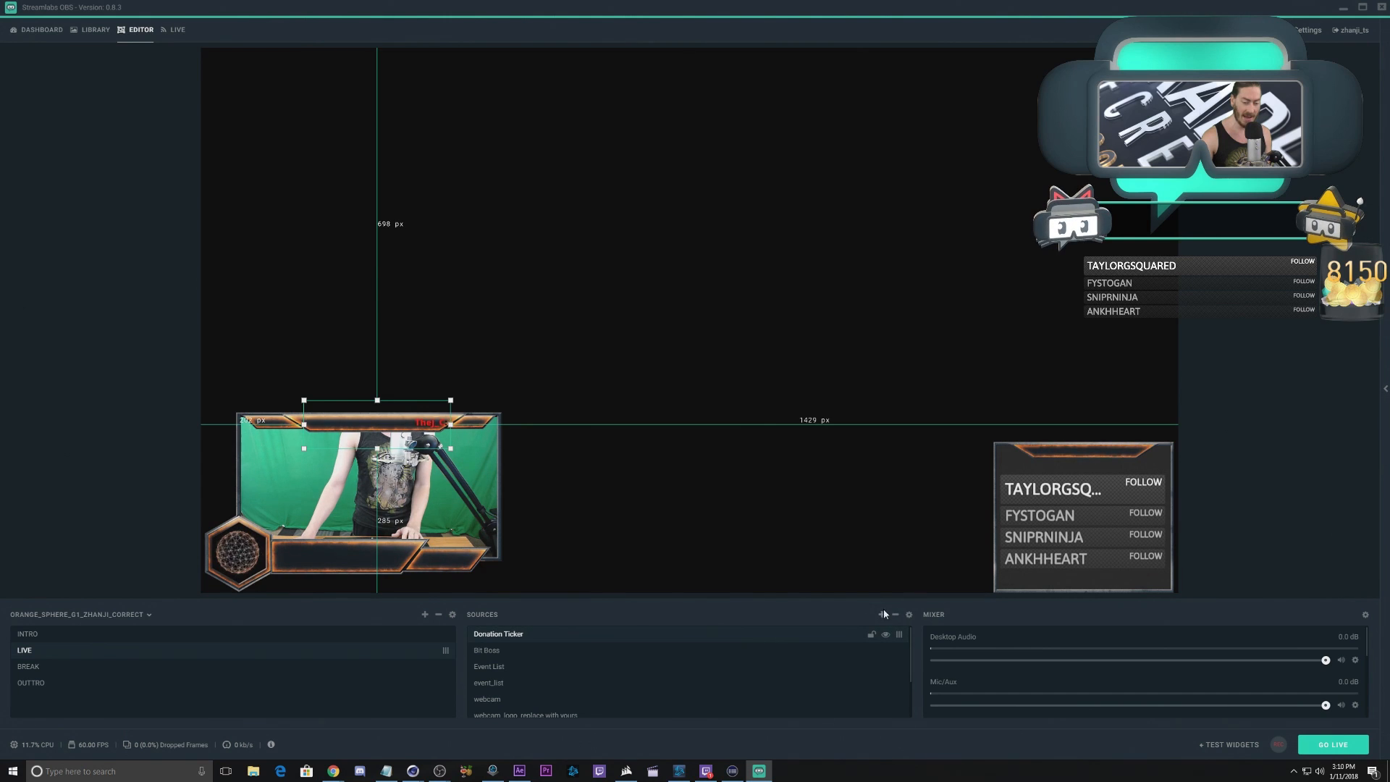
Step: Remove the Donation Ticker, Bit Boss, Event List and event_list sources from the LIVE scene
left_click(519, 636)
left_click(894, 614)
left_click(538, 637)
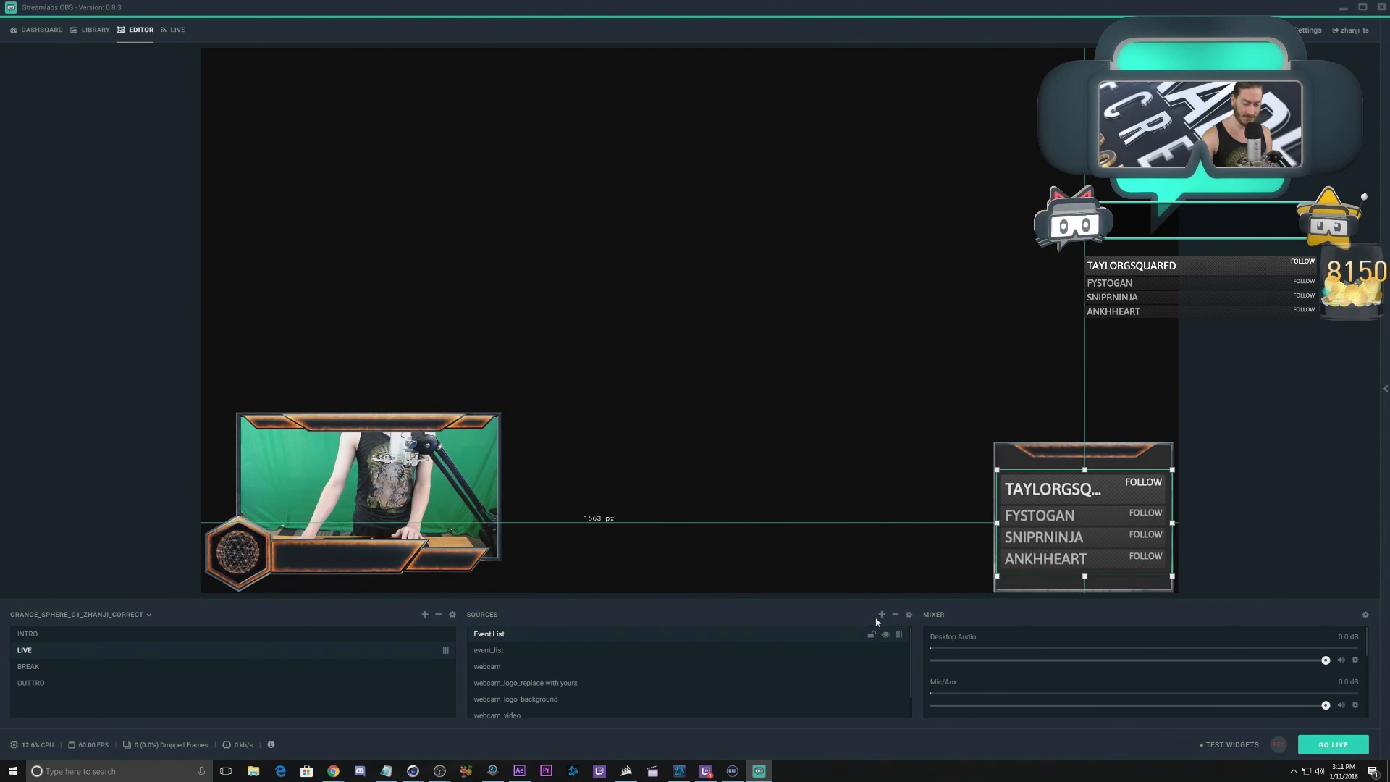
left_click(895, 614)
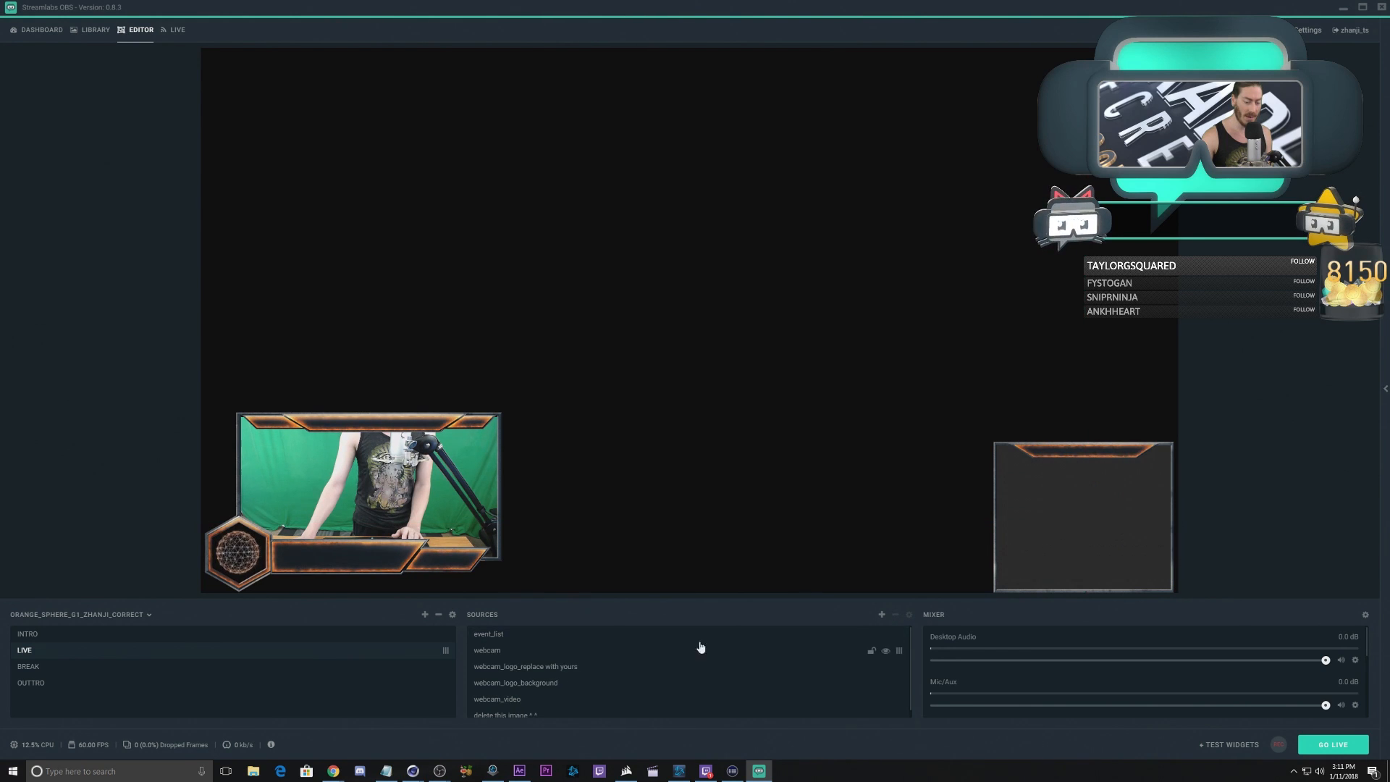
left_click(543, 637)
left_click(895, 615)
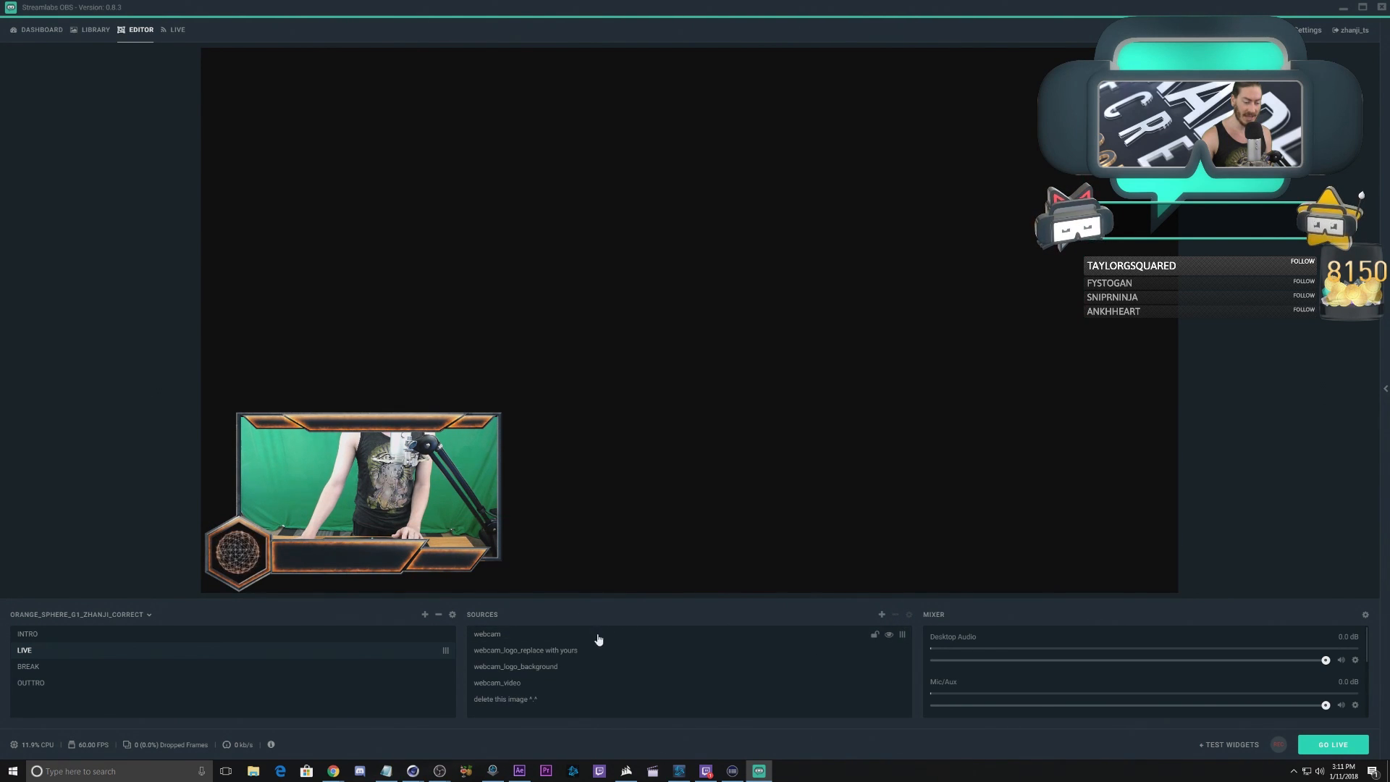
Step: Remove the webcam, webcam_logo_replace with yours, webcam_logo_background and webcam_video sources, keeping only the "delete this image" source
left_click(576, 637)
left_click(894, 614)
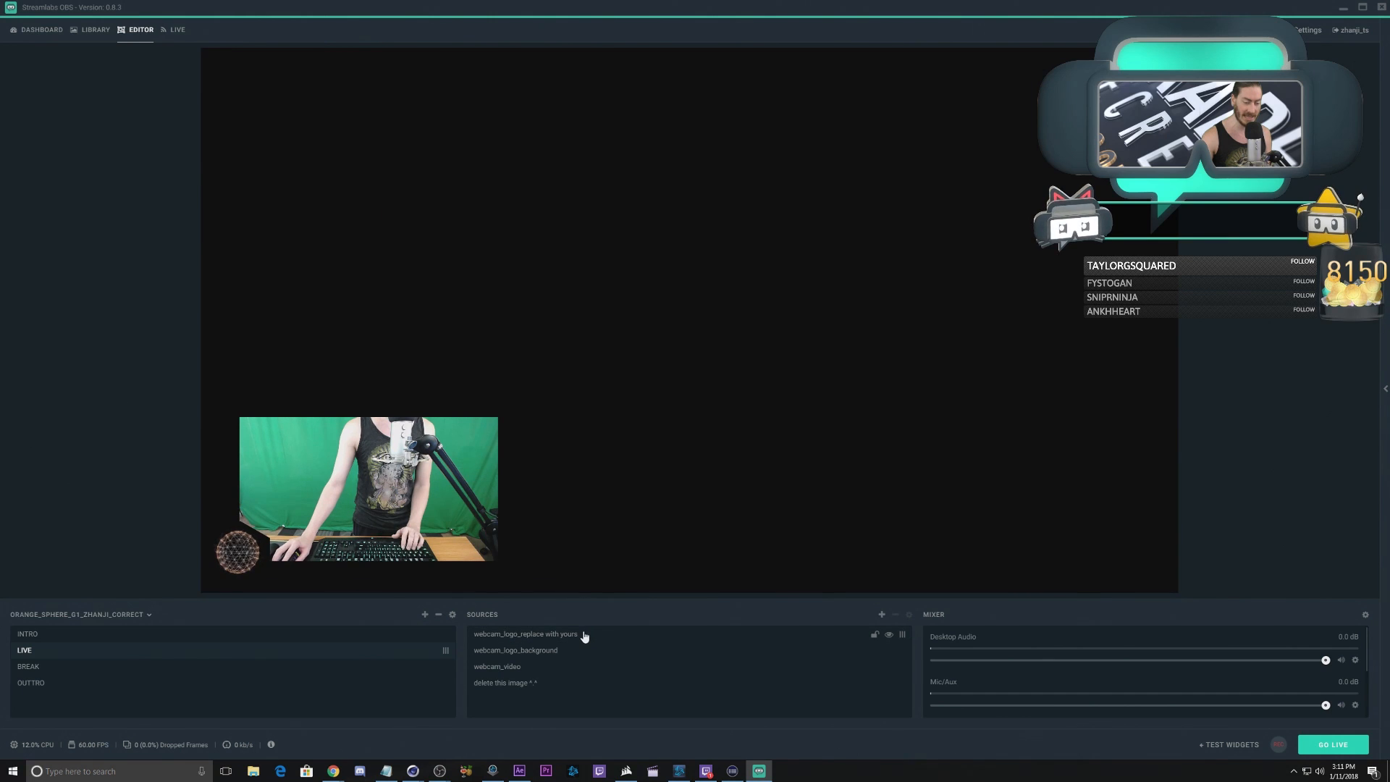
left_click(581, 635)
left_click(895, 614)
left_click(560, 635)
left_click(895, 614)
left_click(543, 636)
left_click(895, 614)
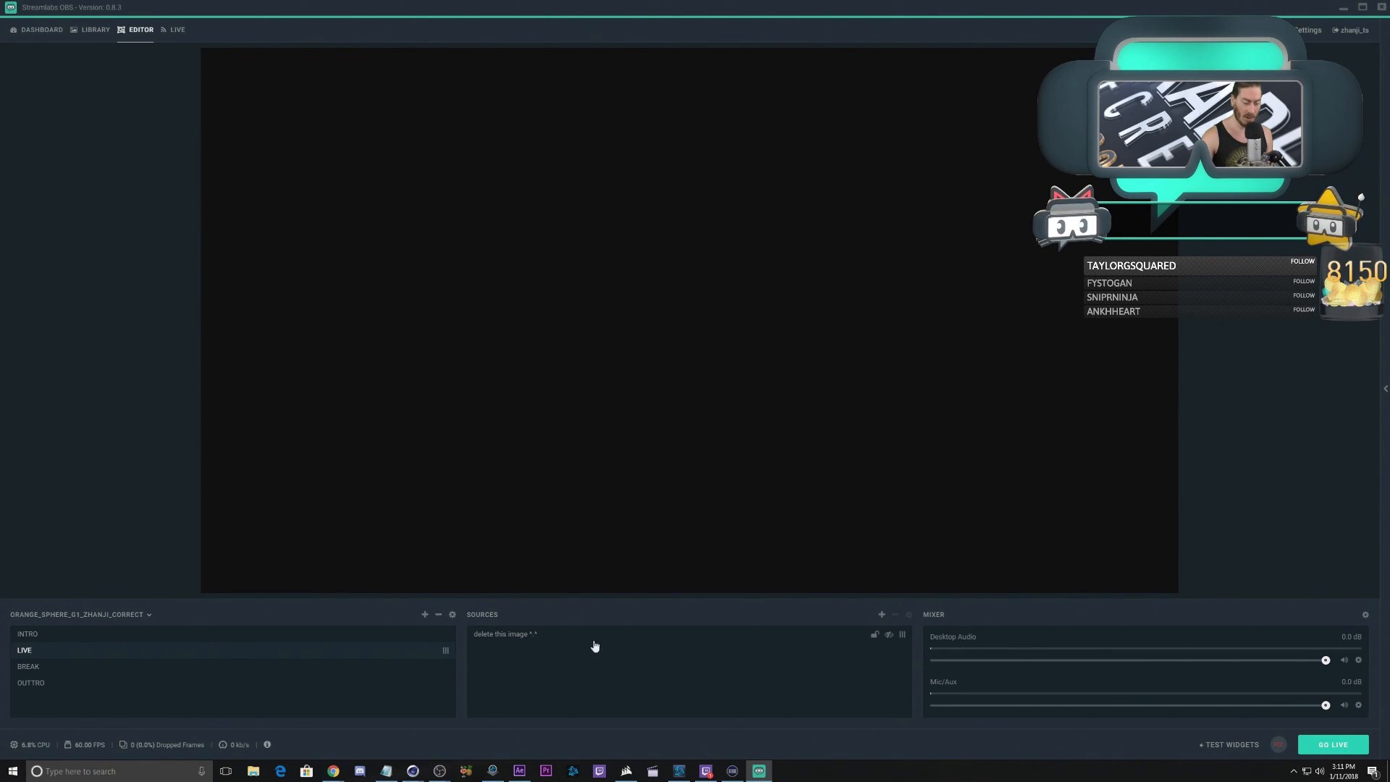
left_click(572, 639)
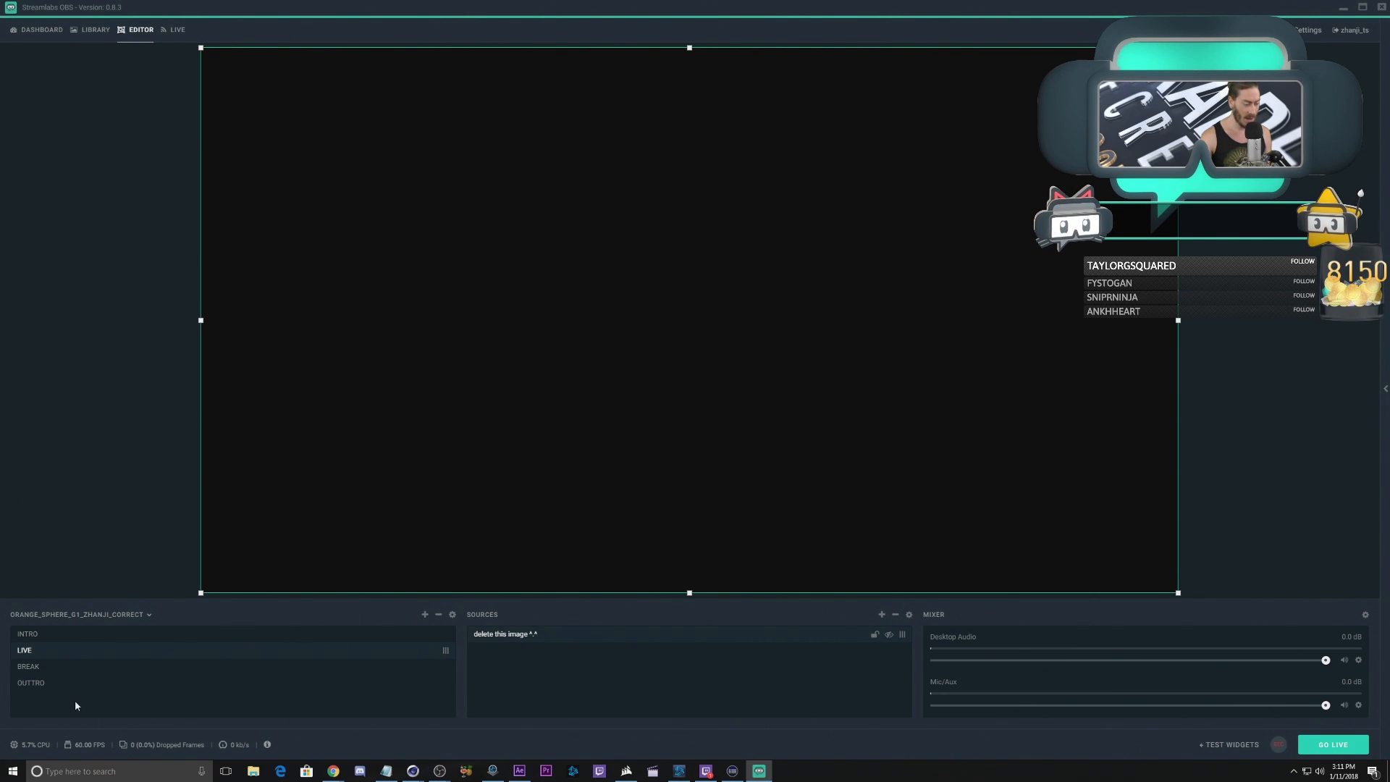
Step: Delete the INTRO, BREAK and OUTTRO scenes, and try to delete the LIVE scene as well
left_click(39, 640)
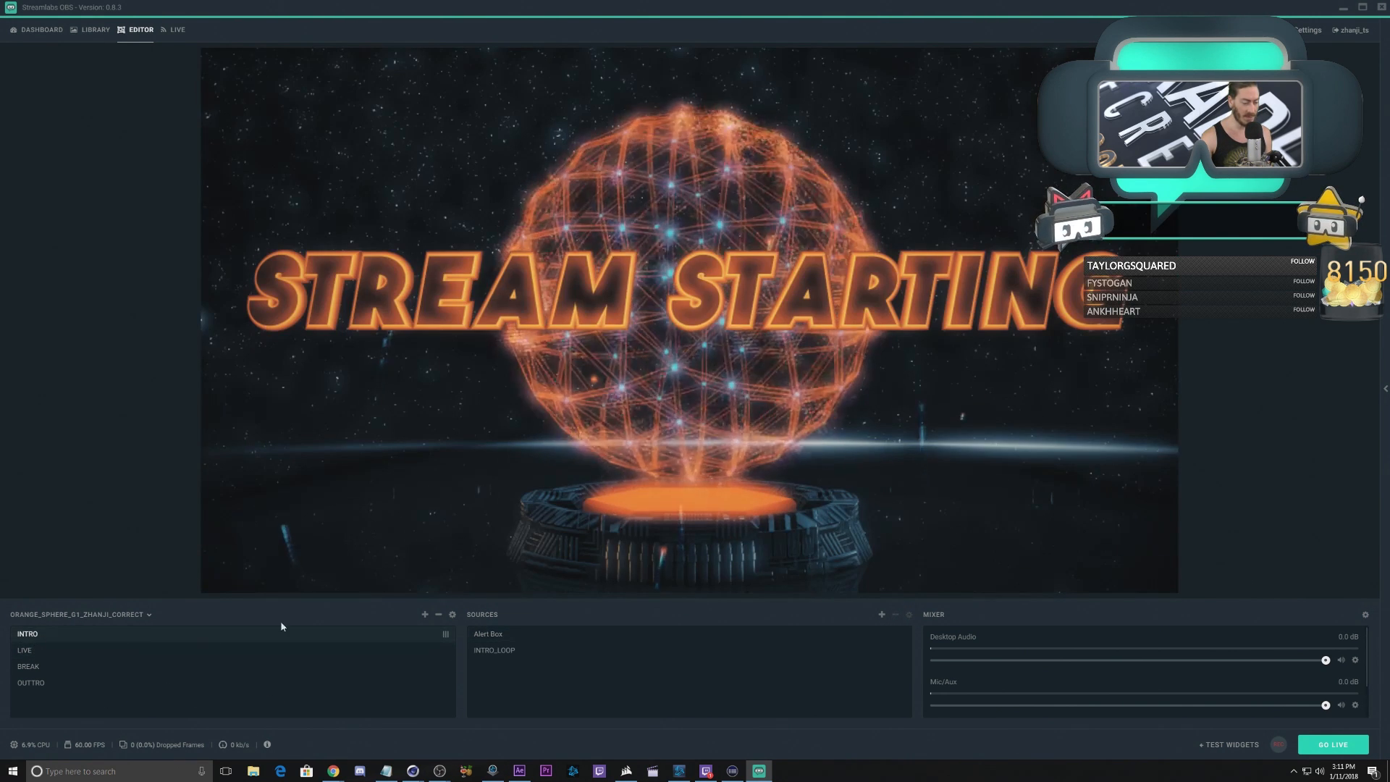
left_click(438, 615)
left_click(68, 651)
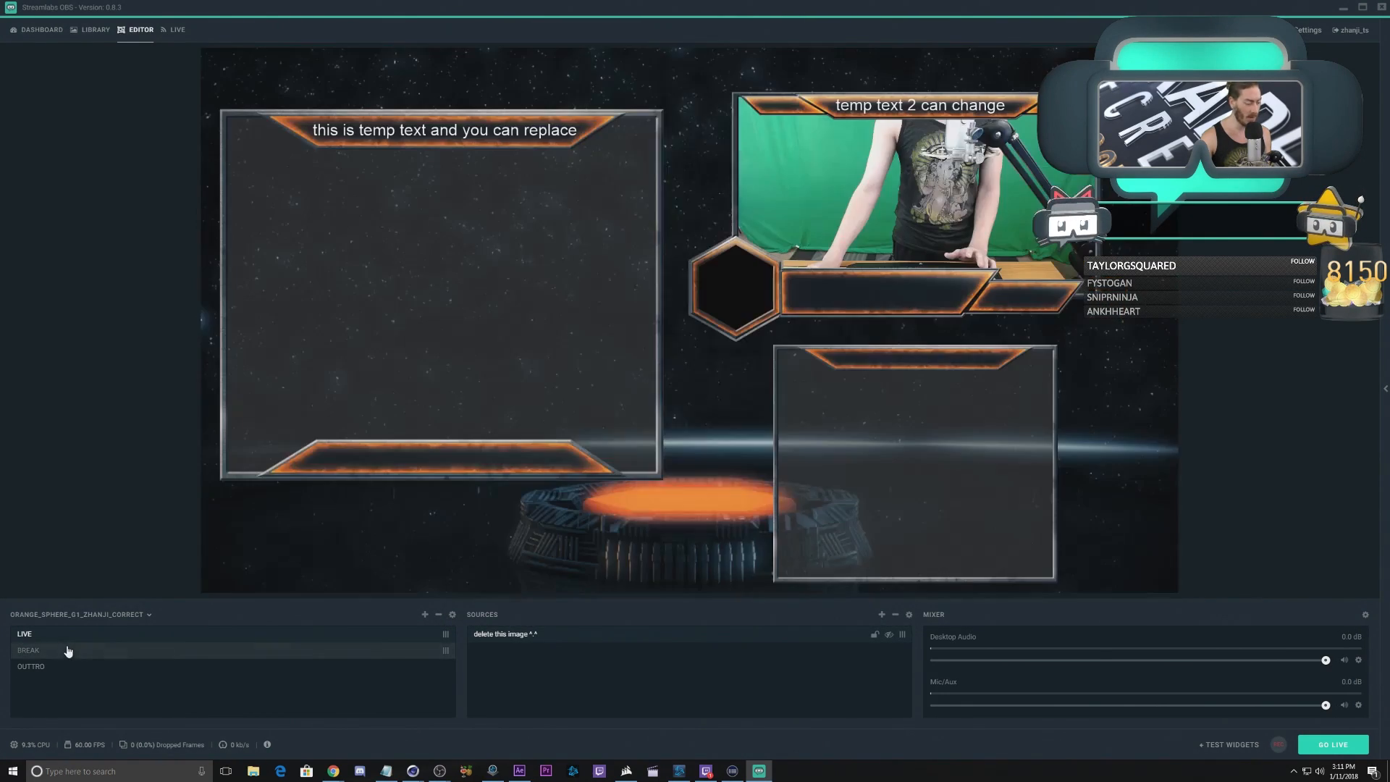
left_click(438, 615)
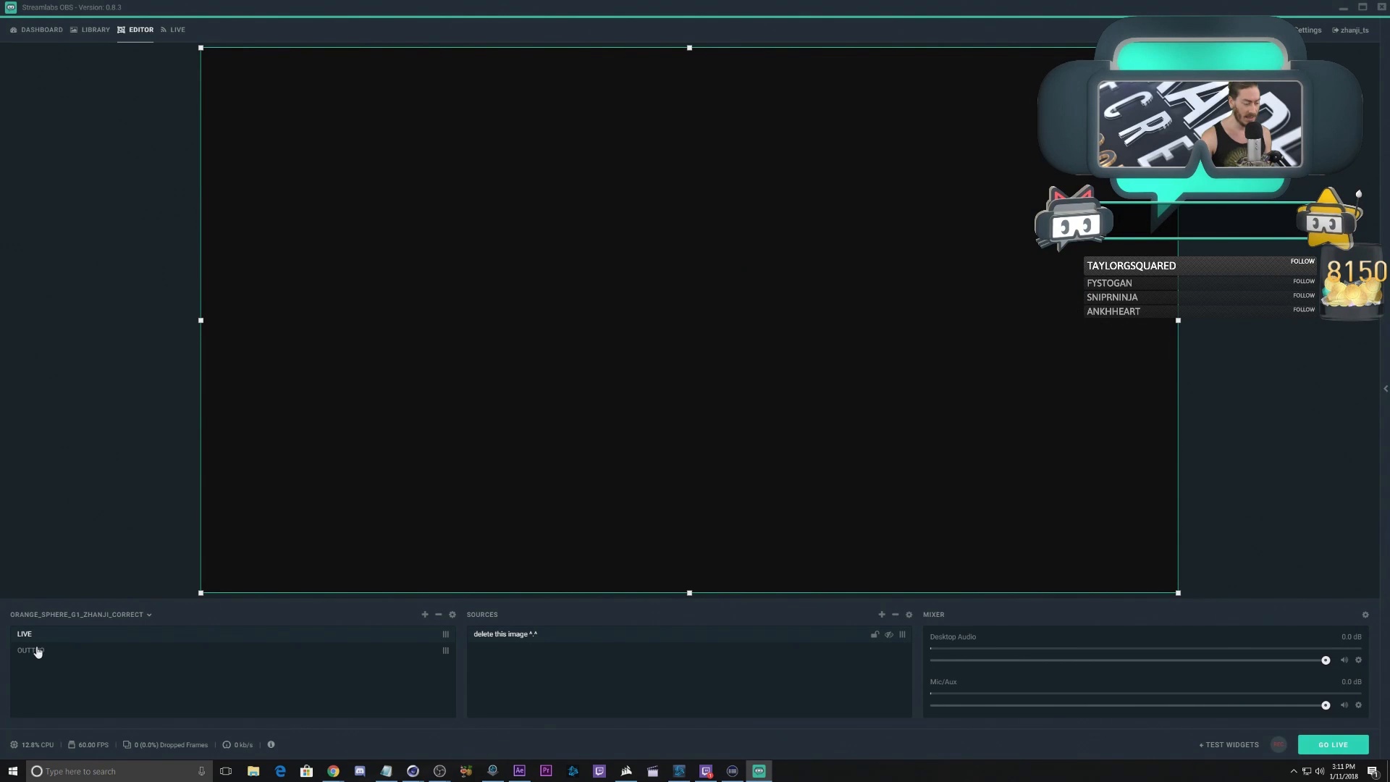
left_click(34, 652)
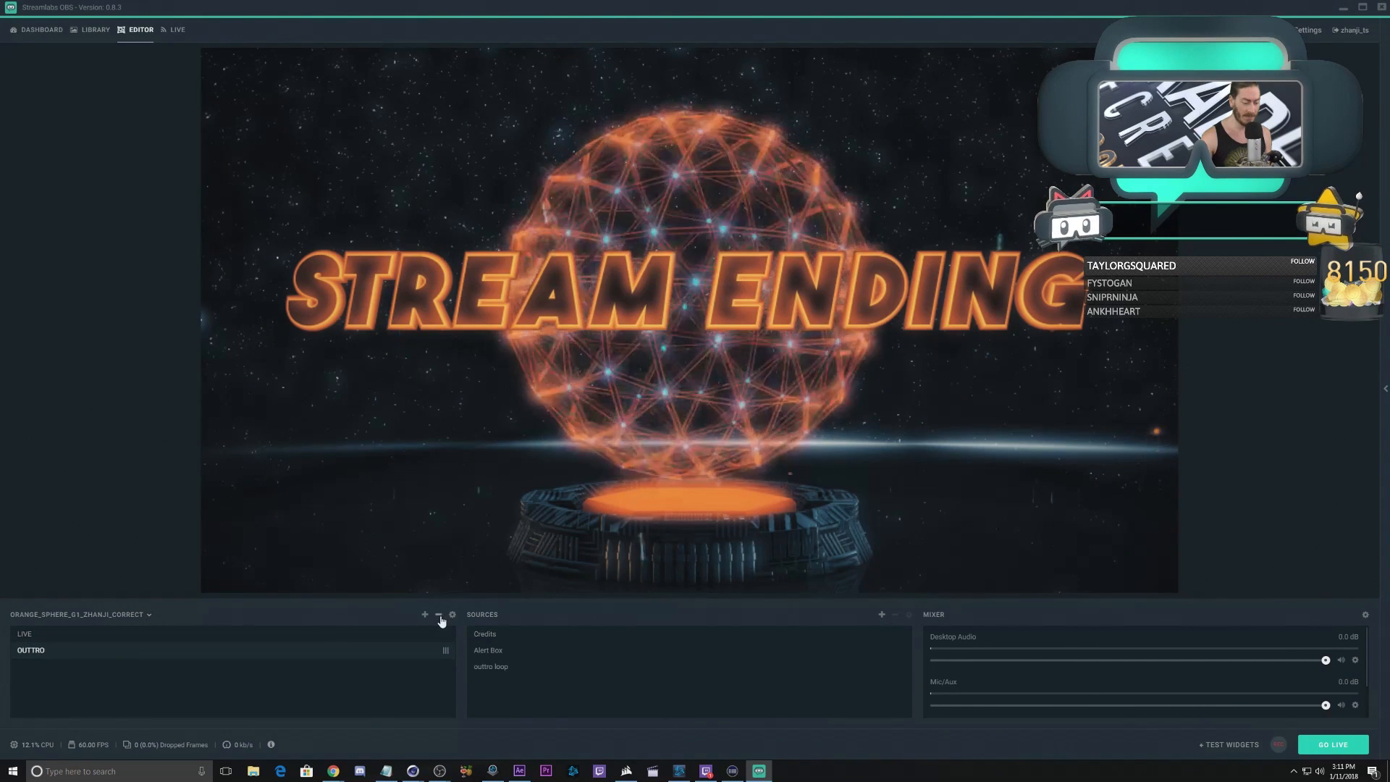
left_click(438, 615)
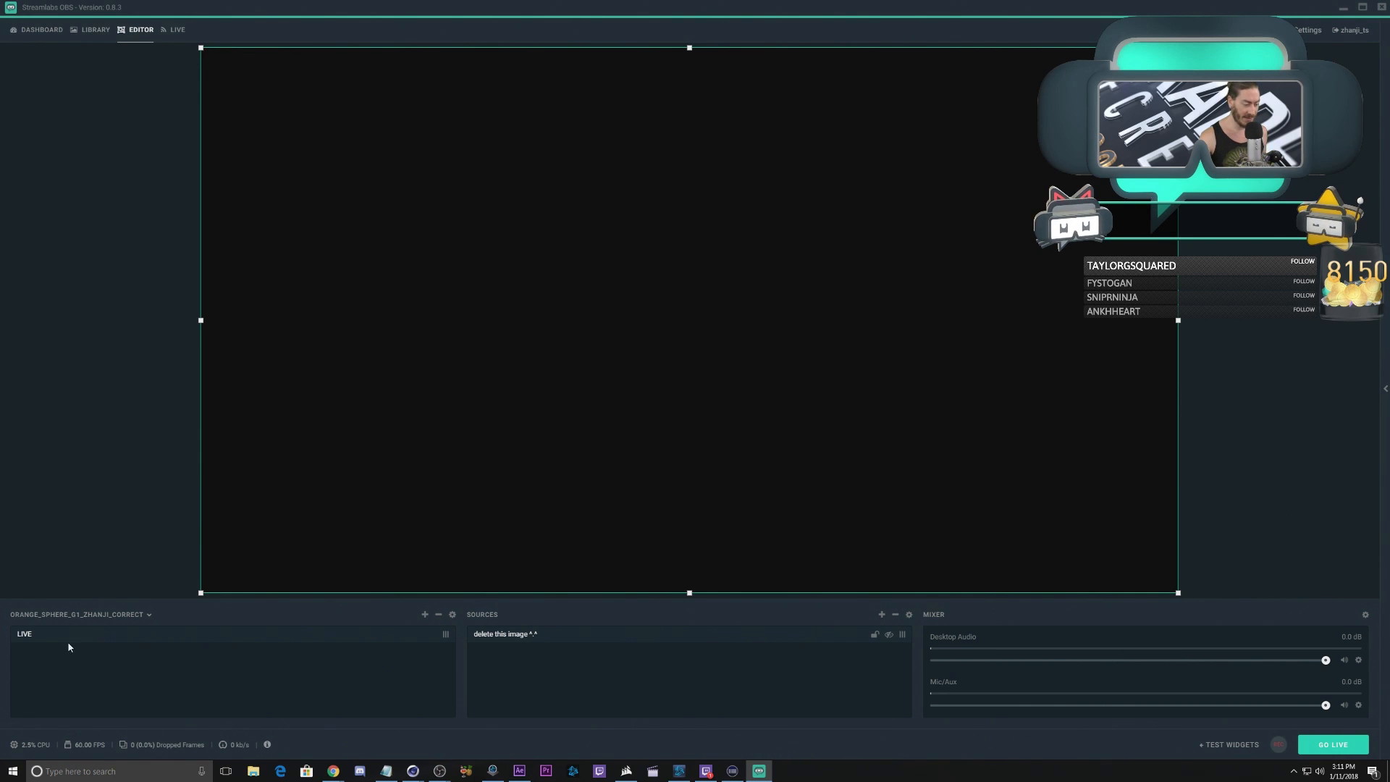
left_click(438, 615)
left_click(767, 387)
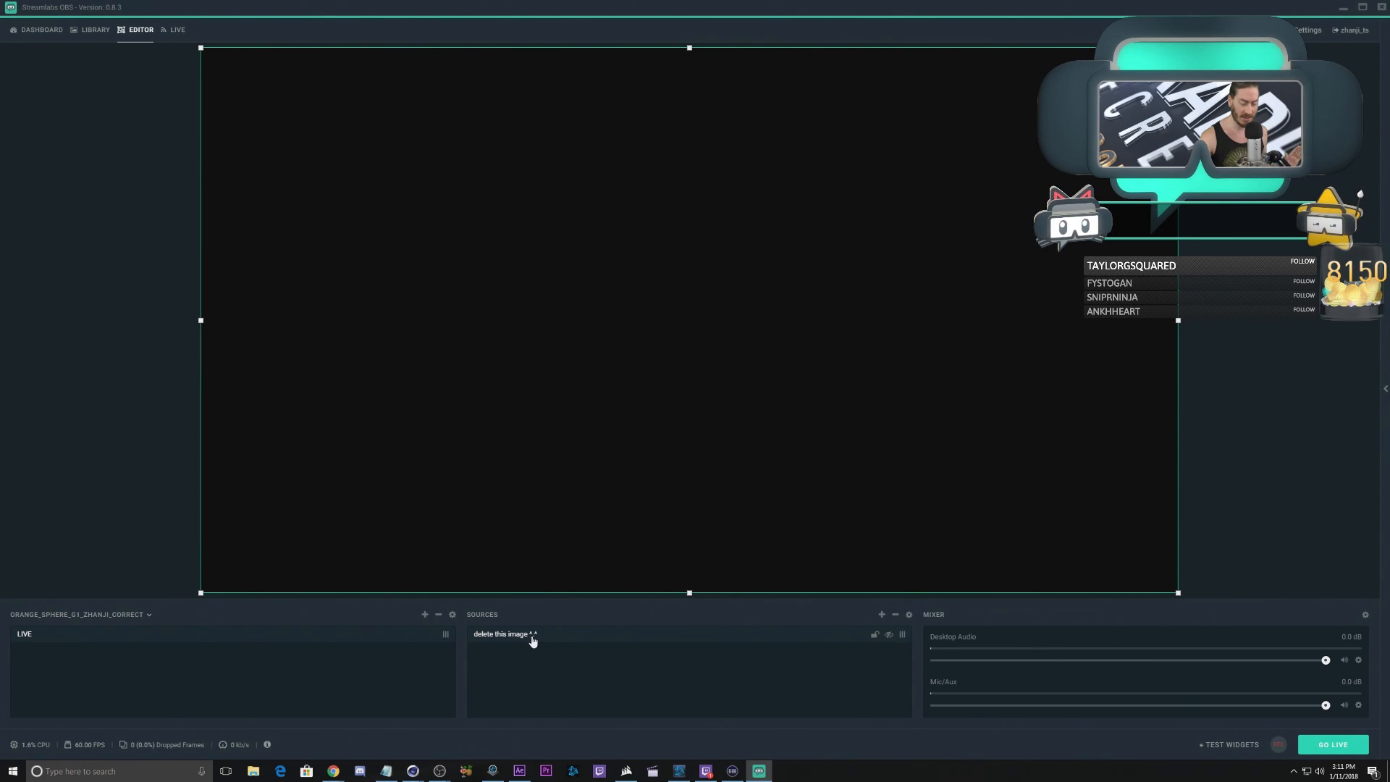
Step: Rename the LIVE scene to WEBCAM
right_click(39, 642)
left_click(65, 659)
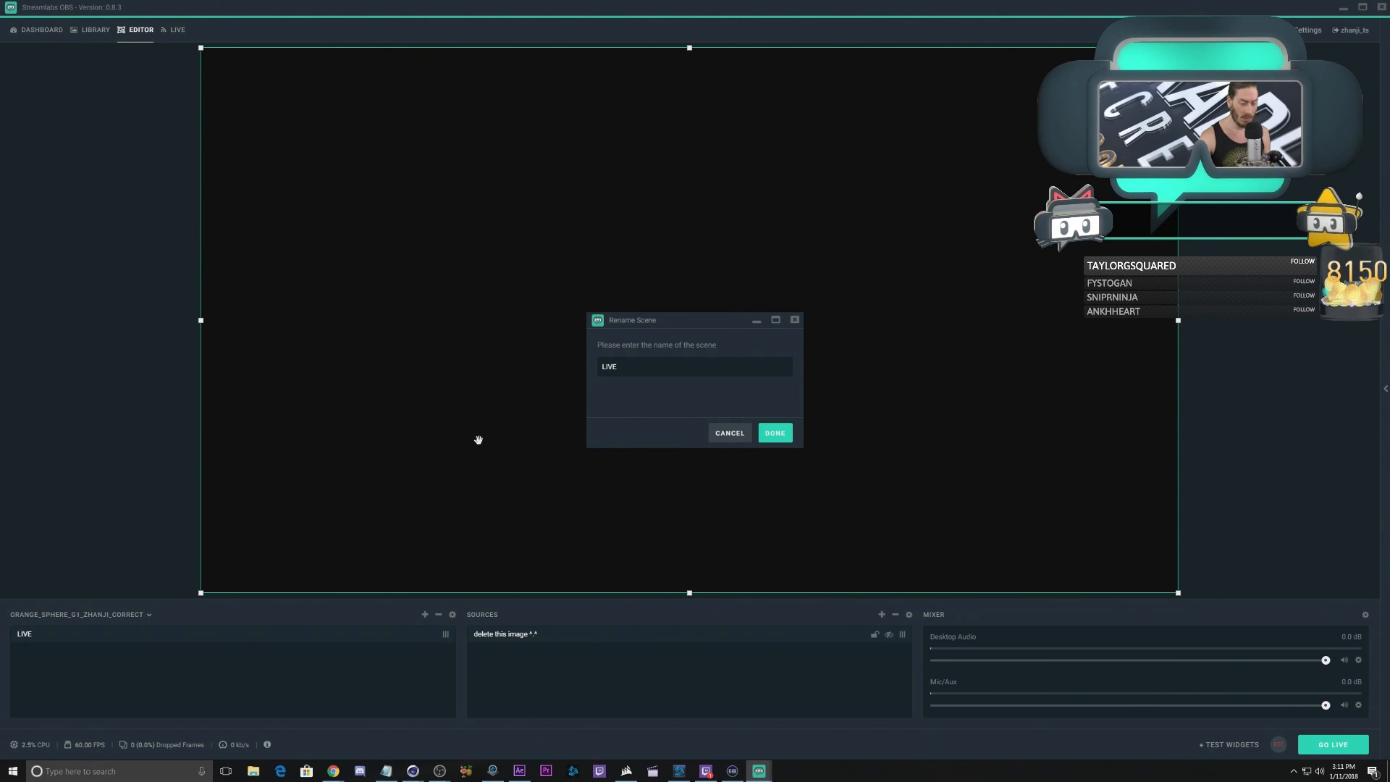
left_click_drag(637, 371, 566, 365)
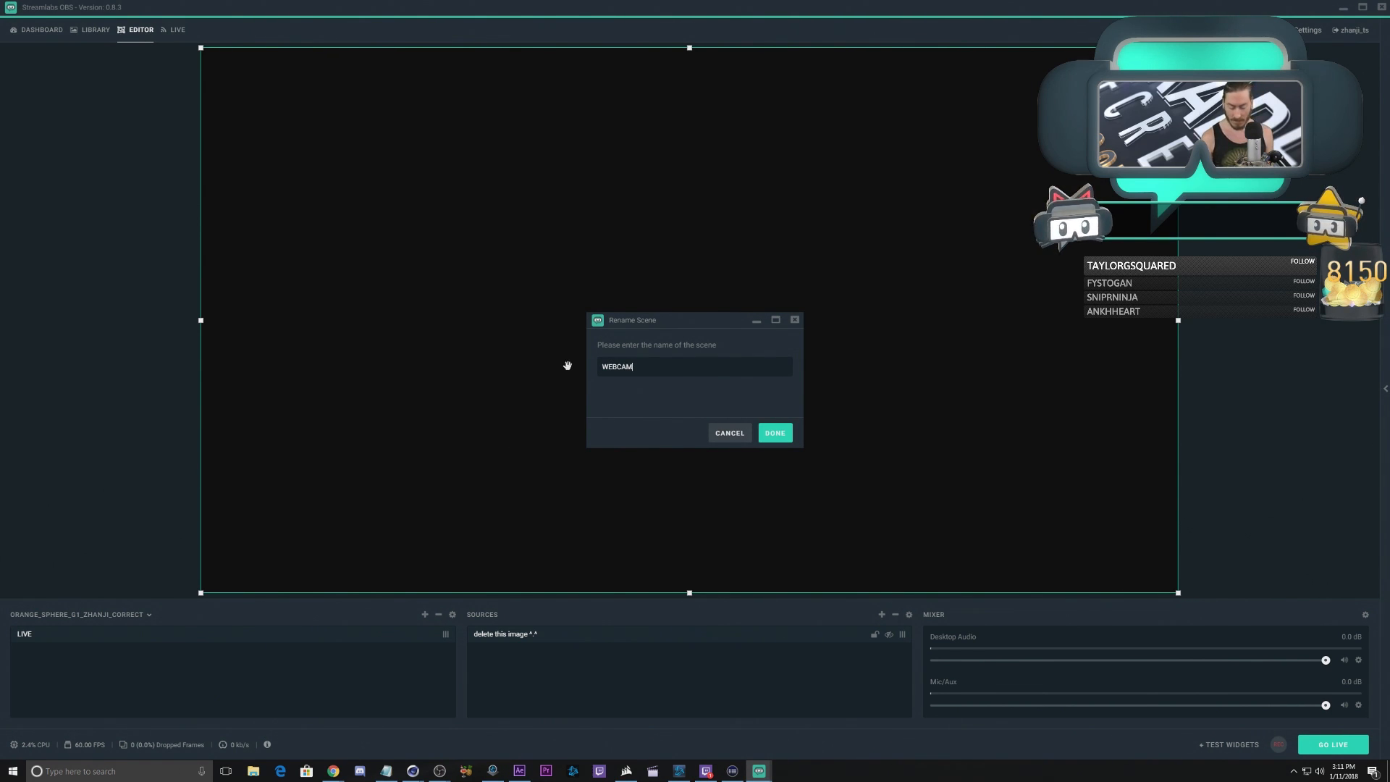
key("Return")
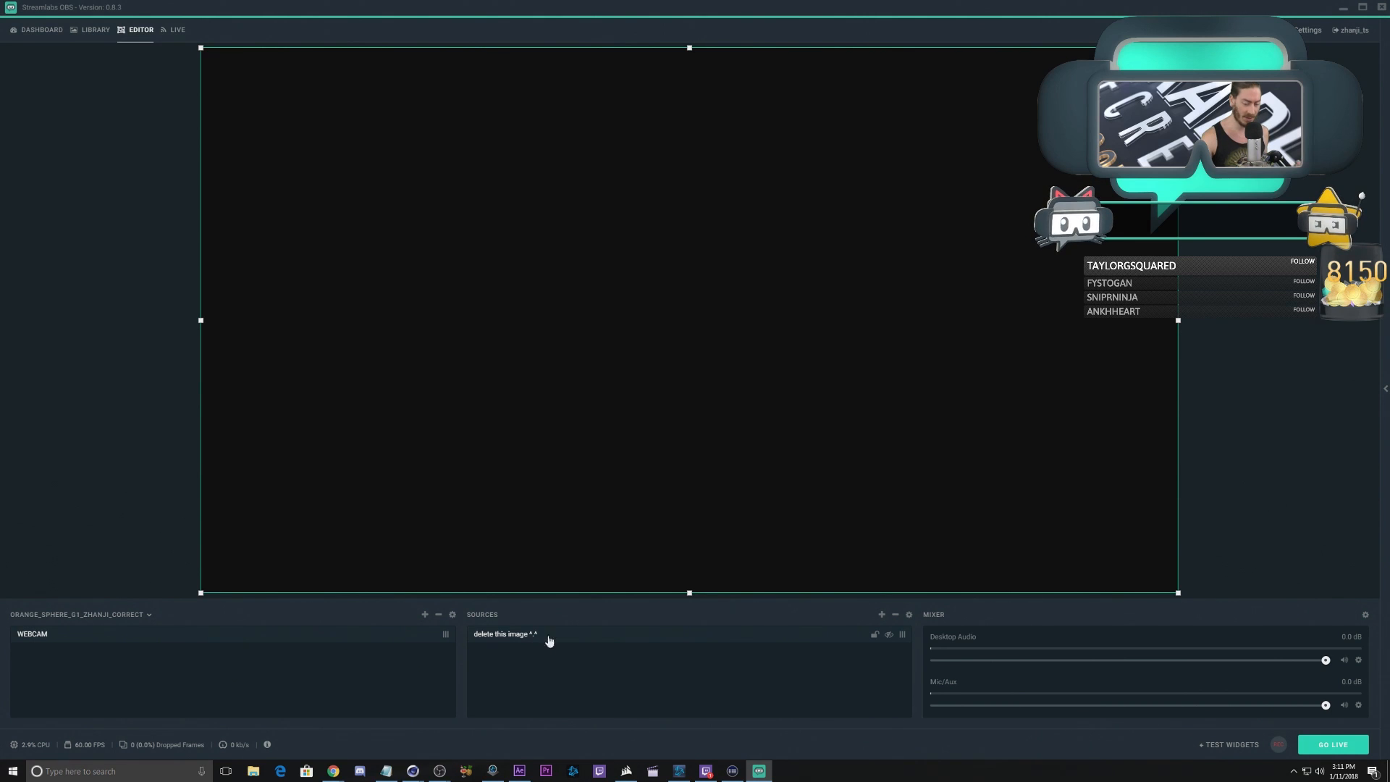
Step: Add a new Media Source named webcam_animation to the WEBCAM scene
left_click(882, 614)
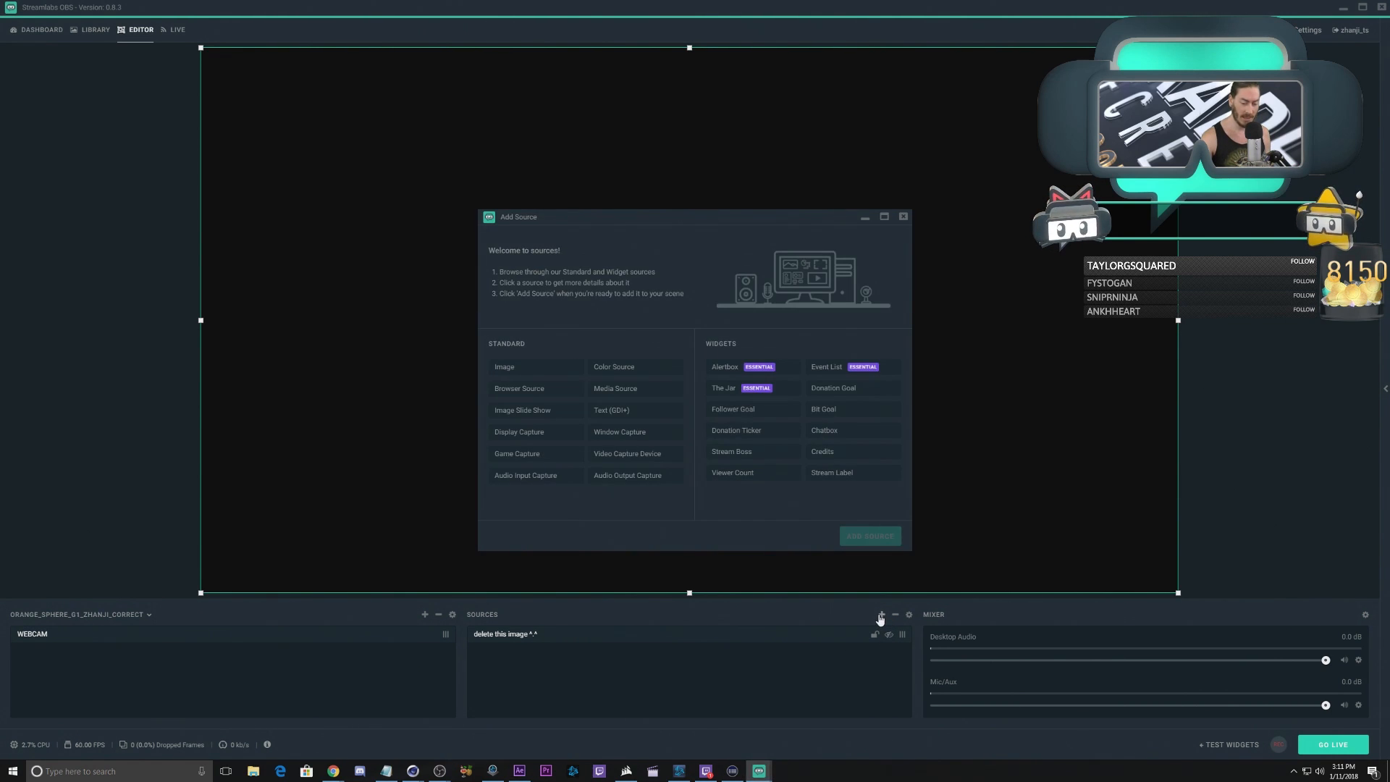
left_click(635, 394)
left_click(861, 537)
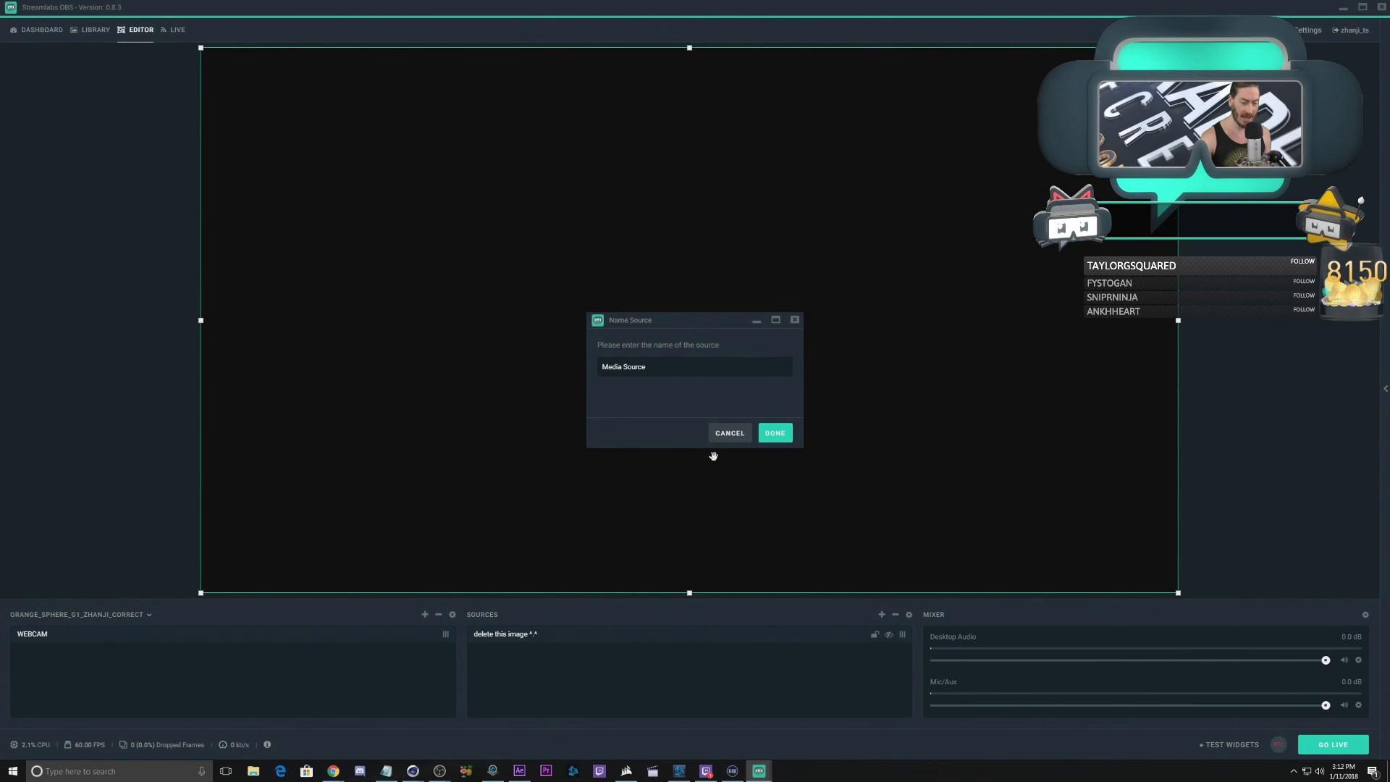
type("webcam_animation")
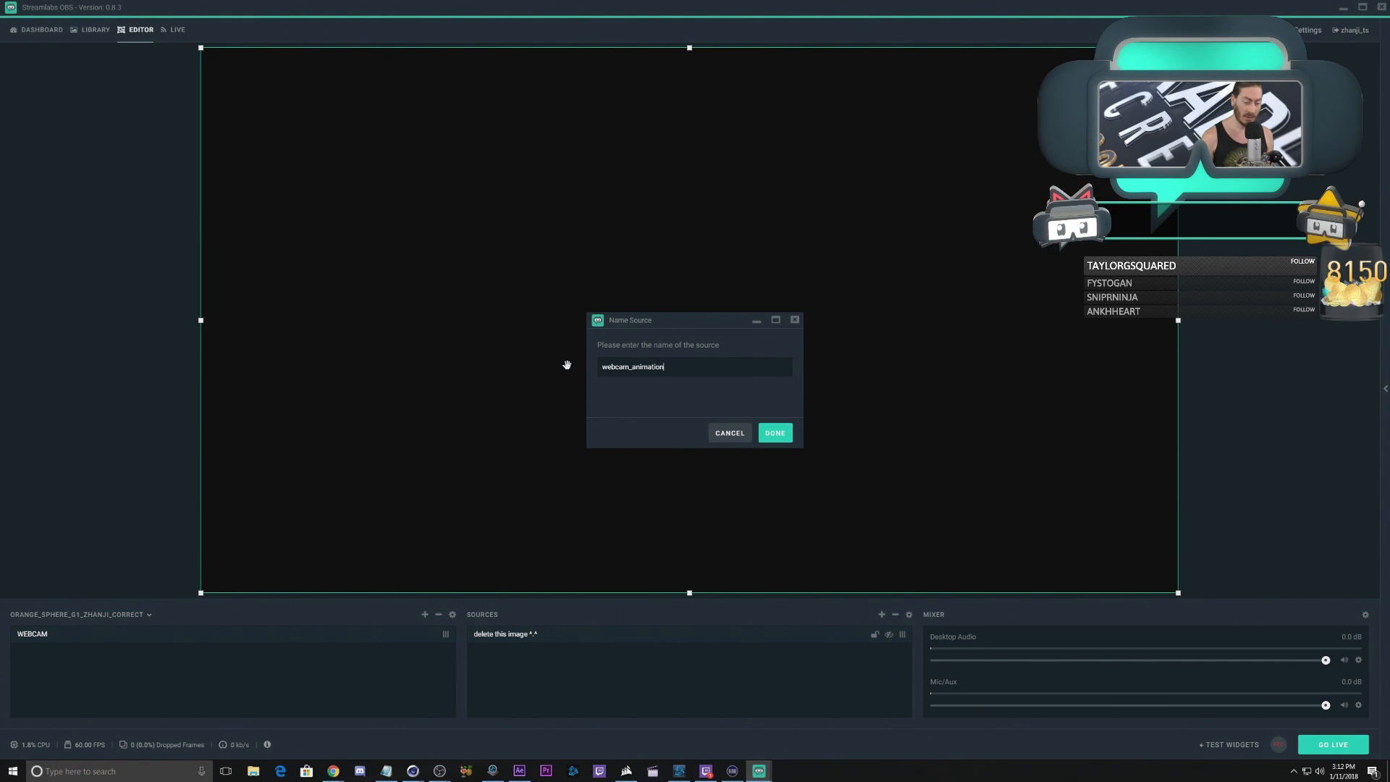
key("Return")
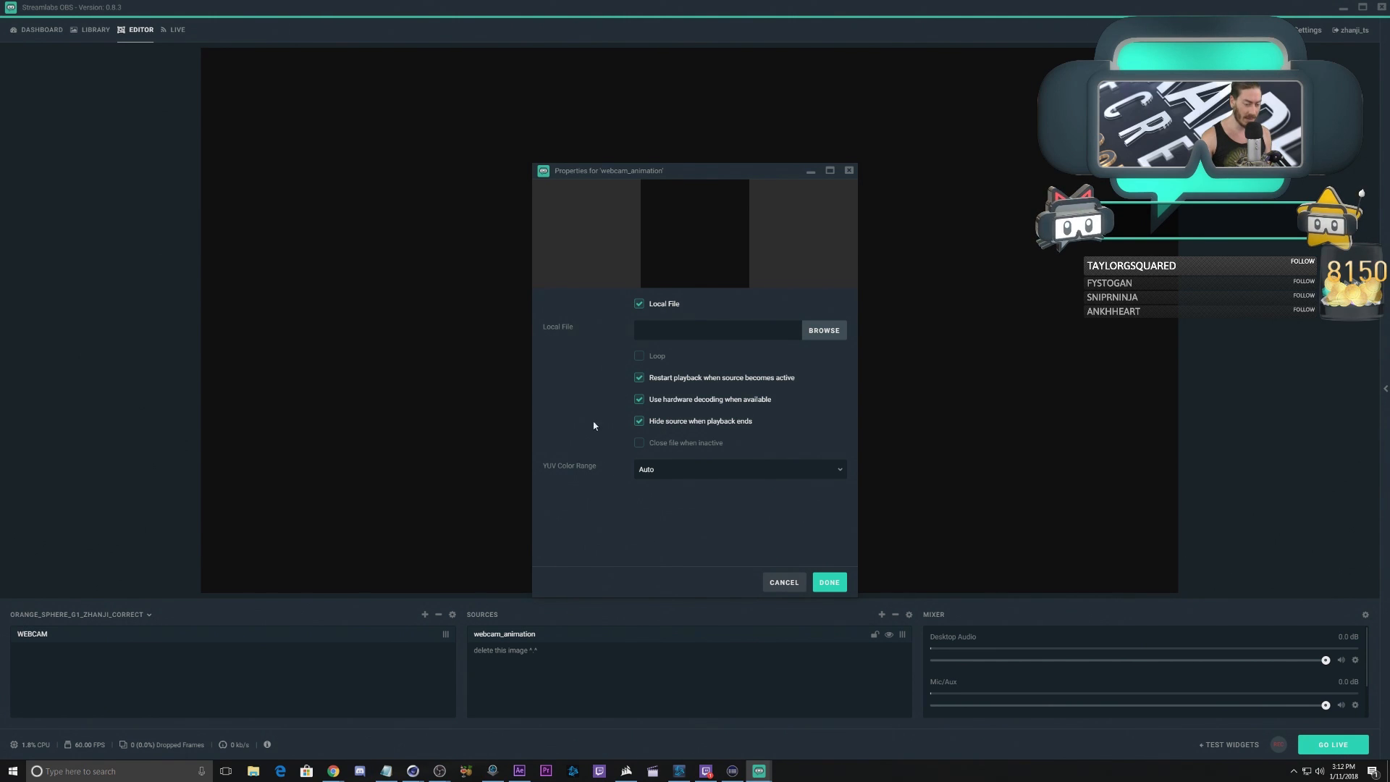
Step: Make webcam_animation loop and load WEBCAM_fin 2_vp9_converted.webm from the full_rez_half folder as its local file
left_click(655, 356)
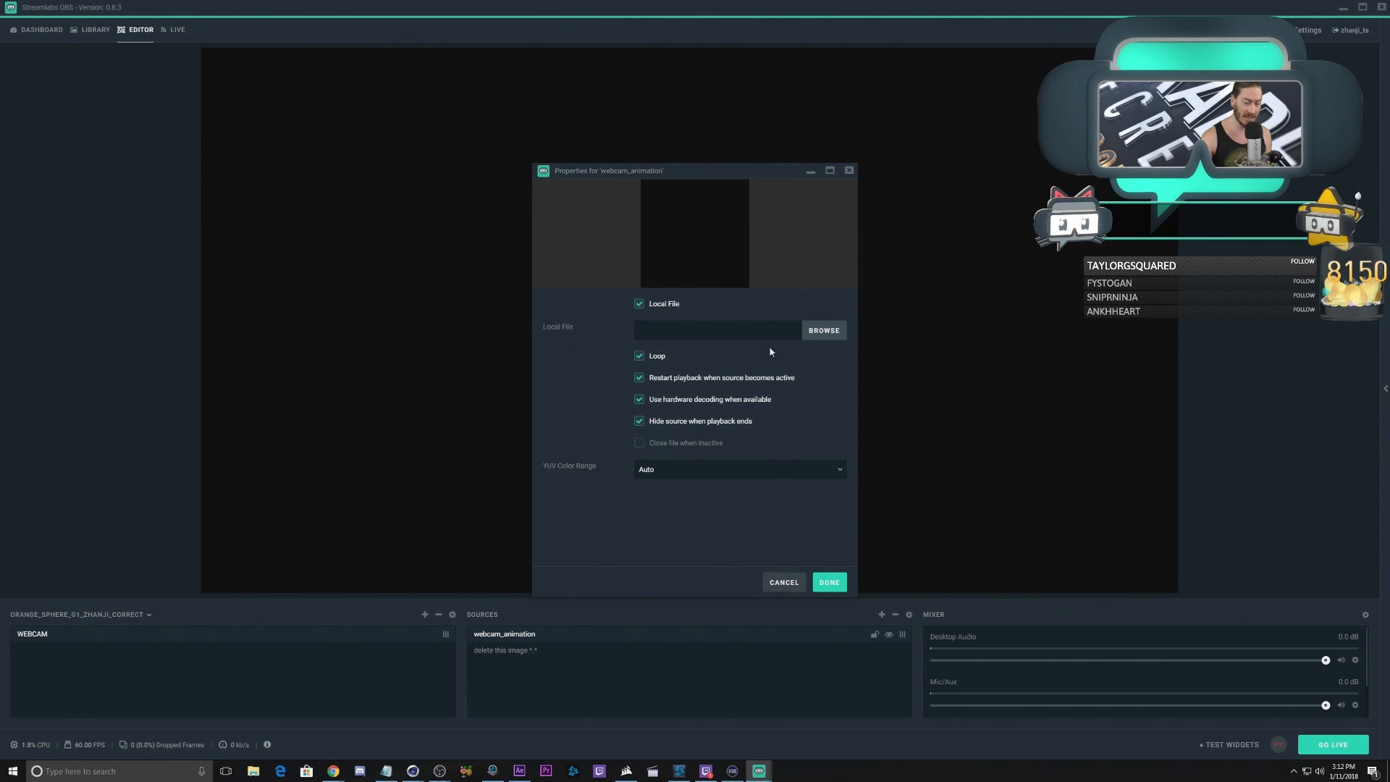
left_click(818, 332)
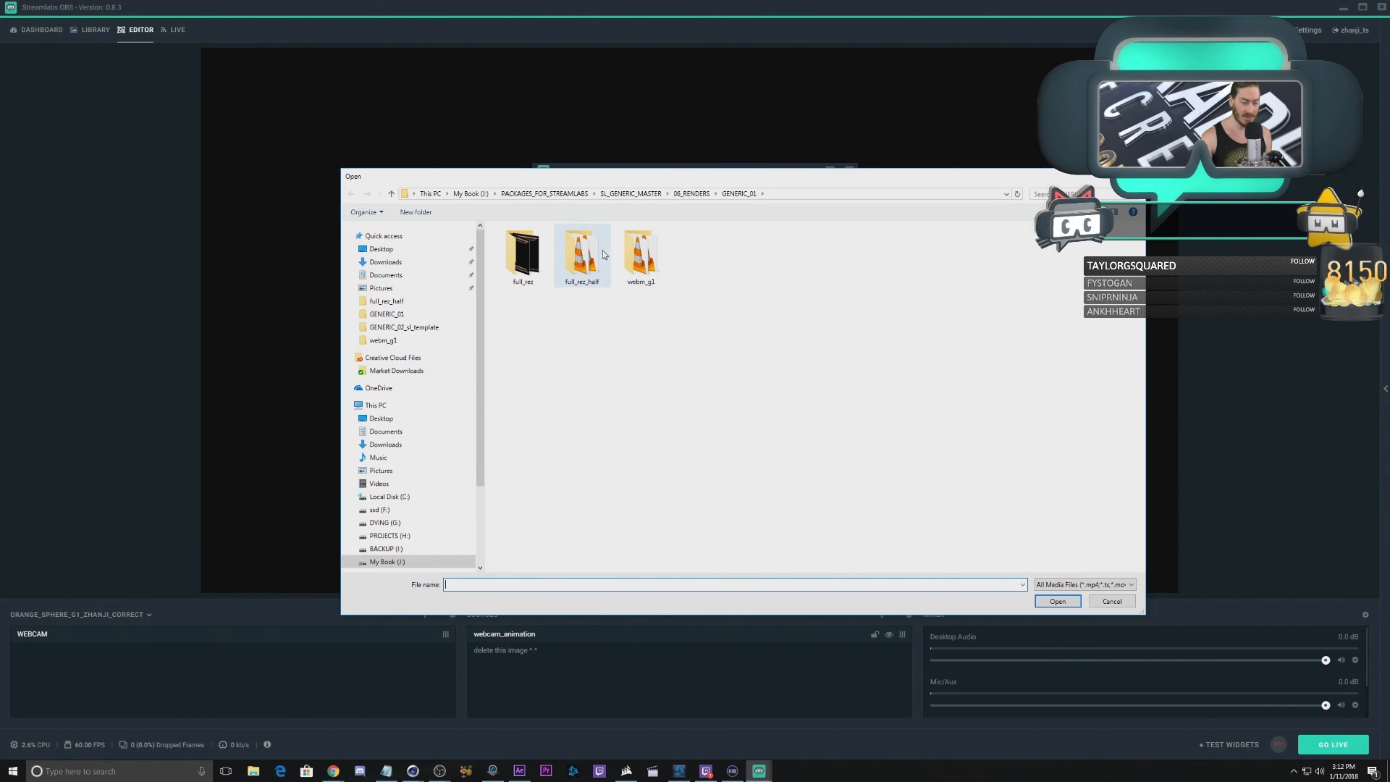
double_click(595, 257)
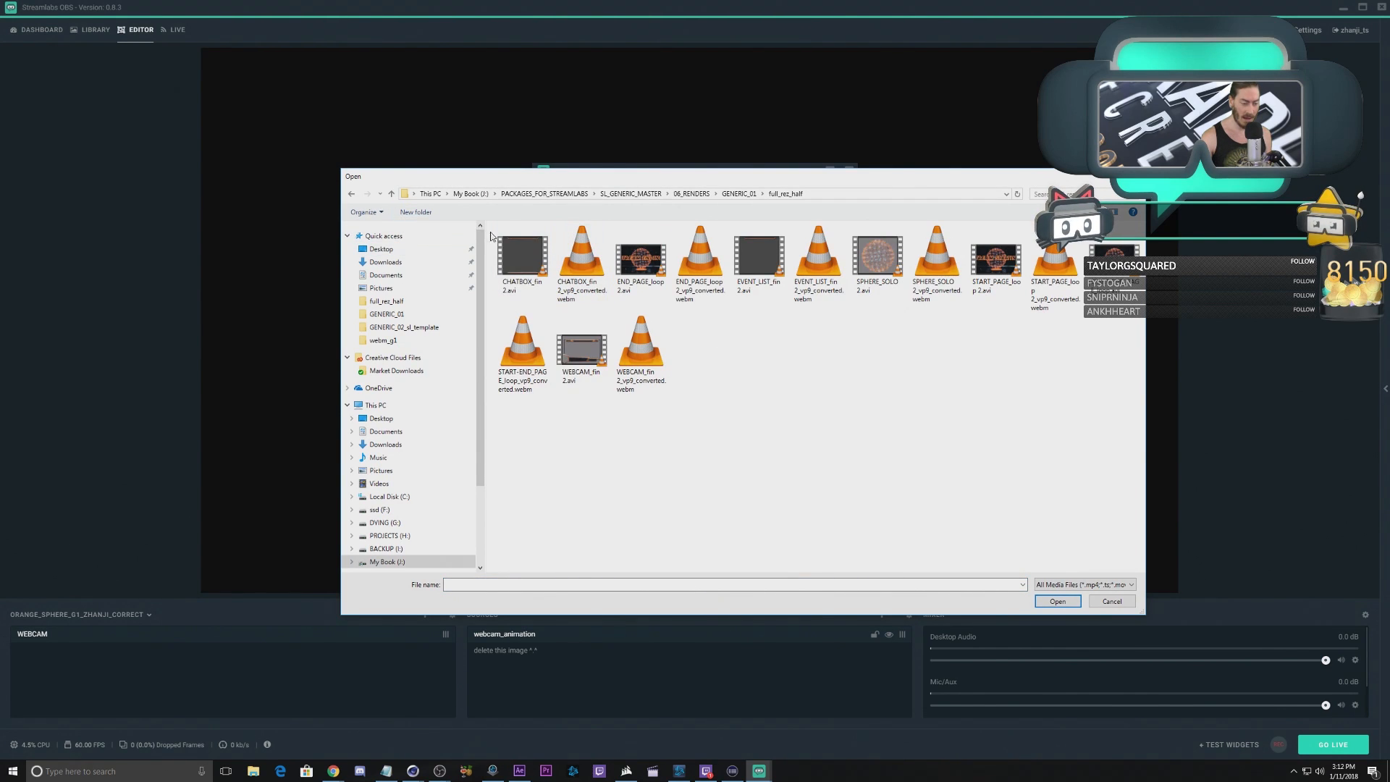
left_click(636, 362)
double_click(636, 362)
left_click(829, 582)
Step: Center the webcam_animation source on the screen using its transform options
right_click(505, 236)
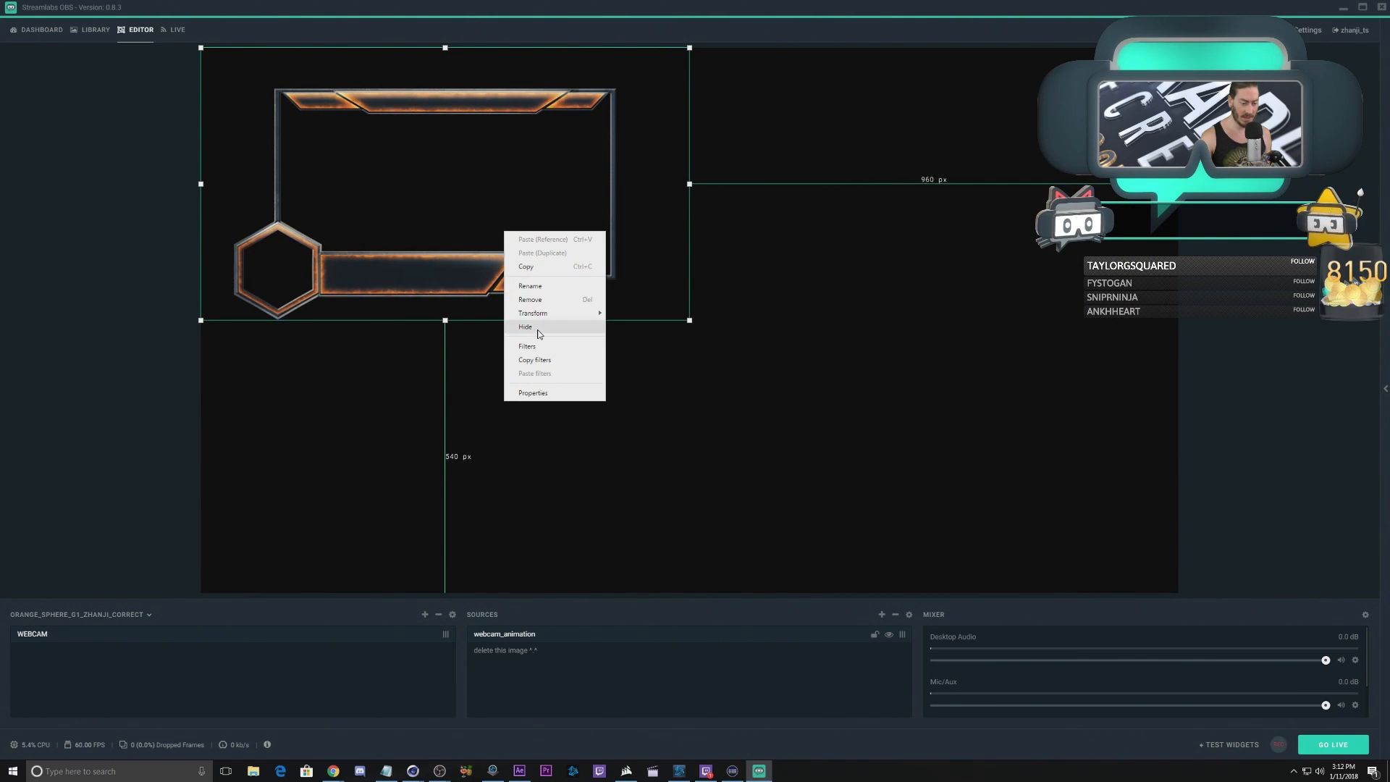
mouse_move(548, 314)
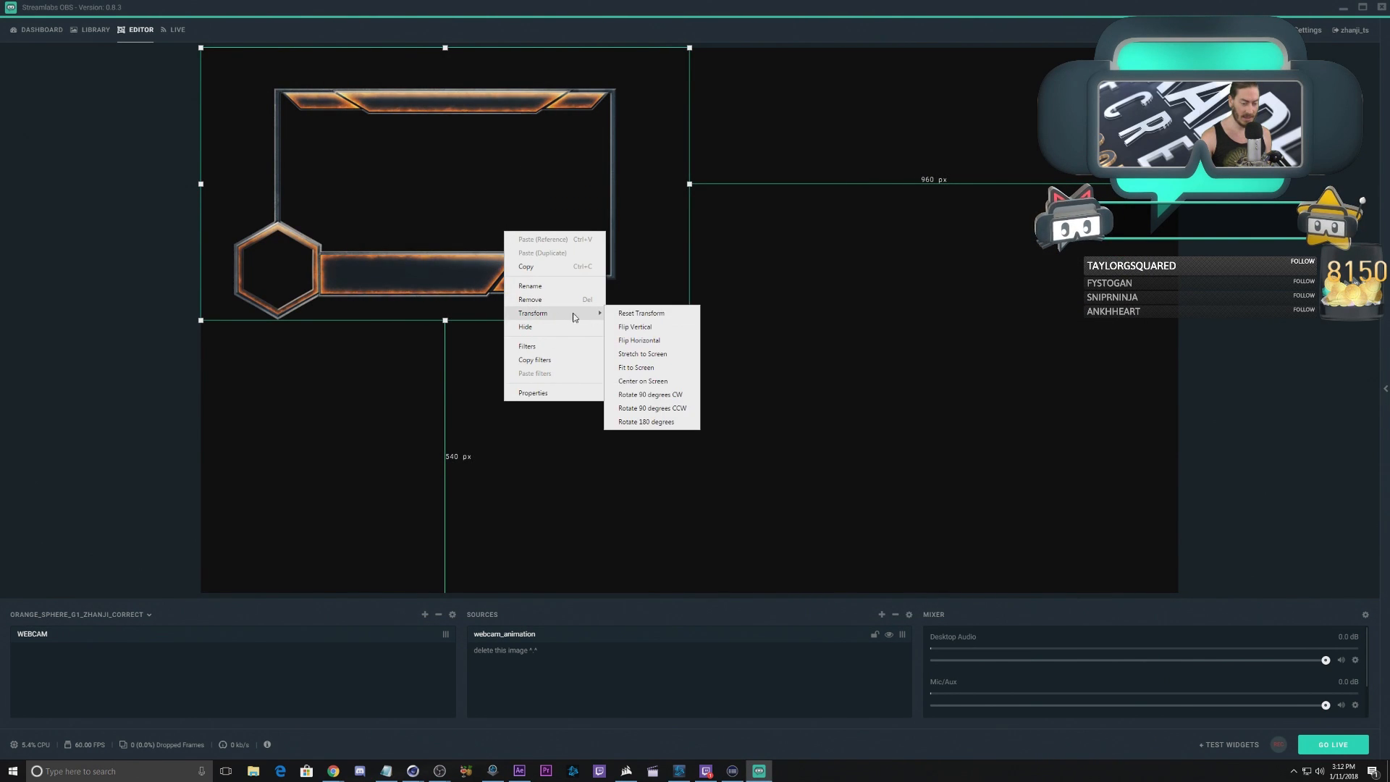
left_click(655, 381)
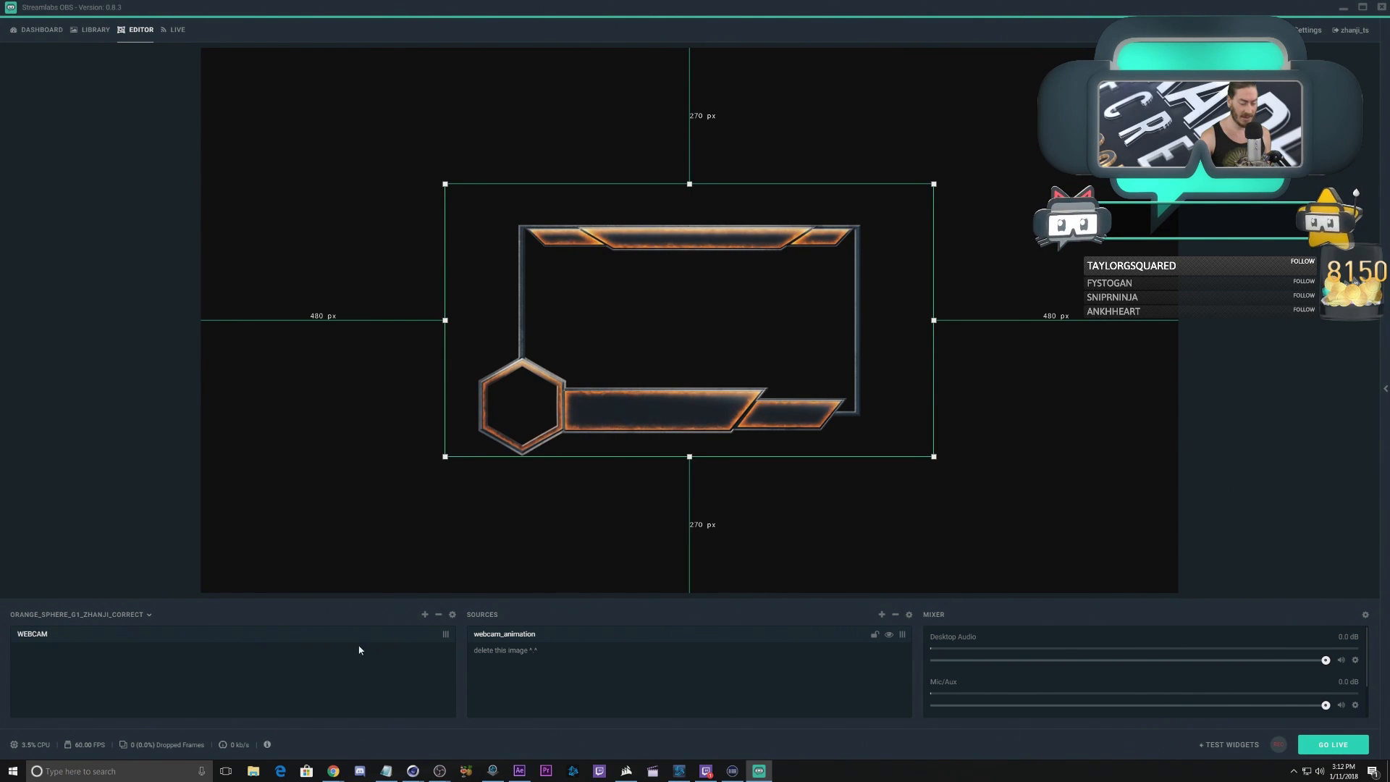
Step: Add a new Image source named logo_bg to the WEBCAM scene
left_click(882, 615)
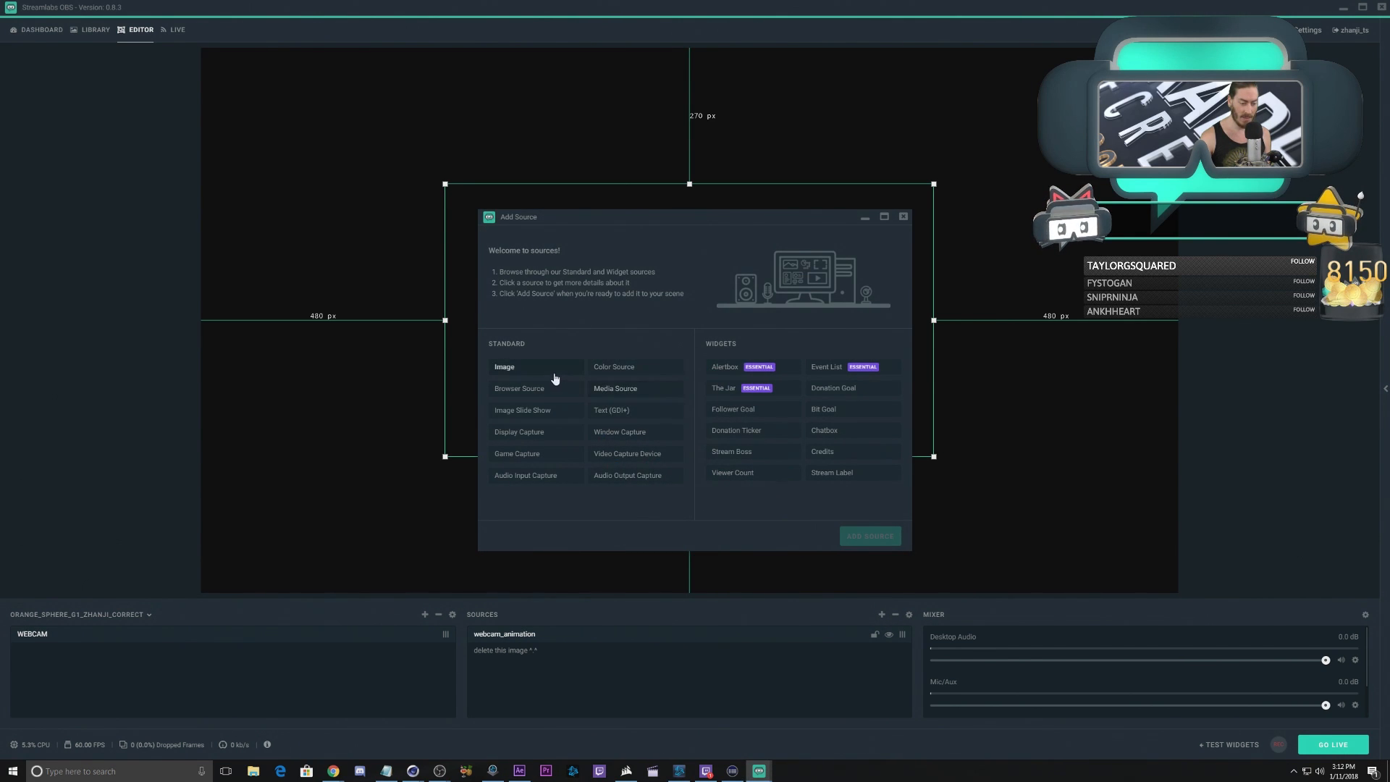
left_click(556, 375)
left_click(866, 542)
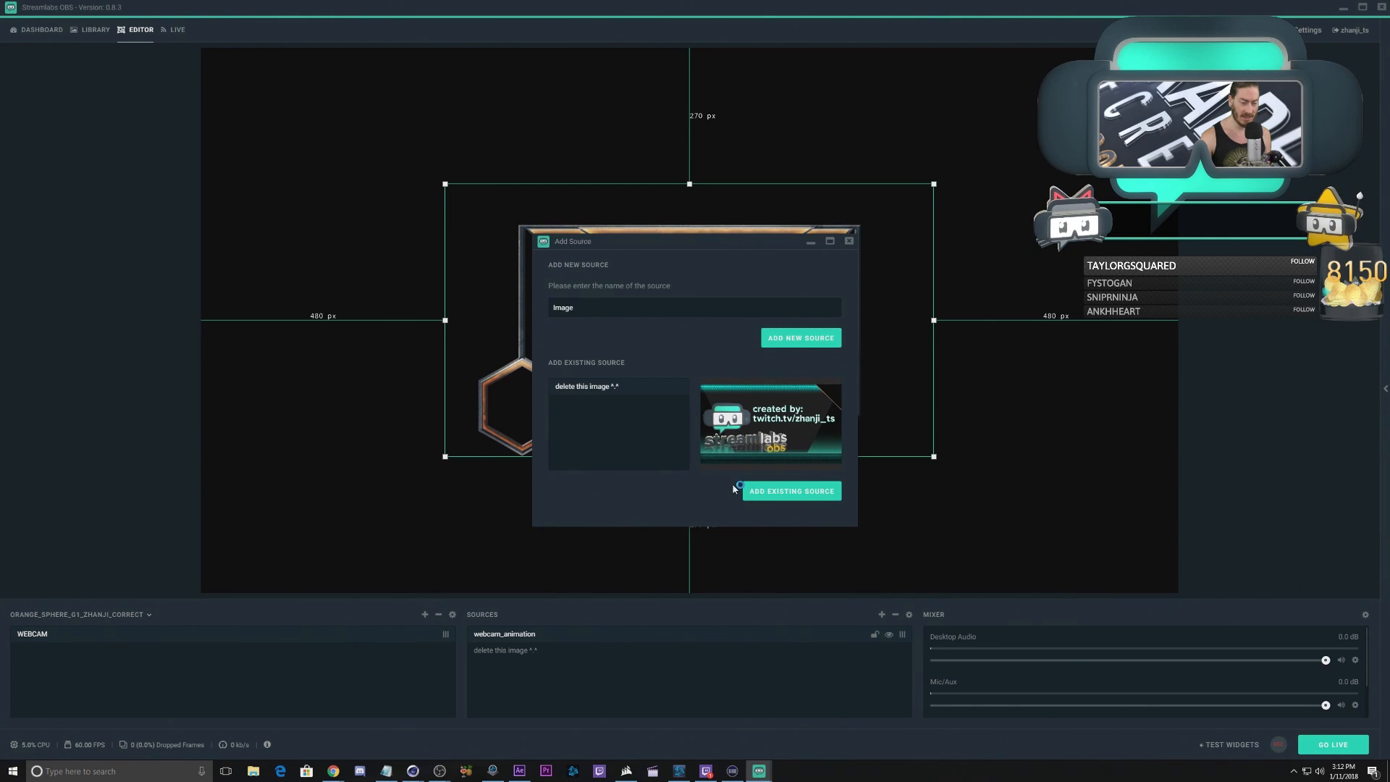
key("ctrl+a")
type("lo")
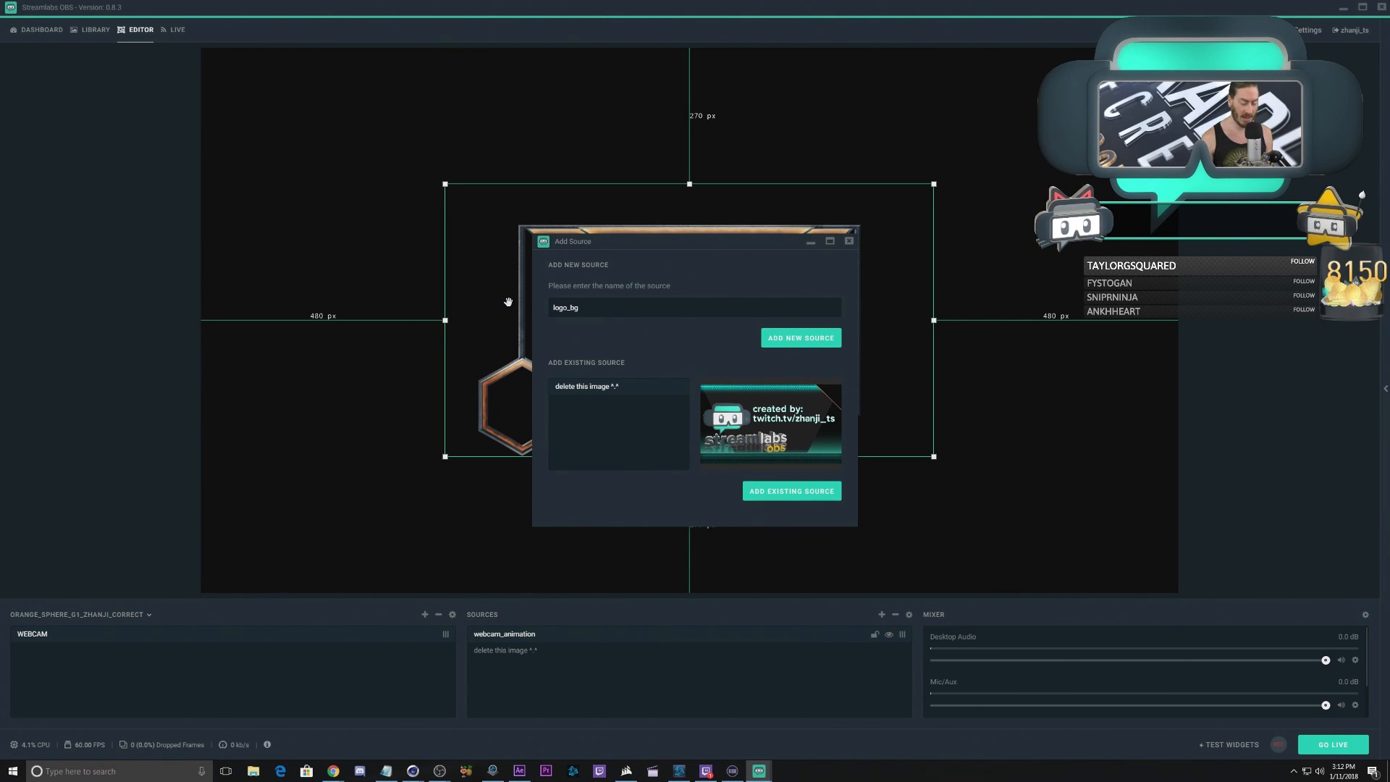
left_click(794, 343)
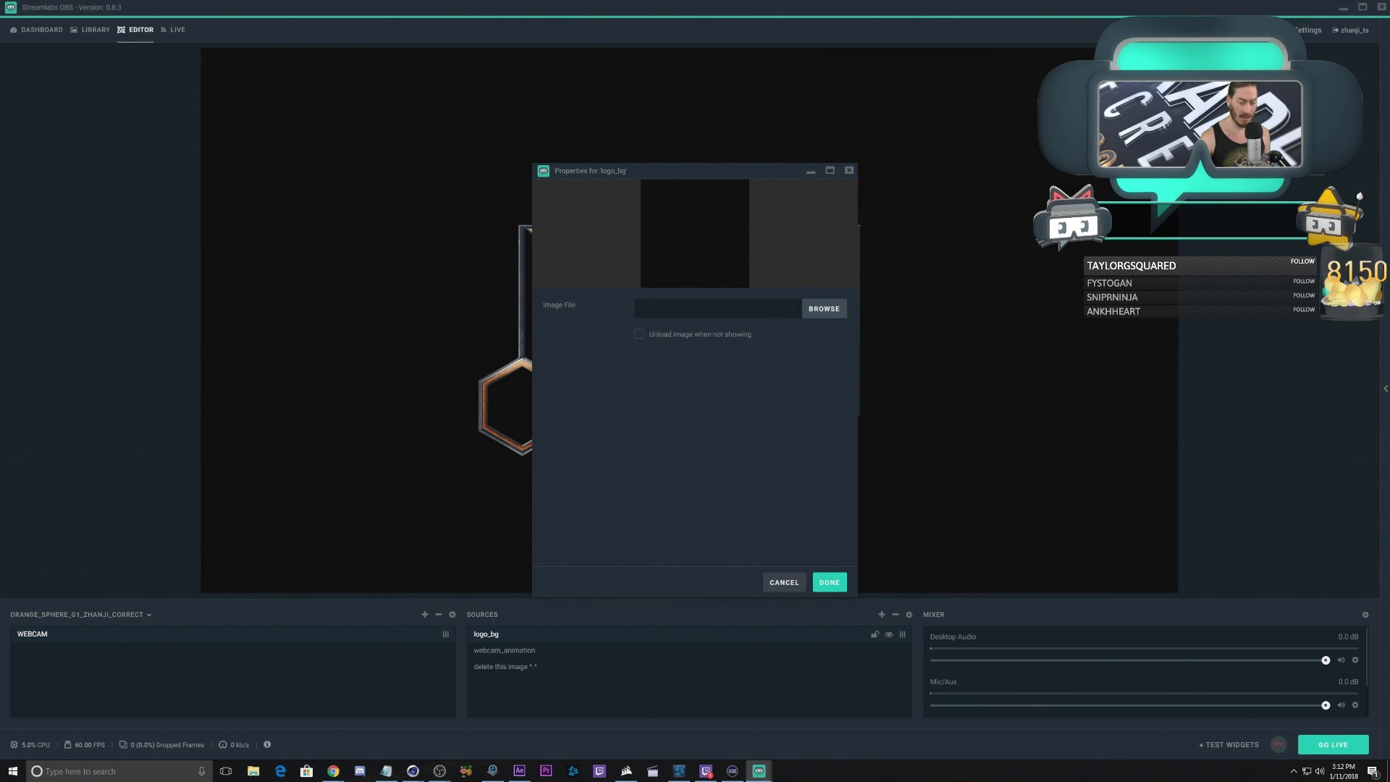
Step: Load WEBCAM_logo_matte.png from the webm_g1 folder into logo_bg and order logo_bg beneath webcam_animation
left_click(823, 310)
left_click(738, 194)
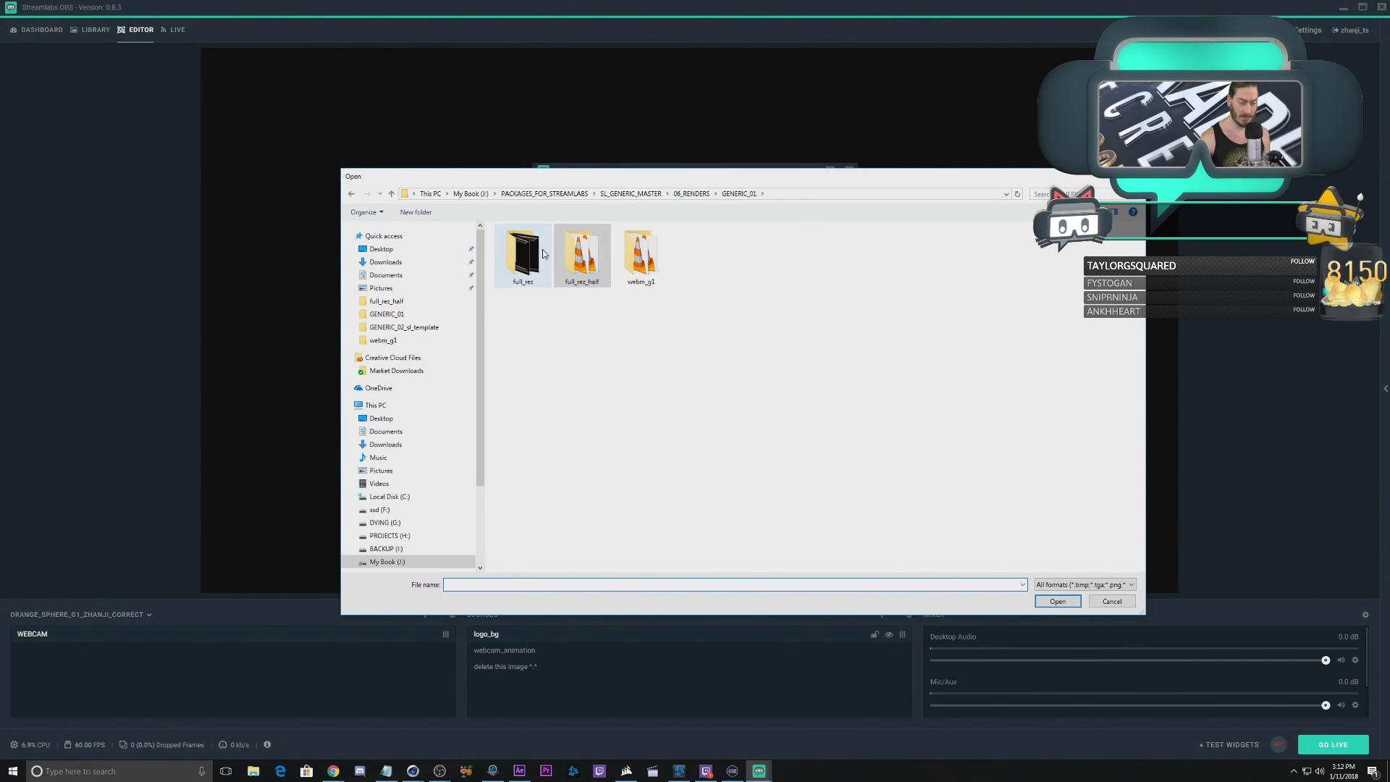
double_click(525, 254)
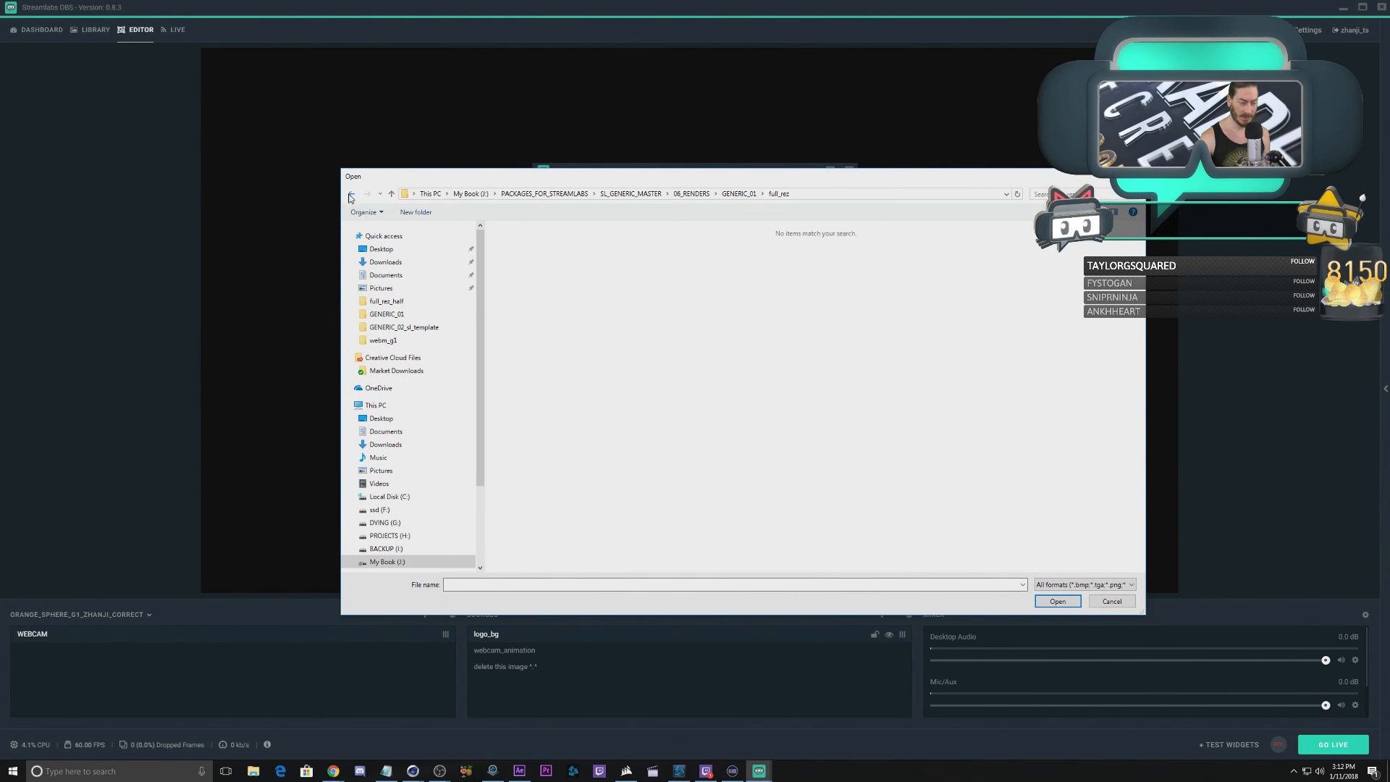
left_click(351, 195)
double_click(641, 253)
left_click(531, 255)
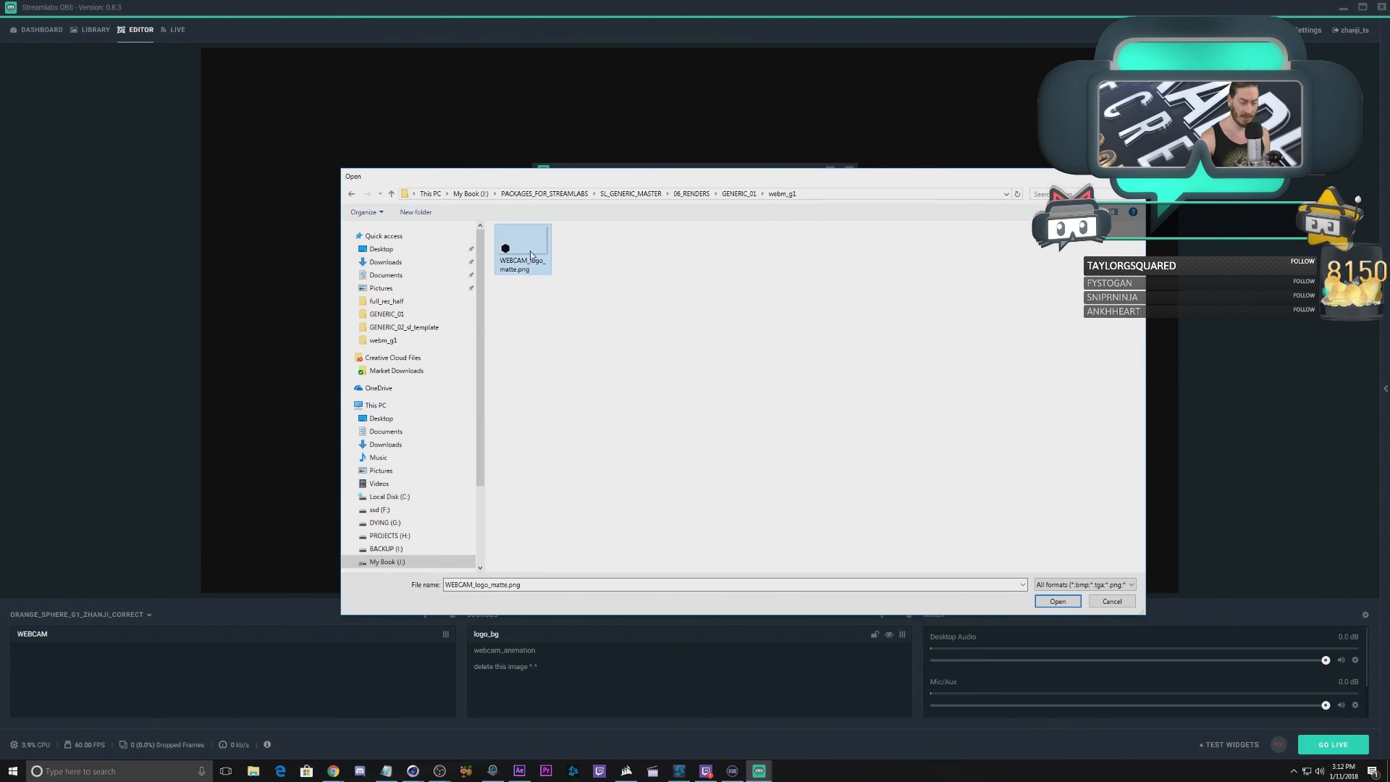
double_click(531, 255)
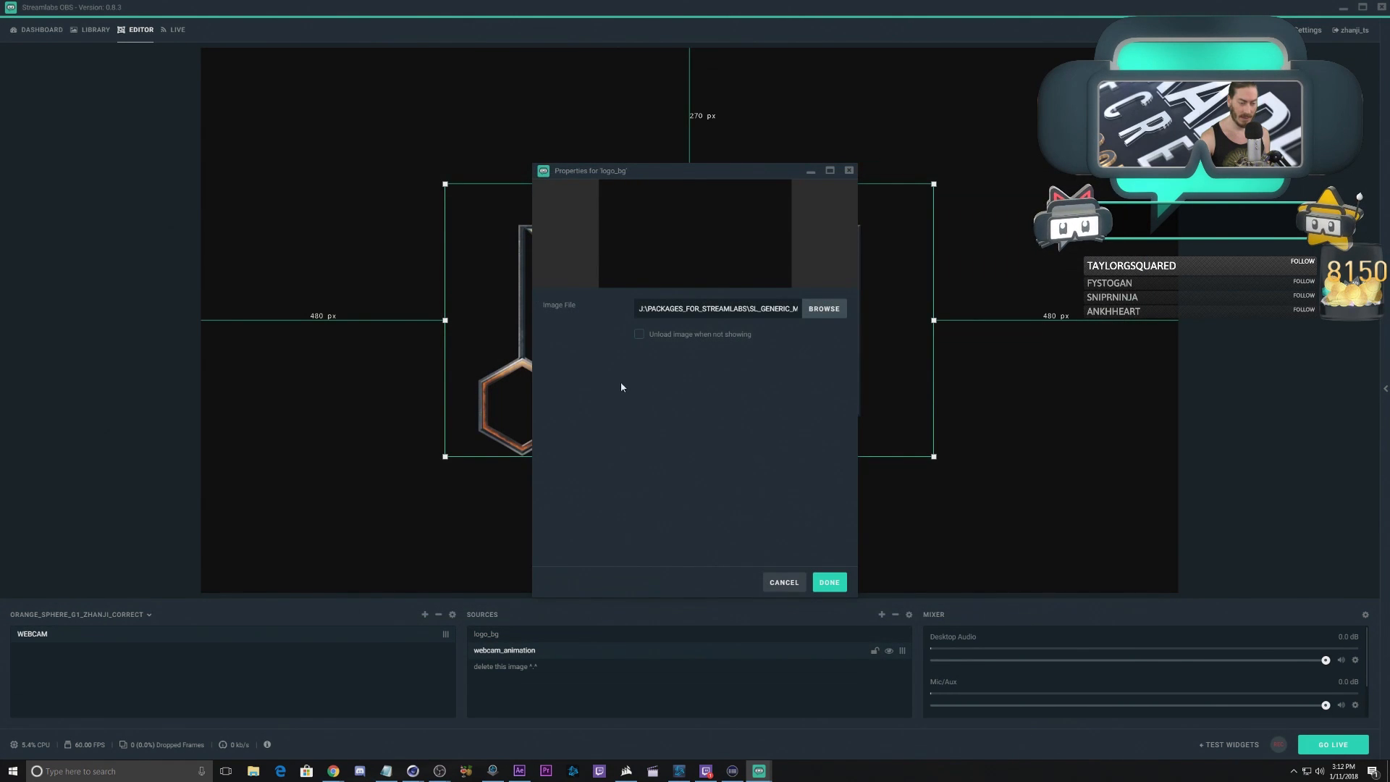
left_click(829, 583)
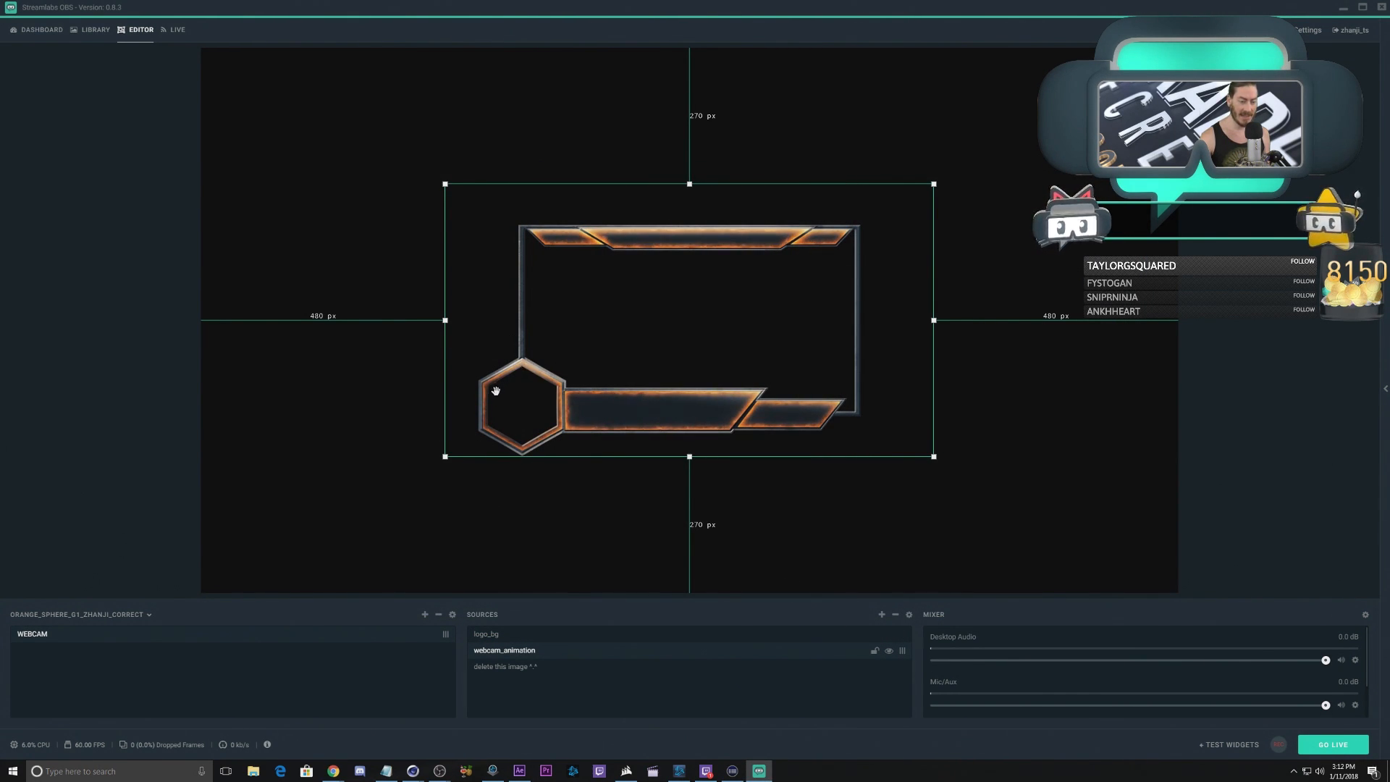
left_click_drag(491, 647, 483, 634)
Step: Add a new Media Source named logo_animation to the WEBCAM scene
left_click(879, 616)
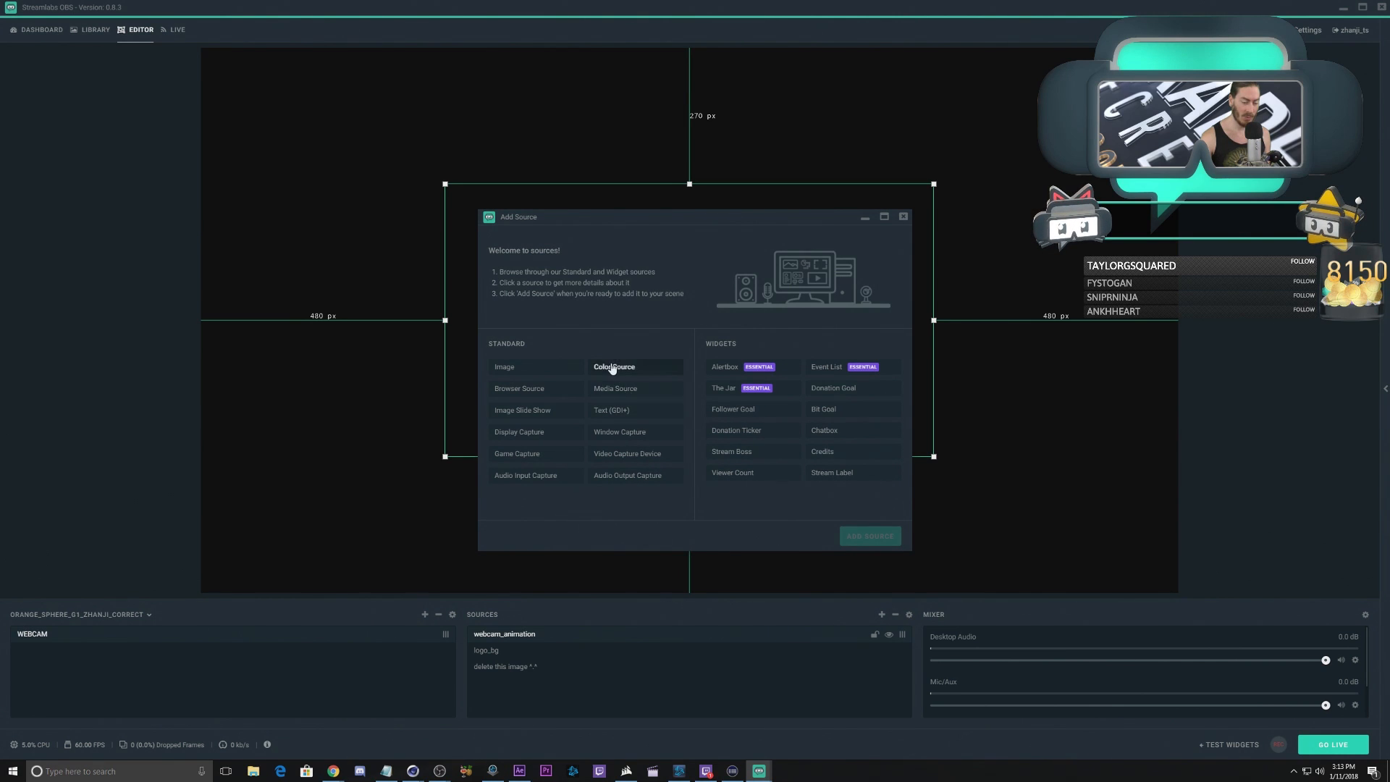
left_click(626, 394)
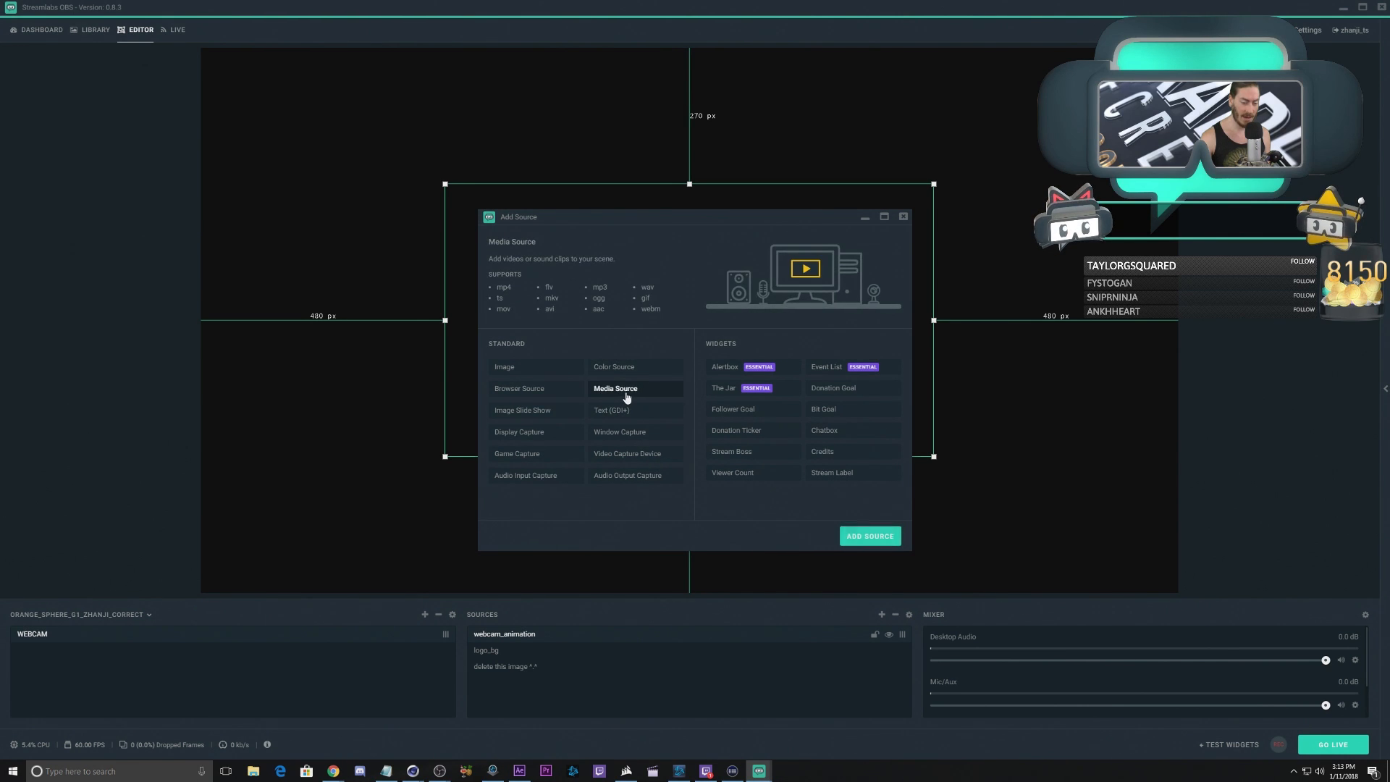
left_click(853, 537)
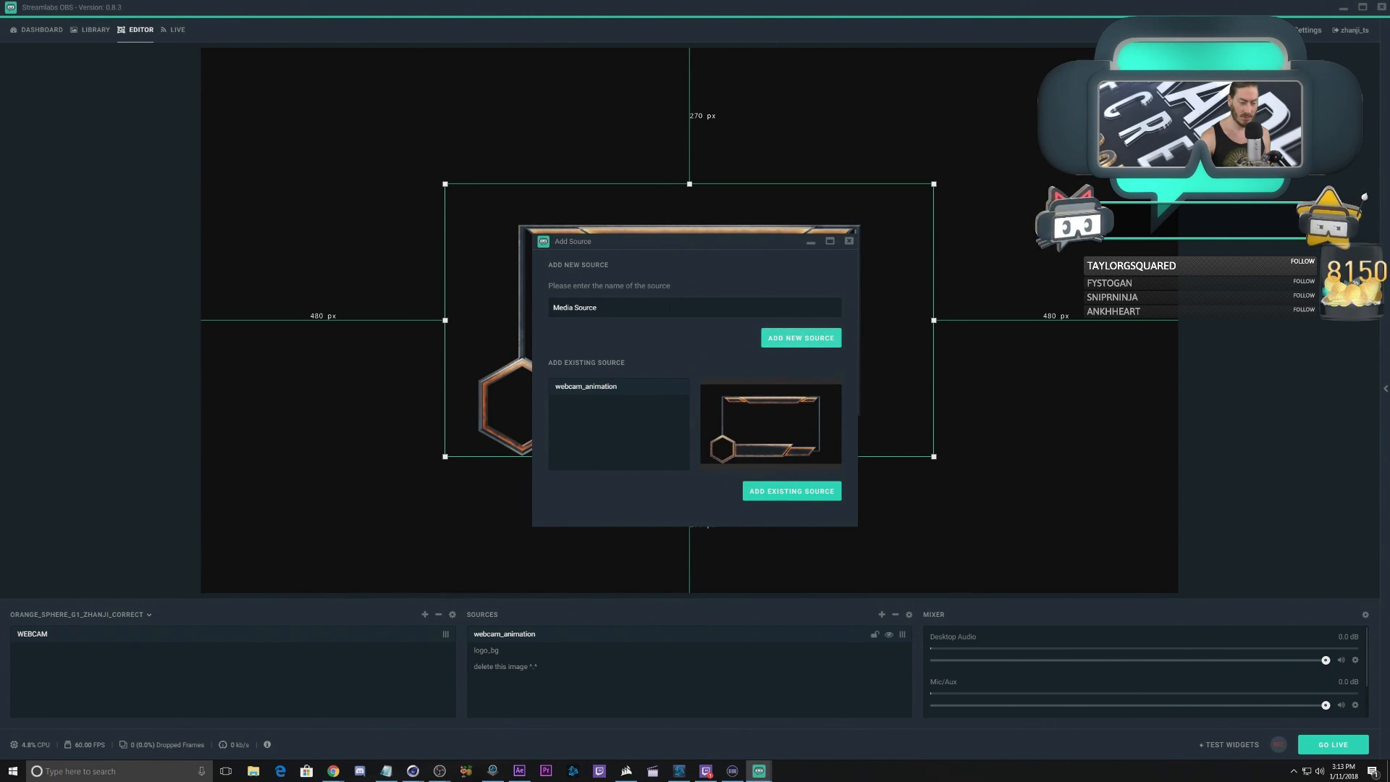
key("ctrl+a")
type("lo")
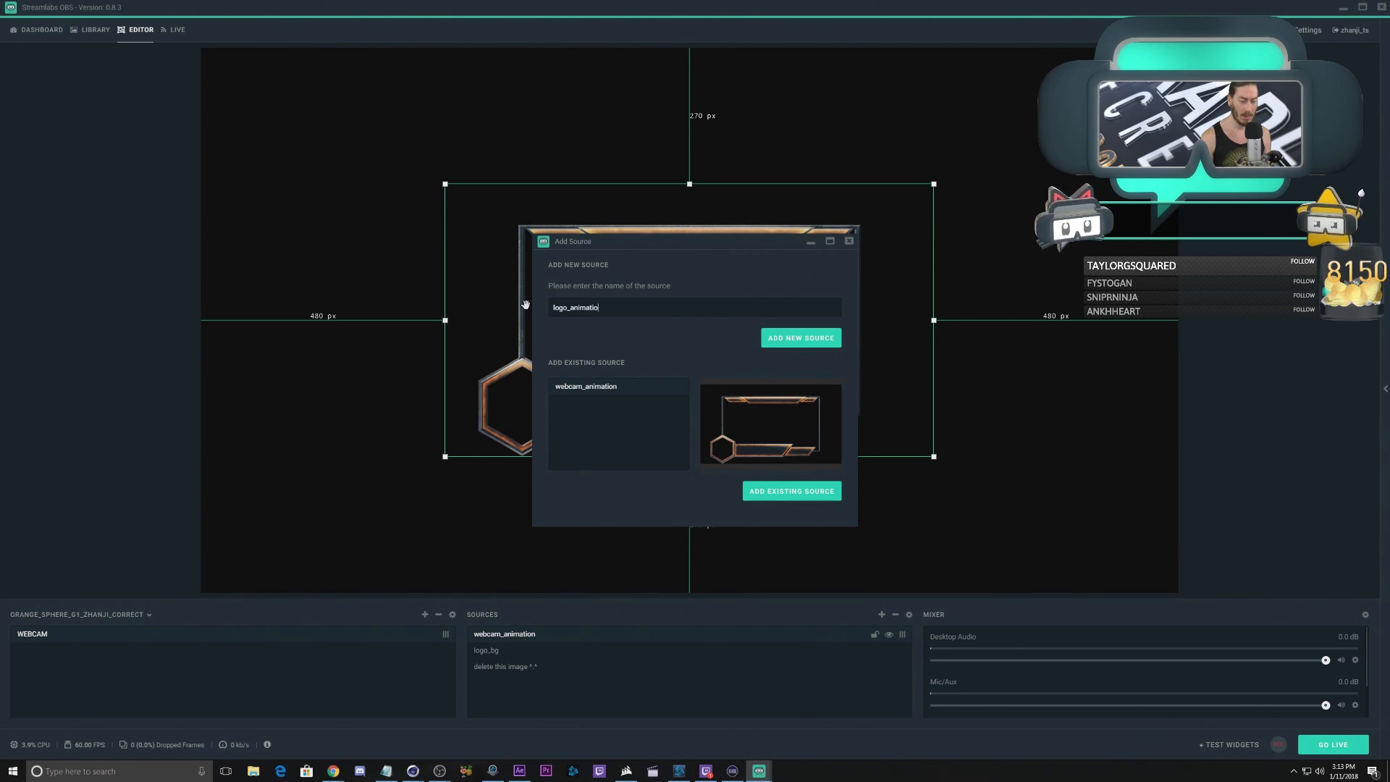
left_click(827, 338)
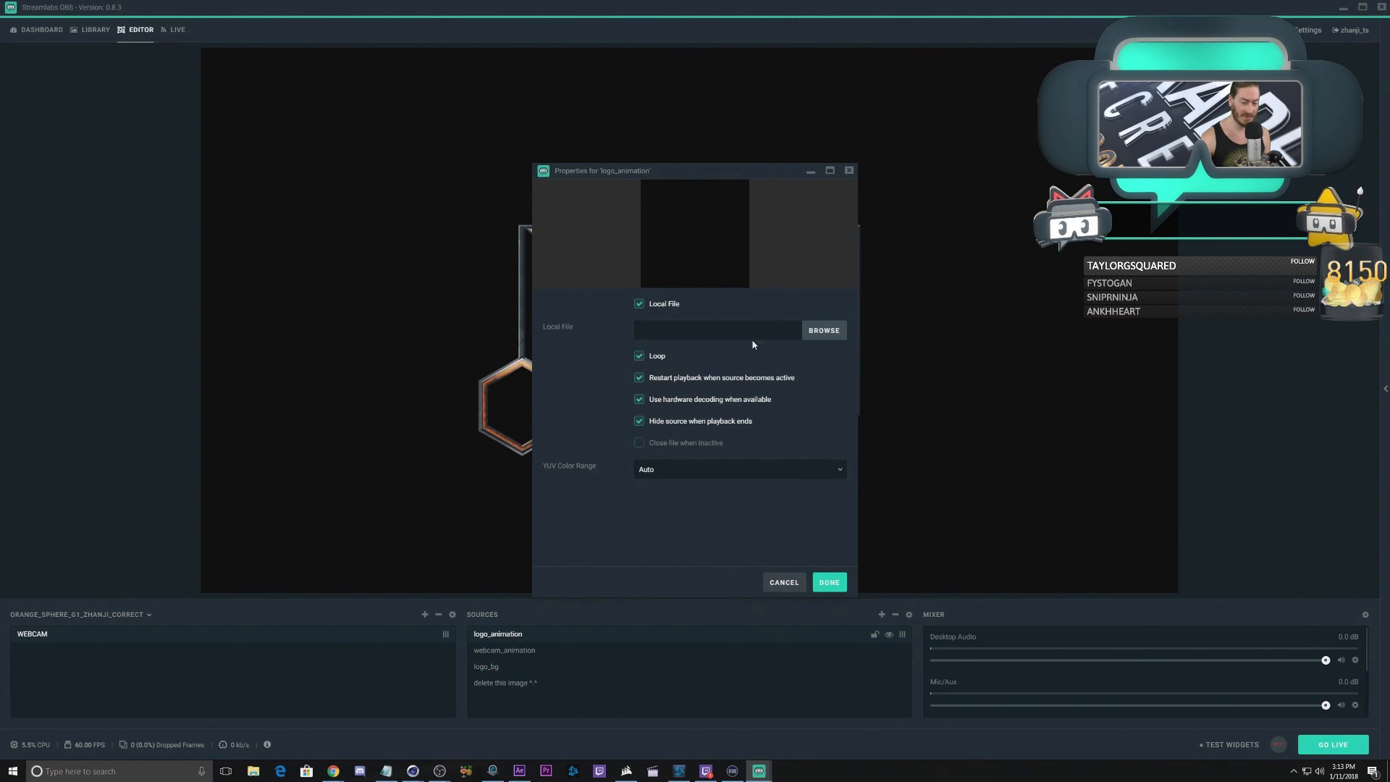
Step: Load the SPHERE_SOLO 2_vp9_converted.webm clip from the GENERIC_01 full_rez_half folder as logo_animation's local file
left_click(831, 333)
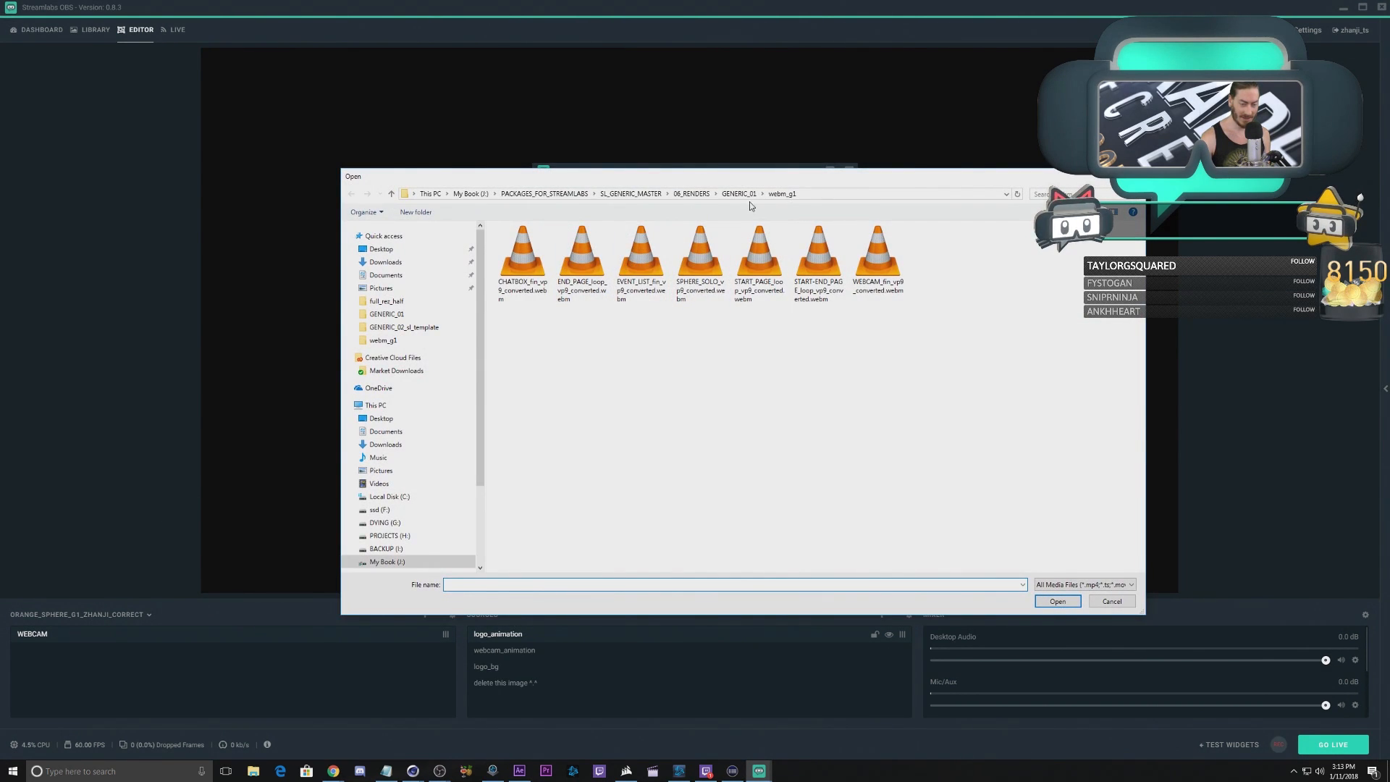
left_click(691, 198)
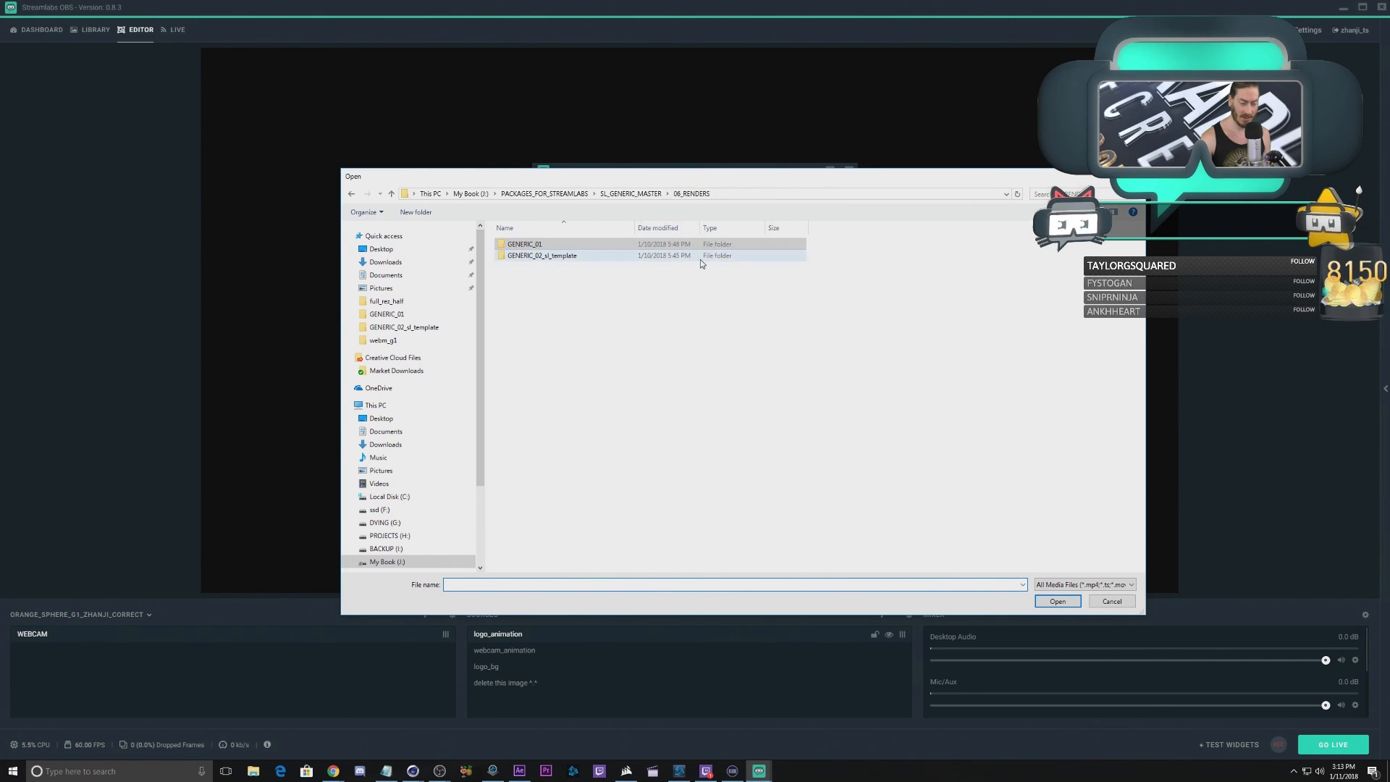
double_click(536, 257)
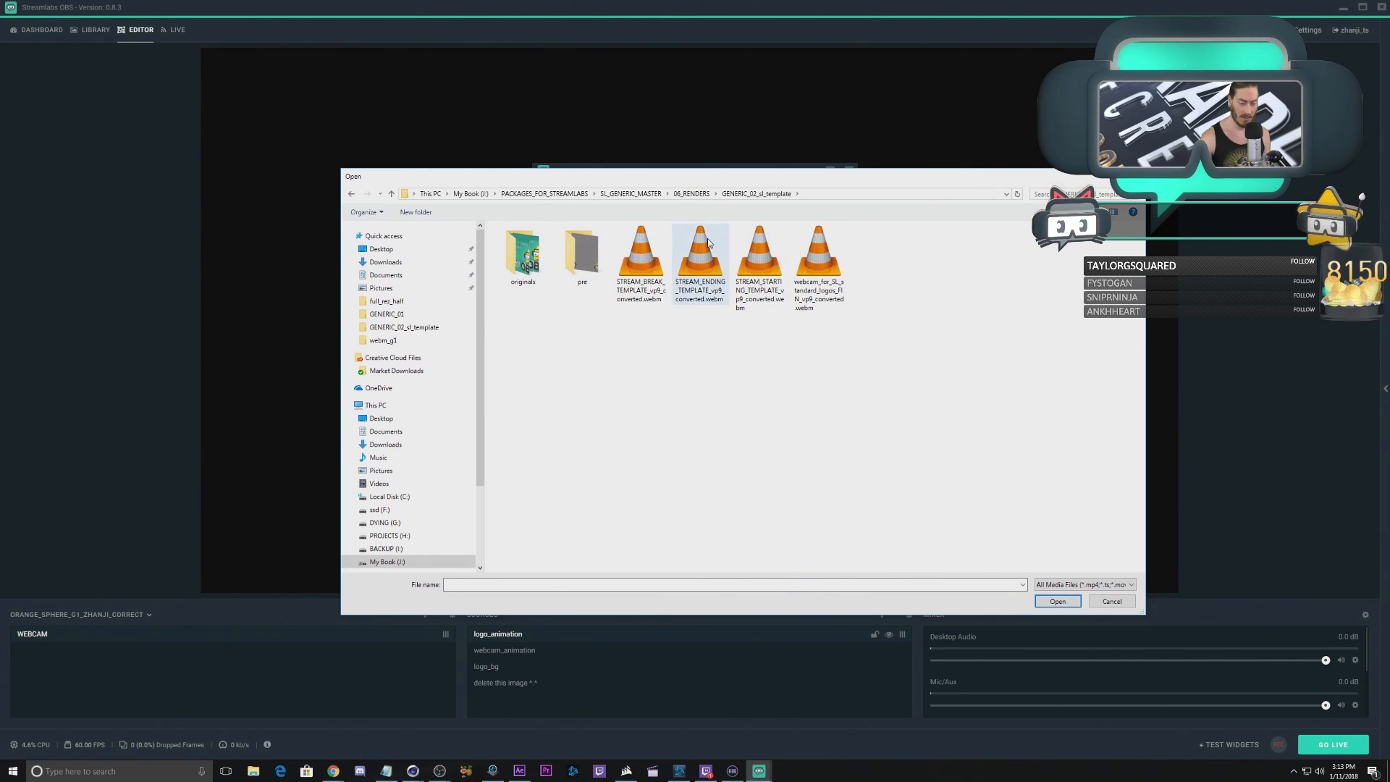
left_click(352, 194)
double_click(524, 244)
double_click(577, 258)
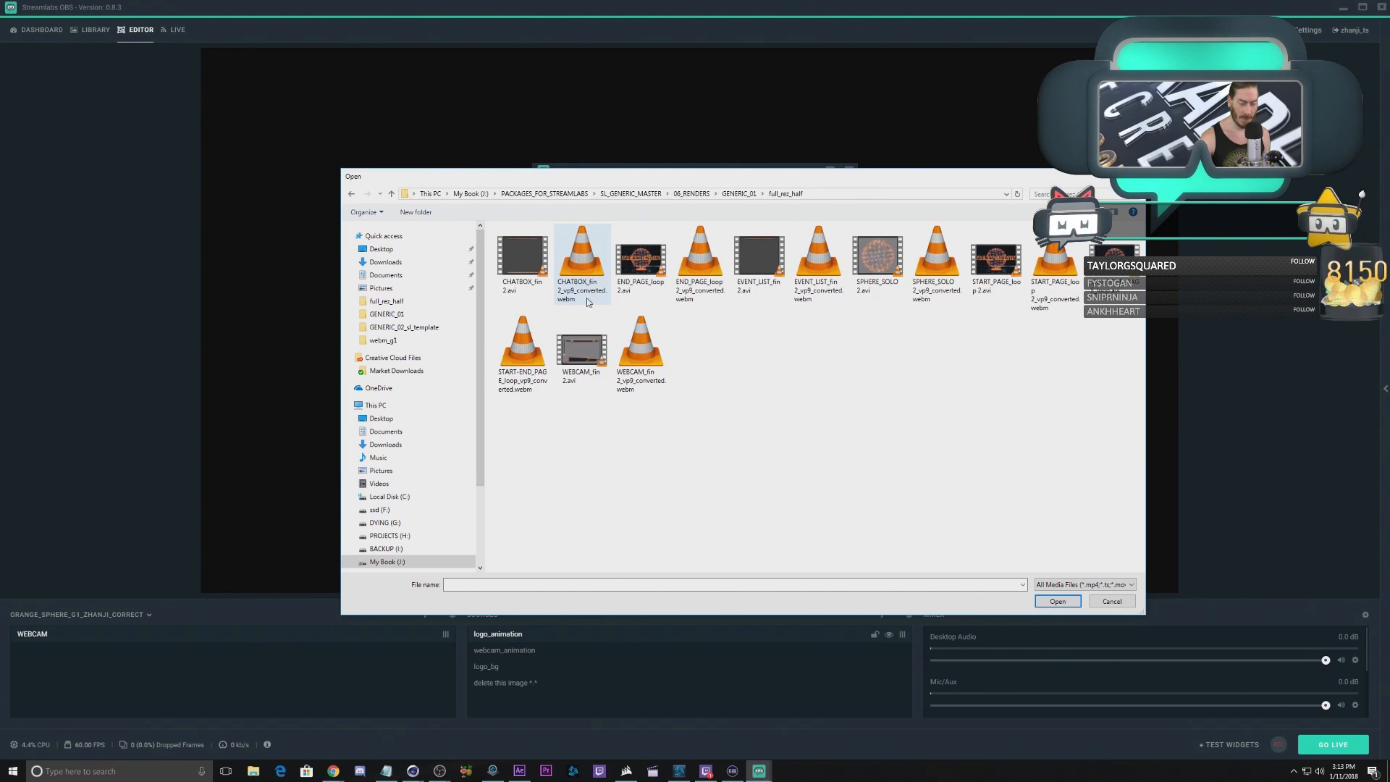
double_click(932, 262)
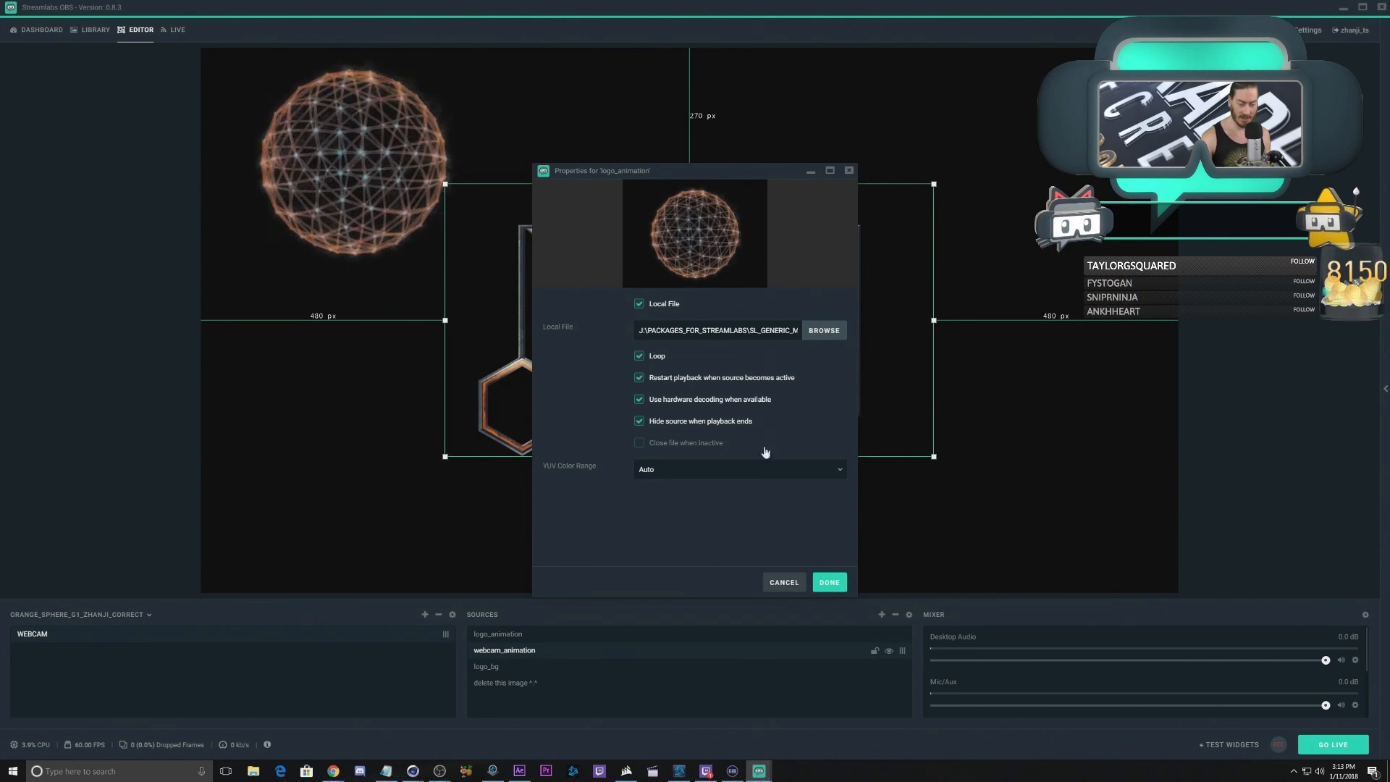
left_click(830, 582)
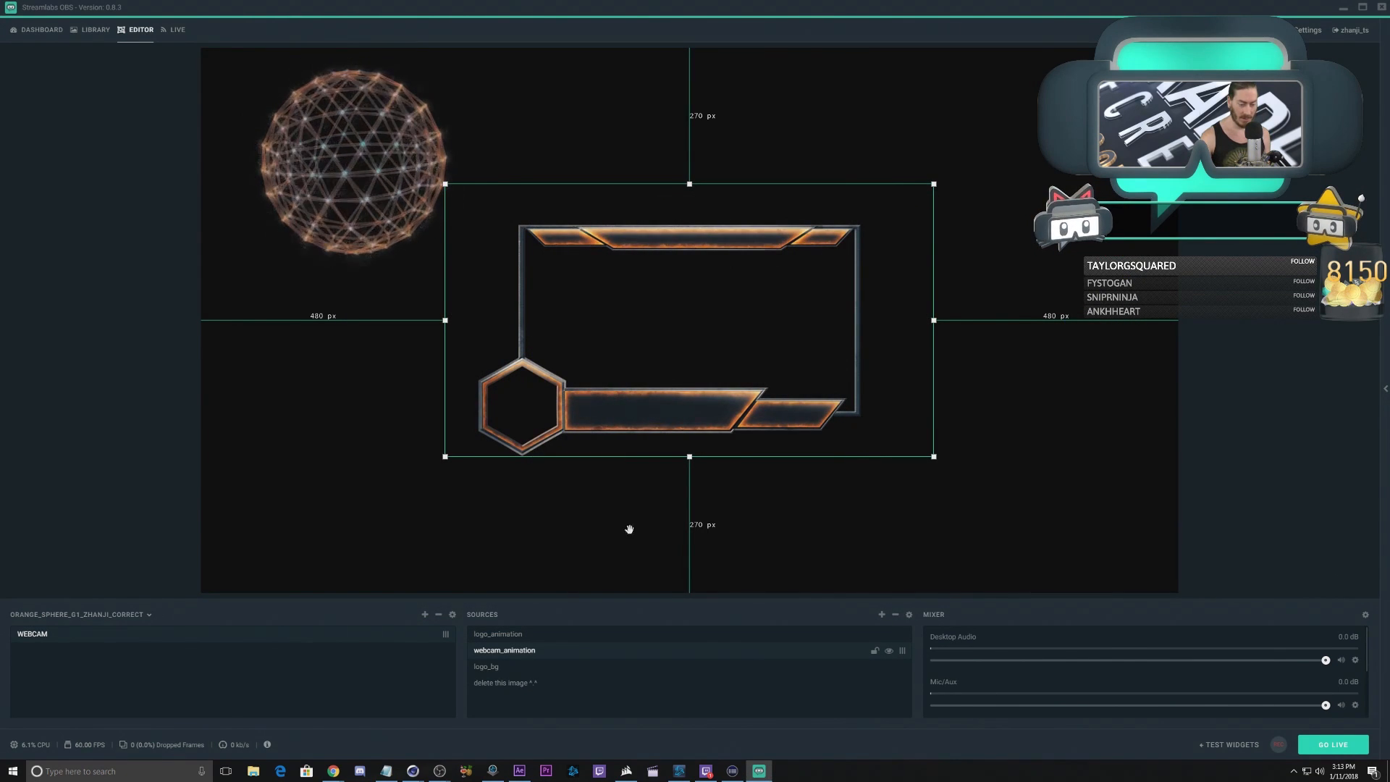
Step: Order logo_animation beneath webcam_animation and scale the sphere down to fit centered inside the frame's hexagon
left_click(499, 635)
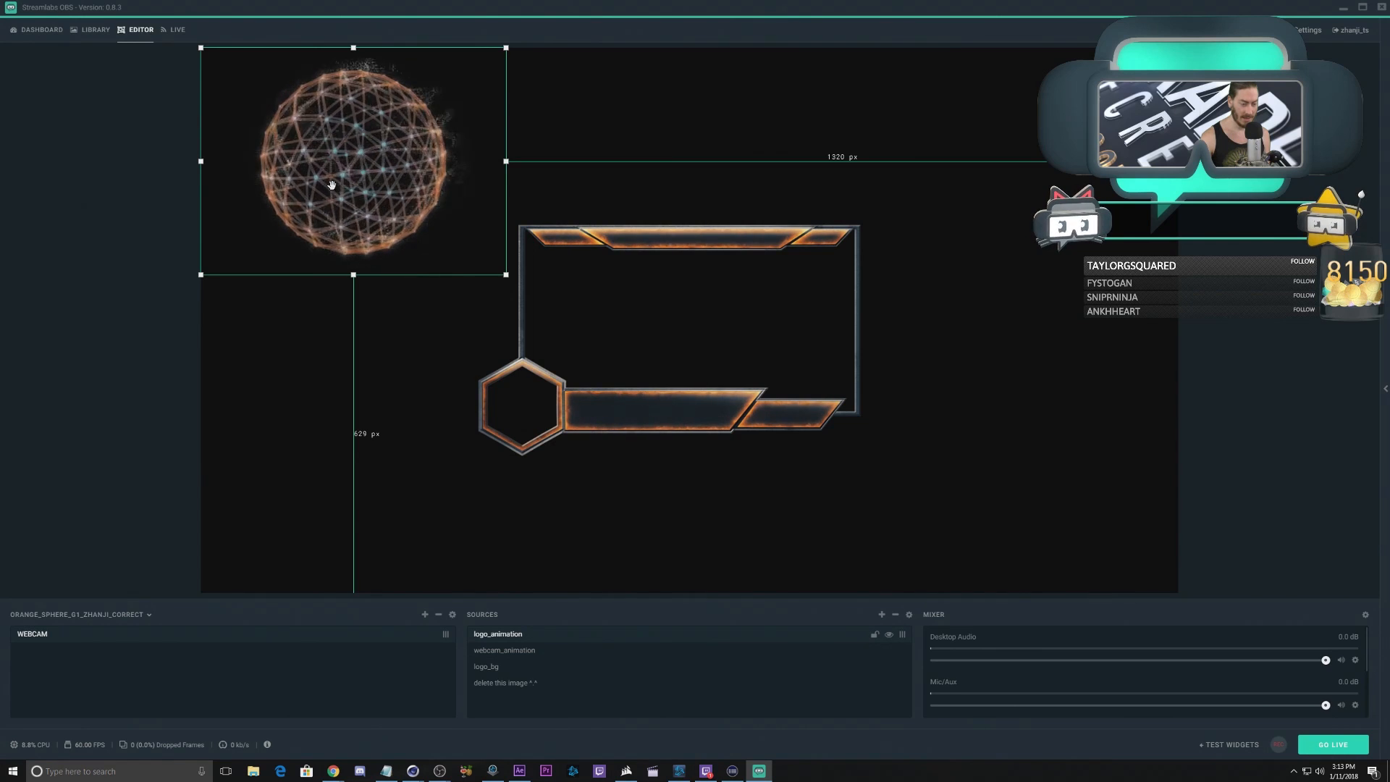
mouse_move(530, 642)
left_mouse_down()
mouse_move(521, 658)
mouse_move(533, 660)
left_mouse_up()
left_click_drag(336, 165, 509, 396)
left_click_drag(678, 279, 528, 400)
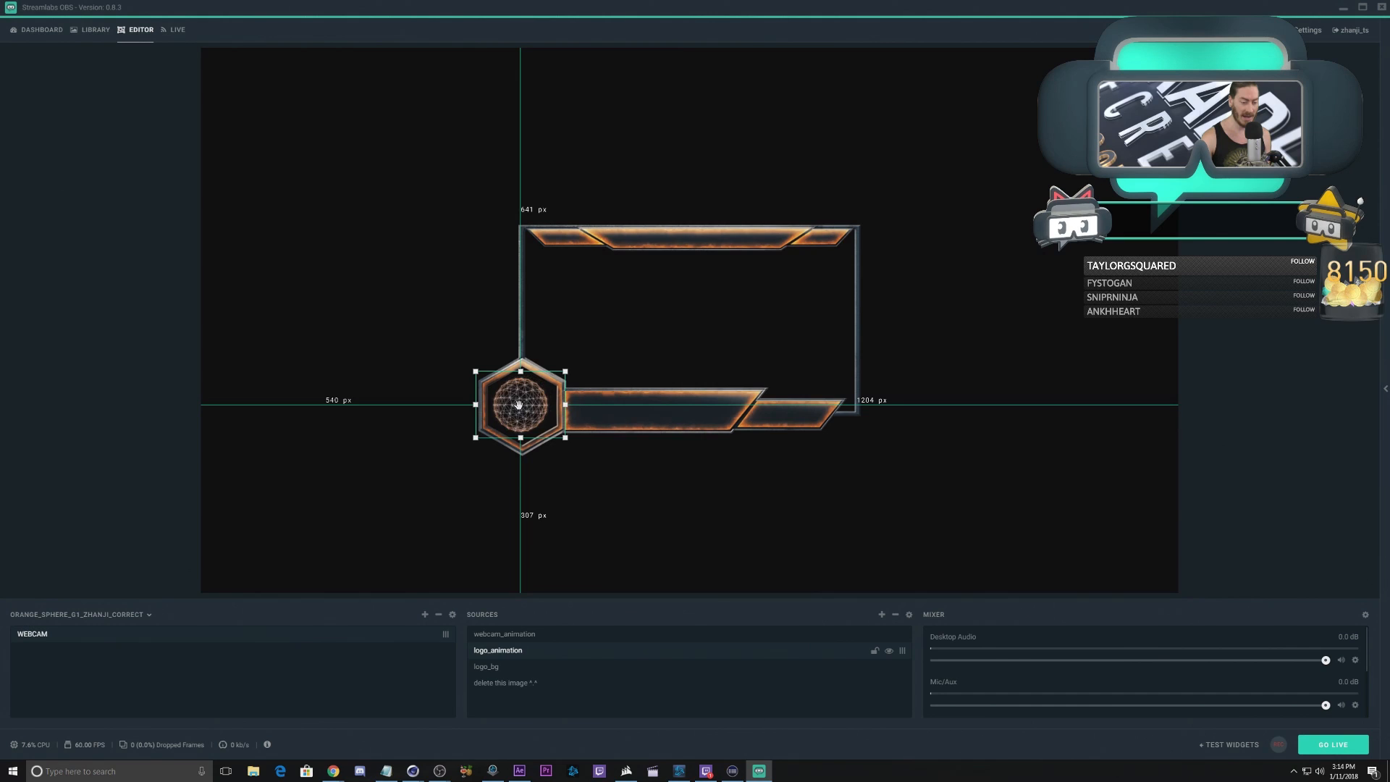
left_click_drag(519, 407, 518, 410)
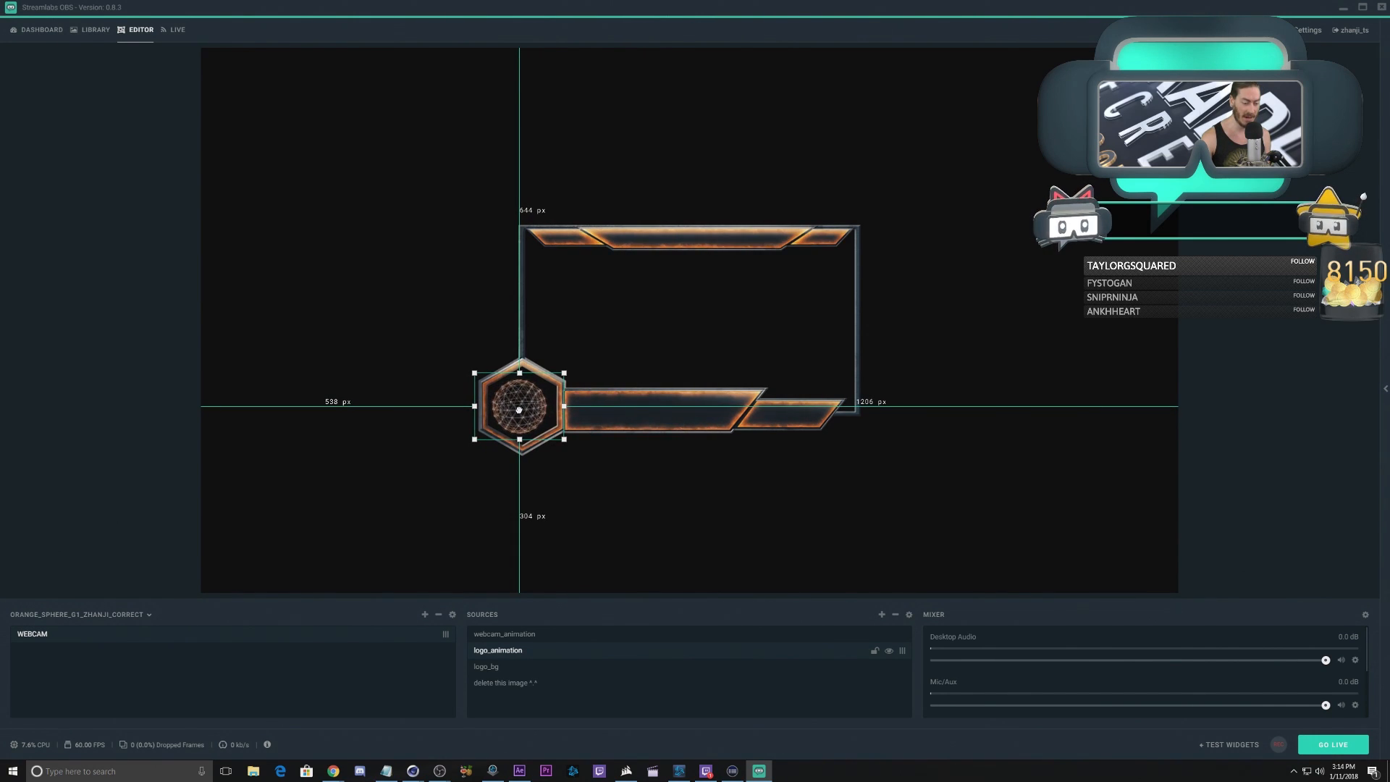
left_click_drag(565, 373, 568, 371)
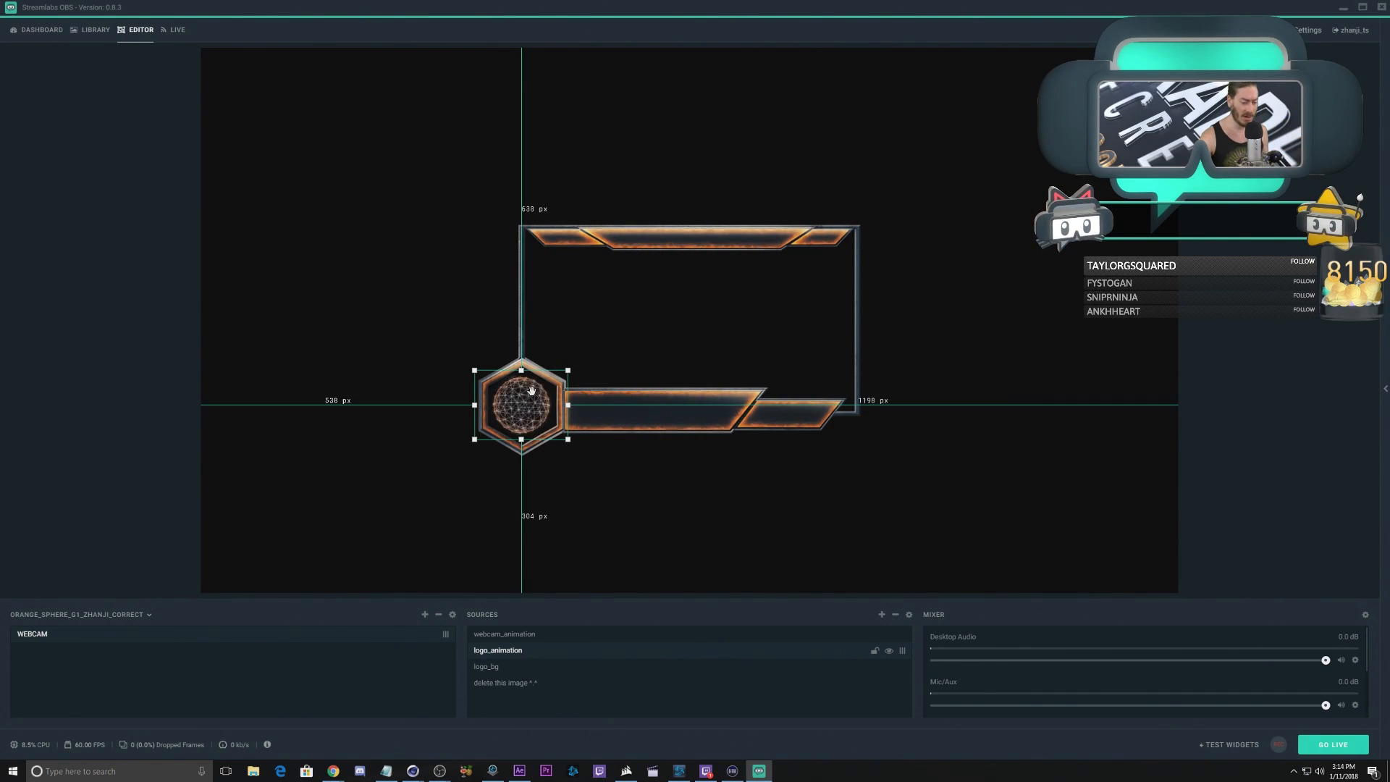
left_click(506, 683)
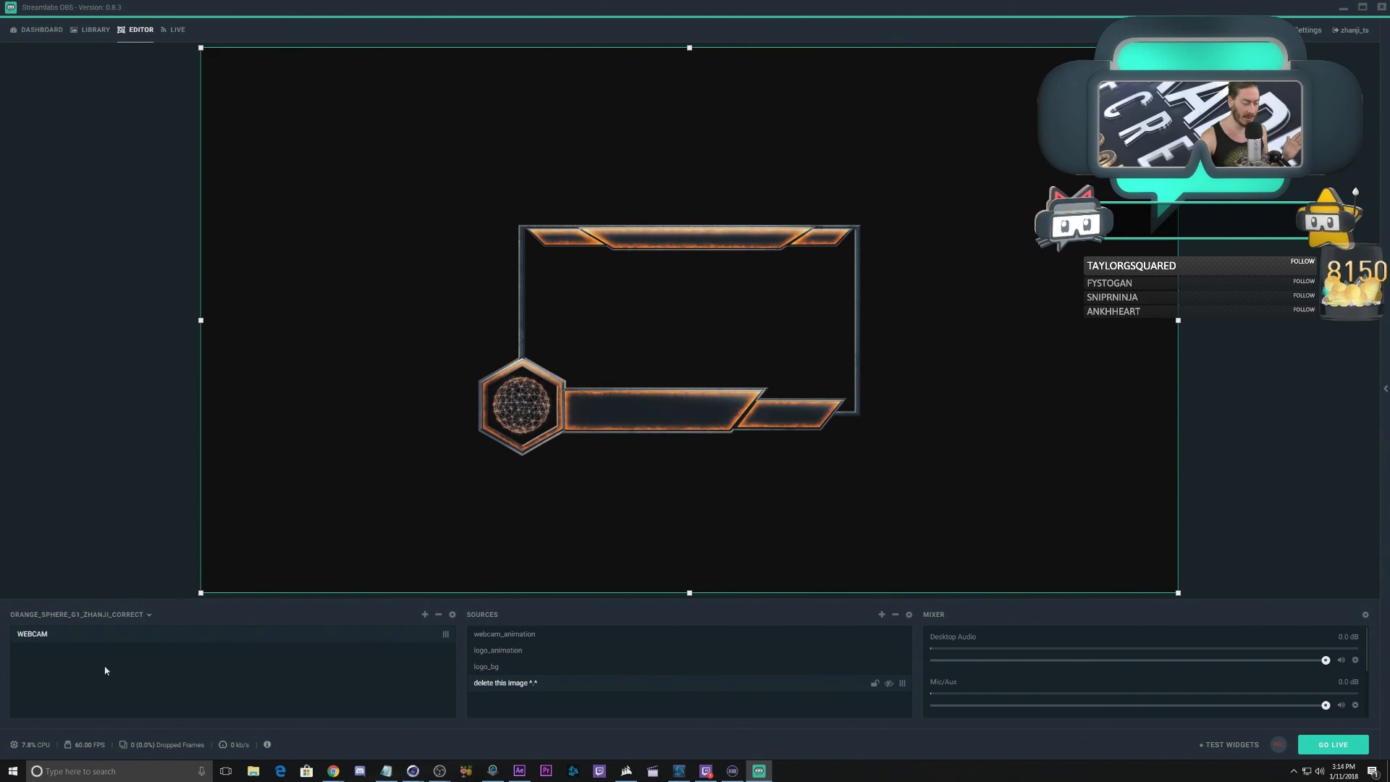
Step: Create a new scene named webcam_source
left_click(424, 615)
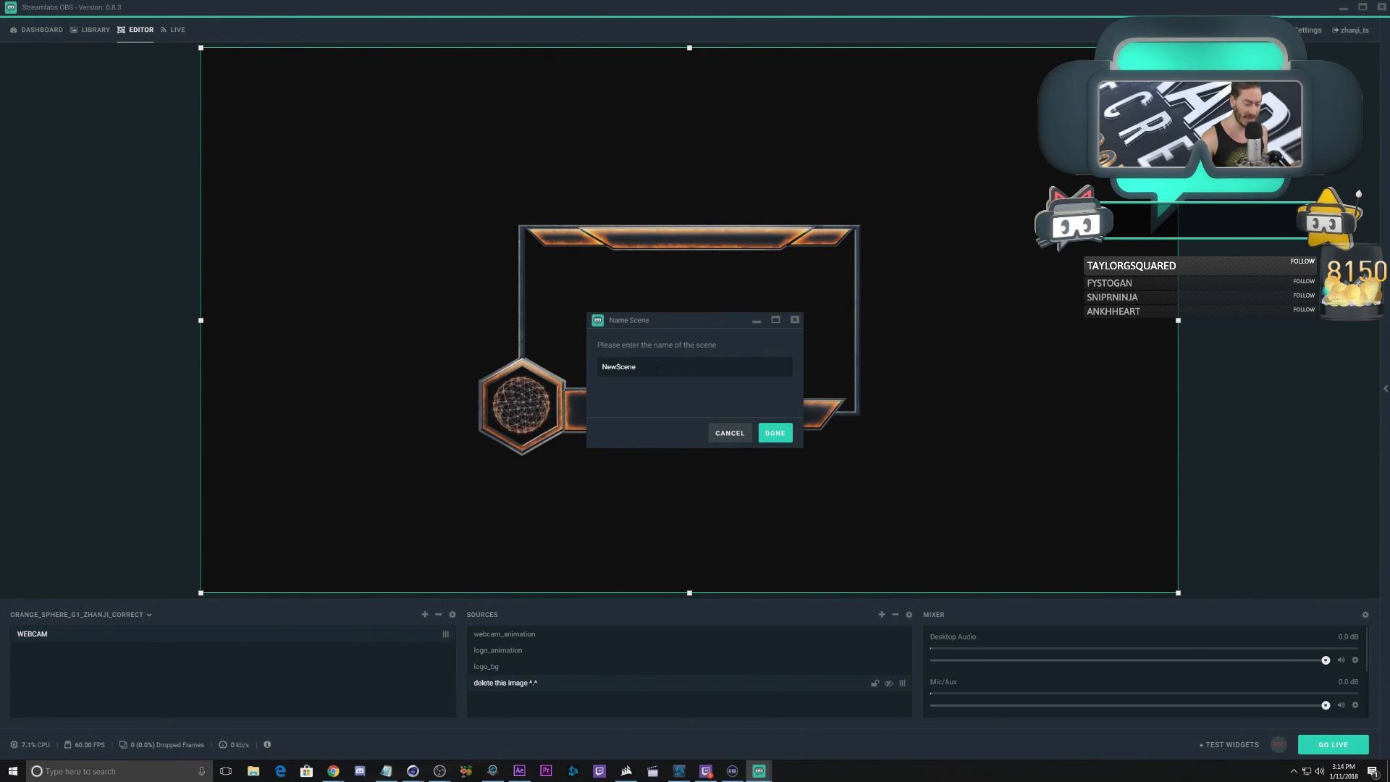
left_click_drag(658, 369, 596, 376)
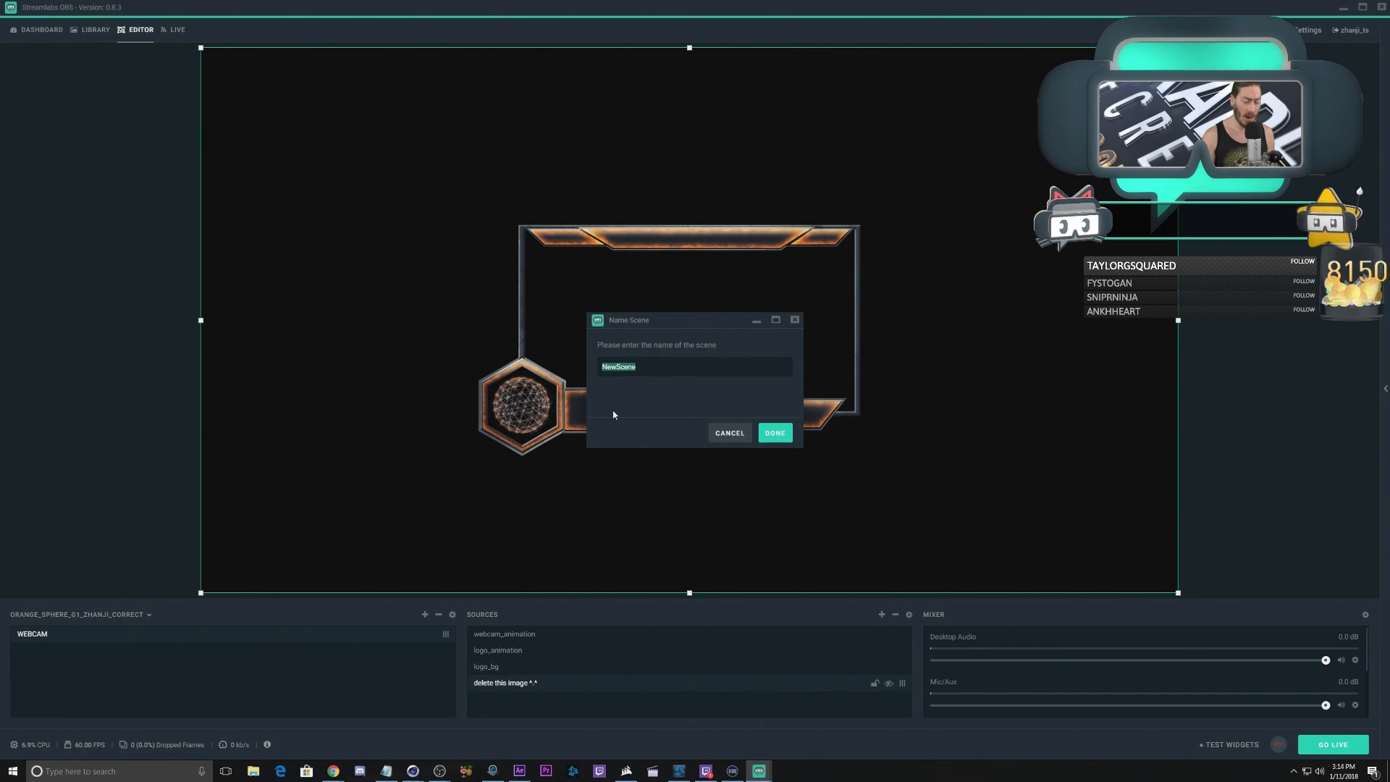
type("we")
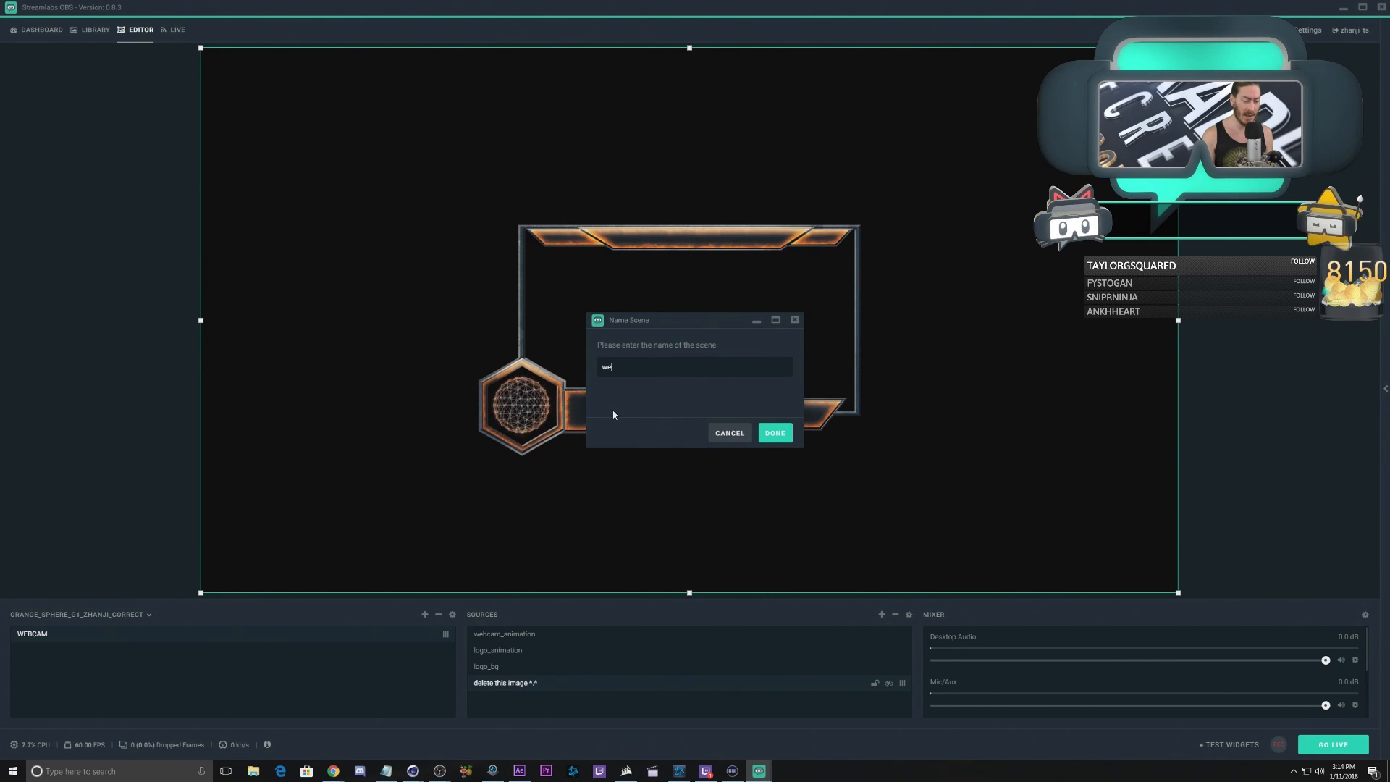
type("bcam_")
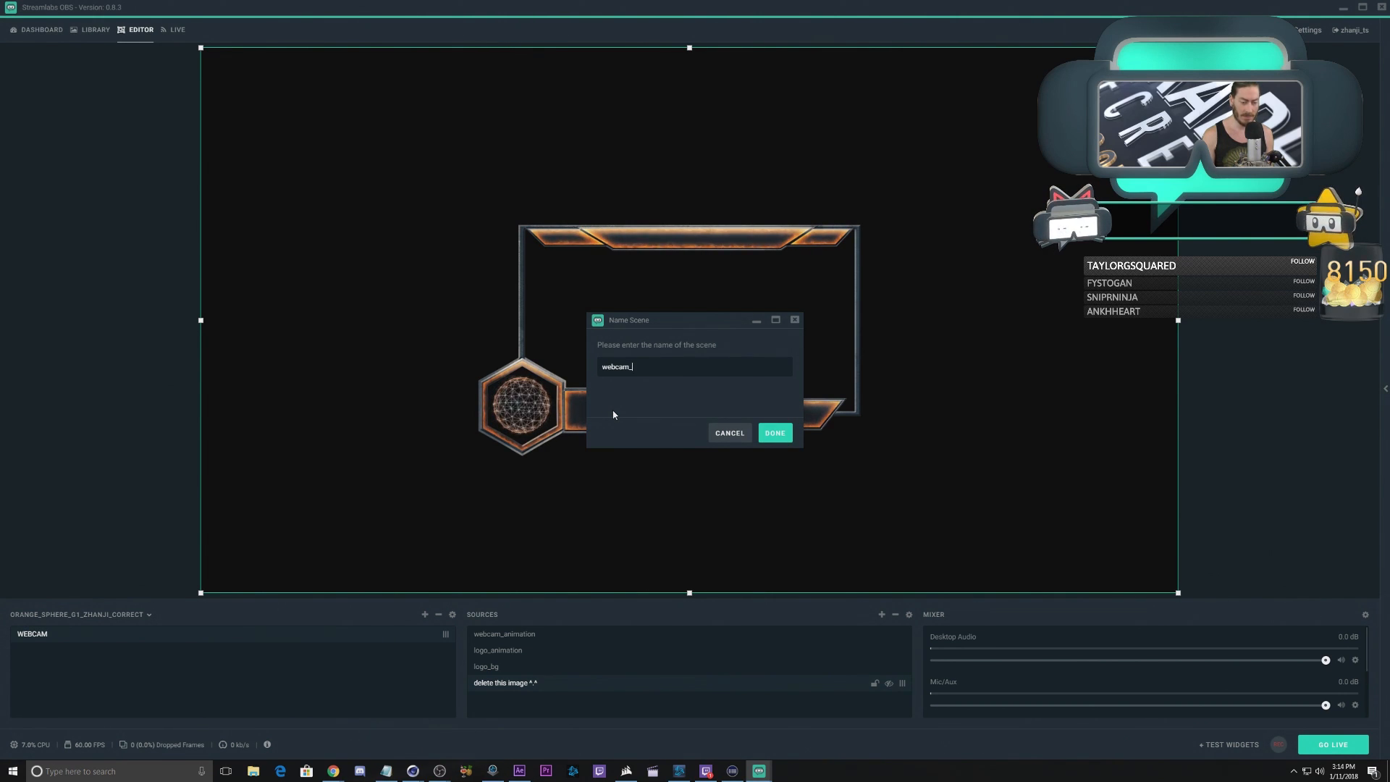
type("source")
key("Return")
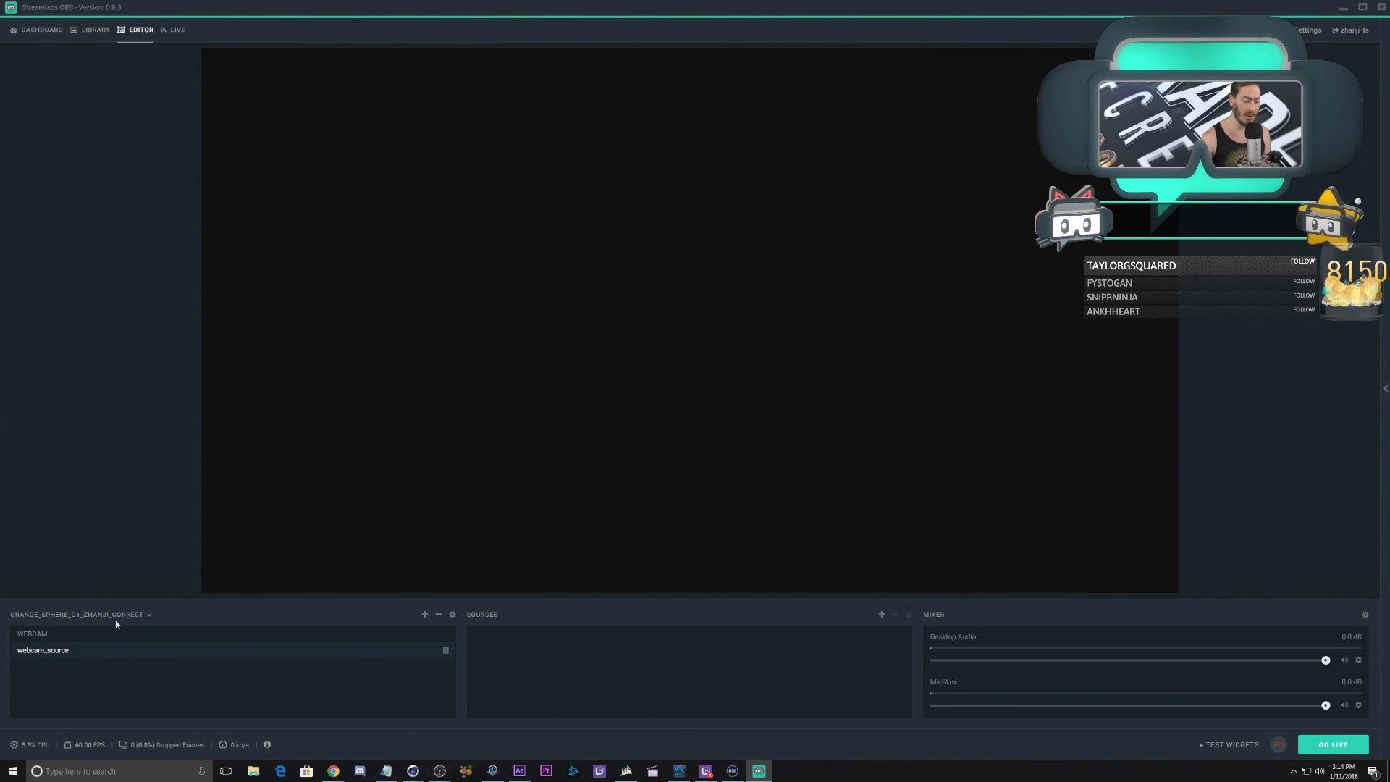
Step: Add a Video Capture Device source named webcam_feed to the webcam_source scene
left_click(881, 615)
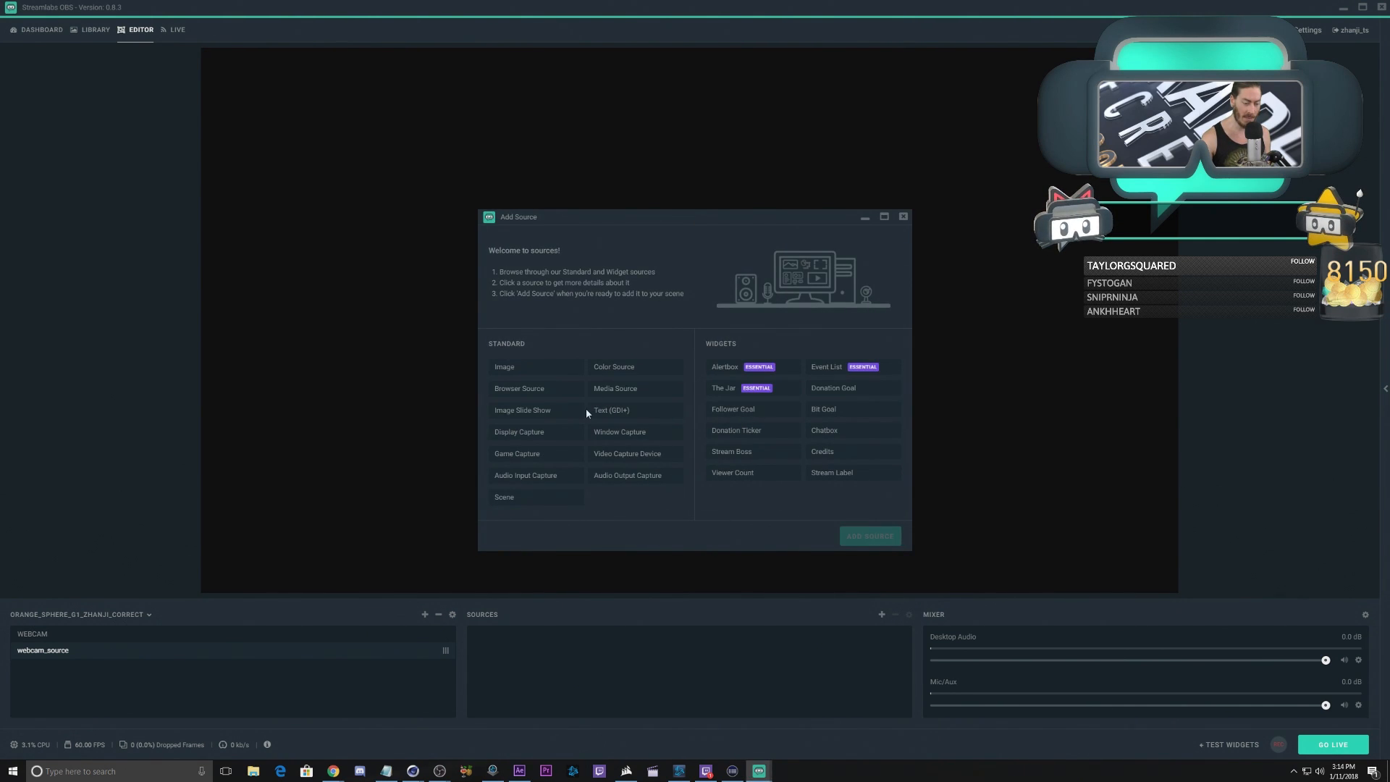
left_click(624, 453)
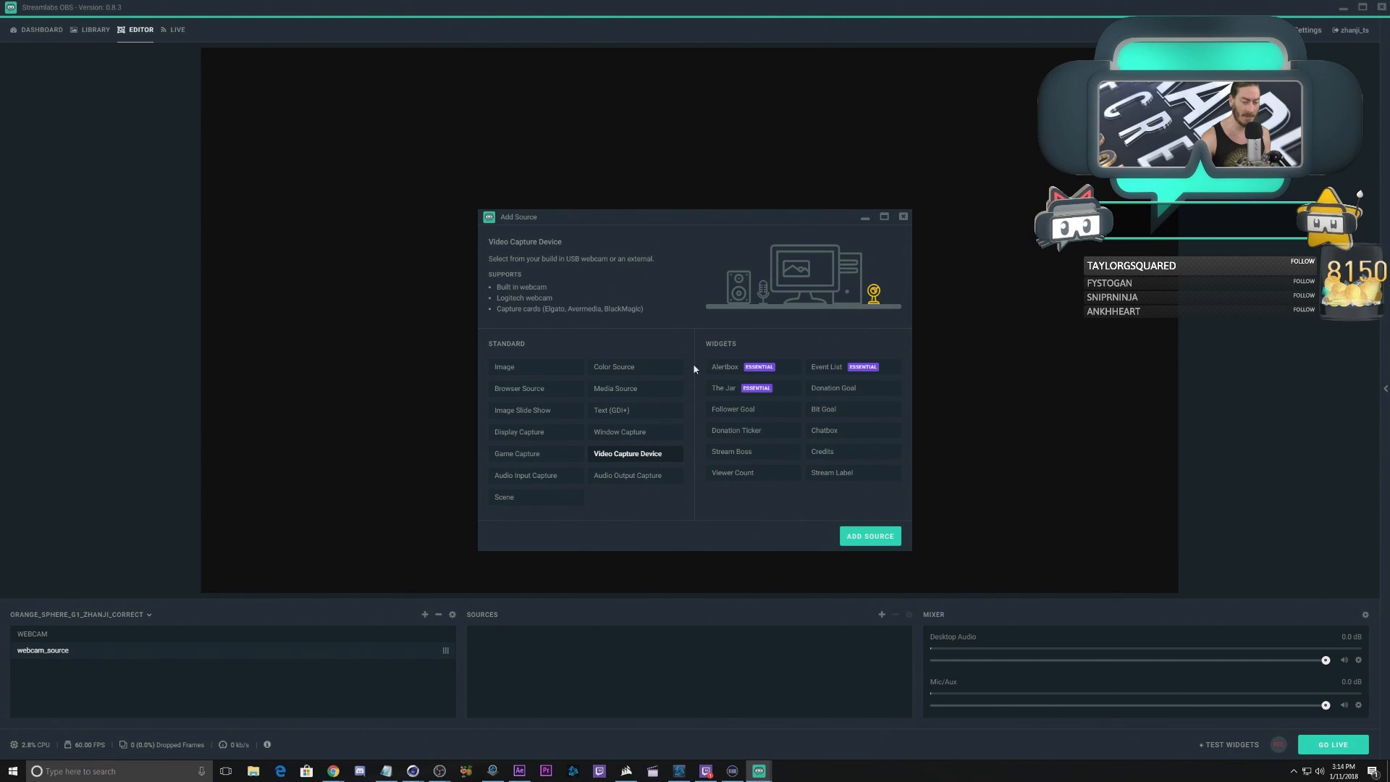
left_click(868, 537)
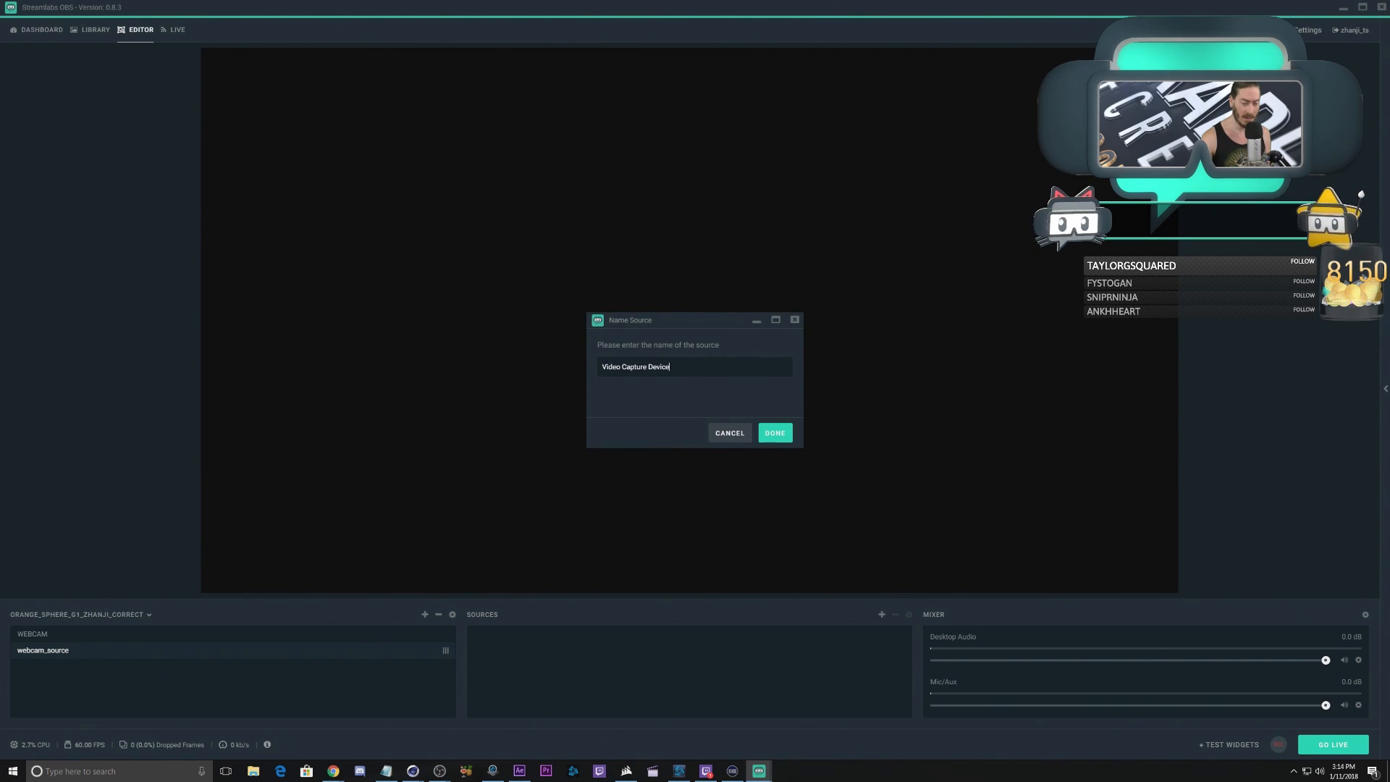
key("ctrl+a")
type("webcam_feed")
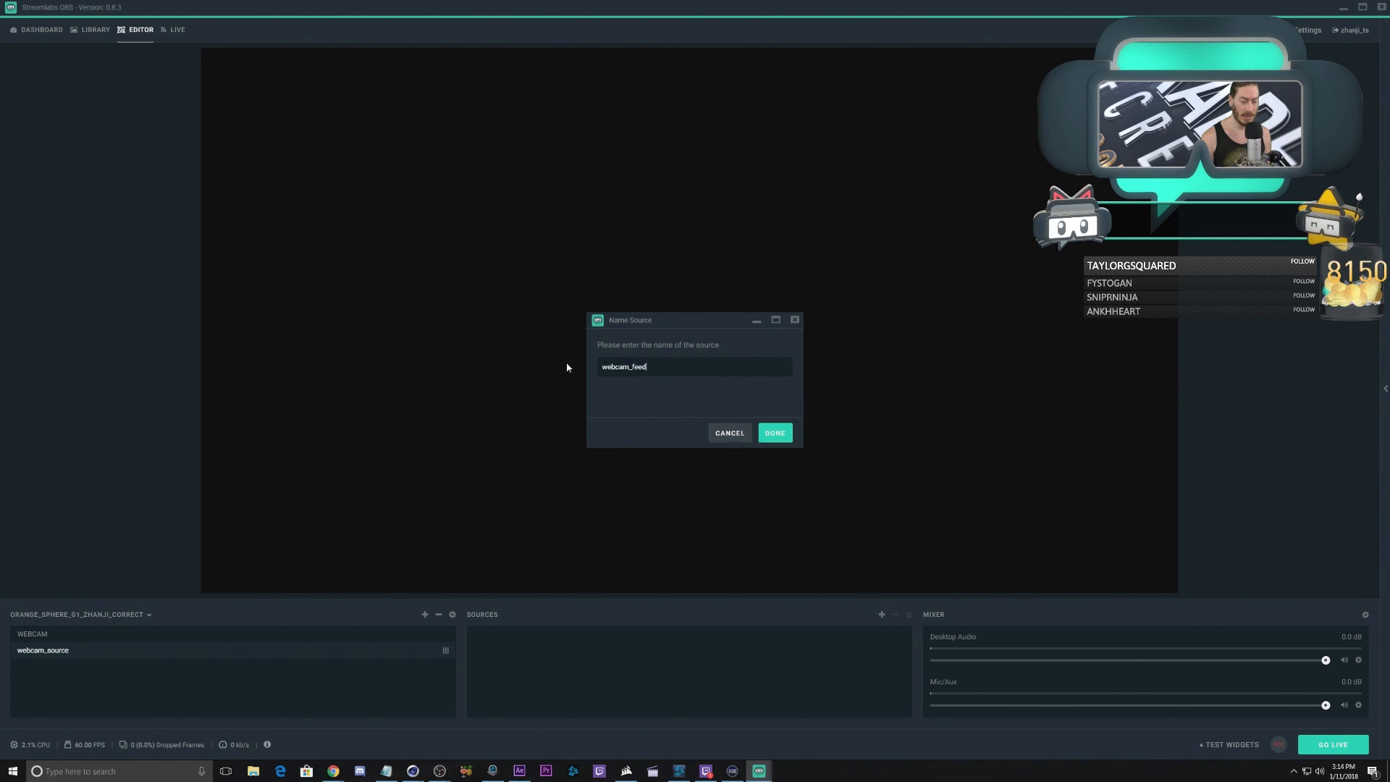
key("Return")
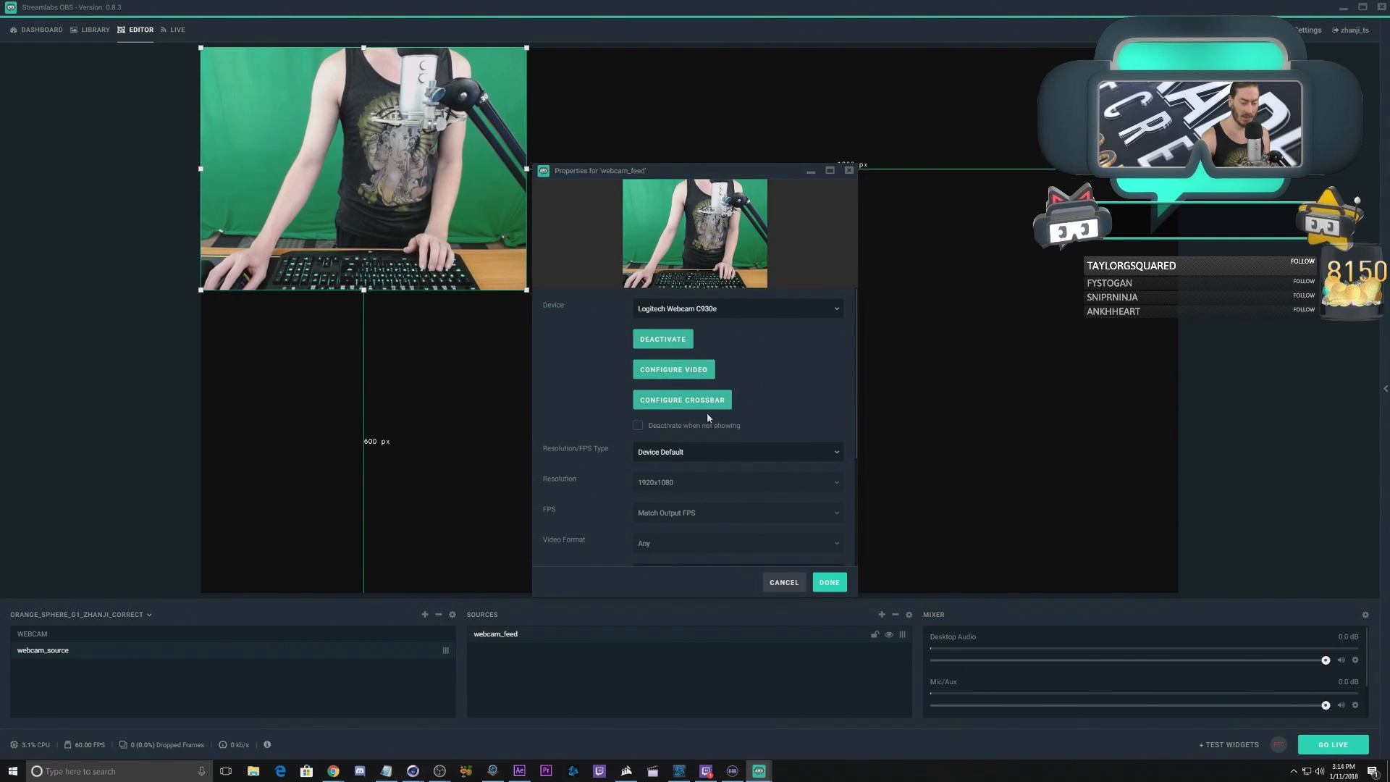
Step: Set webcam_feed's Resolution/FPS Type to Custom and accept its properties
left_click(685, 454)
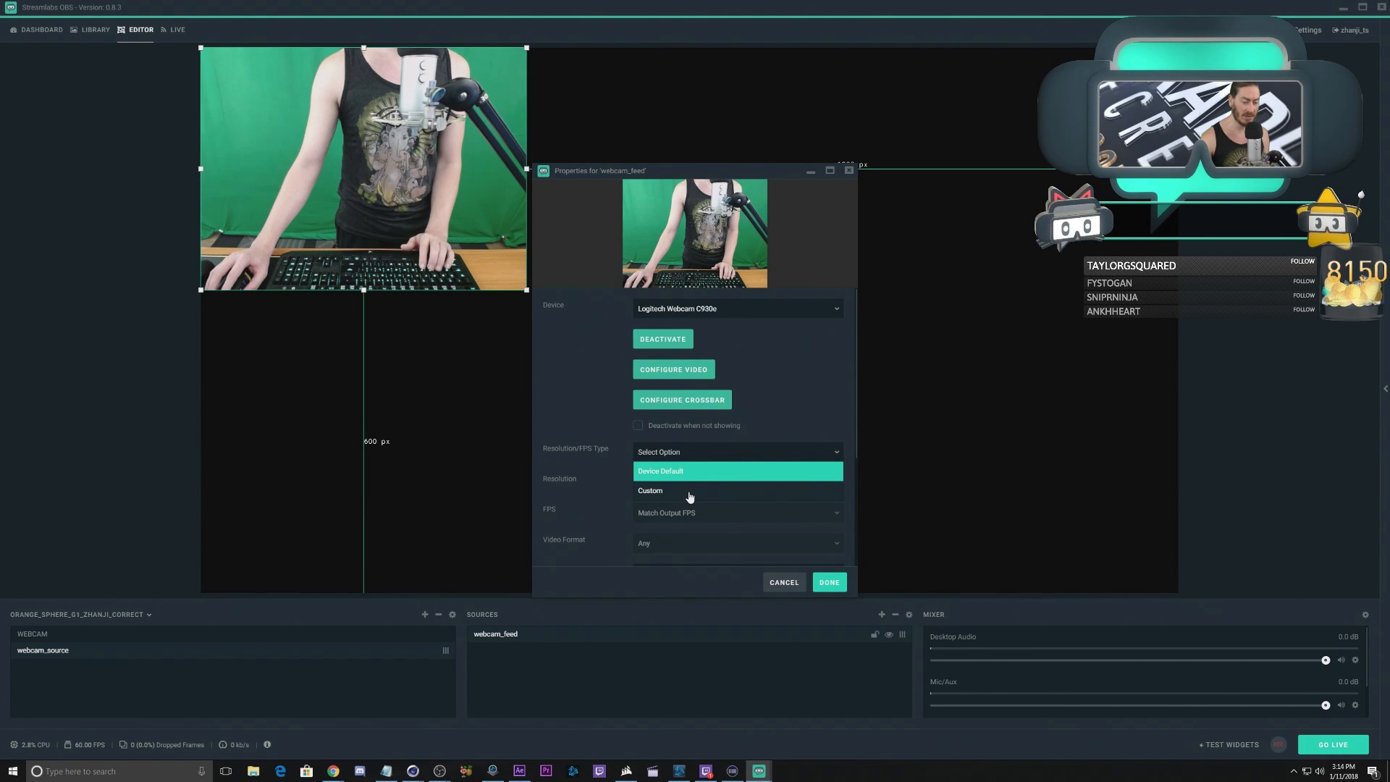
left_click(674, 491)
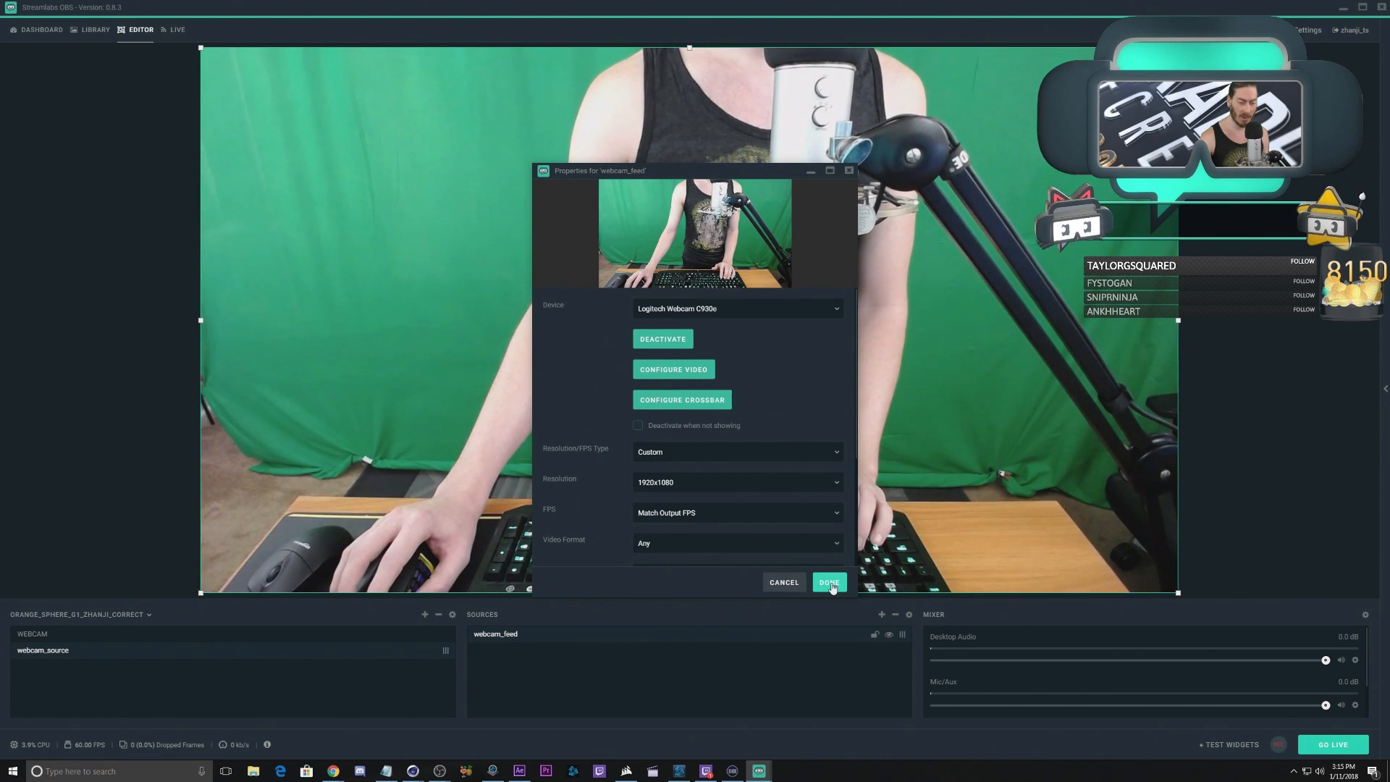
left_click(830, 582)
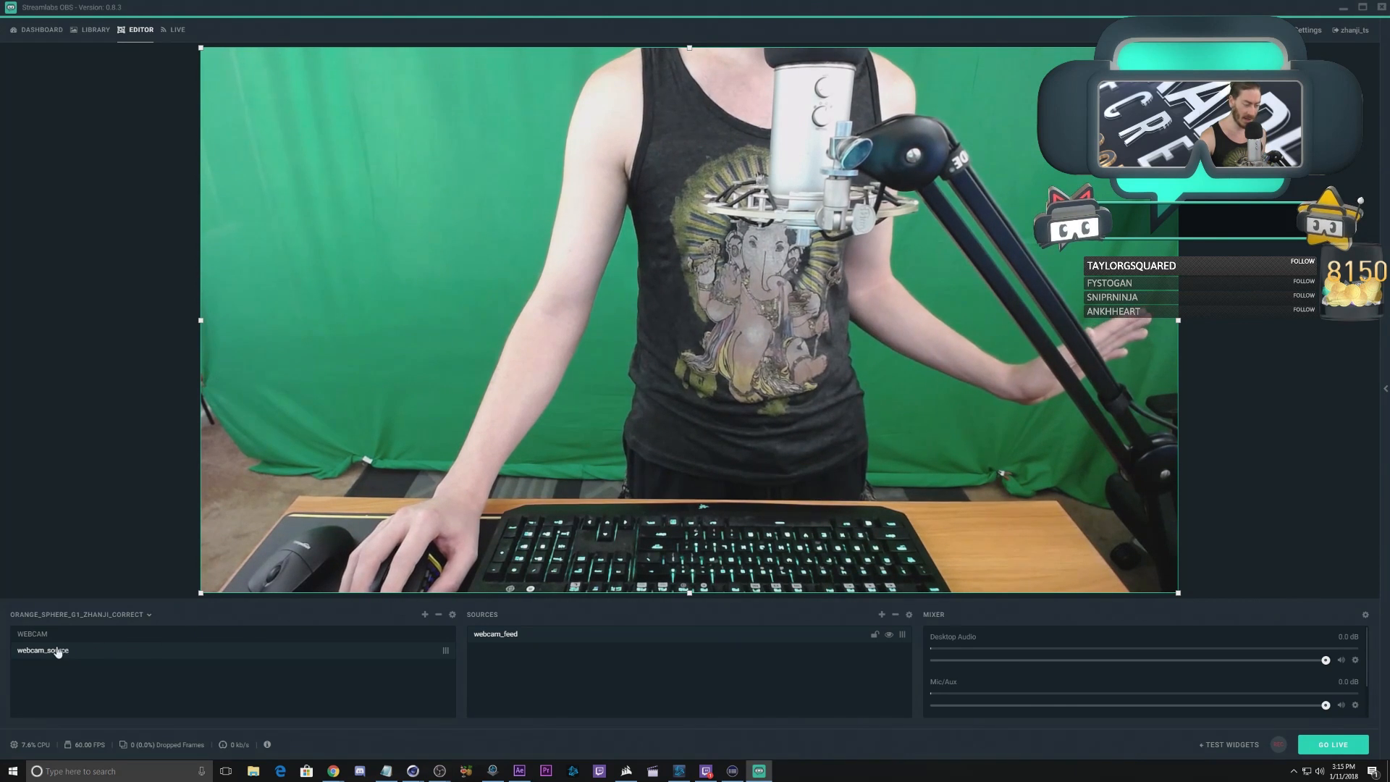
Step: Create a new scene named webcam_pre and order it above webcam_source in the scene list
left_click(425, 614)
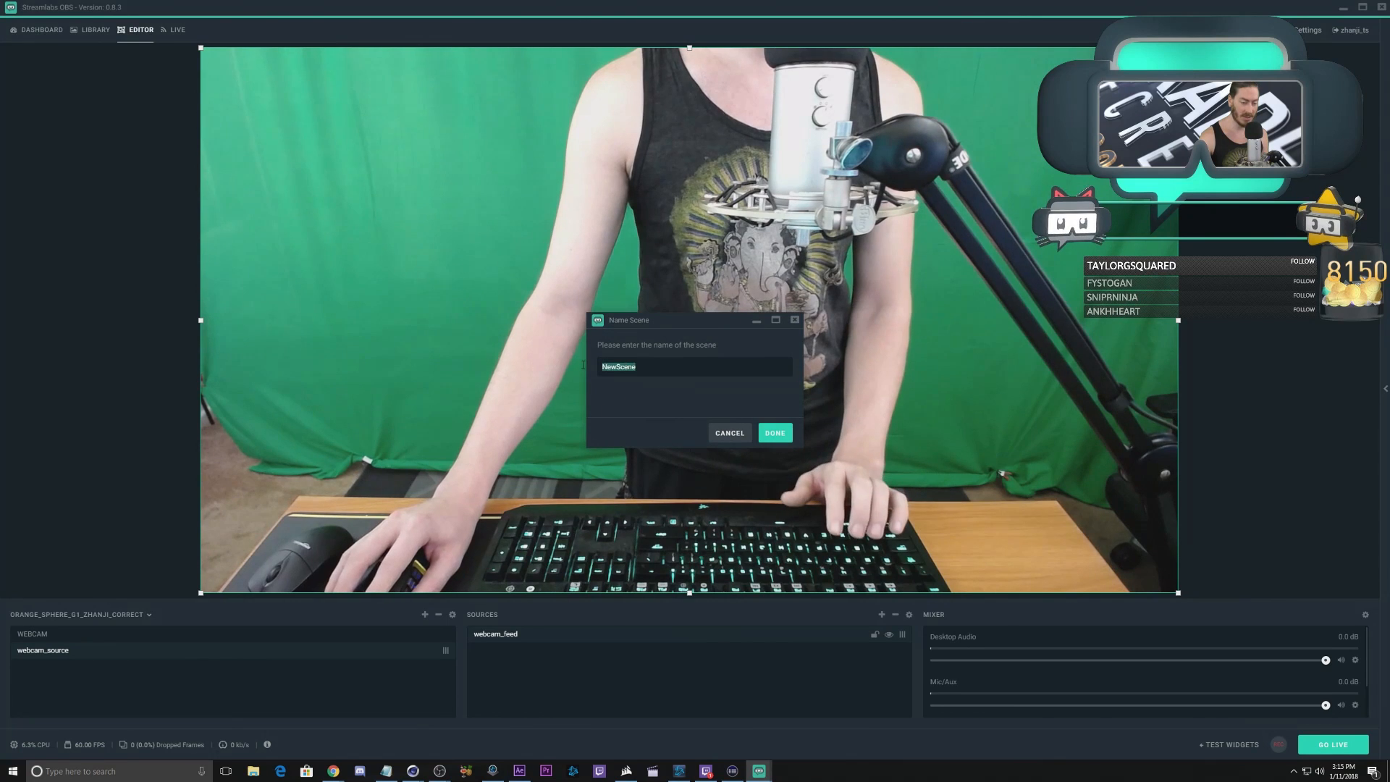
type("webcam_")
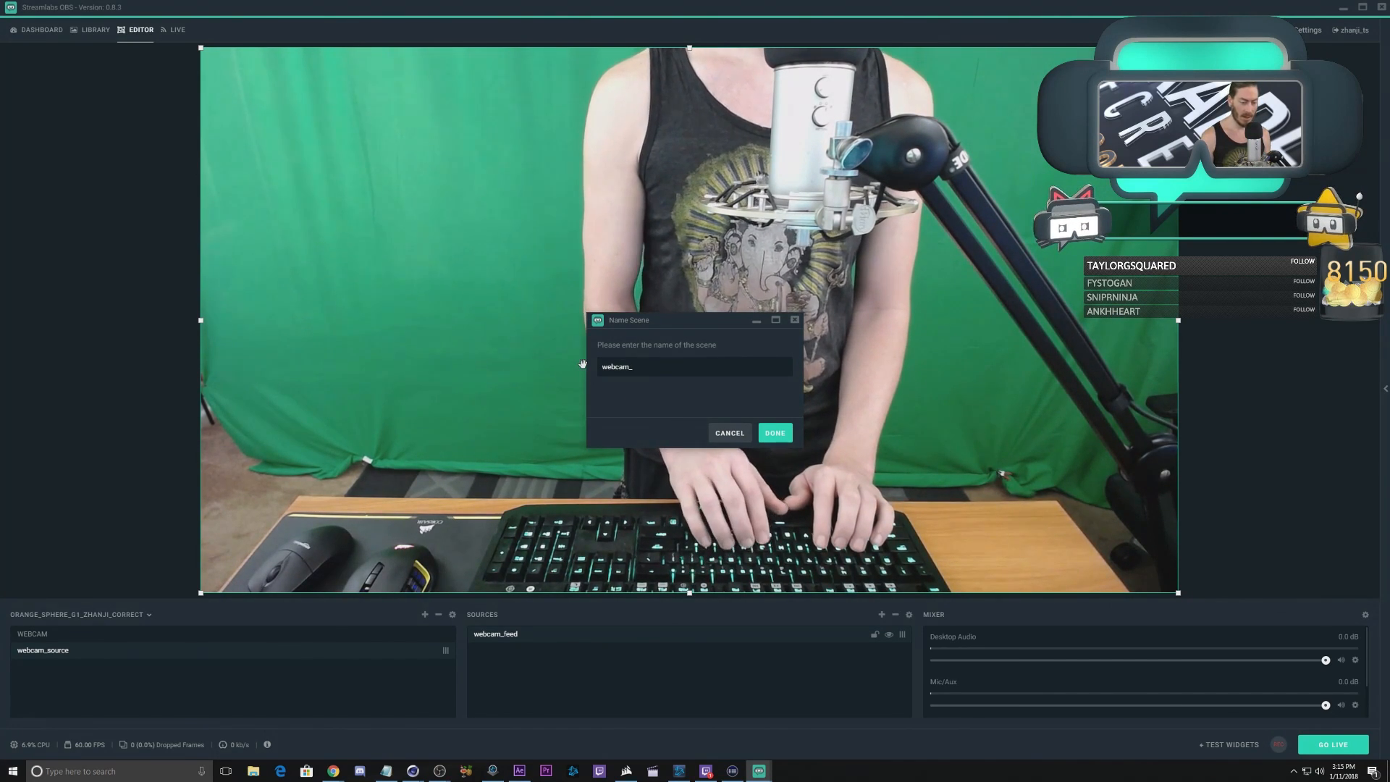
type("pre")
key("Return")
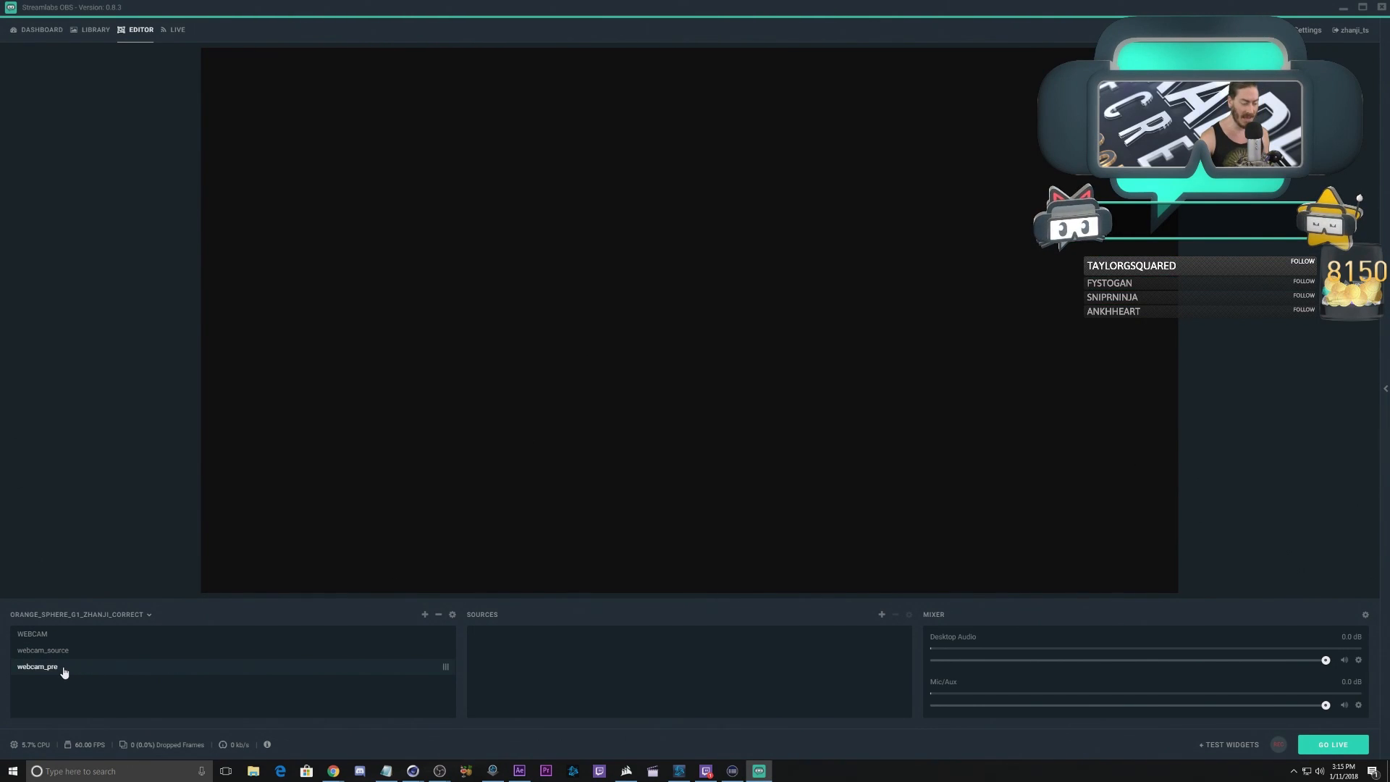
left_click_drag(64, 673, 64, 661)
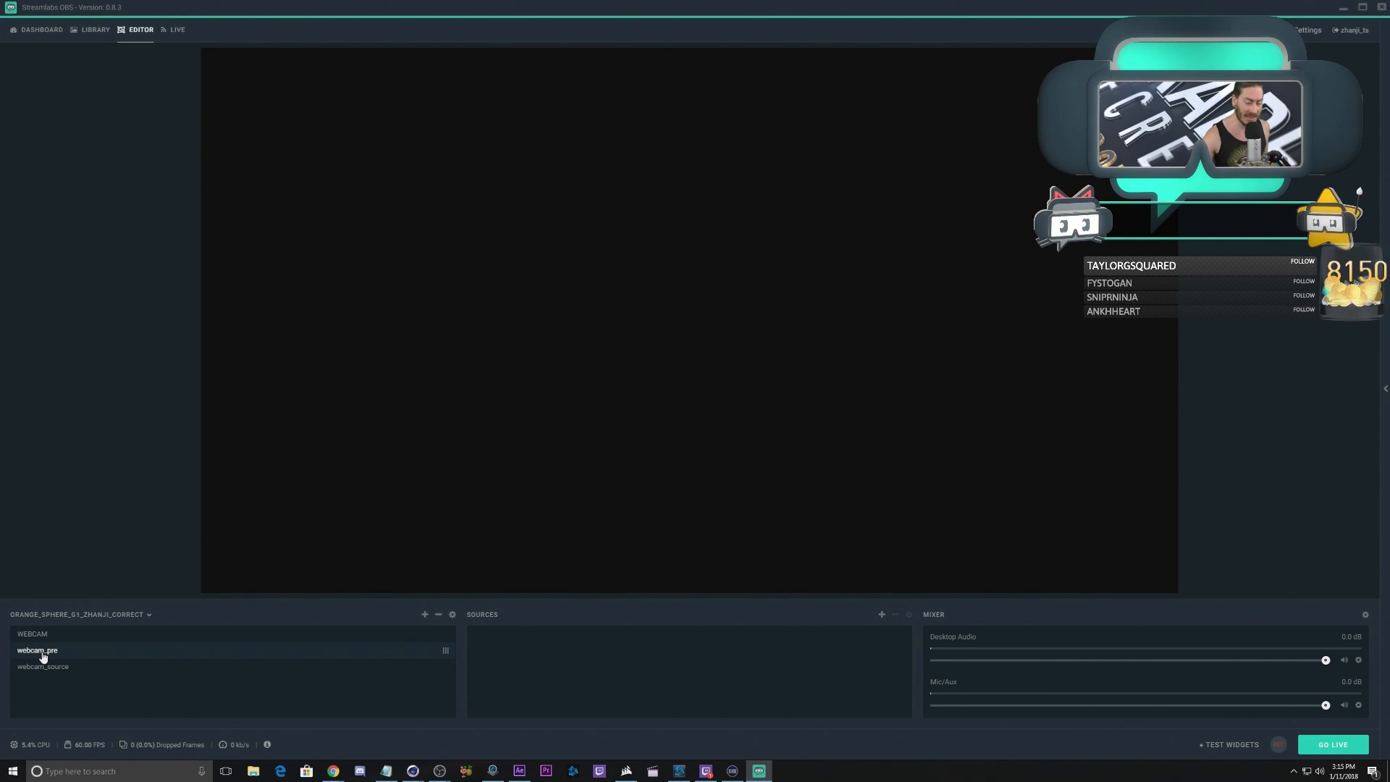
Step: Add the existing webcam_source scene as a source in the webcam_pre scene
left_click(881, 614)
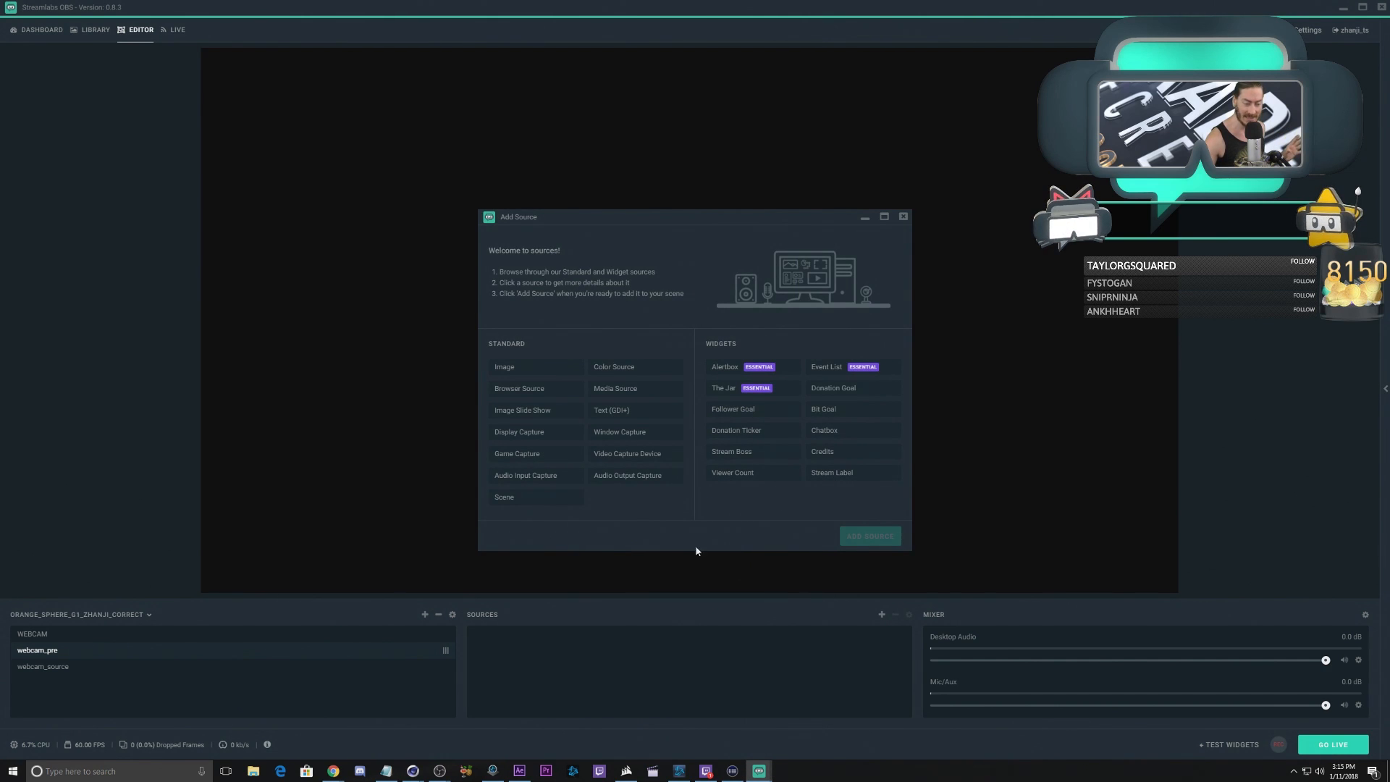
left_click(531, 501)
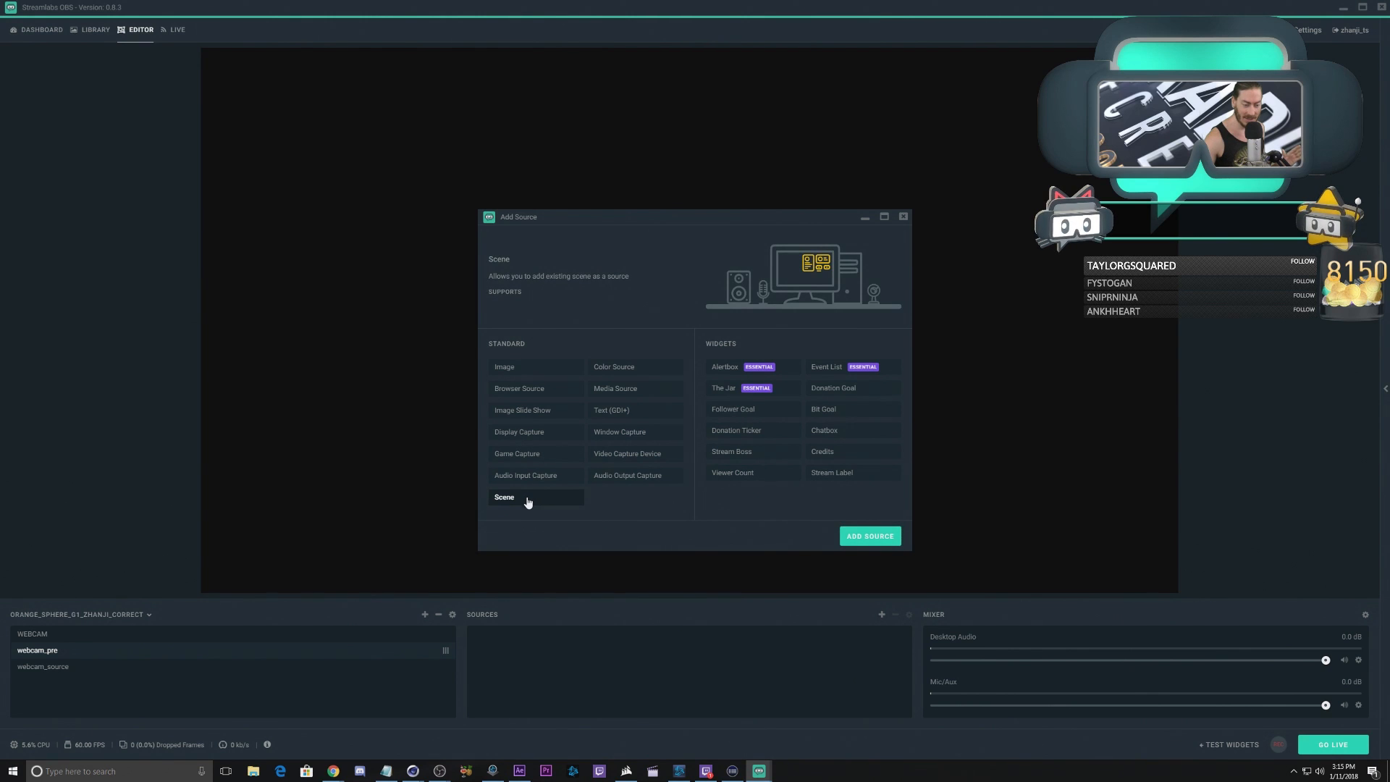
left_click(861, 536)
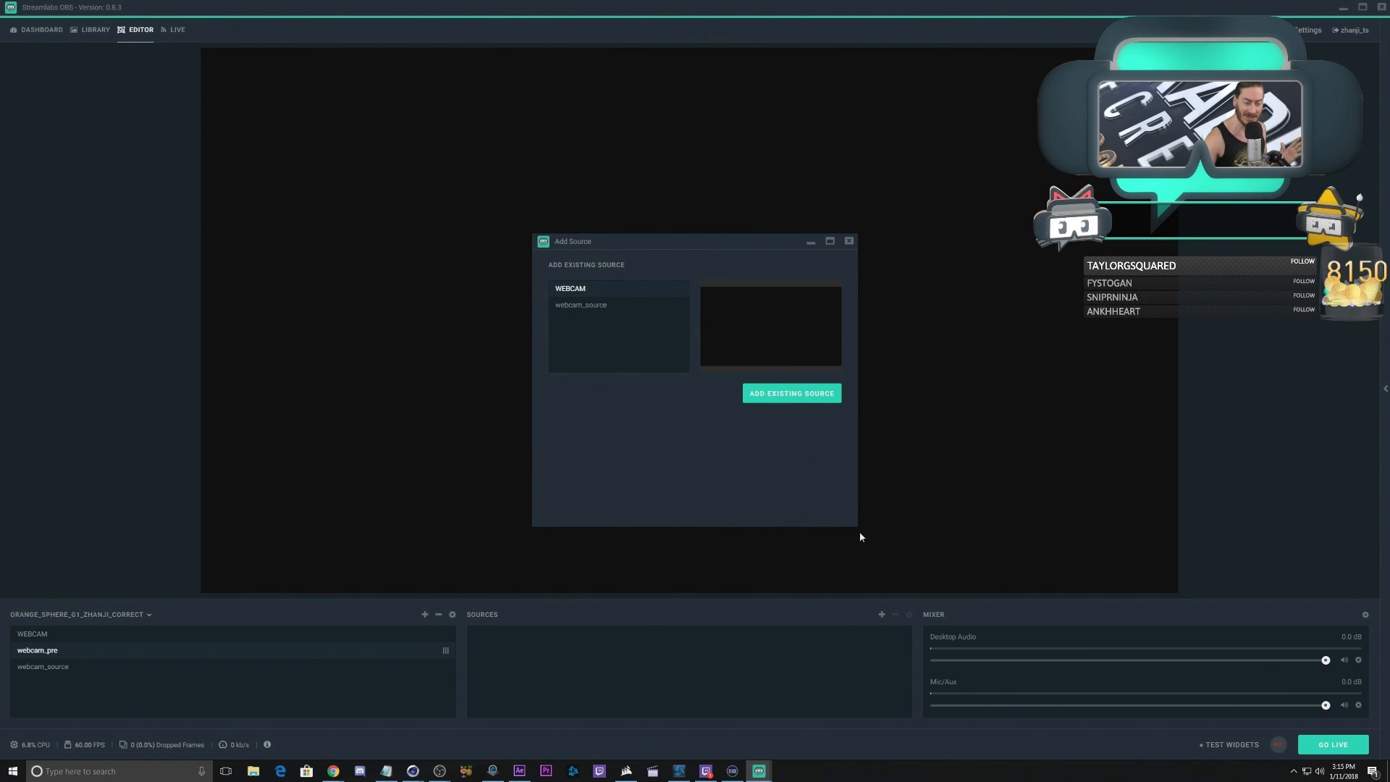
left_click(577, 307)
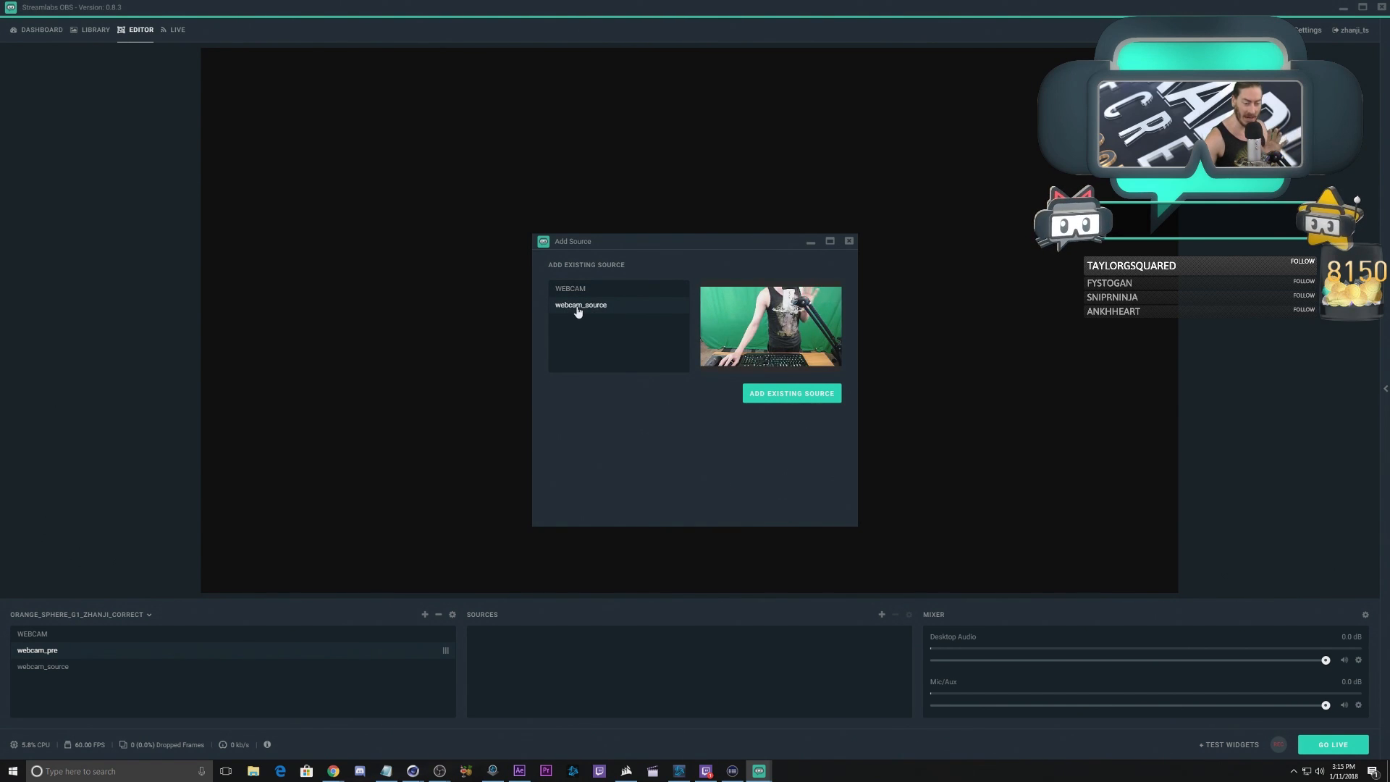
left_click(778, 396)
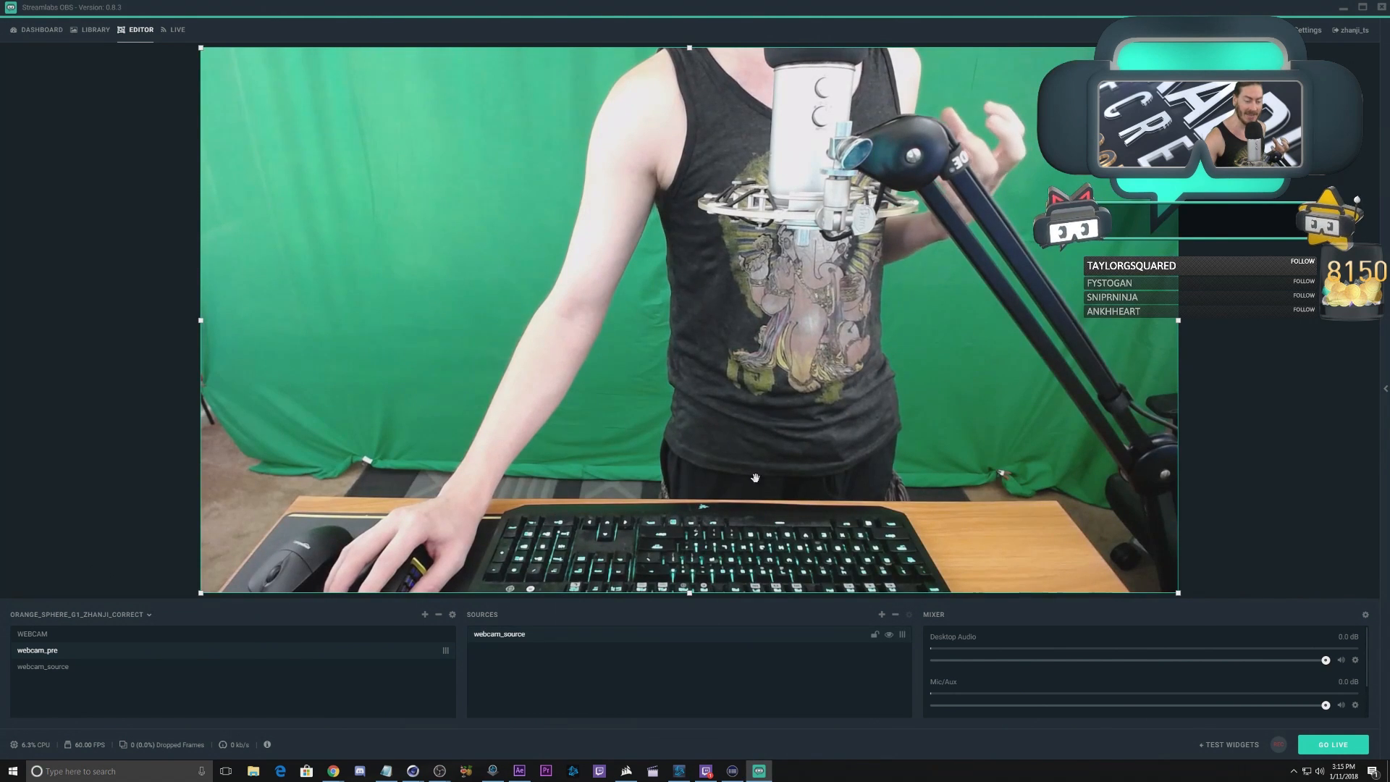
Step: Add the existing webcam_pre scene as a source in the WEBCAM scene and order it directly below logo_bg
left_click(65, 635)
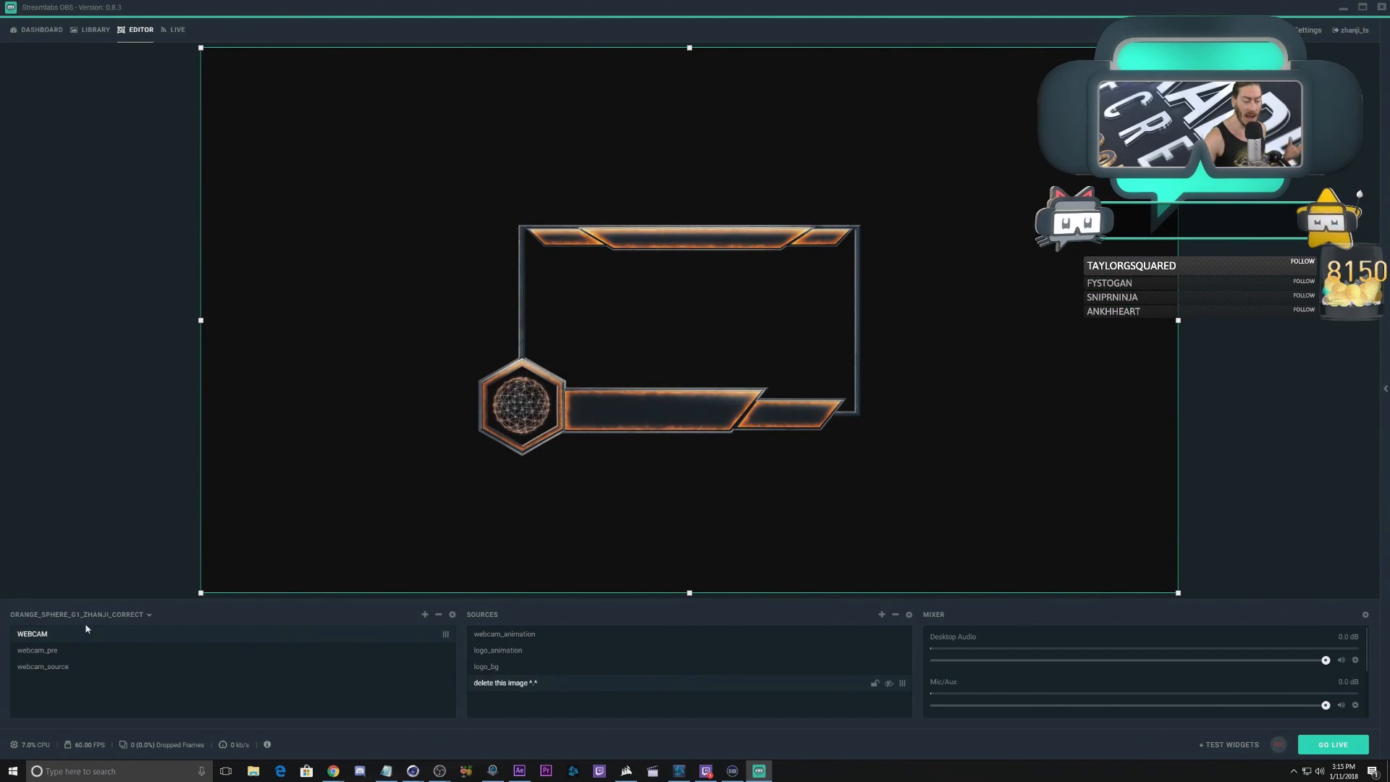
left_click(881, 615)
left_click(531, 500)
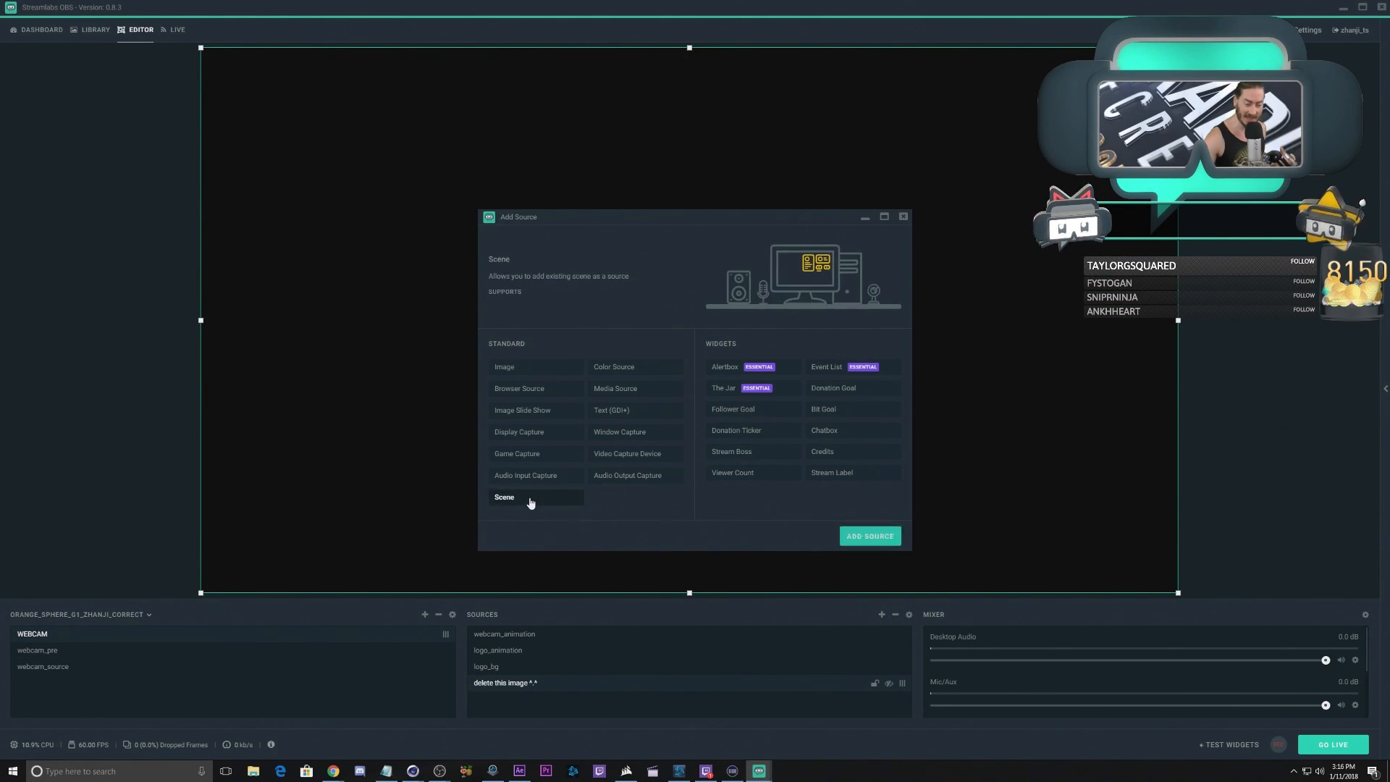
left_click(869, 536)
left_click(582, 307)
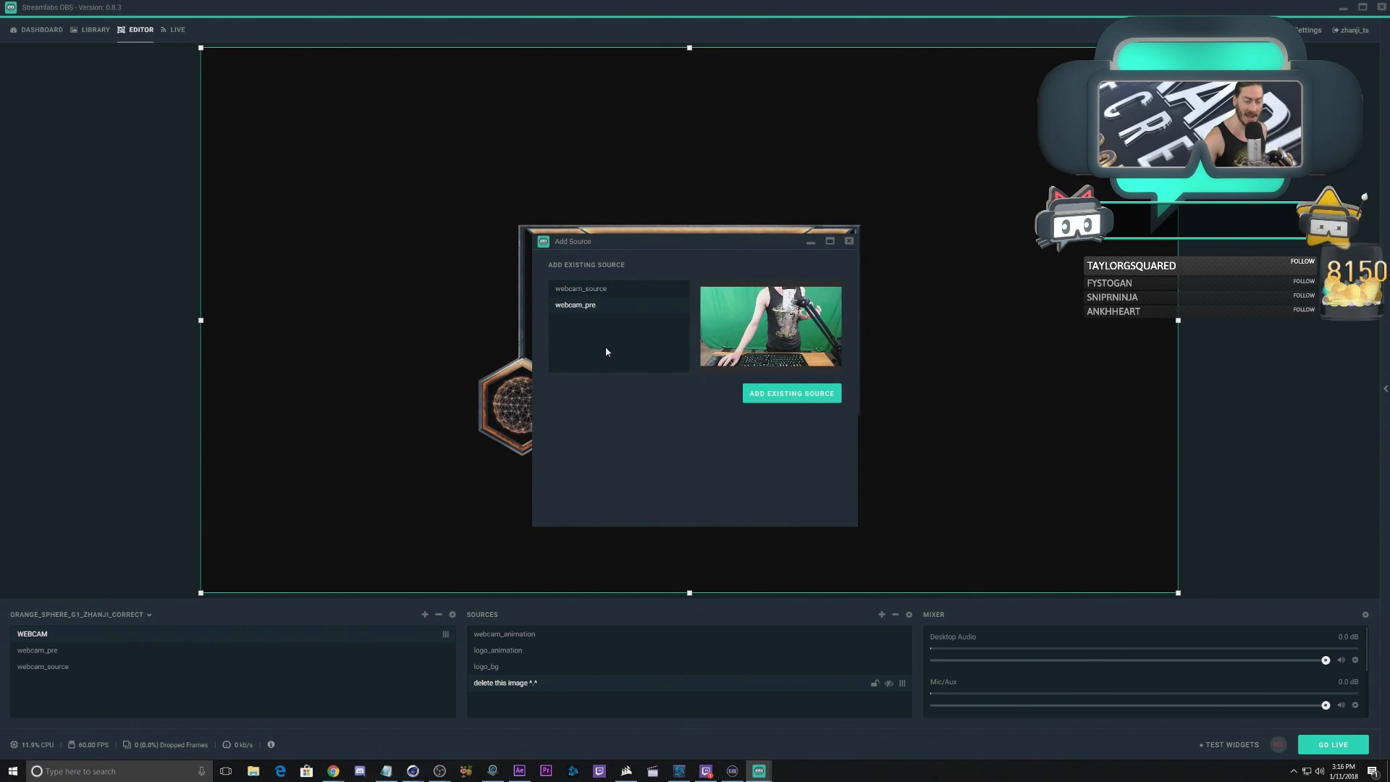
left_click(770, 394)
left_click_drag(493, 634, 506, 688)
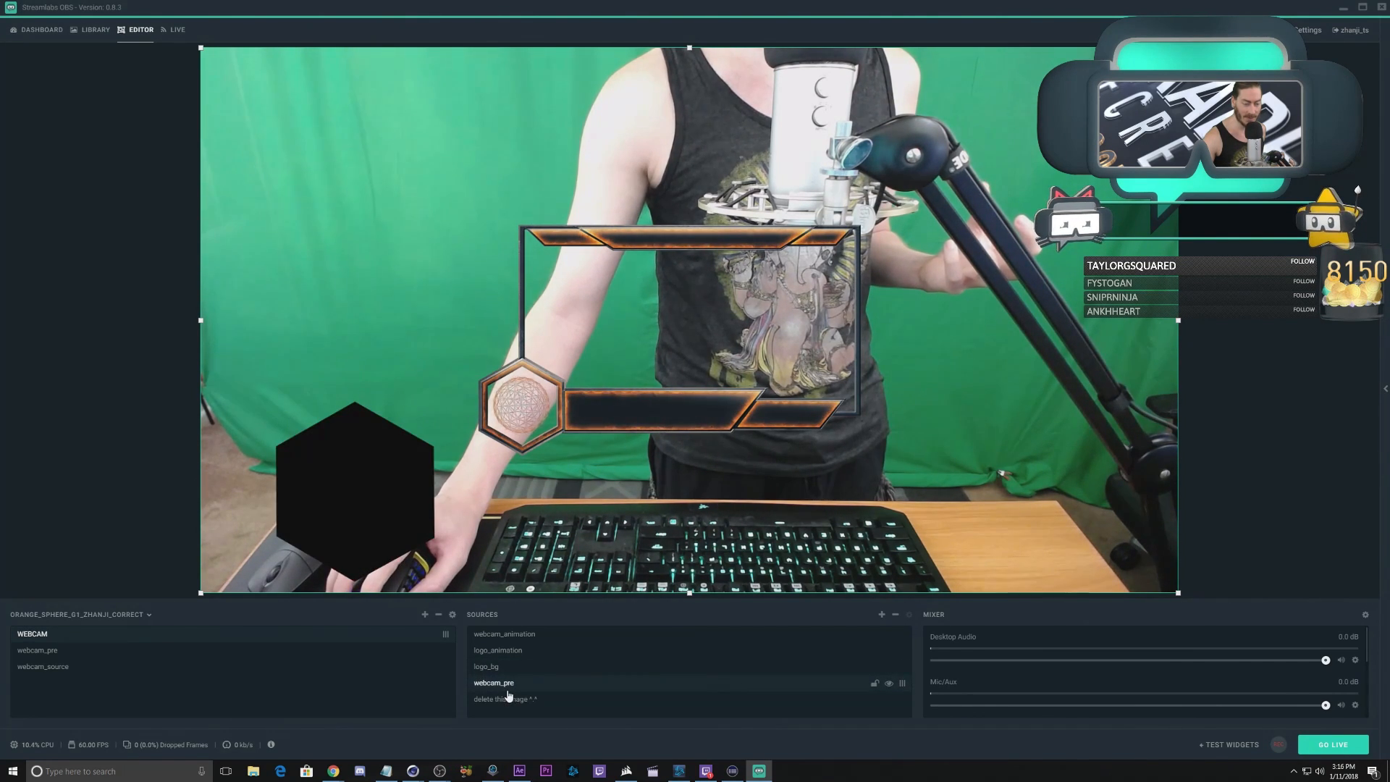
Step: Scale logo_bg down to about 990 px wide and place its black hexagon behind the sphere logo
left_click(486, 667)
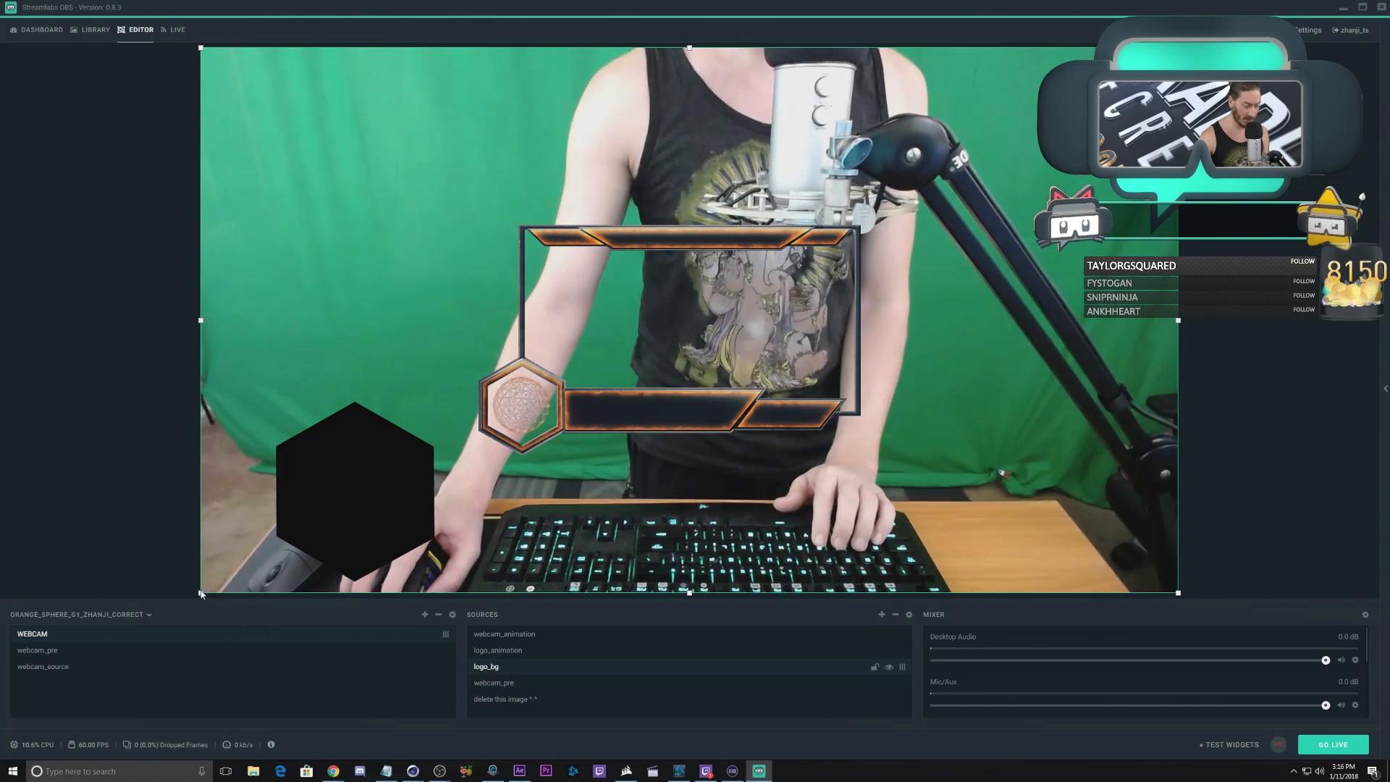
left_click_drag(201, 592, 675, 297)
left_click_drag(967, 255, 735, 382)
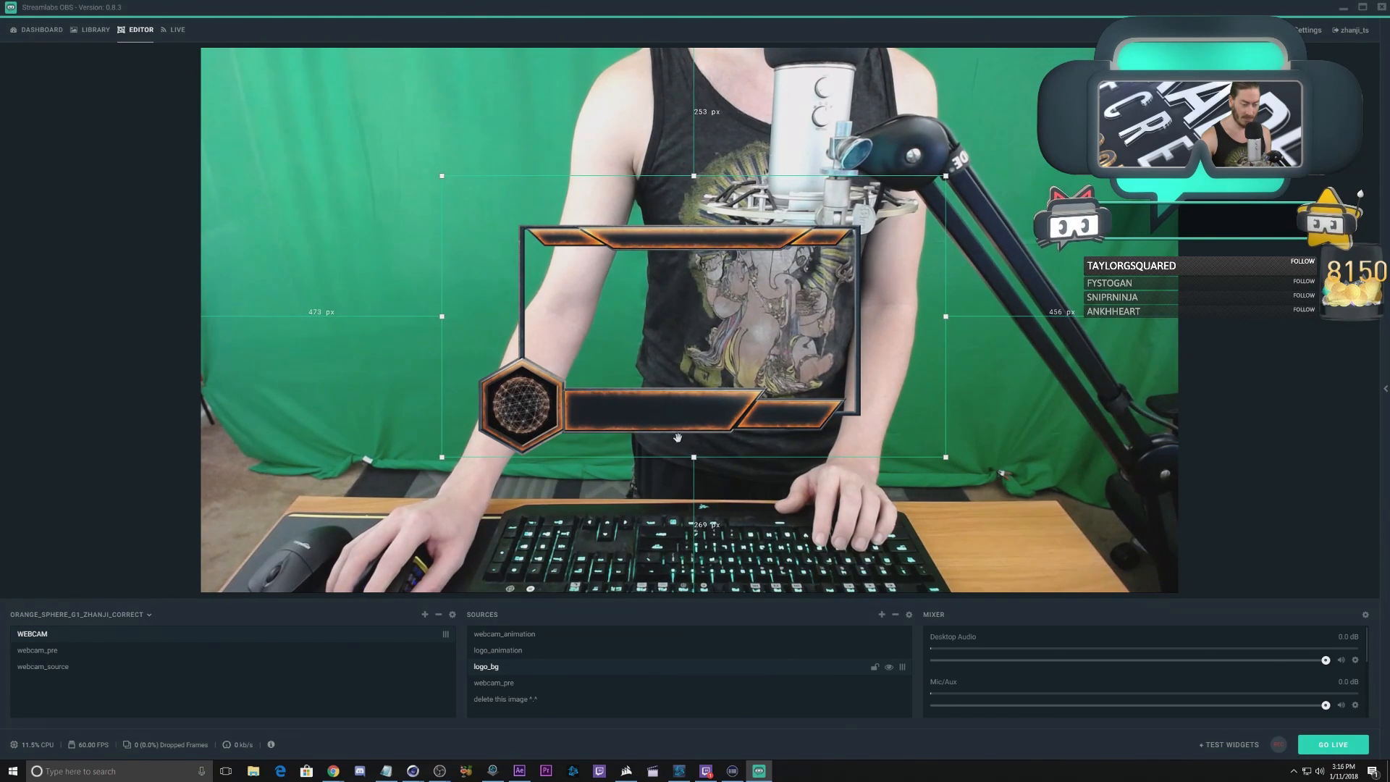
Step: Scale the webcam_pre source down to about 678 px wide and center it on the screen
left_click(504, 689)
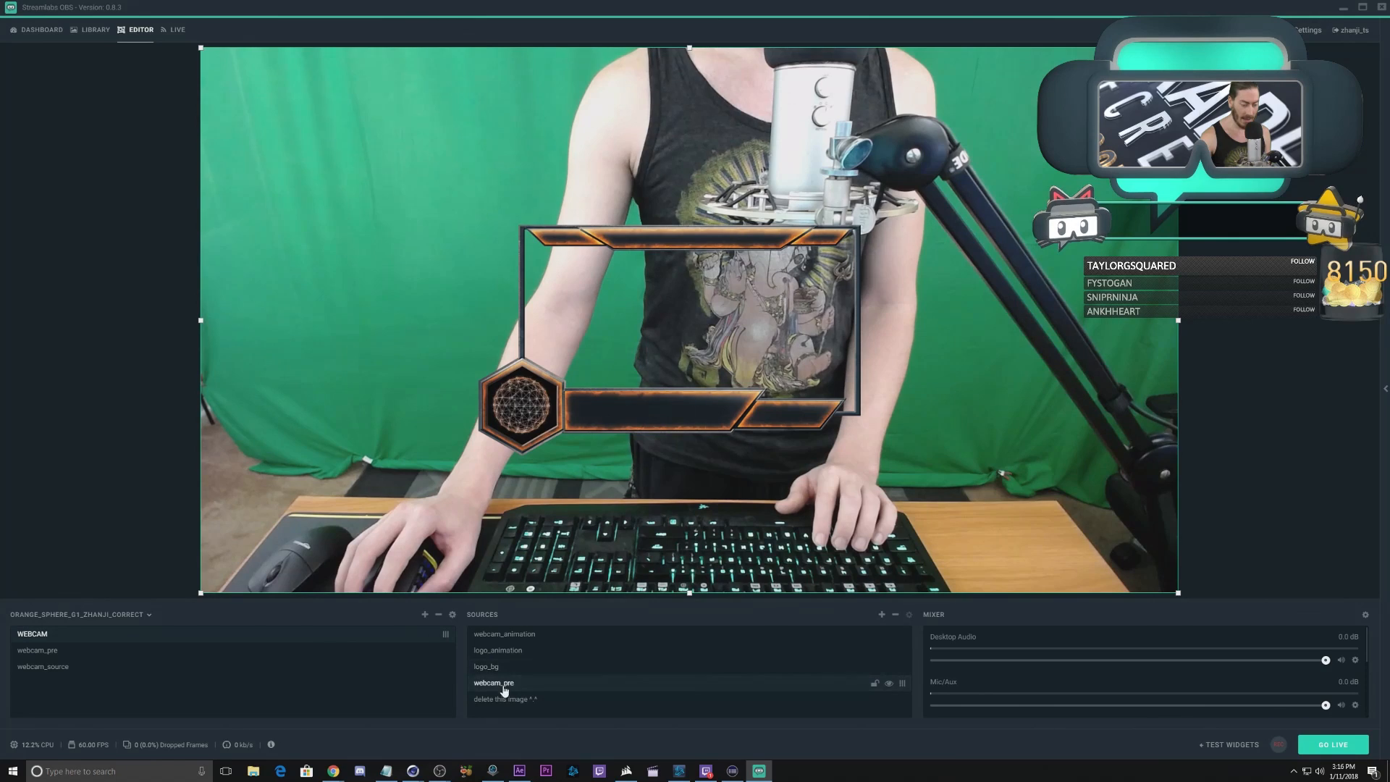
left_click_drag(201, 591, 838, 161)
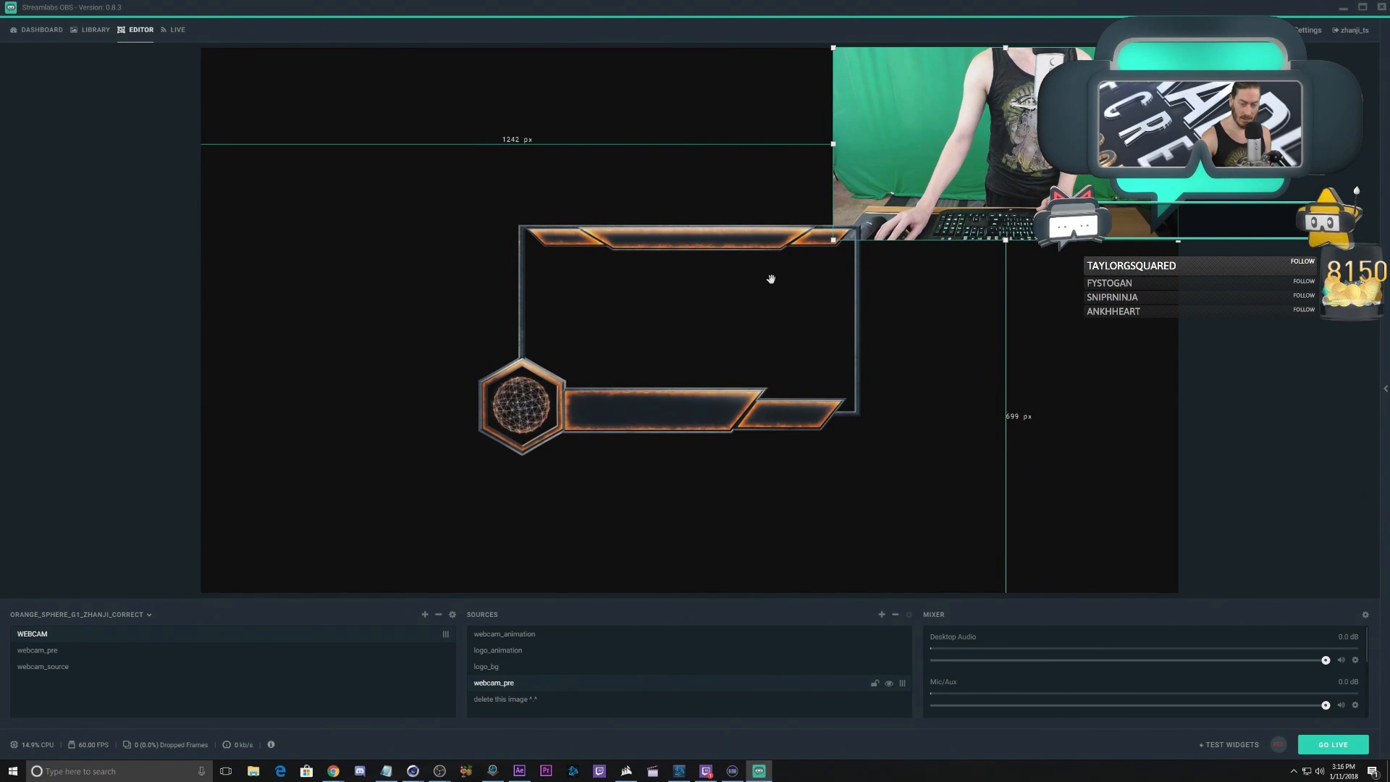
right_click(929, 181)
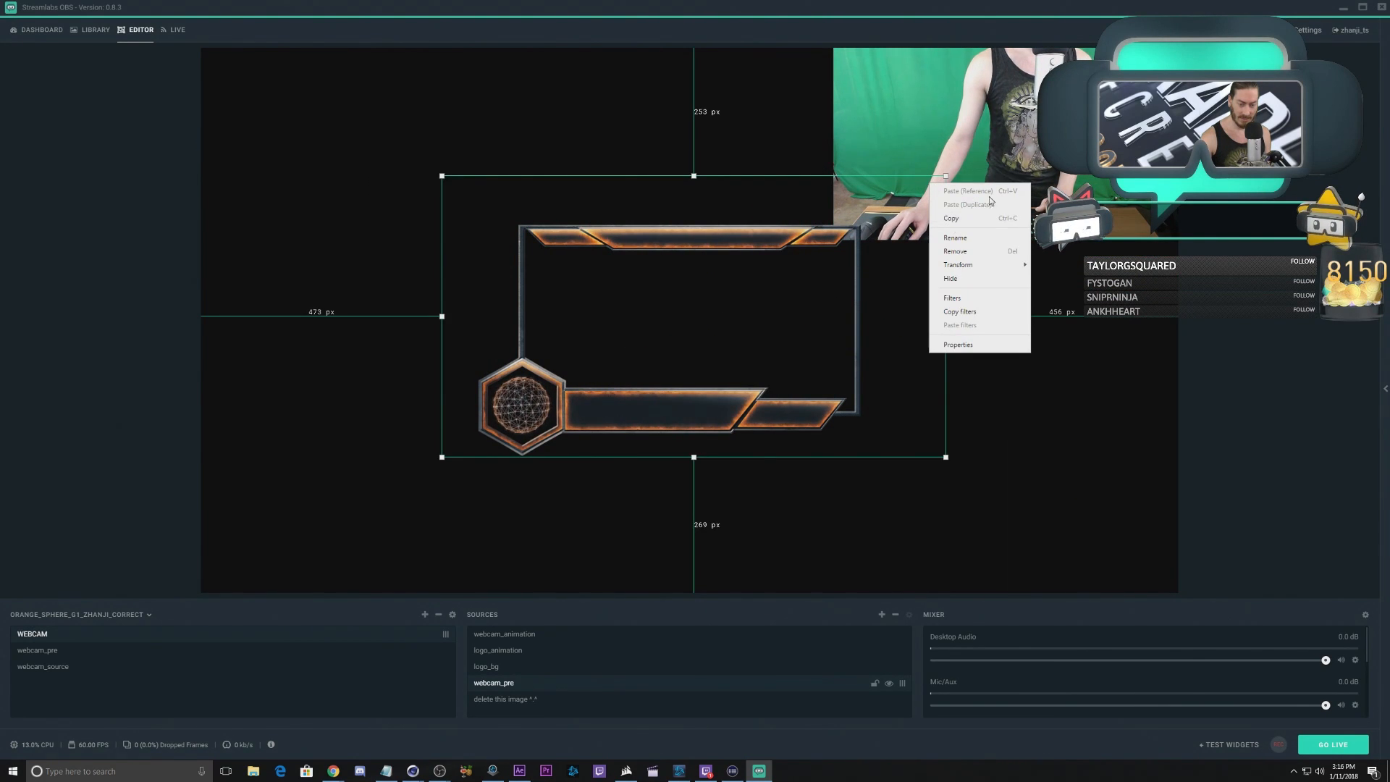
left_click(1034, 125)
right_click(1034, 125)
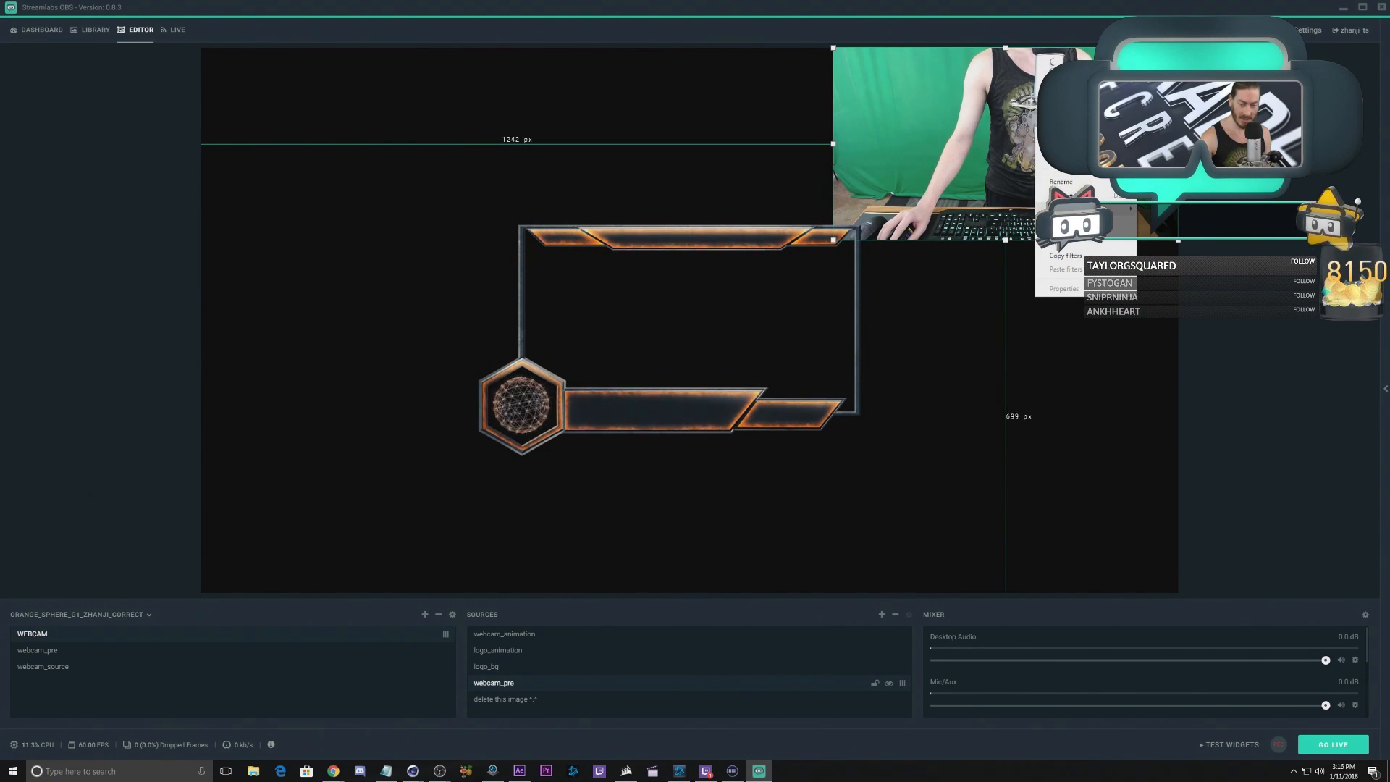
mouse_move(1093, 208)
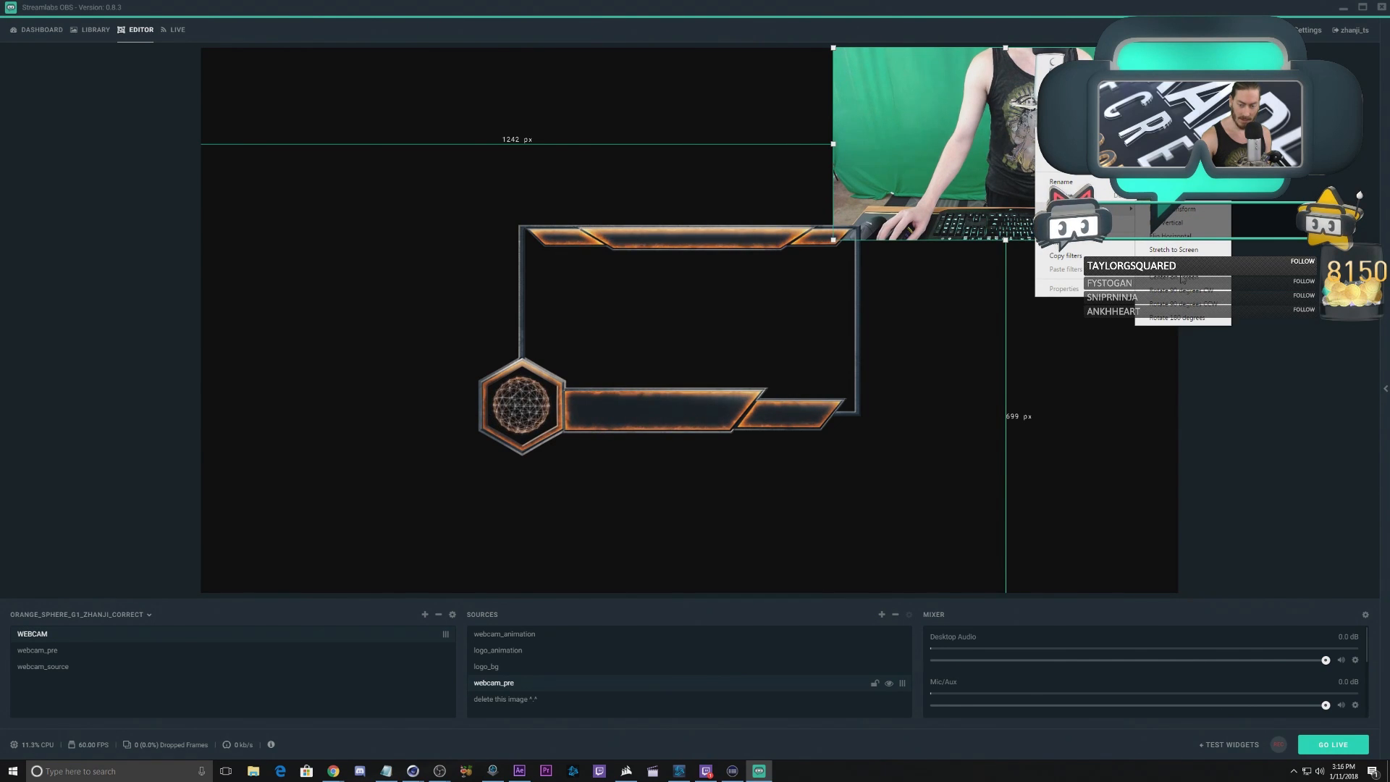
left_click(1181, 277)
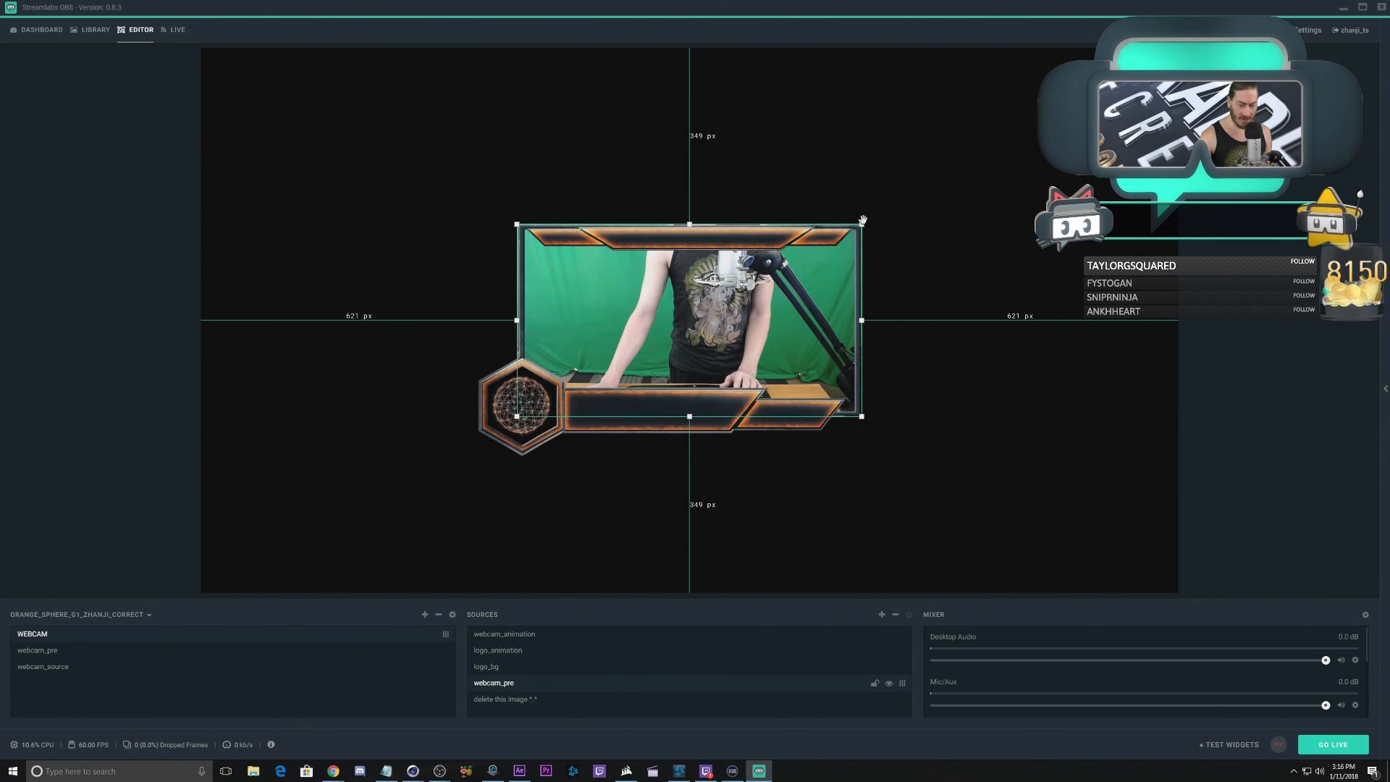
Step: Fine-tune webcam_pre to about 661 px wide, recentering it on the screen, so its corners fit inside the animated frame
left_click_drag(862, 224, 857, 228)
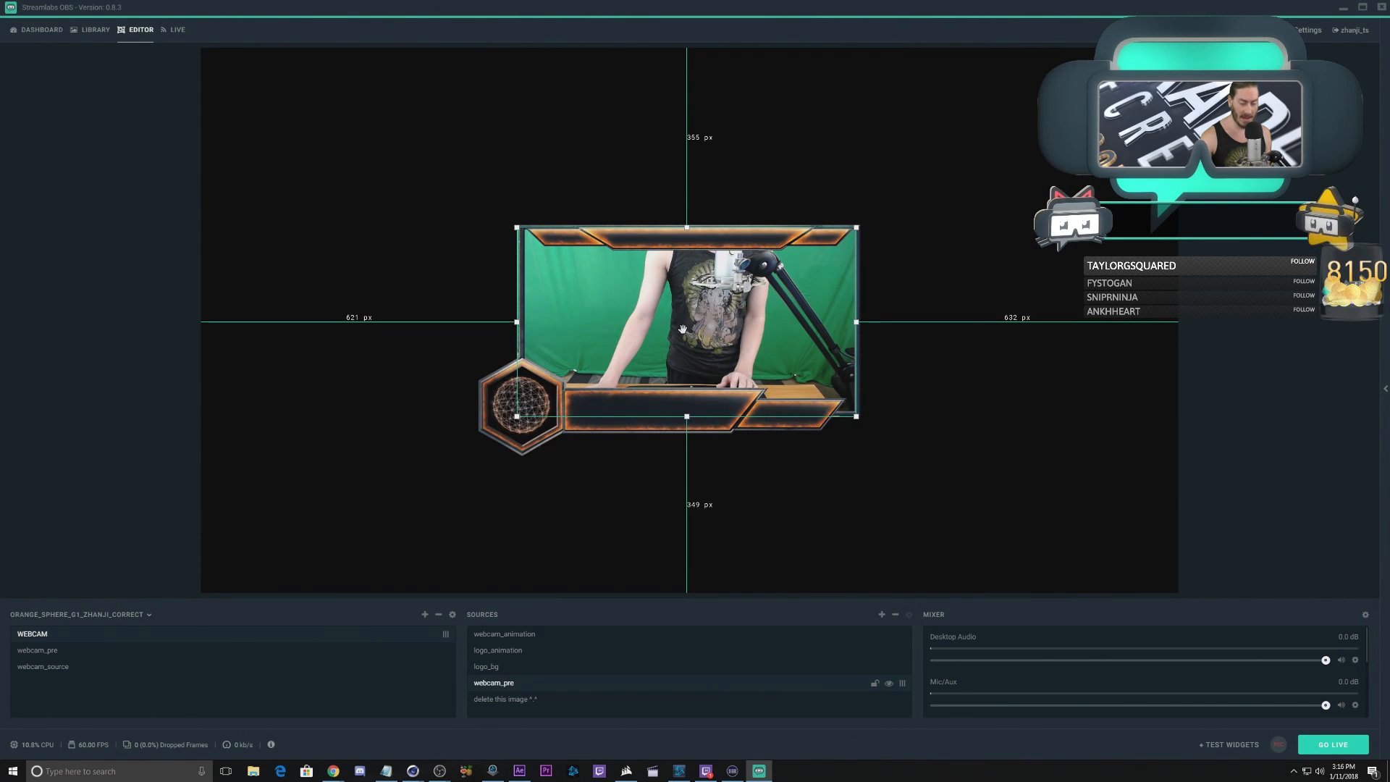
right_click(511, 682)
mouse_move(579, 596)
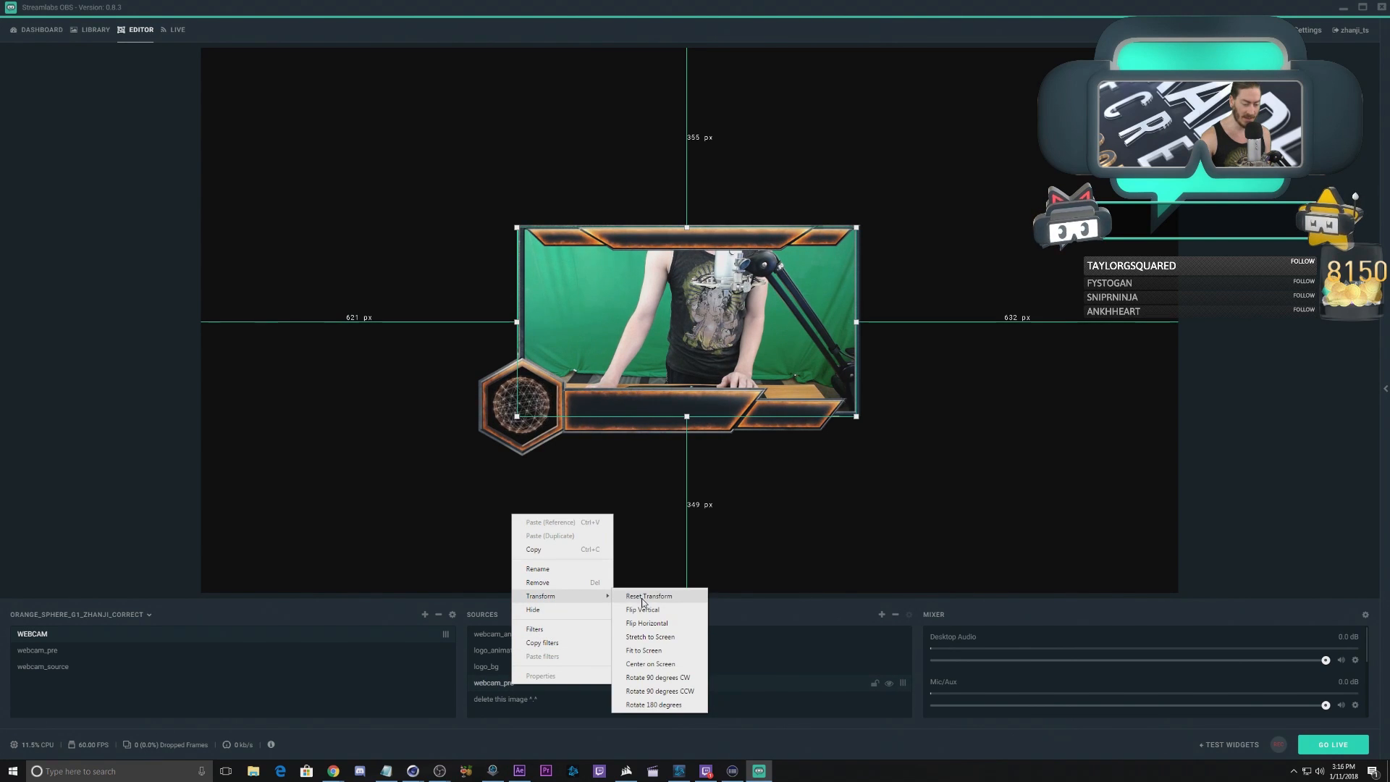
left_click(663, 664)
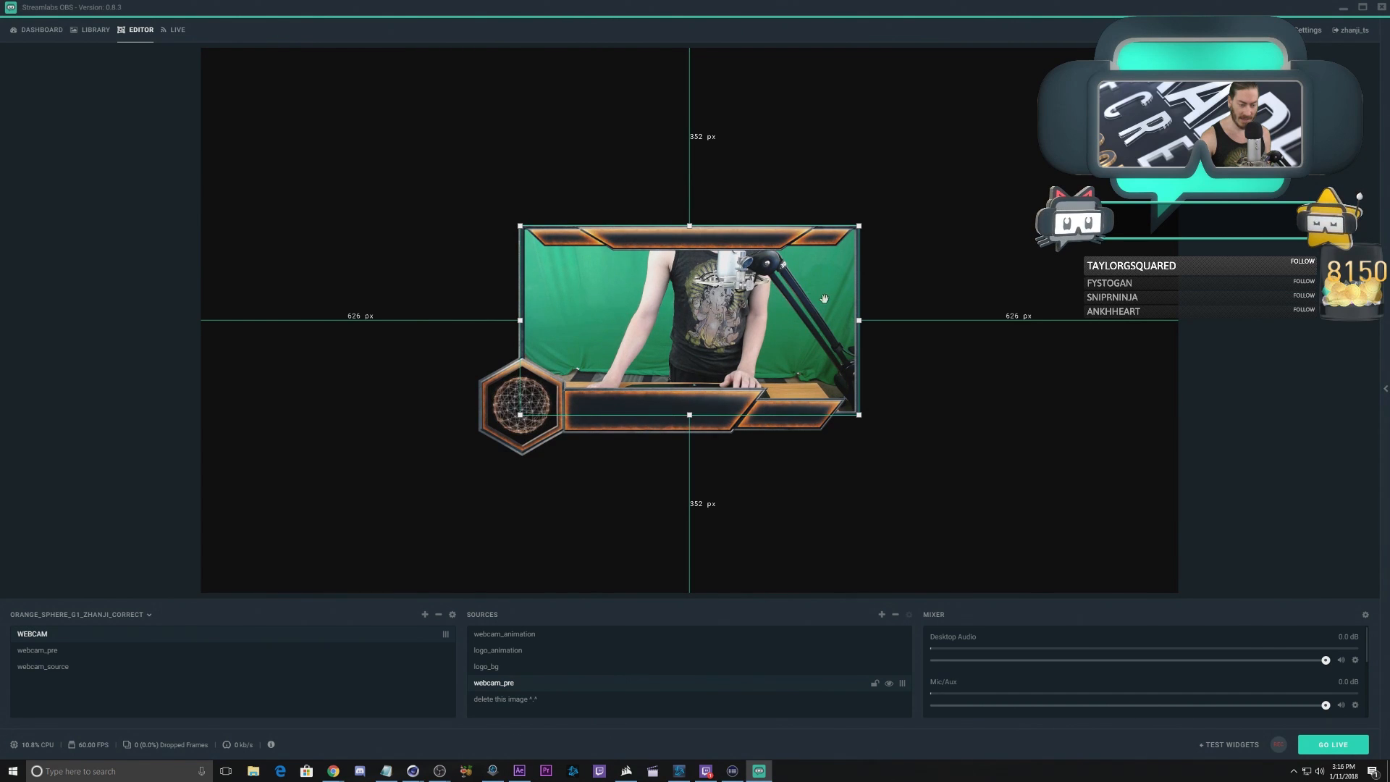
left_click_drag(860, 224, 856, 227)
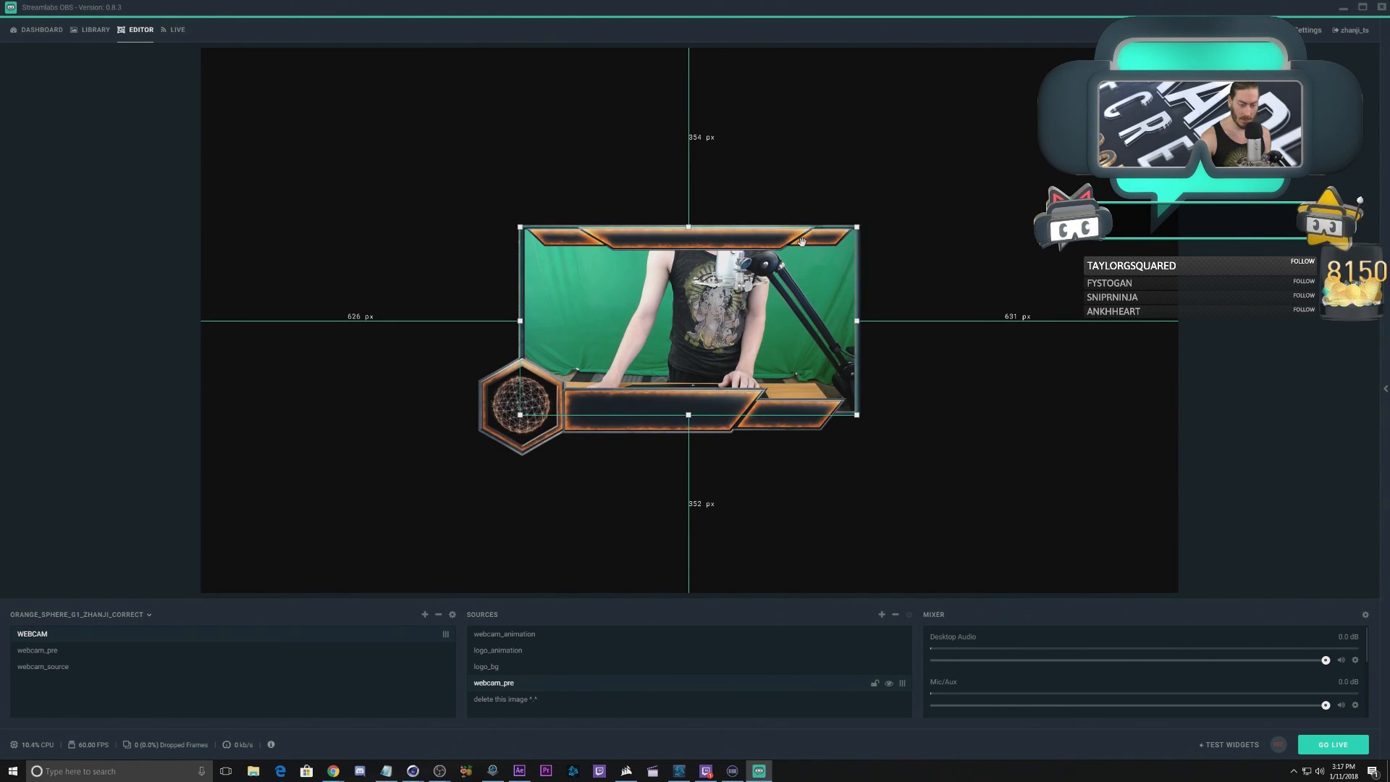
left_click_drag(516, 226, 520, 228)
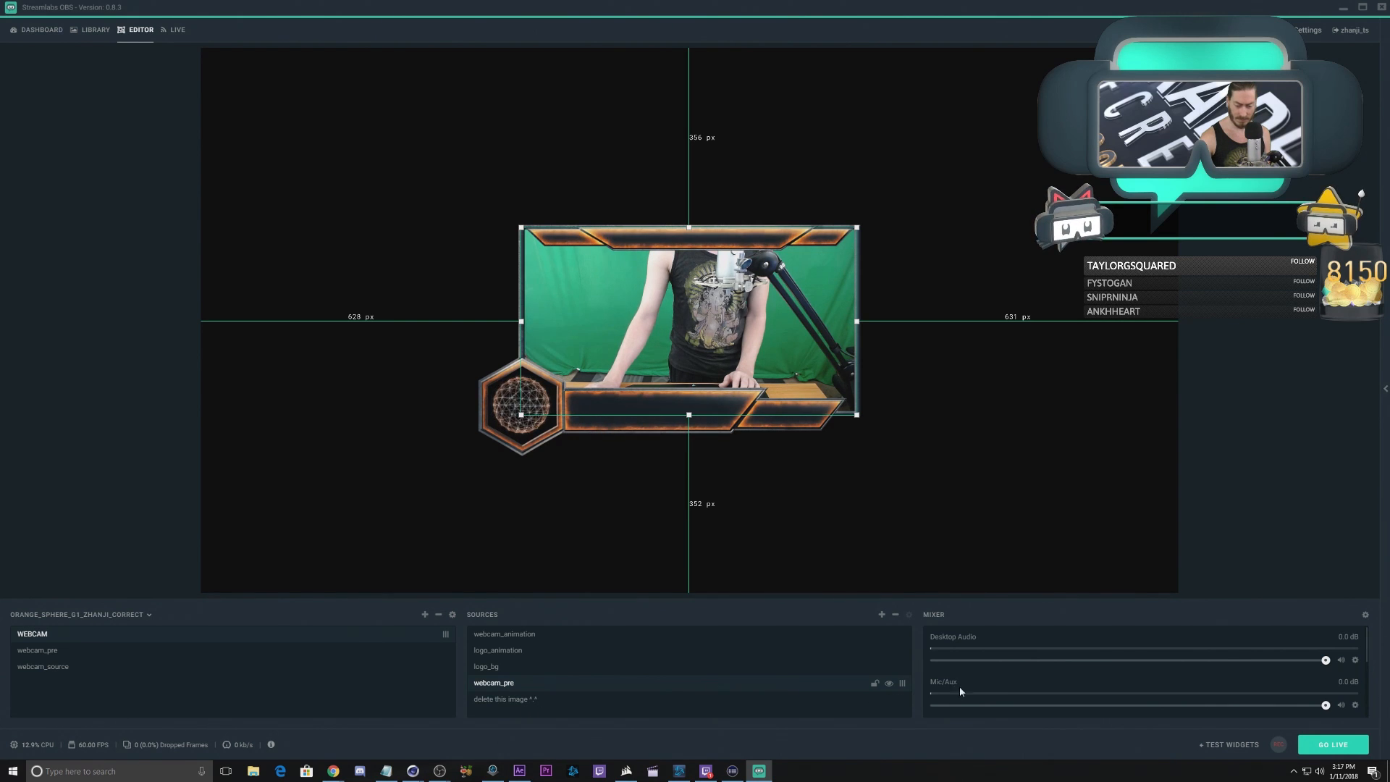
Step: Add The Jar widget to the WEBCAM scene with its default name and properties, and place it just right of the webcam frame
left_click(548, 700)
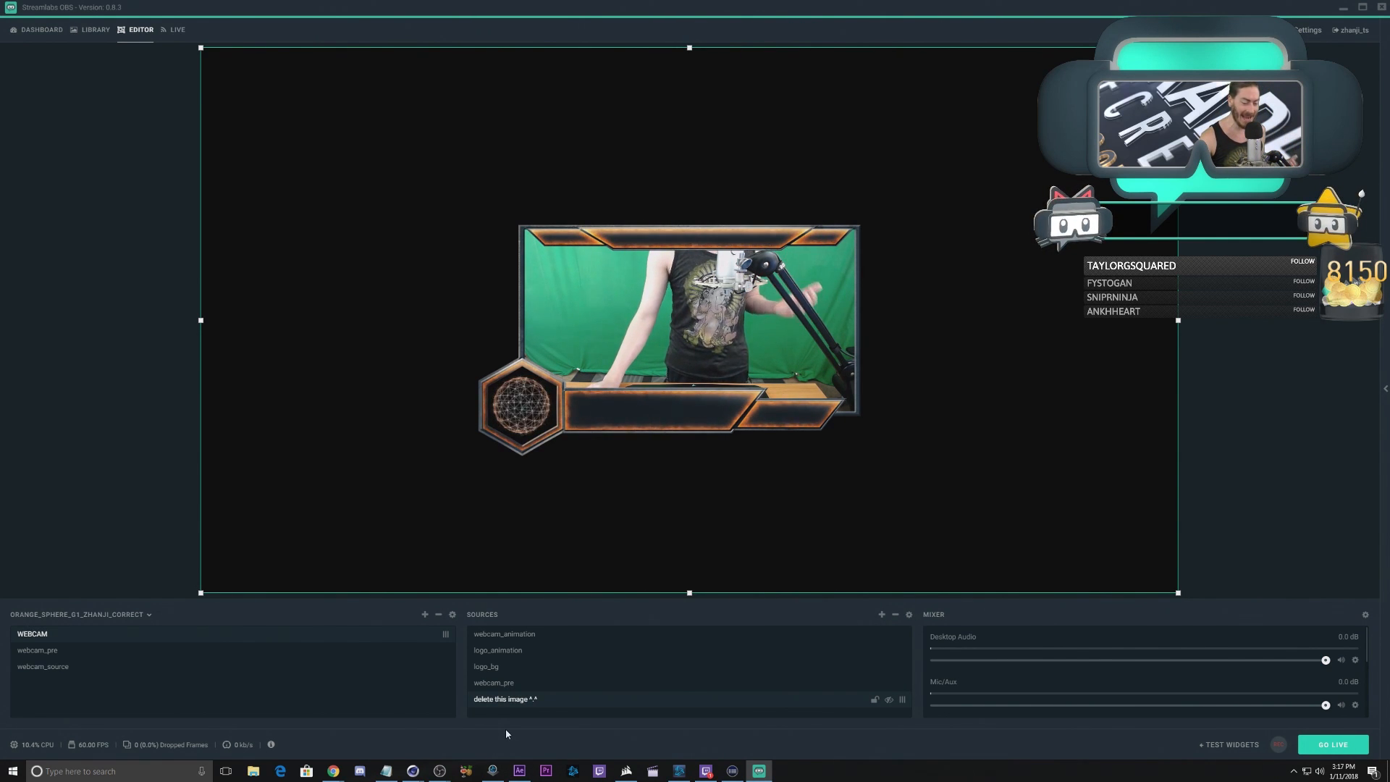
left_click(882, 616)
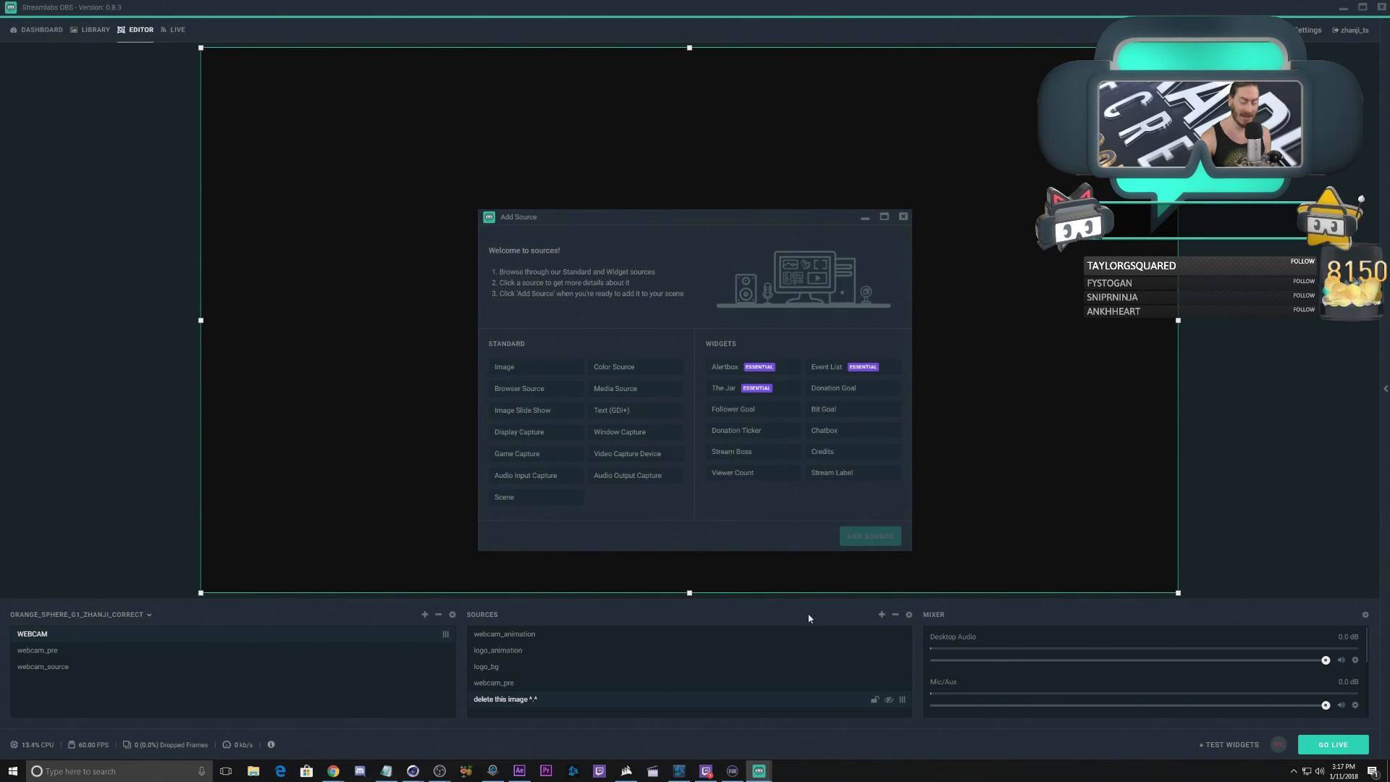
left_click(726, 389)
left_click(870, 536)
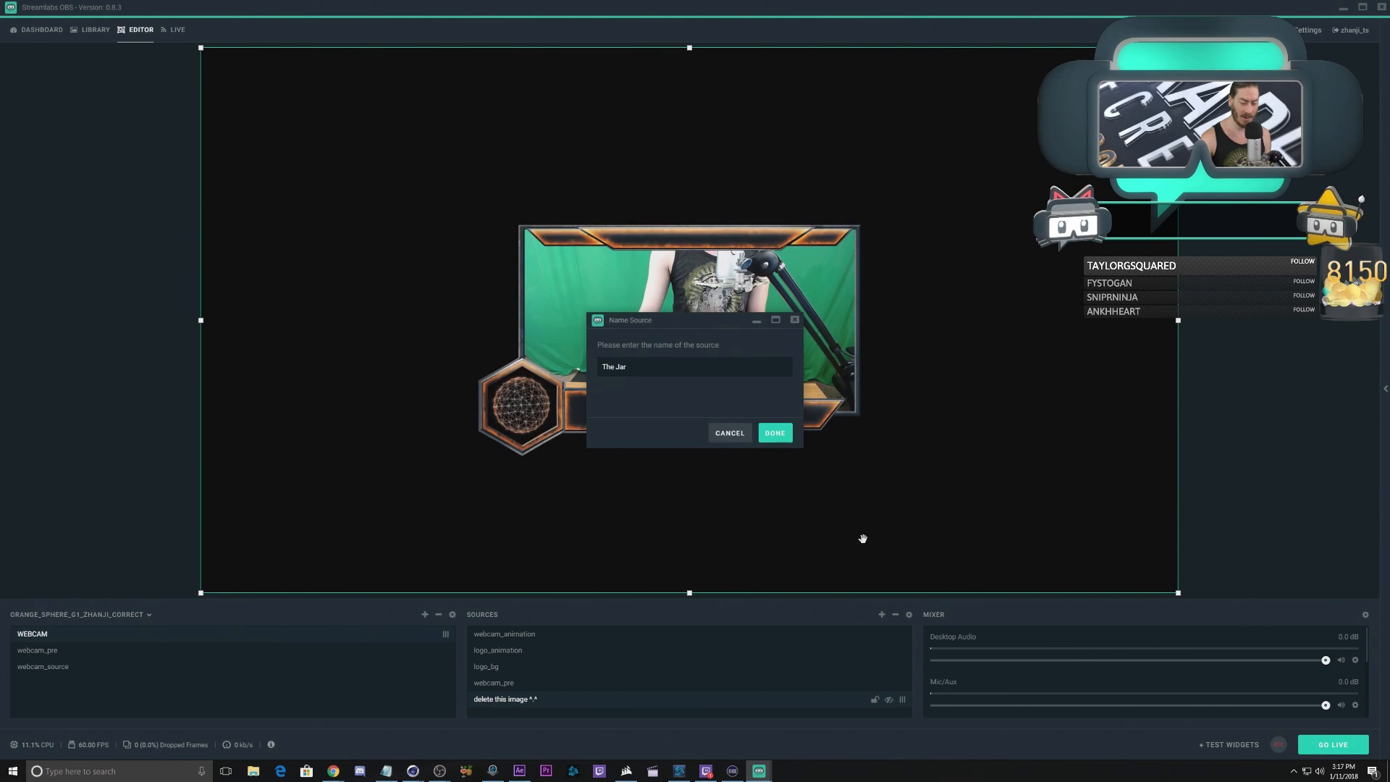
left_click(773, 434)
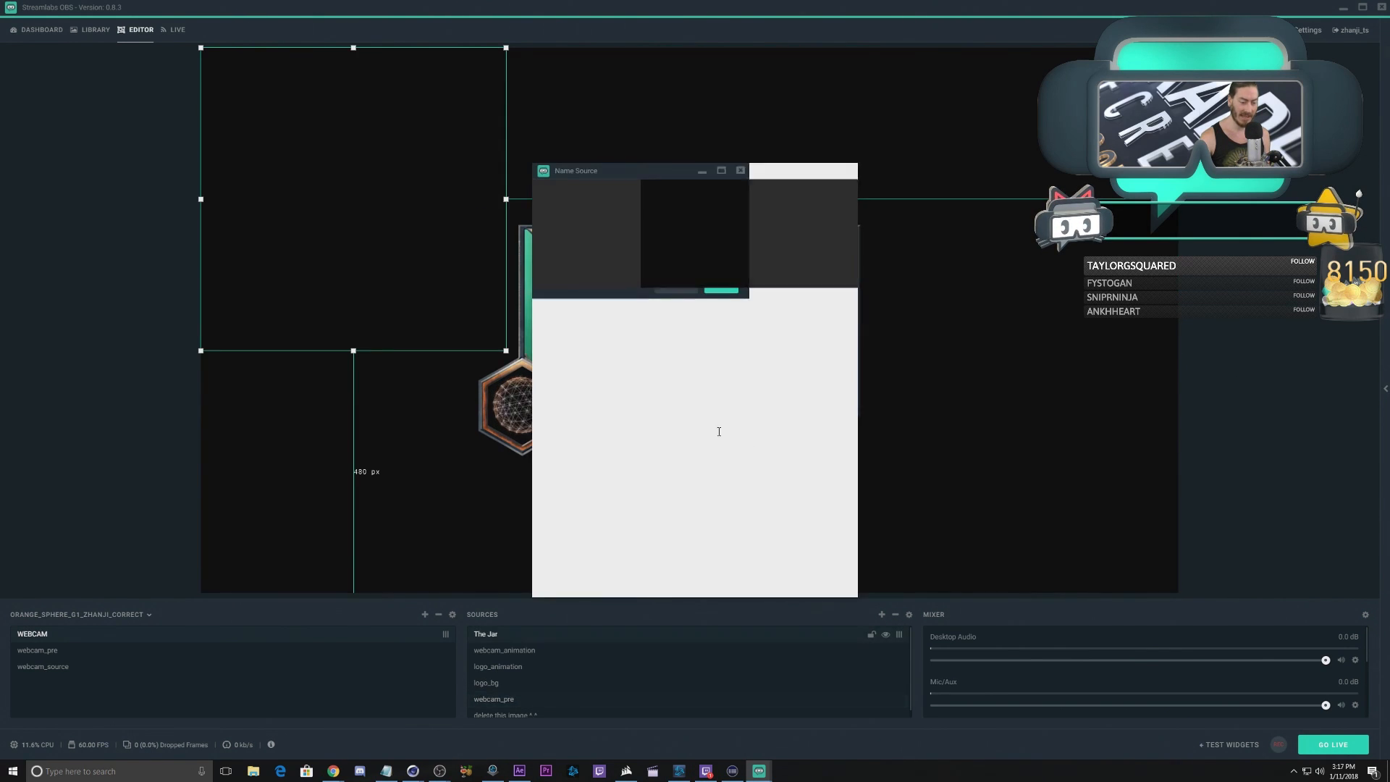
left_click(829, 582)
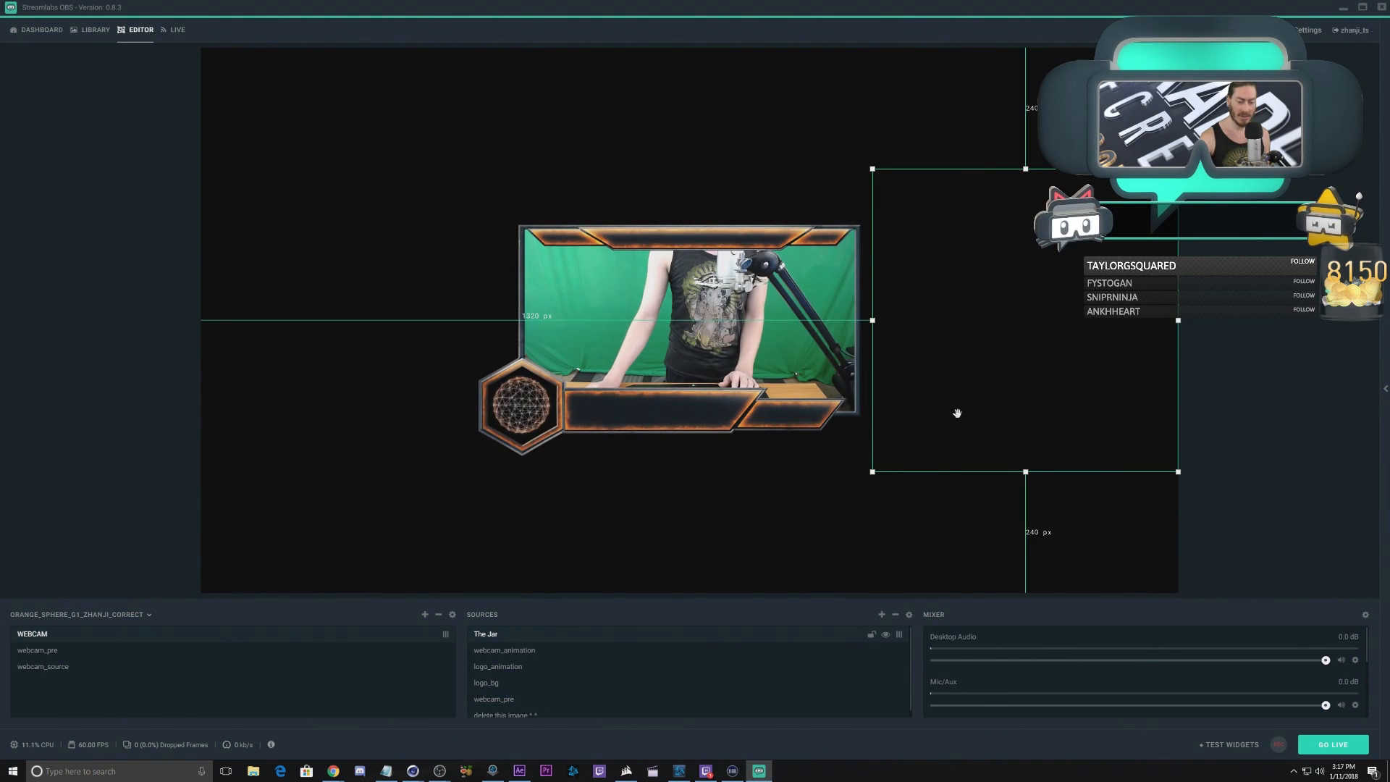
left_click_drag(996, 437, 903, 405)
left_click_drag(902, 405, 901, 405)
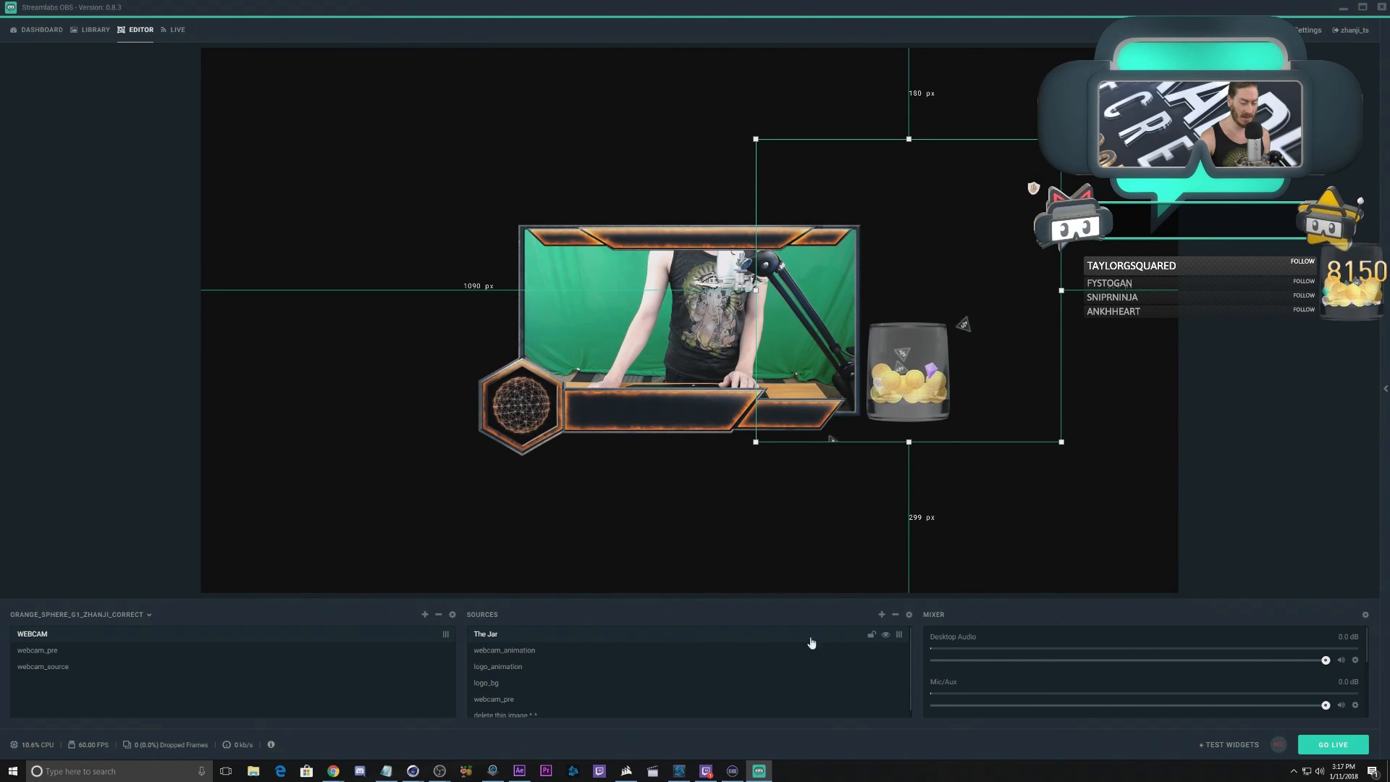
Step: Add a Donation Ticker widget to the WEBCAM scene with its default name and properties
left_click(881, 614)
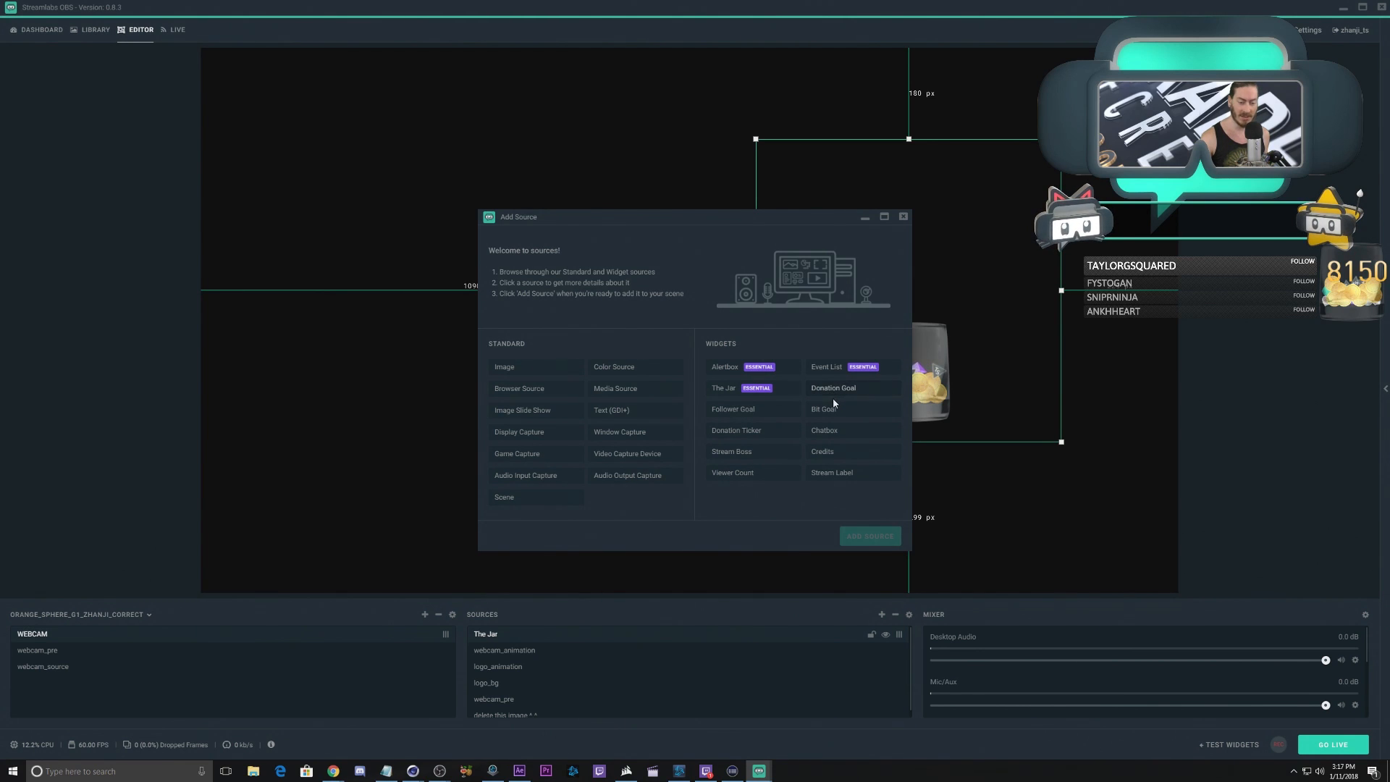
left_click(757, 433)
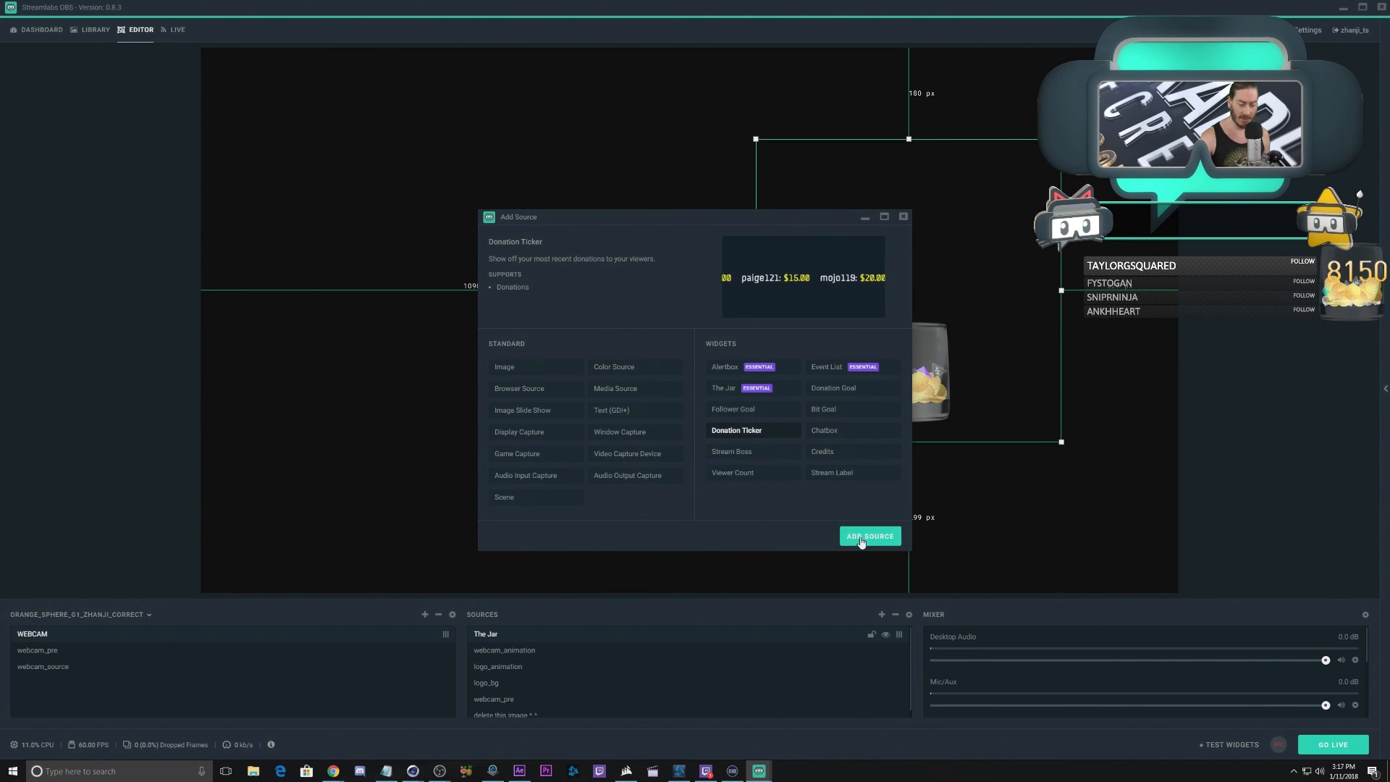
left_click(865, 536)
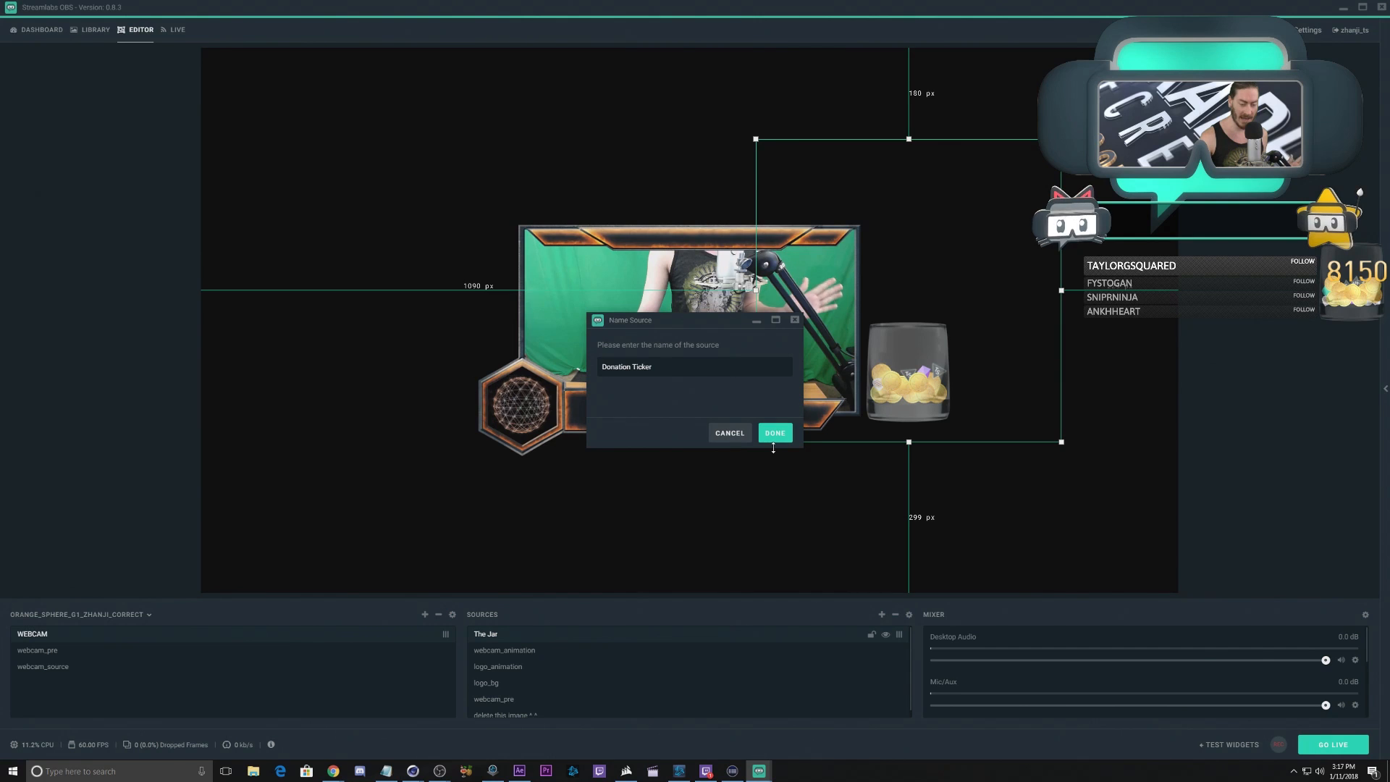
left_click(773, 433)
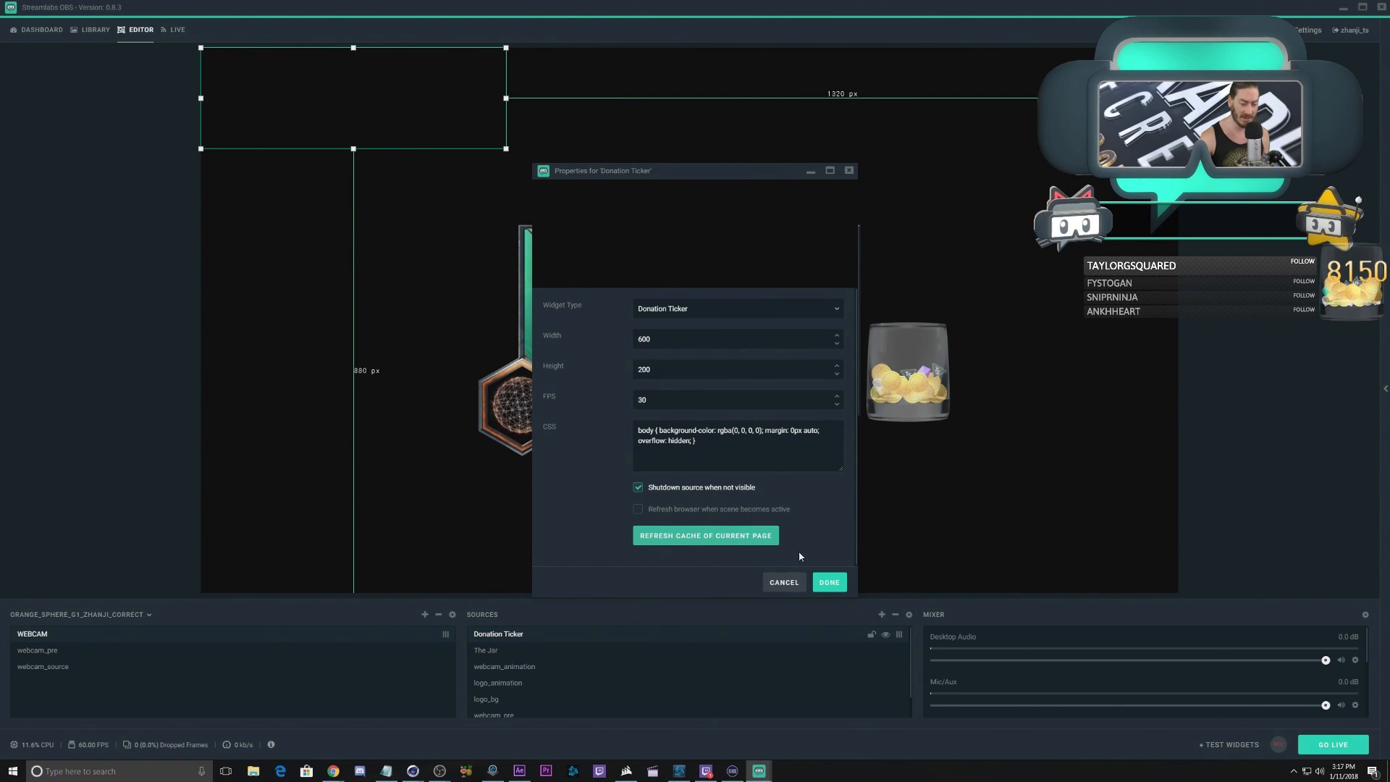
left_click(830, 583)
Step: Move the Donation Ticker onto the frame's long lower bar and crop its left and bottom edges to the bar
left_click_drag(1028, 570, 592, 439)
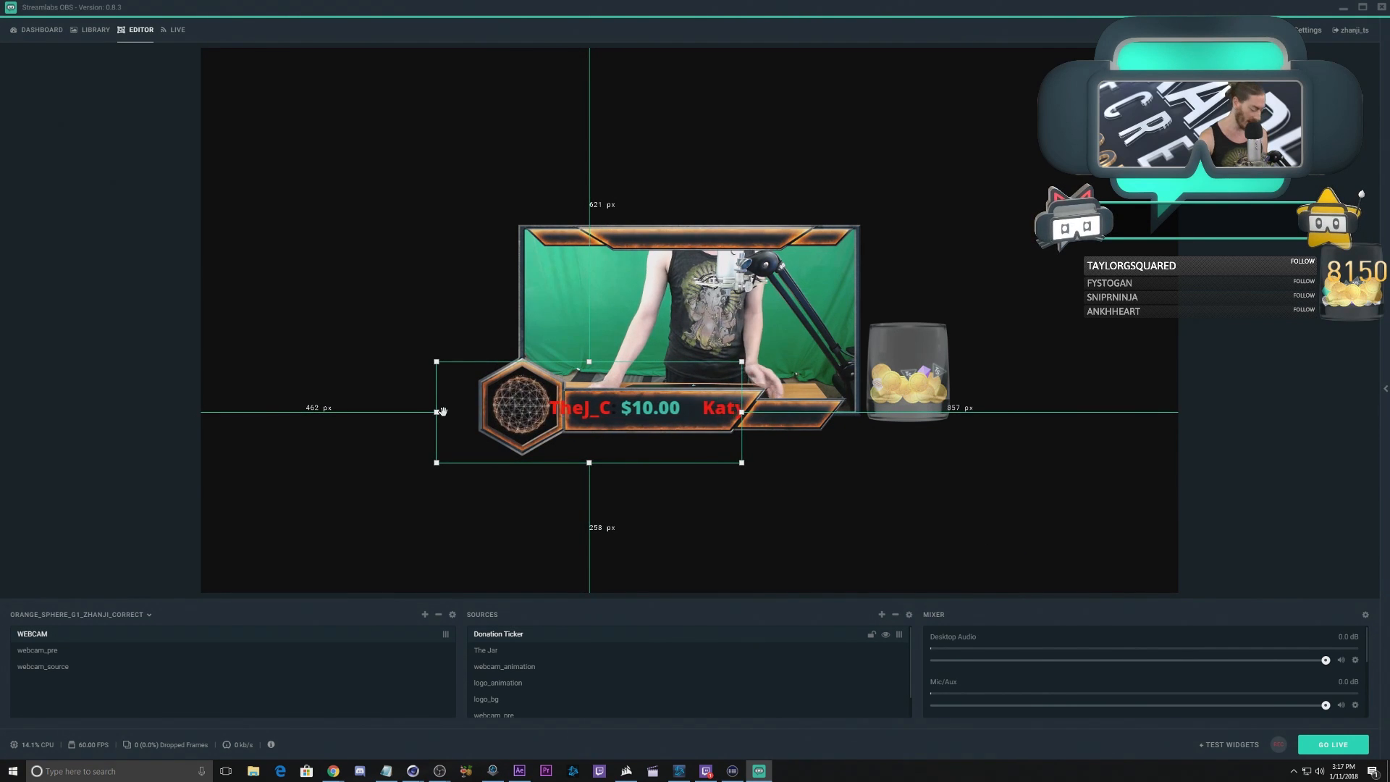
left_click_drag(434, 412, 568, 418)
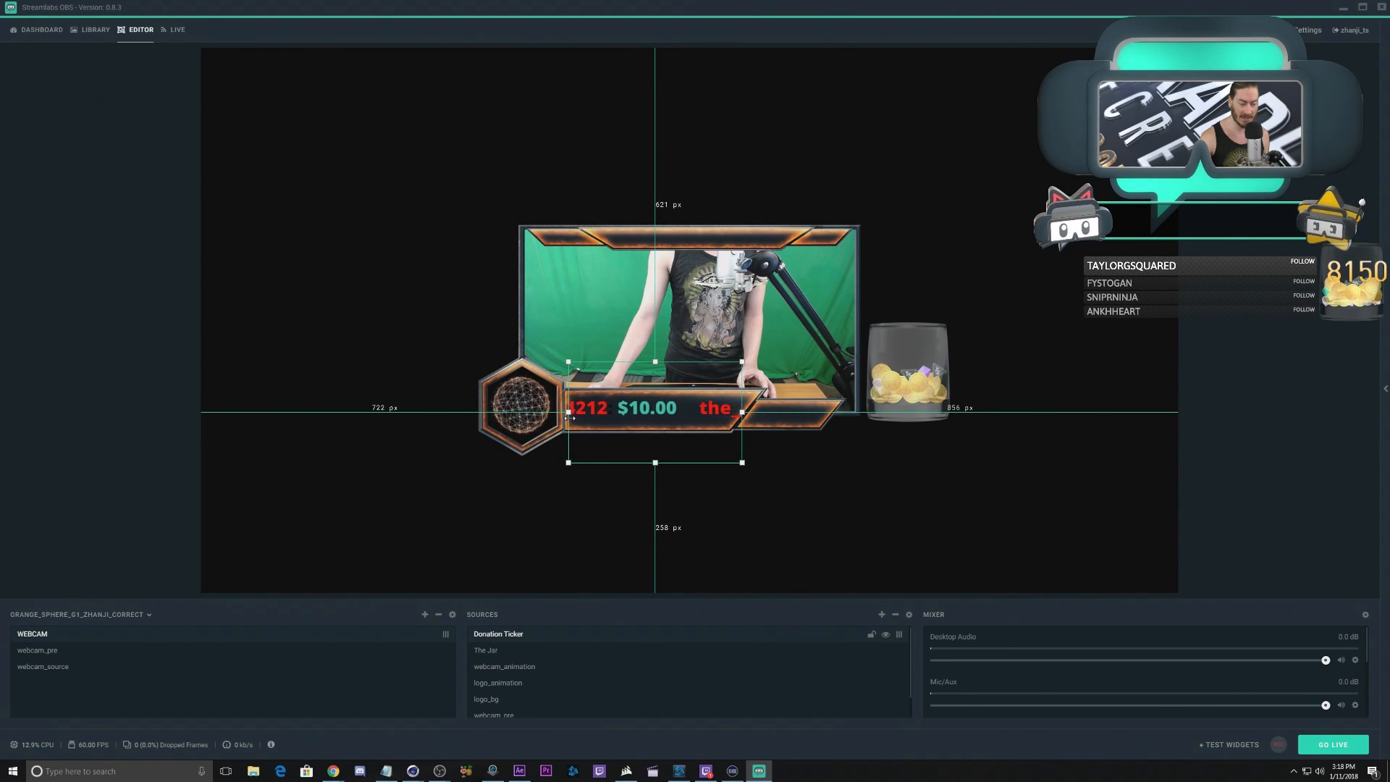
left_click_drag(655, 464, 655, 426)
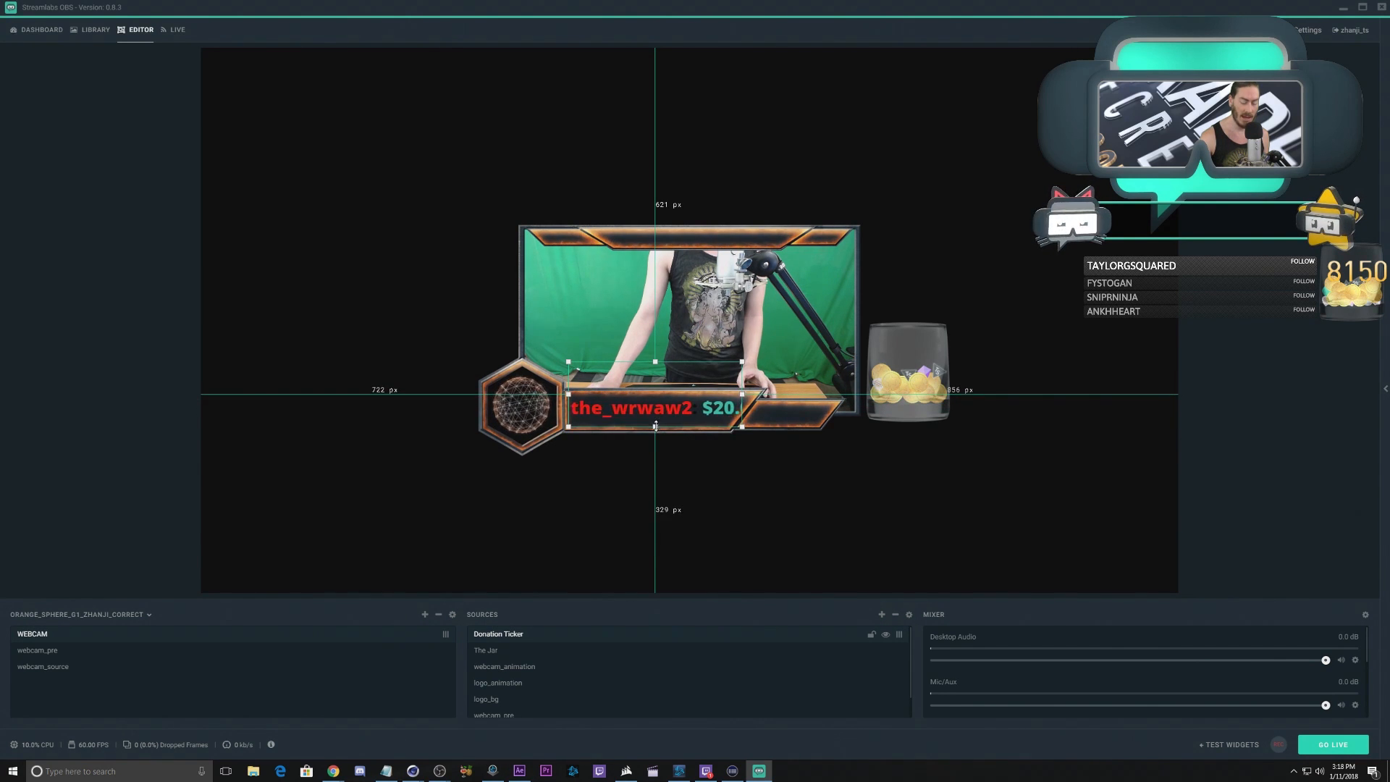
Step: Crop the Donation Ticker's top edge down to the upper edge of the frame's long lower bar
left_click_drag(655, 361, 655, 361)
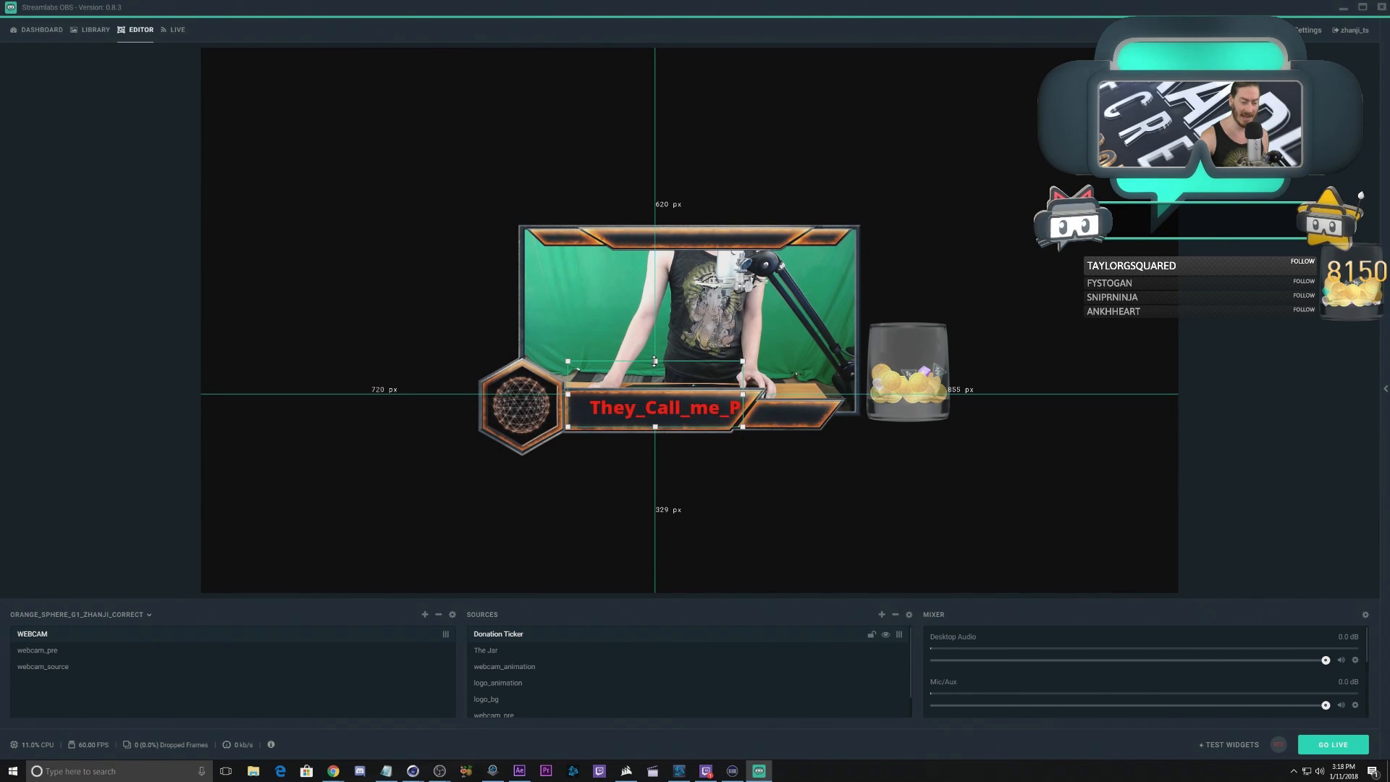
left_click_drag(655, 361, 660, 395)
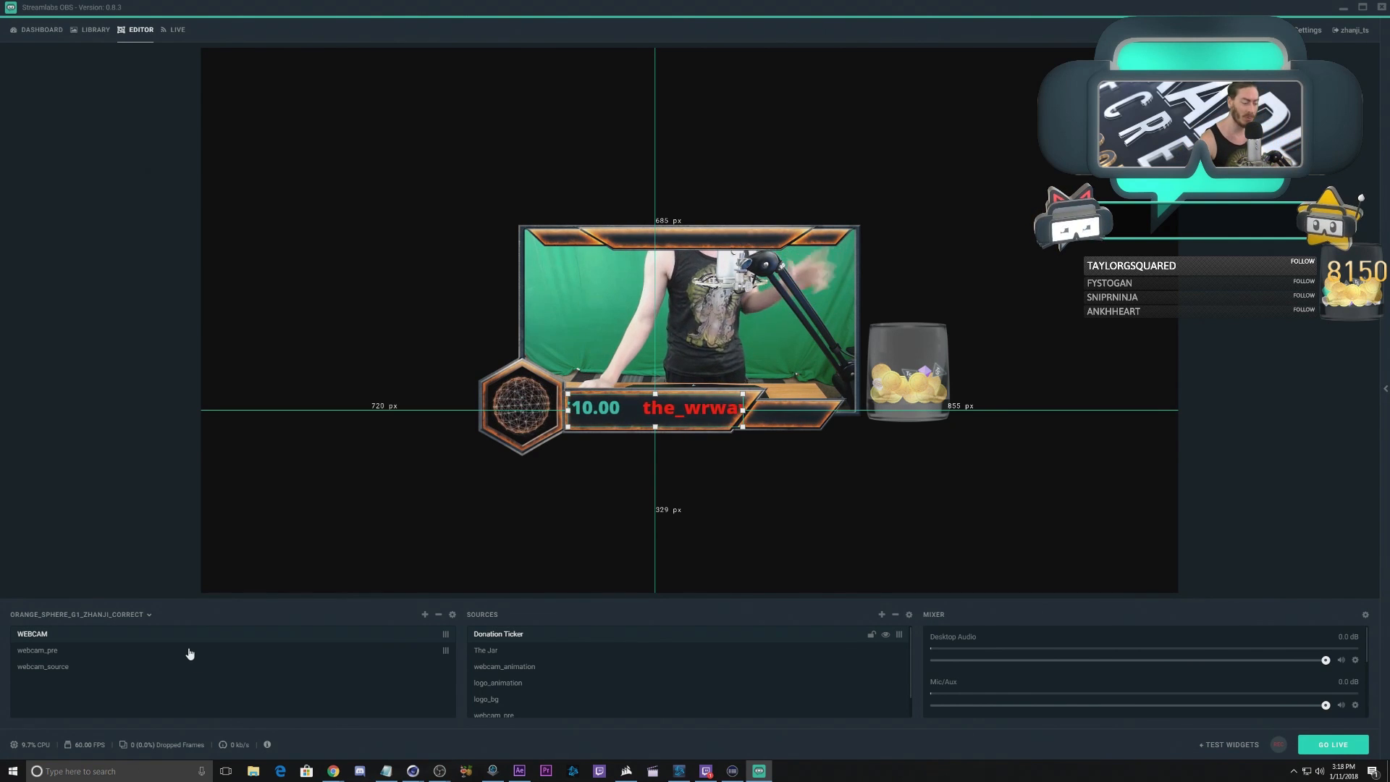
Step: Create a new scene named LIVE and place it first in the scene order
left_click(425, 614)
left_click_drag(663, 367, 590, 376)
type("LiVE")
key("Return")
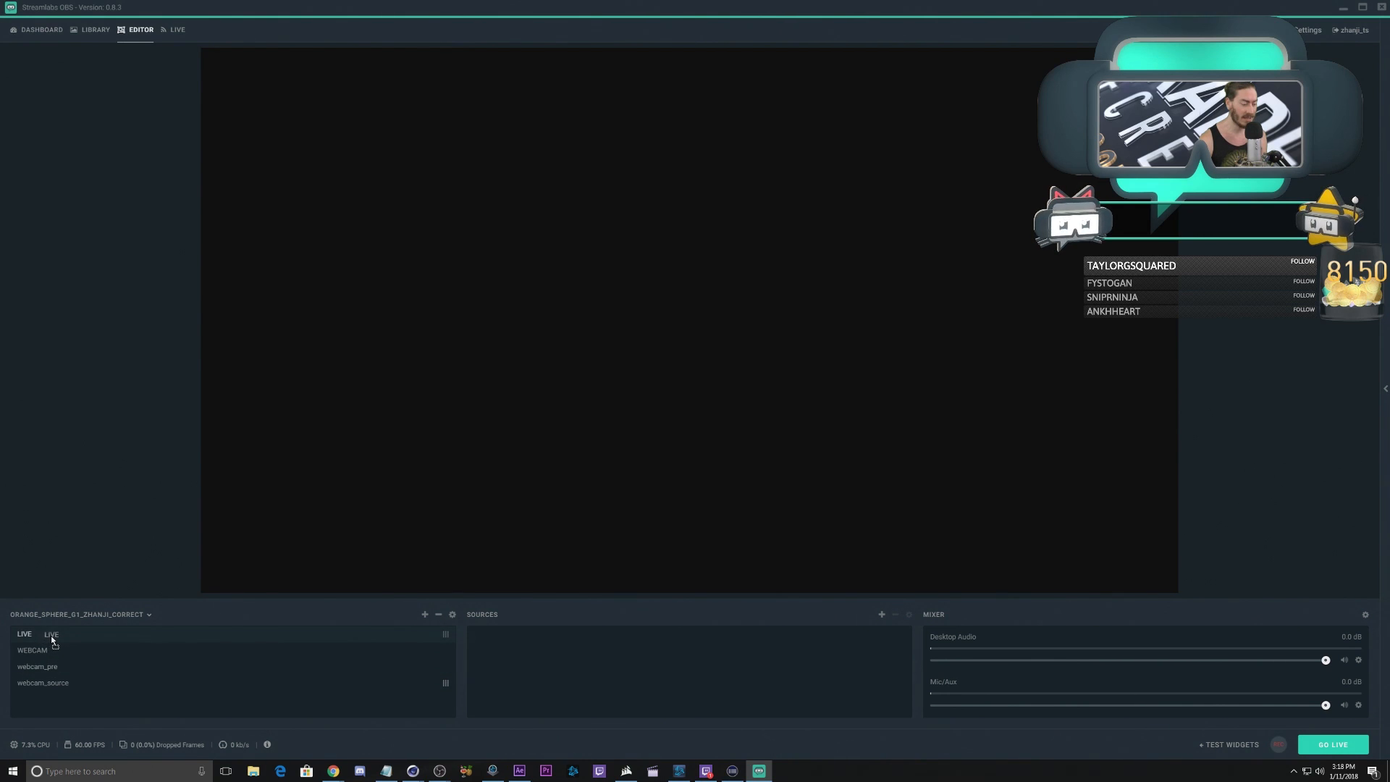
left_click(883, 617)
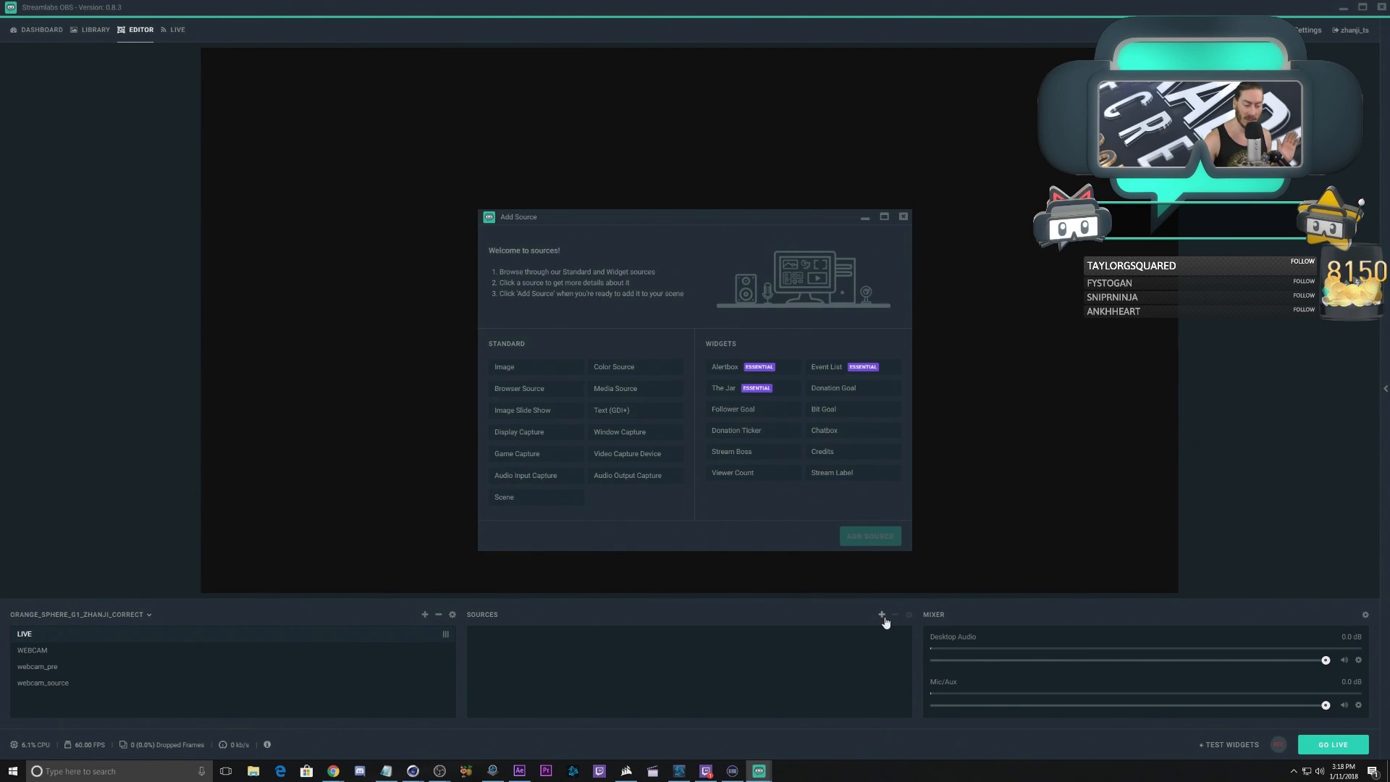
left_click(528, 503)
left_click(874, 535)
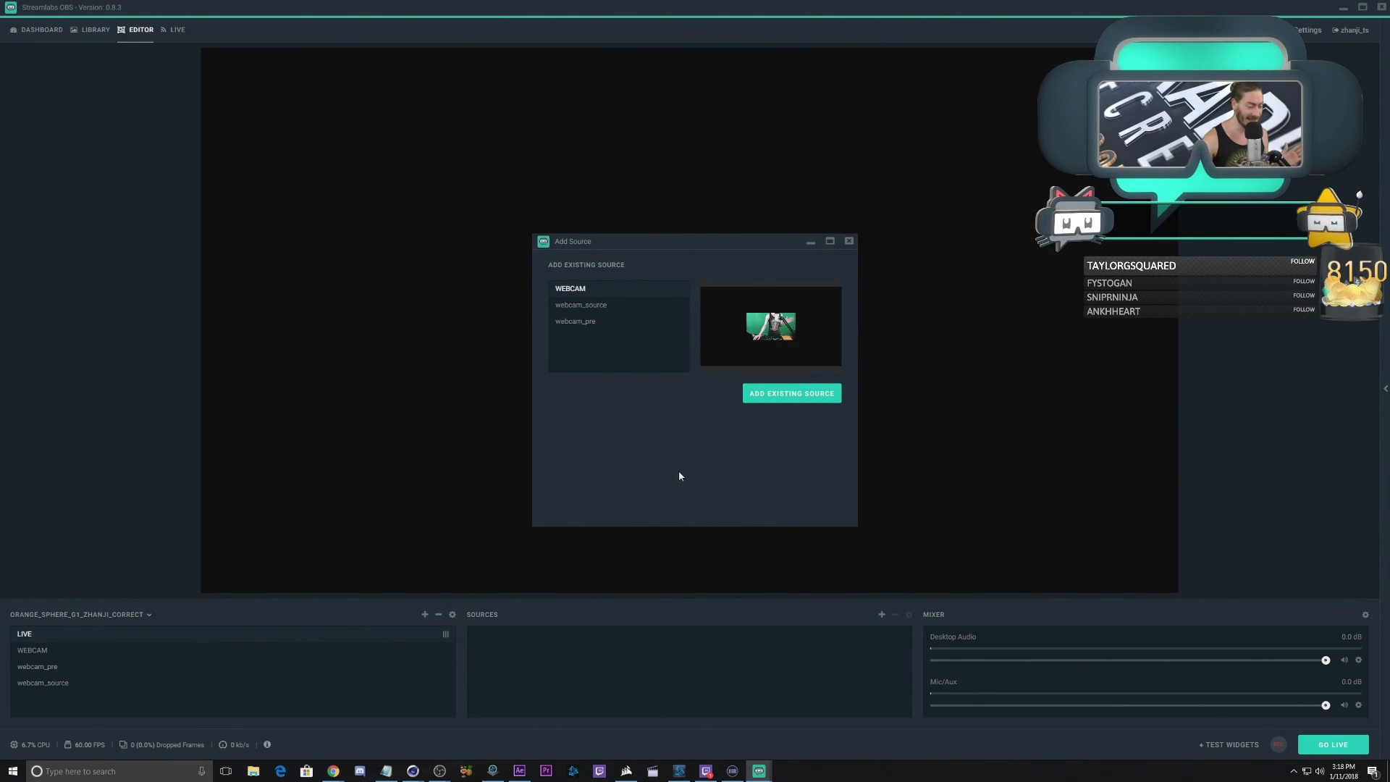
left_click(582, 322)
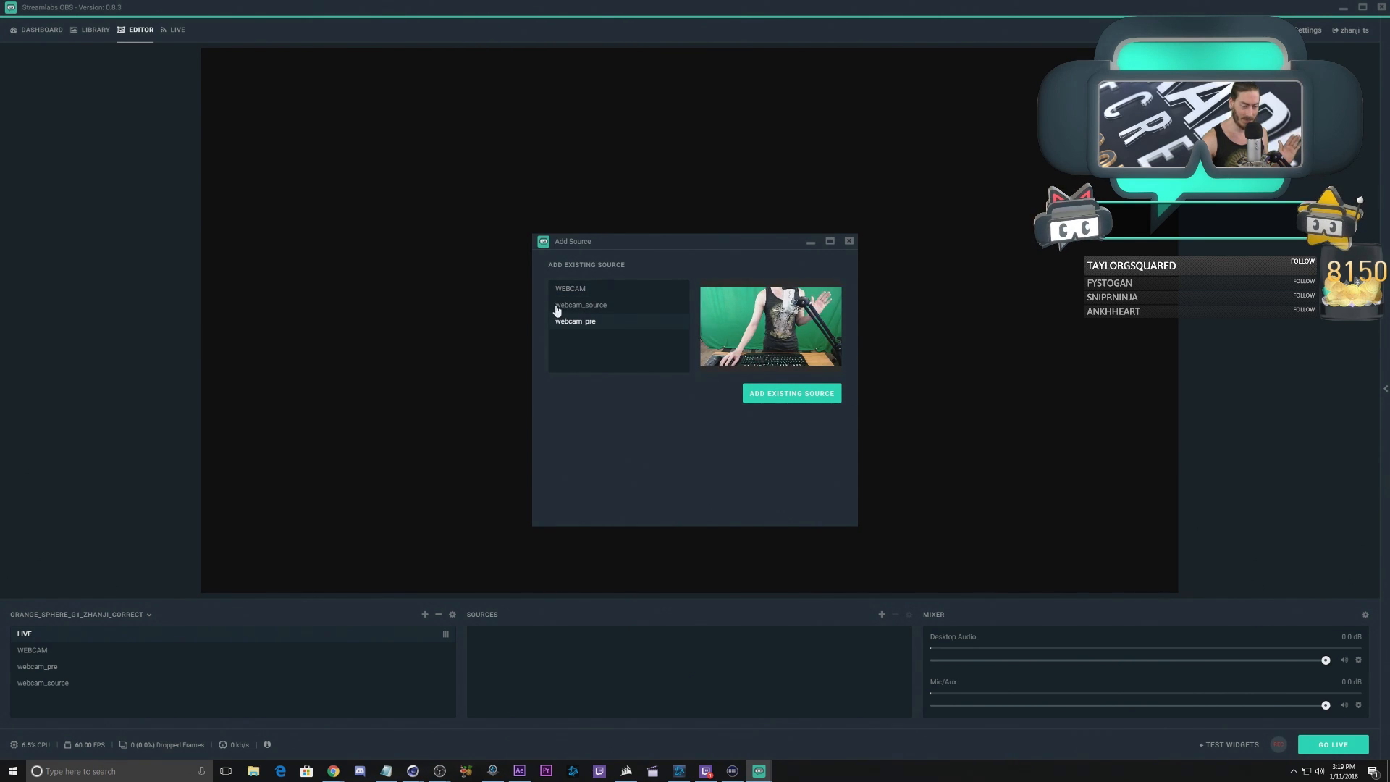
left_click(577, 307)
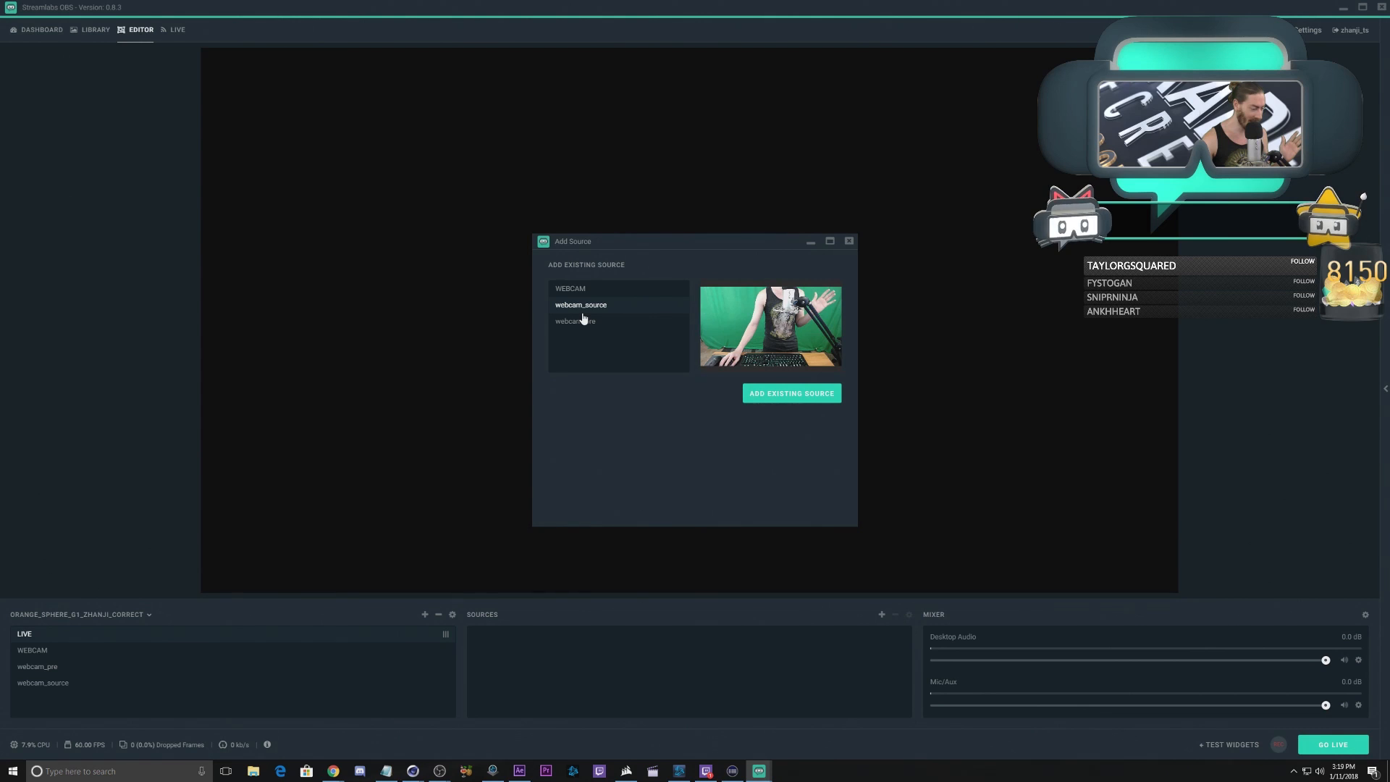
left_click(849, 241)
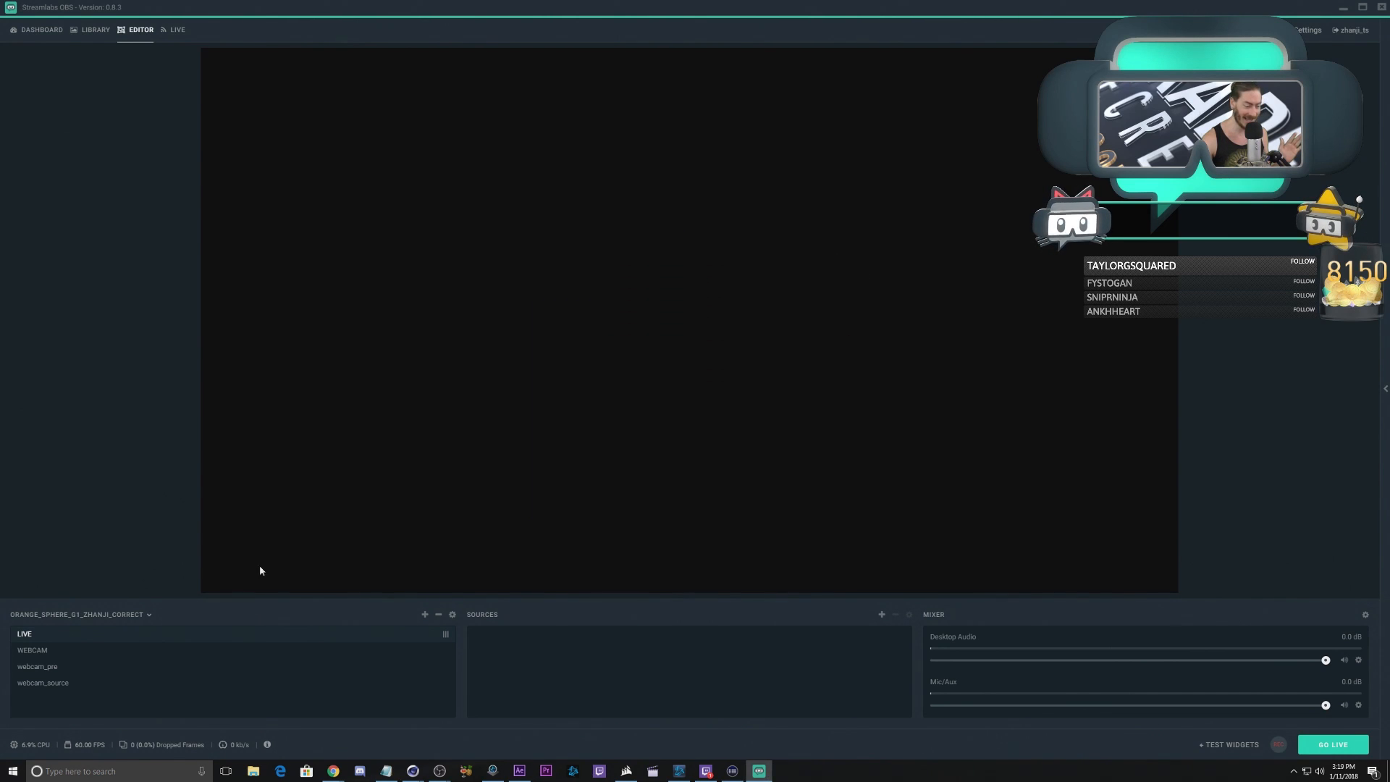
left_click(91, 649)
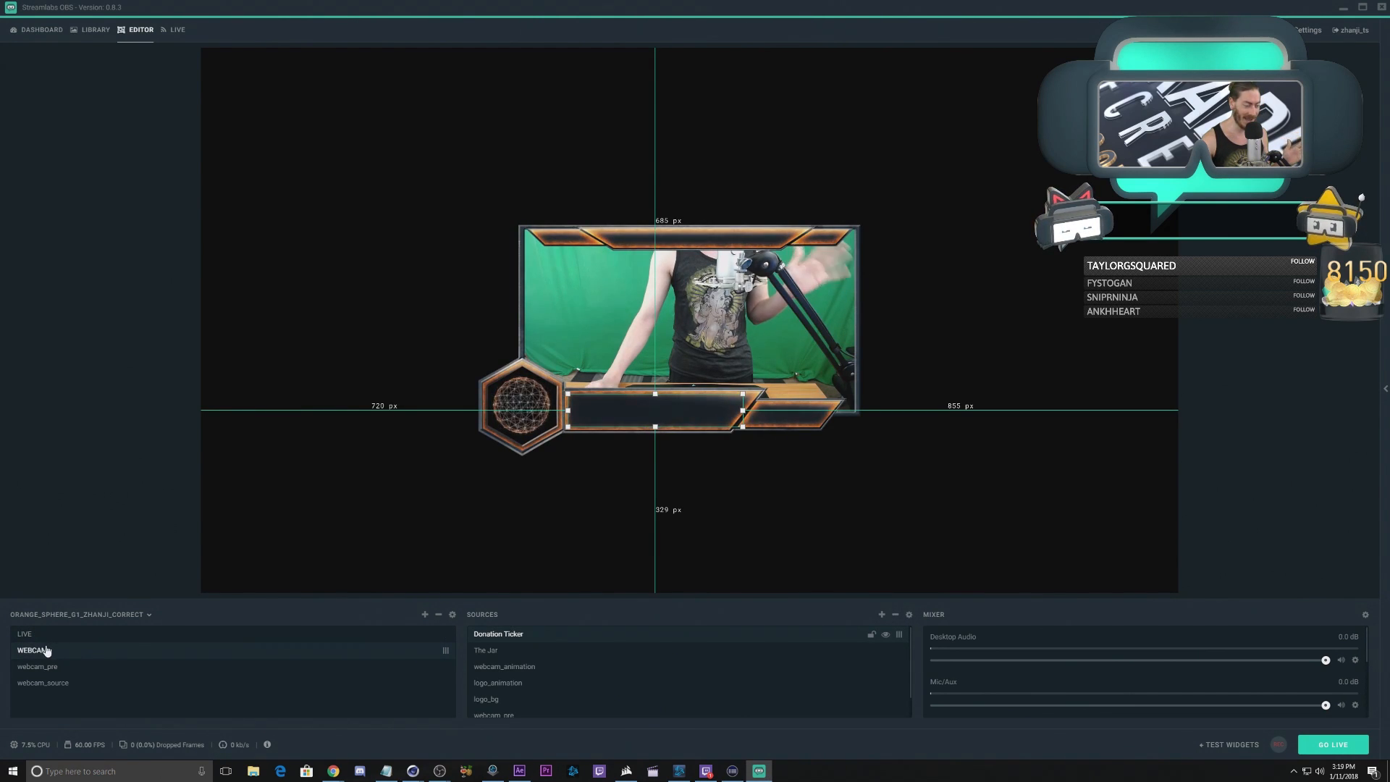
left_click(43, 640)
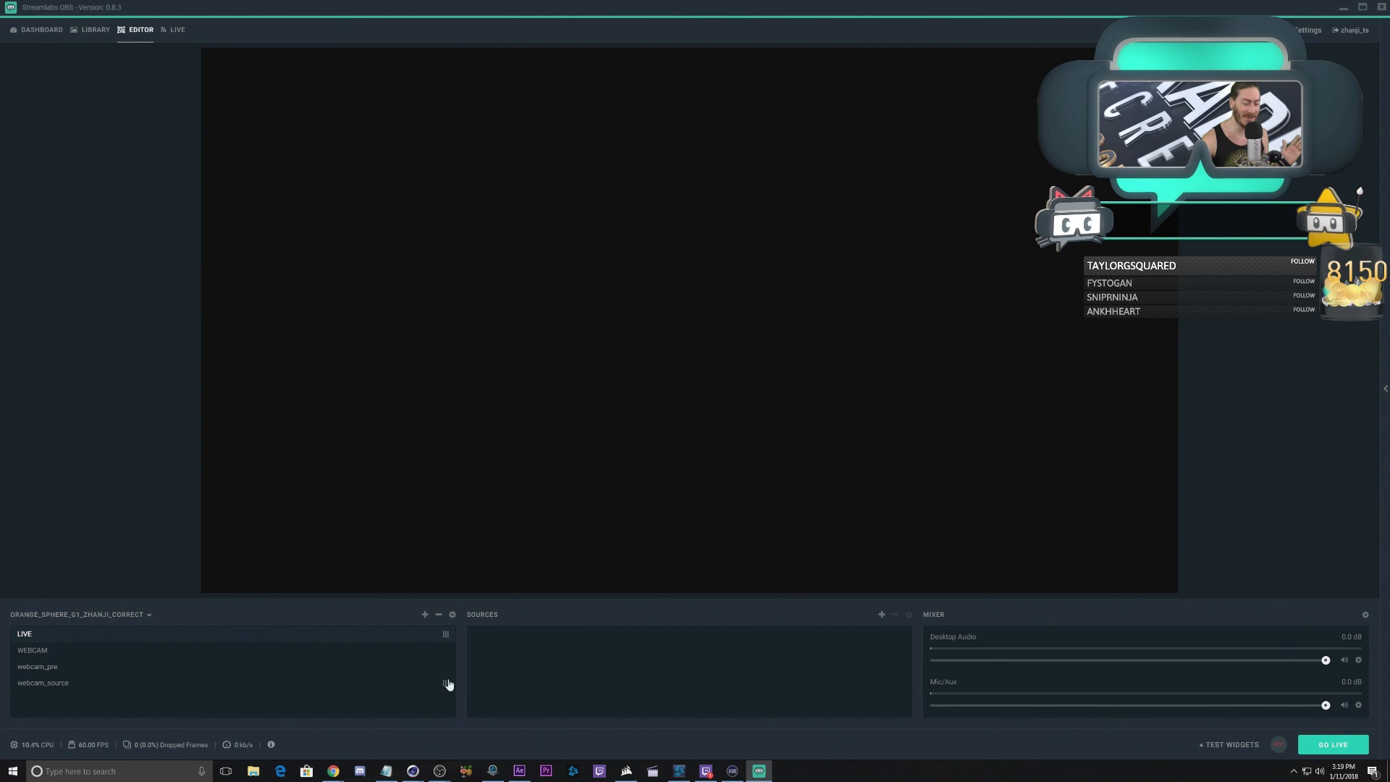
Step: Add the existing WEBCAM scene as a source in the LIVE scene
left_click(881, 615)
left_click(530, 499)
left_click(870, 536)
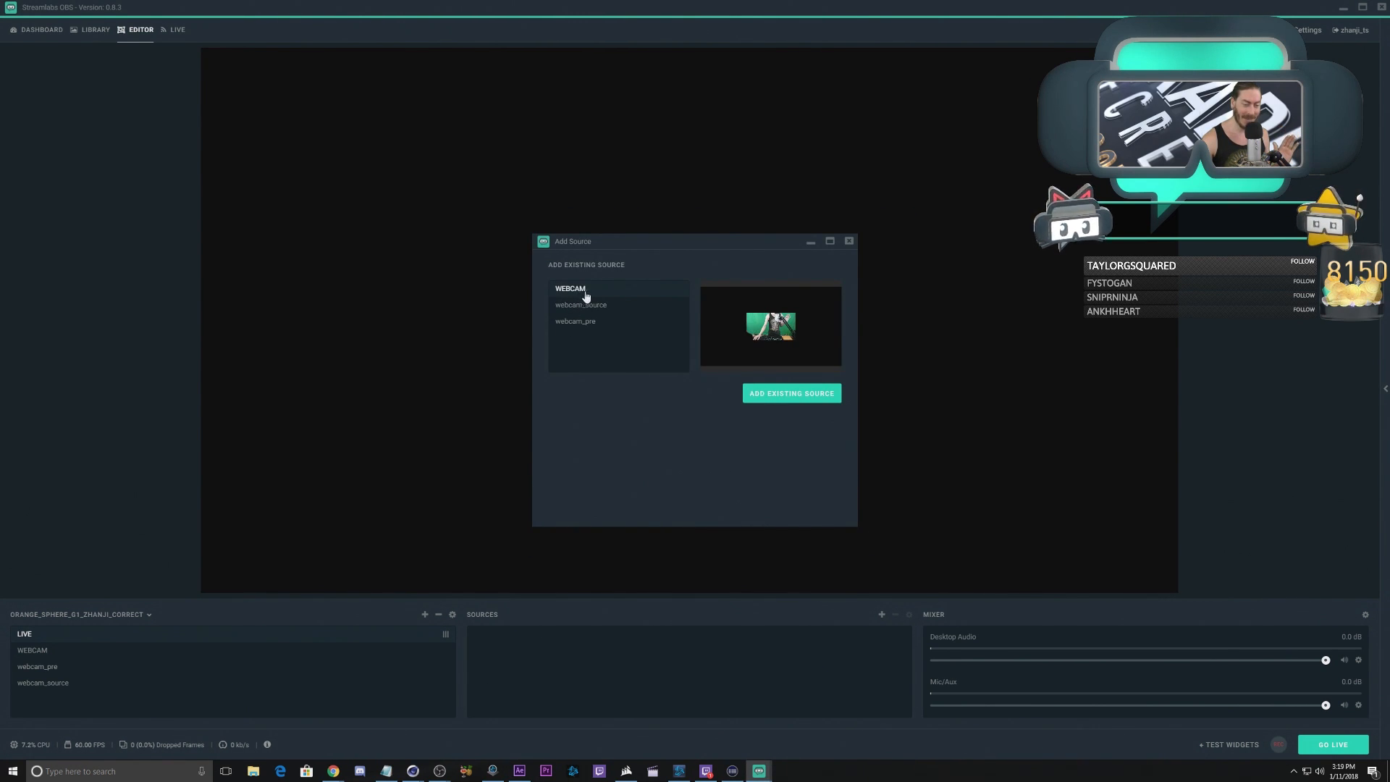
left_click(791, 394)
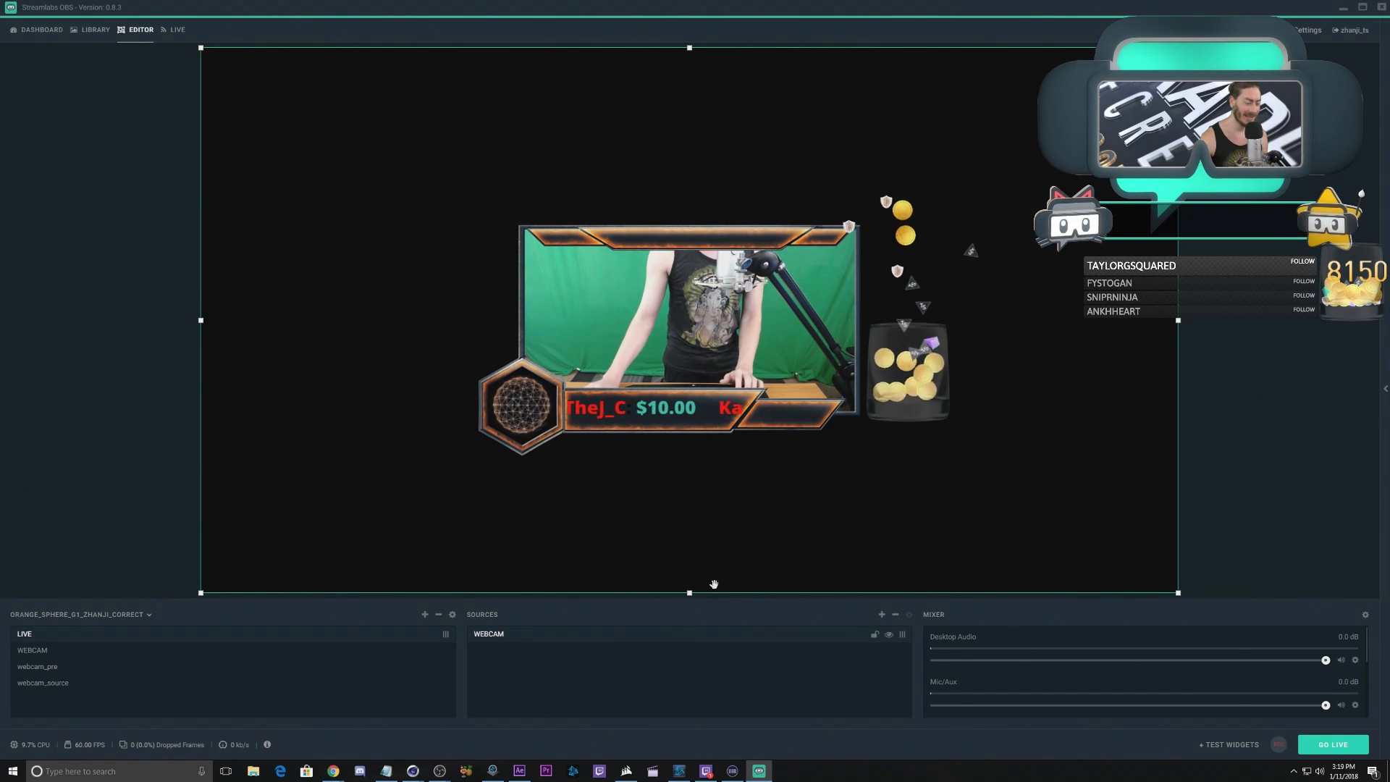
Step: Add WEBCAM's existing "delete this image *.*" background image to the LIVE scene and order it below the WEBCAM source
left_click(43, 650)
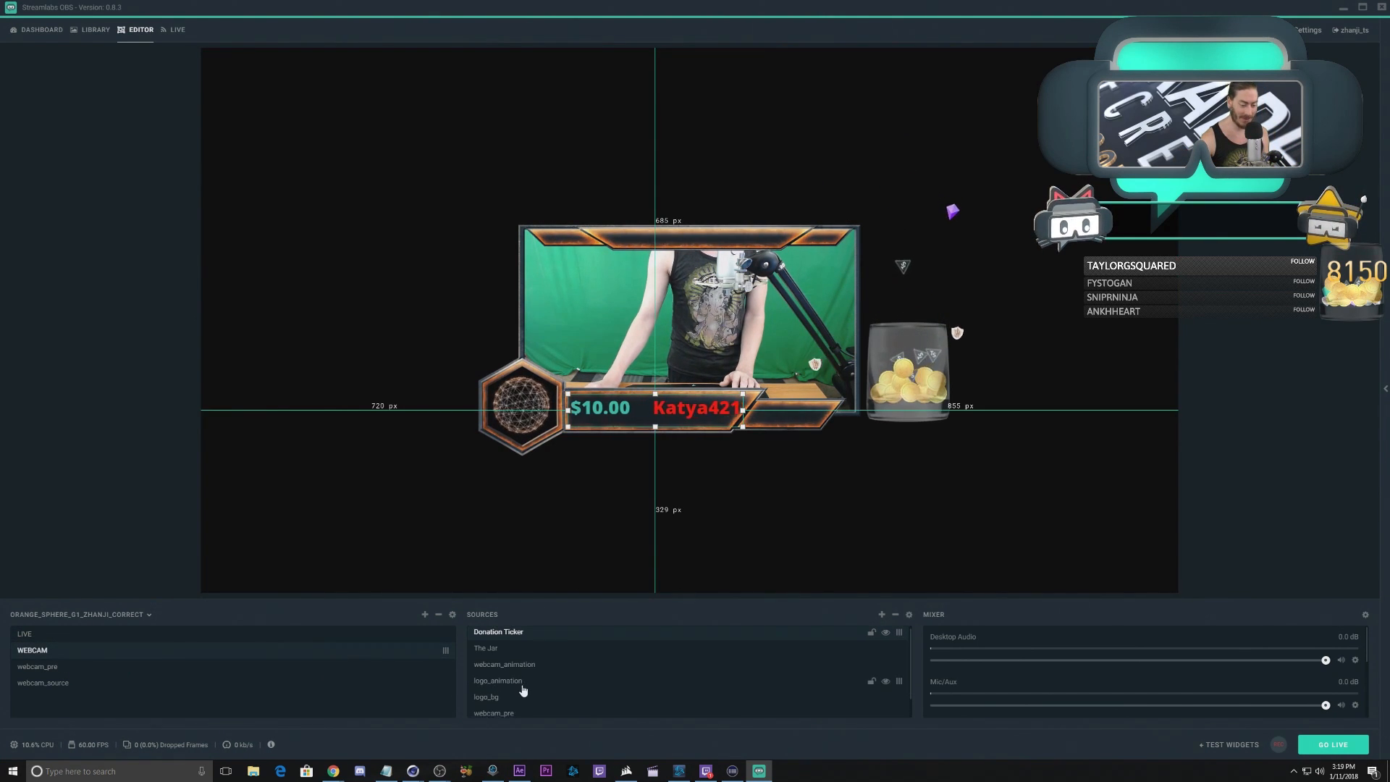
left_click(507, 713)
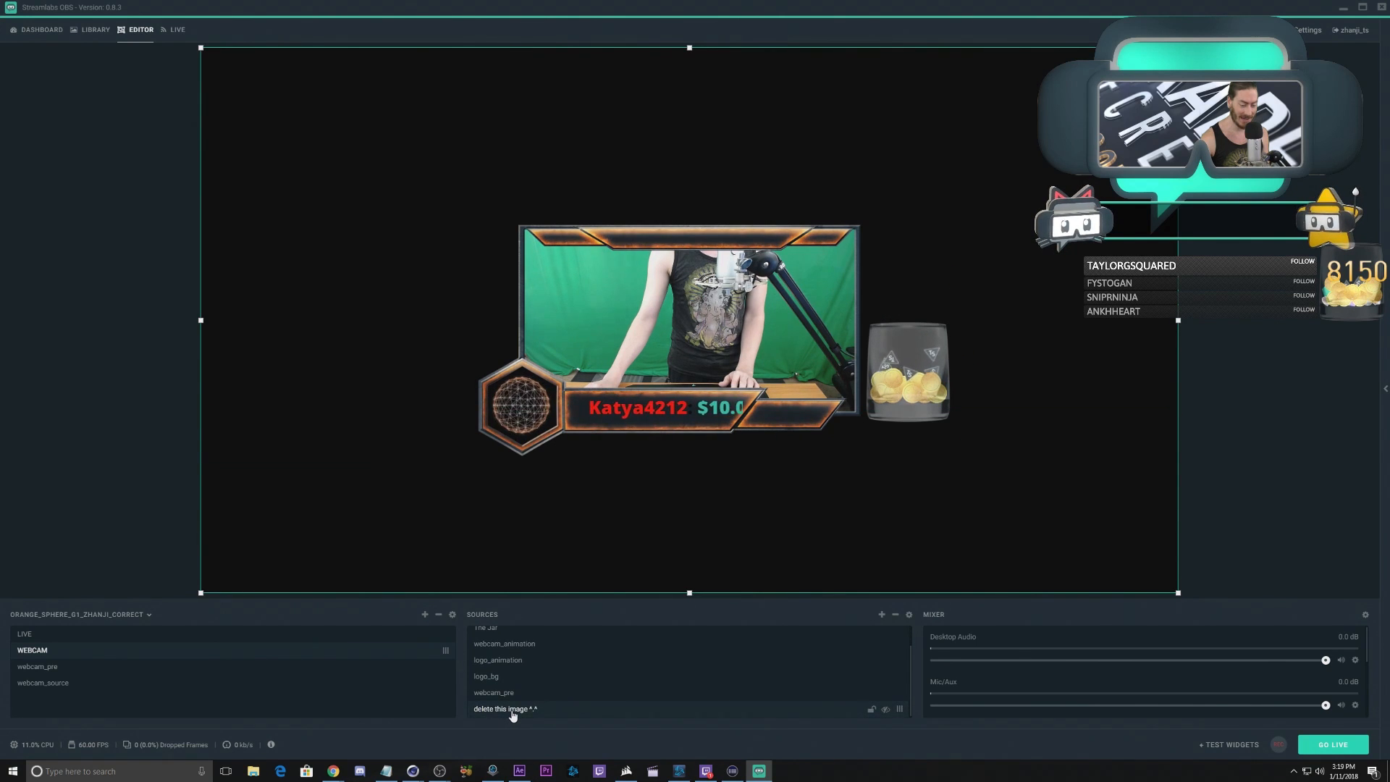
right_click(511, 710)
left_click(24, 633)
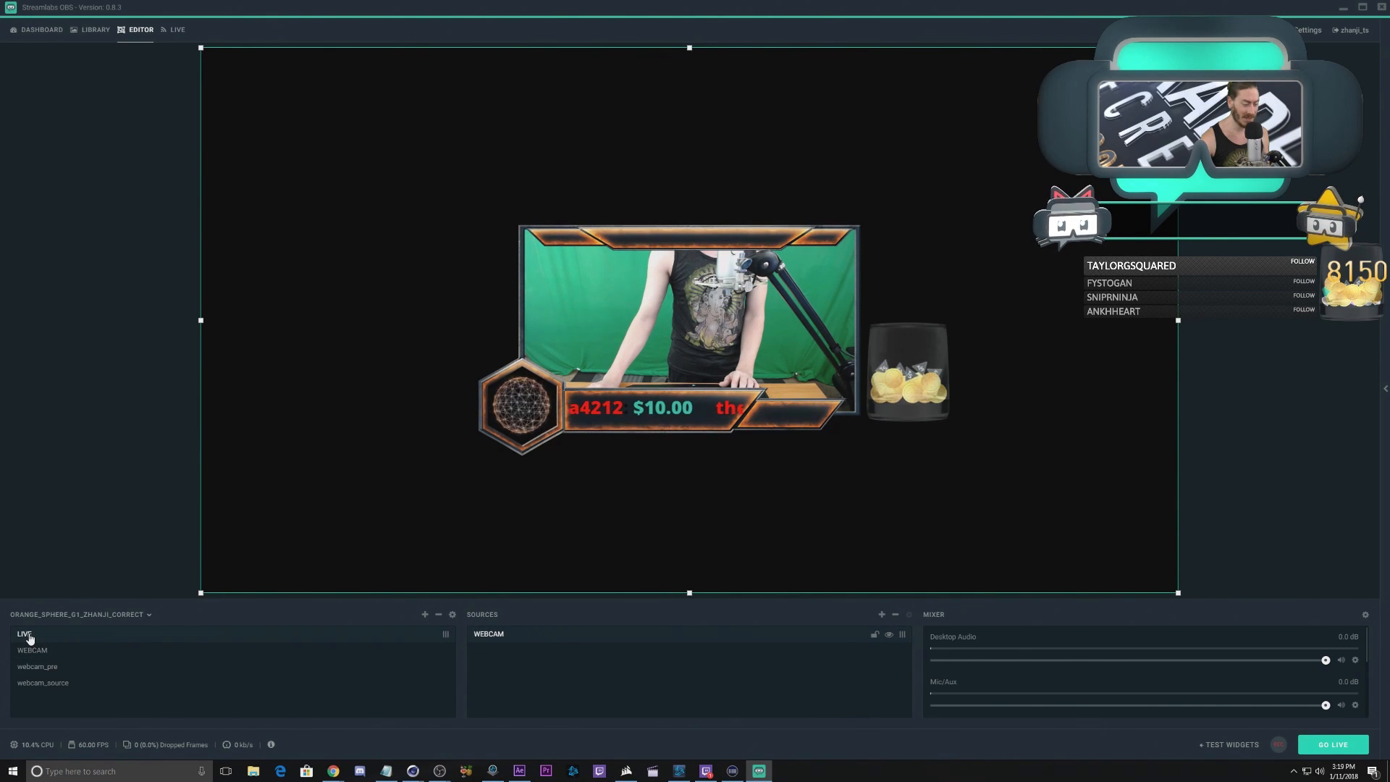
left_click(881, 615)
left_click(536, 373)
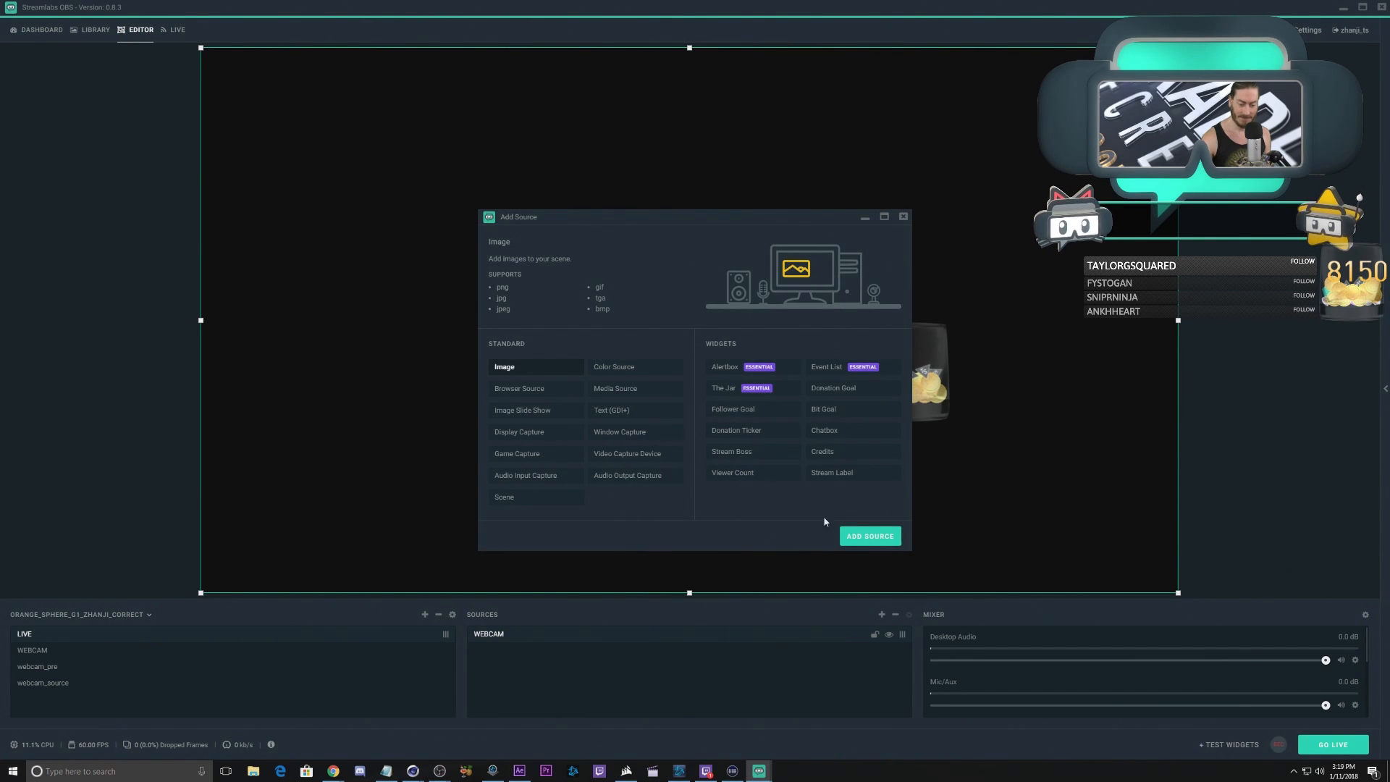
left_click(865, 535)
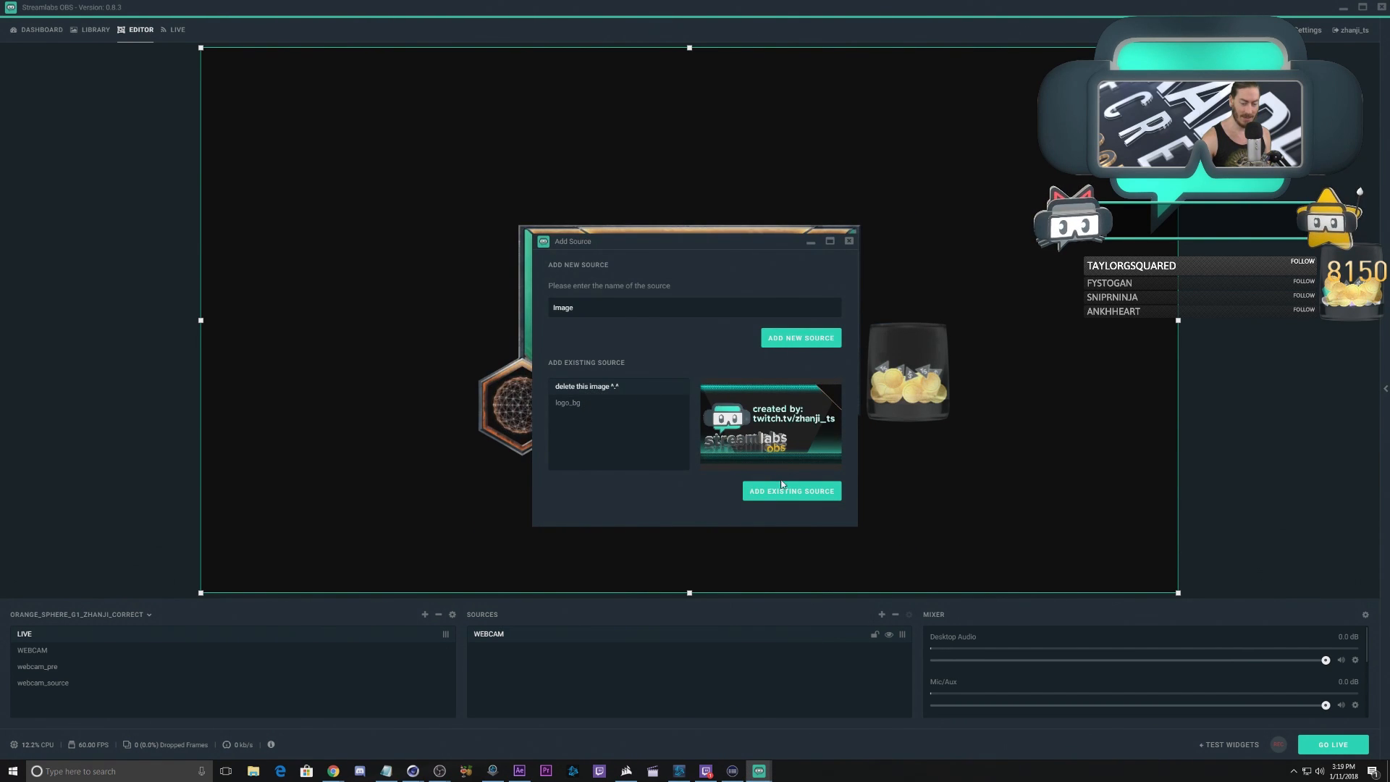
left_click(781, 490)
left_click_drag(511, 640, 514, 652)
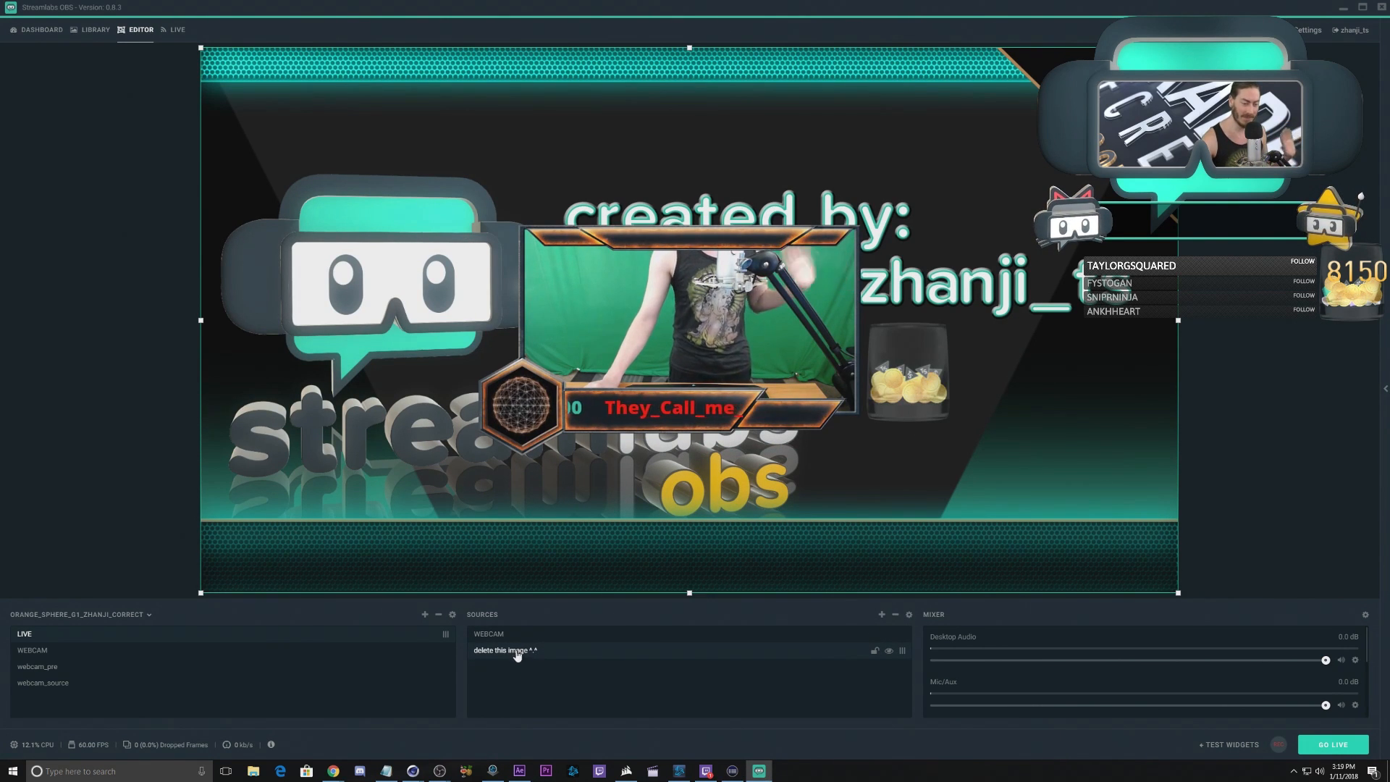
Step: Crop the WEBCAM source on all four sides around the frame and jar, taking about 346 px off the right, 145 px off the top and 241 px off the bottom
left_click(489, 634)
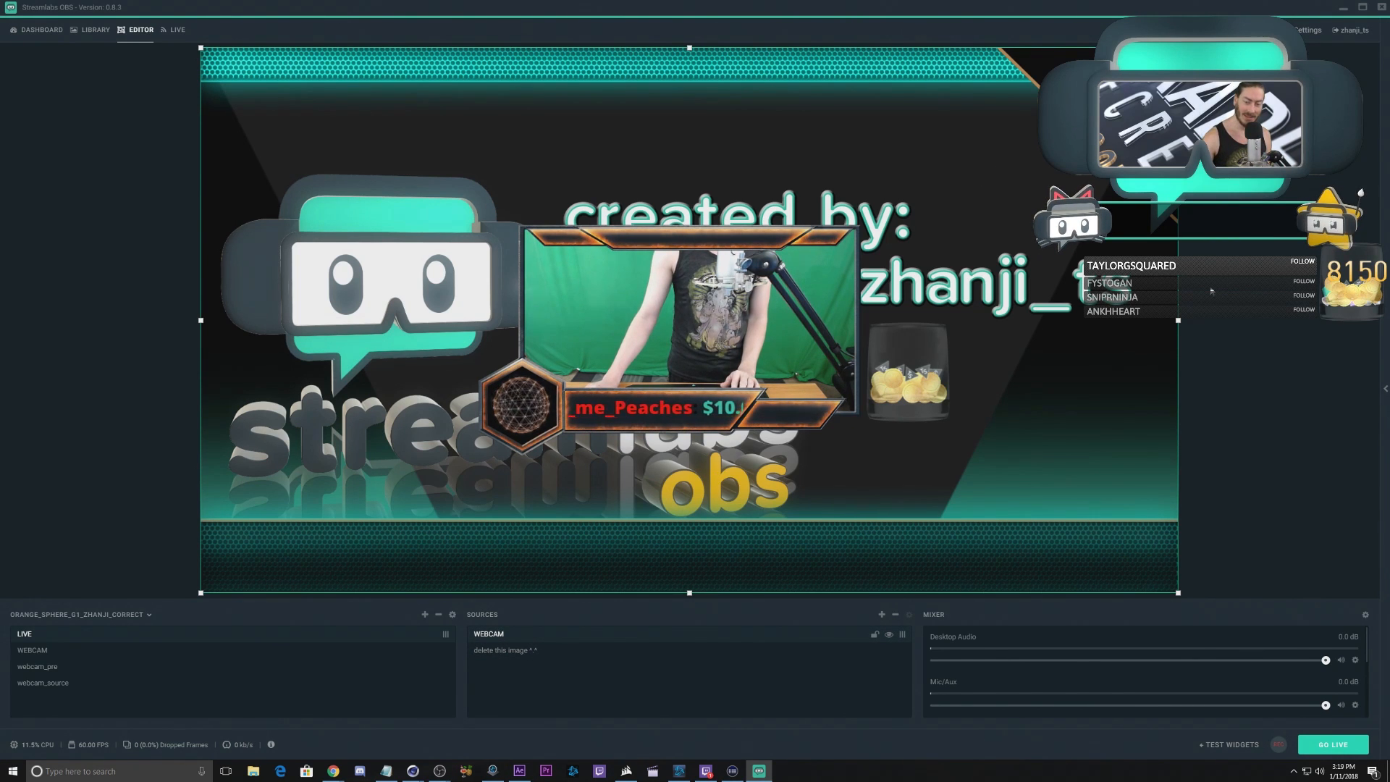
left_click_drag(1176, 320, 875, 340)
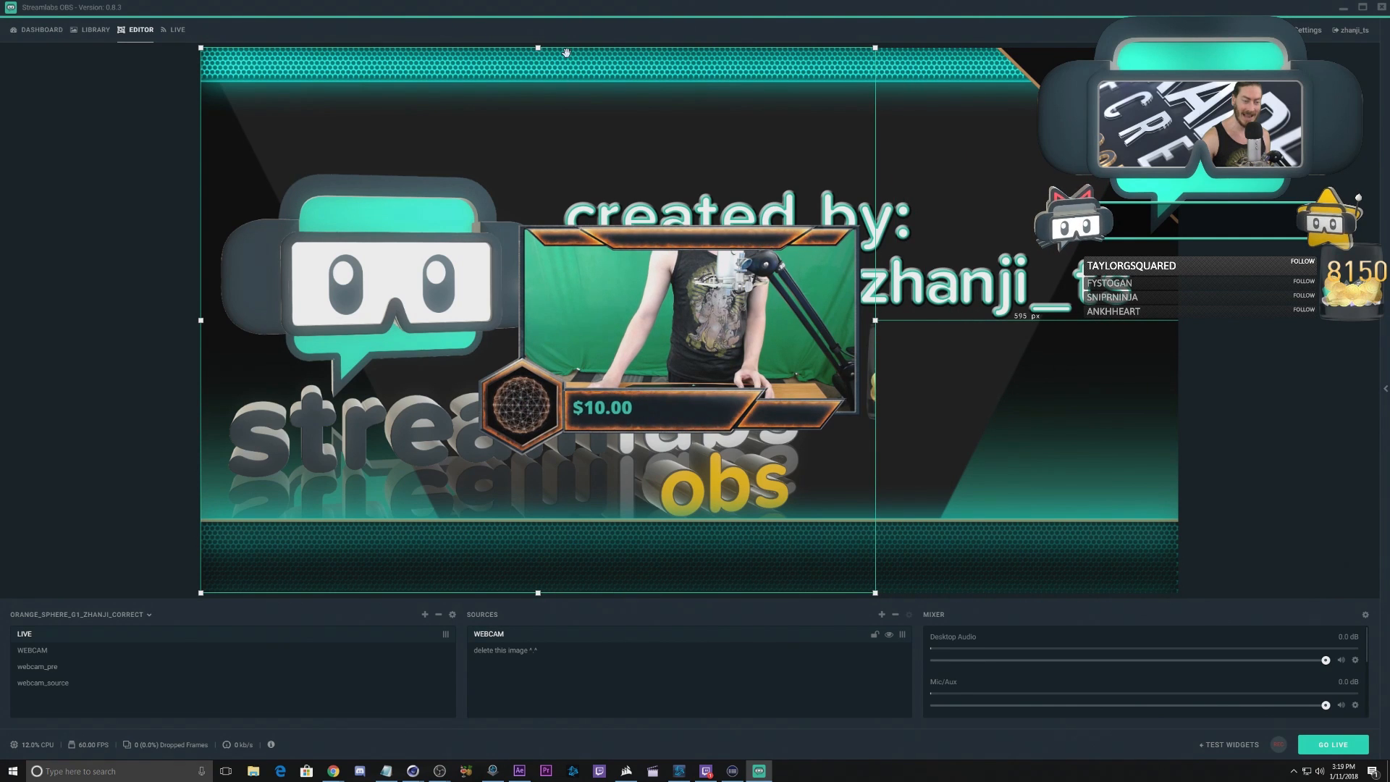
left_click_drag(538, 48, 563, 122)
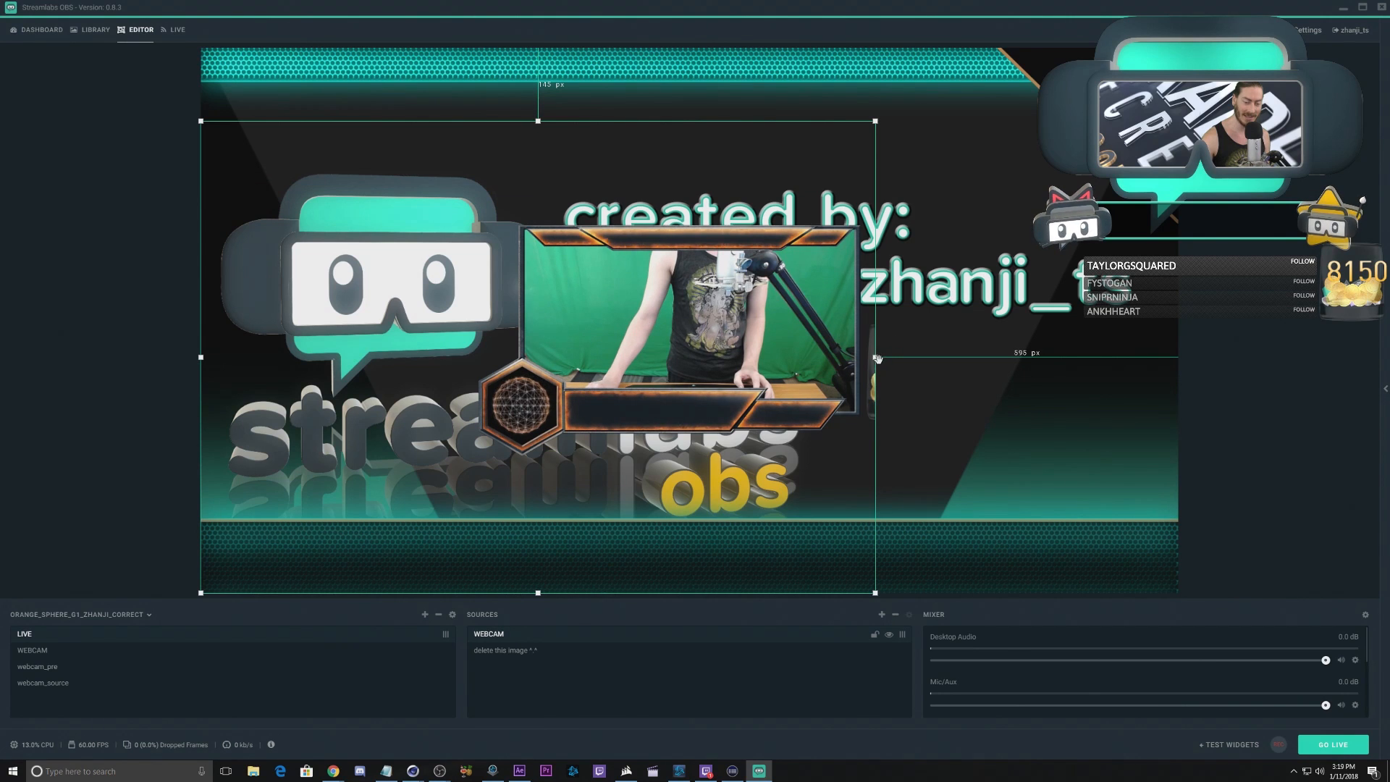
left_click_drag(874, 357, 1001, 357)
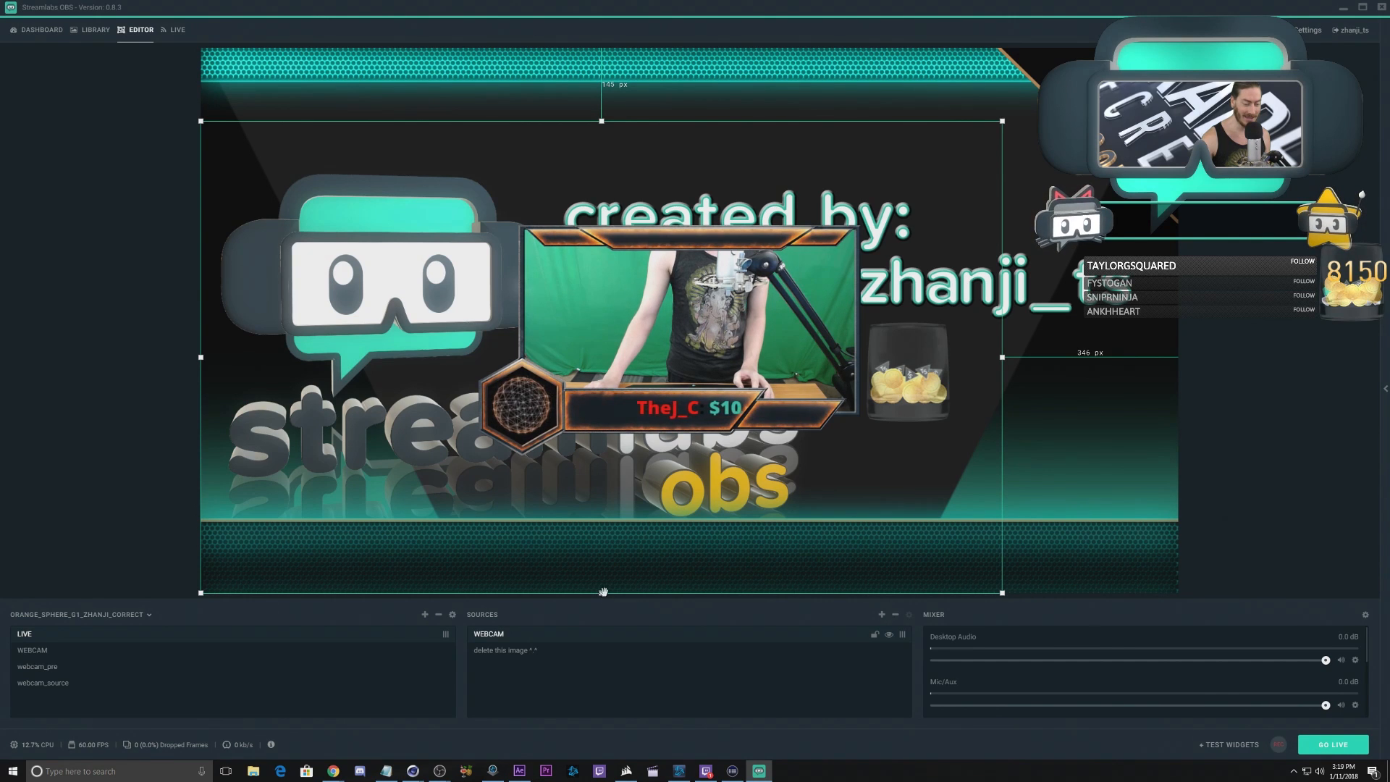
left_click_drag(602, 592, 601, 470)
left_click_drag(200, 296, 470, 299)
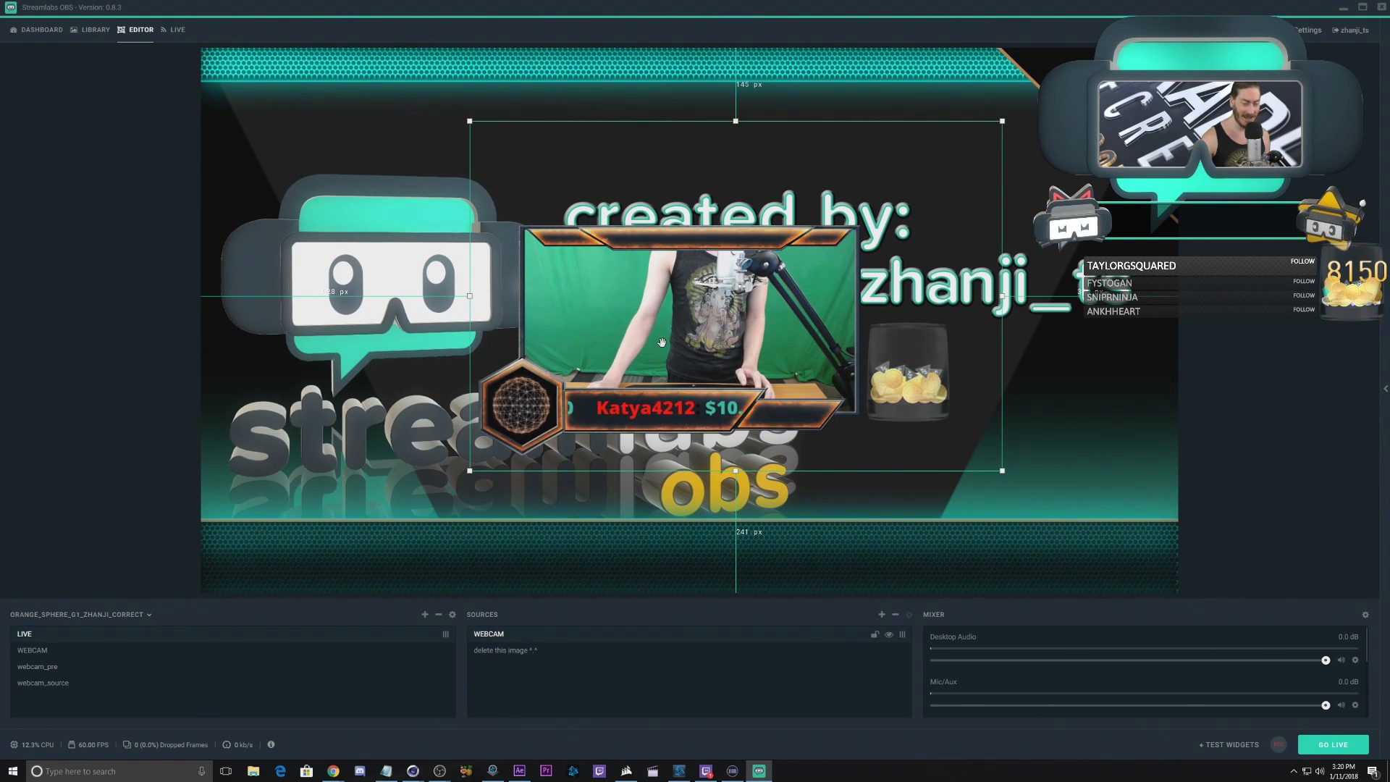
Step: Move the cropped WEBCAM source to the canvas's lower-left corner and scale it down to end about 1124 px from the right edge
left_click_drag(662, 343, 401, 464)
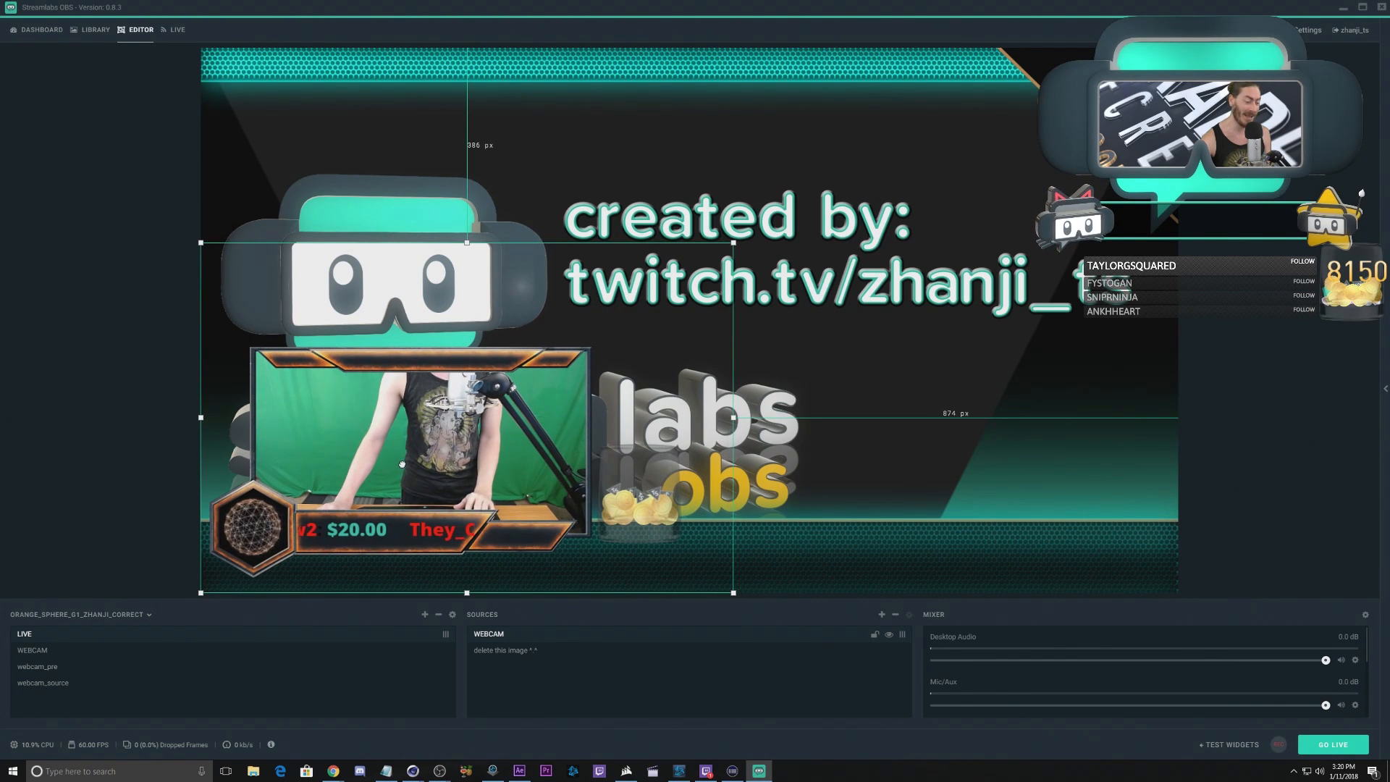
left_click_drag(733, 242, 606, 326)
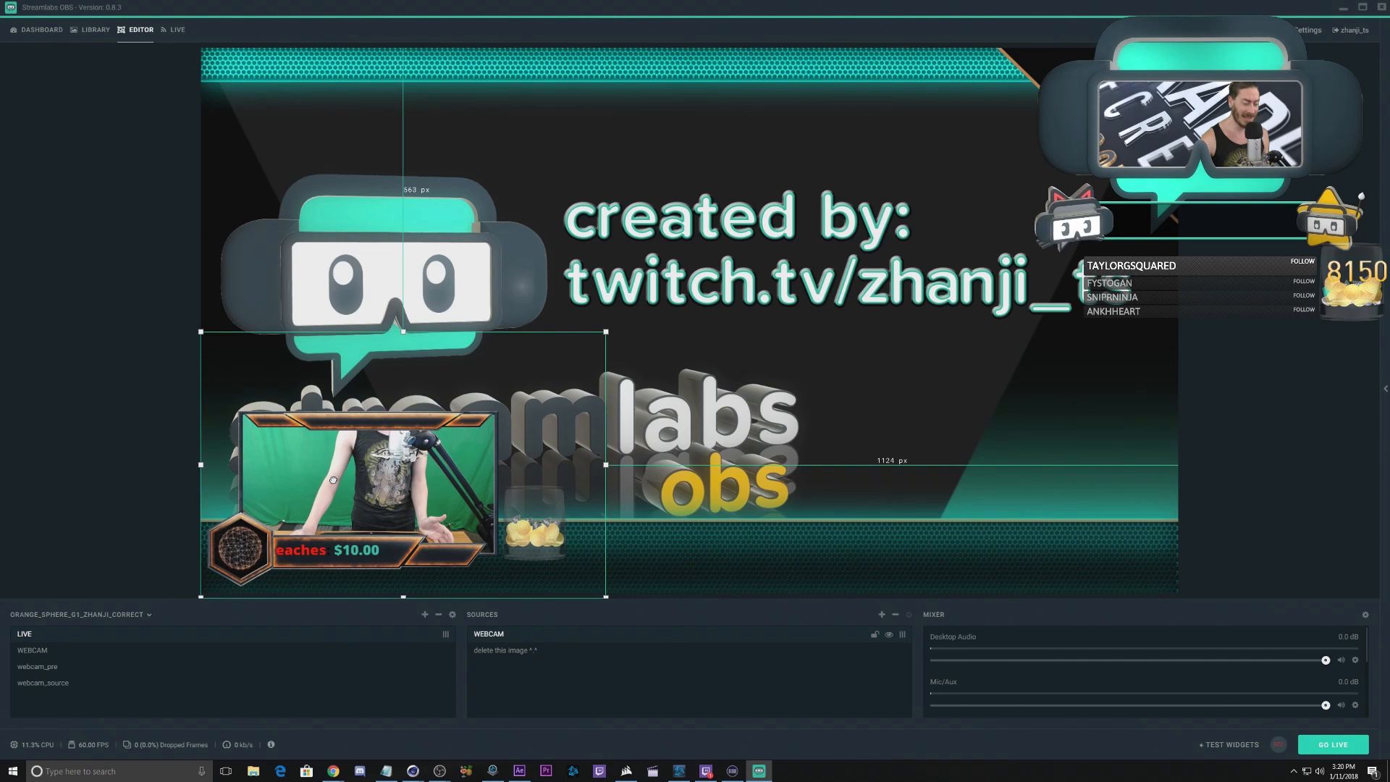
left_click_drag(332, 484, 334, 488)
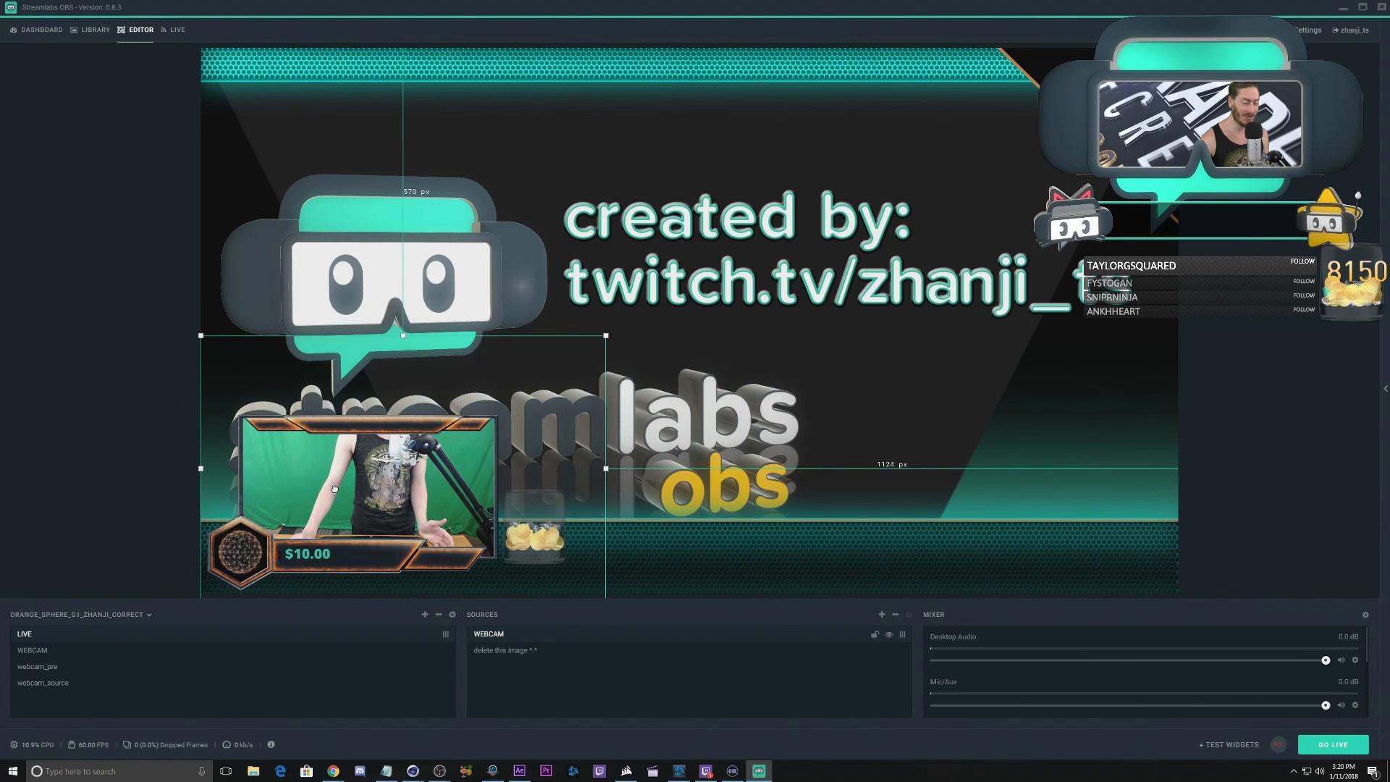
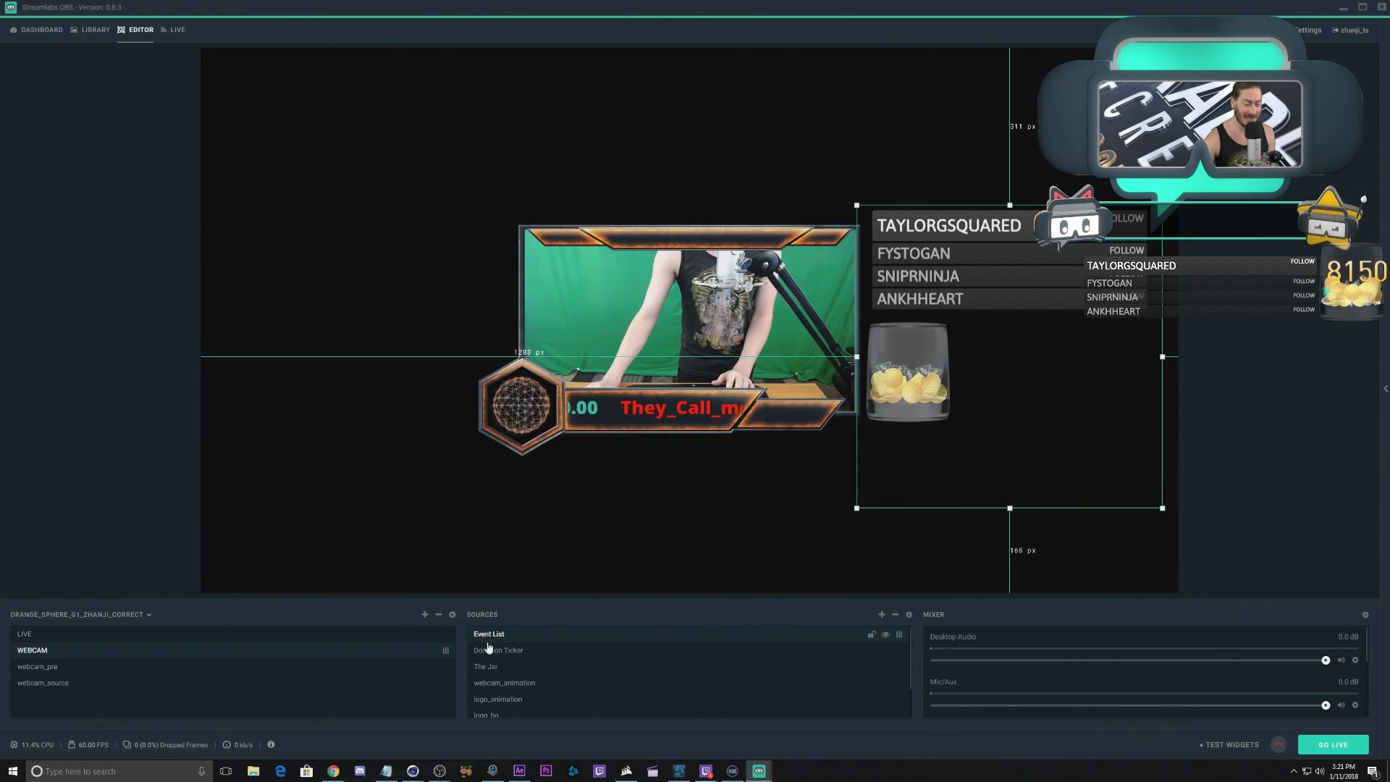
Step: Remove the Event List widget from the WEBCAM scene and return to the LIVE scene
left_click(896, 614)
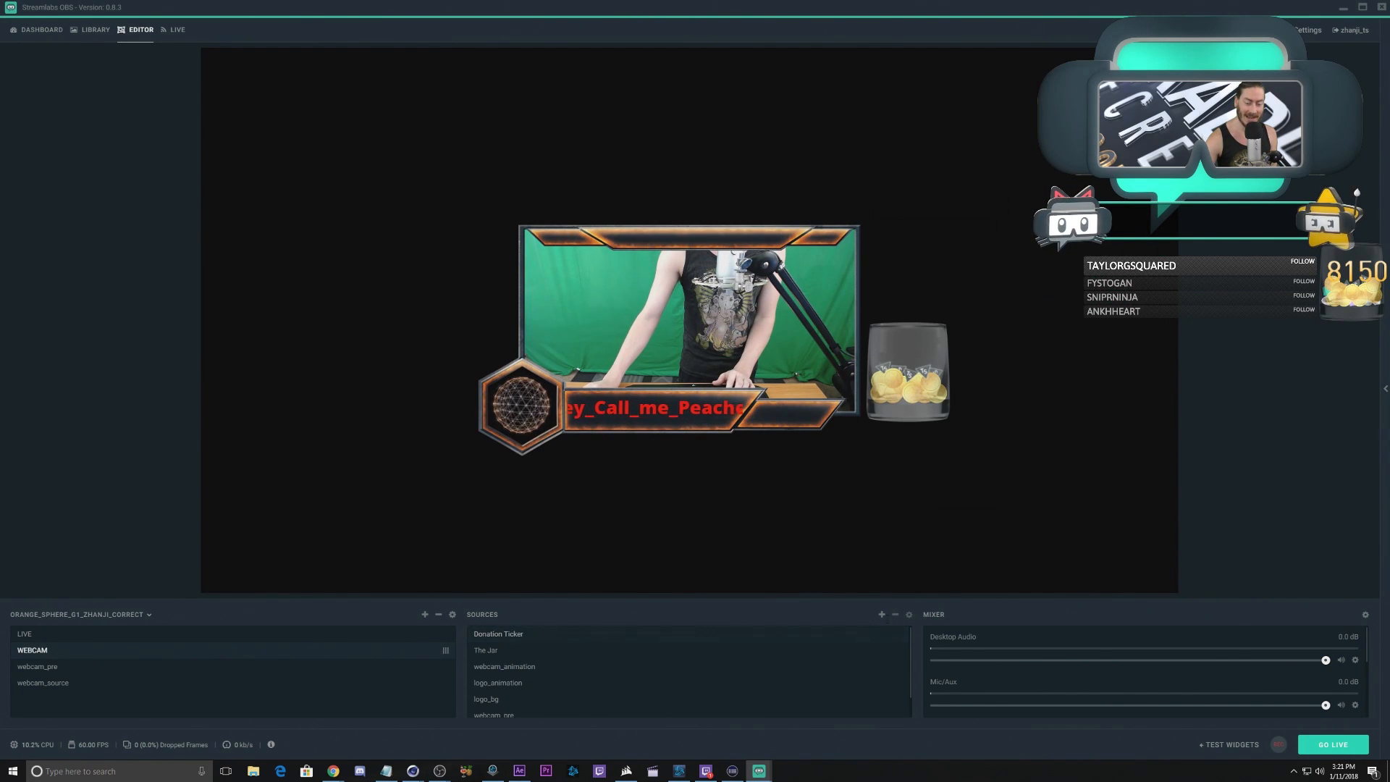
left_click(29, 634)
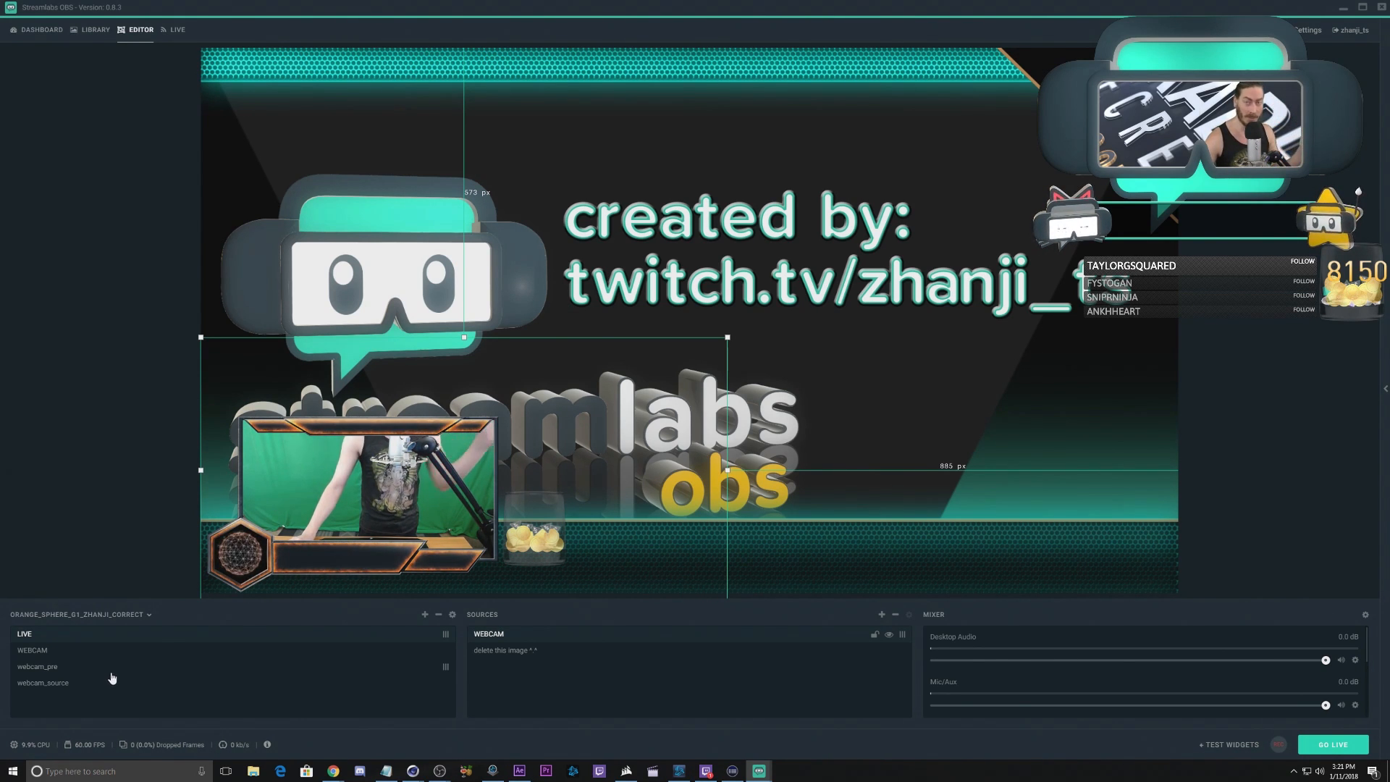
Step: Create a new scene named CHAT_BOX
left_click(424, 615)
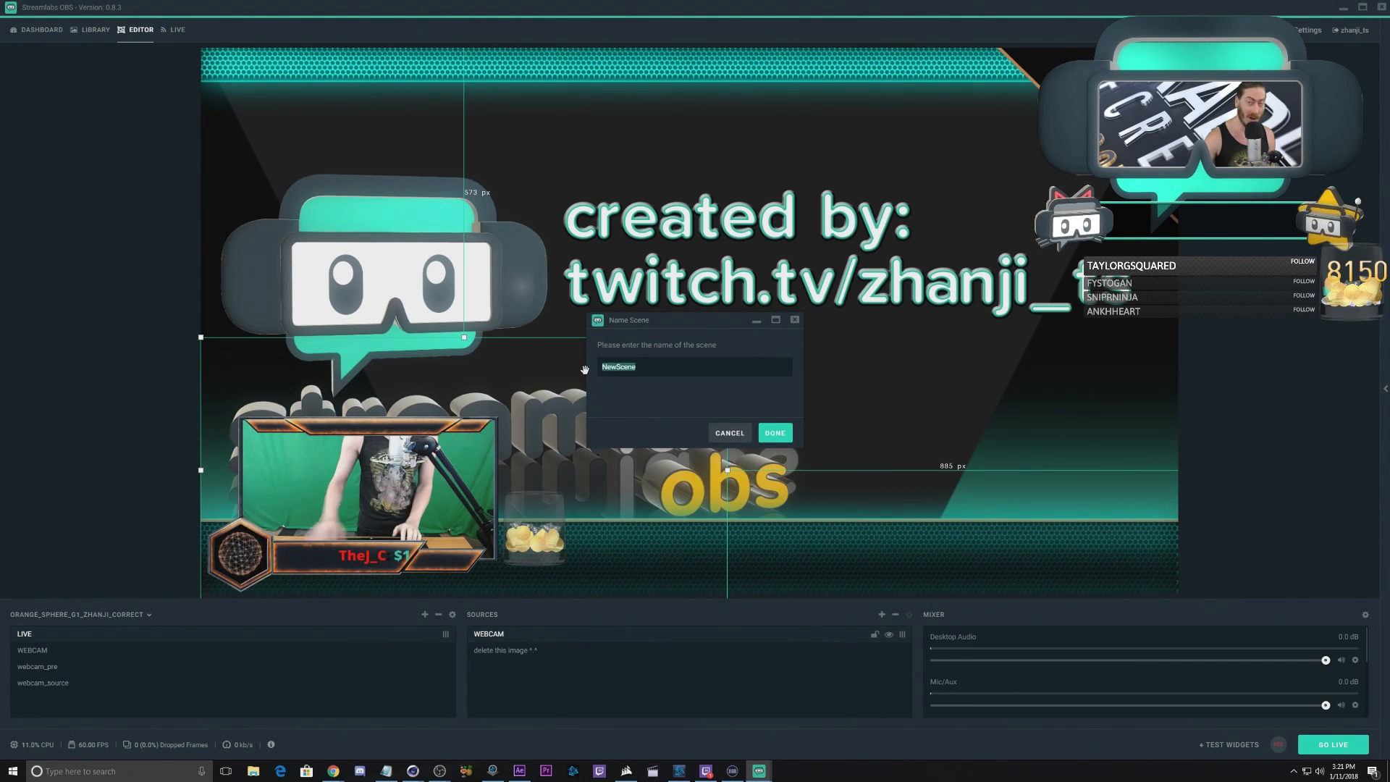
type("c")
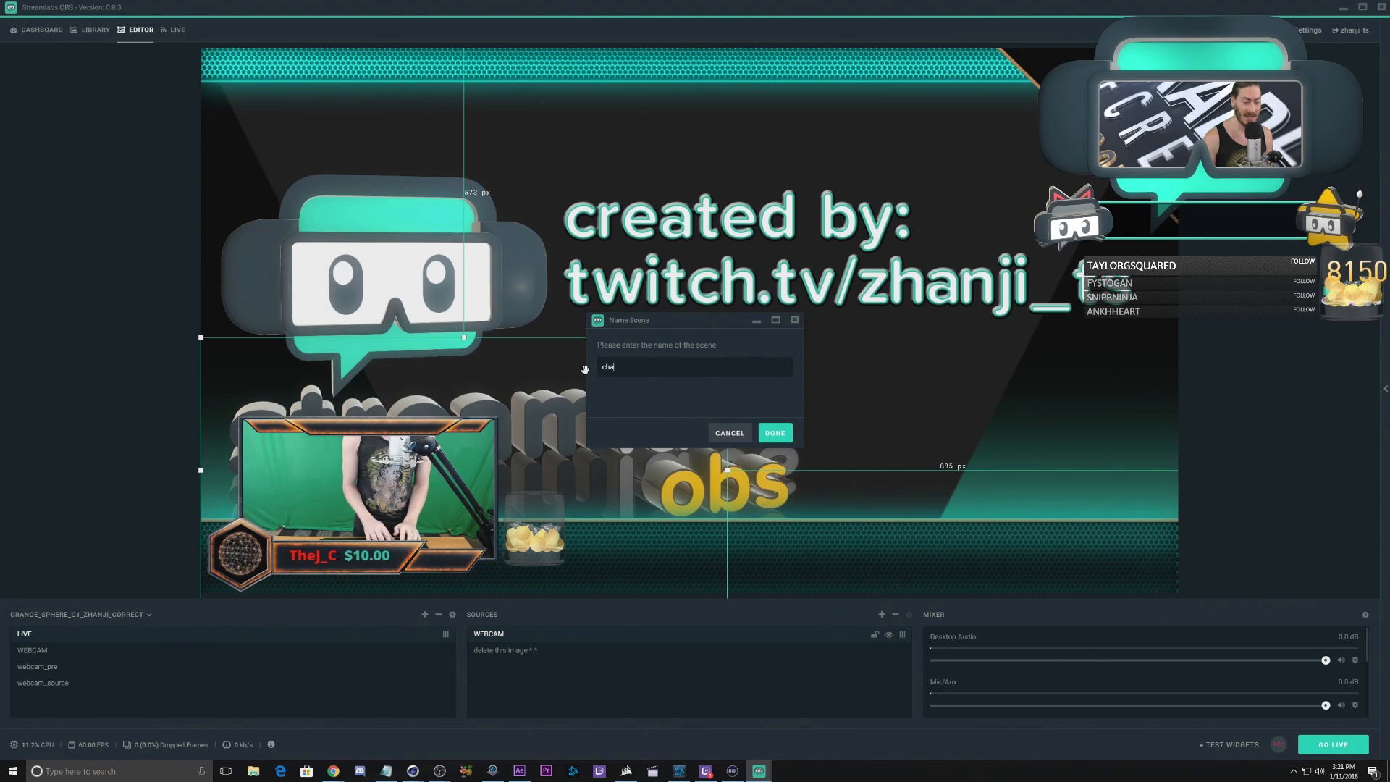
type("H")
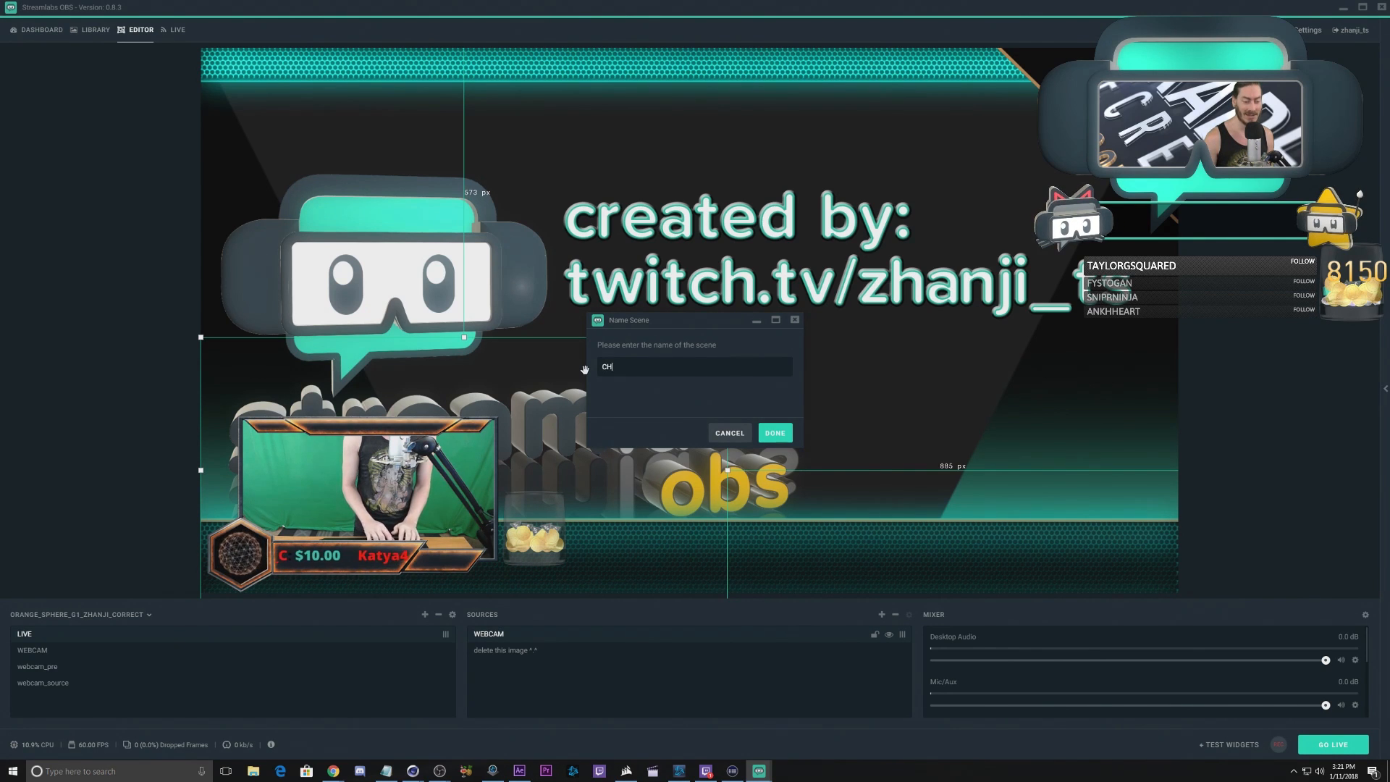
type("AT_BOX")
key("Return")
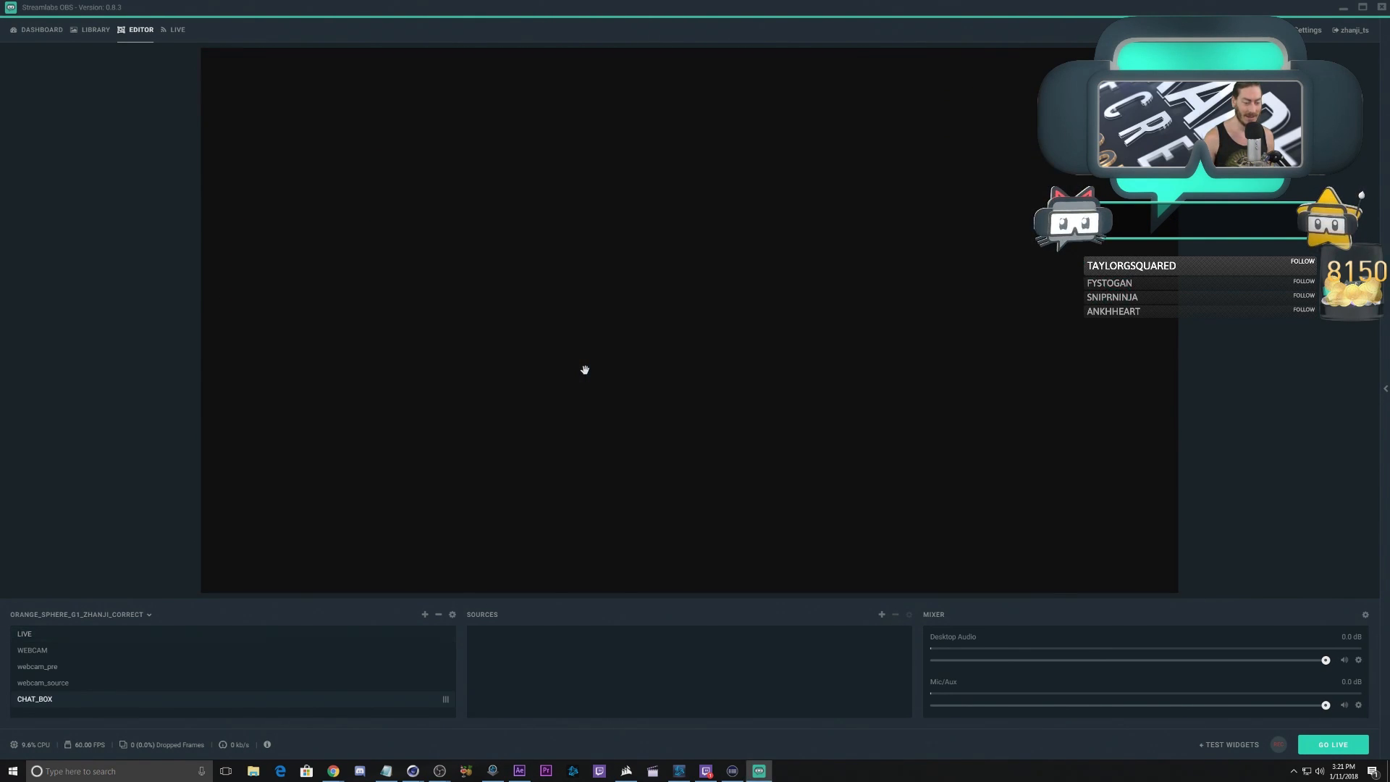
Step: Add a new Media Source named CHAT_BOX_BAMBOOZLE to the CHAT_BOX scene
left_click(881, 614)
left_click(637, 391)
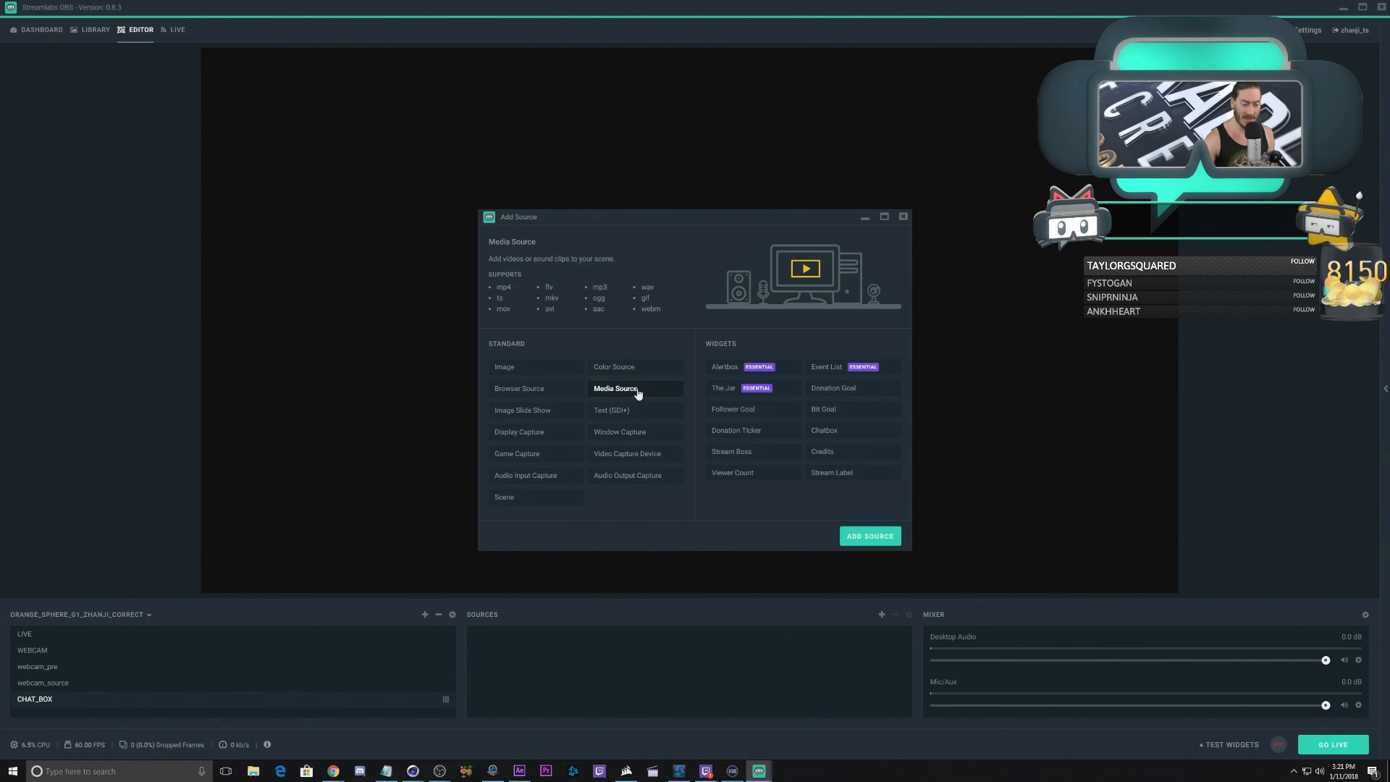
left_click(871, 534)
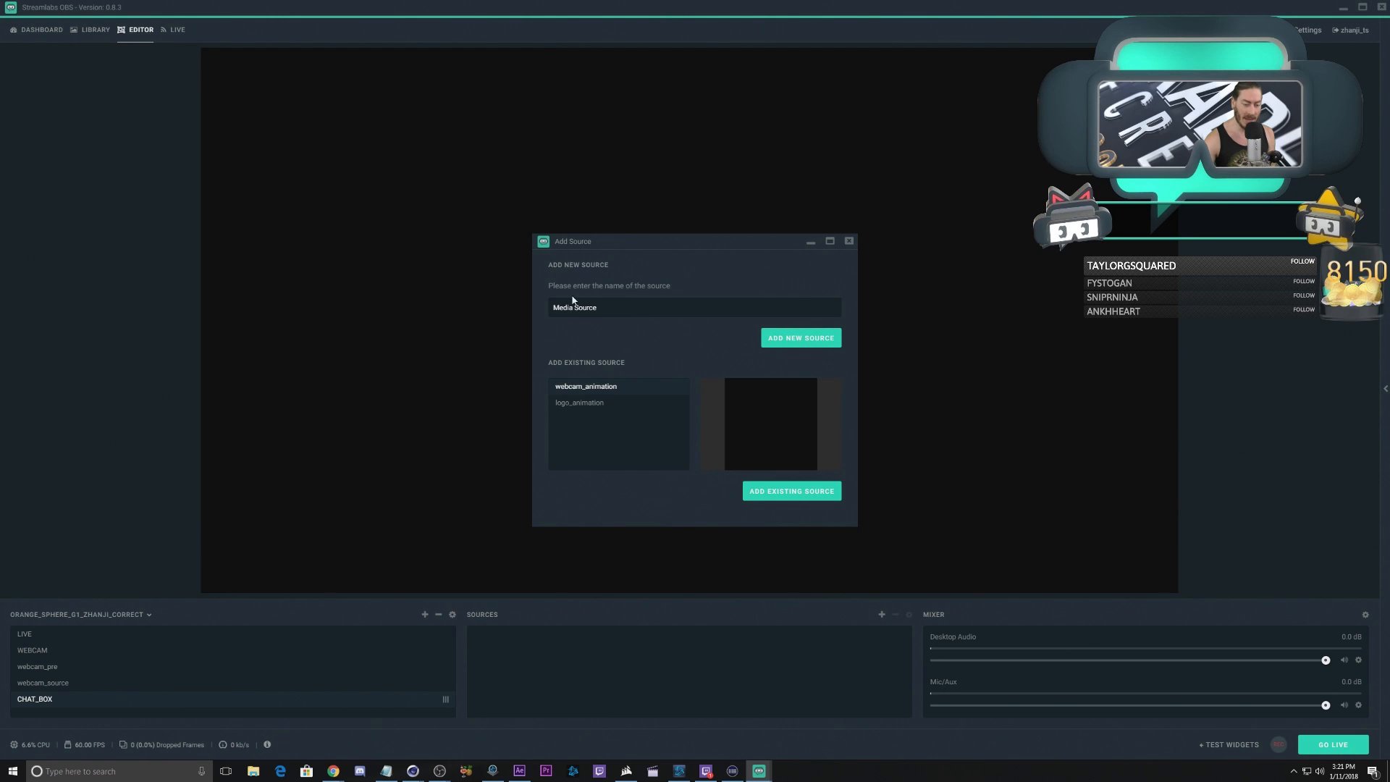
left_click_drag(610, 308, 544, 318)
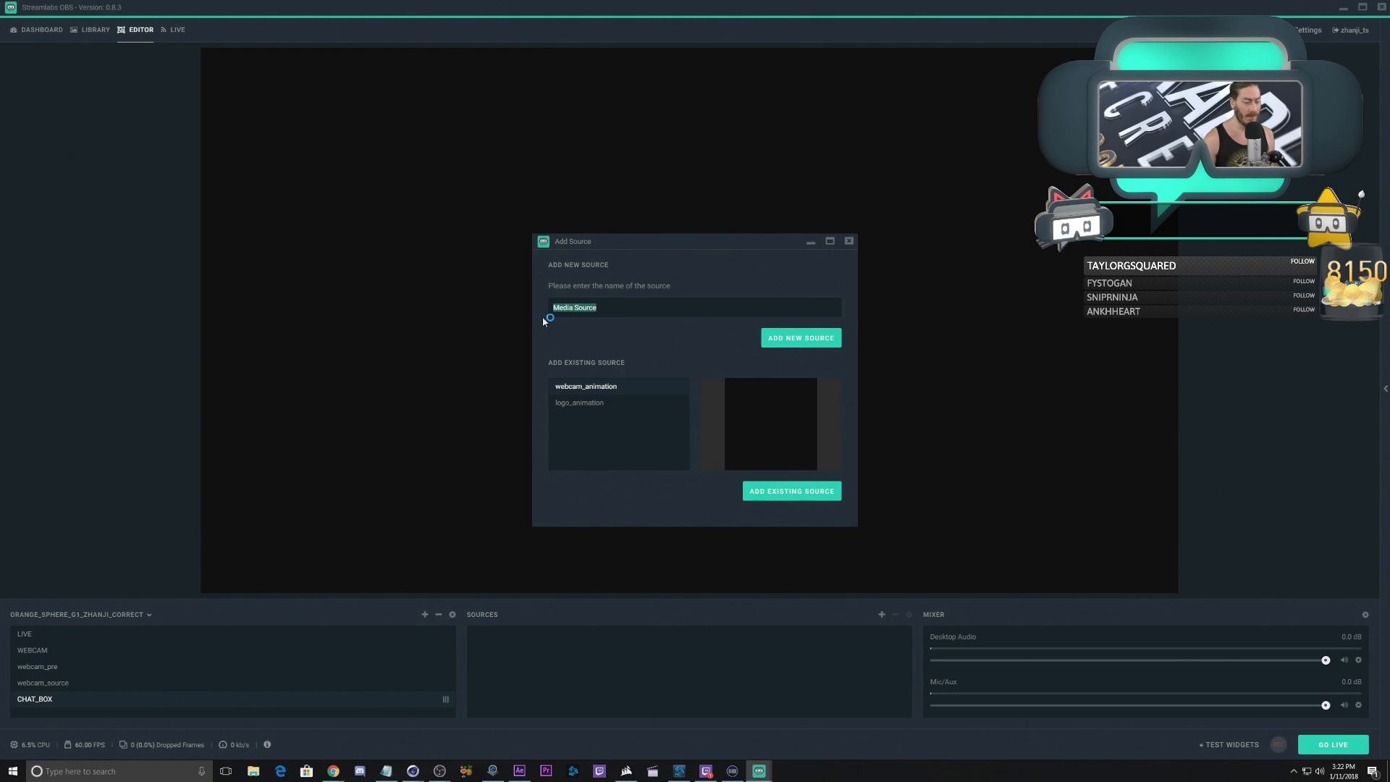
type("ch")
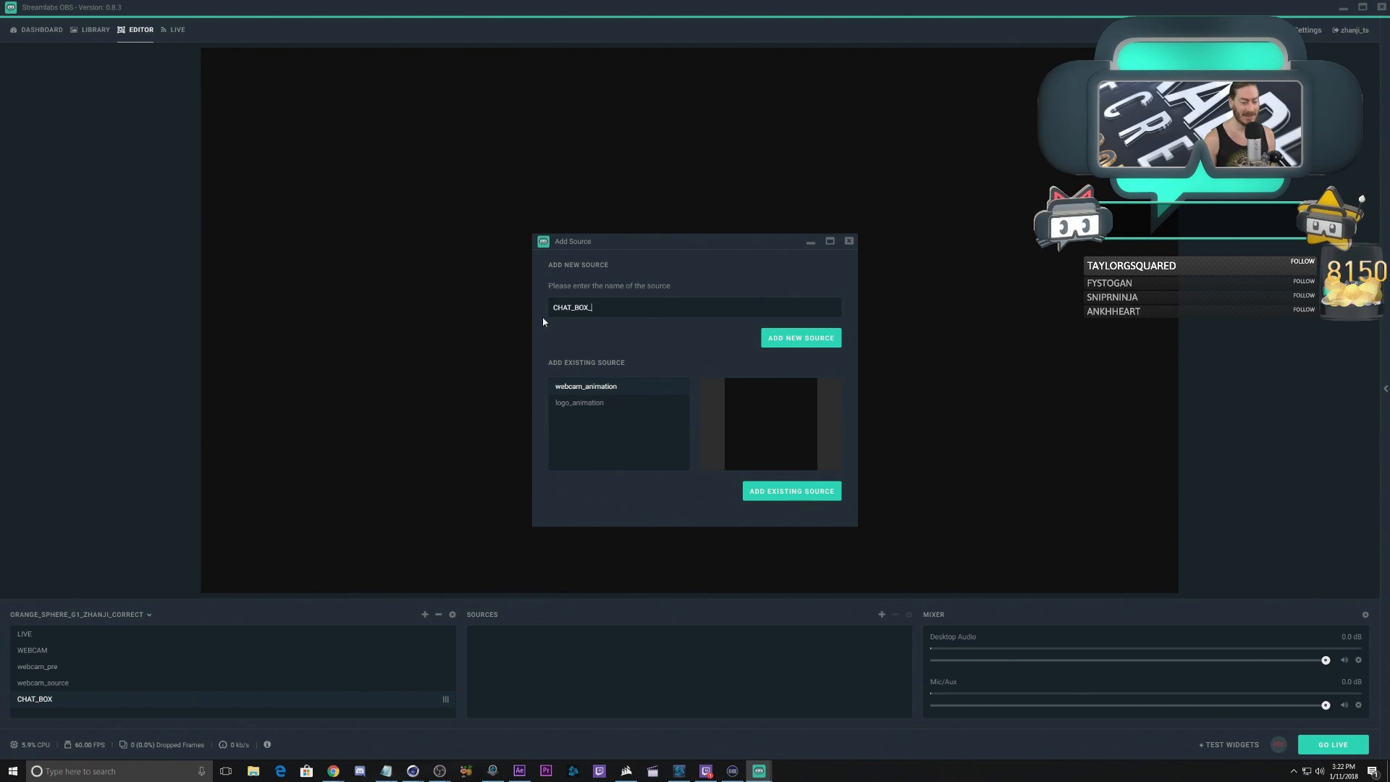
type("AT_BOX_BAMB")
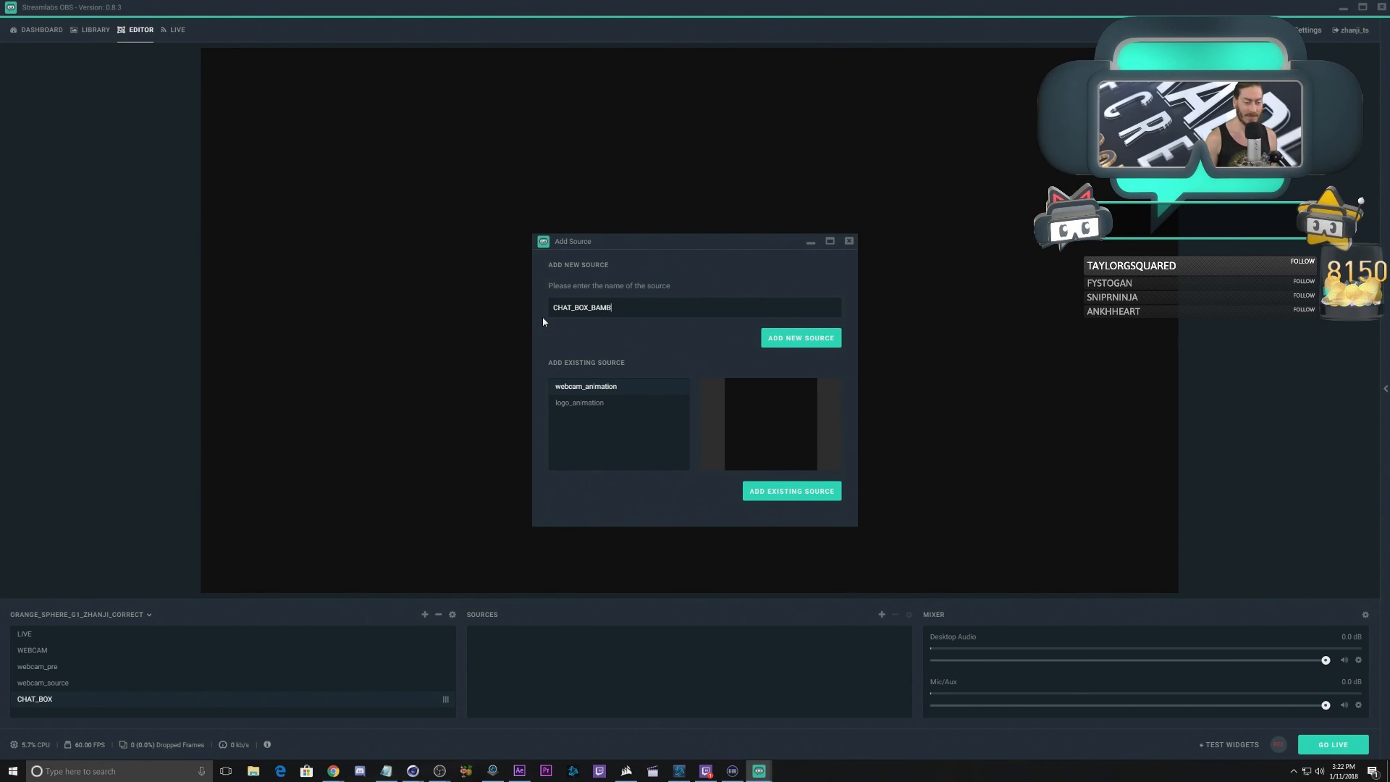
type("OOZLE")
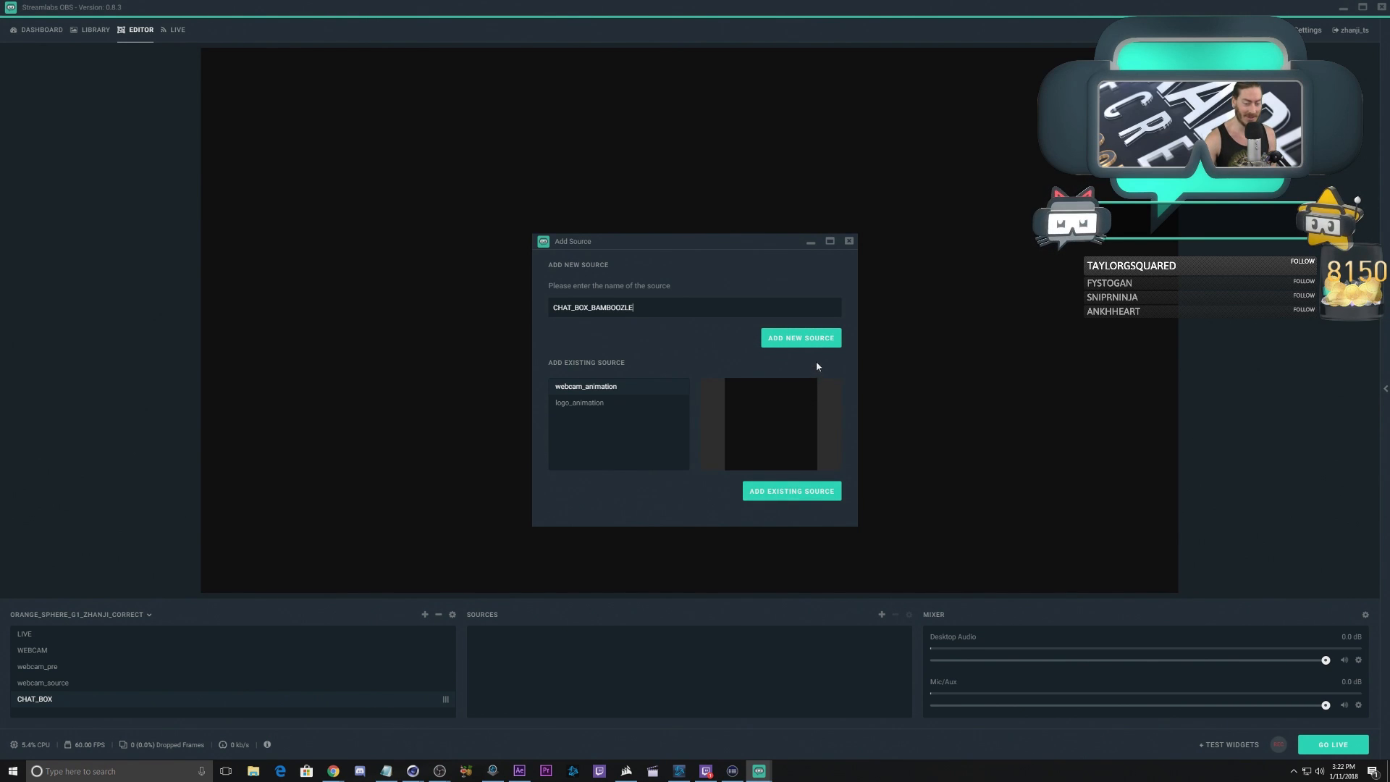
left_click(812, 339)
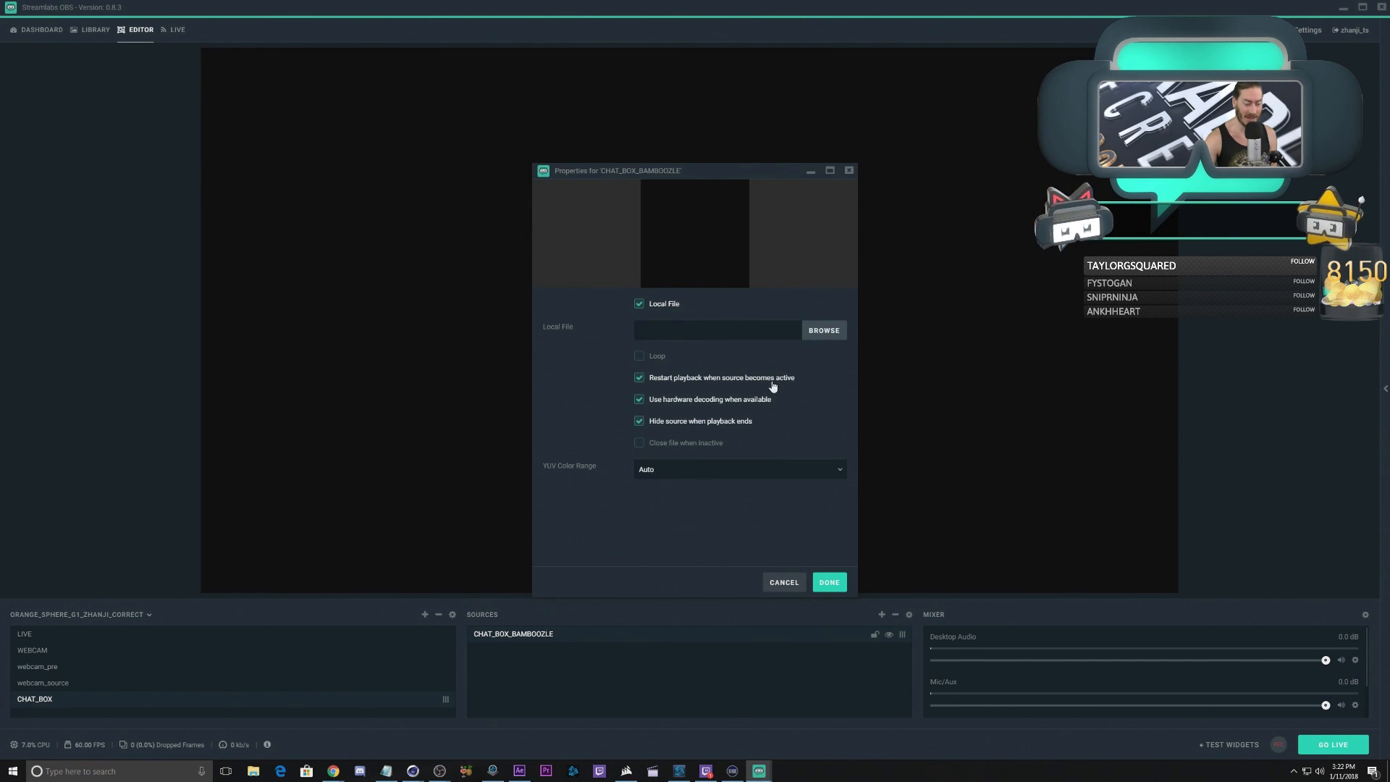
Step: Load the local file CHATBOX_fin 2_vp9_converted.webm into the media source with Loop enabled and accept its properties
left_click(807, 331)
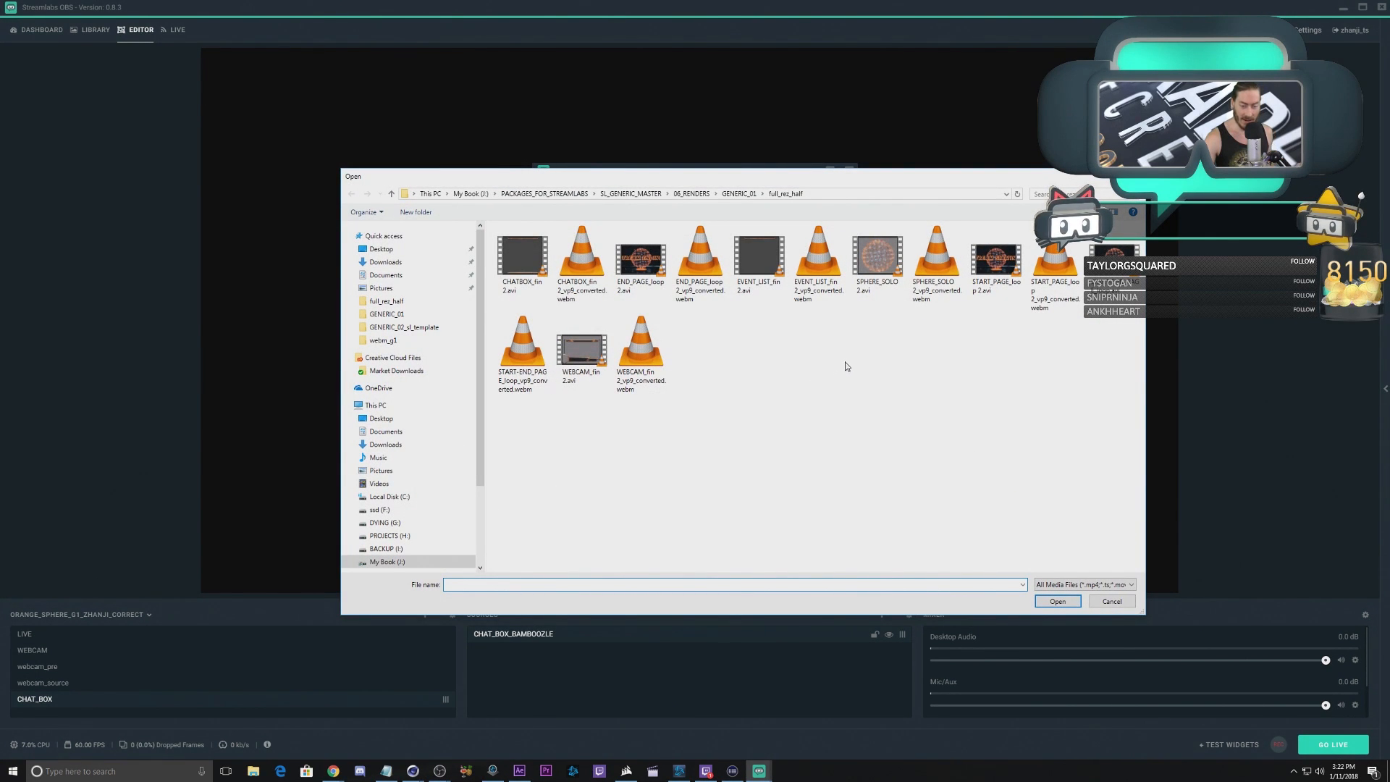
left_click(579, 256)
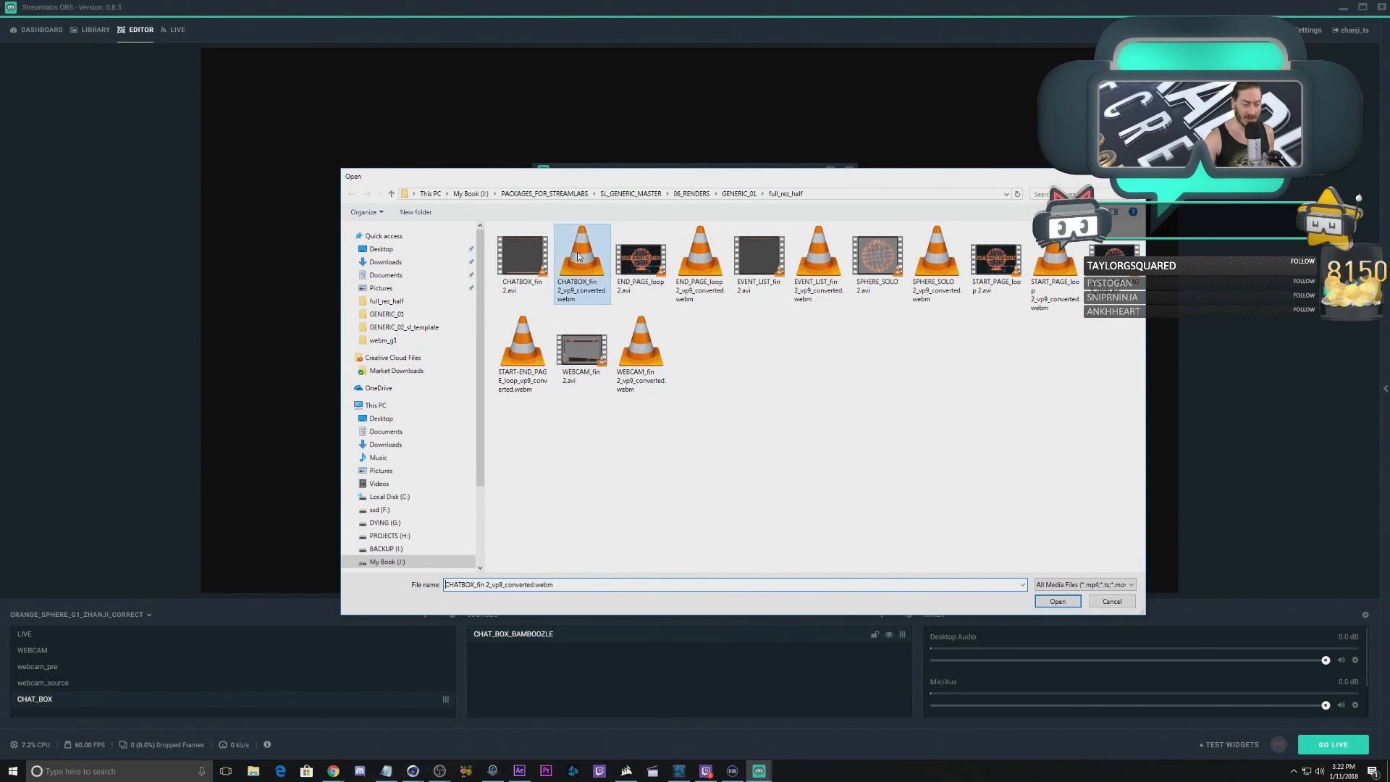
double_click(579, 256)
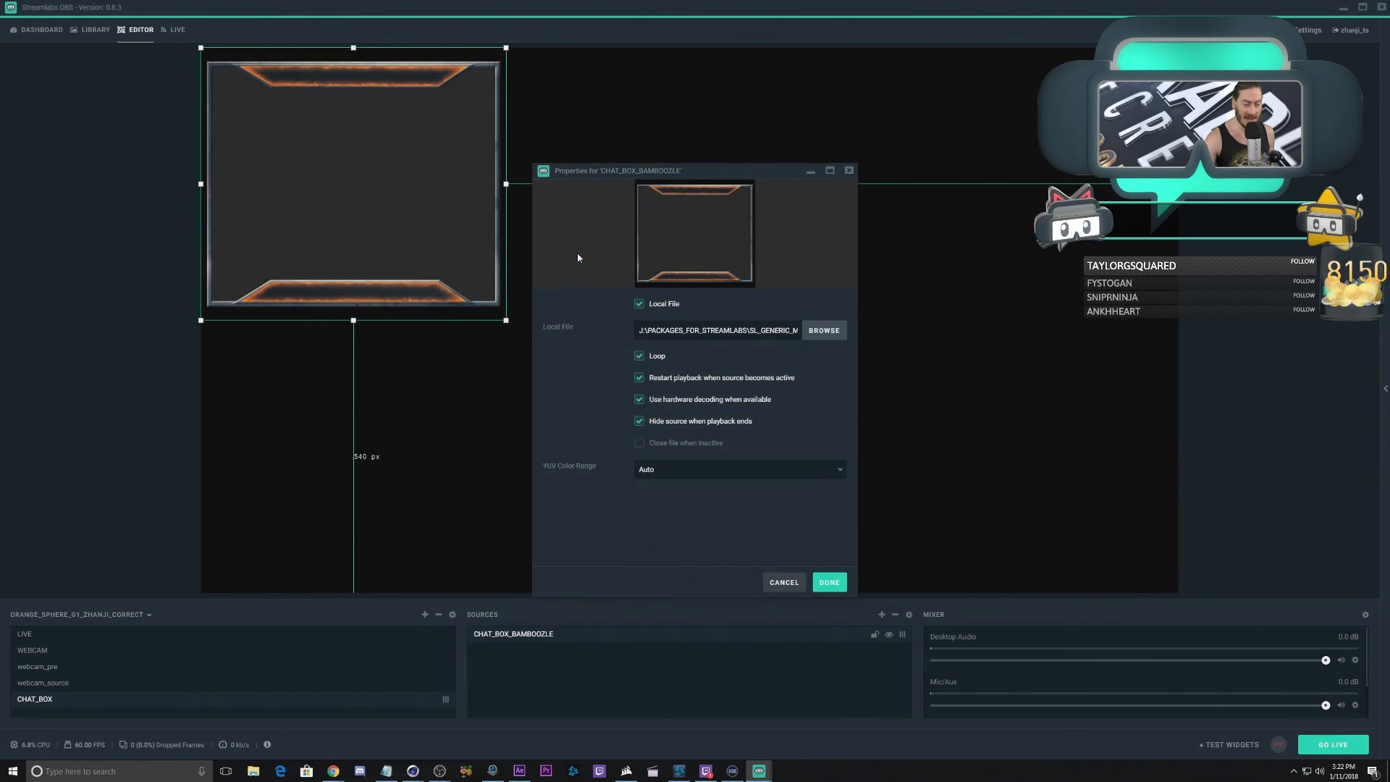
left_click(828, 581)
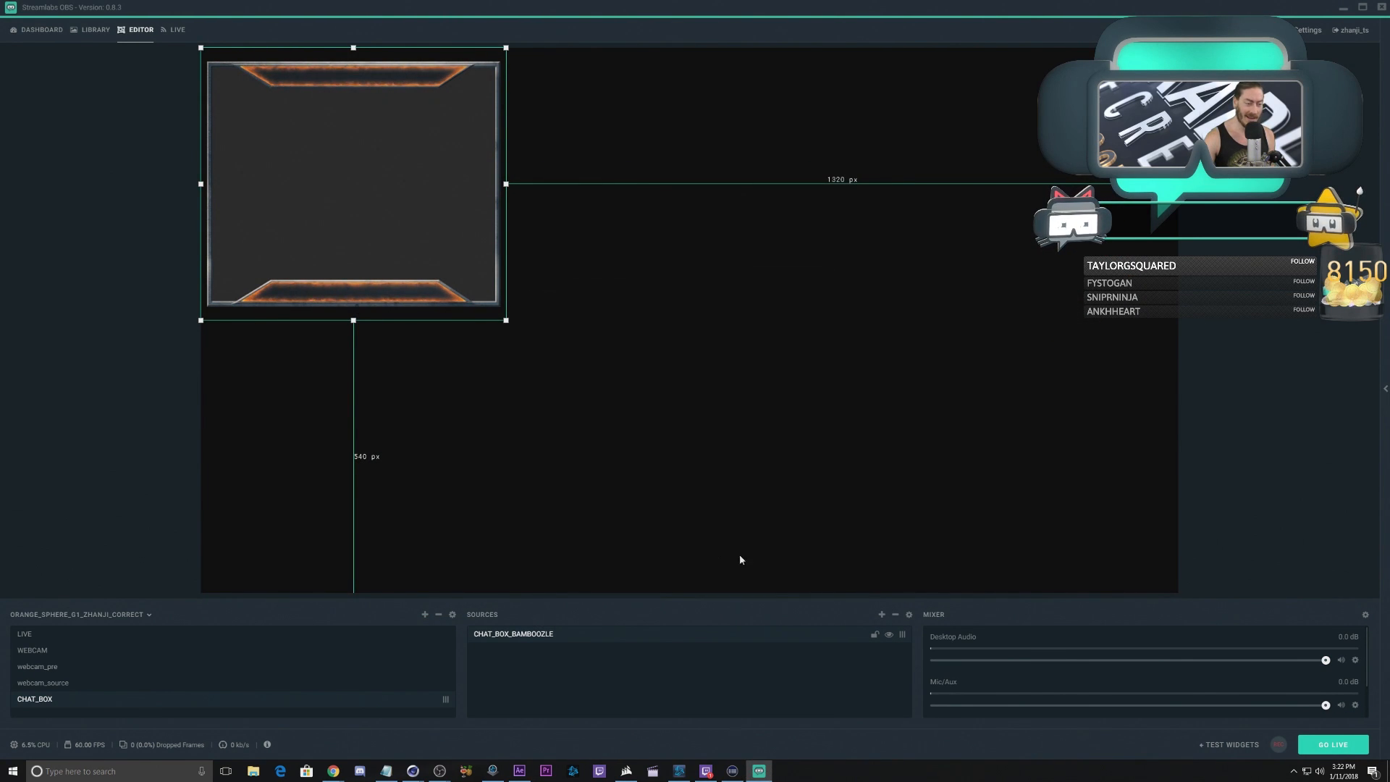
Step: Center the CHAT_BOX_BAMBOOZLE frame on the screen
right_click(382, 215)
mouse_move(434, 292)
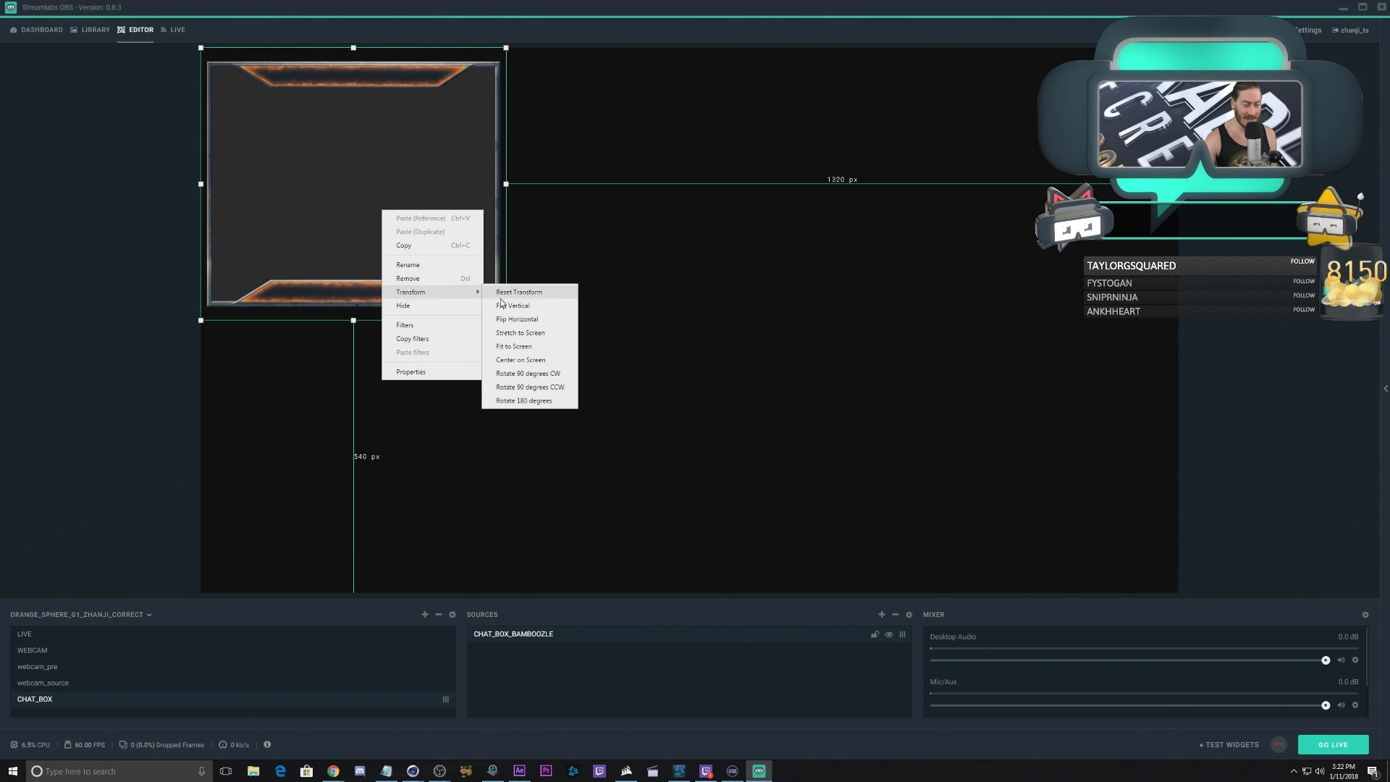
left_click(519, 359)
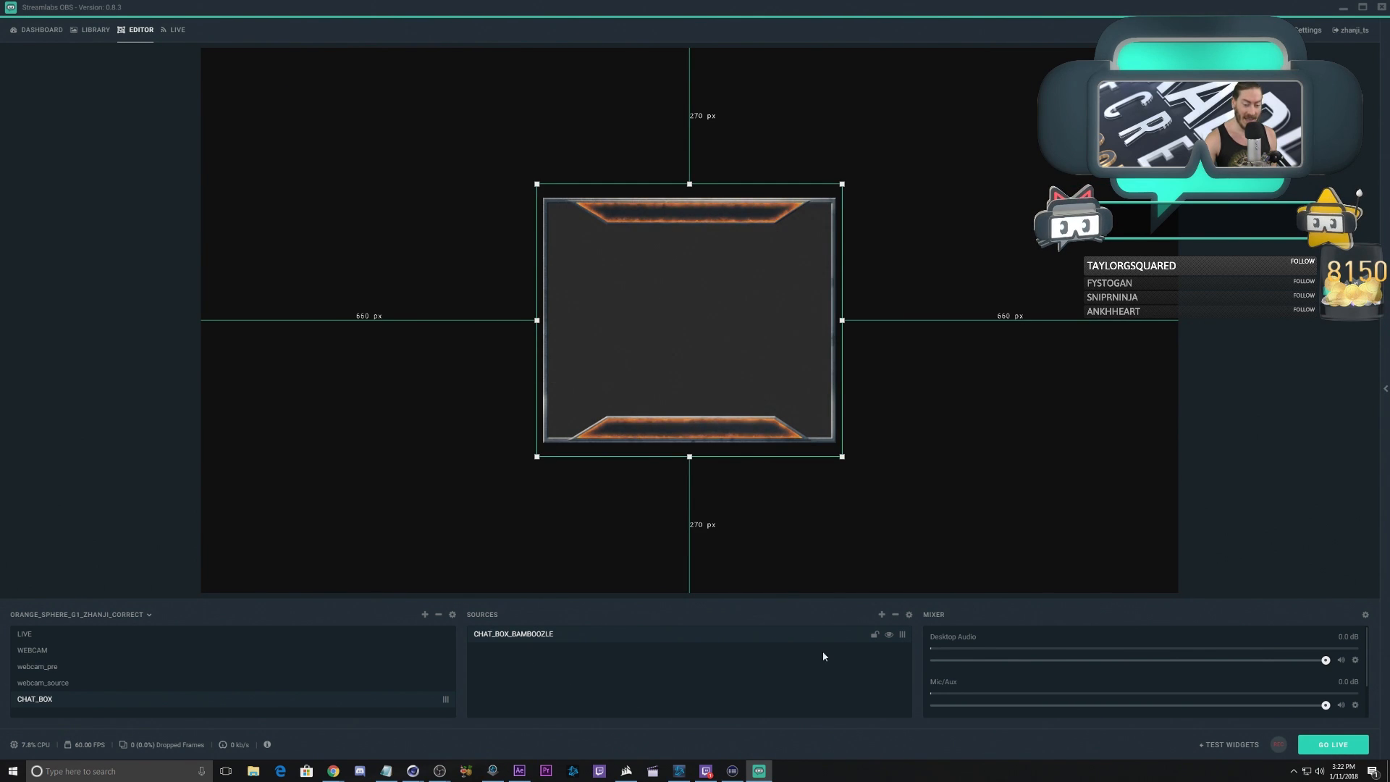
Step: Add a Chatbox widget named Chat Box_WIDGET to the CHAT_BOX scene, keeping its default properties
left_click(883, 618)
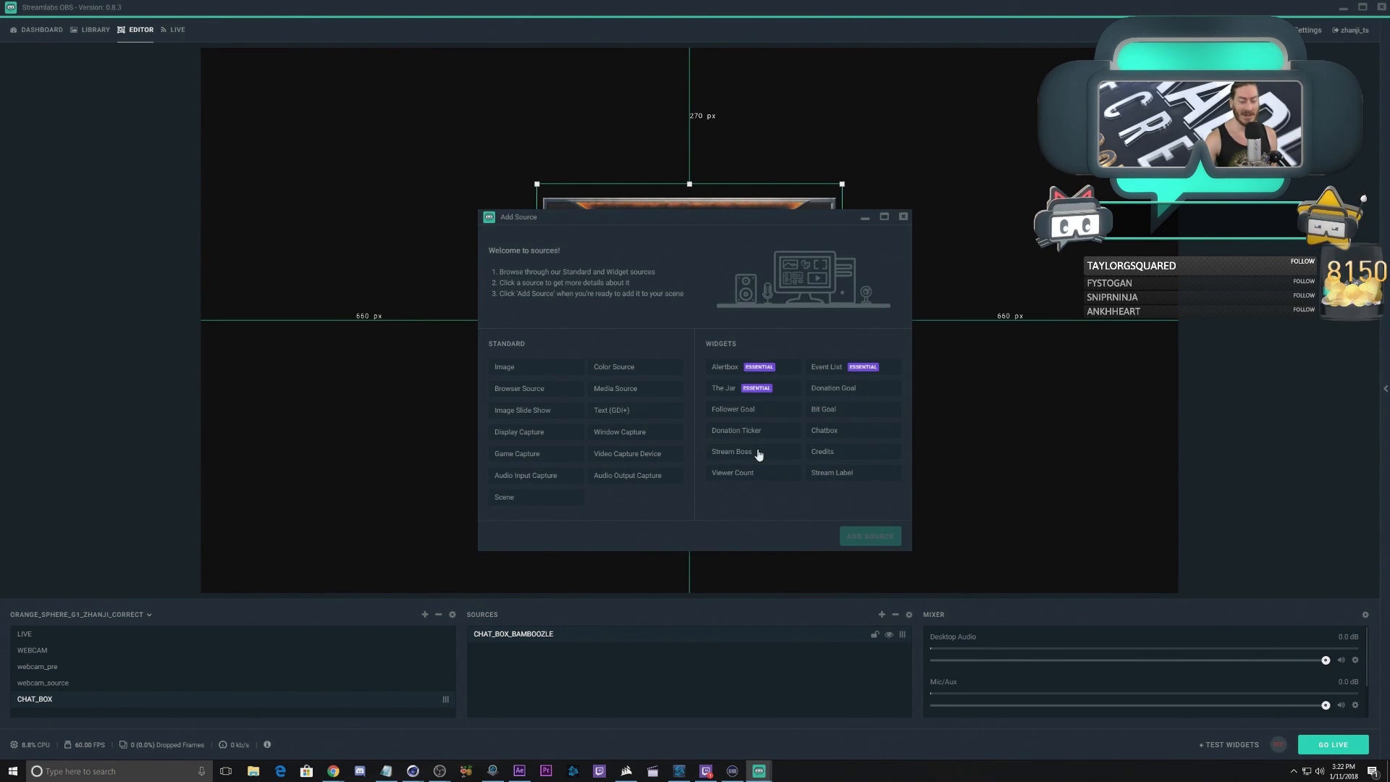
left_click(839, 432)
left_click(863, 535)
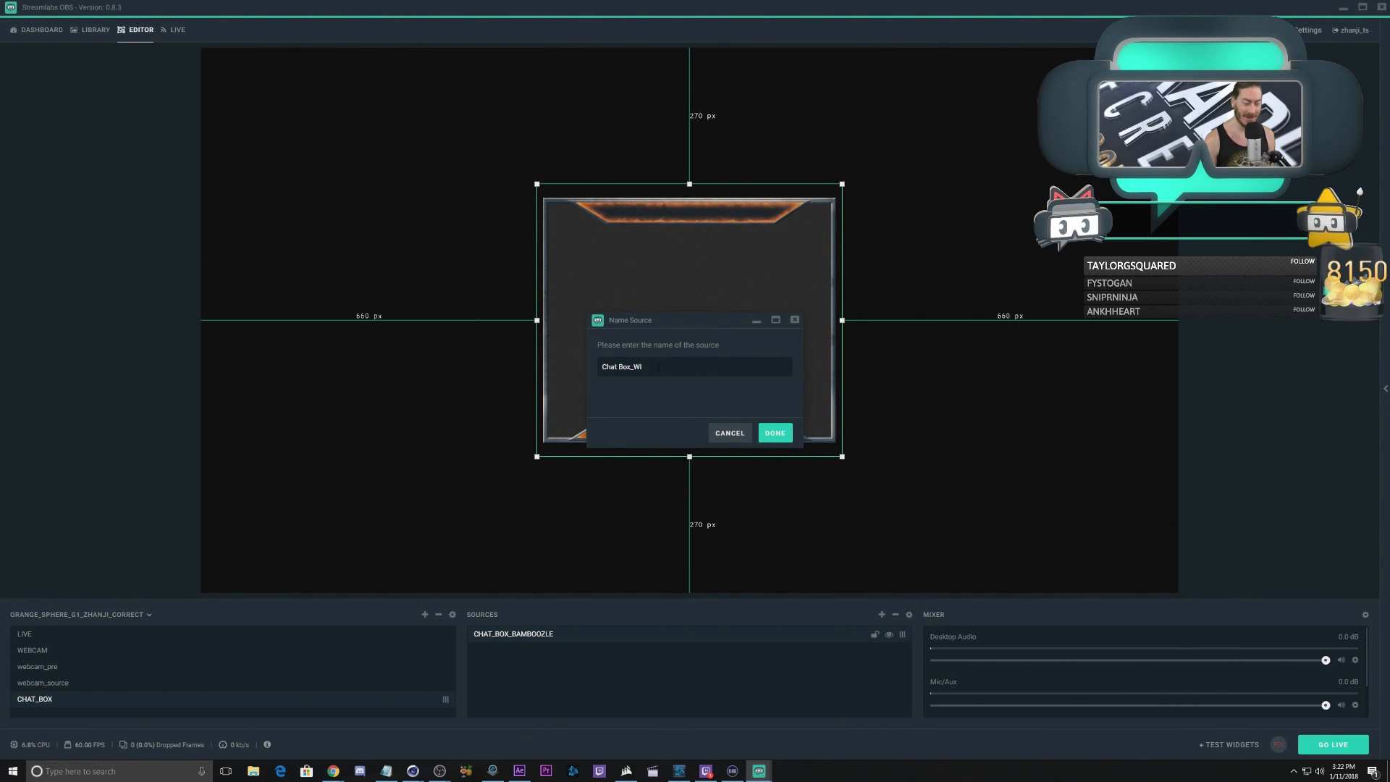
type("_WIDGET")
key("Return")
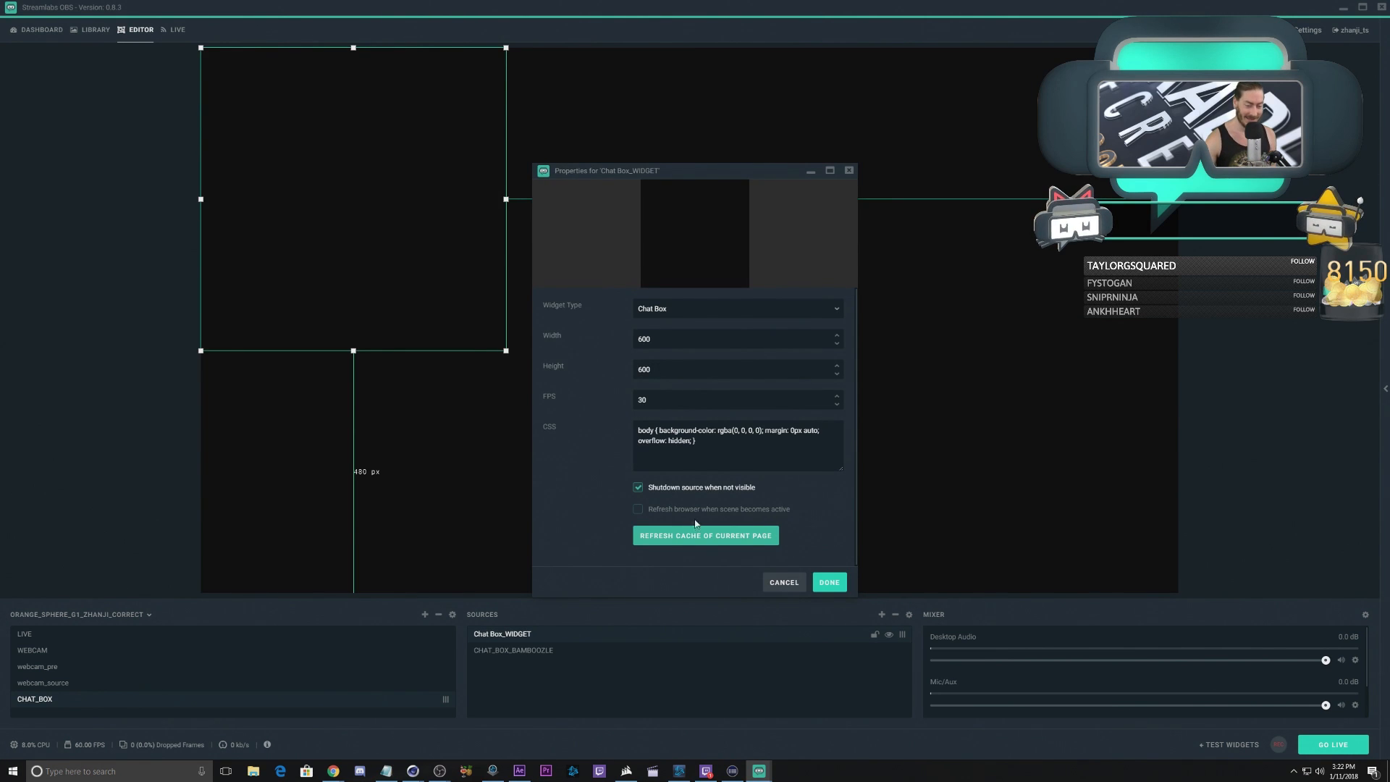
left_click(830, 582)
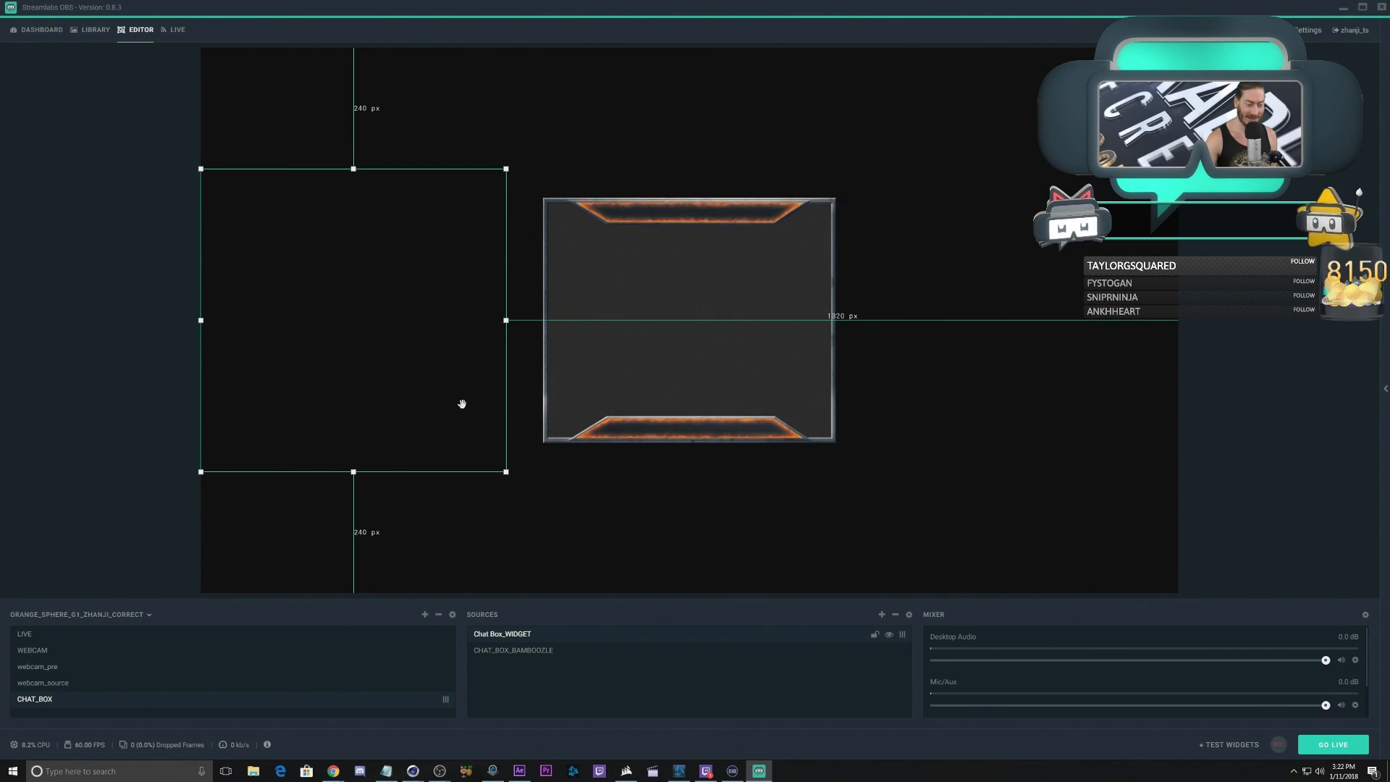
Step: Center the Chat Box_WIDGET on the screen over the frame
right_click(356, 342)
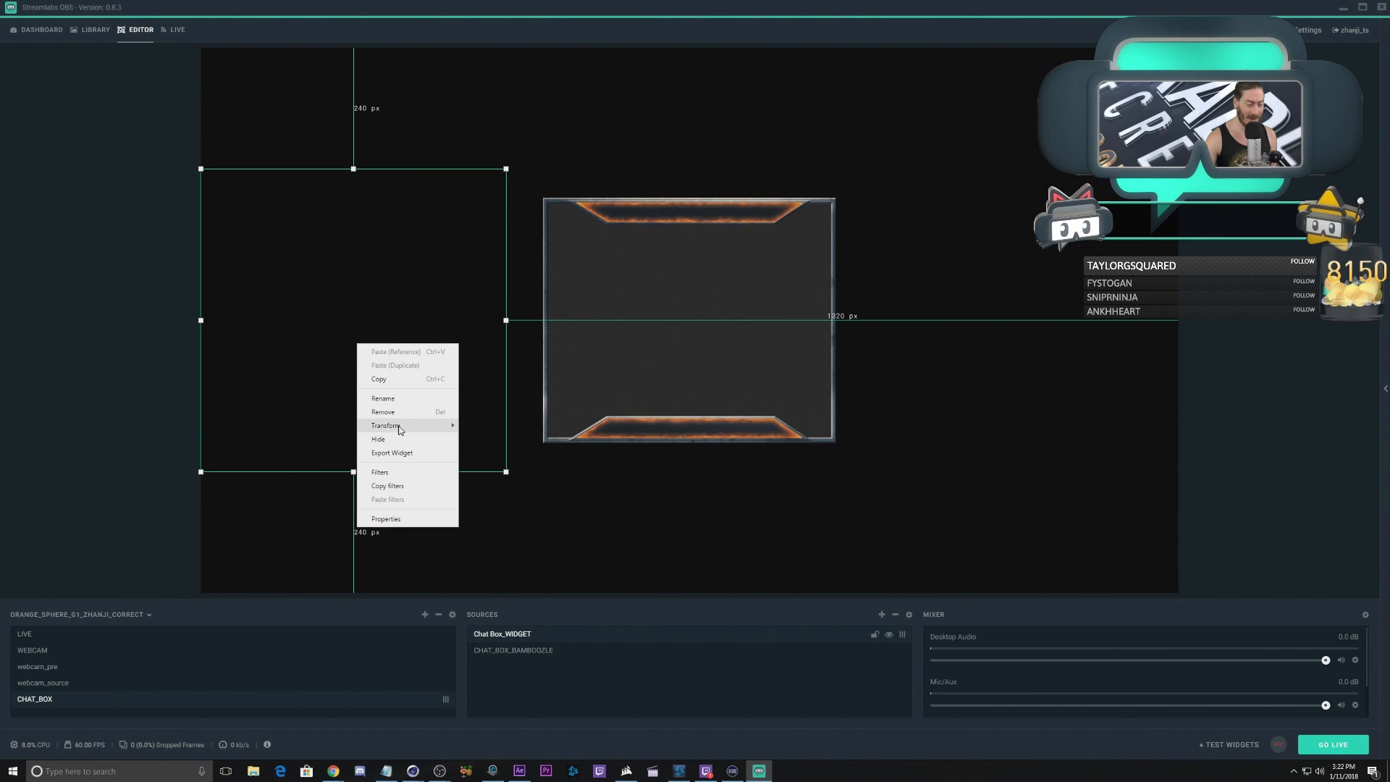
mouse_move(402, 428)
left_click(500, 493)
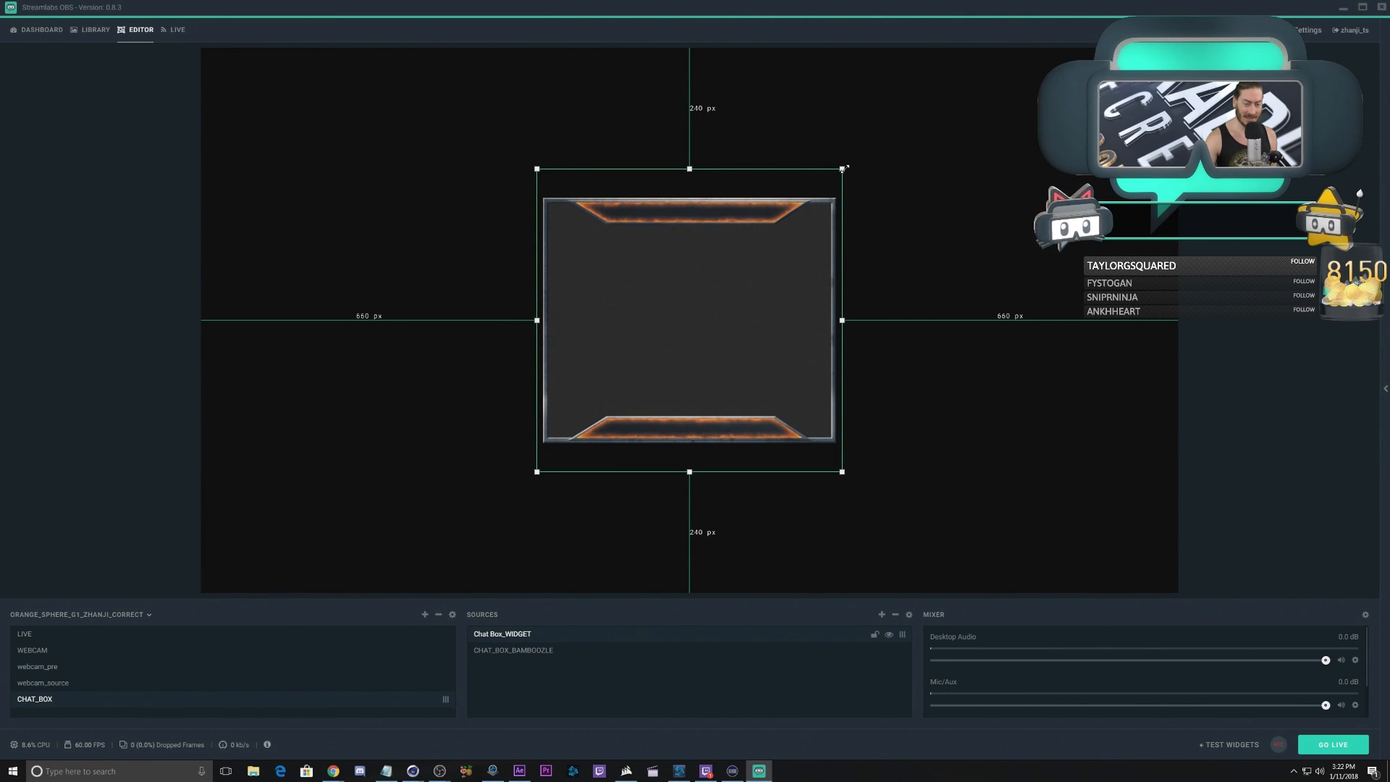
Step: Scale the Chat Box_WIDGET down to fit between the frame's orange bars, about 347 px from the canvas top and 349 px from the bottom
left_click_drag(844, 167, 826, 201)
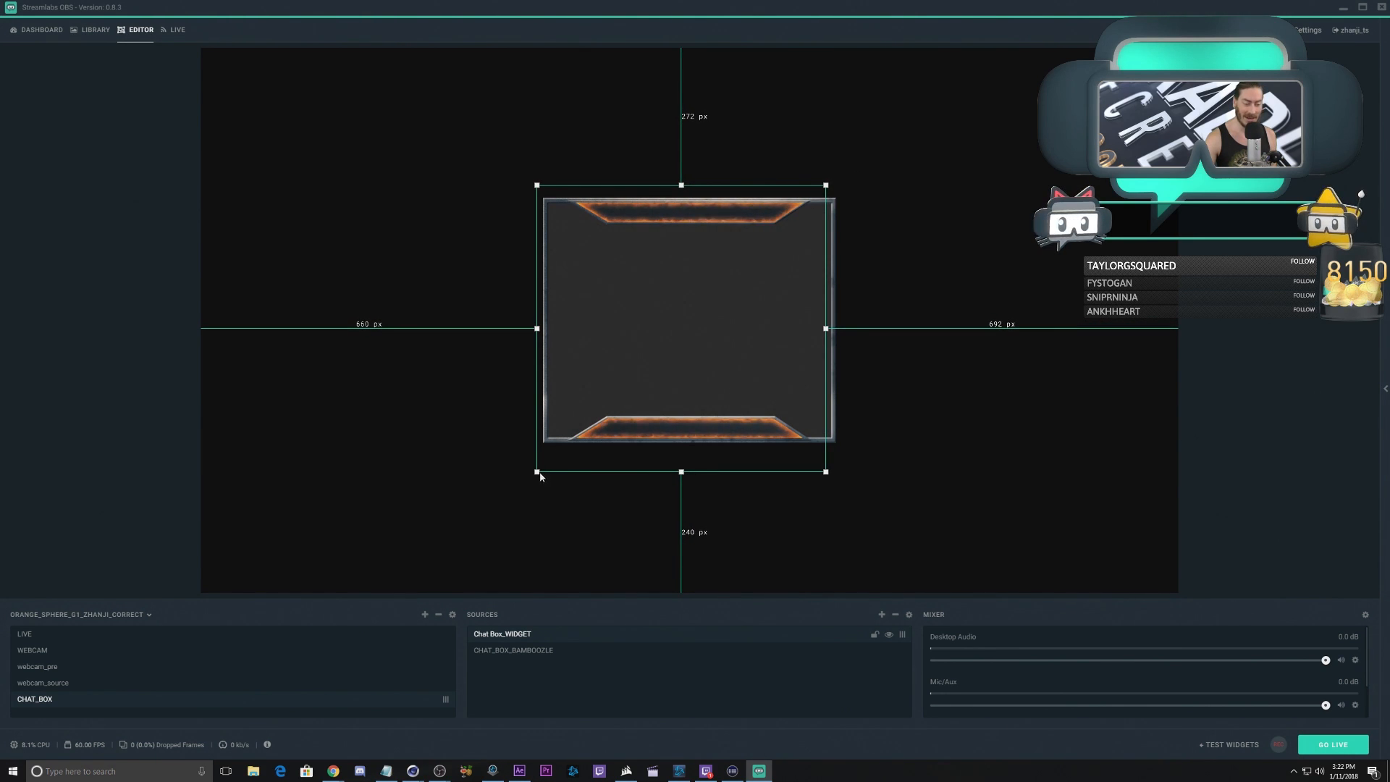
left_click_drag(540, 476, 586, 432)
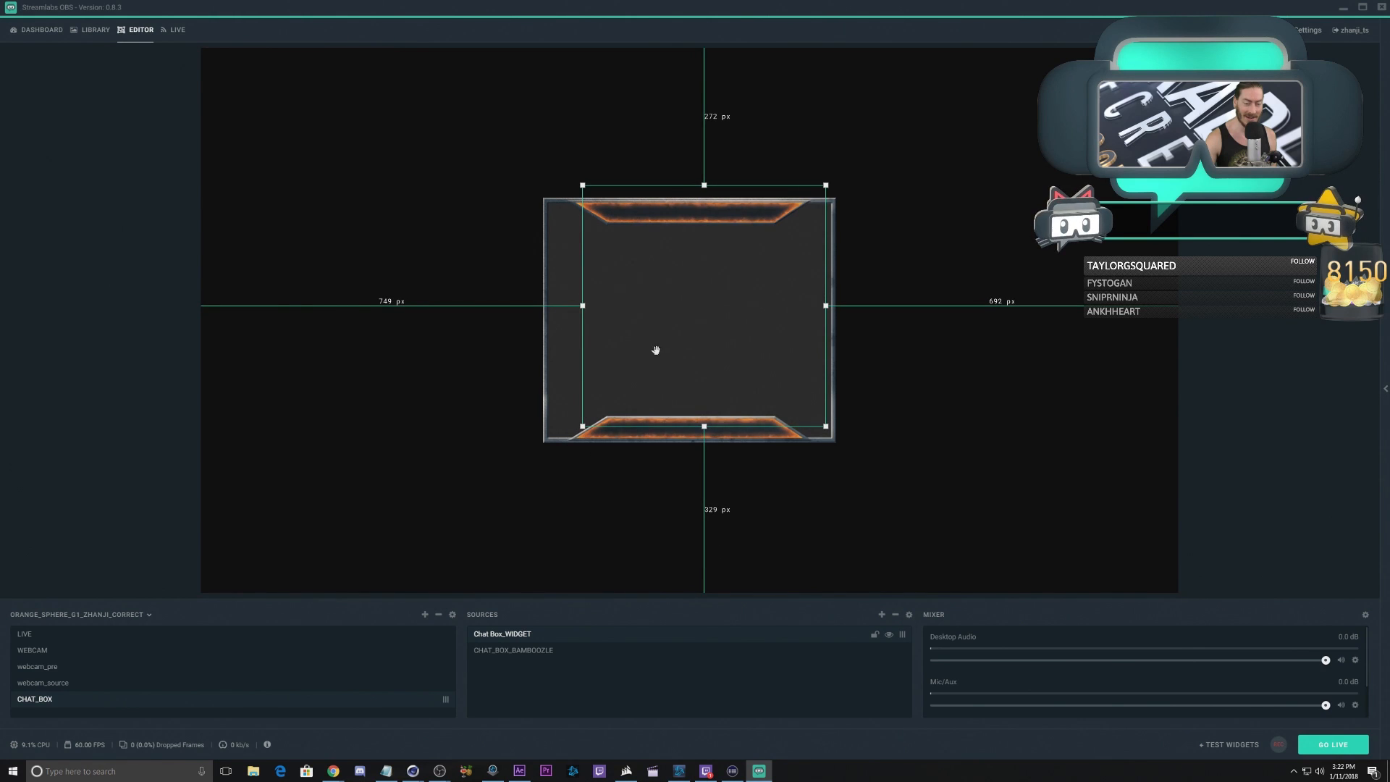
left_click_drag(826, 186, 789, 253)
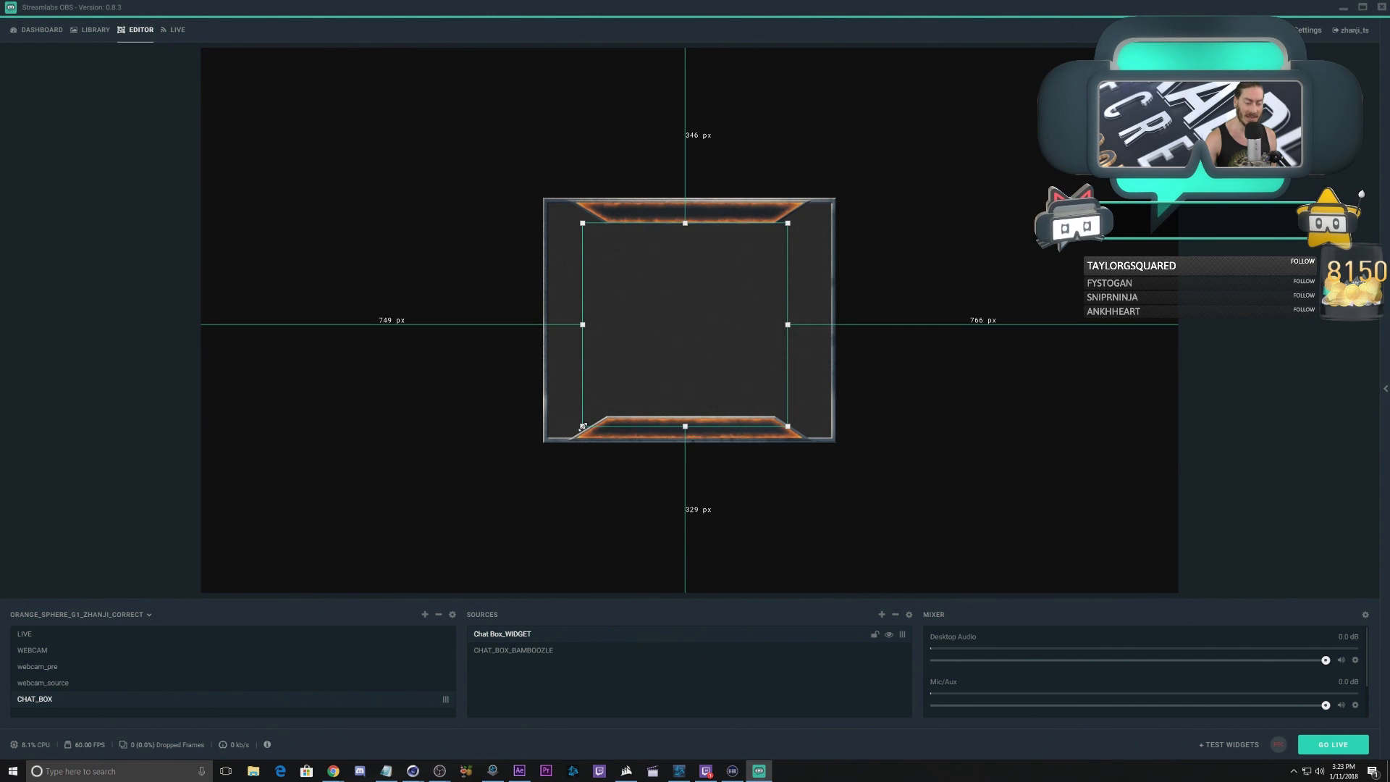
left_click_drag(583, 426, 592, 416)
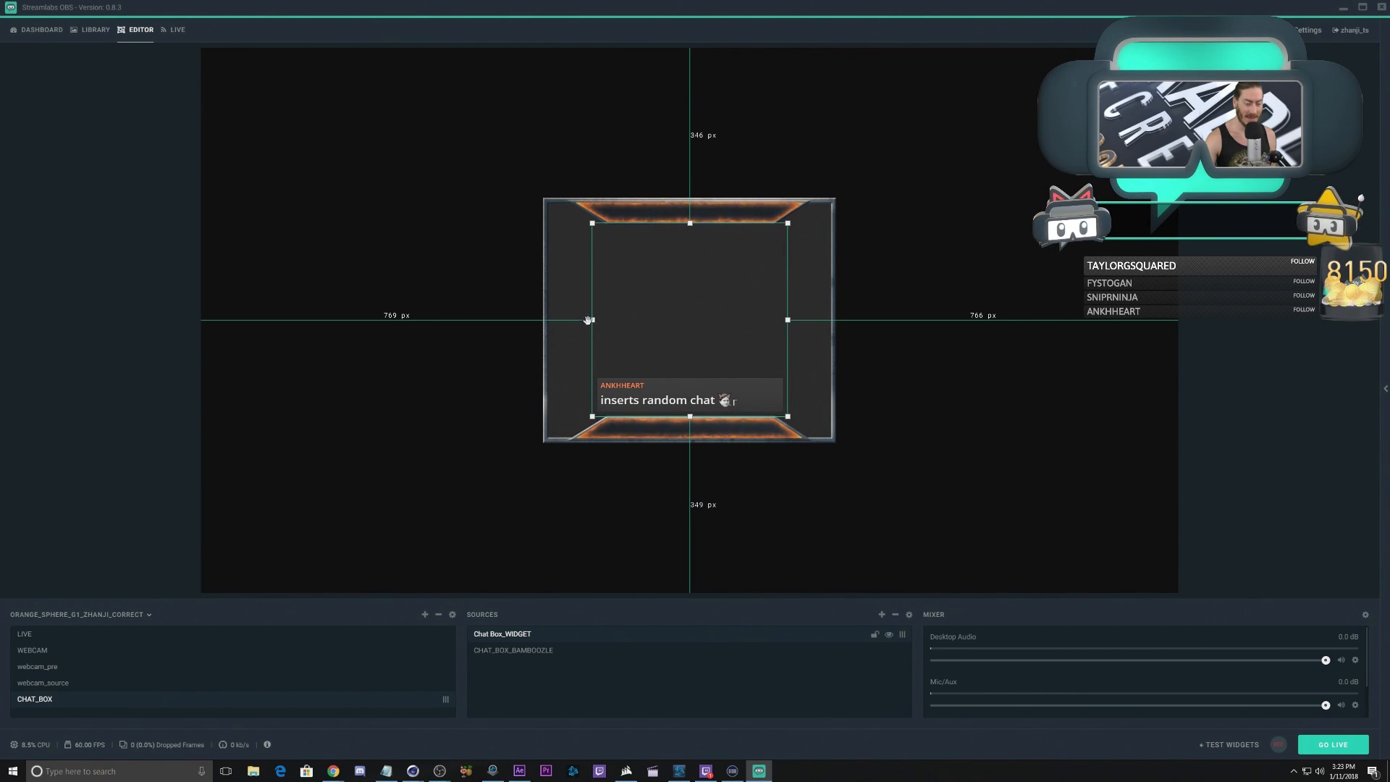
left_click_drag(593, 319, 592, 320)
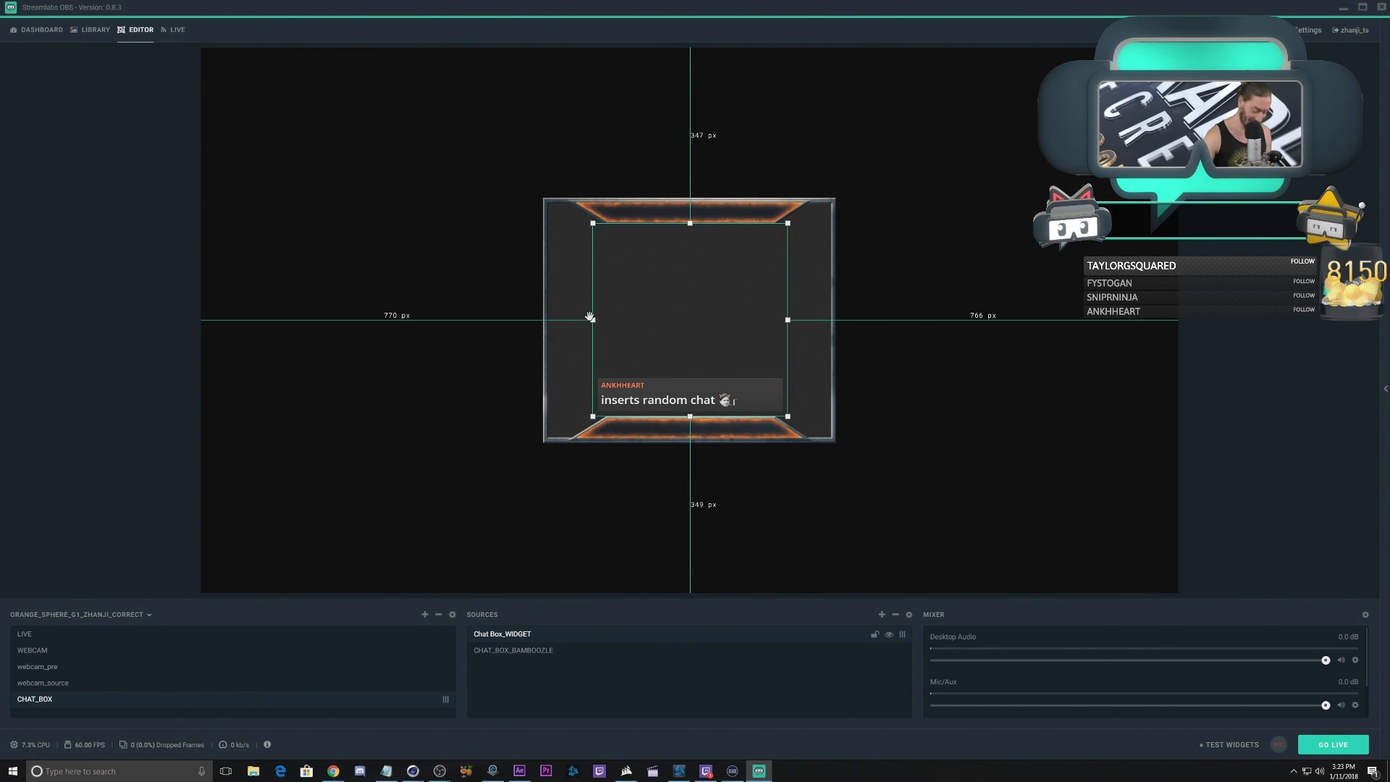
Step: Set the Chat Box_WIDGET's width to 800 and move it to the frame's middle, about 705 px from the canvas's left edge
right_click(519, 636)
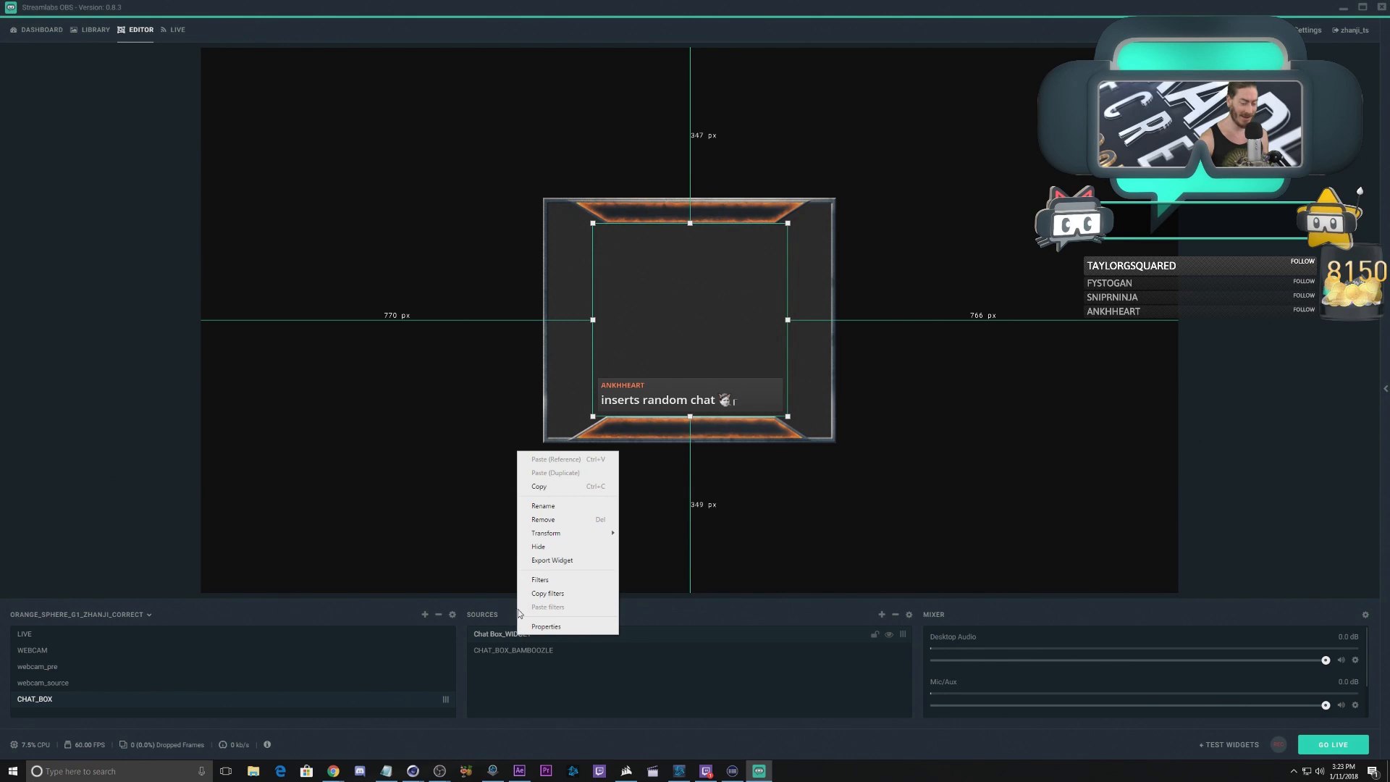
mouse_move(565, 536)
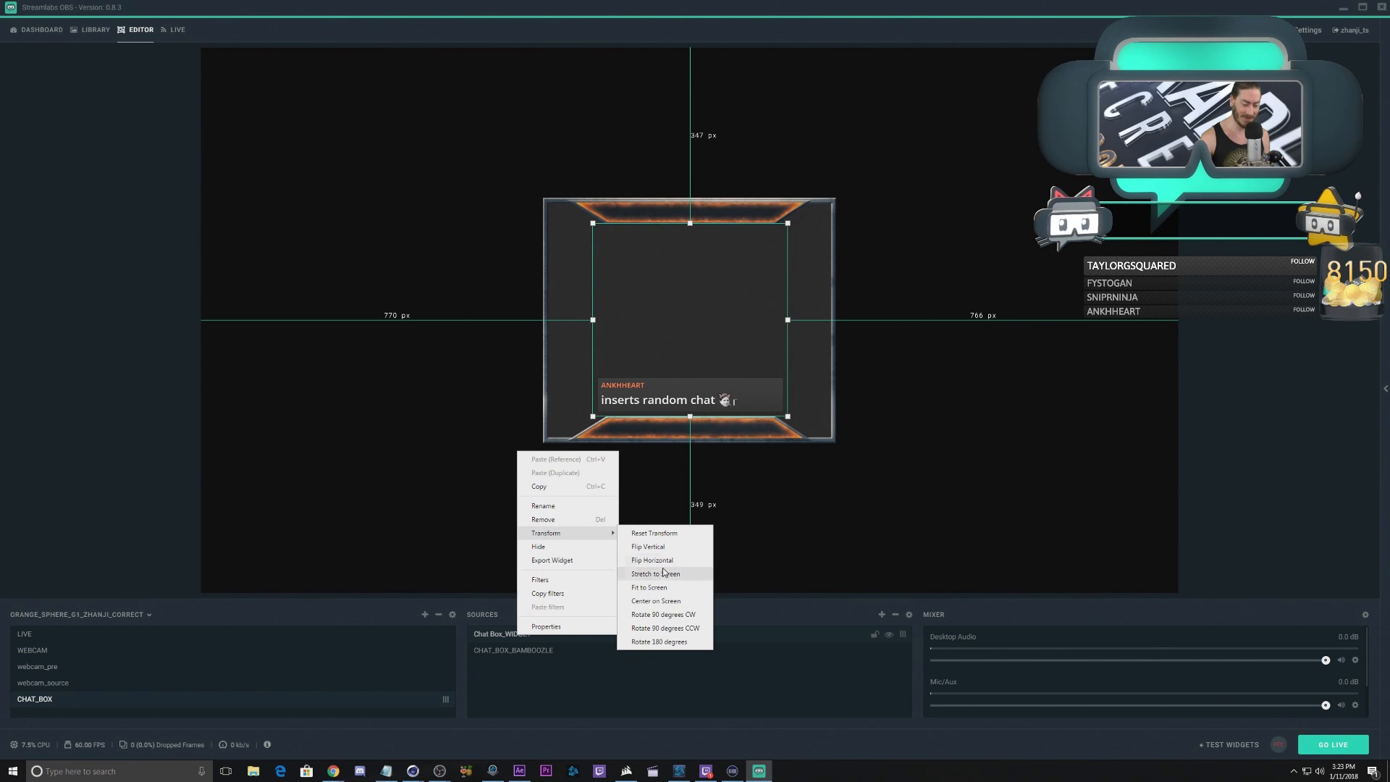
left_click(500, 635)
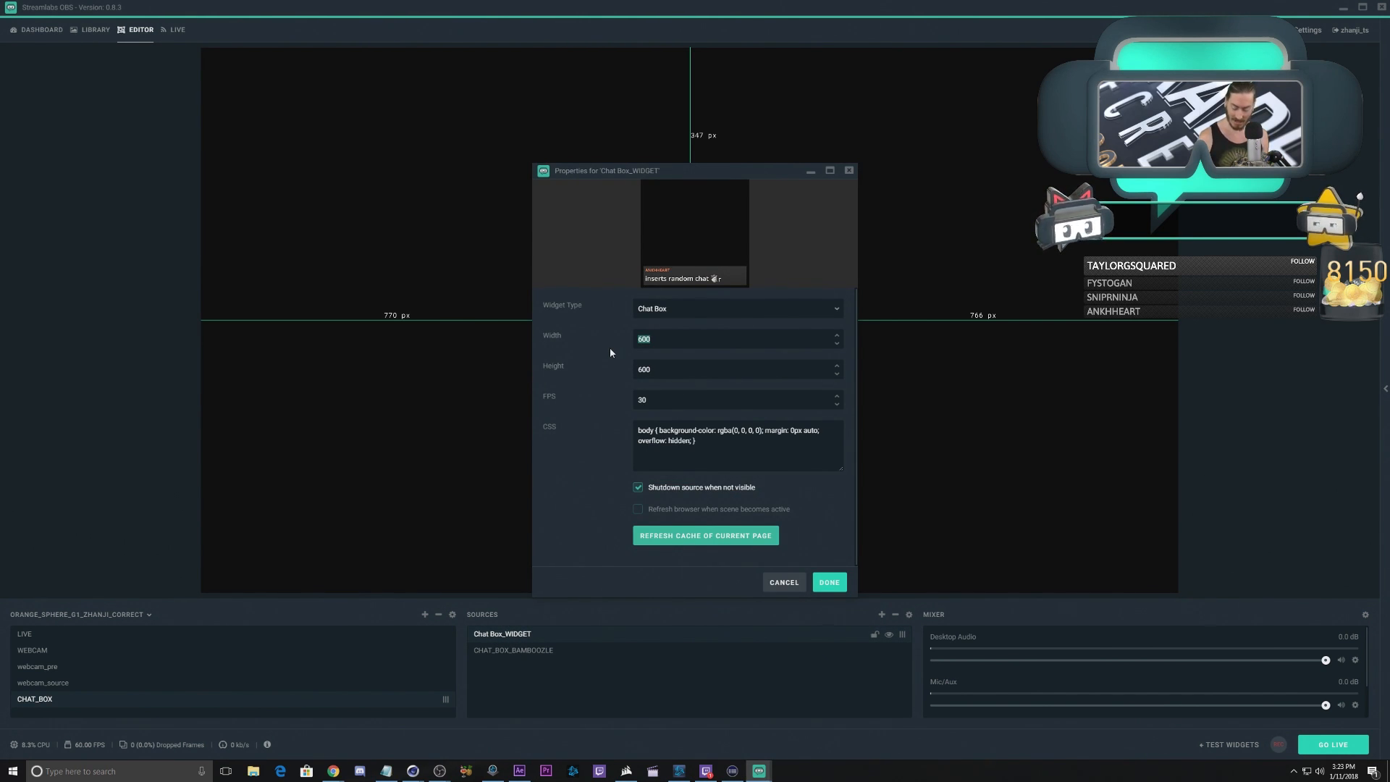
type("700")
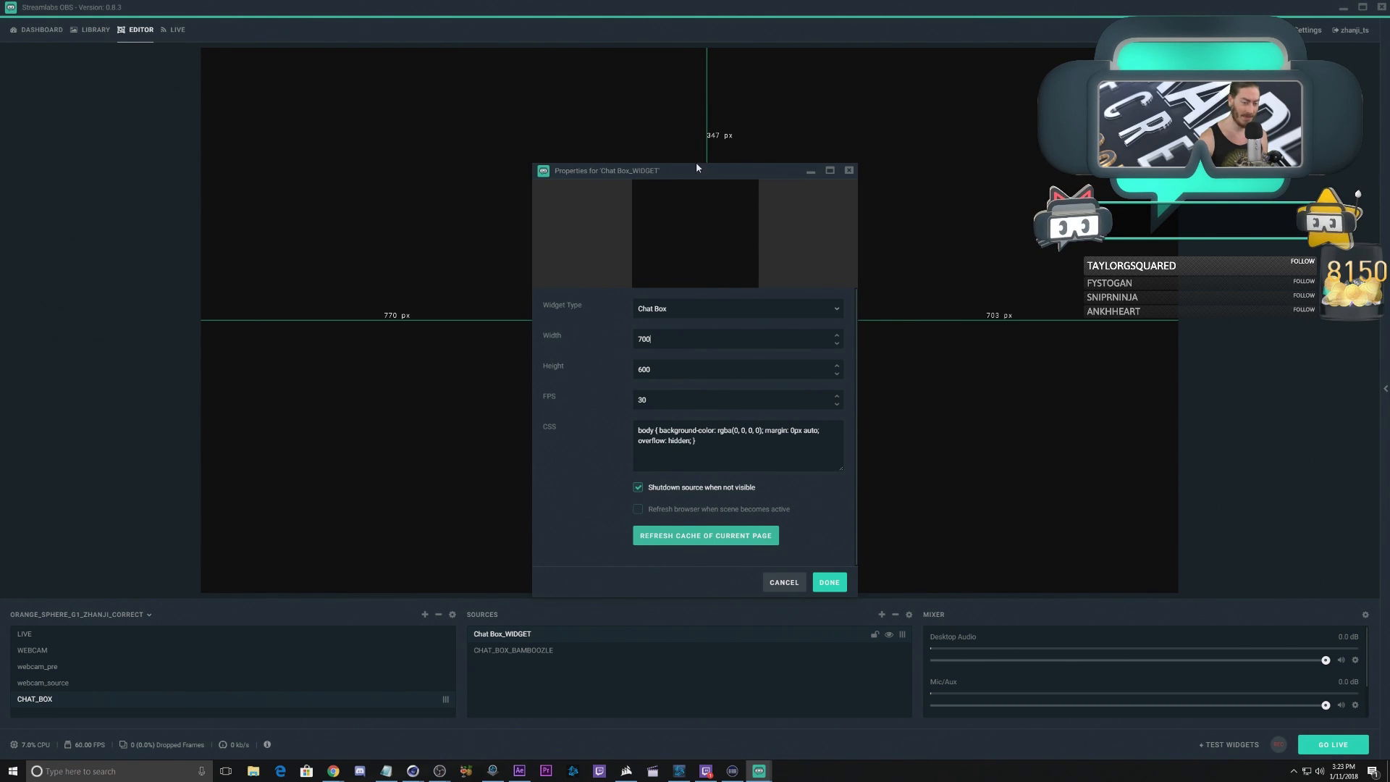
left_click_drag(697, 170, 345, 136)
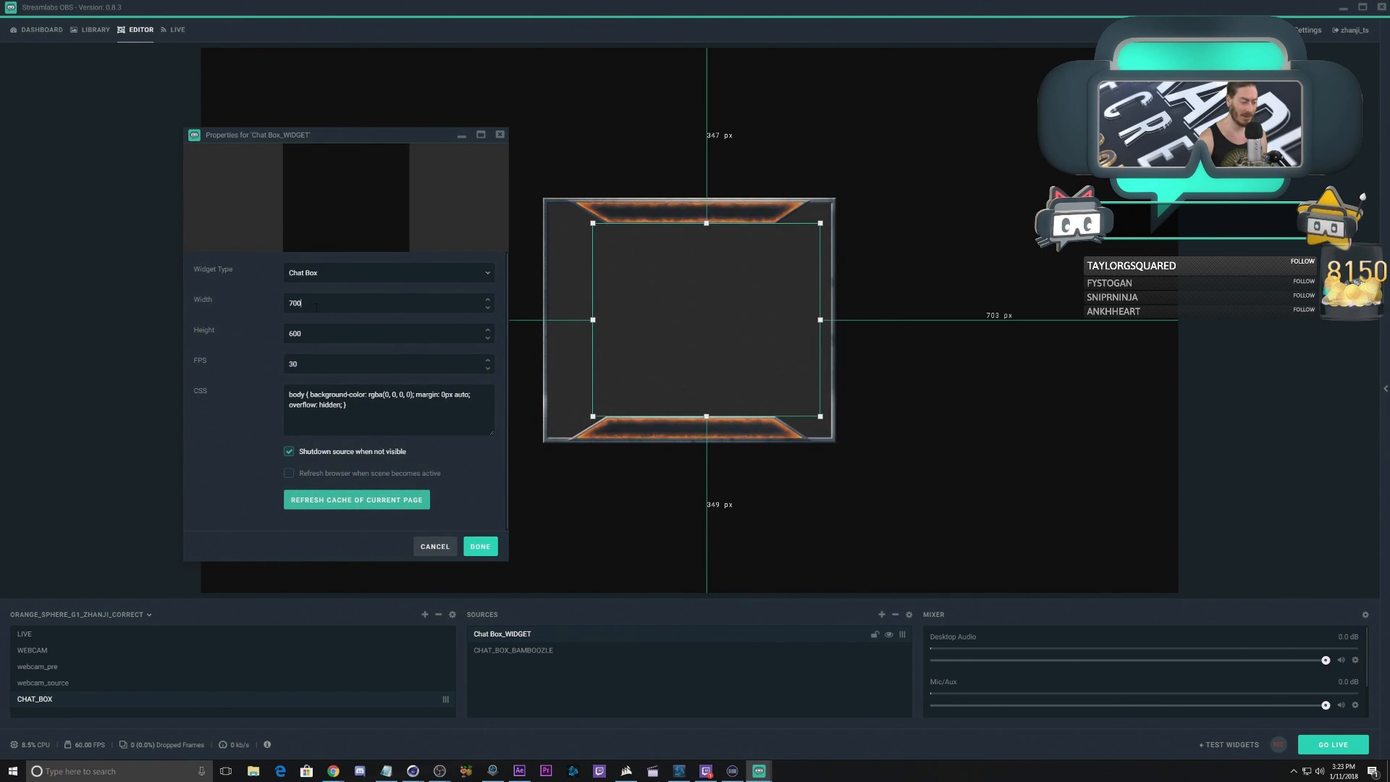
key("BackSpace")
key("BackSpace")
key("BackSpace")
type("800")
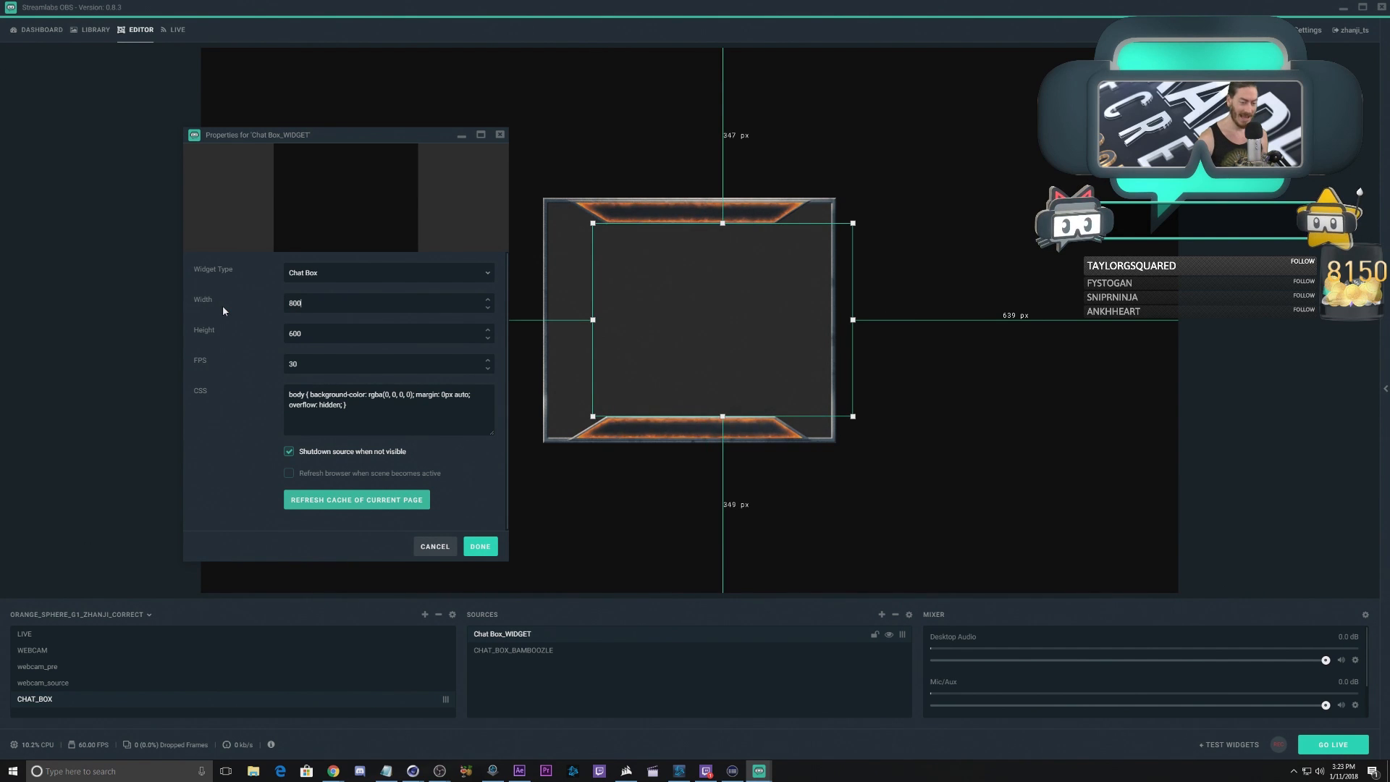
left_click(481, 548)
left_click_drag(729, 358, 696, 359)
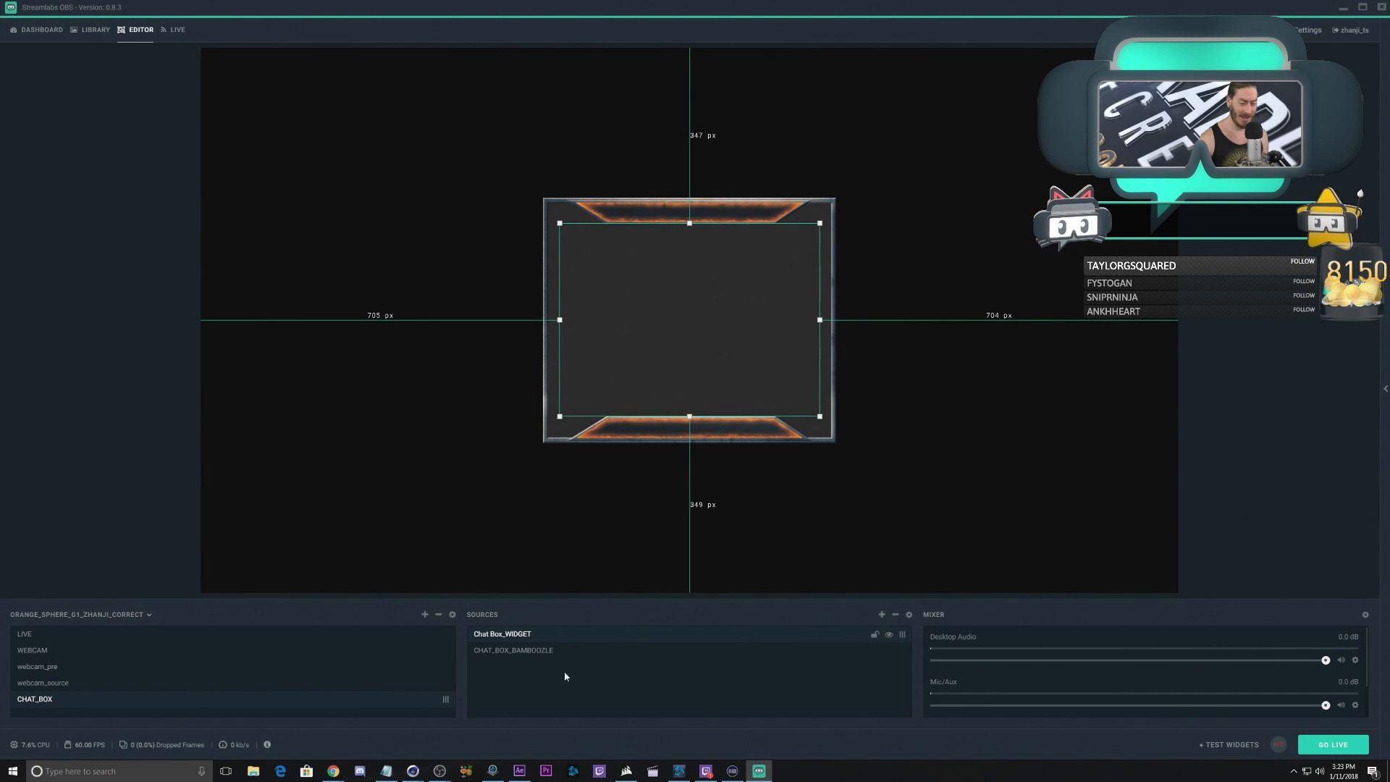
Step: Create a new scene named BREAK_SCENE
left_click(37, 637)
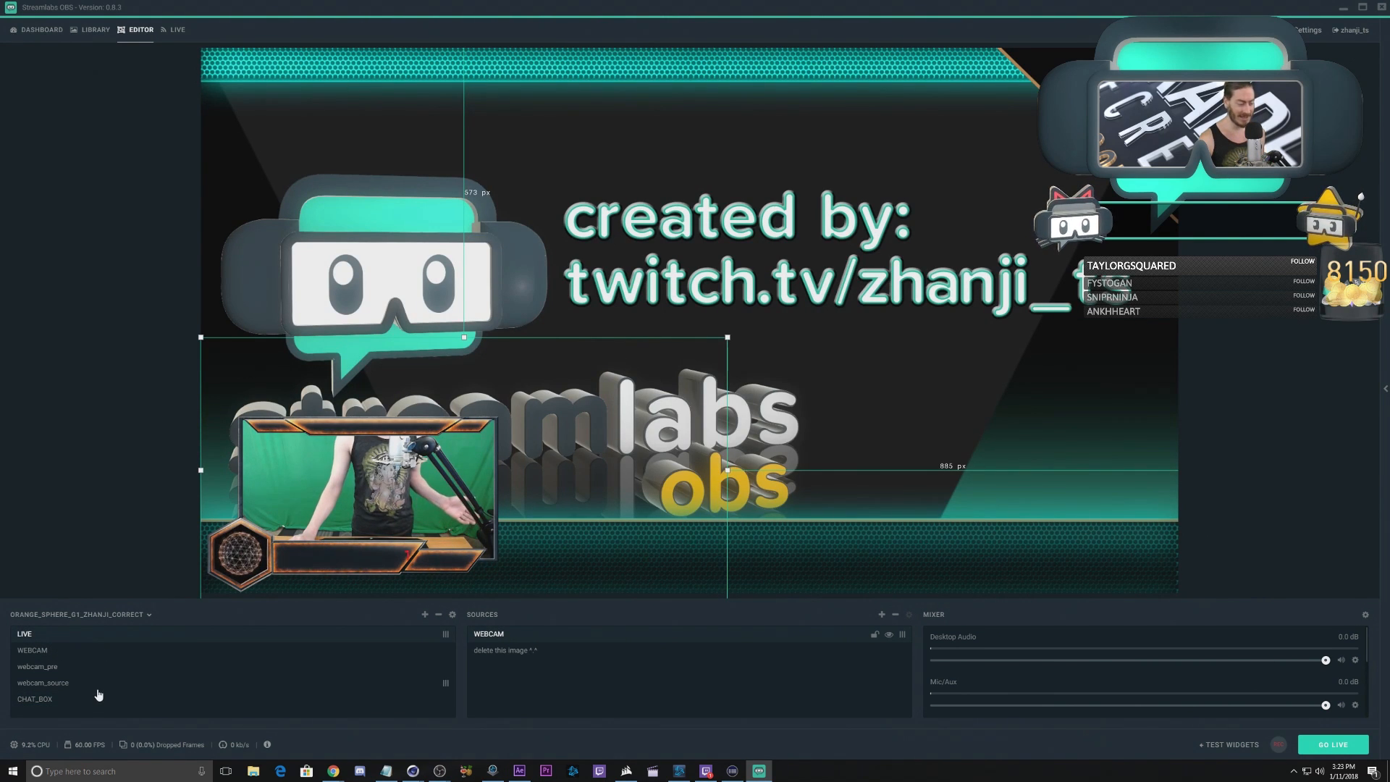
left_click(424, 614)
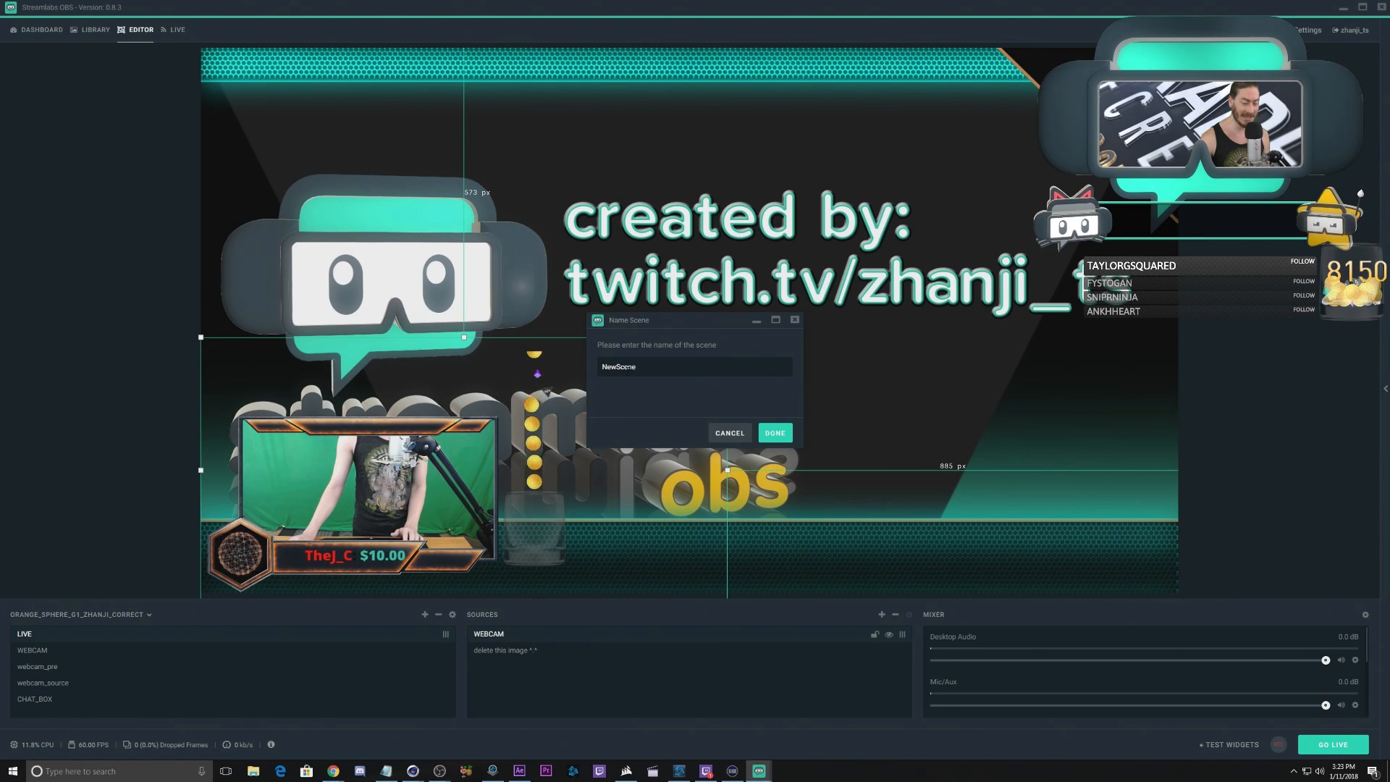
left_click_drag(641, 367, 587, 364)
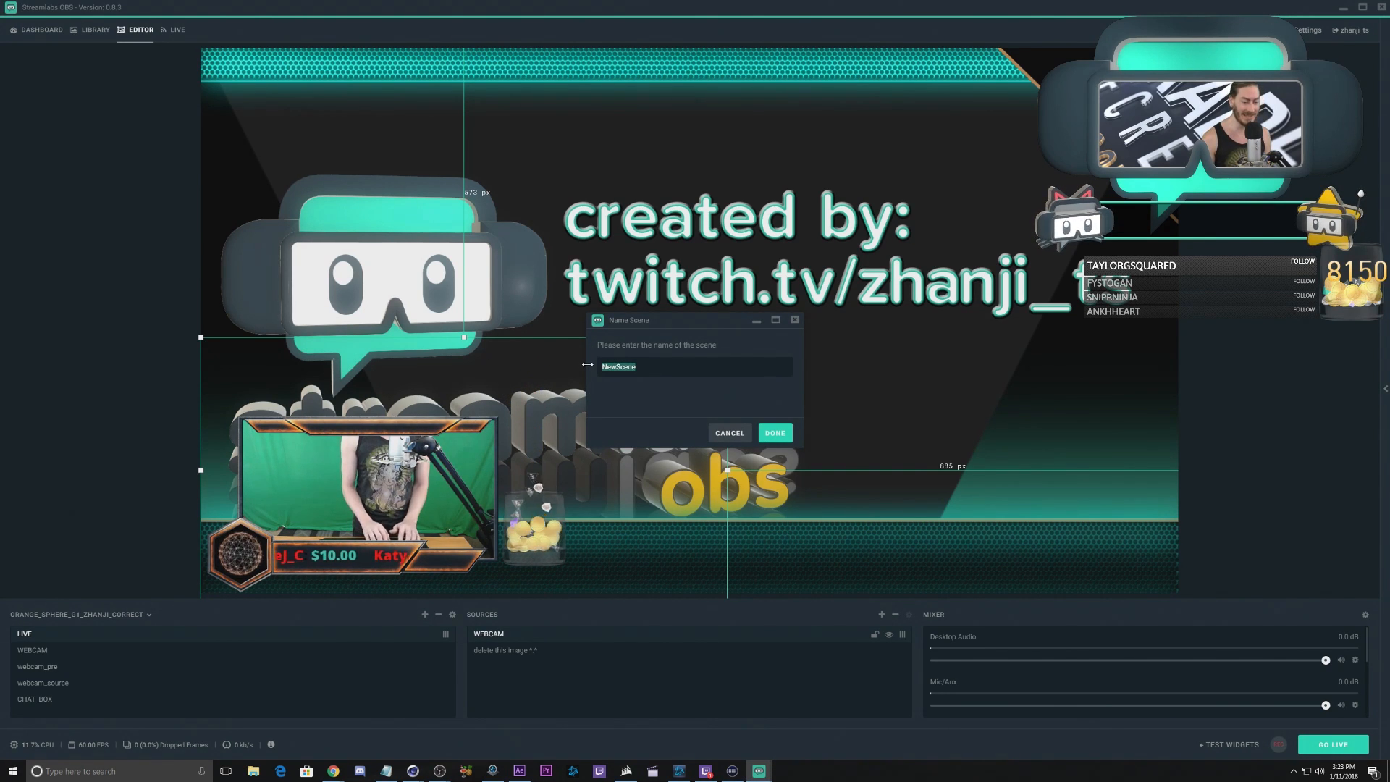
type("BR")
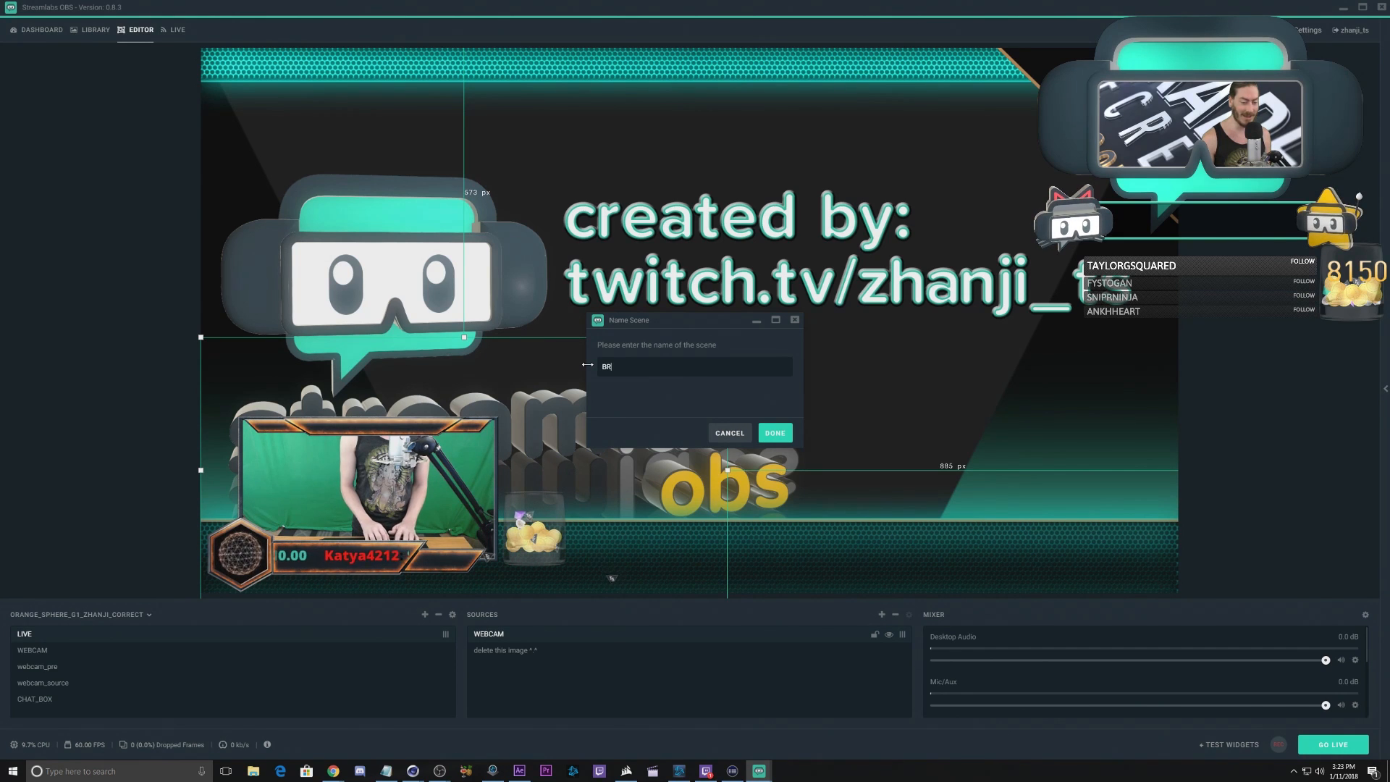
type("EAK_S")
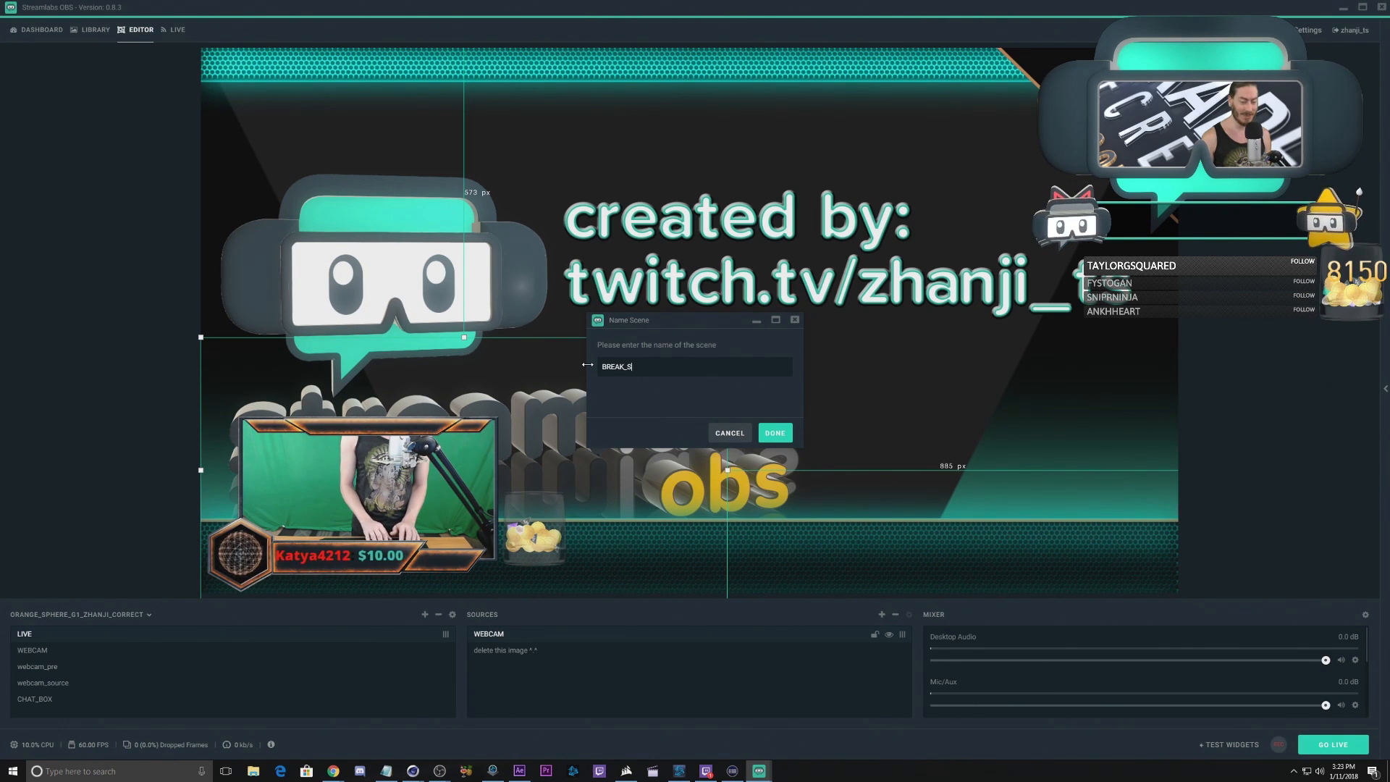
type("CENE")
key("Return")
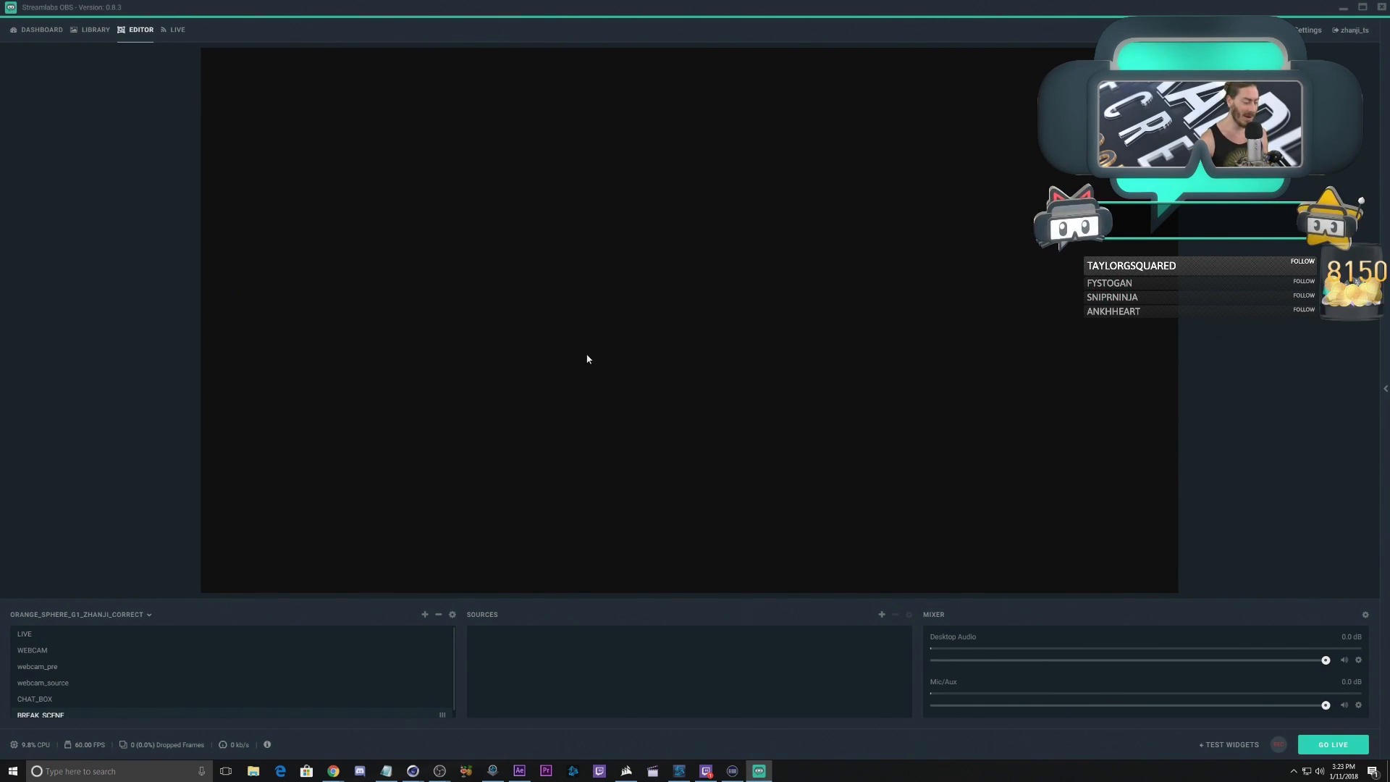
Step: Add the existing WEBCAM scene as a source in BREAK_SCENE
scroll(273, 653, "down", 1)
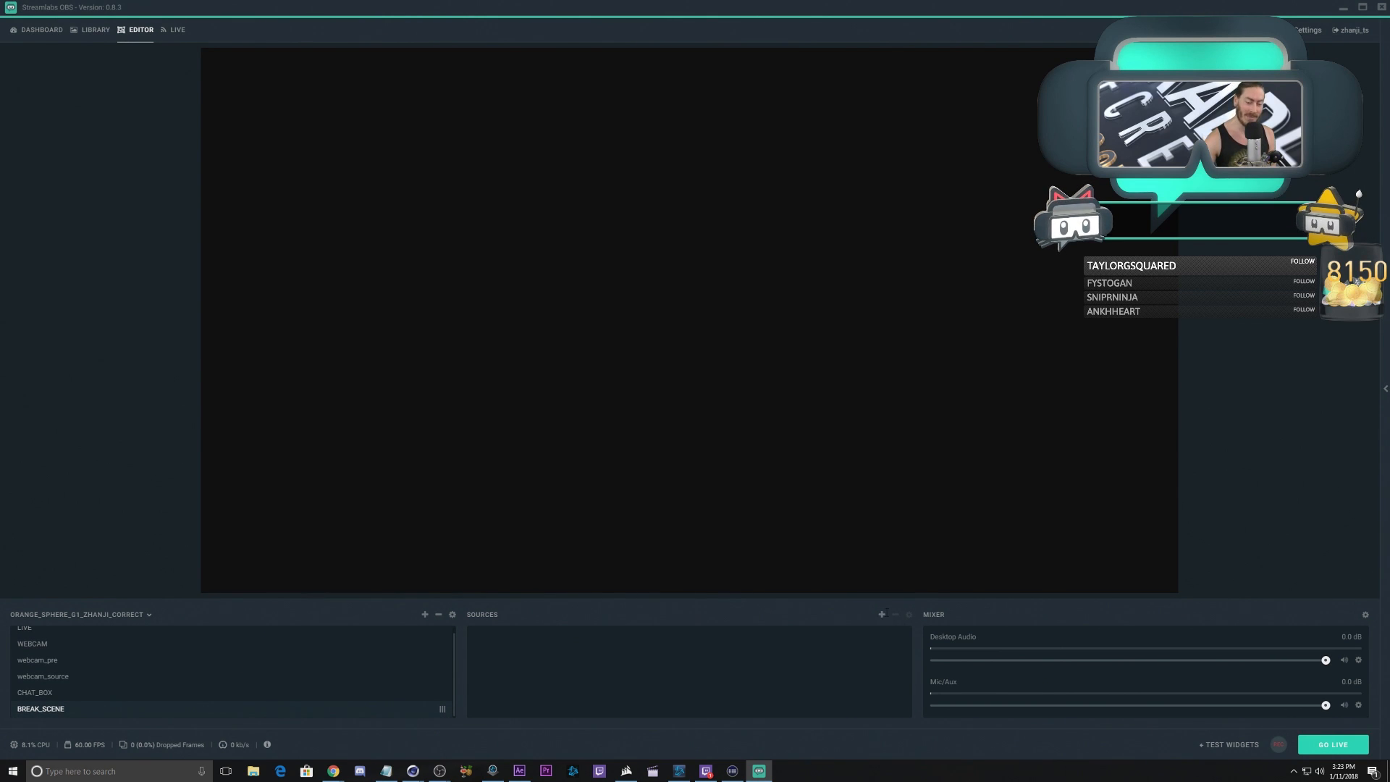
left_click(882, 616)
left_click(553, 489)
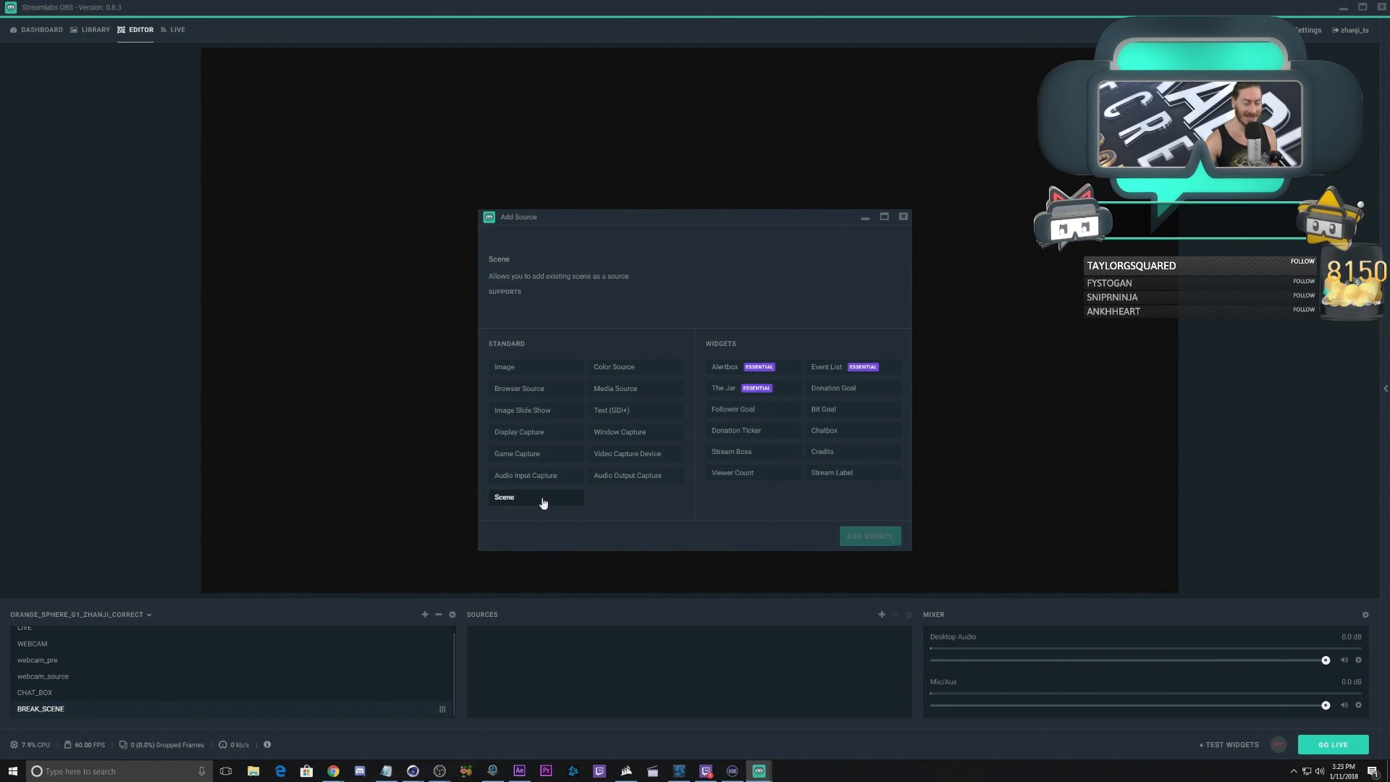
left_click(858, 539)
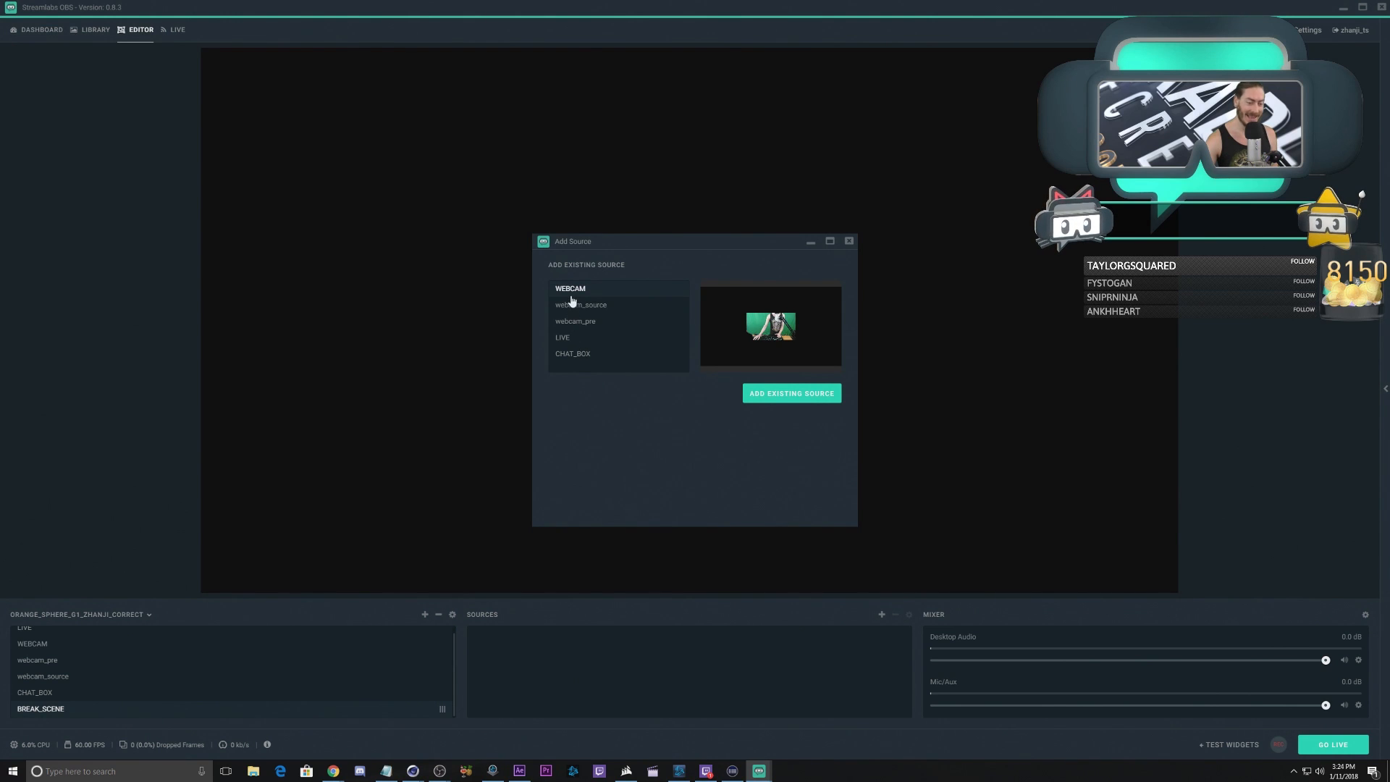
left_click(778, 395)
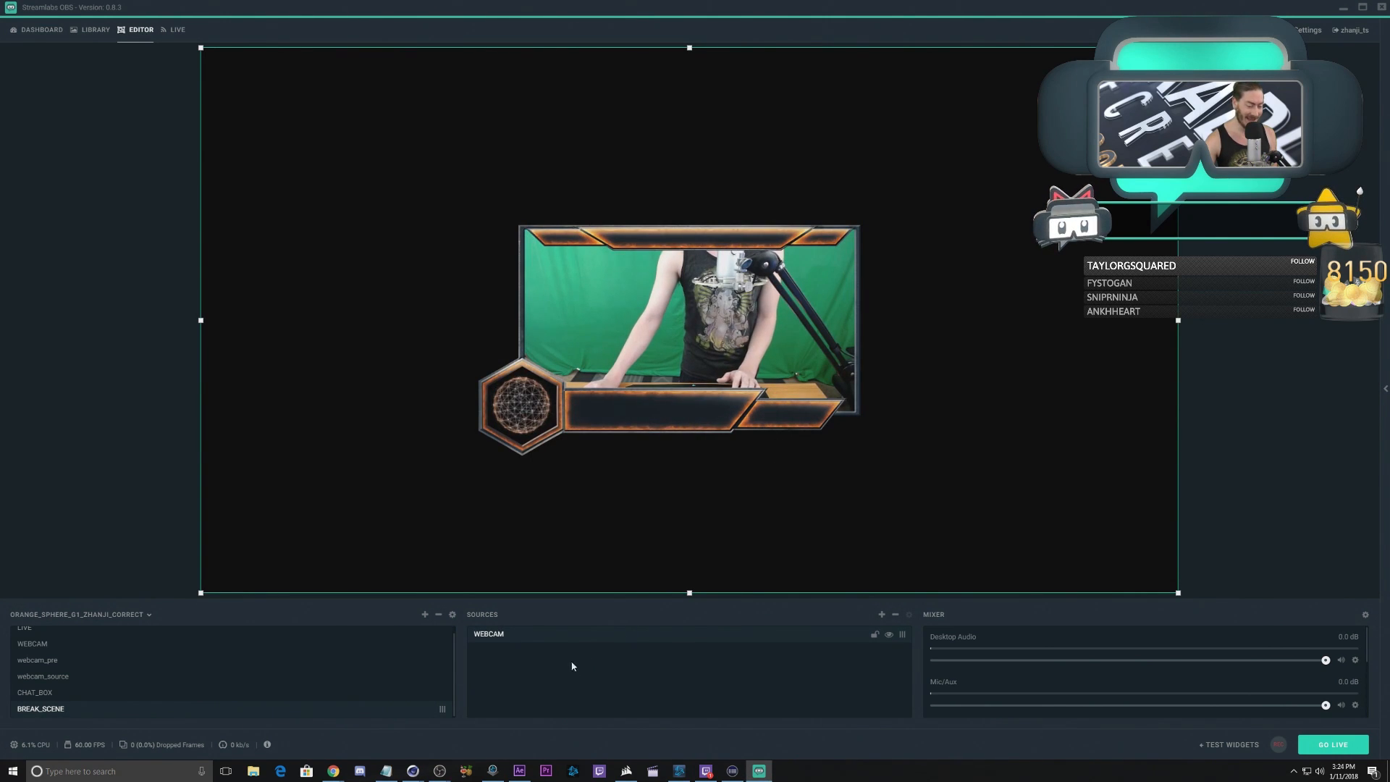
Step: Add the existing CHAT_BOX scene as a source in BREAK_SCENE above WEBCAM
left_click(881, 615)
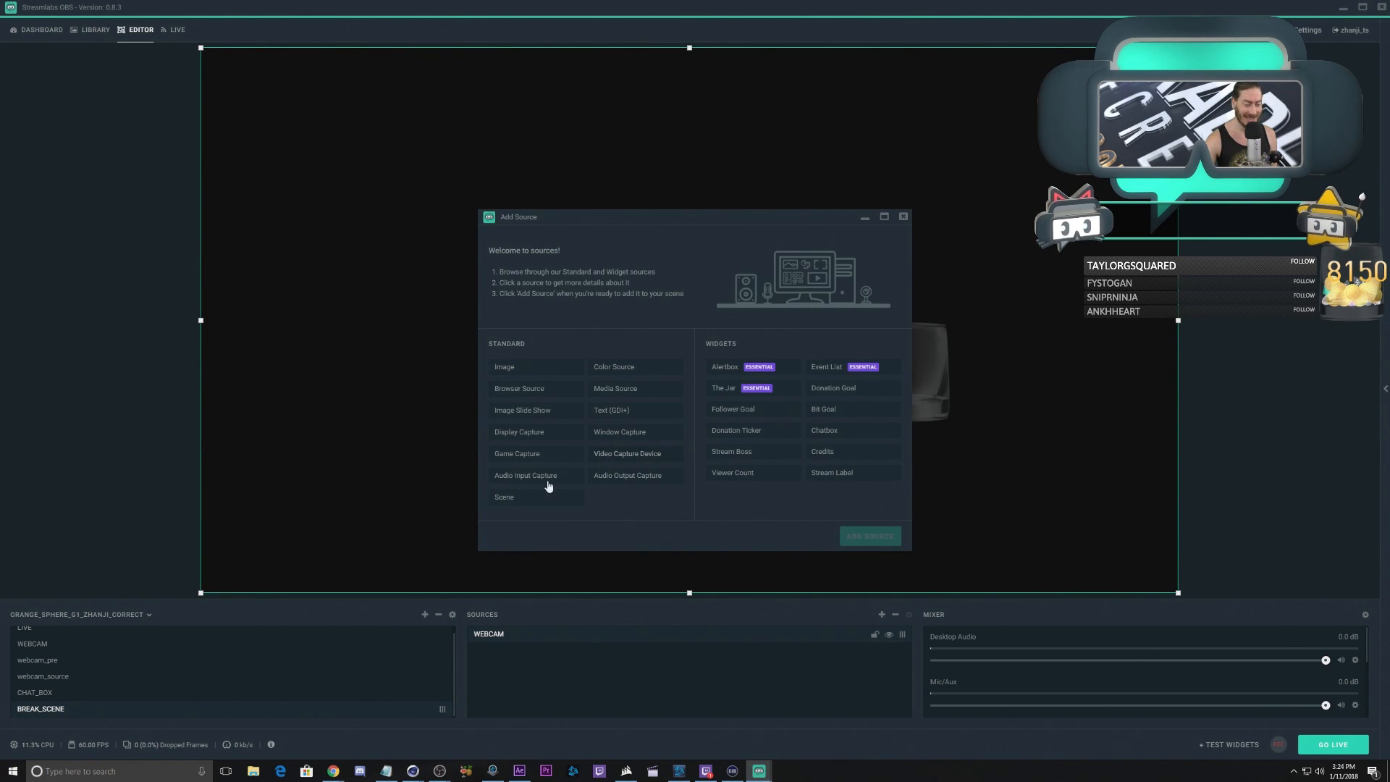
left_click(528, 497)
left_click(869, 536)
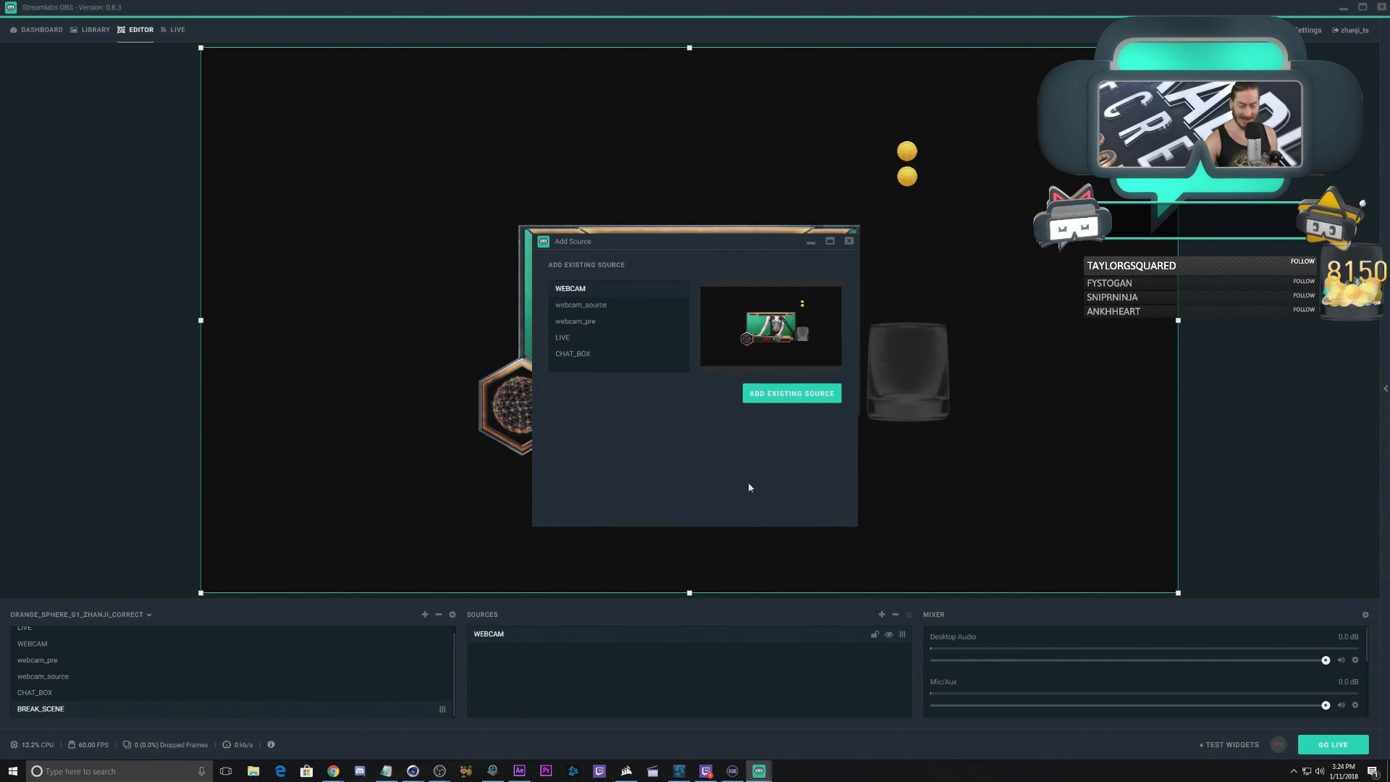
left_click(573, 353)
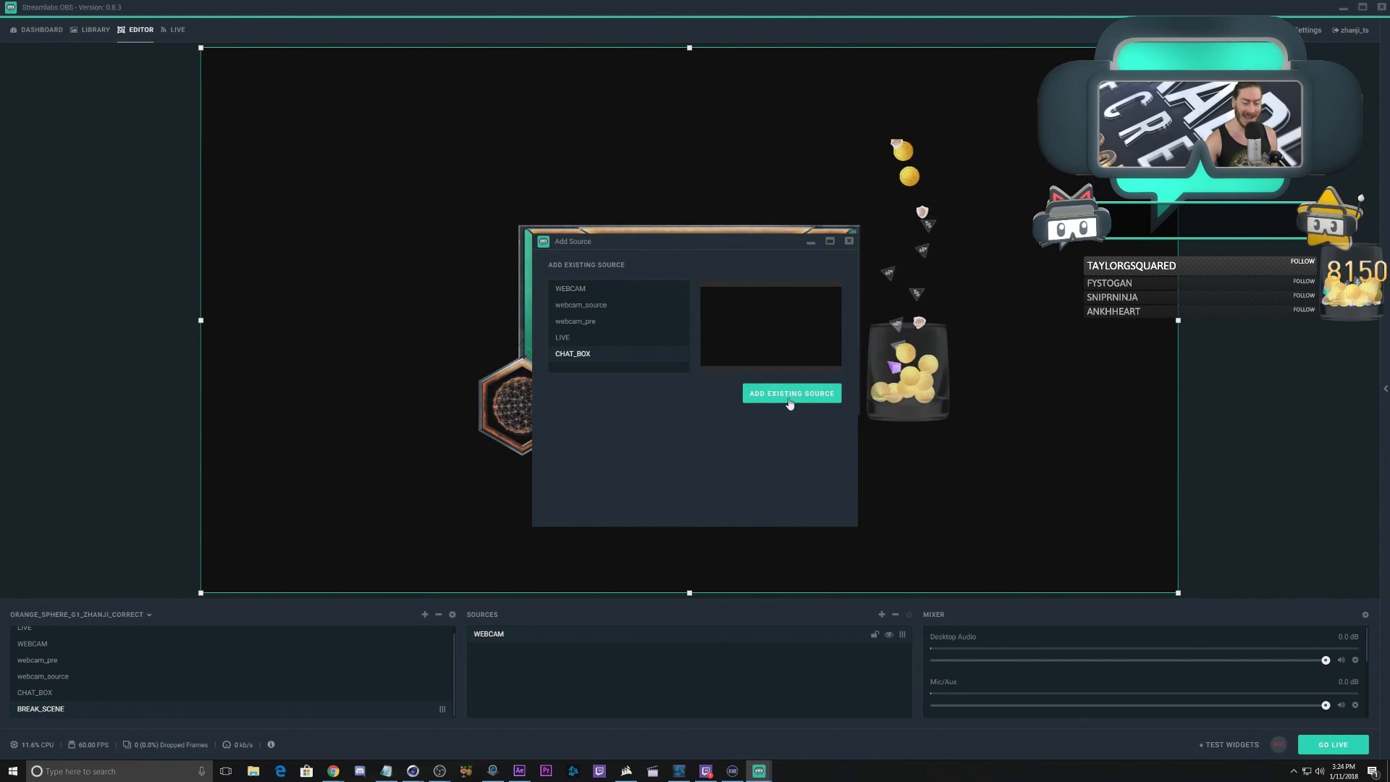
left_click(789, 395)
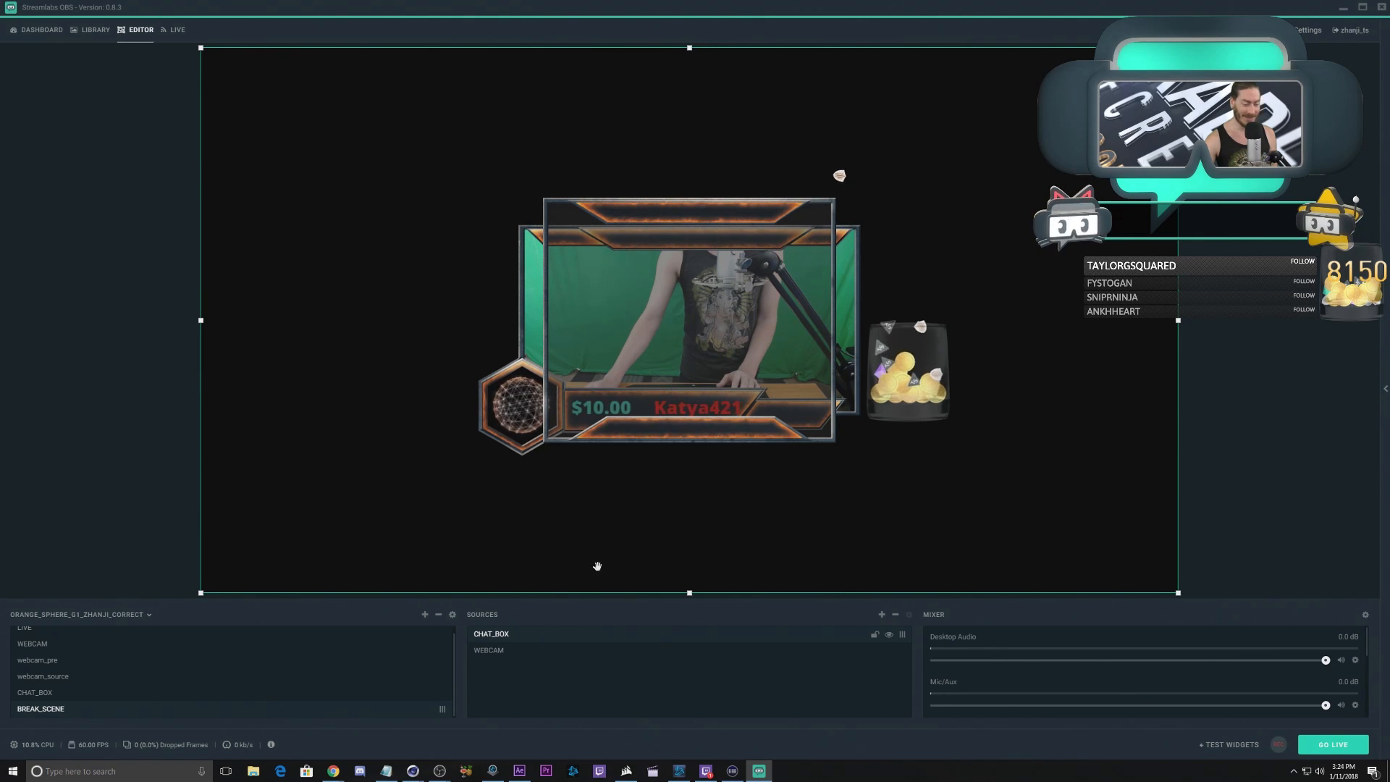
Step: Crop all four sides of the WEBCAM source and move it to the canvas's upper right, about 904 px from the left and 480 px from the bottom
left_click(506, 651)
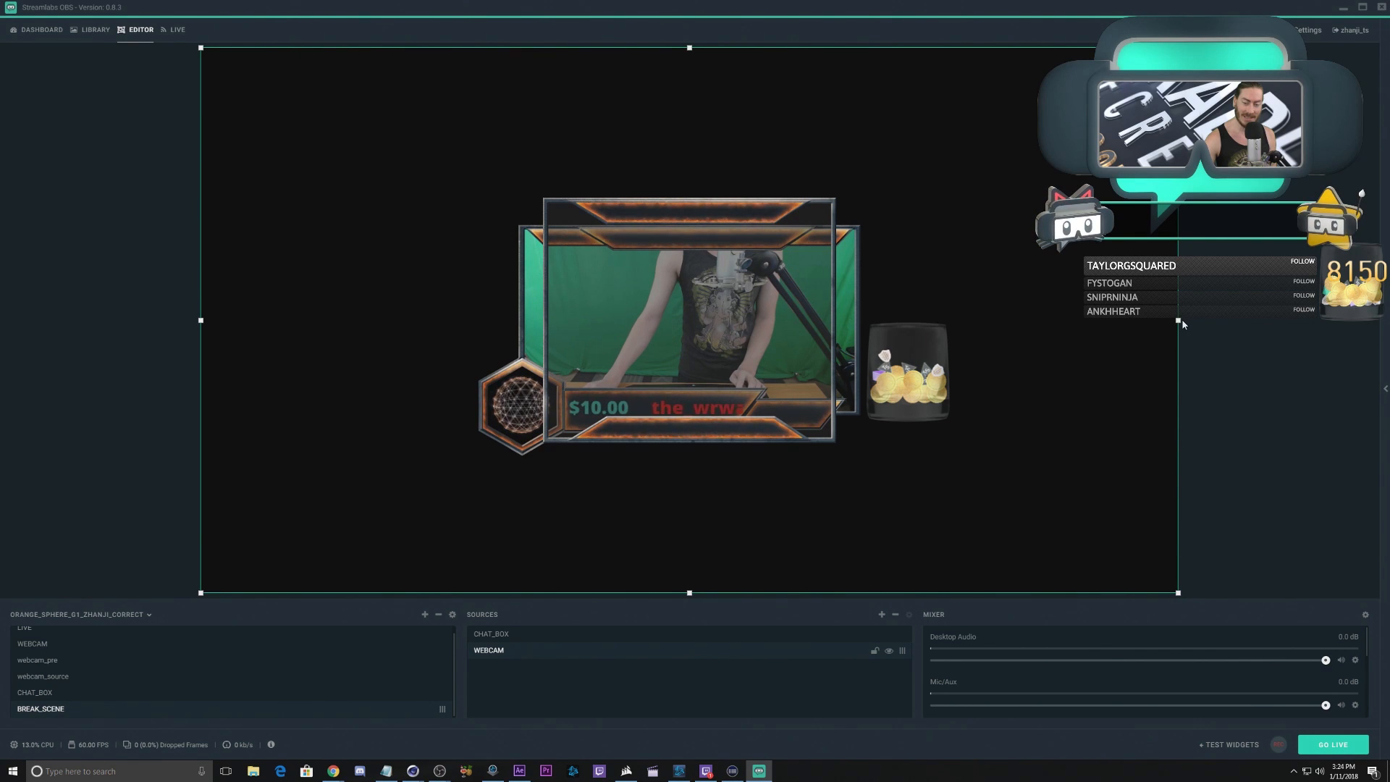
left_click_drag(1183, 325, 983, 323)
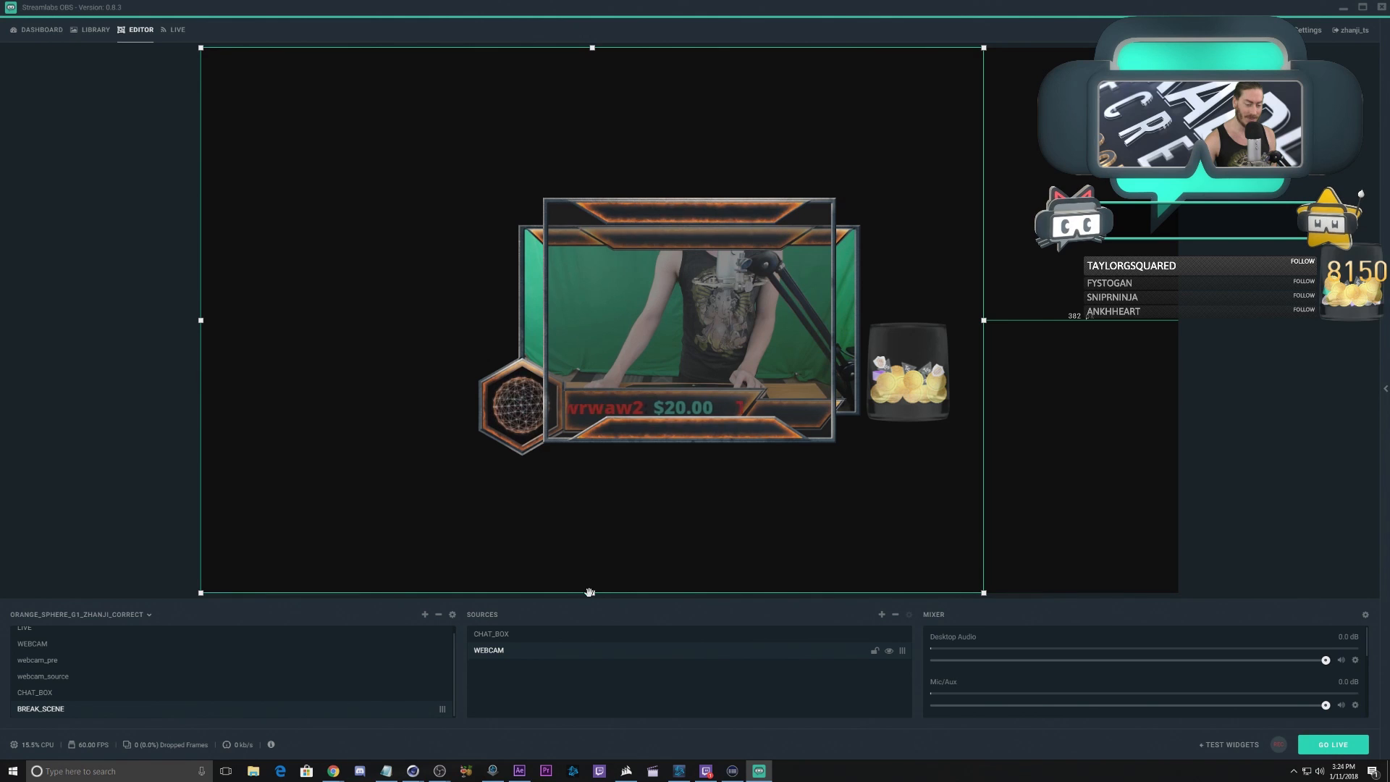
left_click_drag(590, 593, 591, 496)
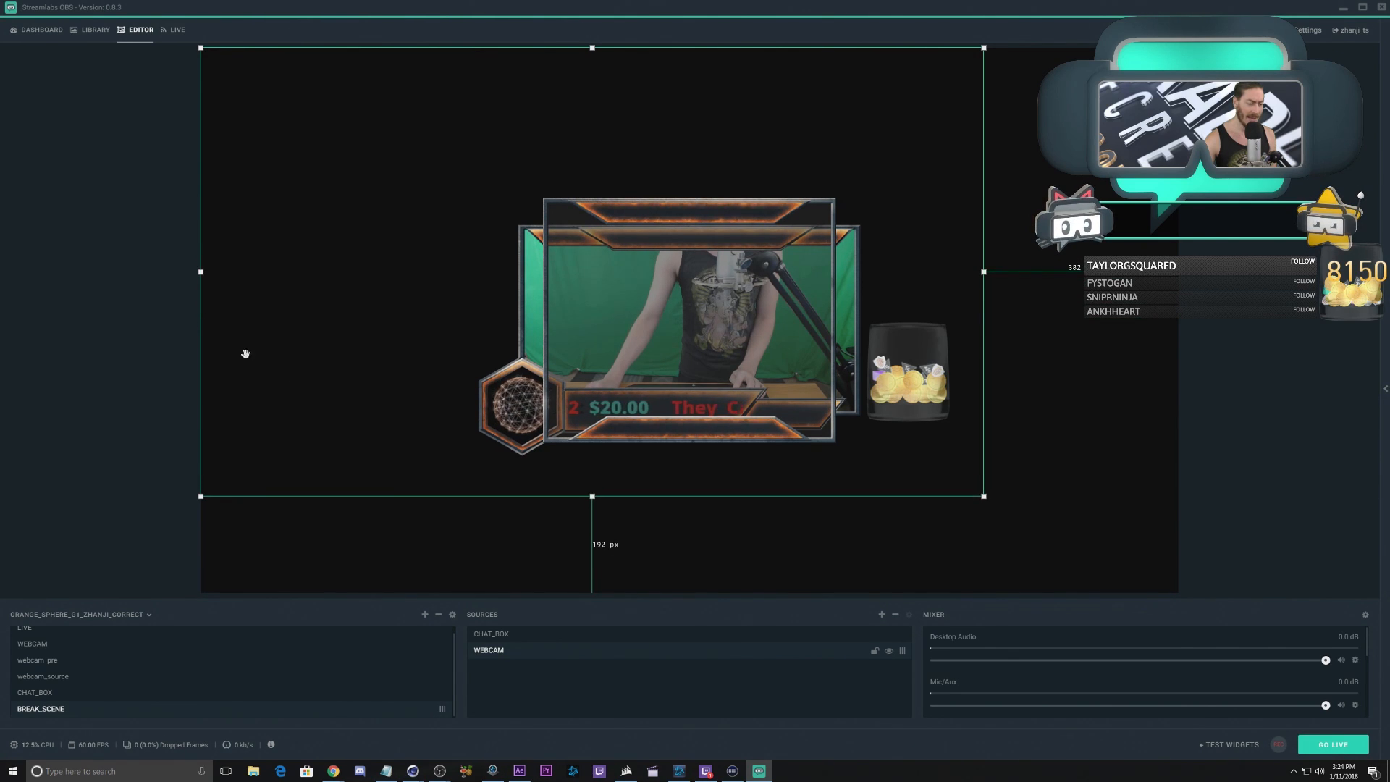
left_click_drag(201, 268, 445, 272)
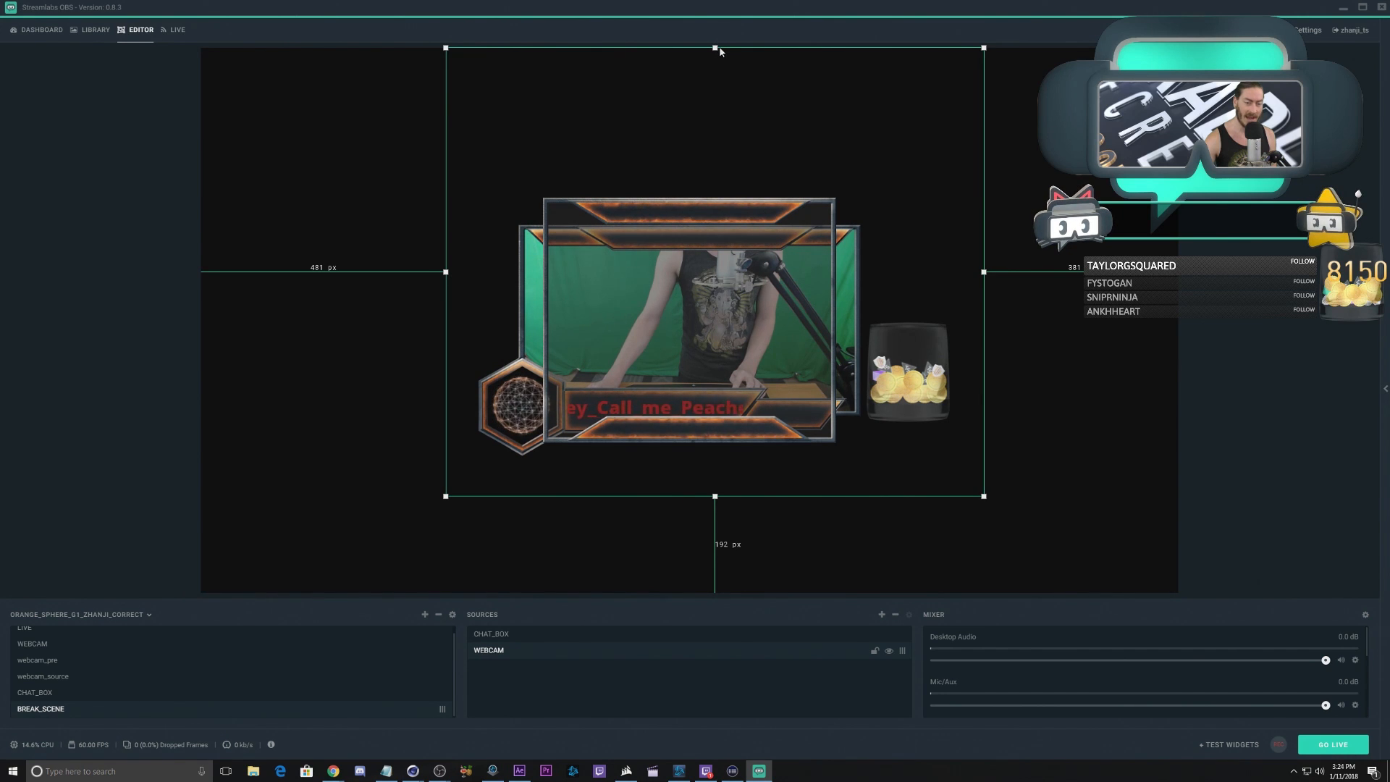
left_click_drag(714, 47, 703, 179)
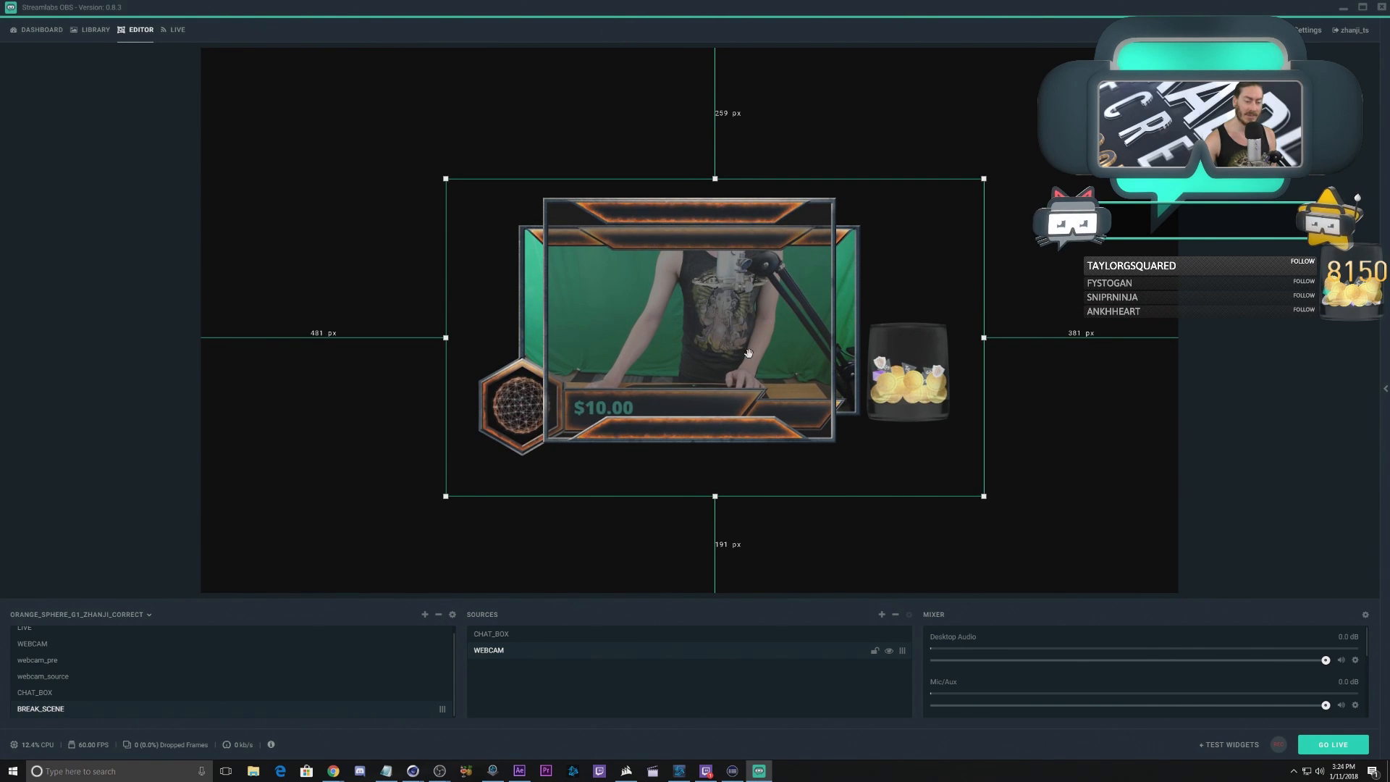
left_click_drag(633, 469, 844, 330)
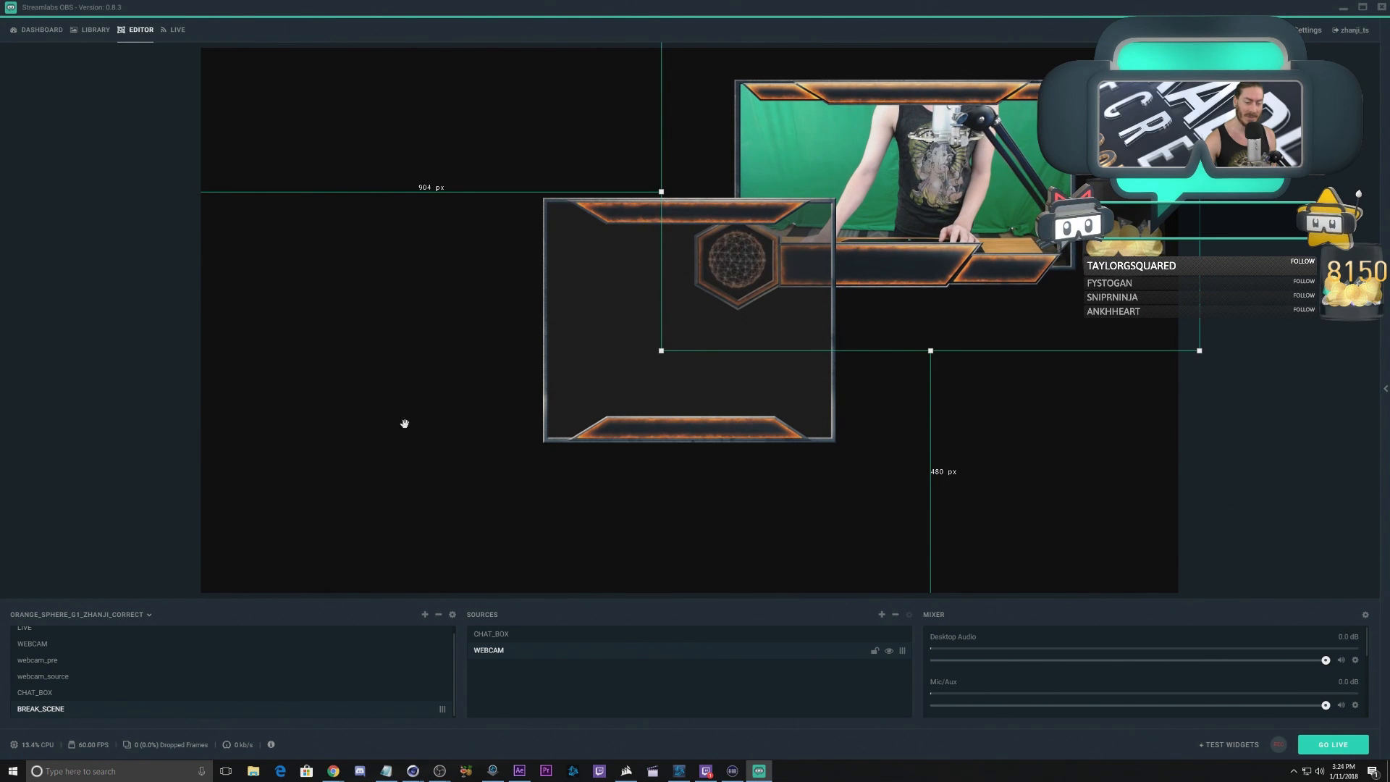
Step: Crop the CHAT_BOX source's left, bottom and top and move it to the canvas's lower left, about 525 px from top and 636 px from right
left_click(507, 636)
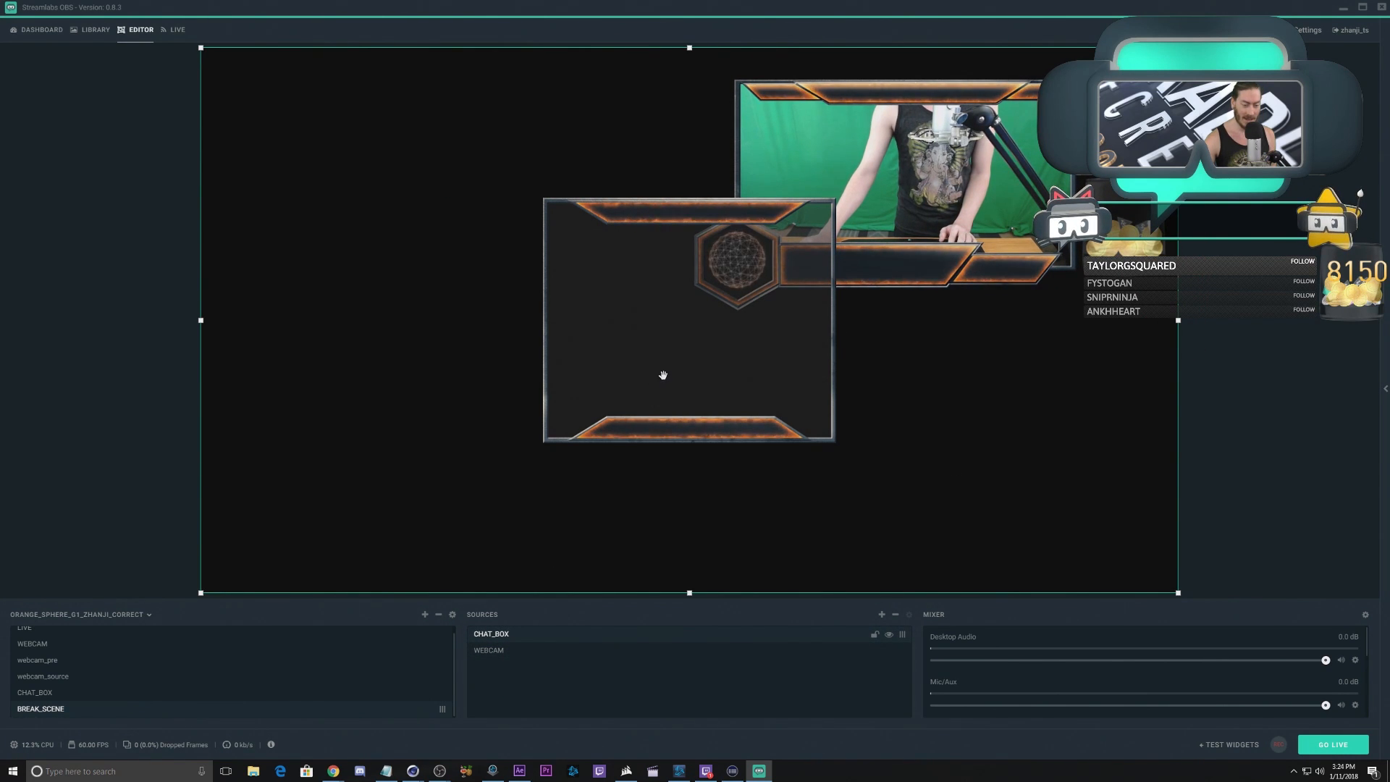
left_click_drag(661, 376, 614, 370)
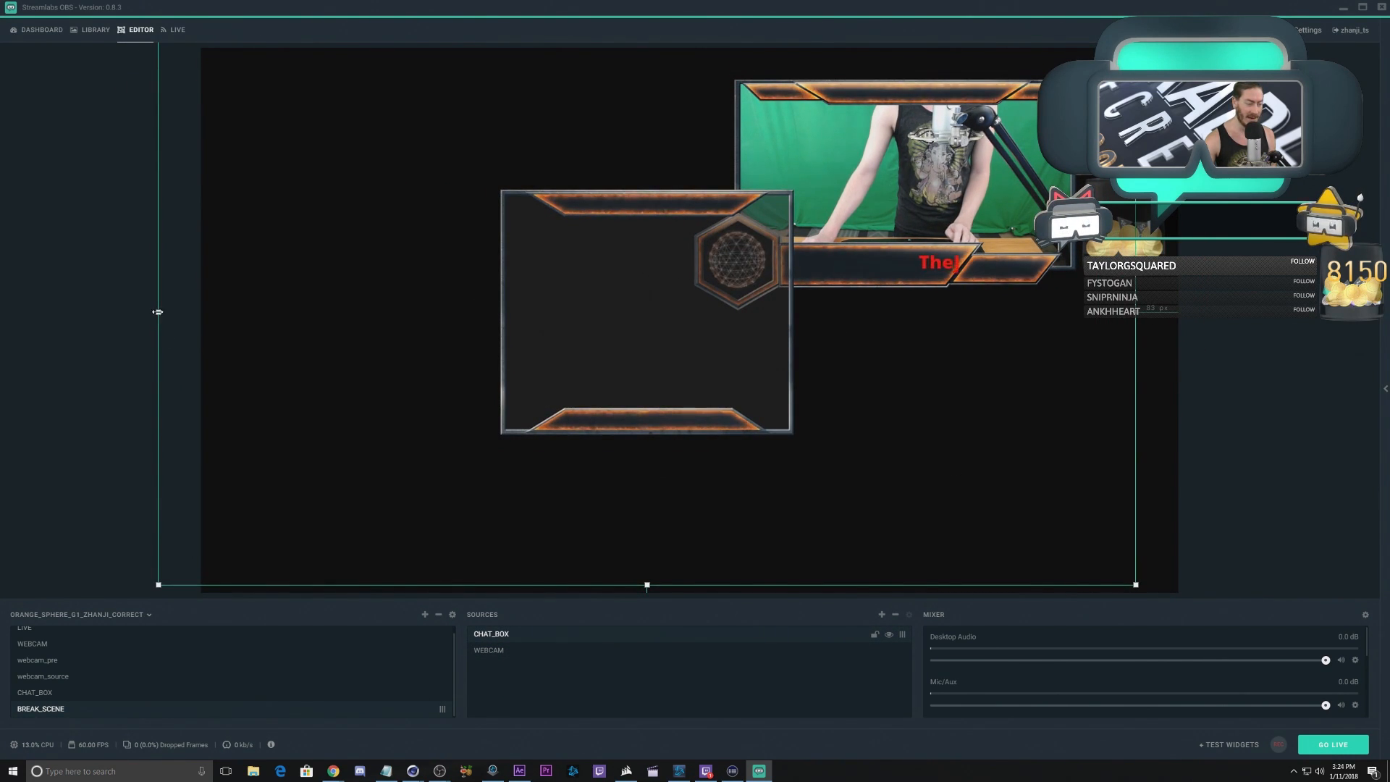
left_click_drag(159, 319, 482, 319)
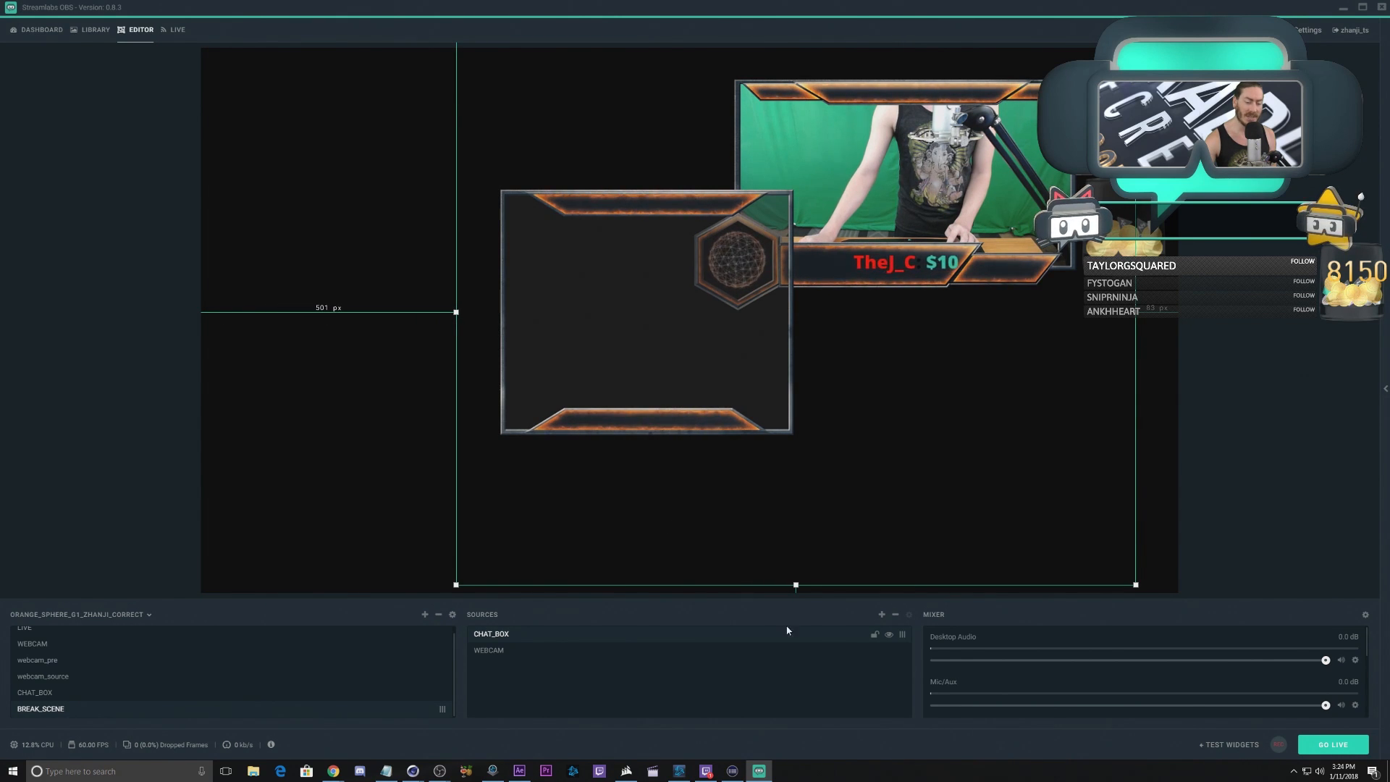
left_click_drag(796, 588, 792, 461)
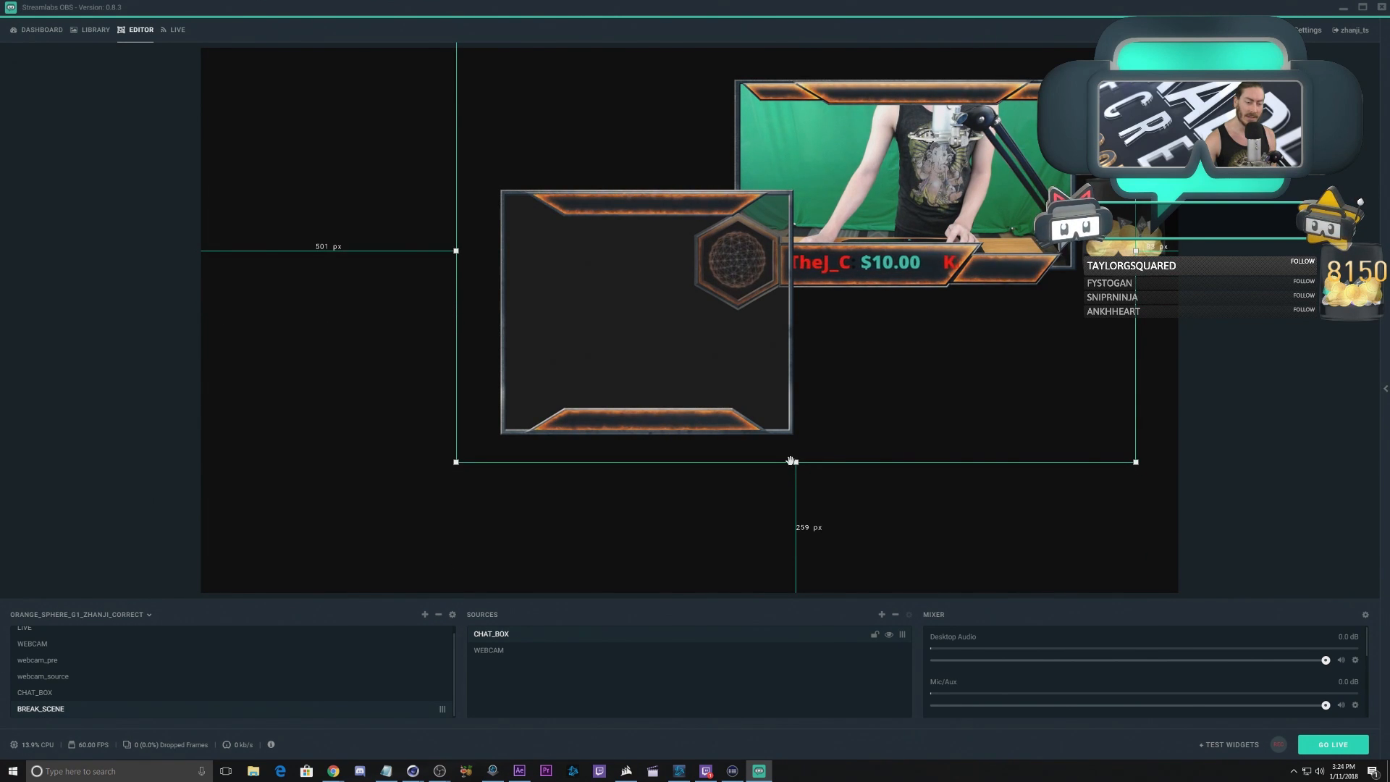
left_click_drag(634, 285, 354, 436)
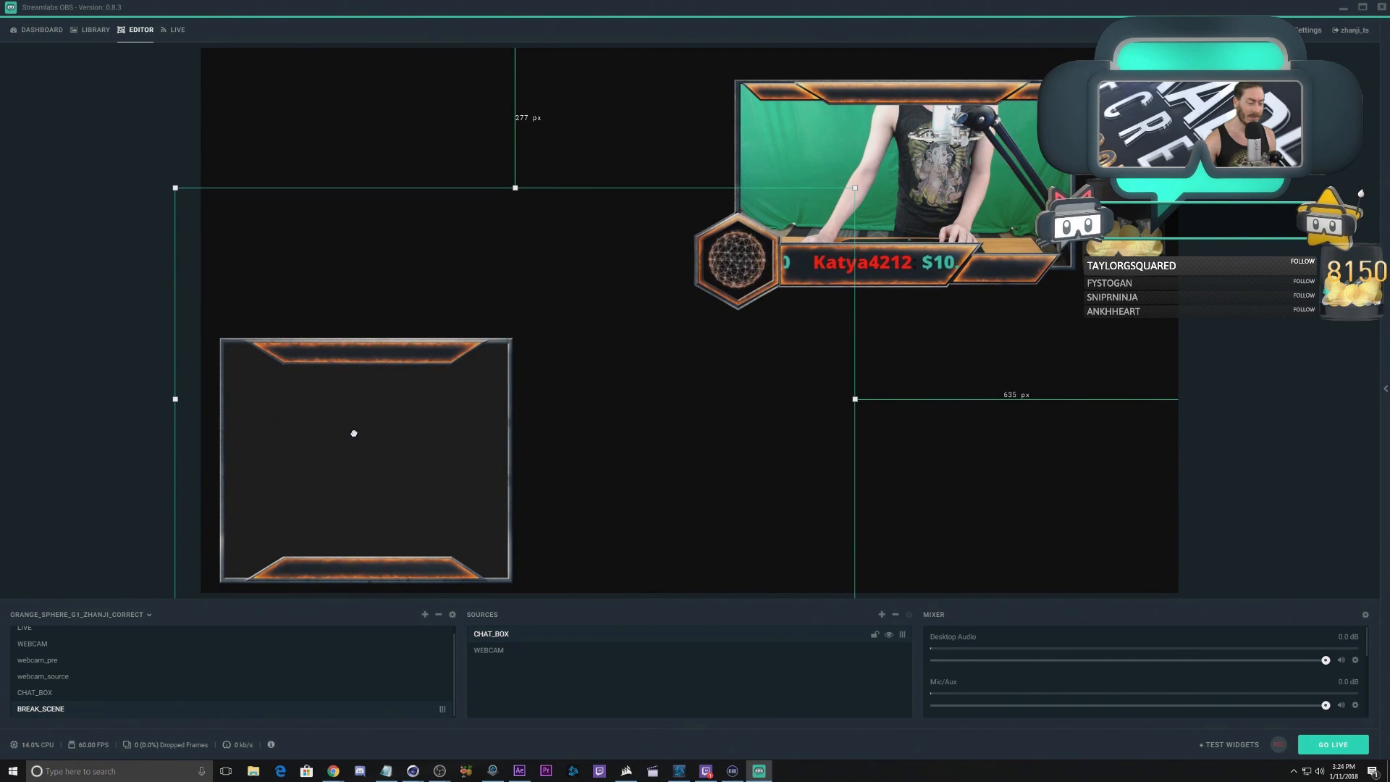
left_click_drag(354, 433, 353, 433)
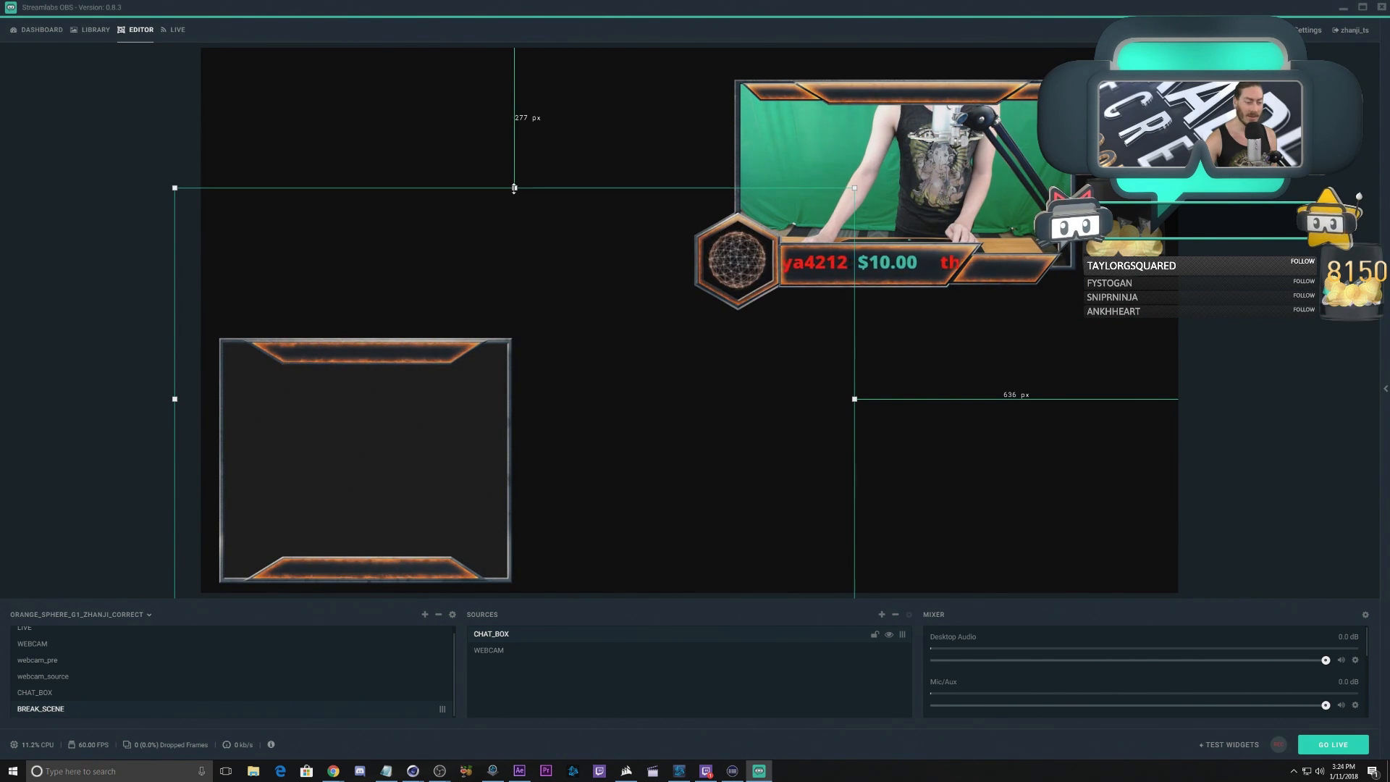
left_click_drag(514, 188, 515, 314)
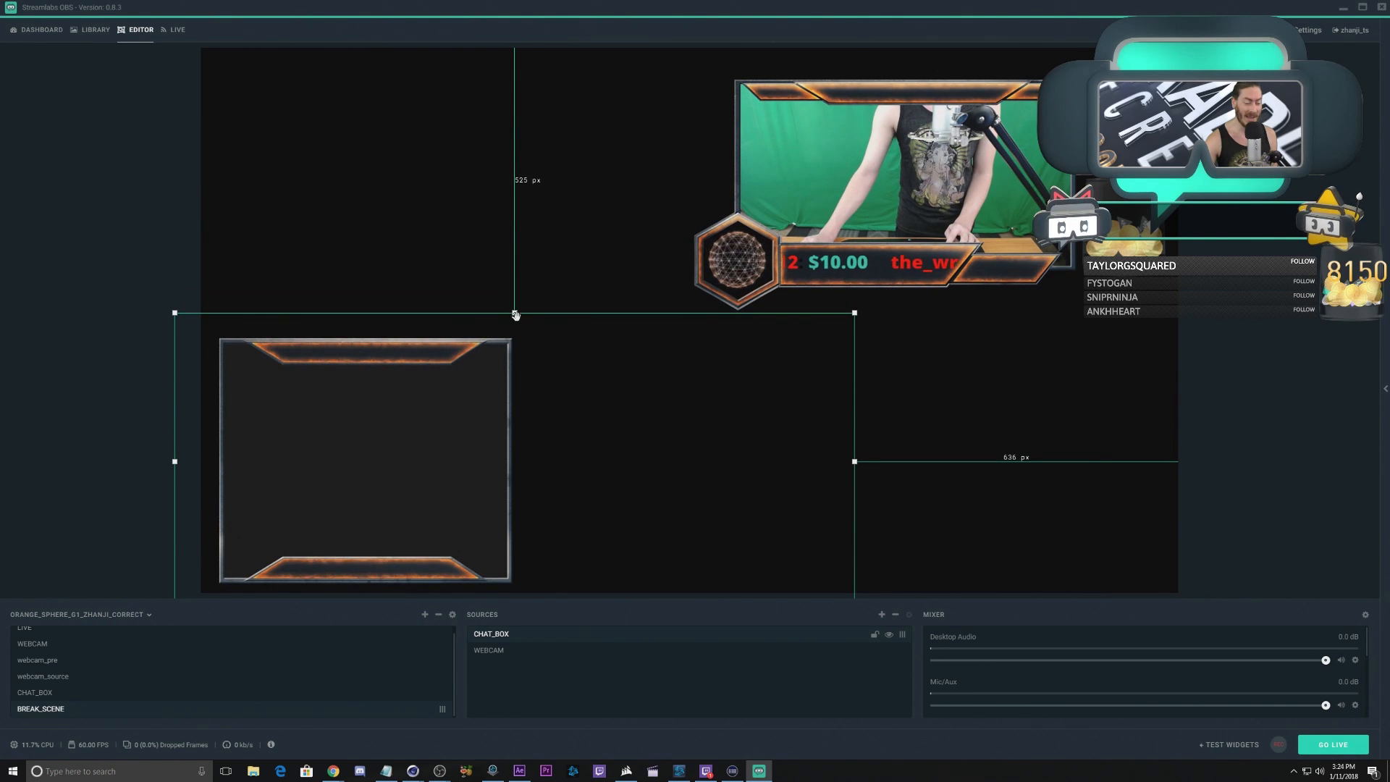
left_click(881, 615)
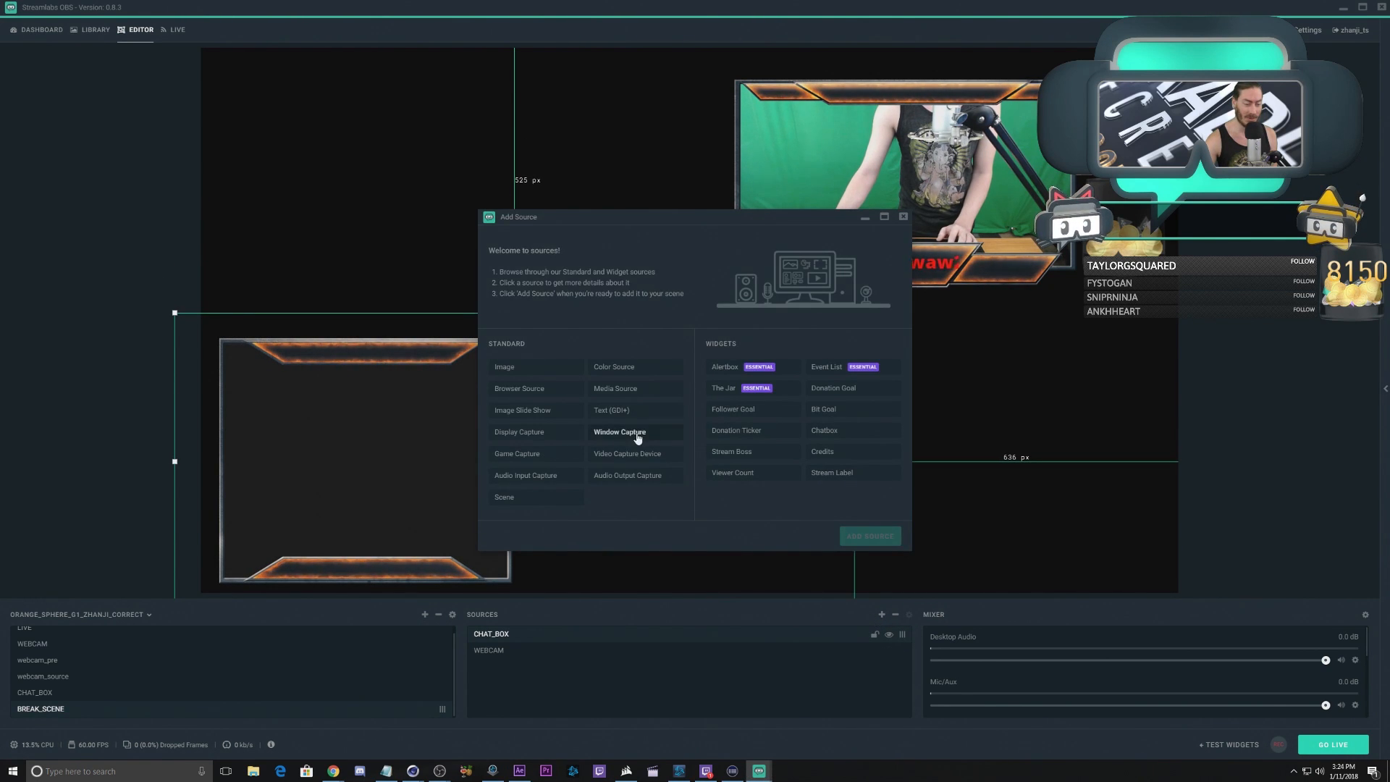
left_click(619, 391)
left_click(865, 542)
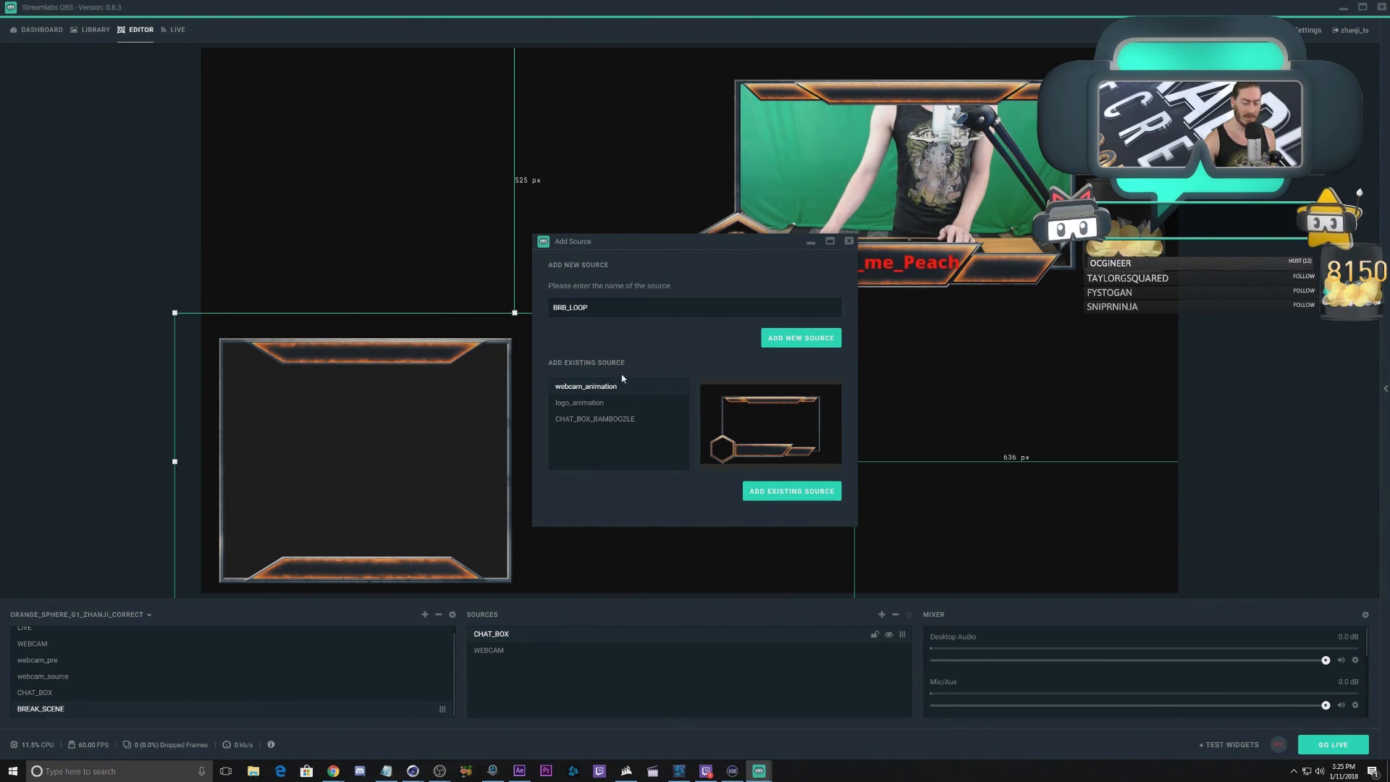
left_click(775, 491)
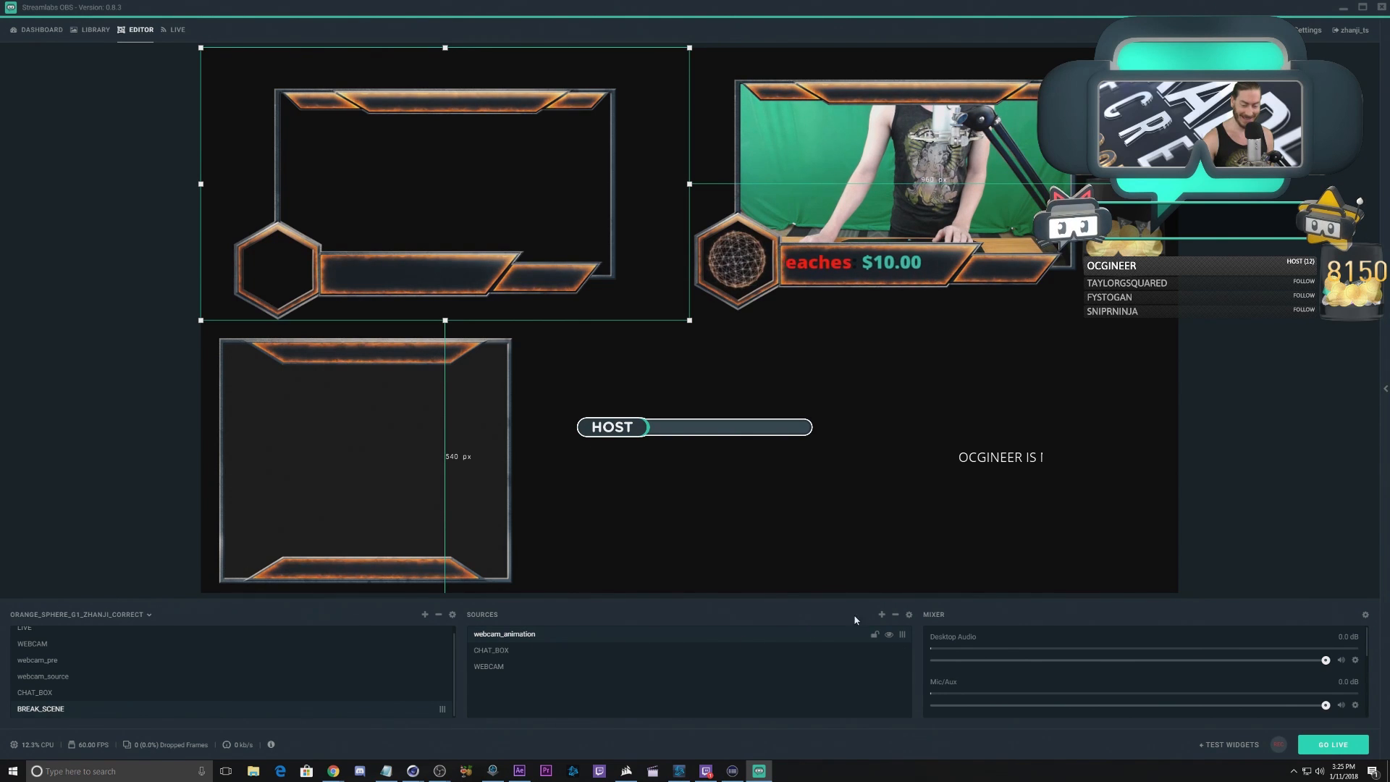
left_click(894, 613)
Step: Add a new Media Source named BRB_LOOP to BREAK_SCENE
left_click(881, 615)
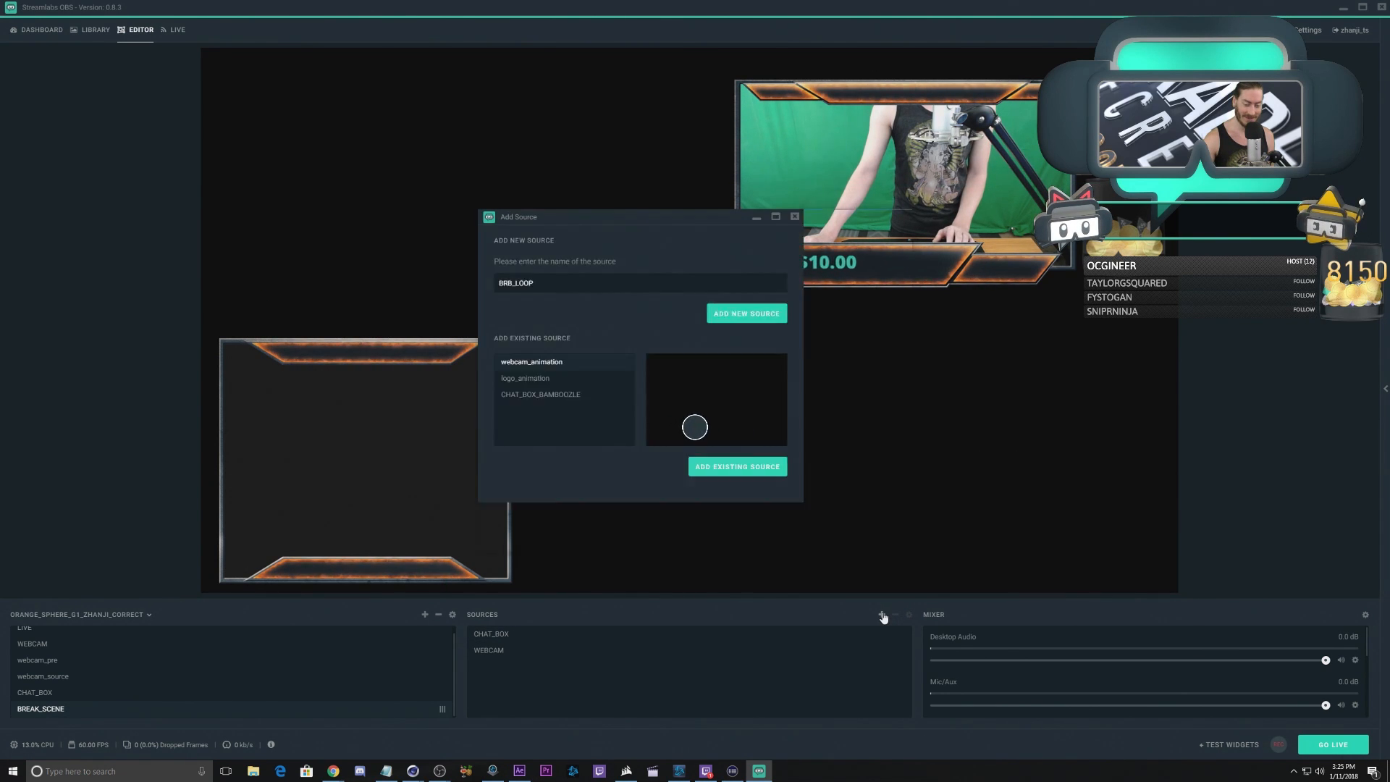
left_click(627, 392)
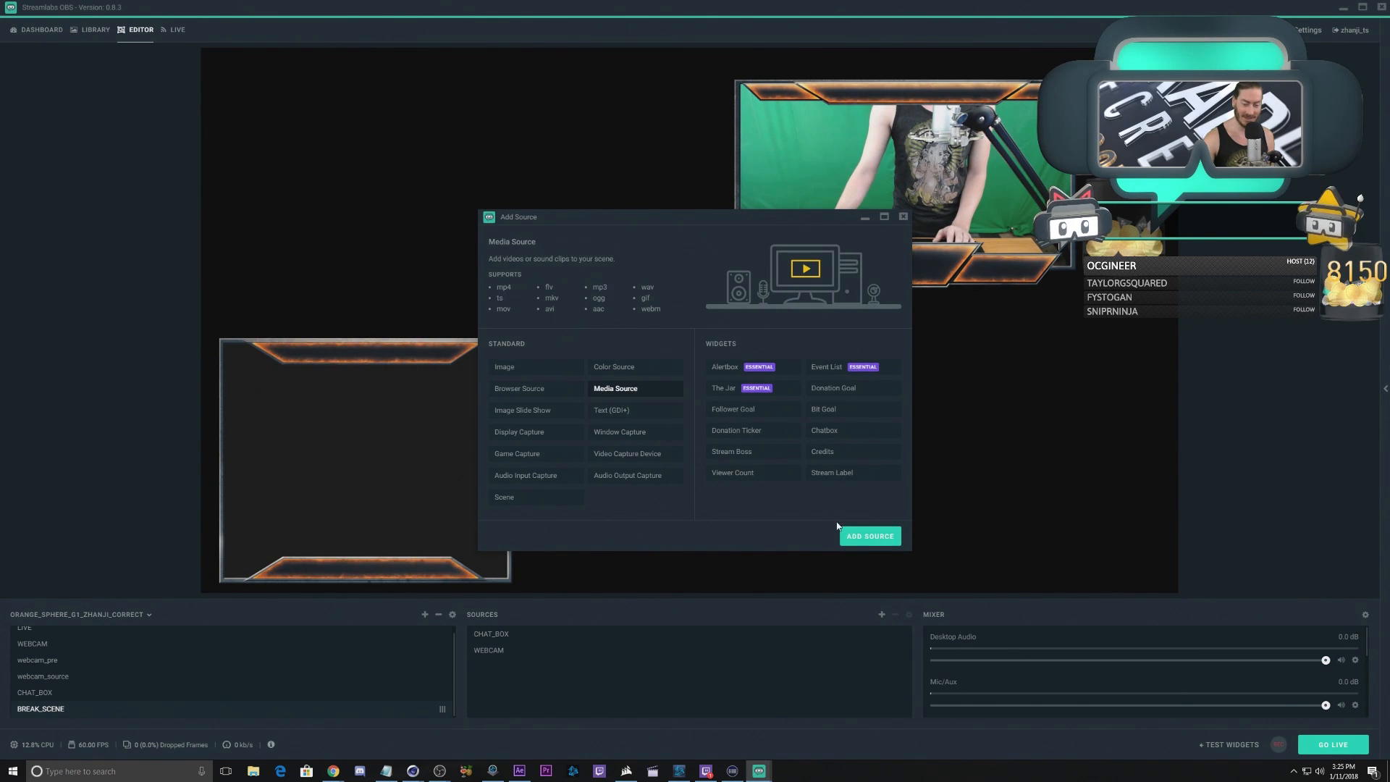
left_click(862, 537)
type("br")
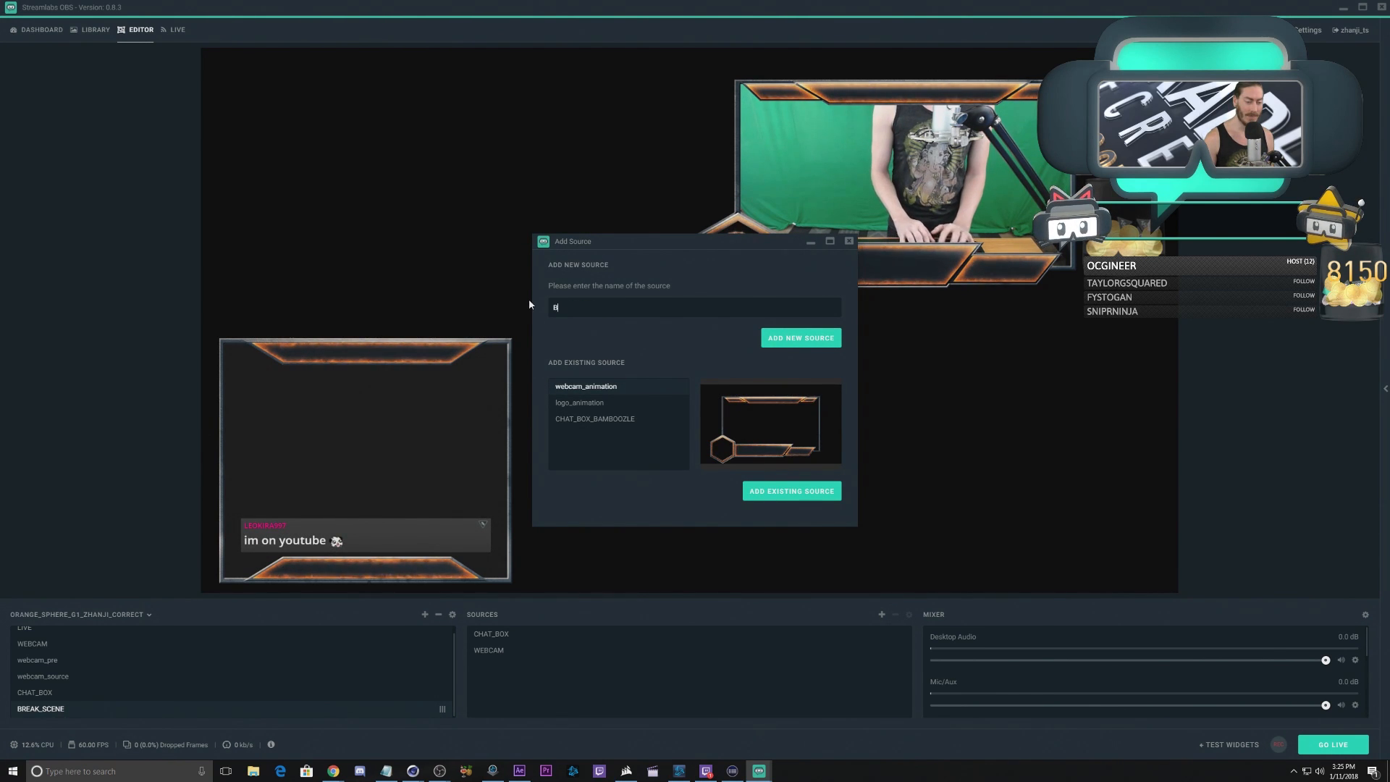
type("B_LOOP")
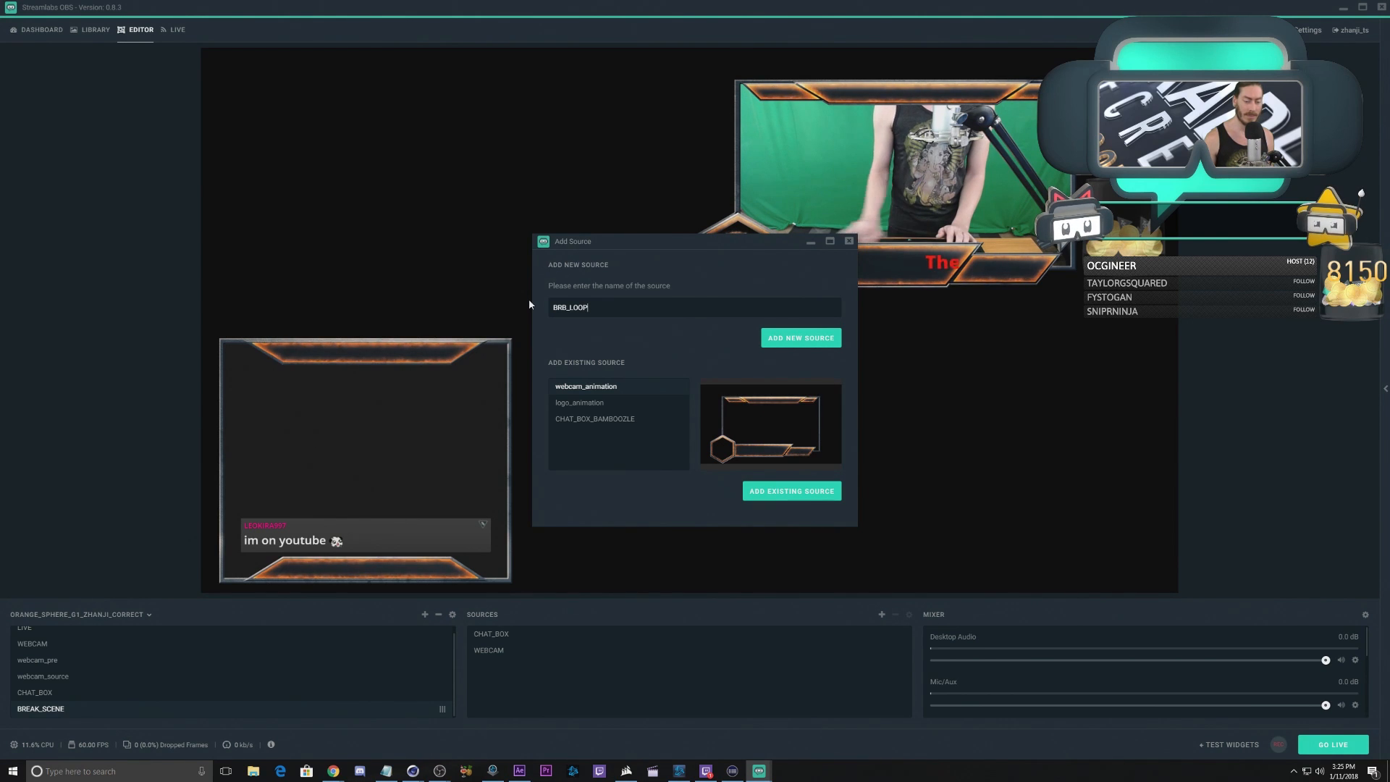
left_click(796, 338)
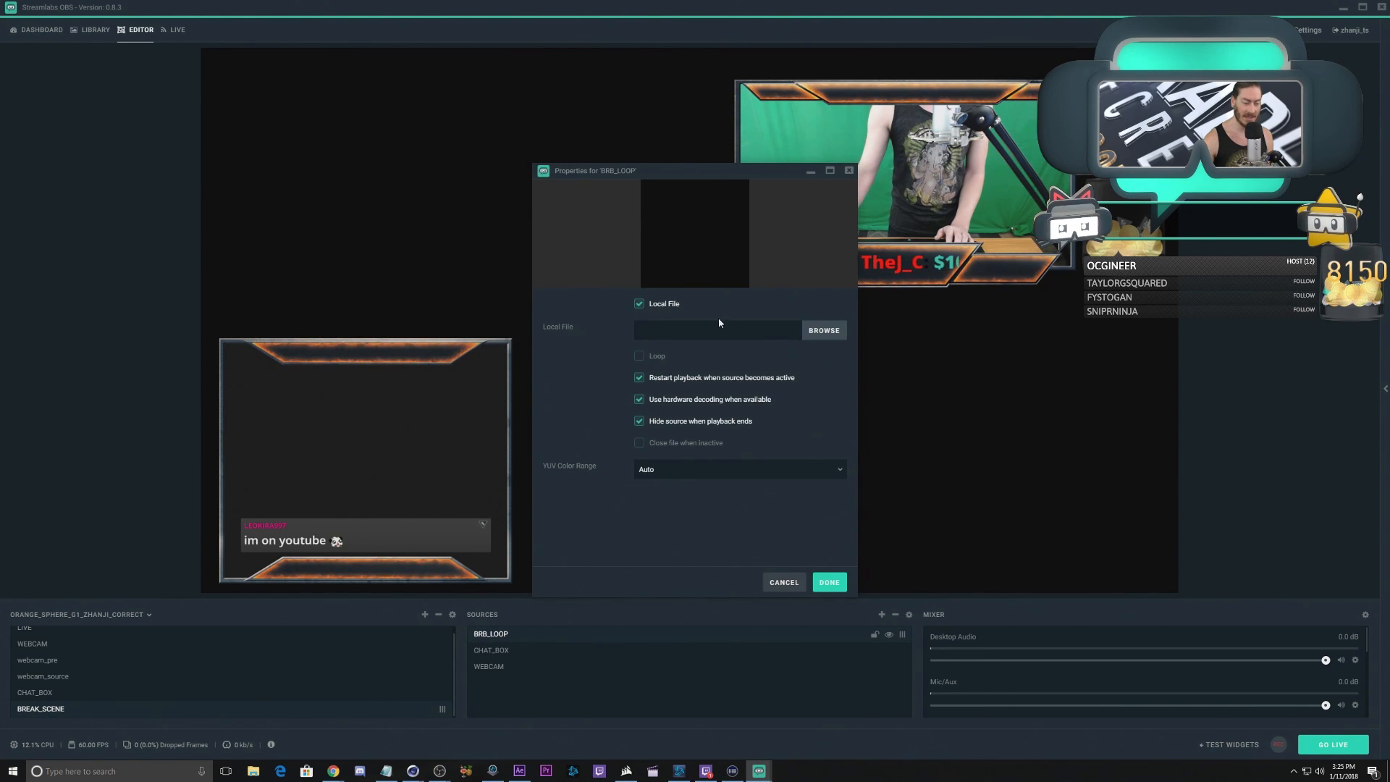
Step: Load START-END_PAGE_loop_vp9_converted.webm as the local file of BRB_LOOP with looping enabled
left_click(832, 331)
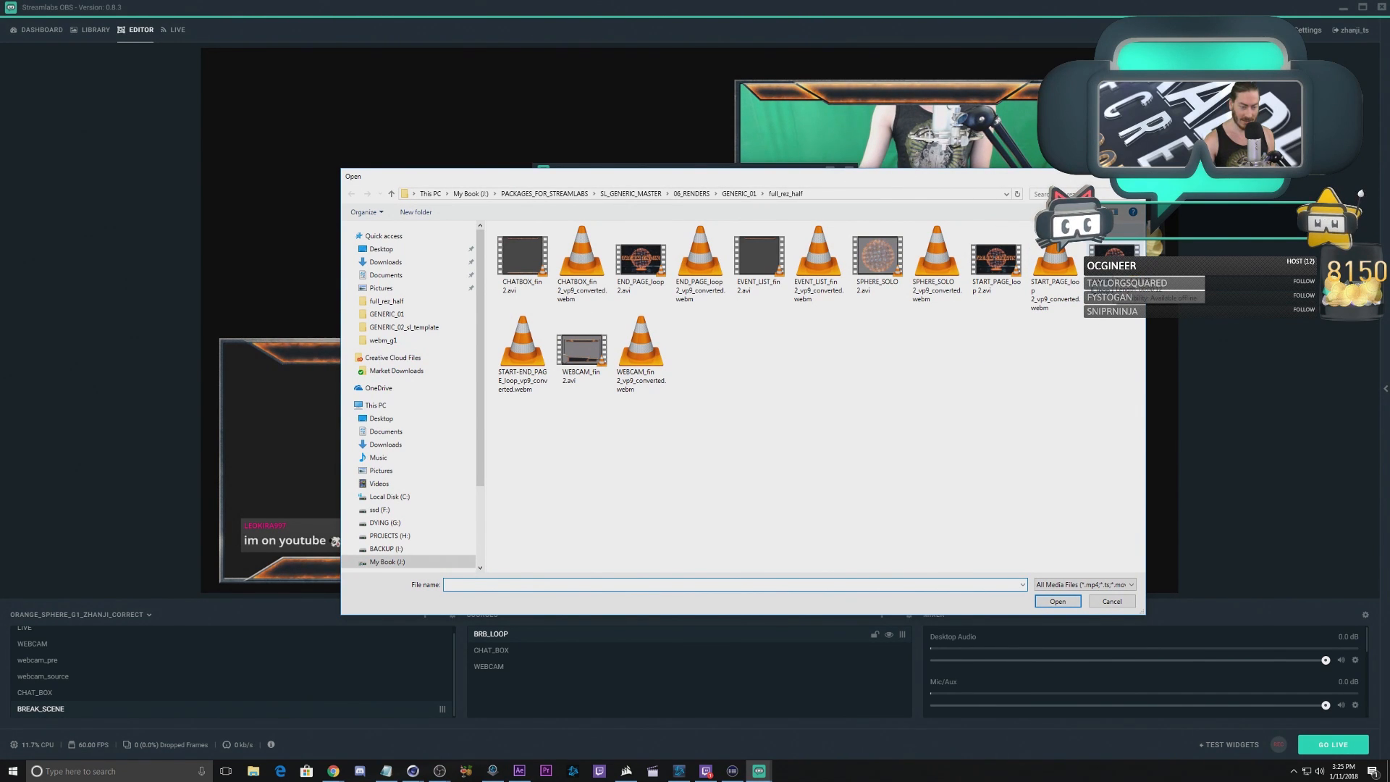
double_click(522, 351)
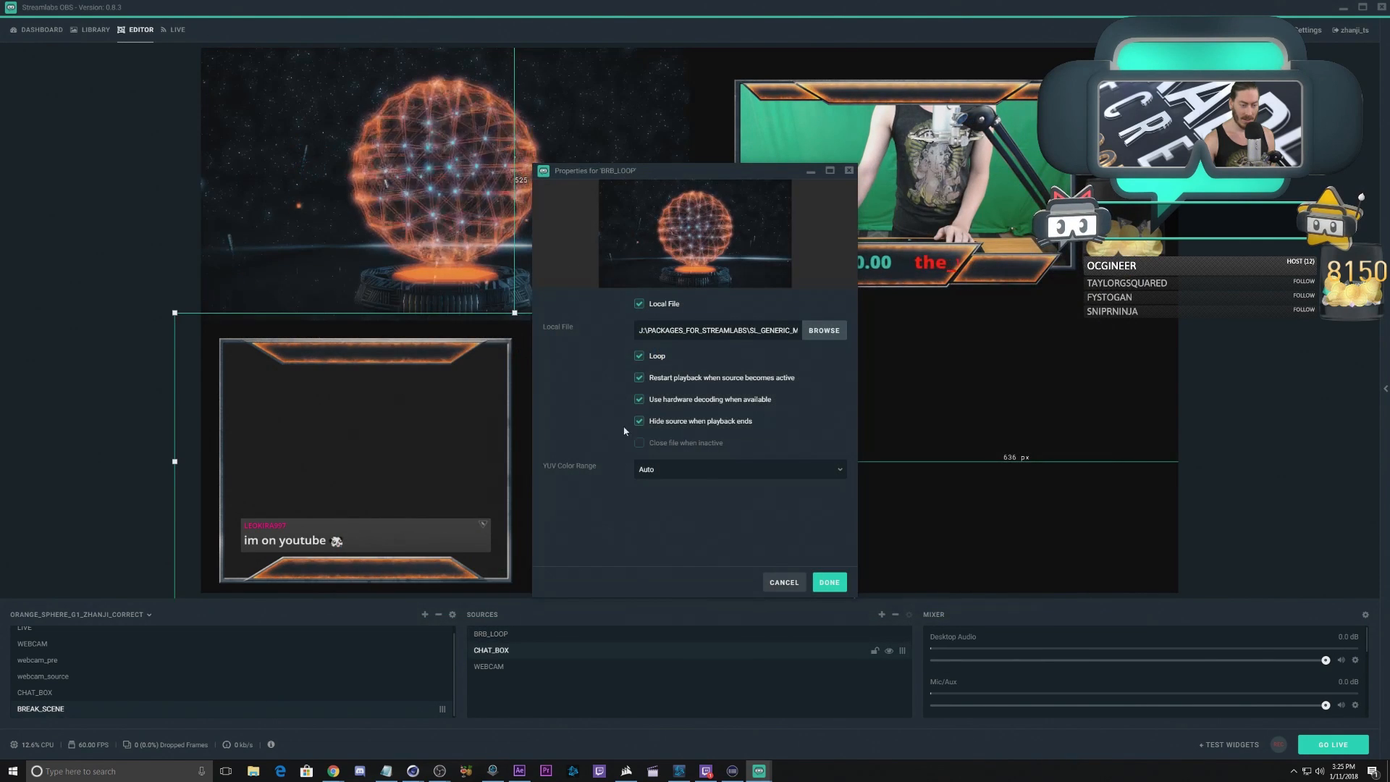
left_click(830, 582)
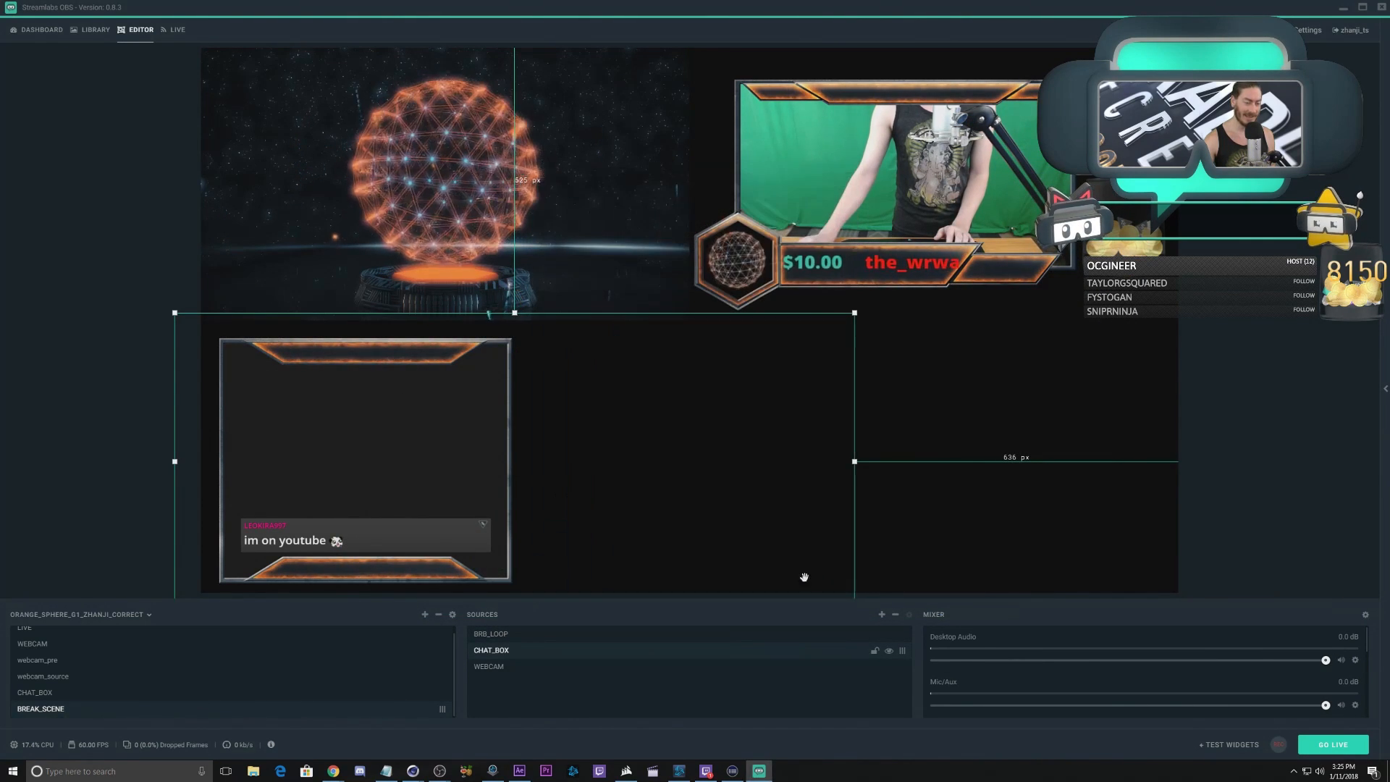
Step: Move BRB_LOOP below CHAT_BOX and WEBCAM in the source order and stretch it to the screen
left_click(506, 634)
left_click_drag(508, 636, 508, 669)
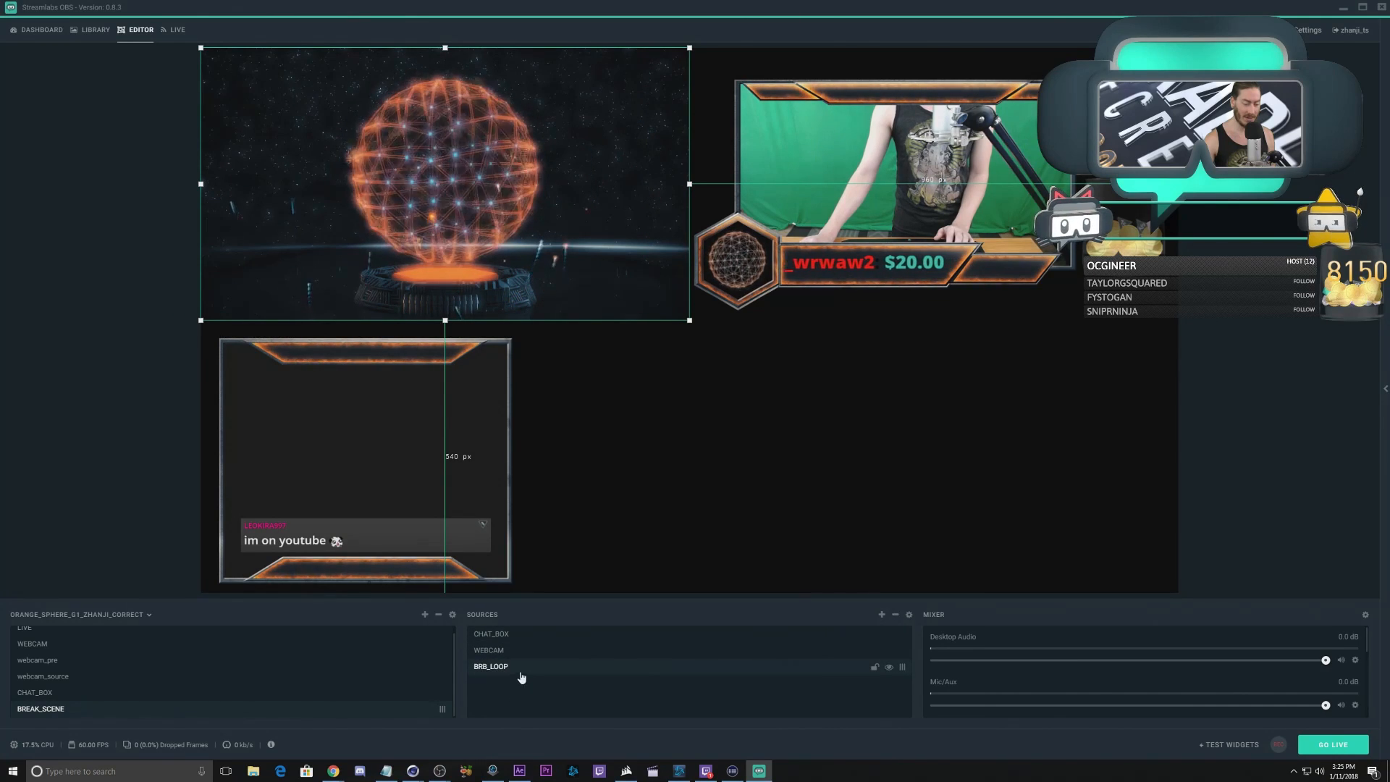
right_click(500, 665)
mouse_move(550, 577)
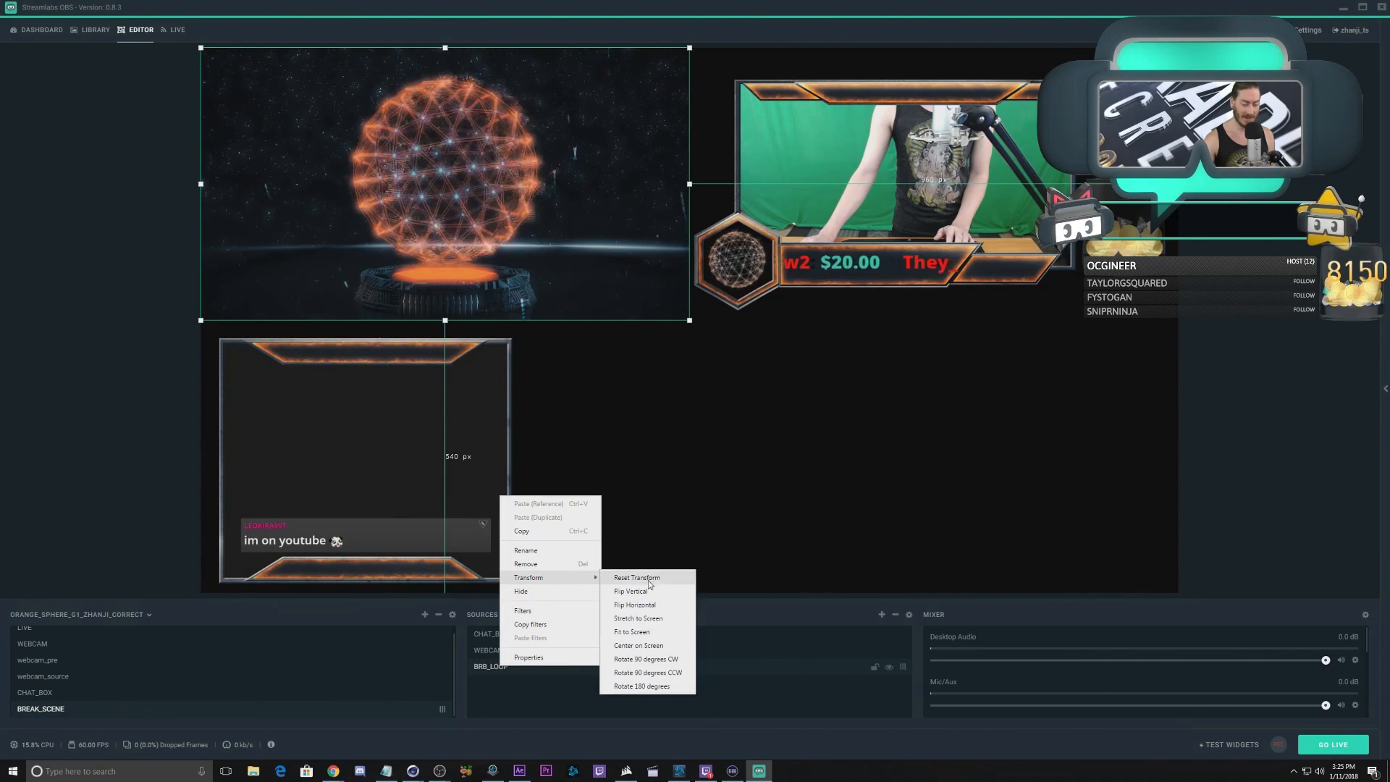
left_click(641, 614)
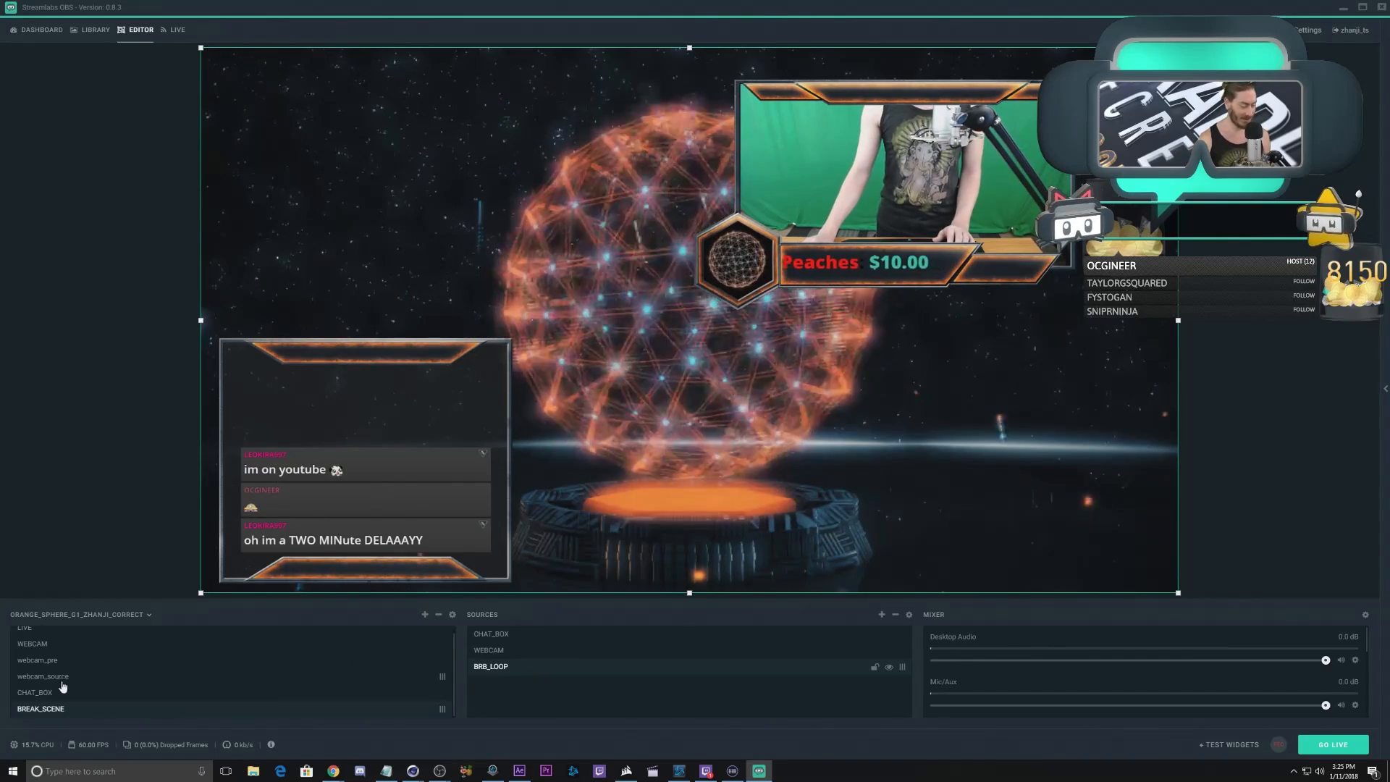
Step: Reorder the scenes so that BREAK_SCENE sits directly below LIVE
scroll(64, 682, "up", 1)
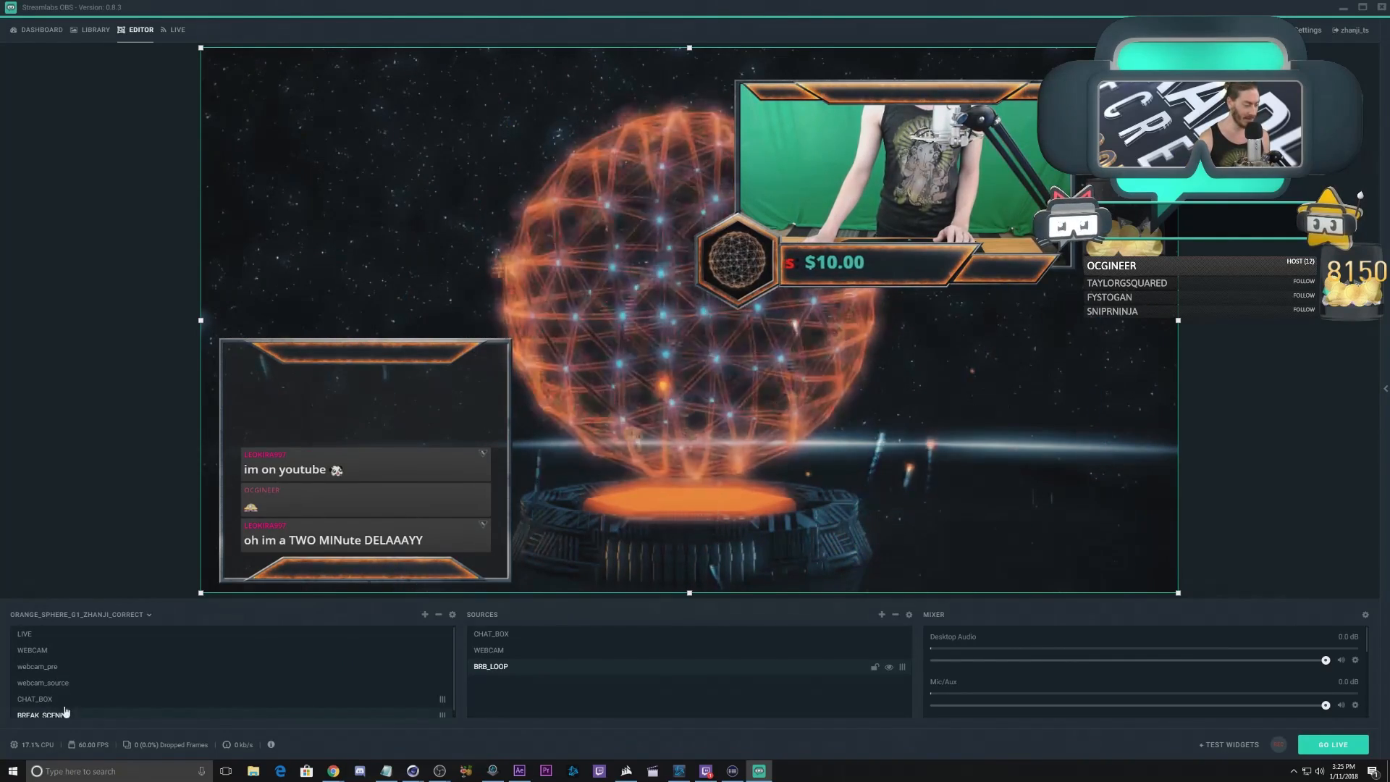
left_click_drag(51, 718, 56, 643)
scroll(64, 682, "up", 1)
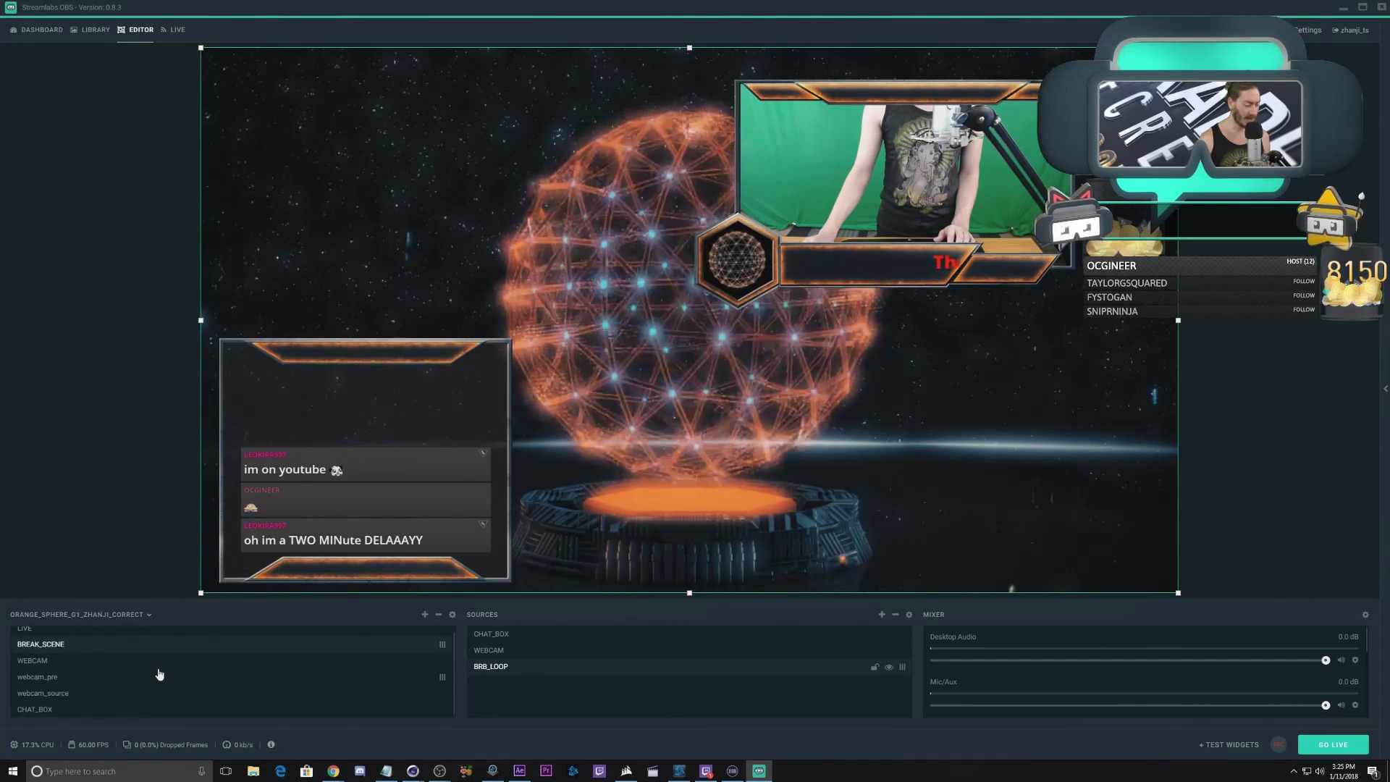
Step: Create a new scene named EVENT_LIST
left_click(424, 615)
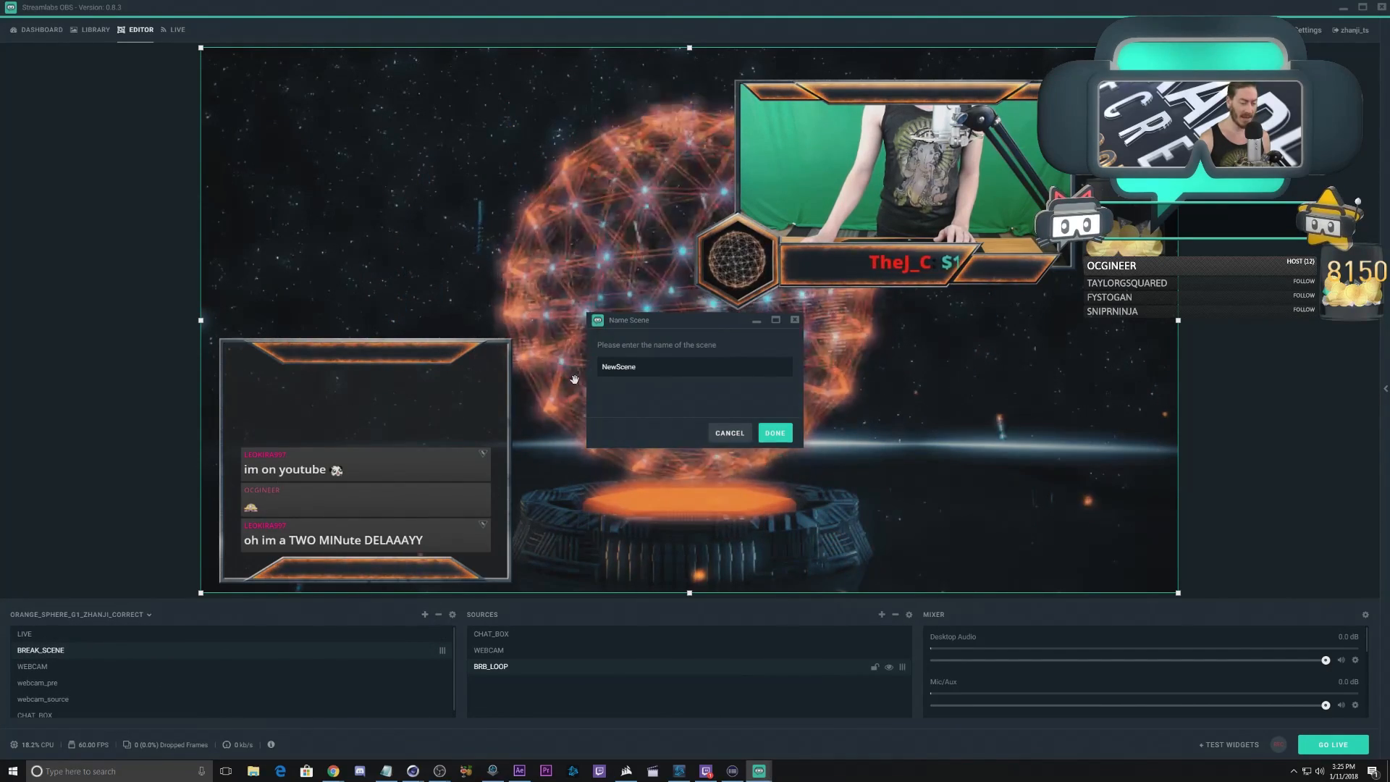
type("E")
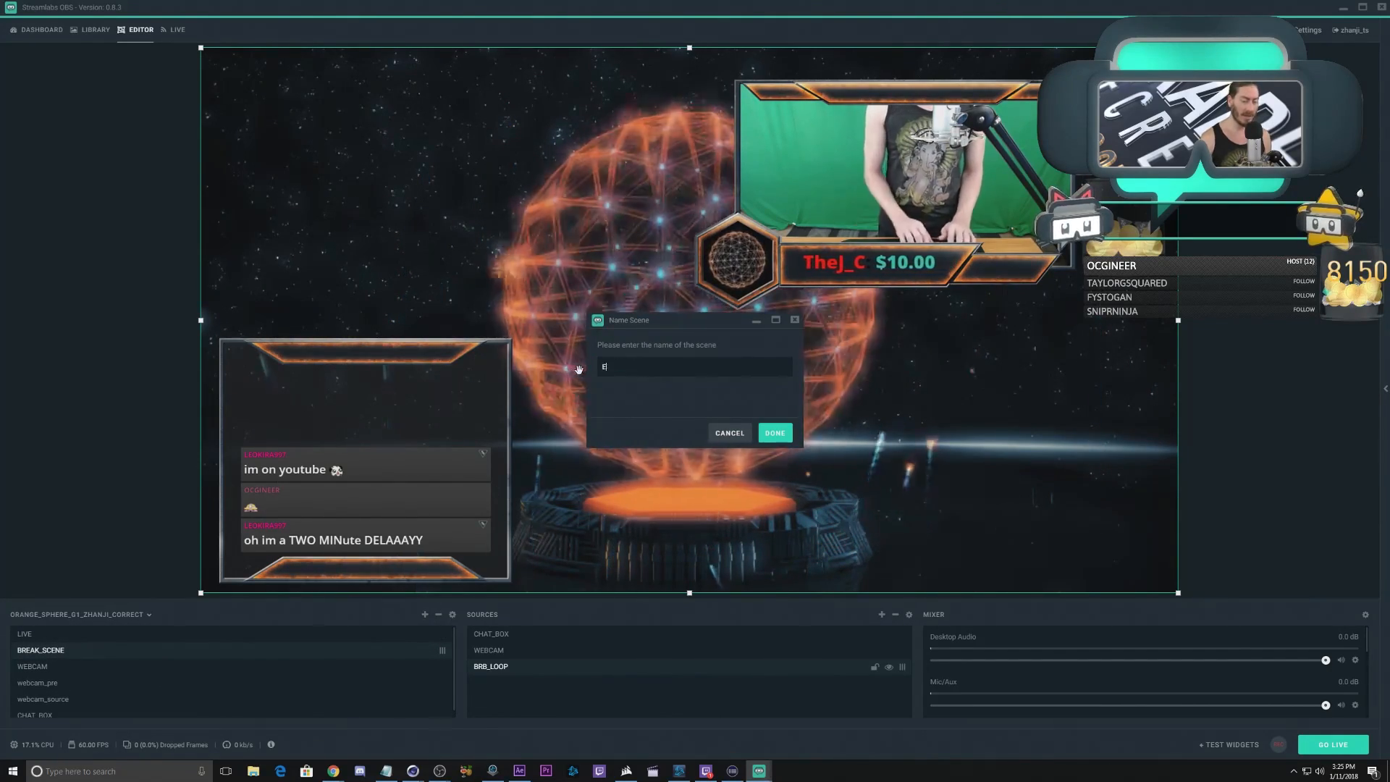
type("VENT_LIST")
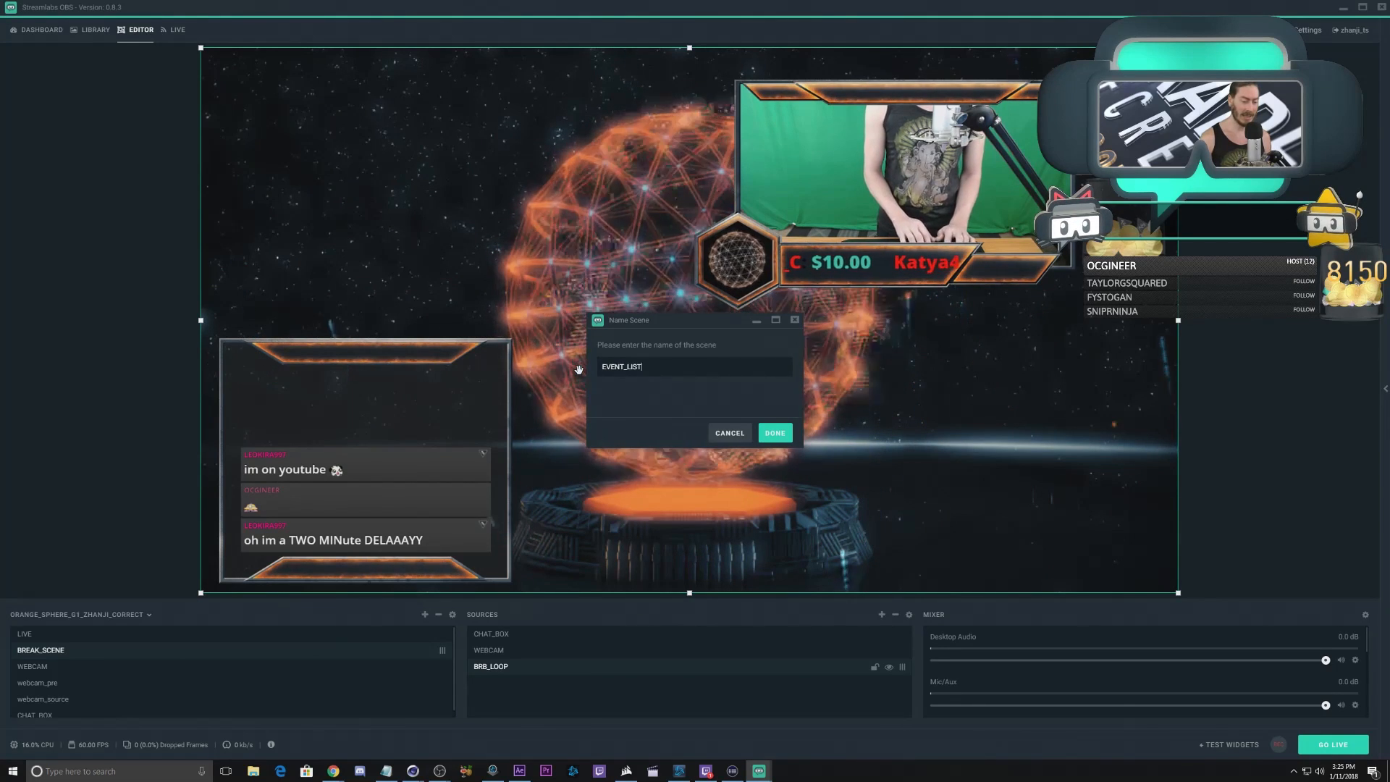
key("Return")
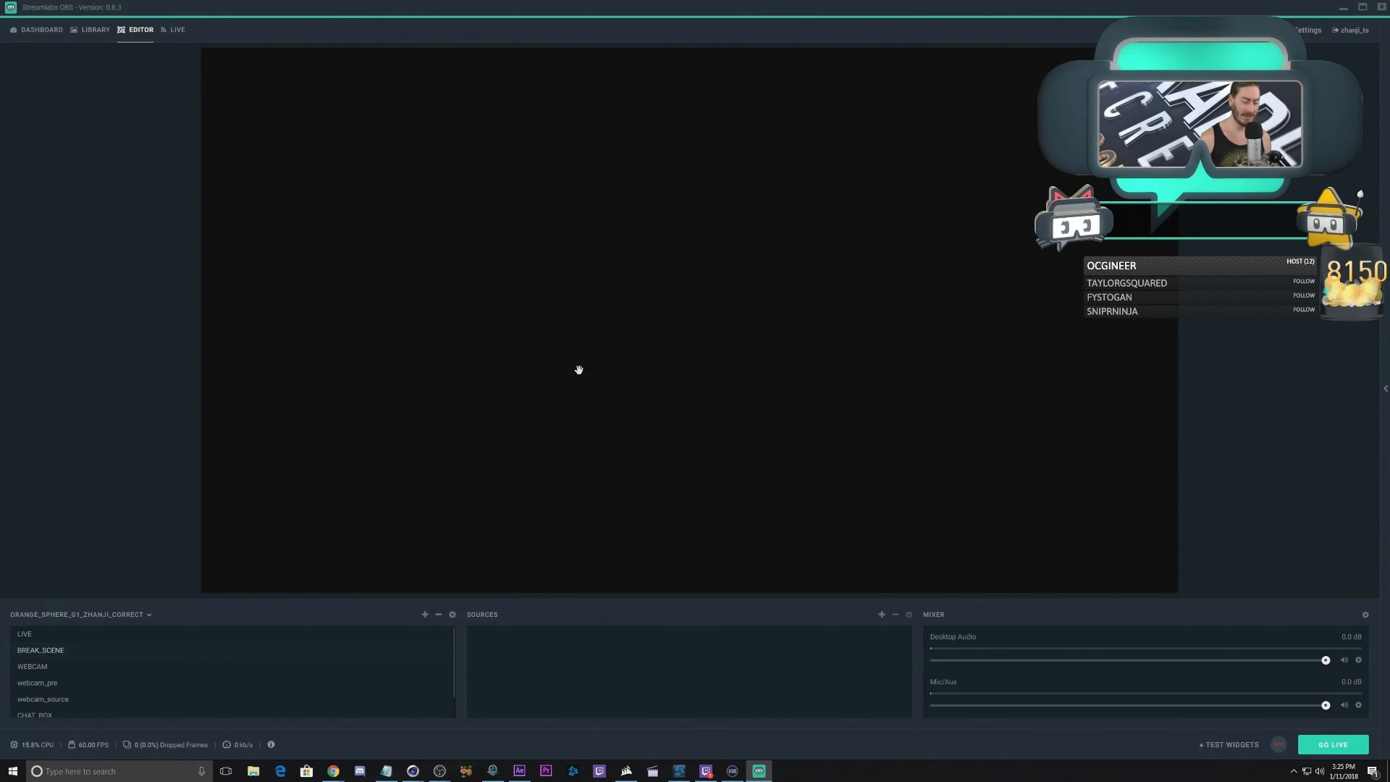
Step: Add a new Media Source named EVENT_LIST to the empty EVENT_LIST scene
left_click(883, 615)
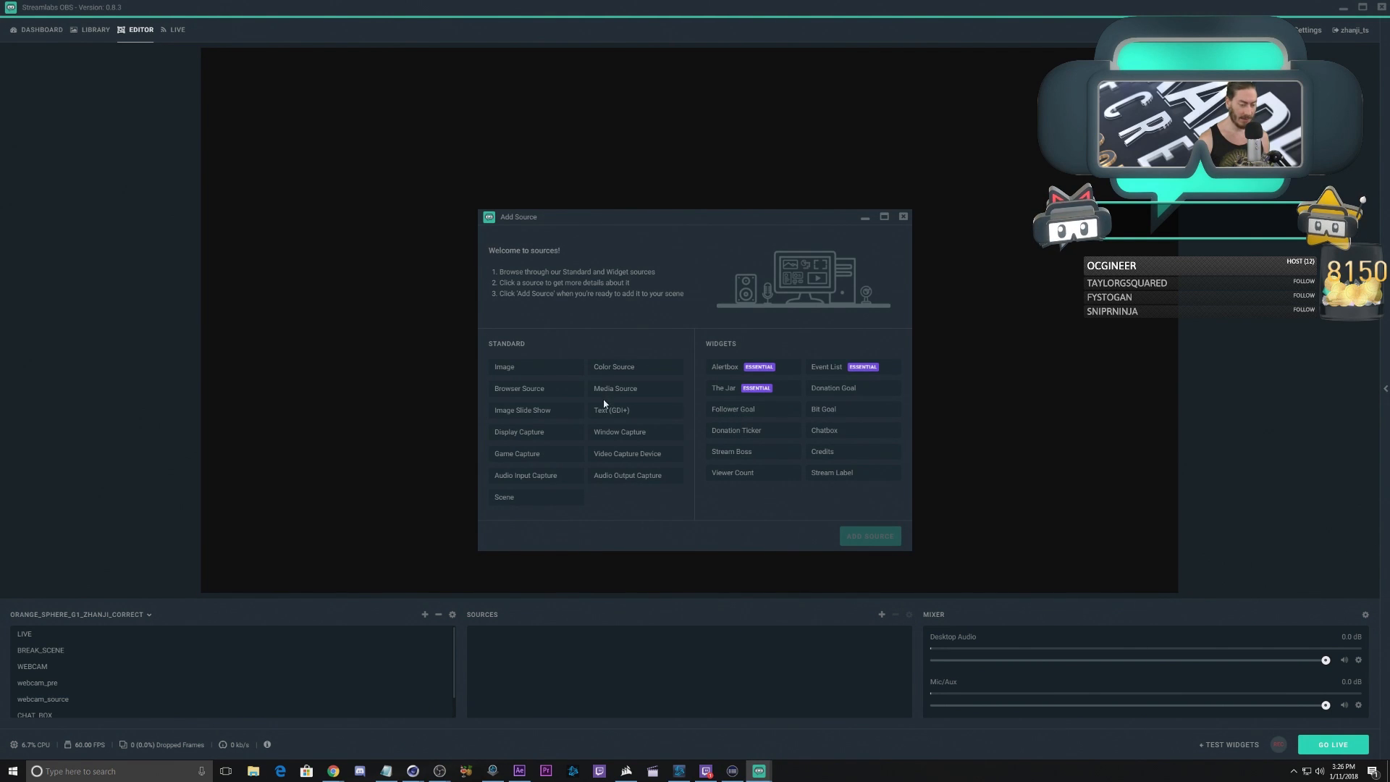
left_click(631, 391)
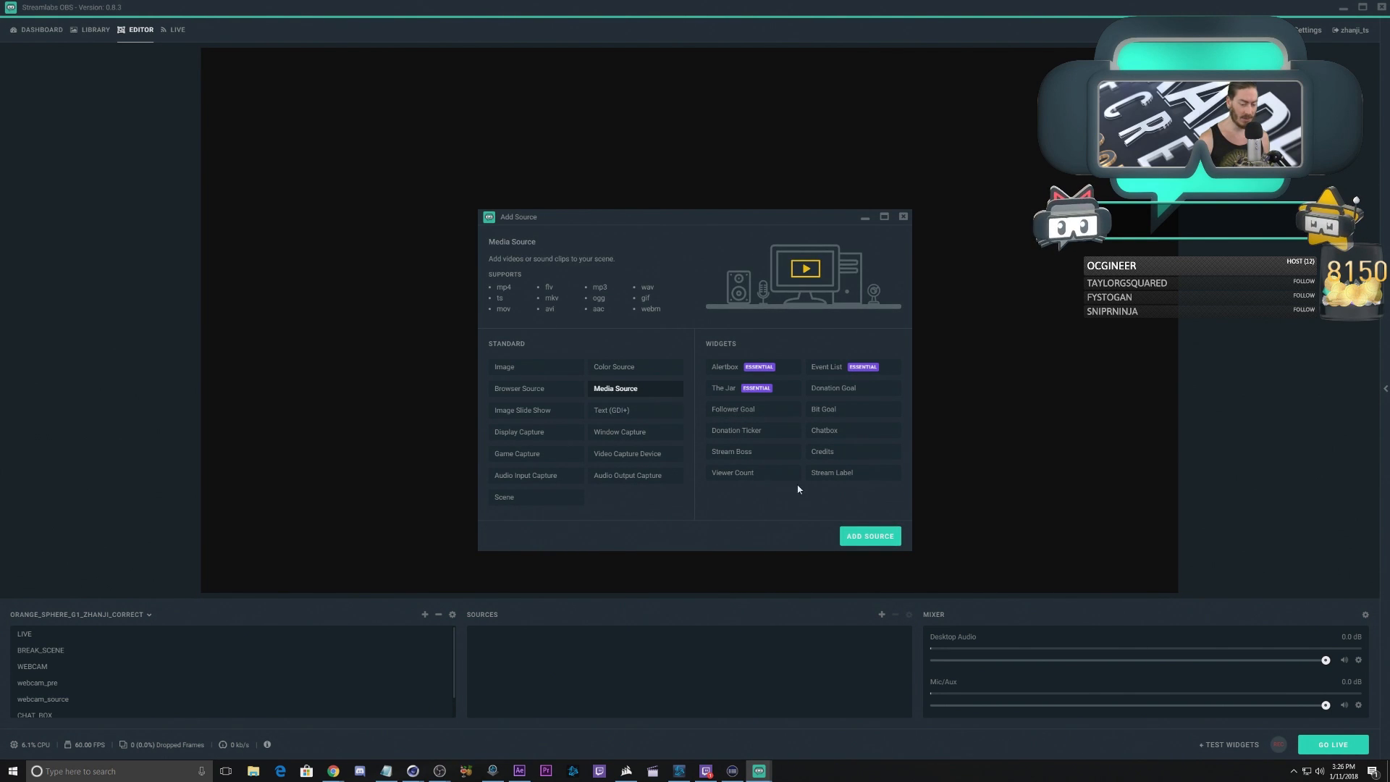
left_click(863, 537)
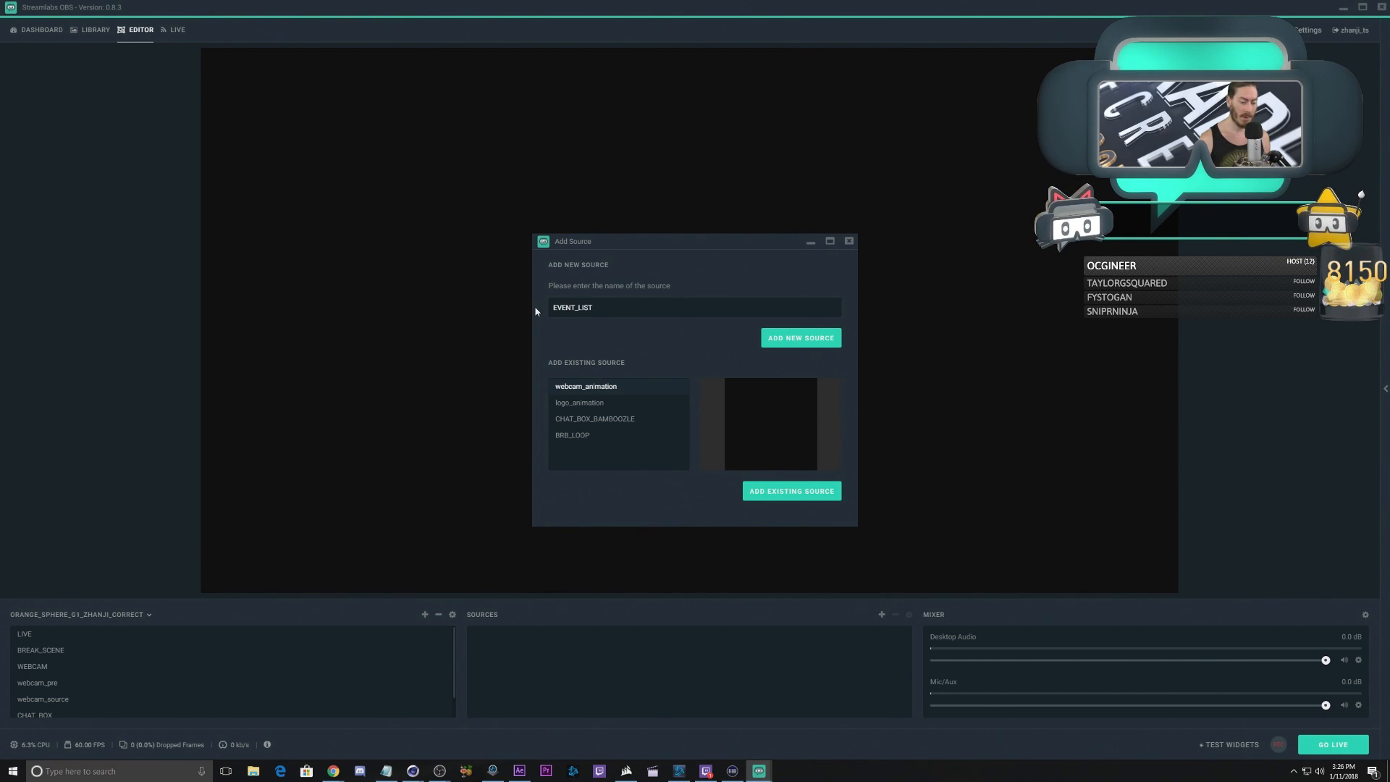
left_click(785, 340)
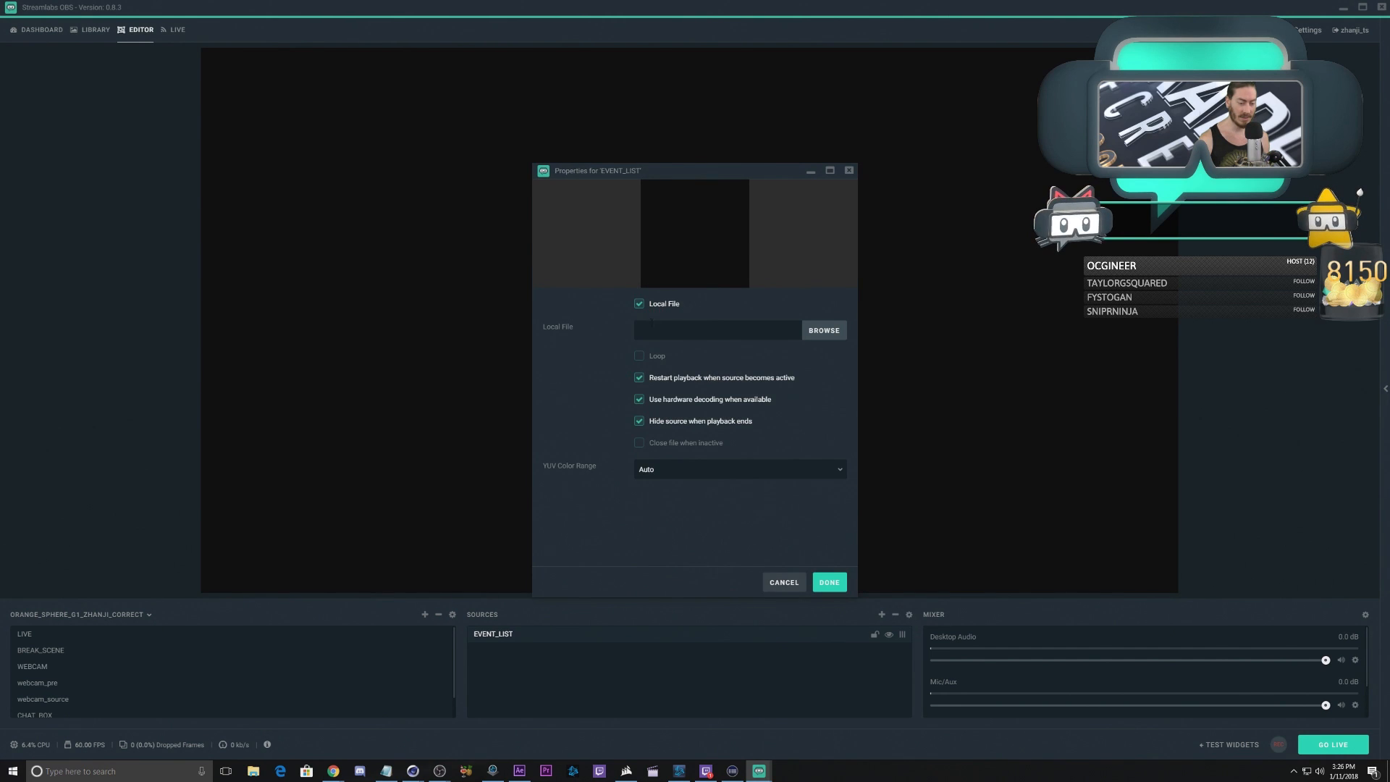
Step: Load EVENT_LIST_fin 2_vp9_converted.webm as the local file of the EVENT_LIST media source
left_click(822, 331)
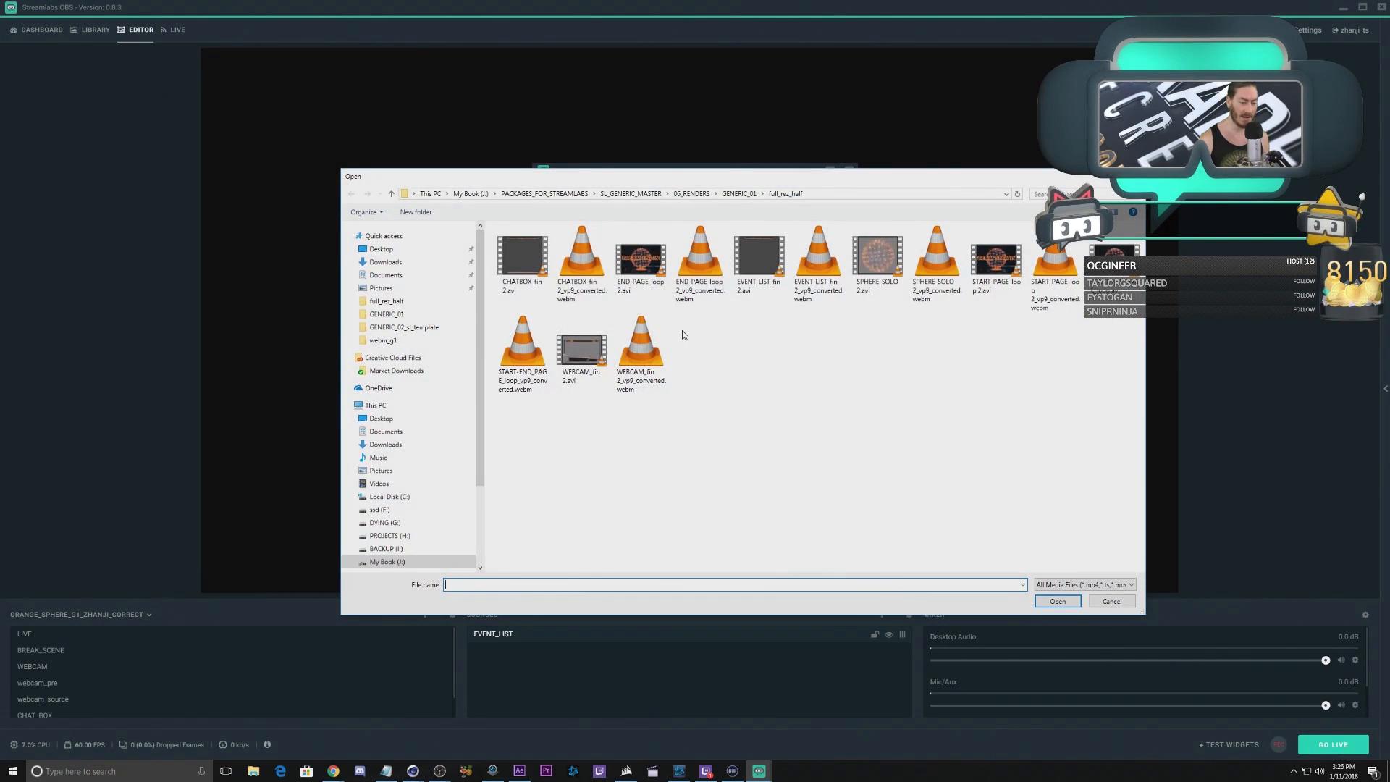
double_click(802, 271)
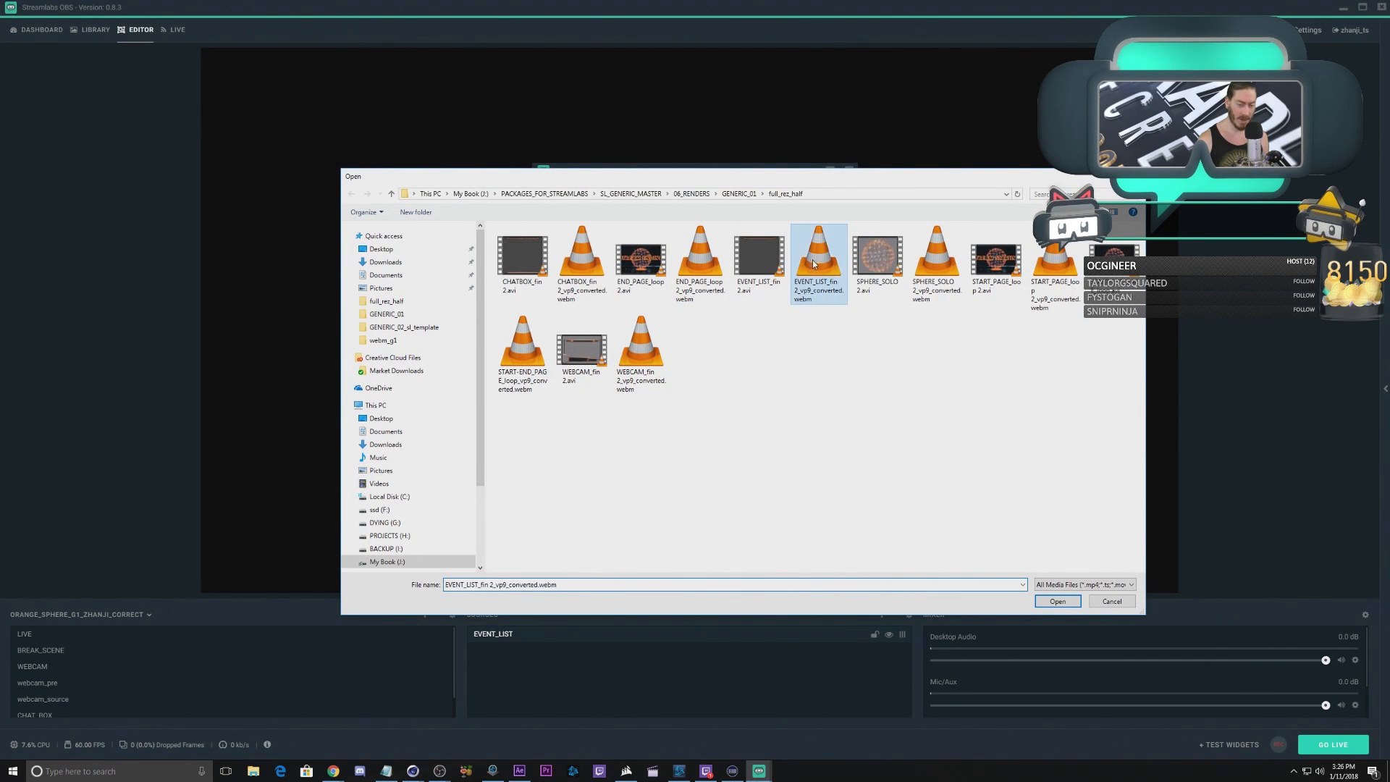
left_click(831, 583)
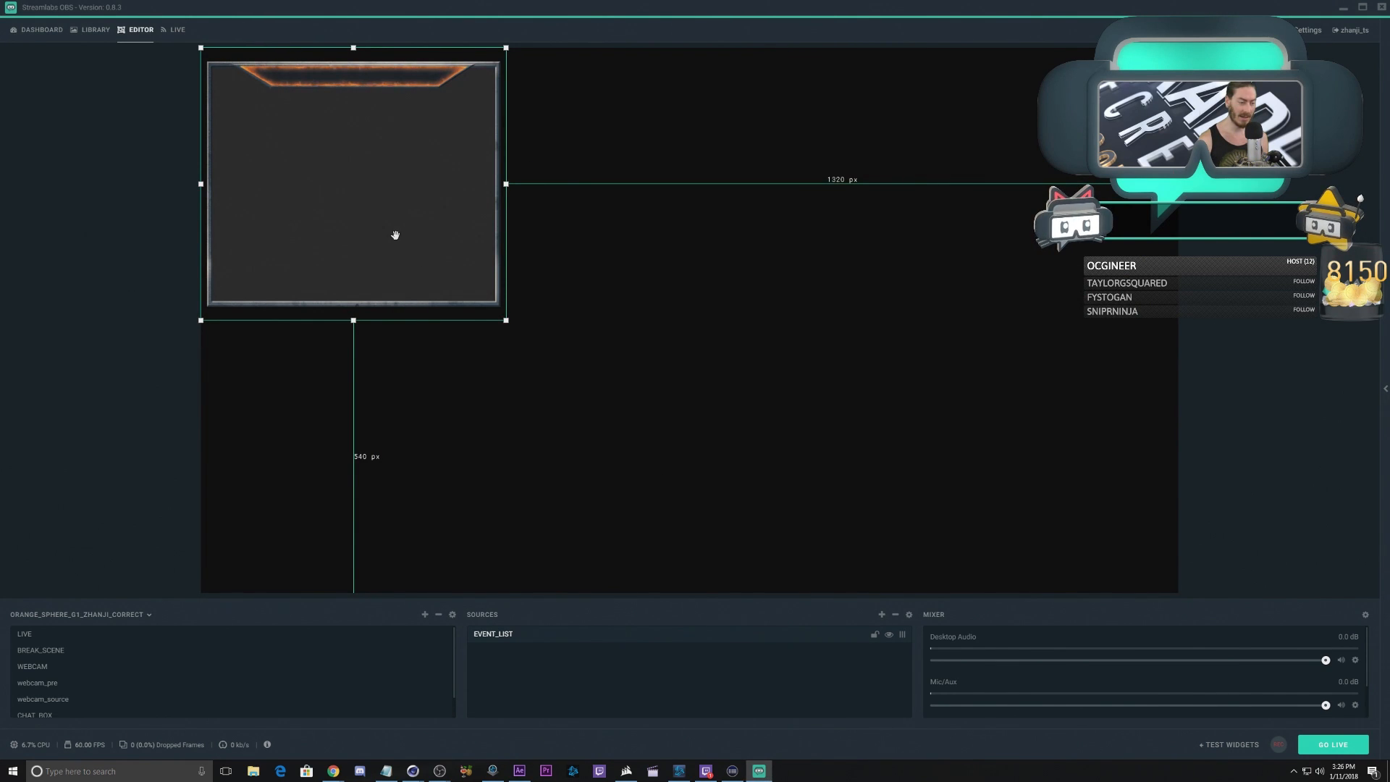
Step: Centre the EVENT_LIST frame on the canvas
right_click(395, 233)
mouse_move(458, 317)
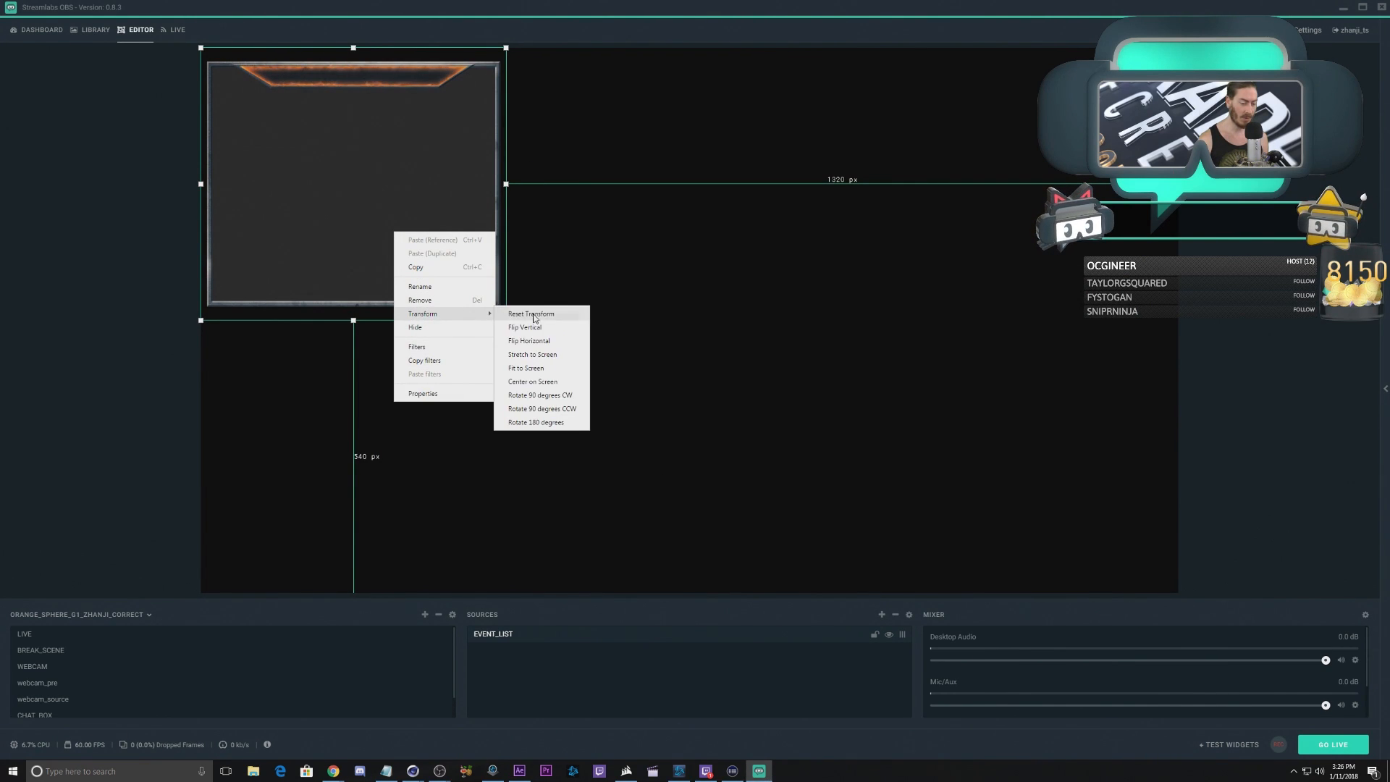
left_click(542, 383)
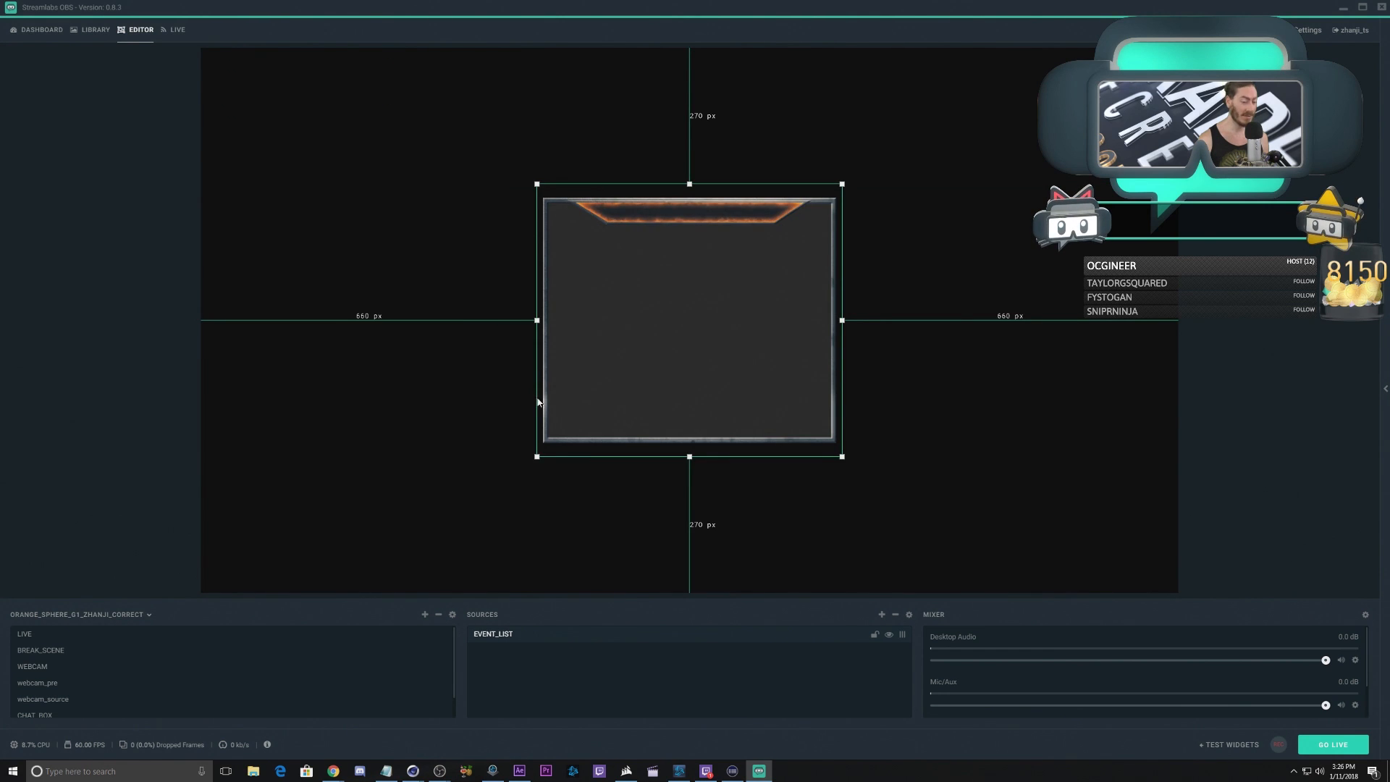
Step: Add an Event List widget source named "Event List widget" to the EVENT_LIST scene, keeping its default properties
left_click(882, 615)
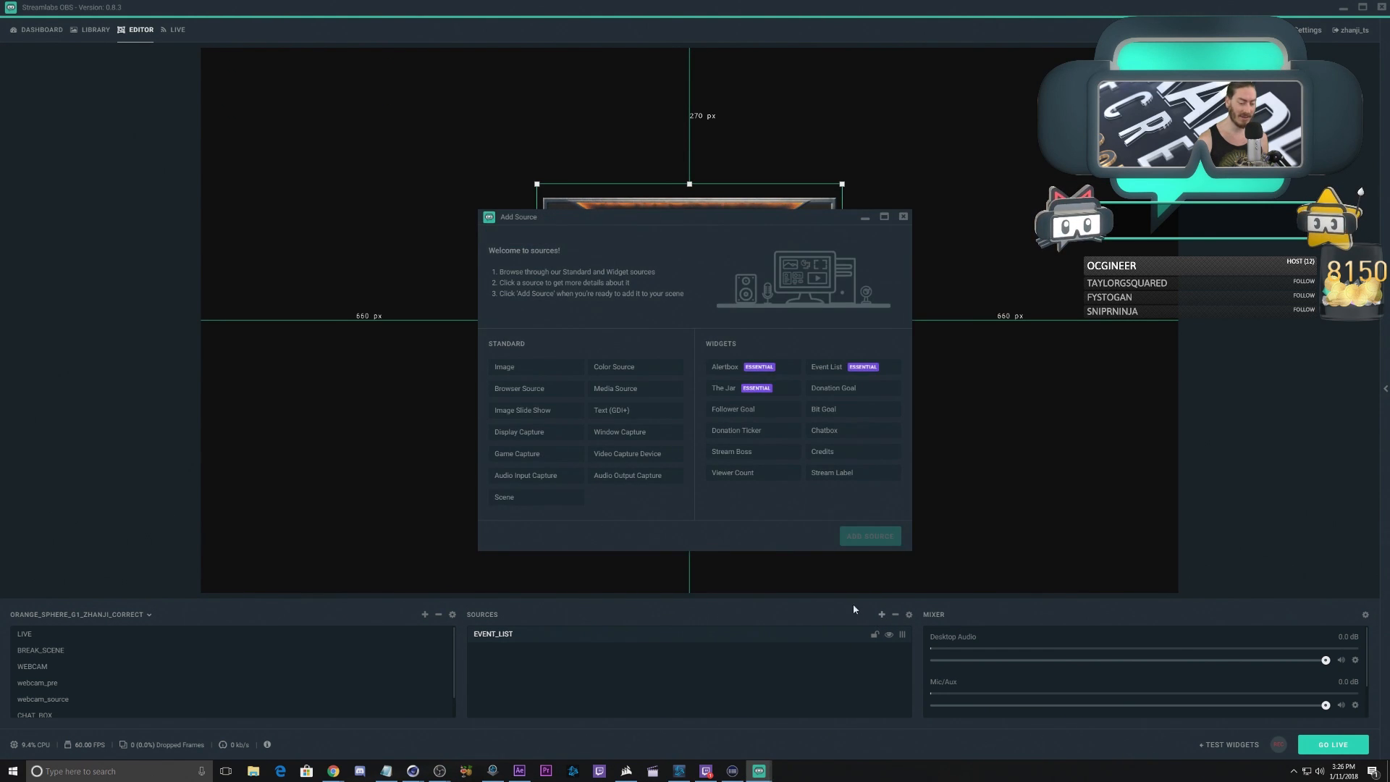
left_click(830, 376)
left_click(857, 537)
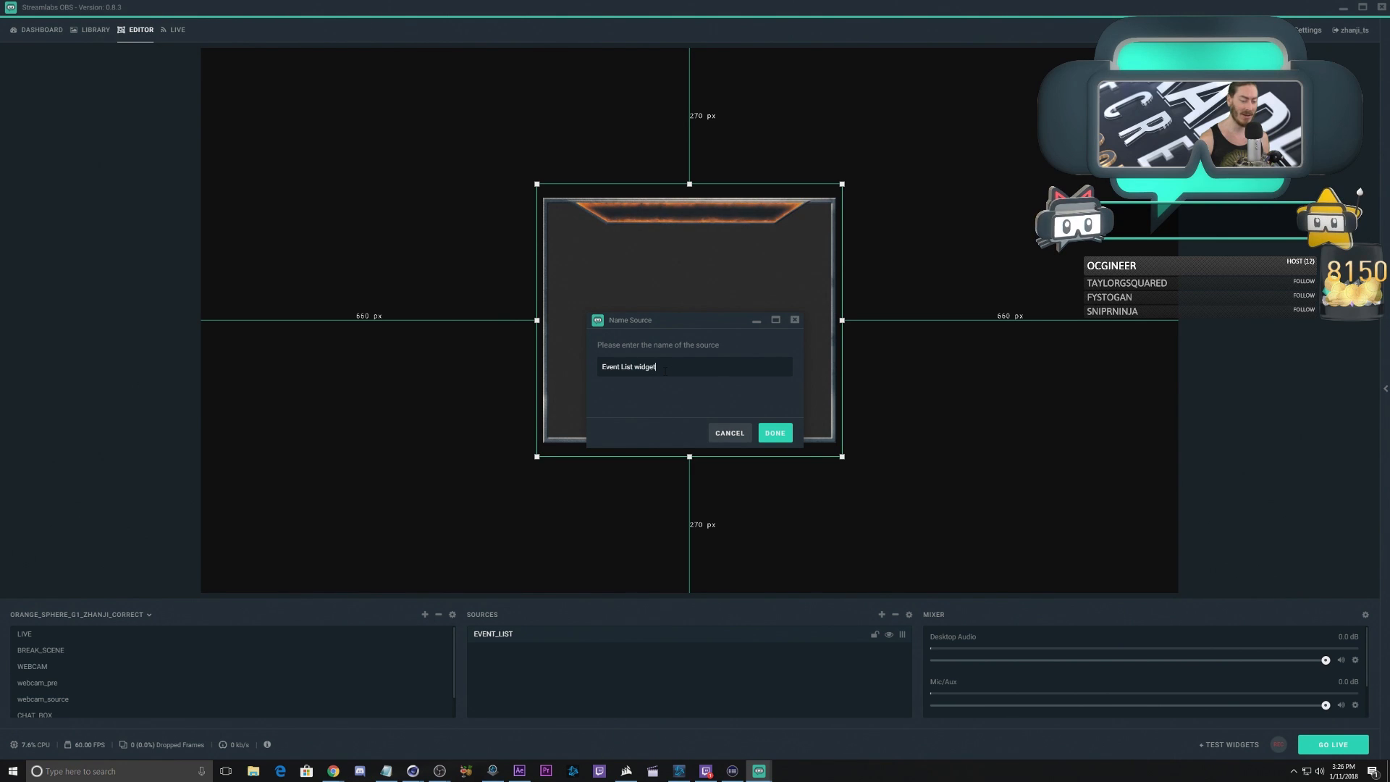
left_click(774, 434)
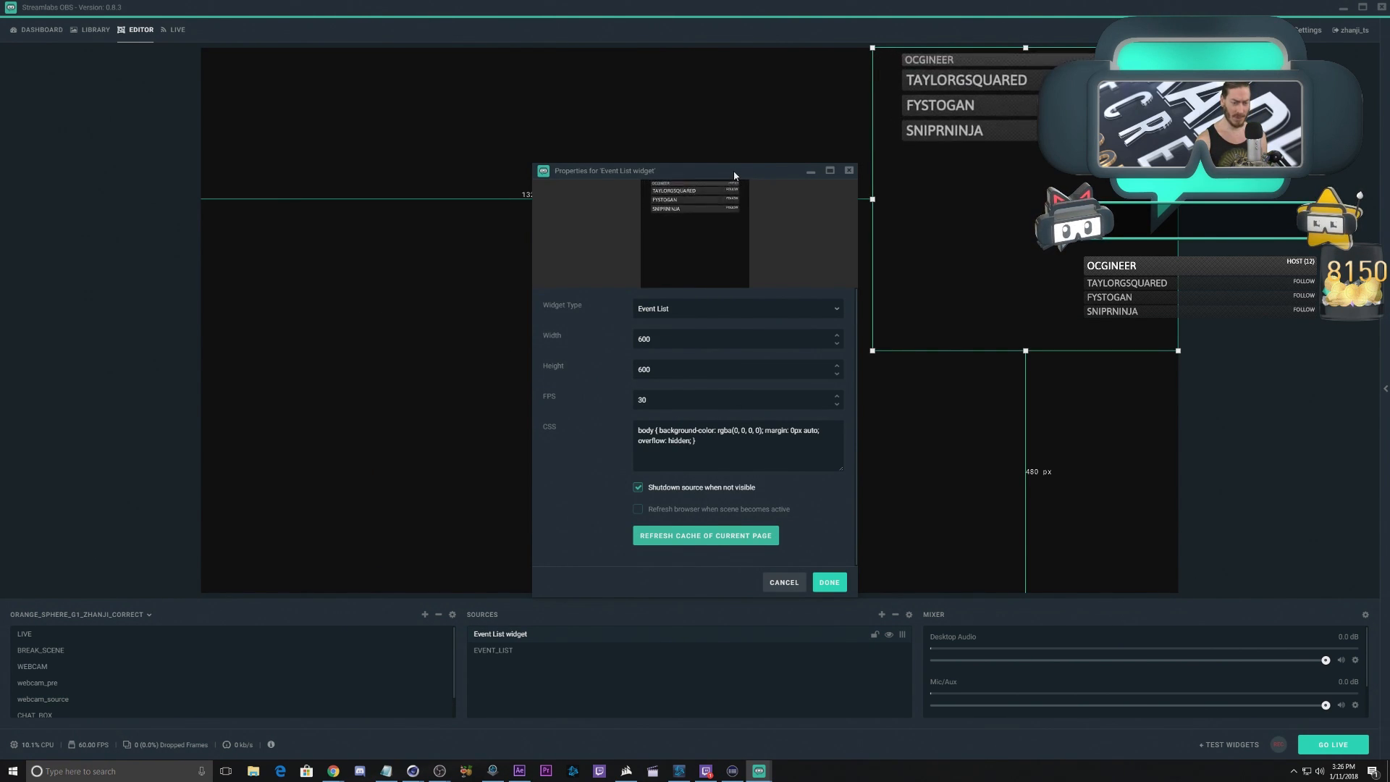
left_click_drag(734, 174, 281, 85)
Step: Crop the empty lower half off the Event List widget and centre it on the canvas over the frame
right_click(1019, 128)
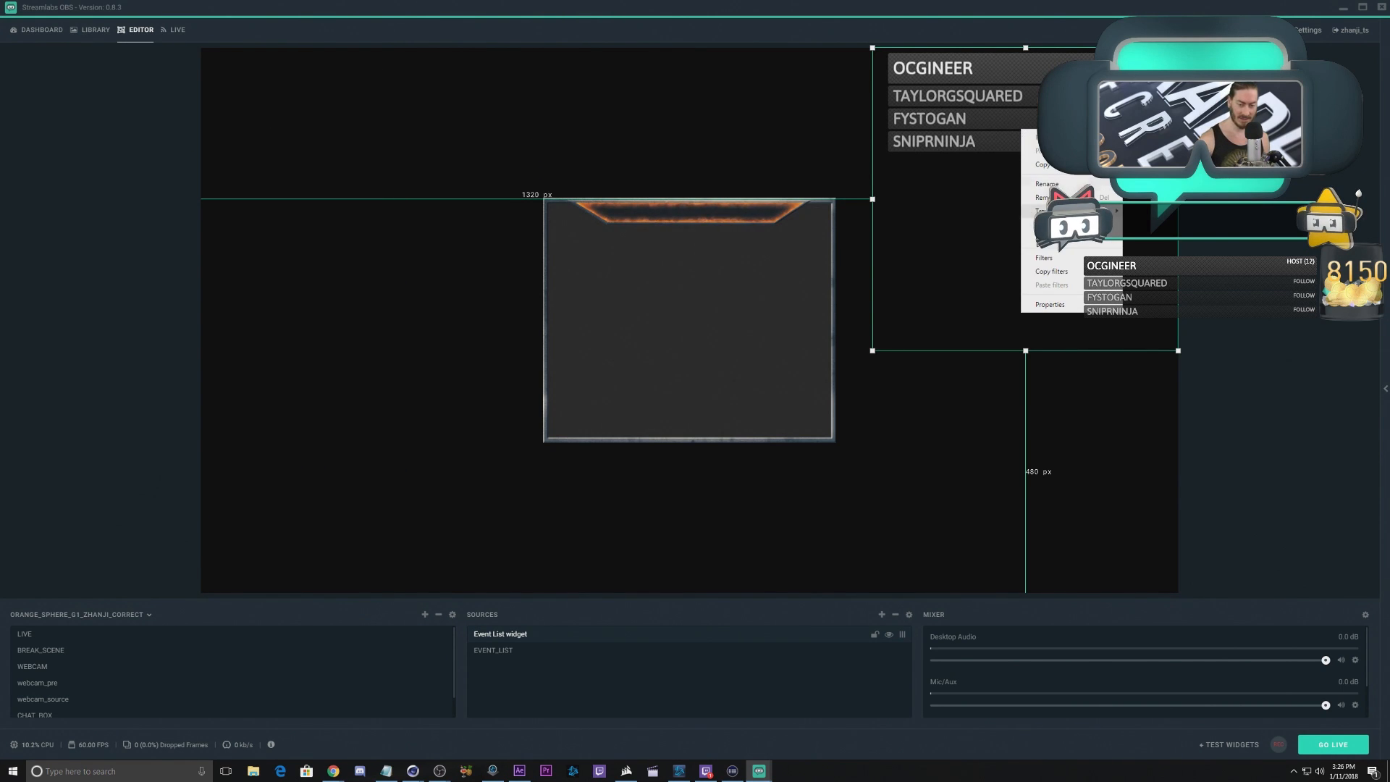
mouse_move(1071, 211)
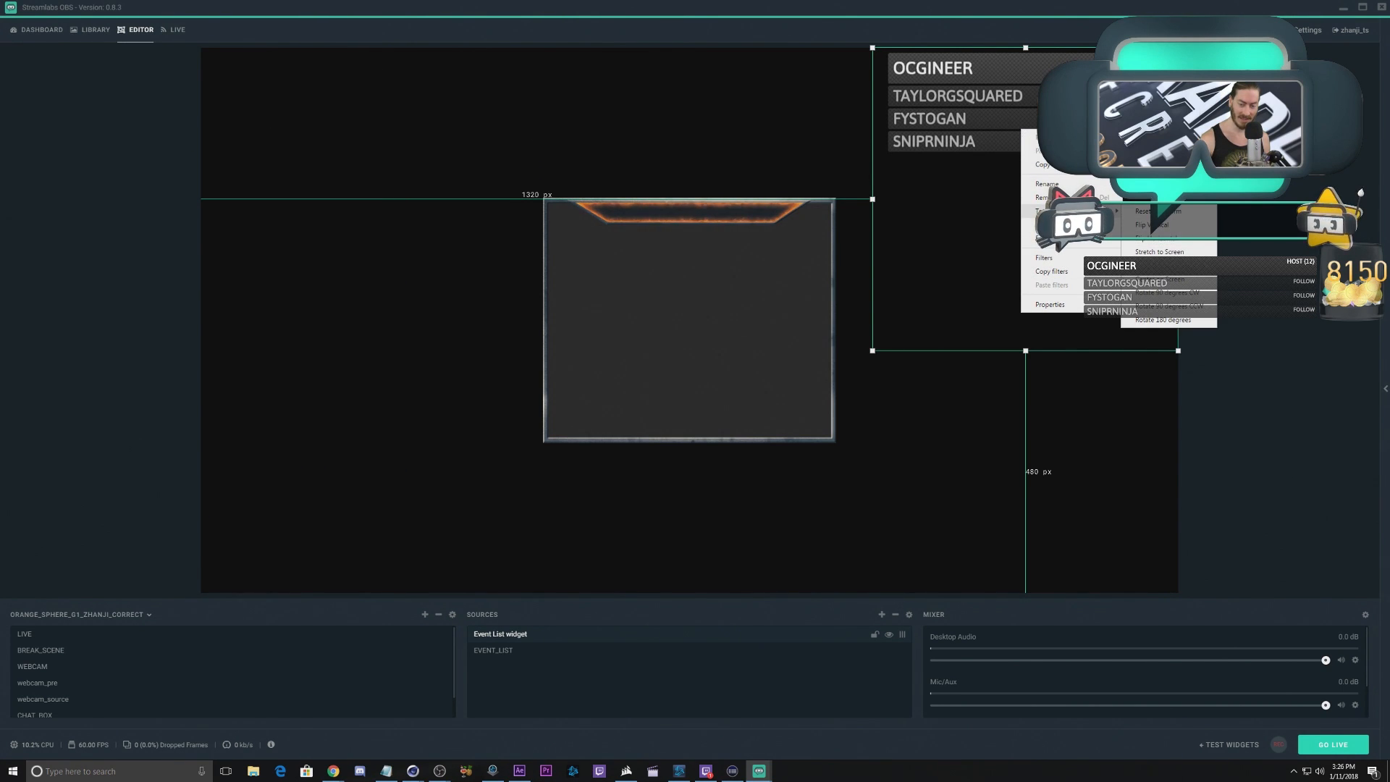
left_click(1158, 279)
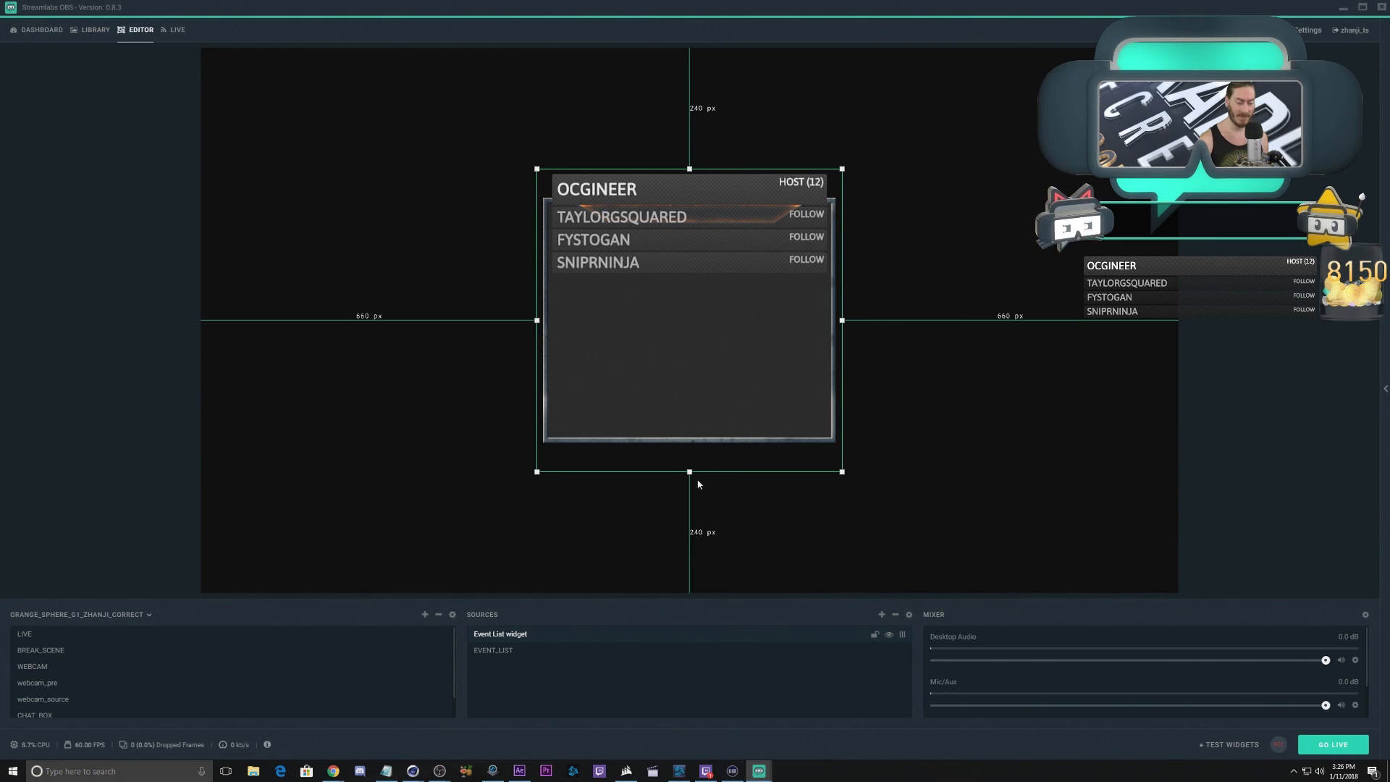
left_click_drag(689, 472, 683, 306)
right_click(687, 241)
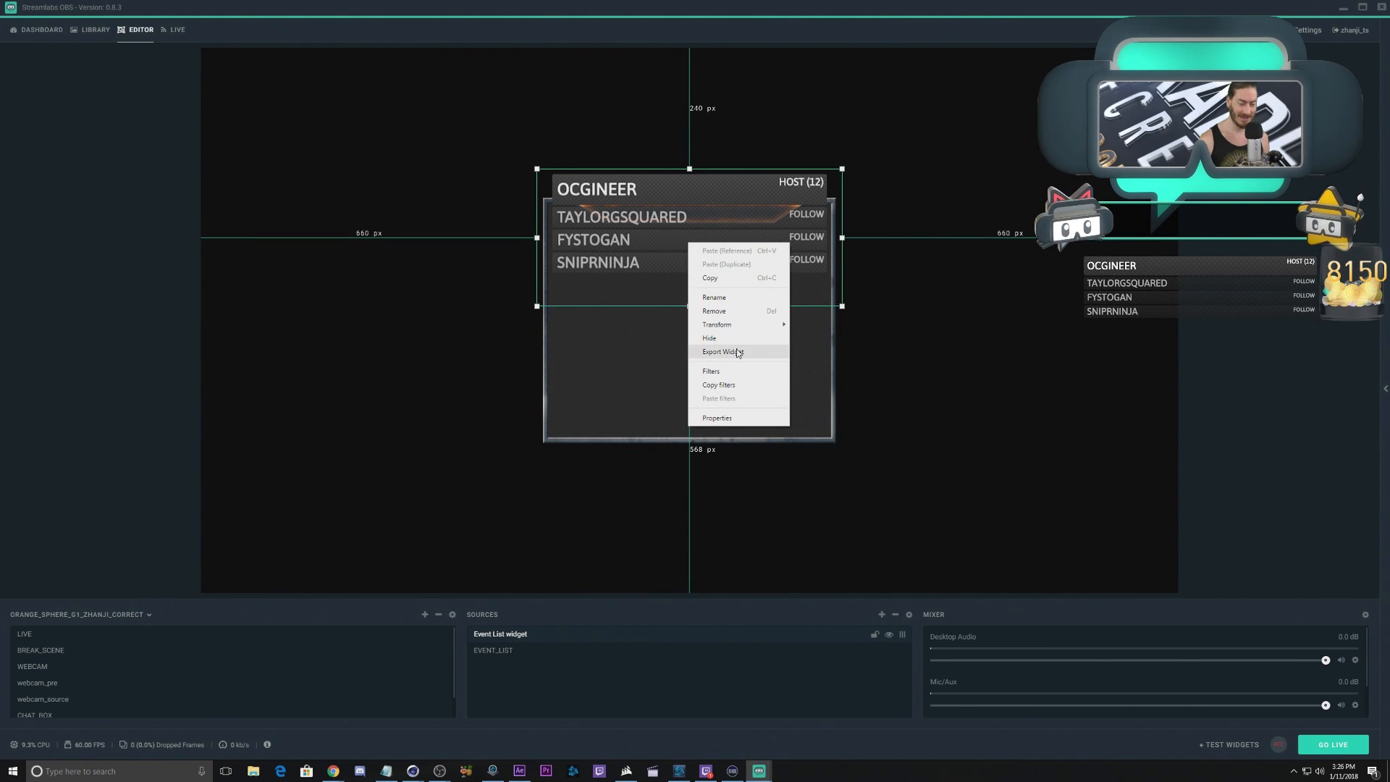
mouse_move(736, 325)
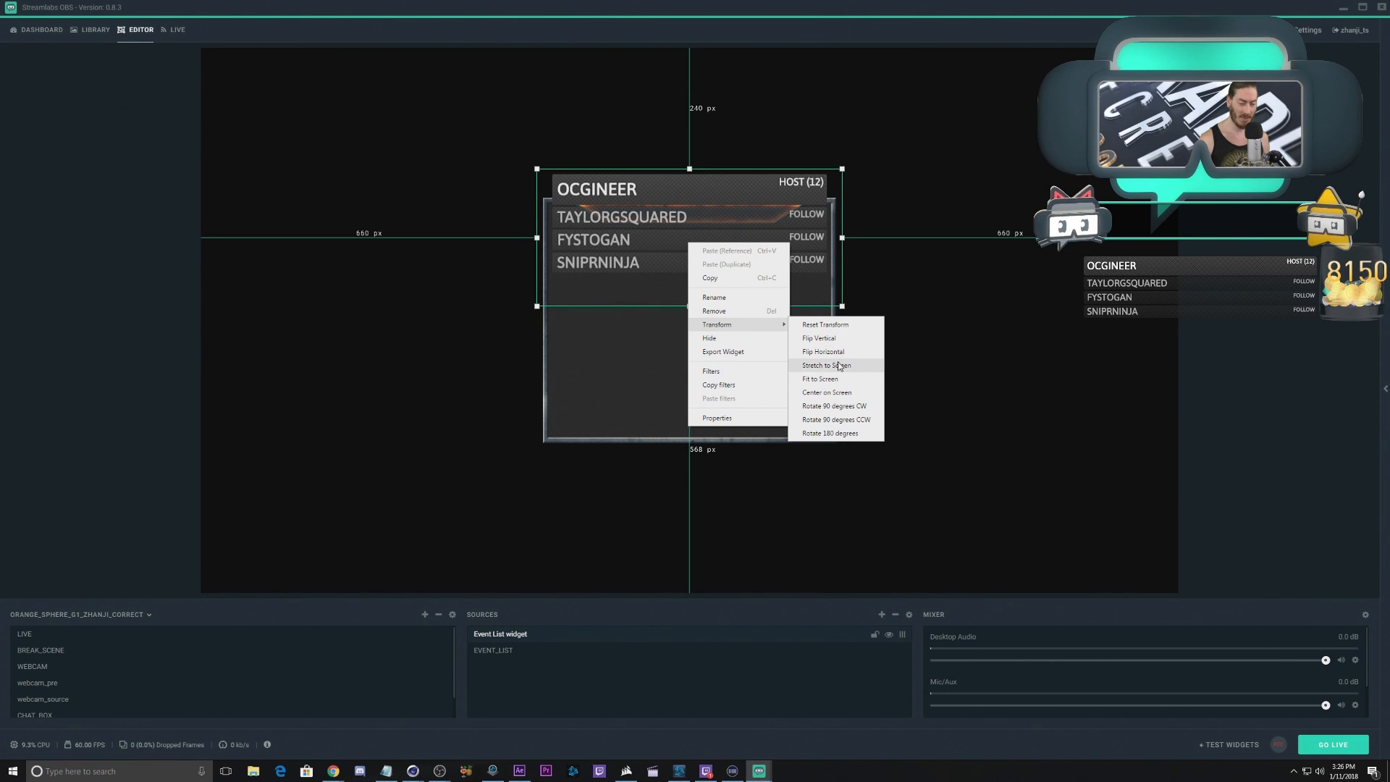
left_click(835, 393)
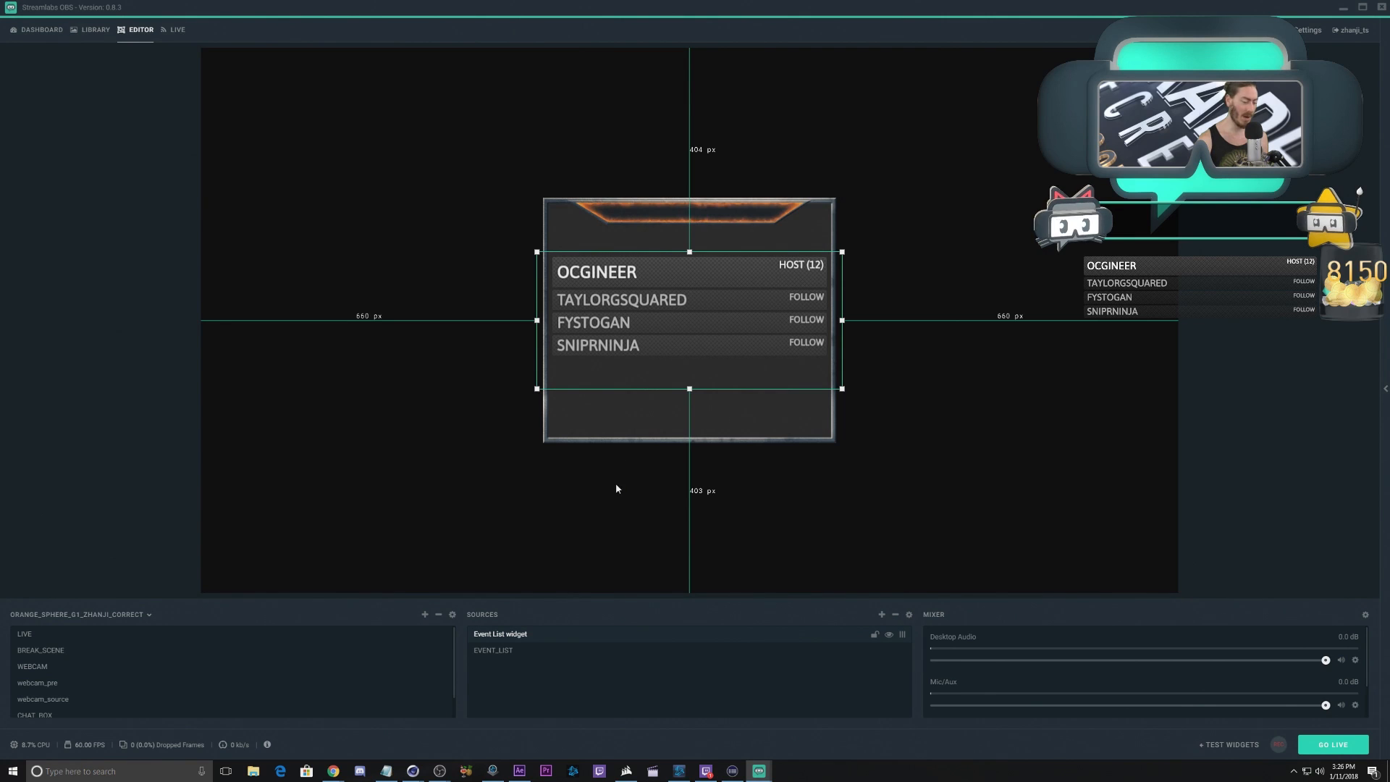
Step: Add the existing EVENT_LIST scene as a source in BREAK_SCENE
left_click(28, 634)
left_click(36, 649)
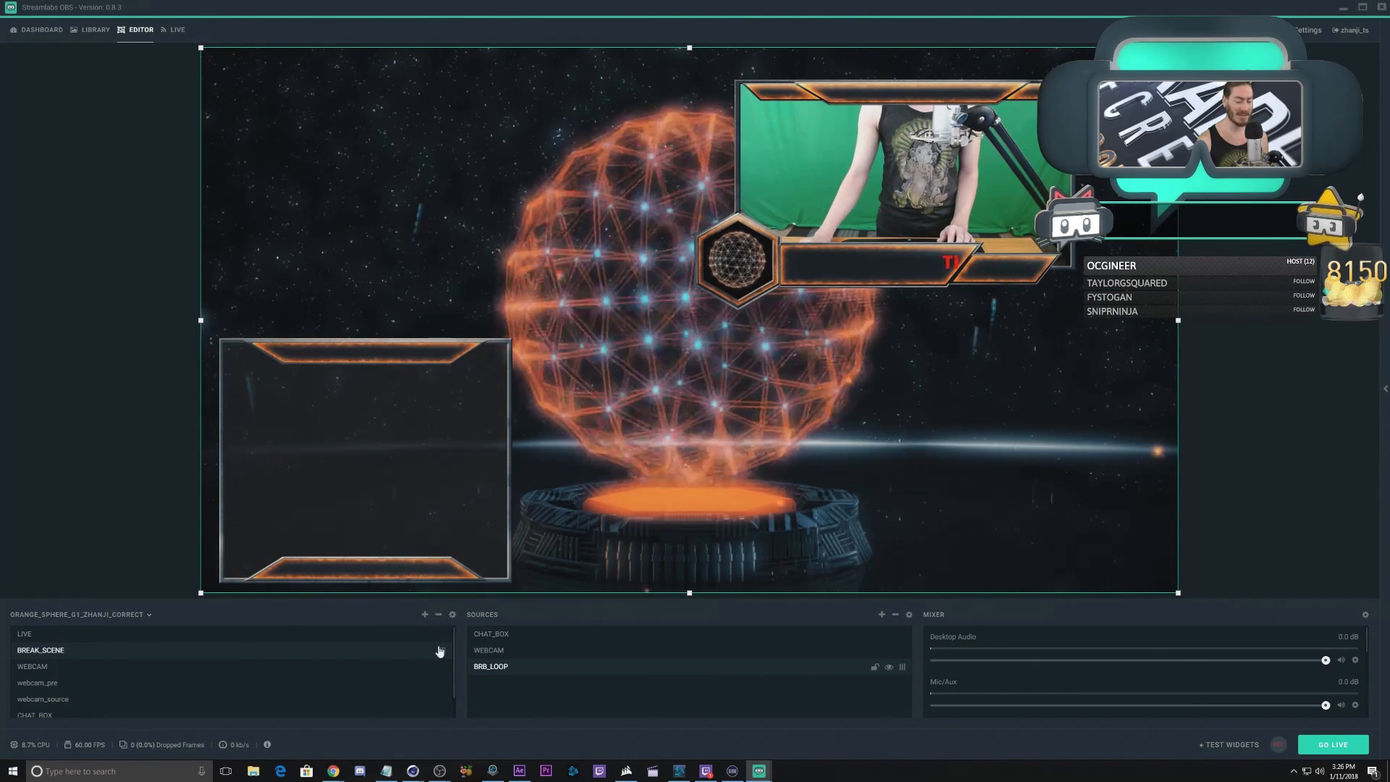
left_click(879, 615)
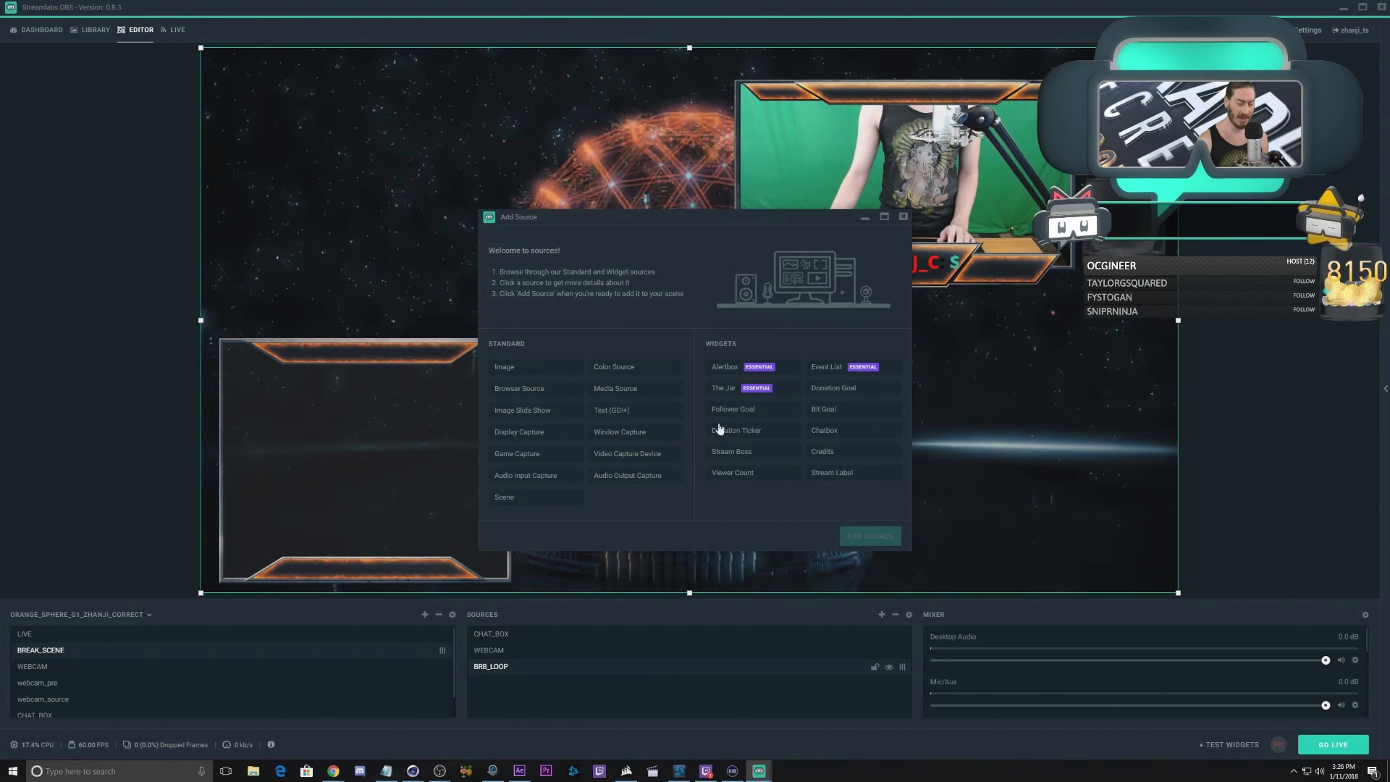
left_click(516, 500)
left_click(863, 536)
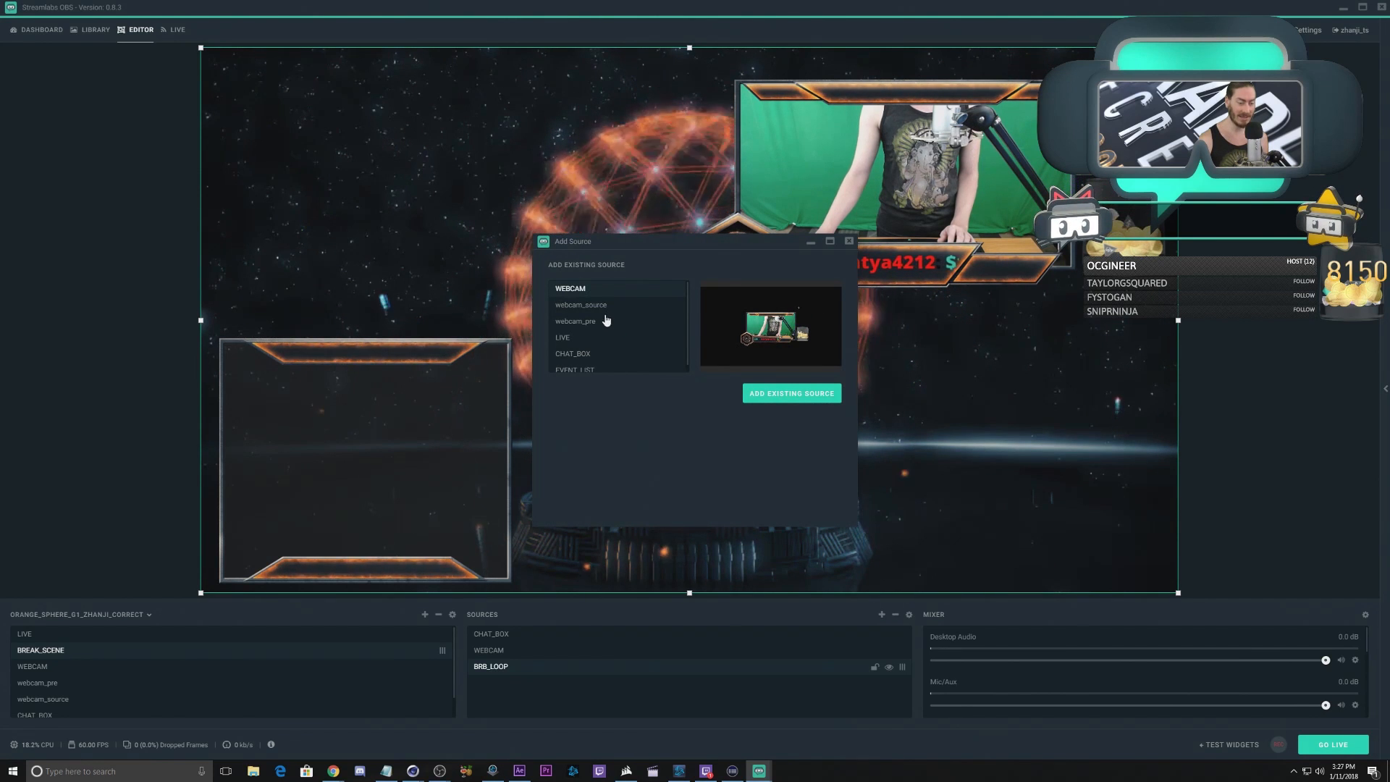
scroll(606, 342, "down", 1)
left_click(587, 369)
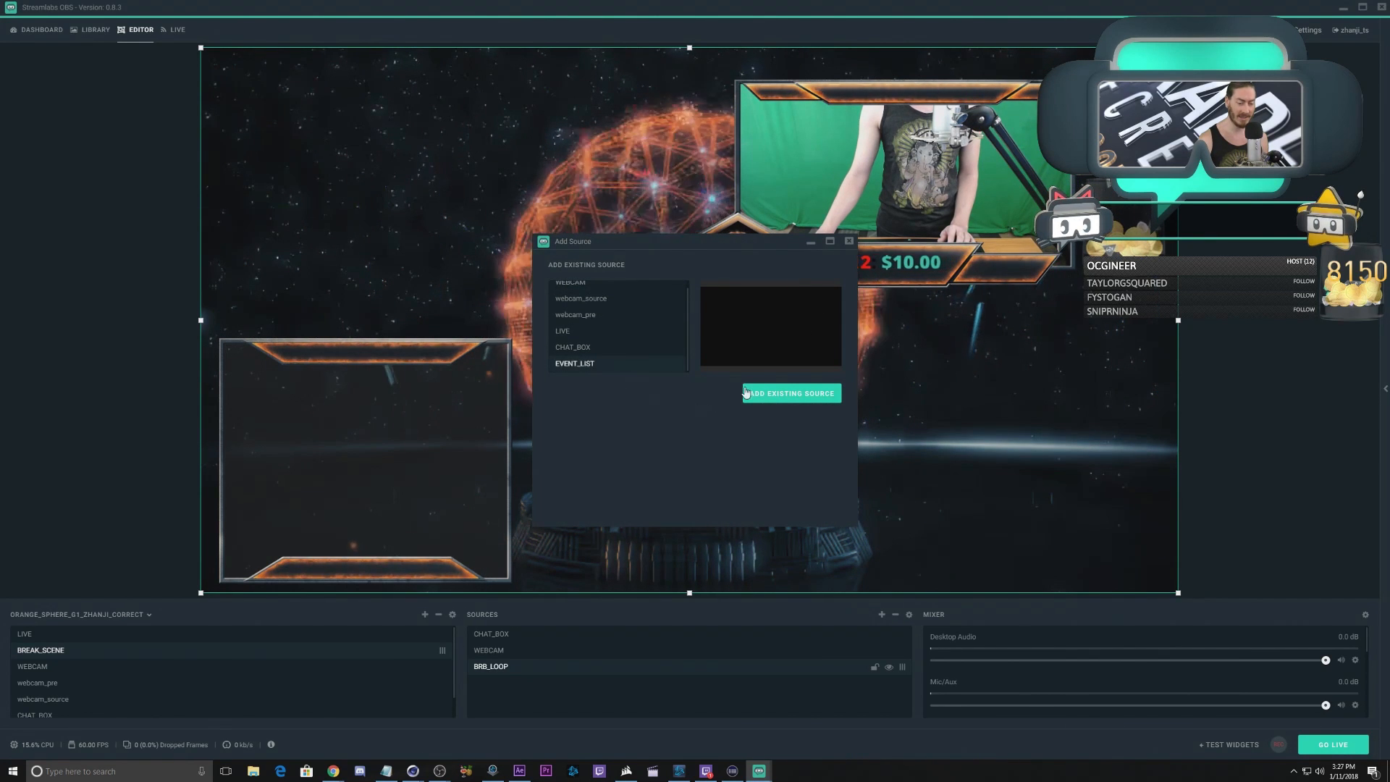
left_click(770, 394)
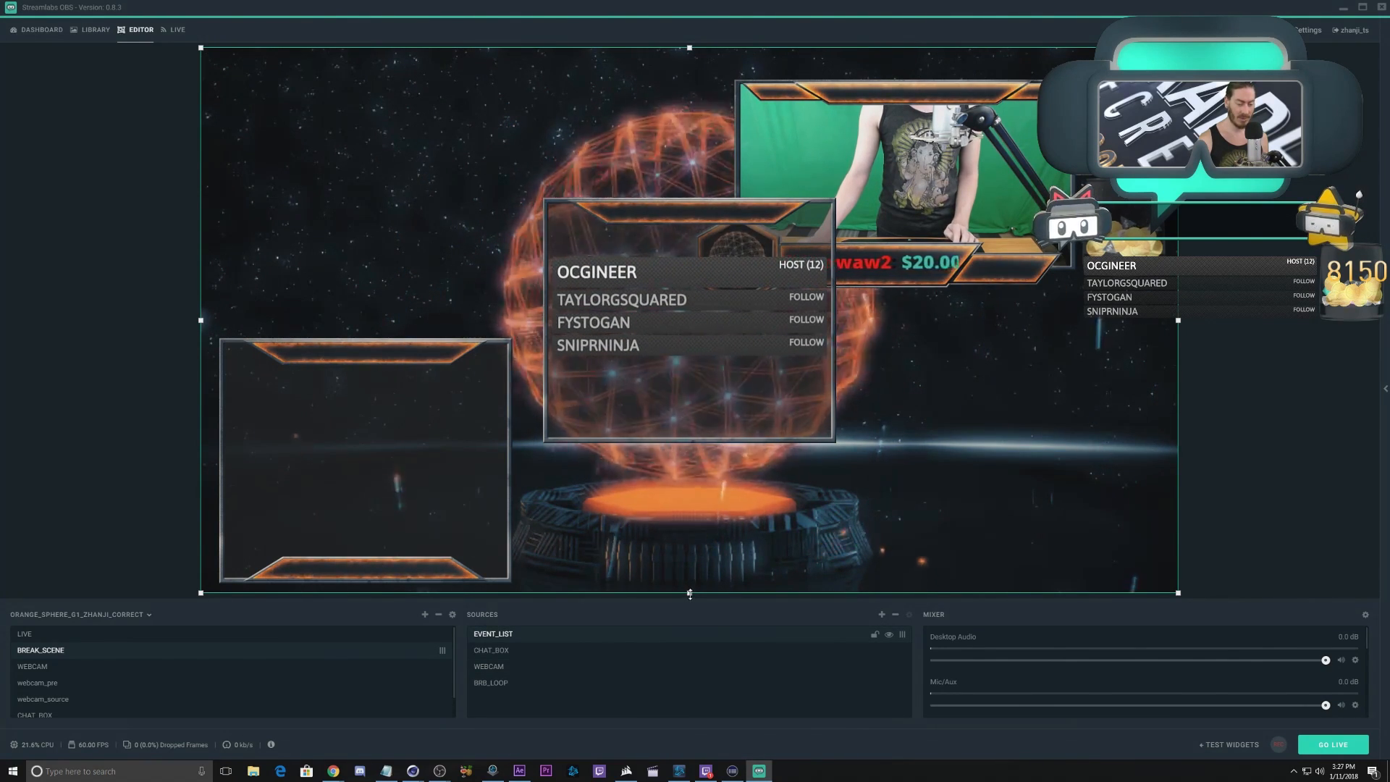
Step: Crop the EVENT_LIST source close to its frame on all sides and place it in the lower-right corner of the break scene
left_click_drag(689, 594, 691, 476)
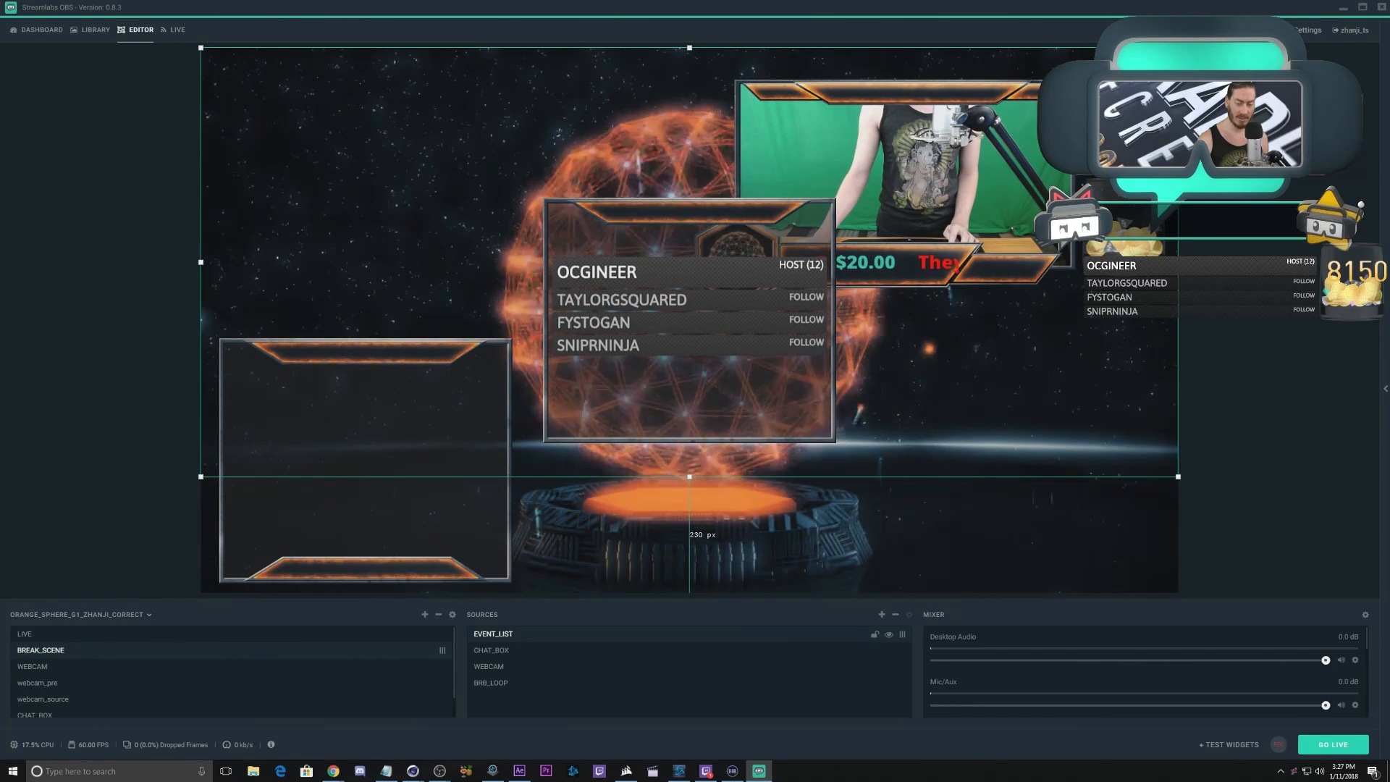
left_click_drag(1177, 261, 865, 261)
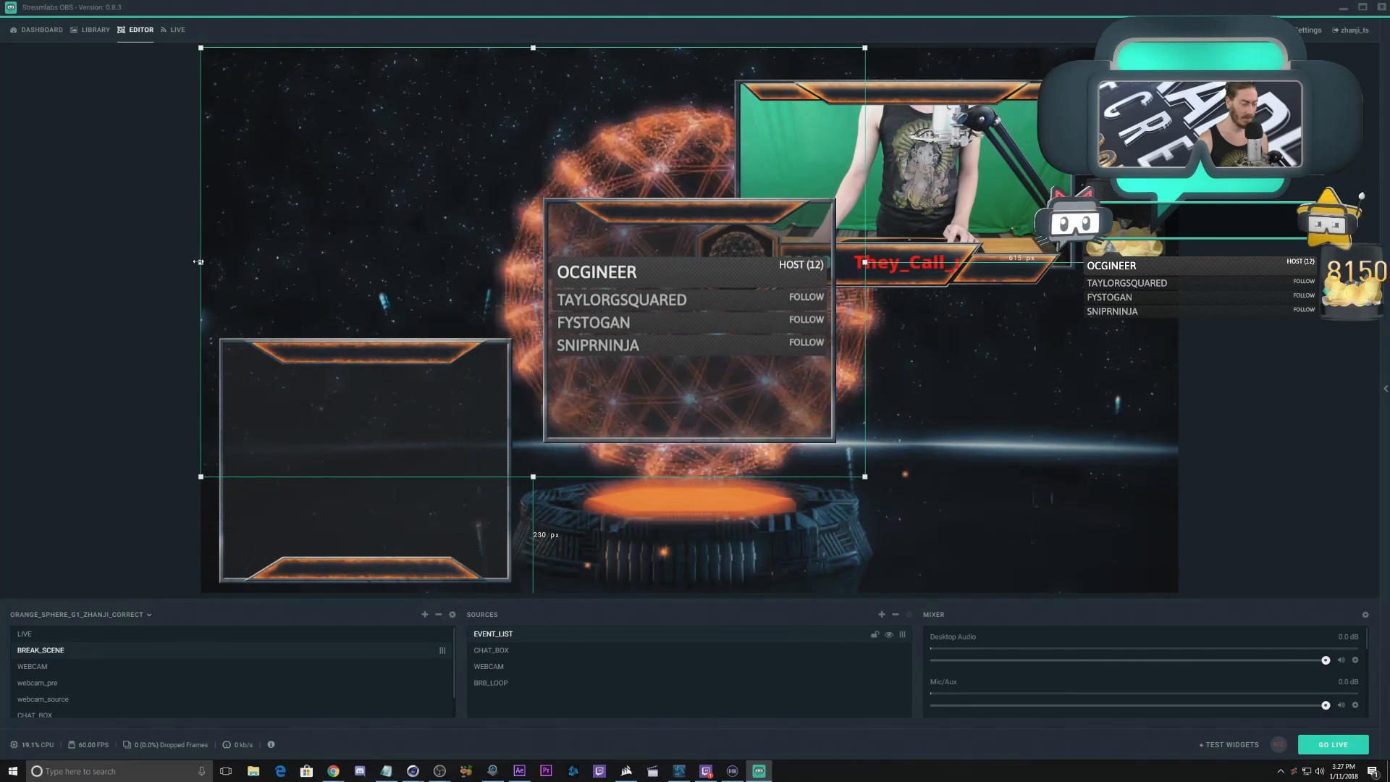
left_click_drag(201, 261, 517, 262)
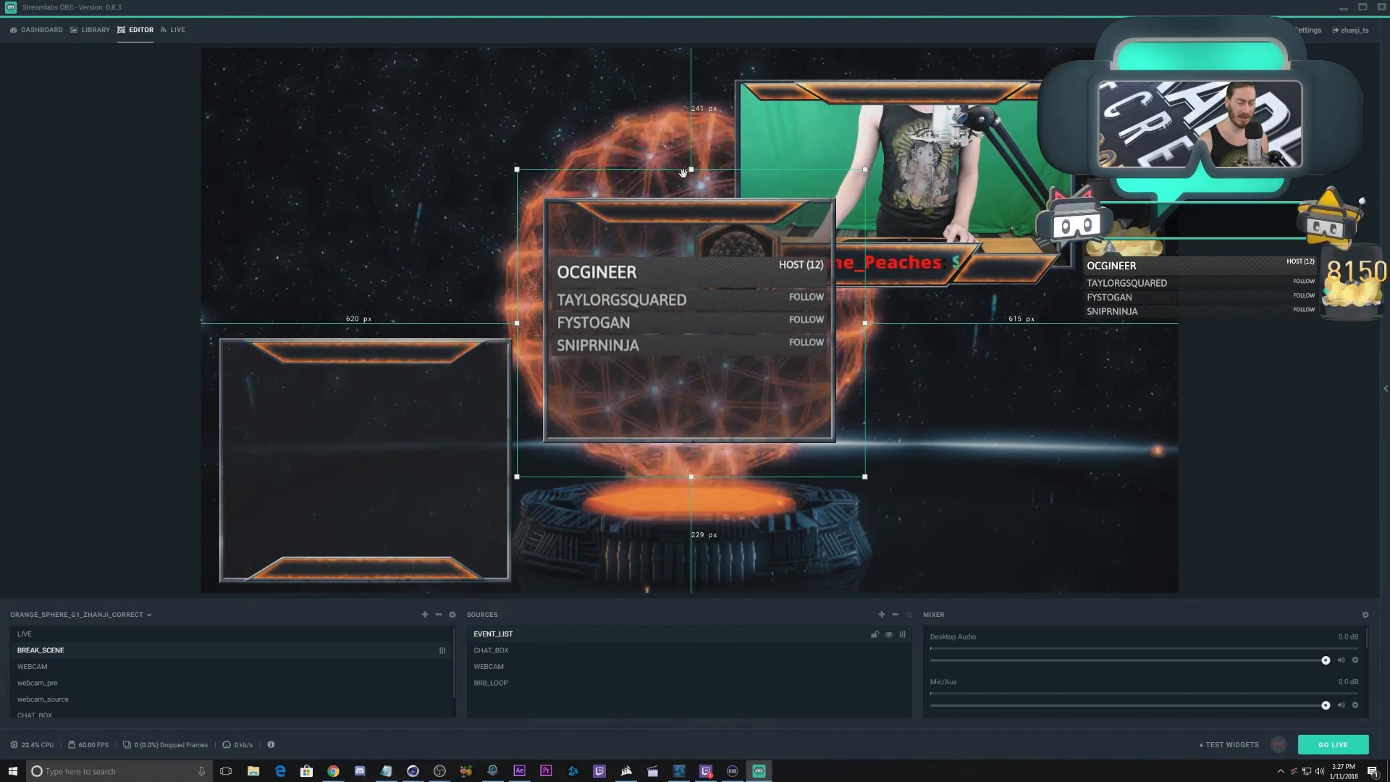
left_click_drag(656, 330, 971, 470)
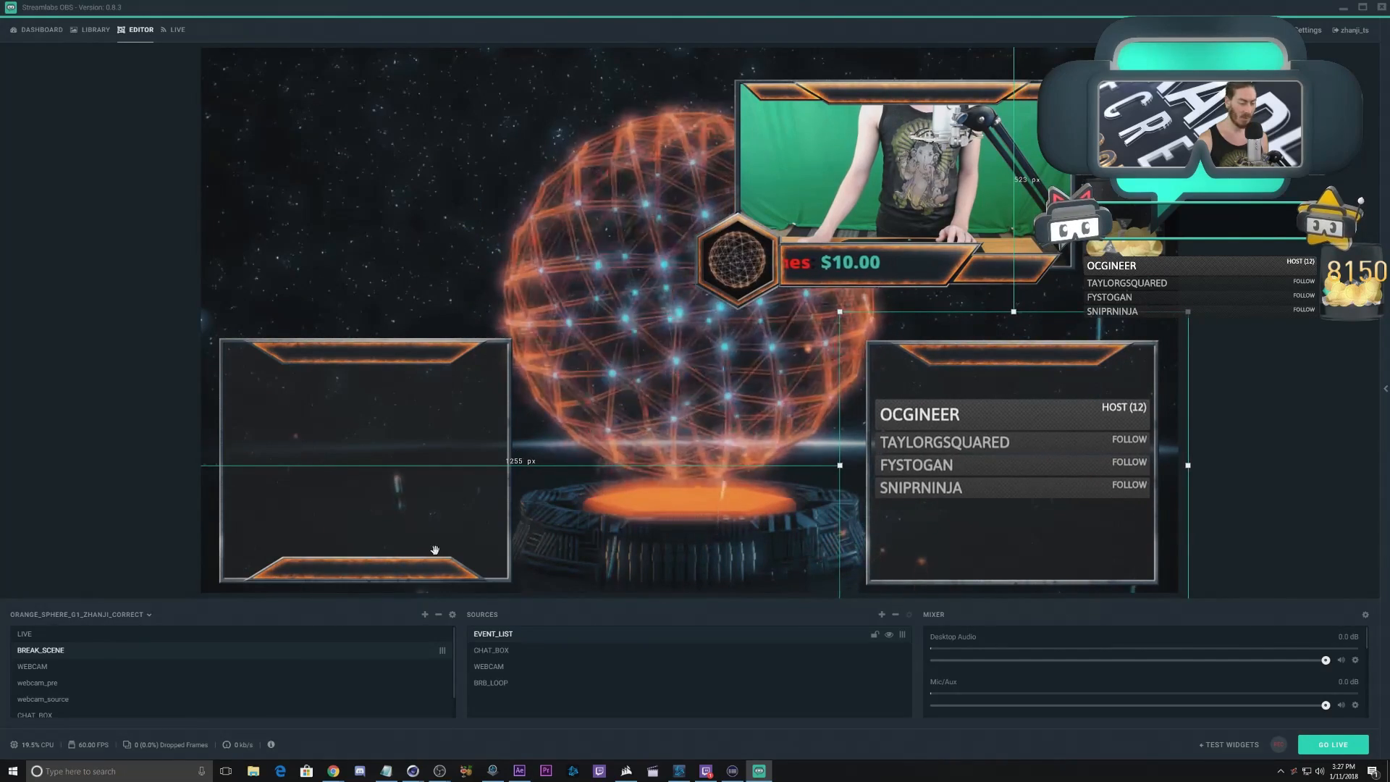
Step: Crop the excess right side off the CHAT_BOX source and enlarge it to fill the left part of the break scene
left_click(505, 651)
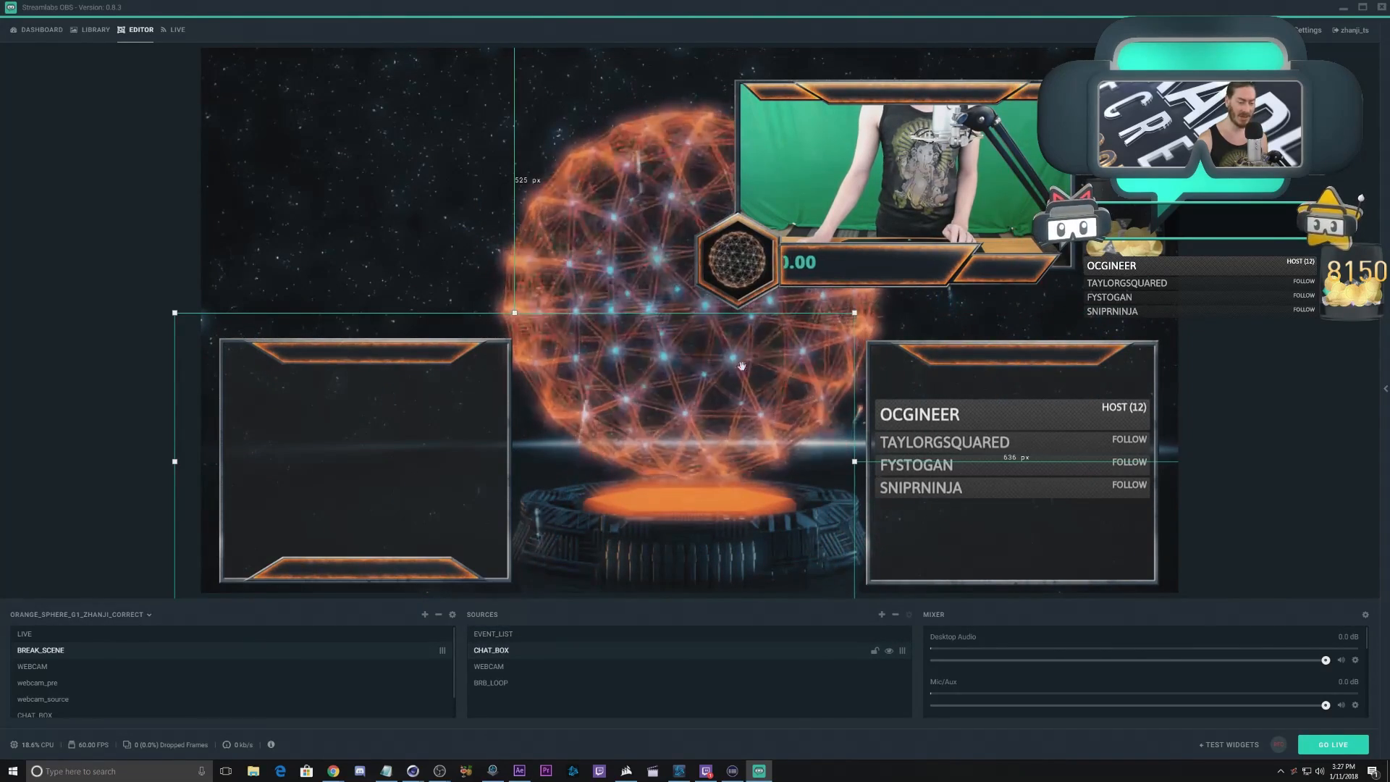
left_click_drag(850, 456, 551, 434)
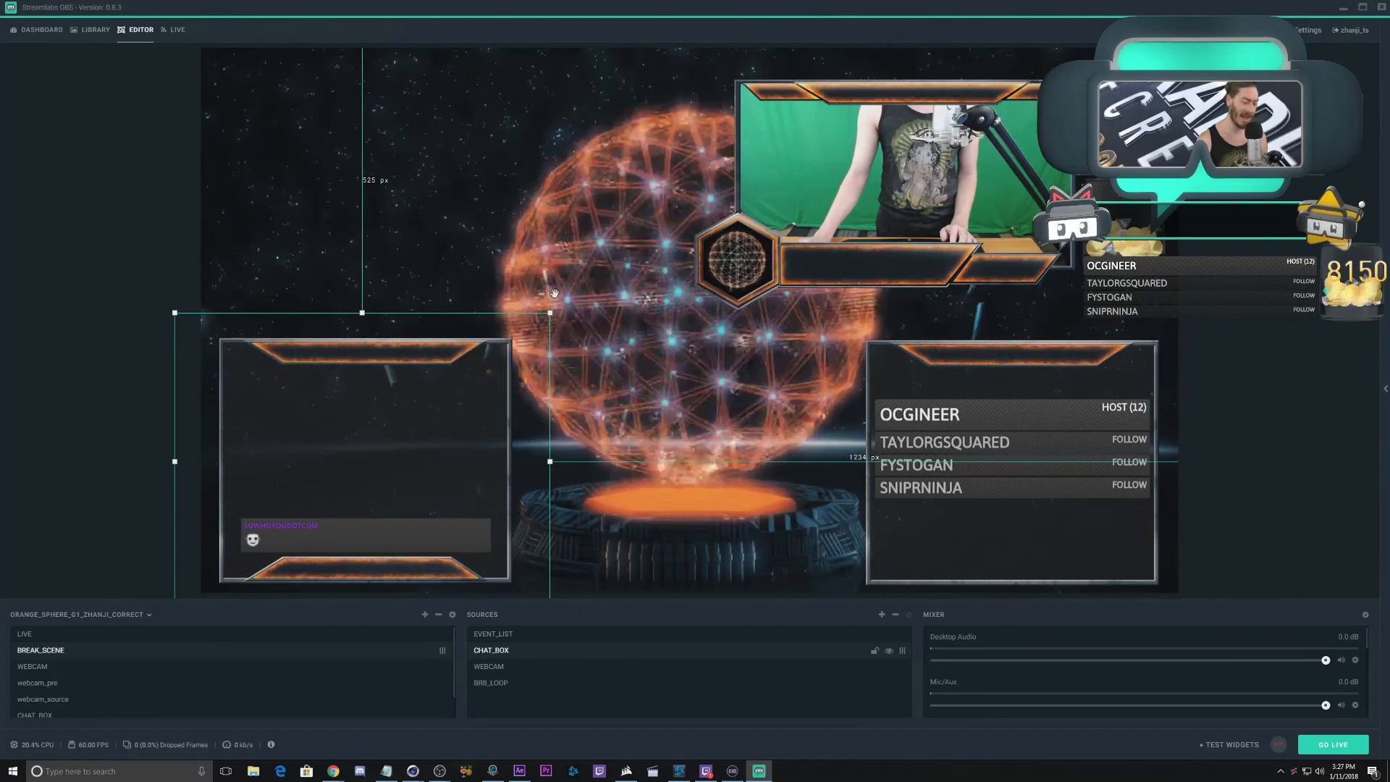
left_click_drag(551, 312, 736, 178)
left_click_drag(457, 387, 431, 307)
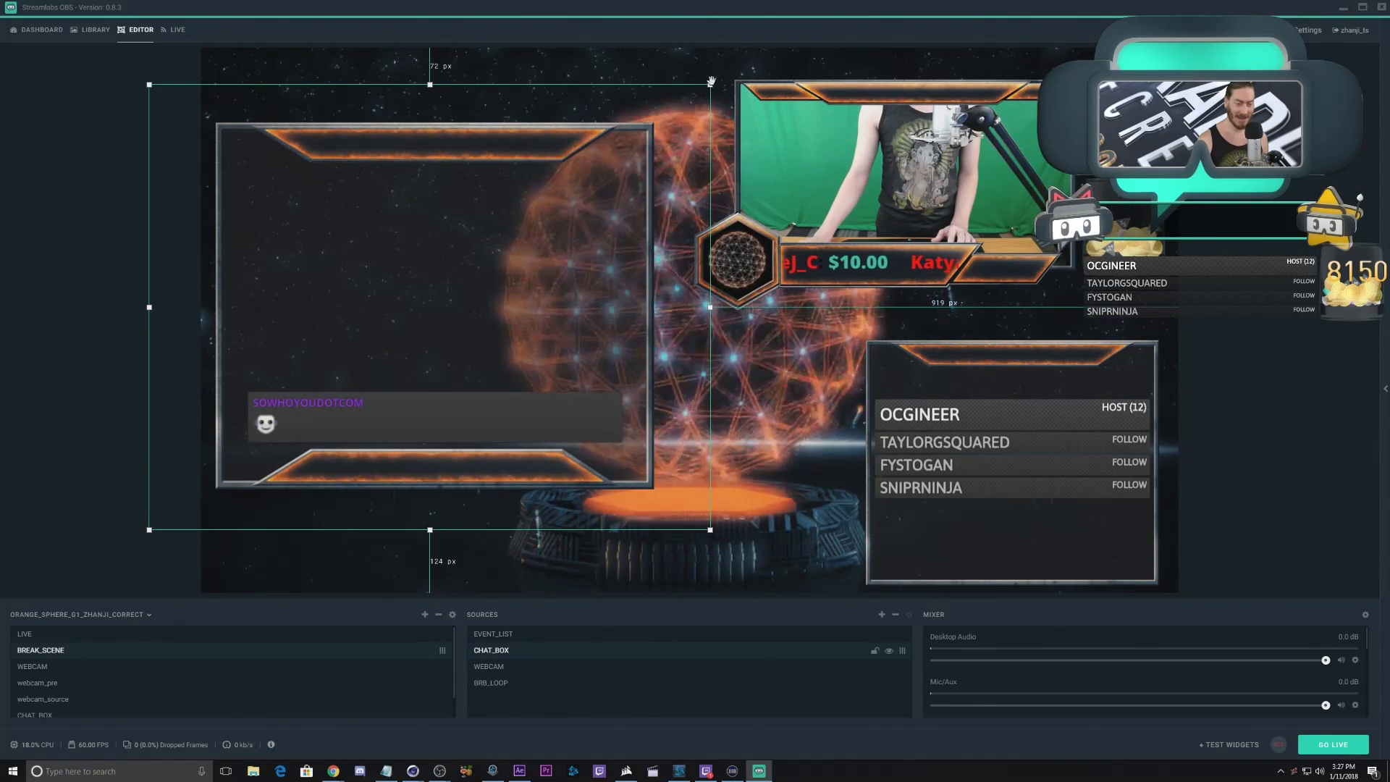
left_click_drag(712, 82, 733, 57)
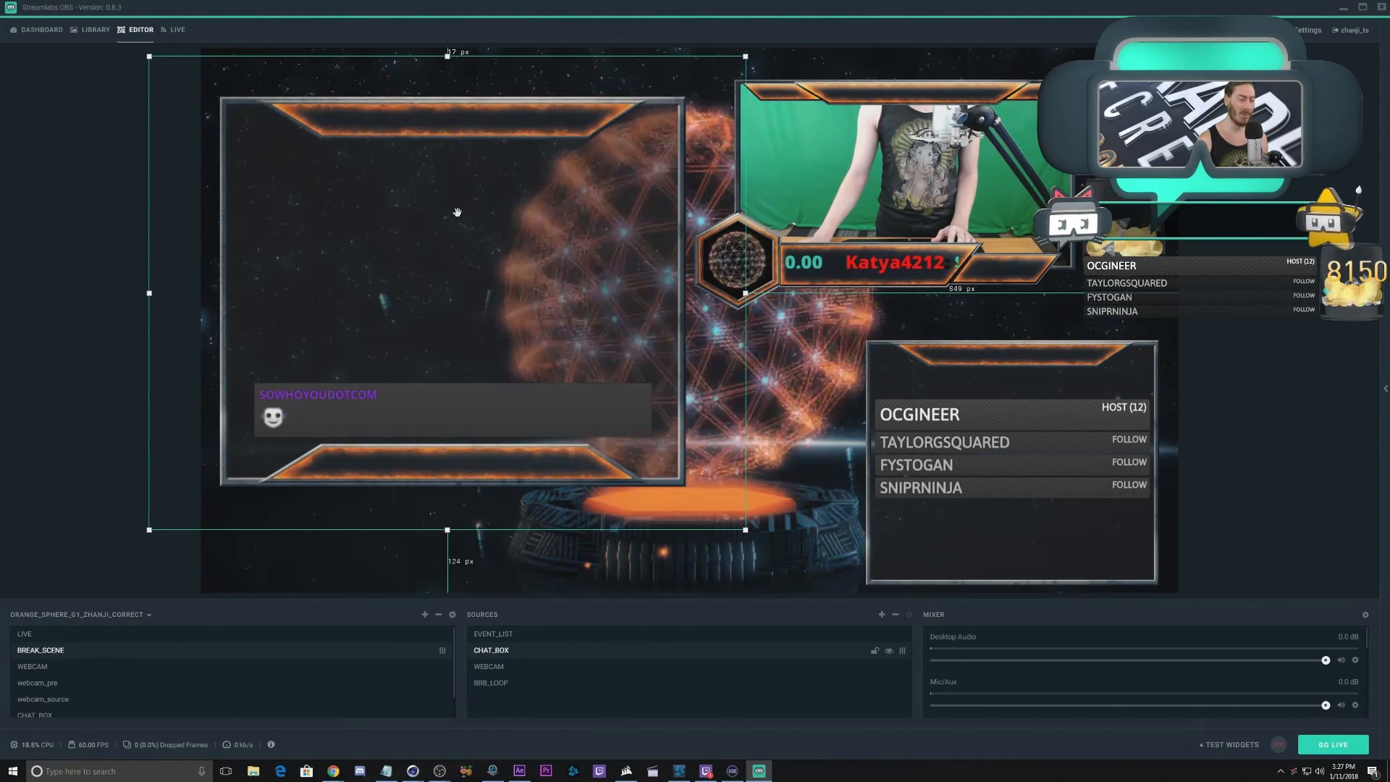
left_click_drag(456, 212, 454, 211)
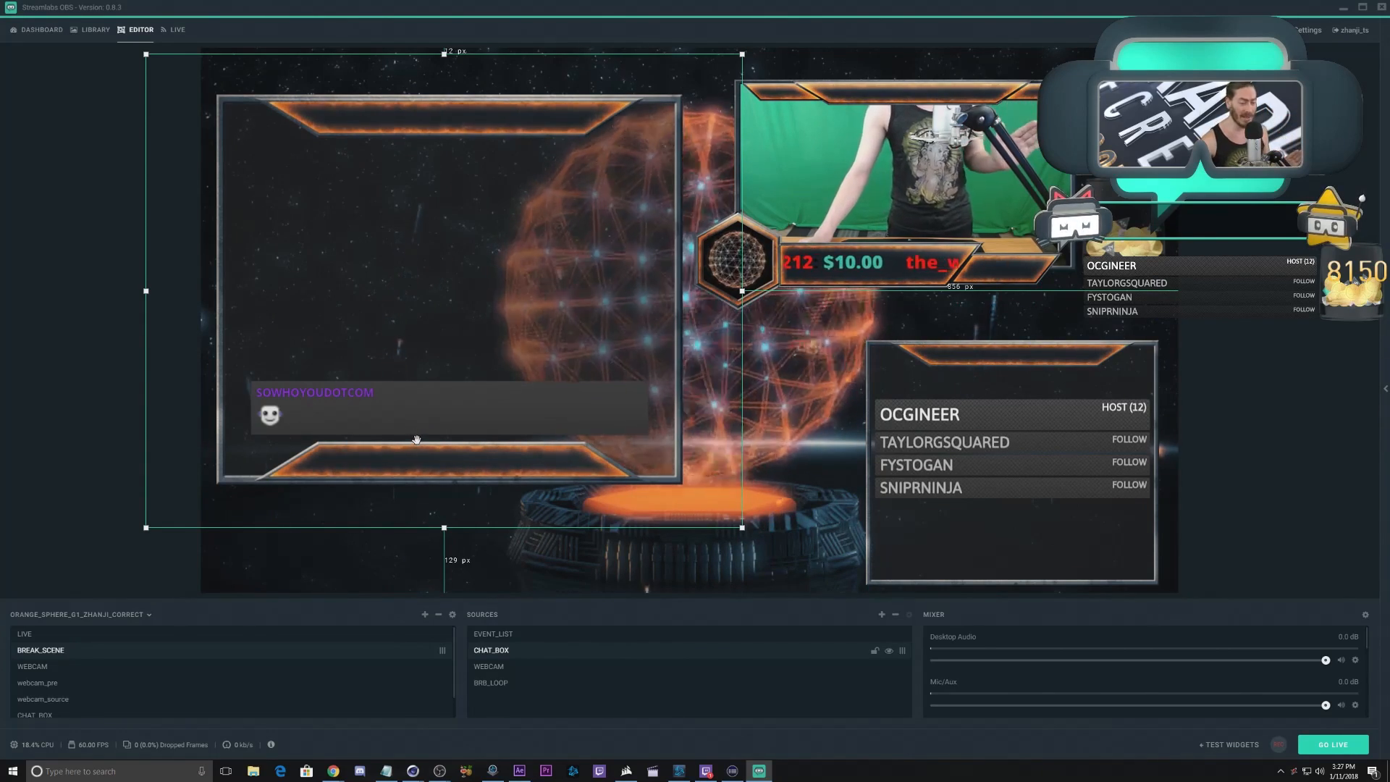
Step: Create a new scene named INTRO and move it to the first place in the scene list
left_click(68, 639)
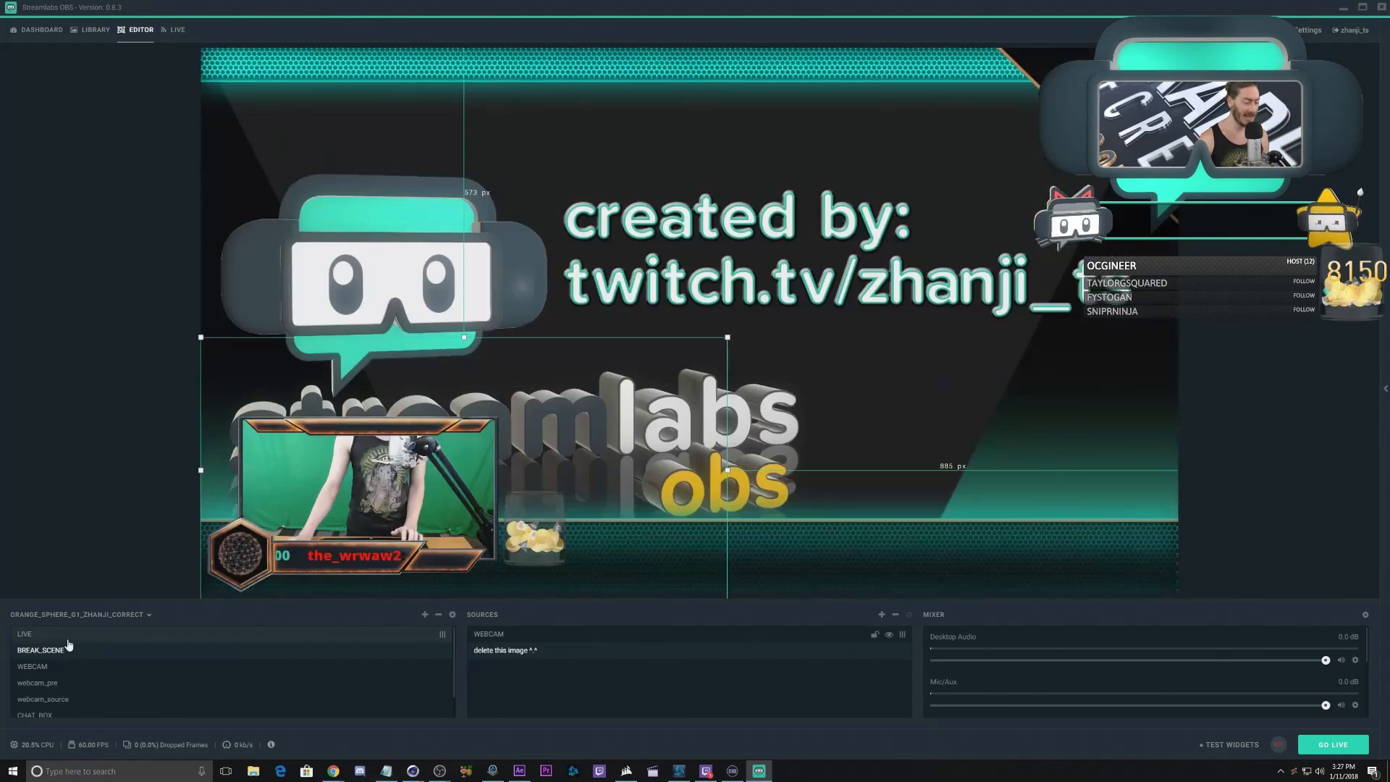
left_click(425, 616)
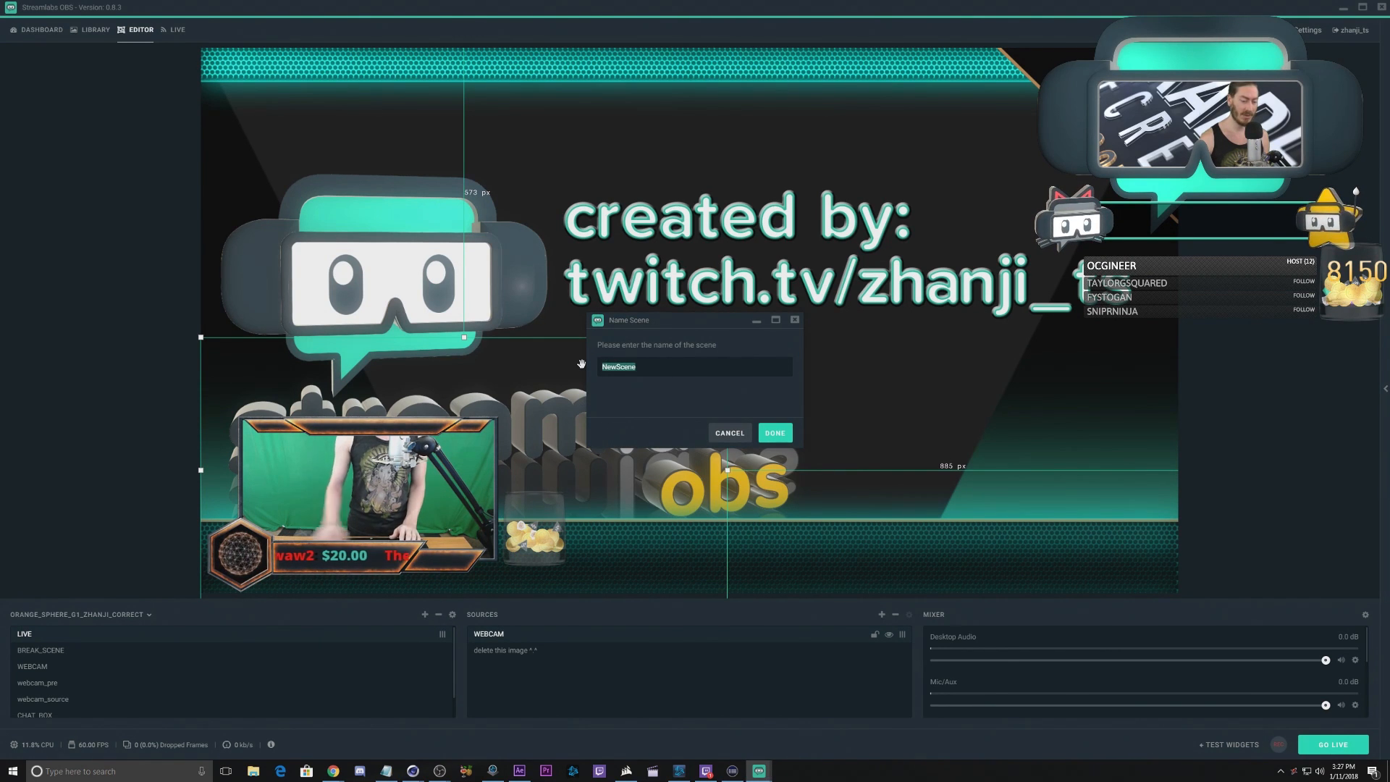
type("INTRO")
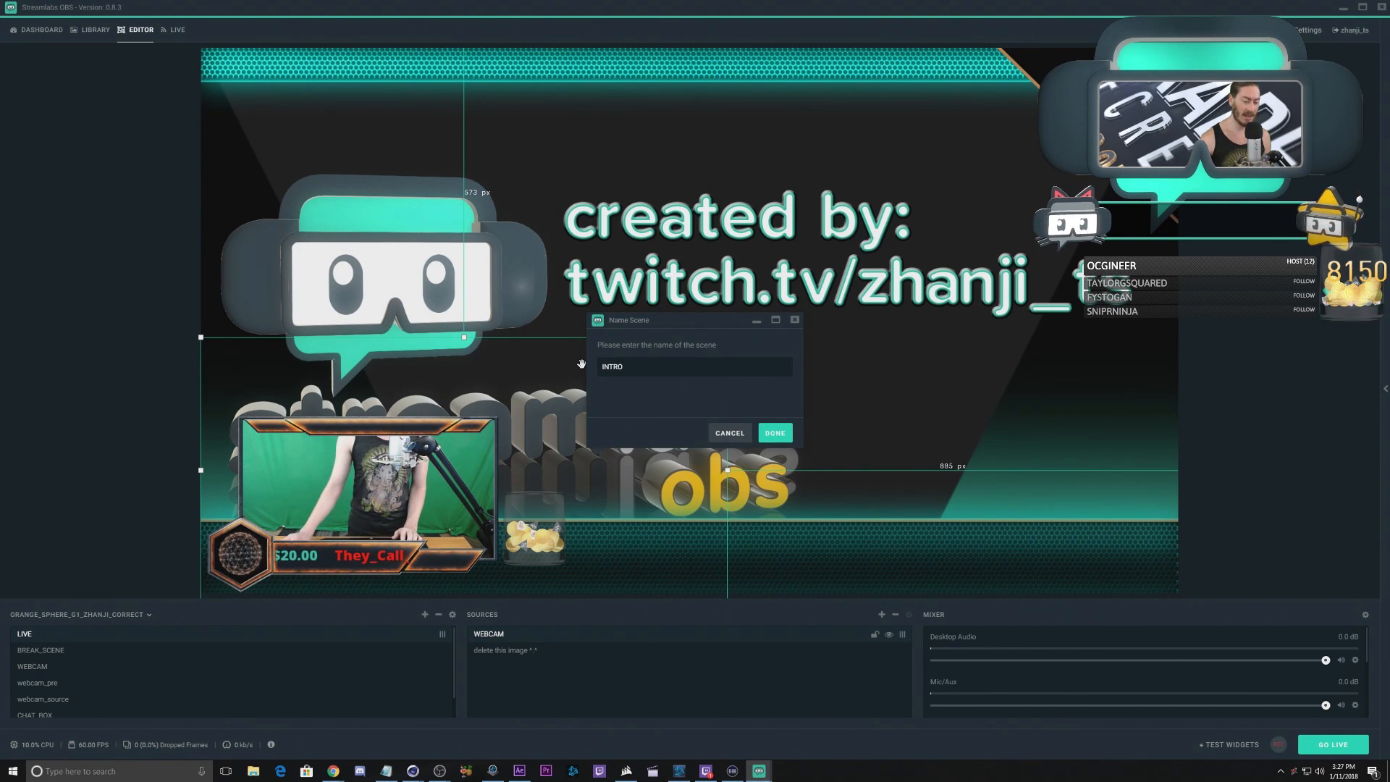
left_click(775, 433)
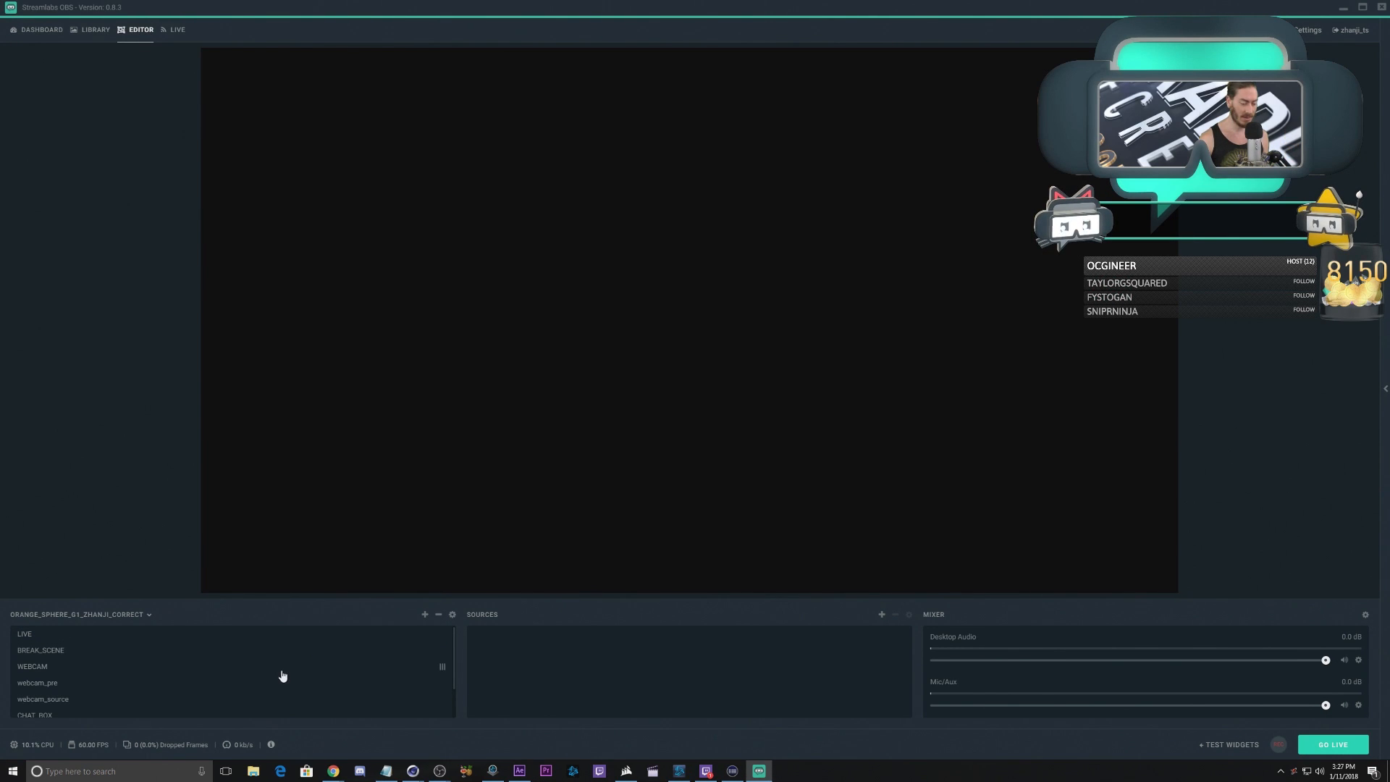
scroll(206, 689, "down", 2)
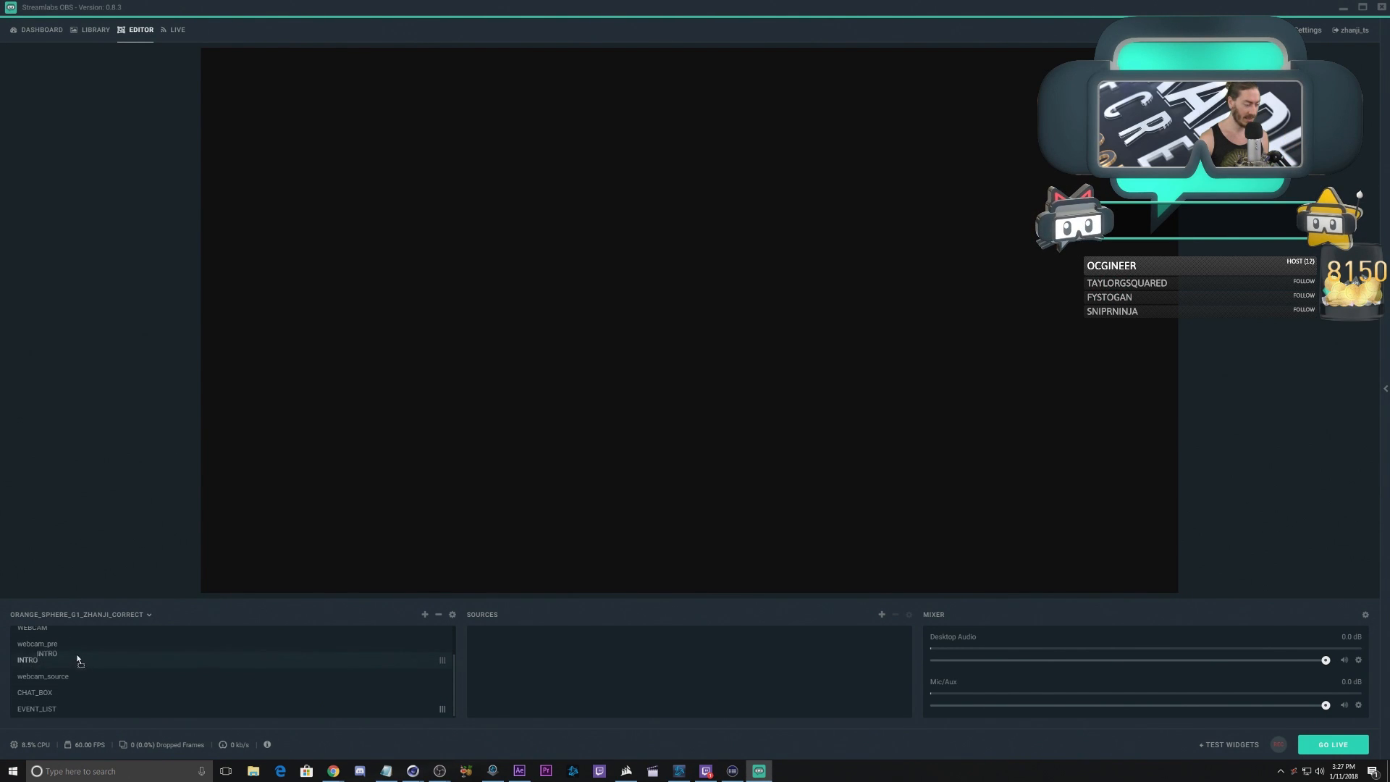
left_click_drag(71, 636, 72, 635)
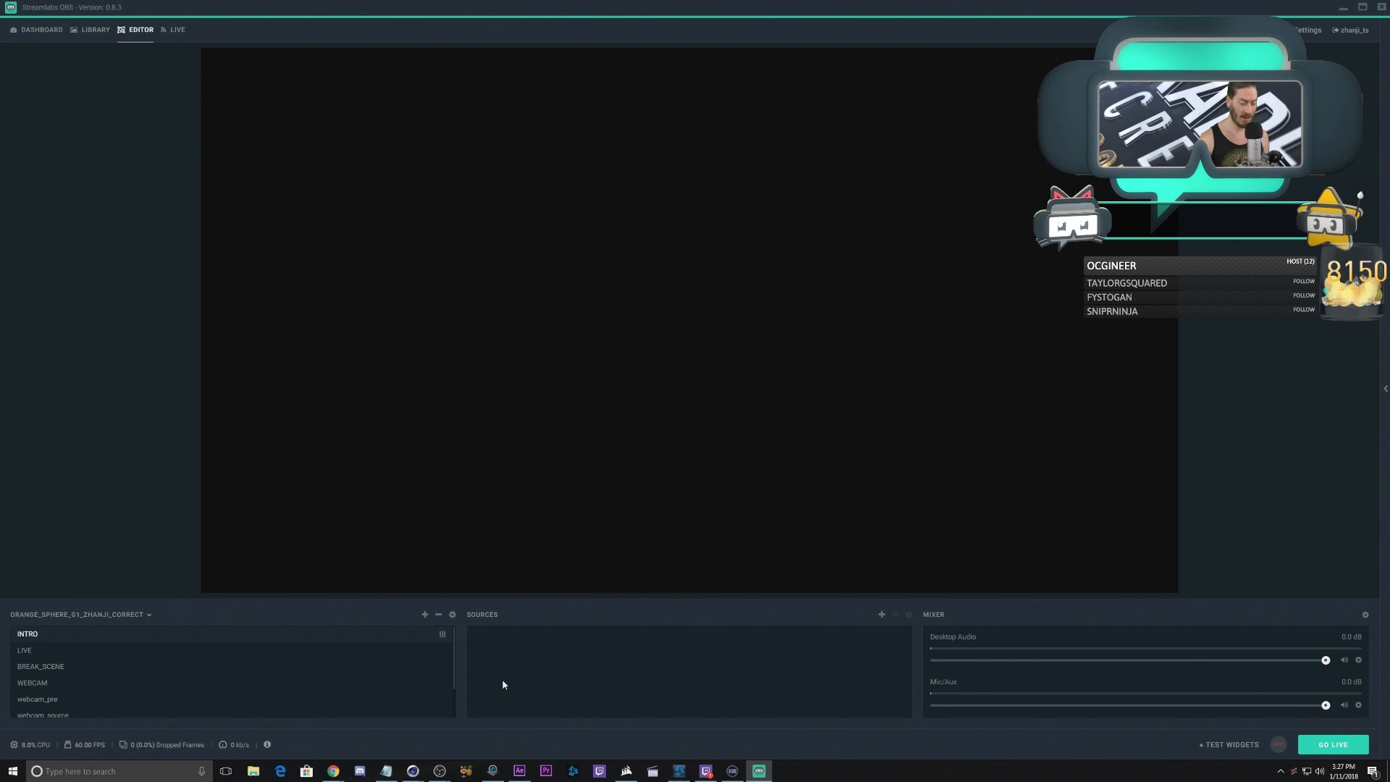
Step: Add a media source named INTRO to the INTRO scene, using the local file START_PAGE_loop 2_vp9_converted.webm
left_click(883, 615)
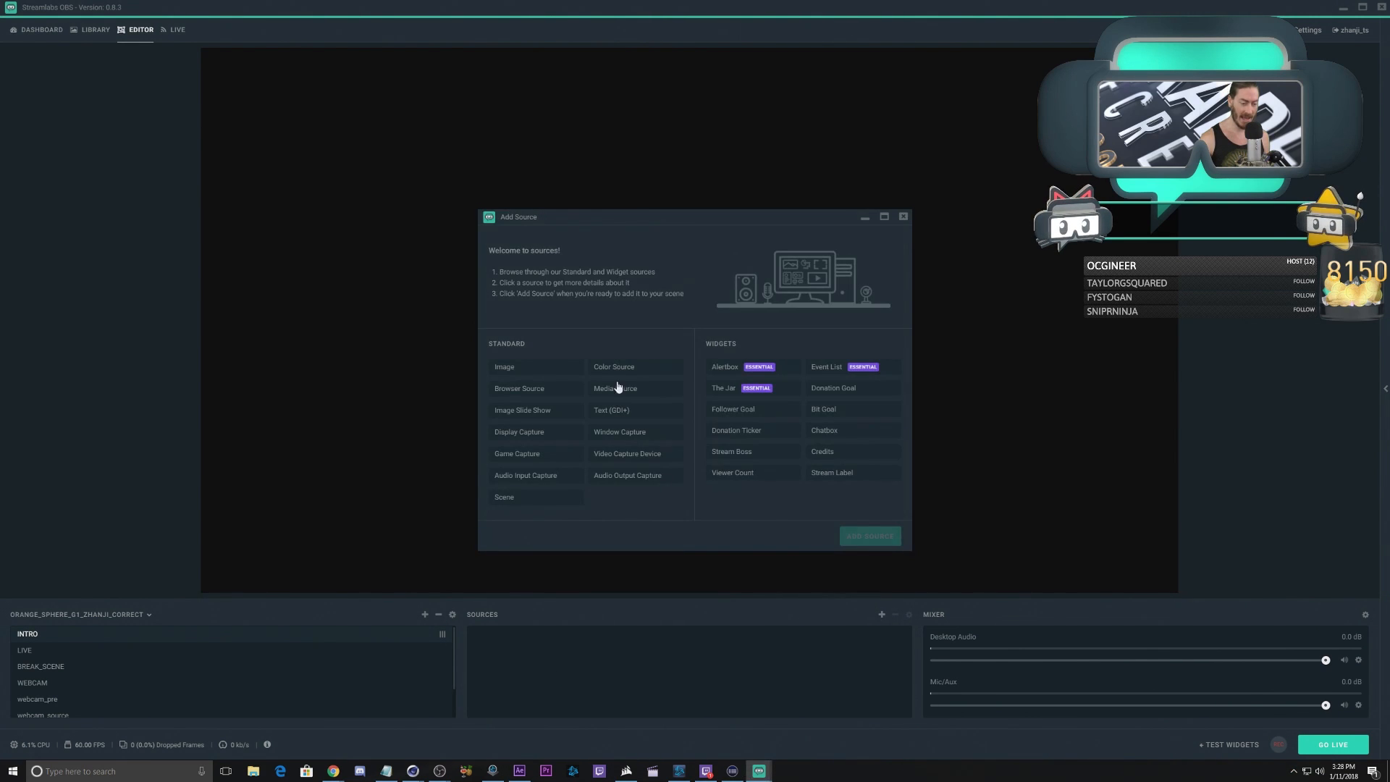
left_click(615, 388)
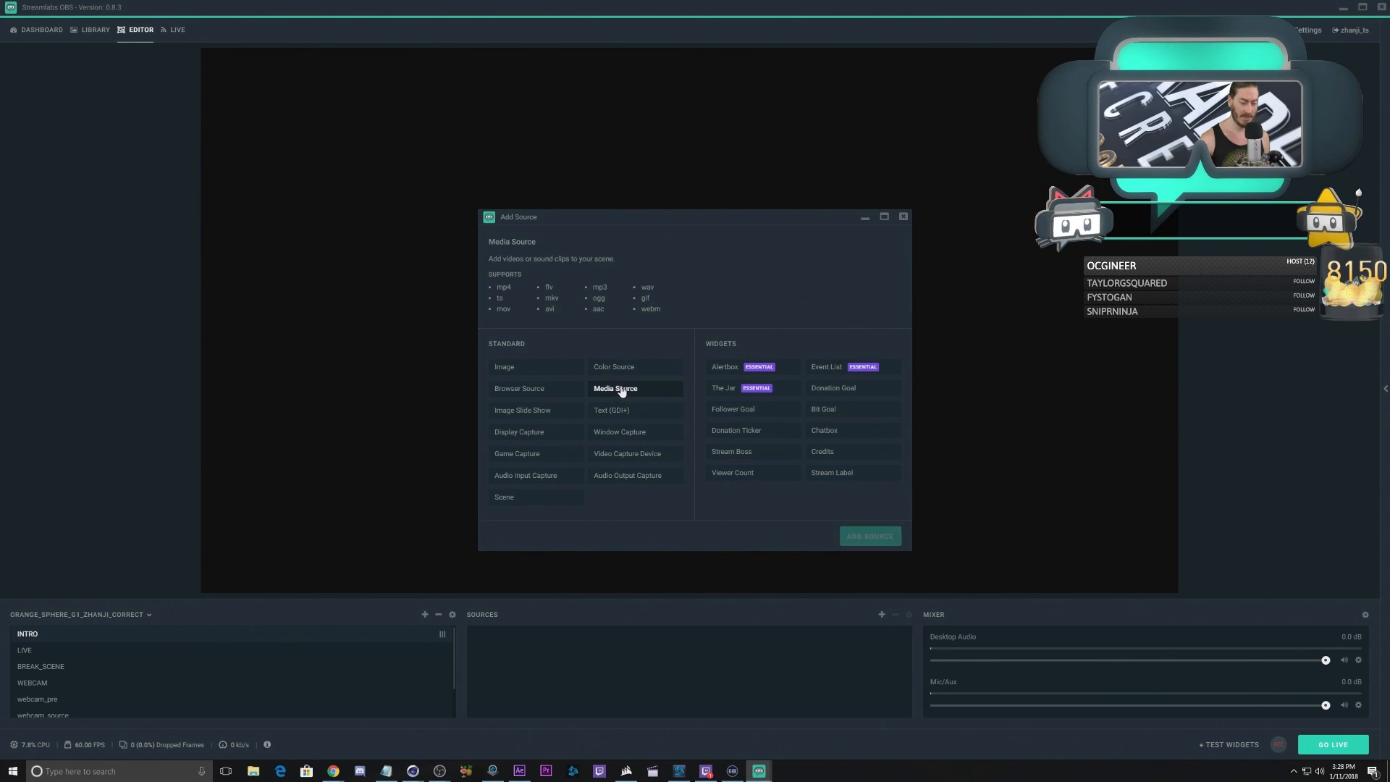
left_click(871, 537)
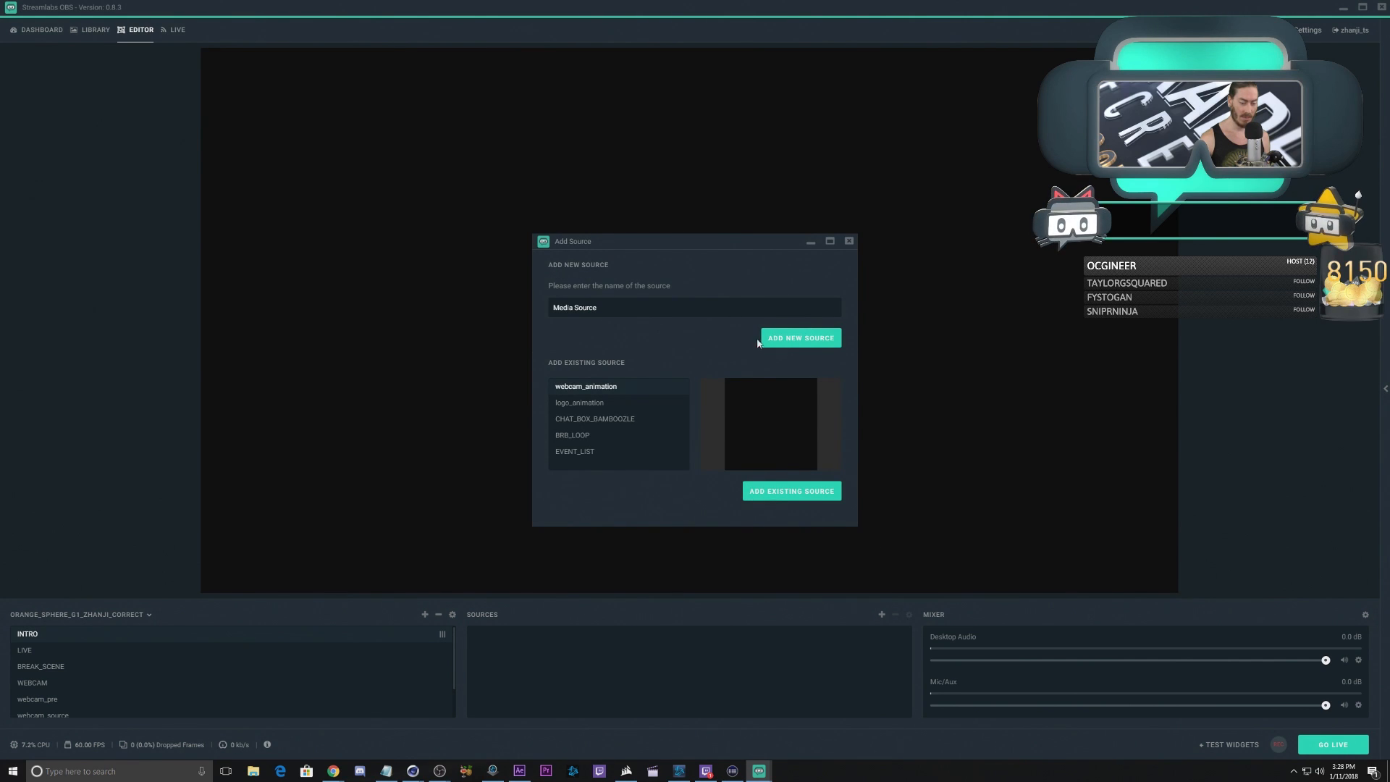
type("INTRO")
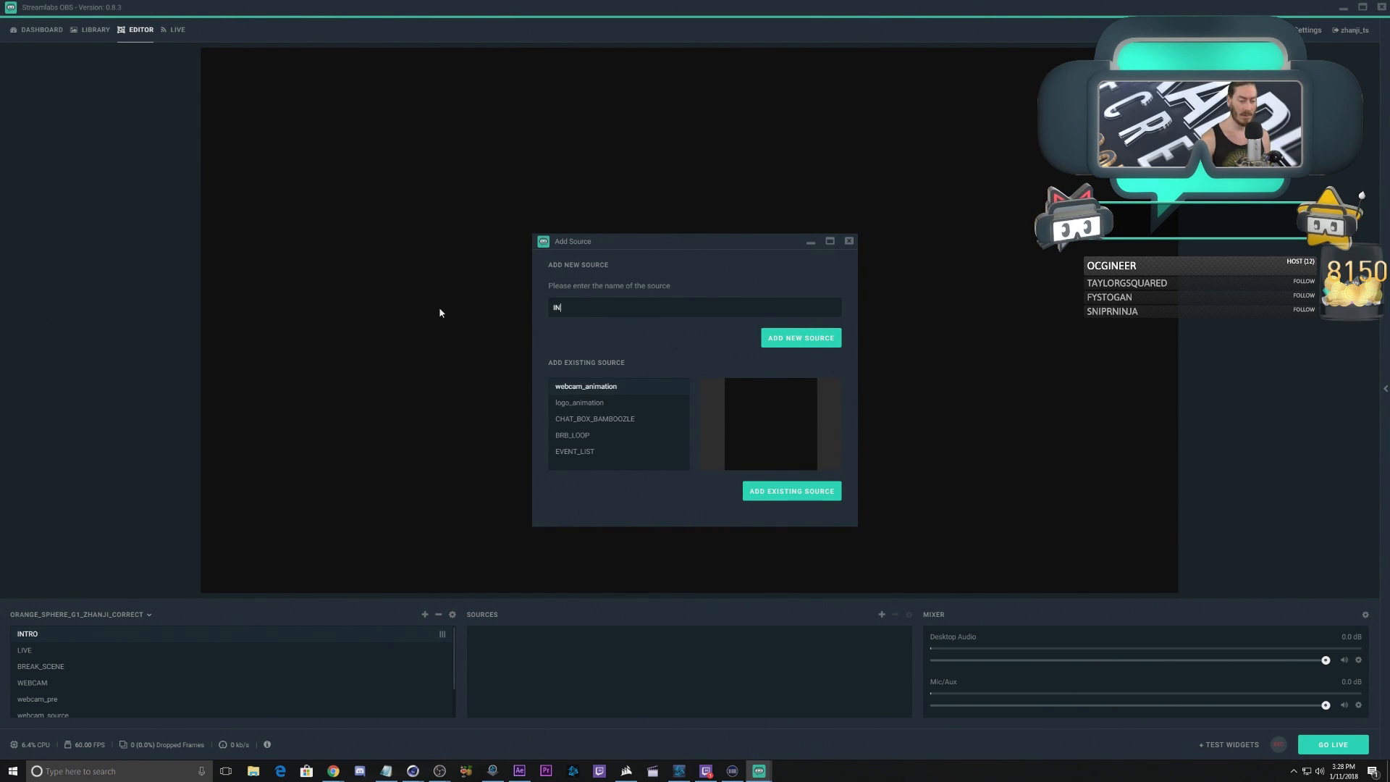
left_click(819, 345)
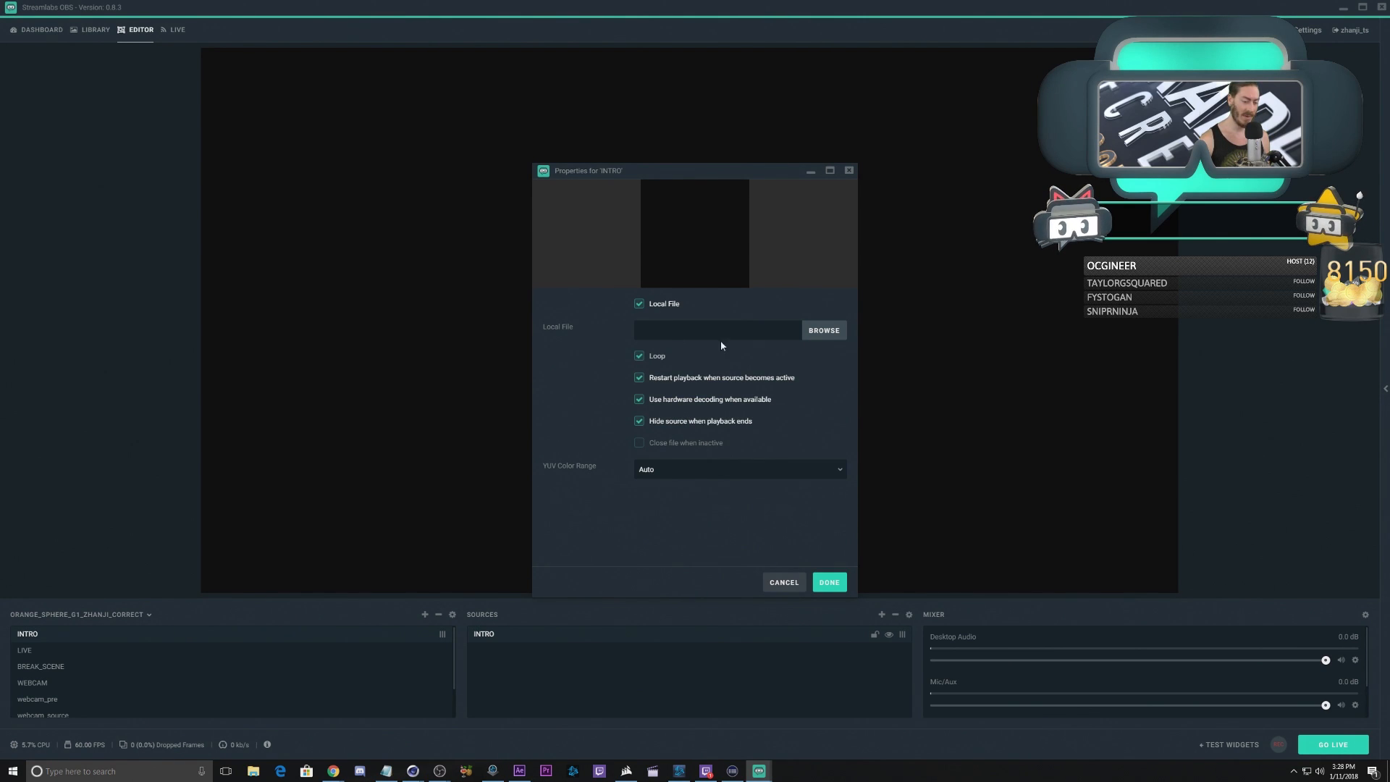
left_click(824, 331)
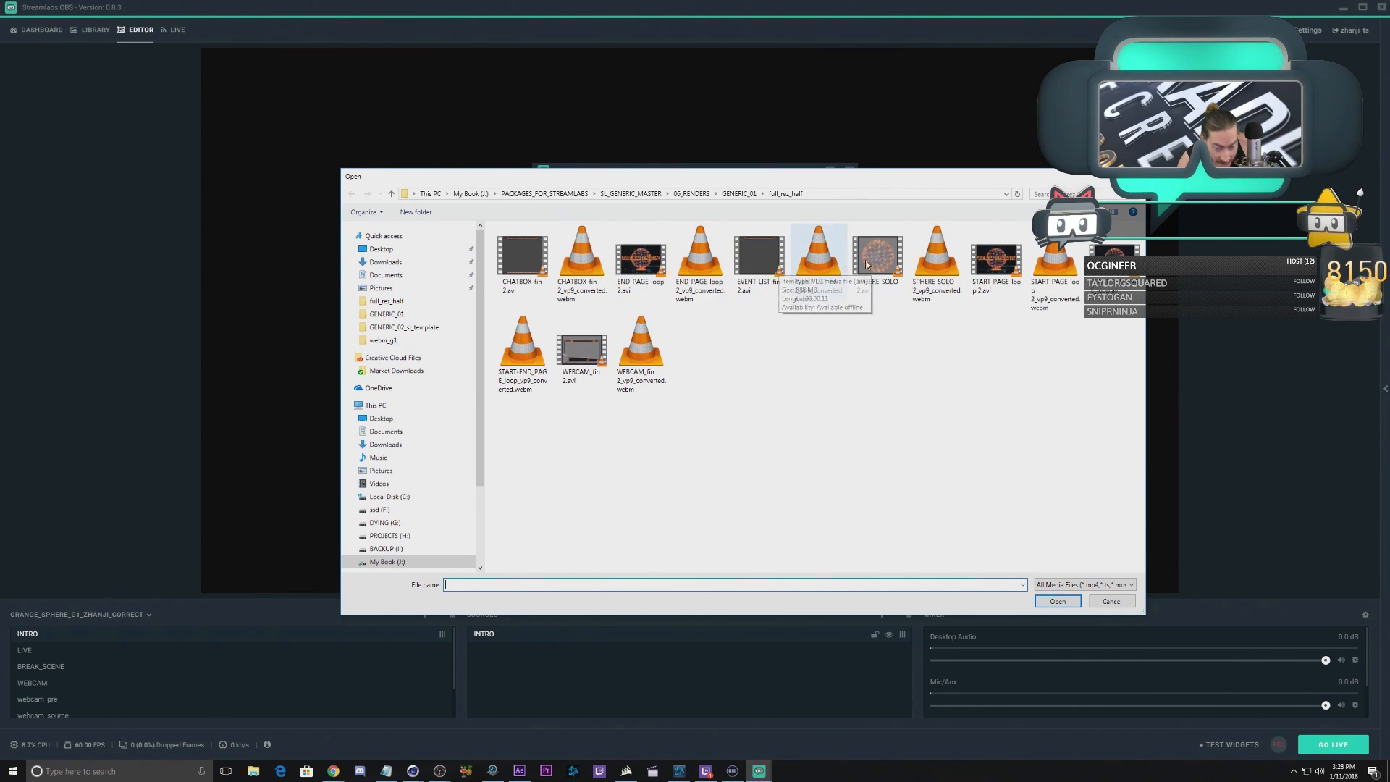
double_click(1053, 262)
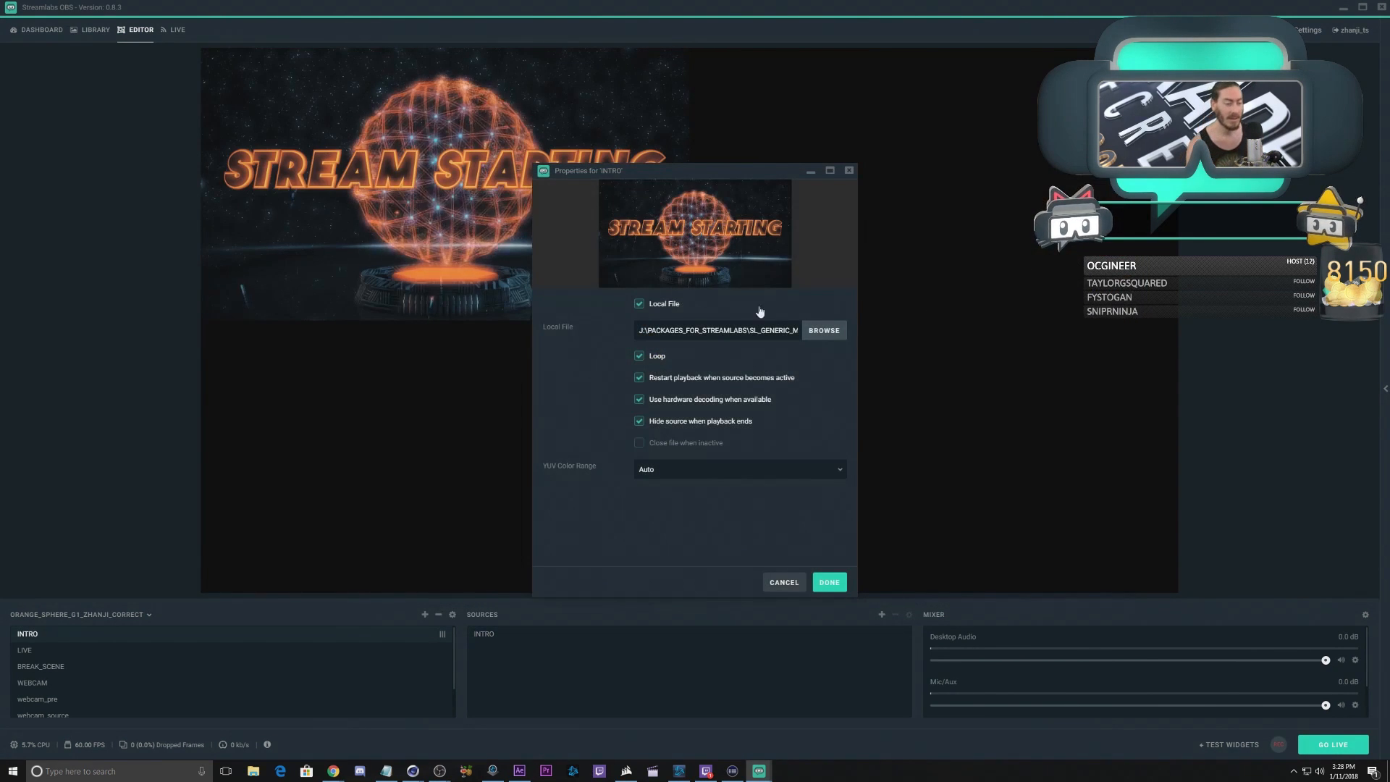
left_click(829, 580)
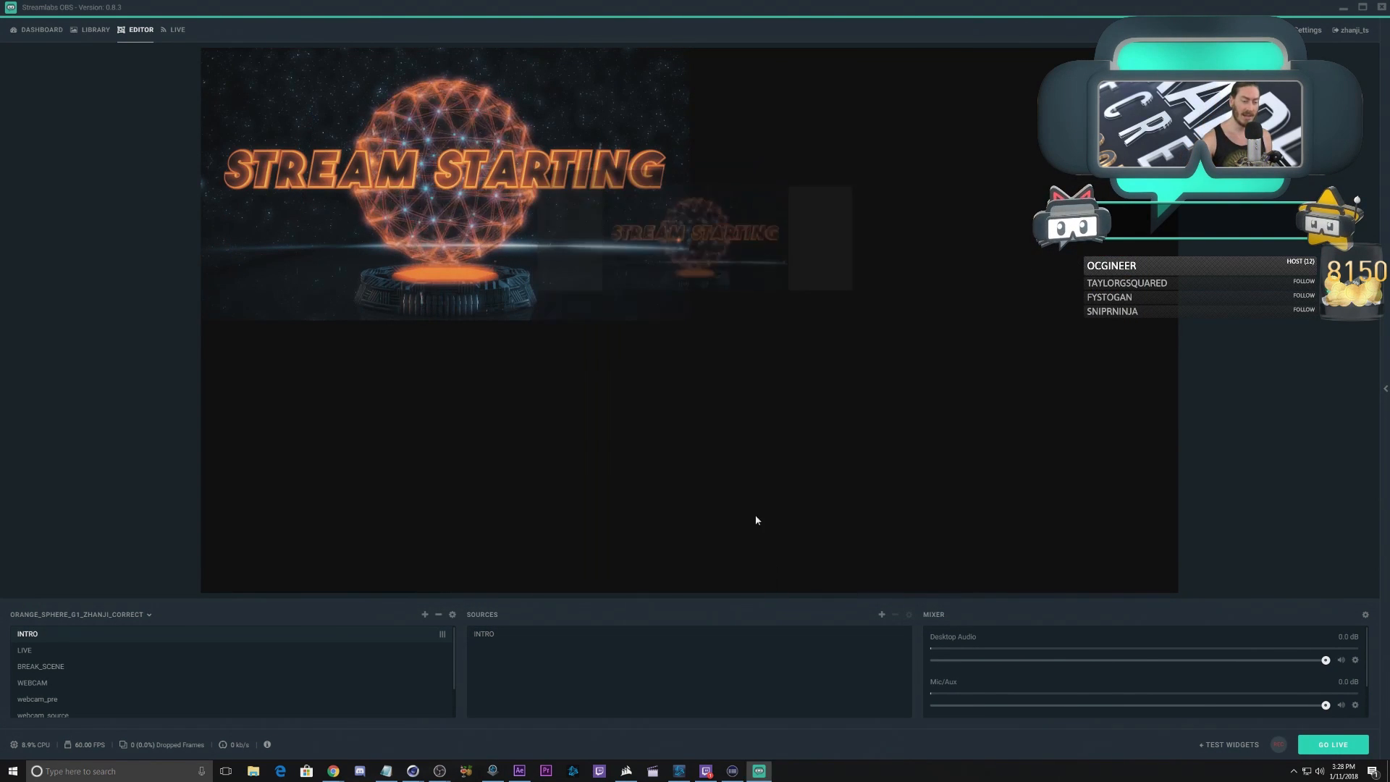
Step: Stretch the INTRO media source to fill the whole screen
right_click(411, 196)
mouse_move(471, 285)
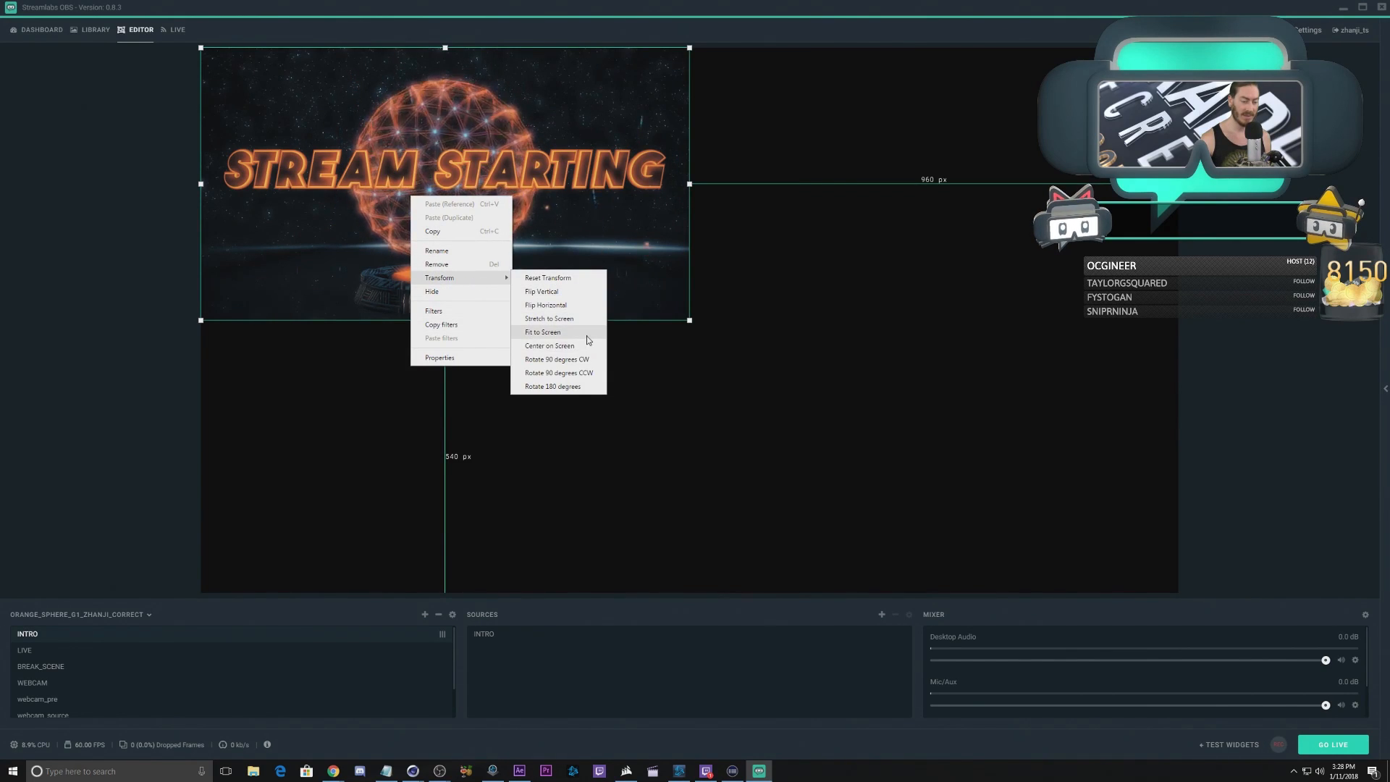
left_click(572, 319)
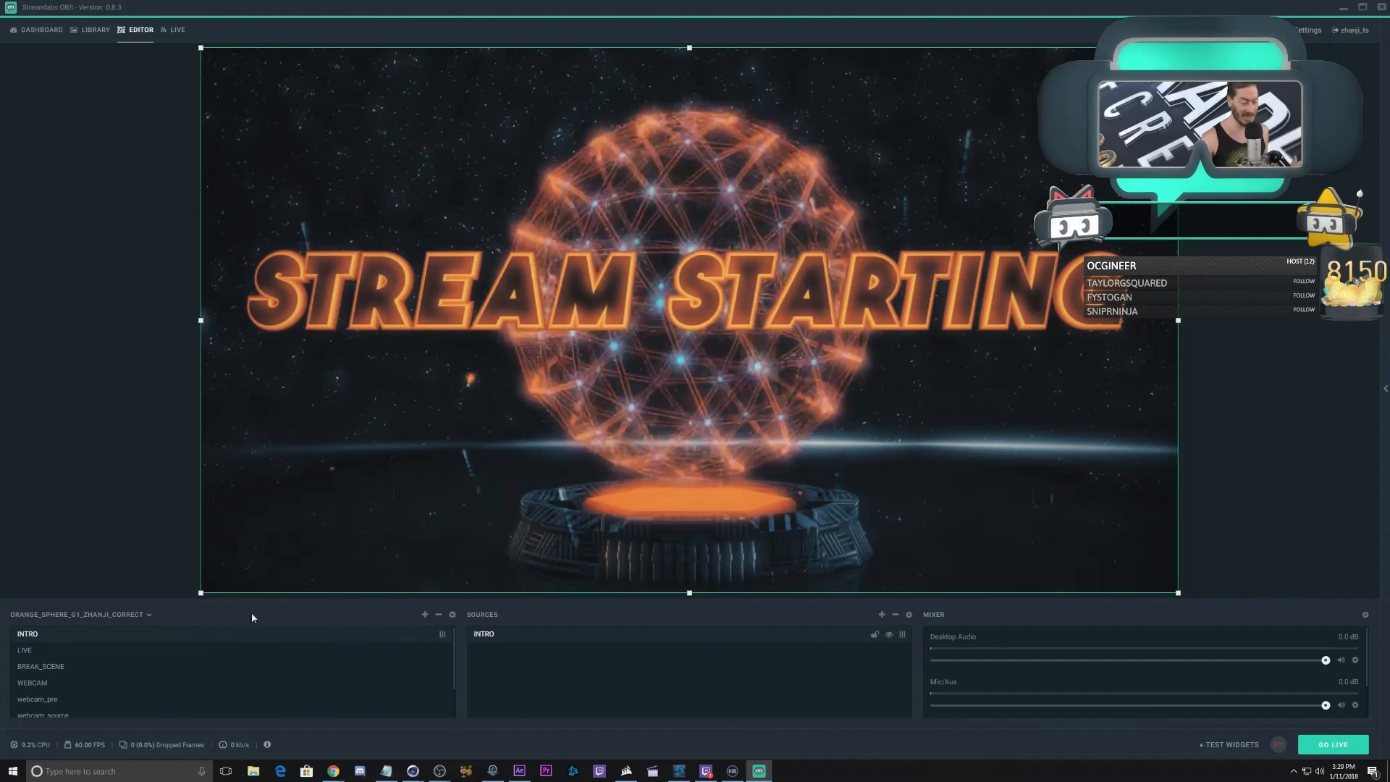
Step: Create a new scene named ALERTS
left_click(425, 615)
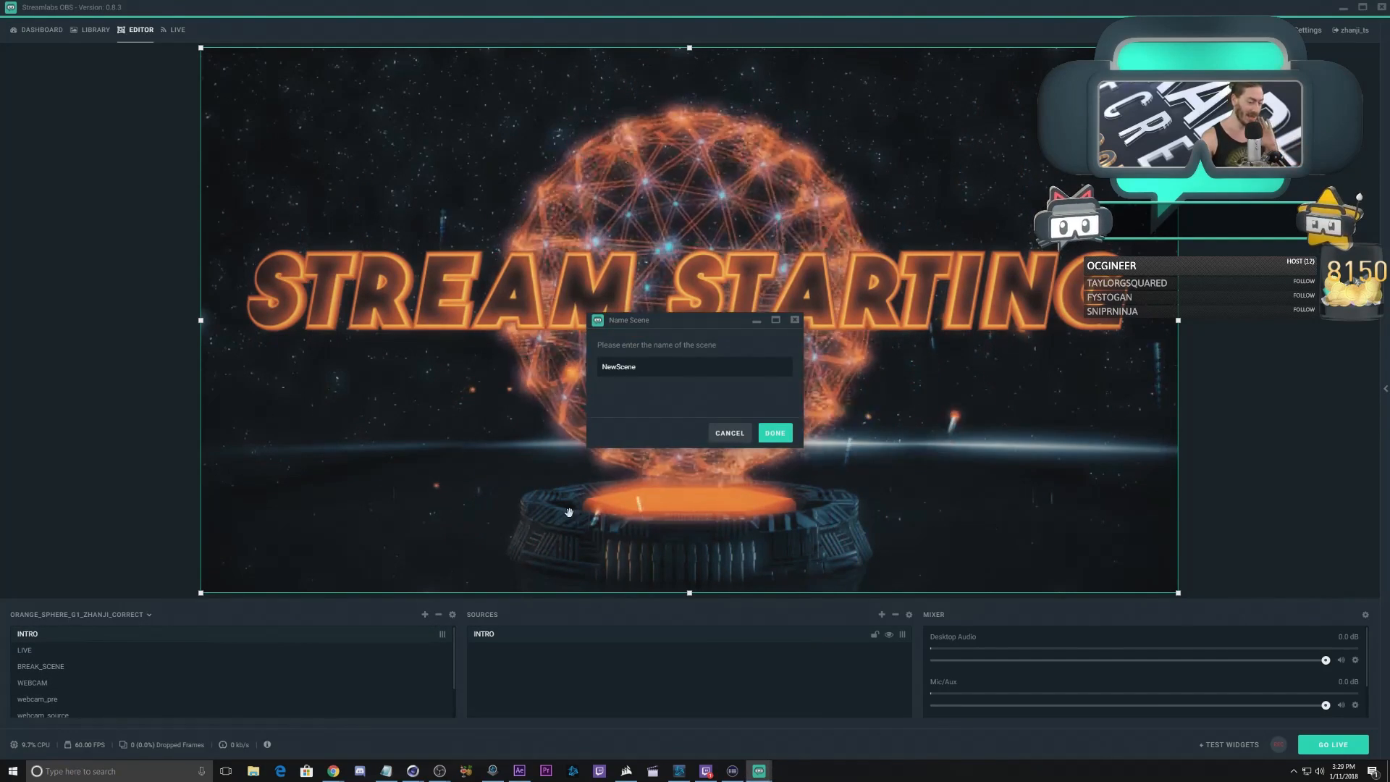
left_click_drag(641, 369, 566, 376)
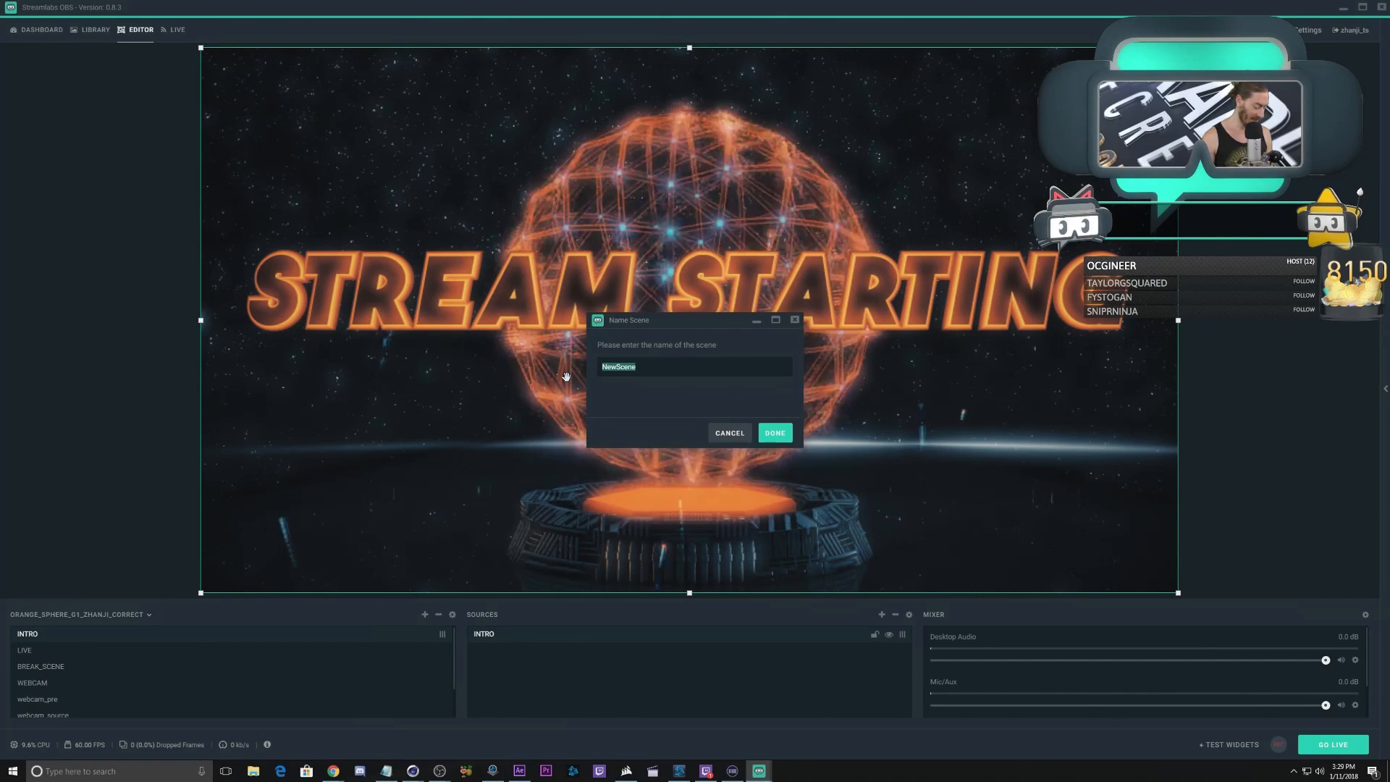
type("ALERTS")
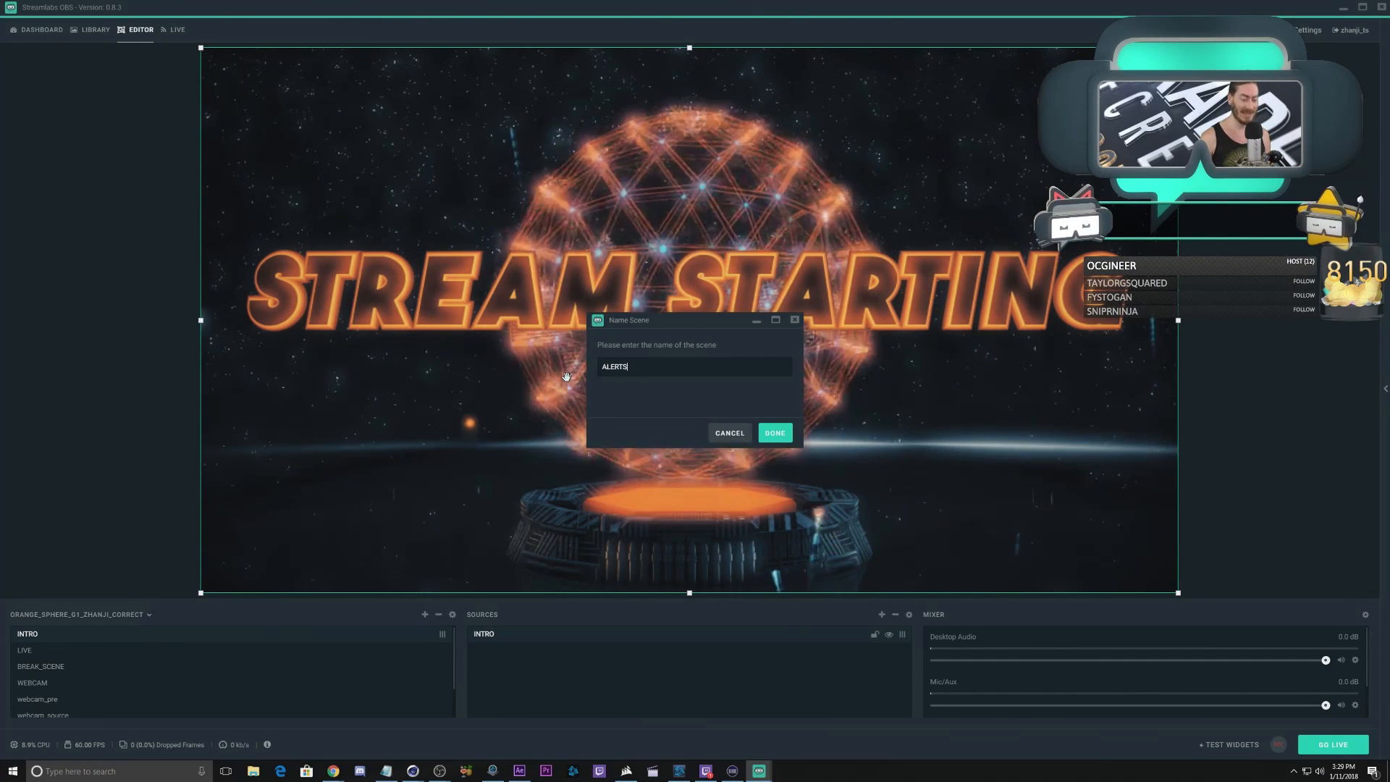
left_click(788, 436)
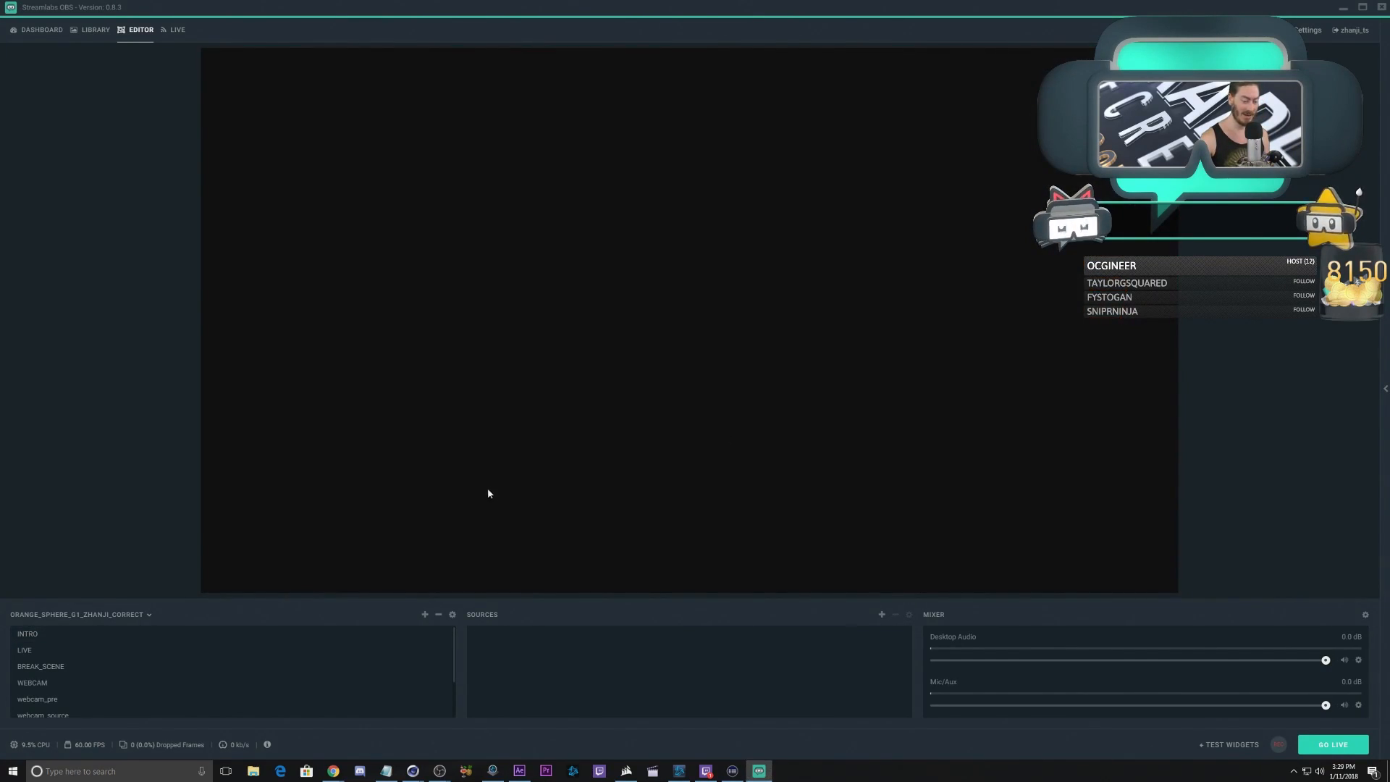
Step: Add an Alertbox widget with its default name and properties to the ALERTS scene and place it at the bottom centre of the canvas
left_click(882, 616)
left_click(727, 368)
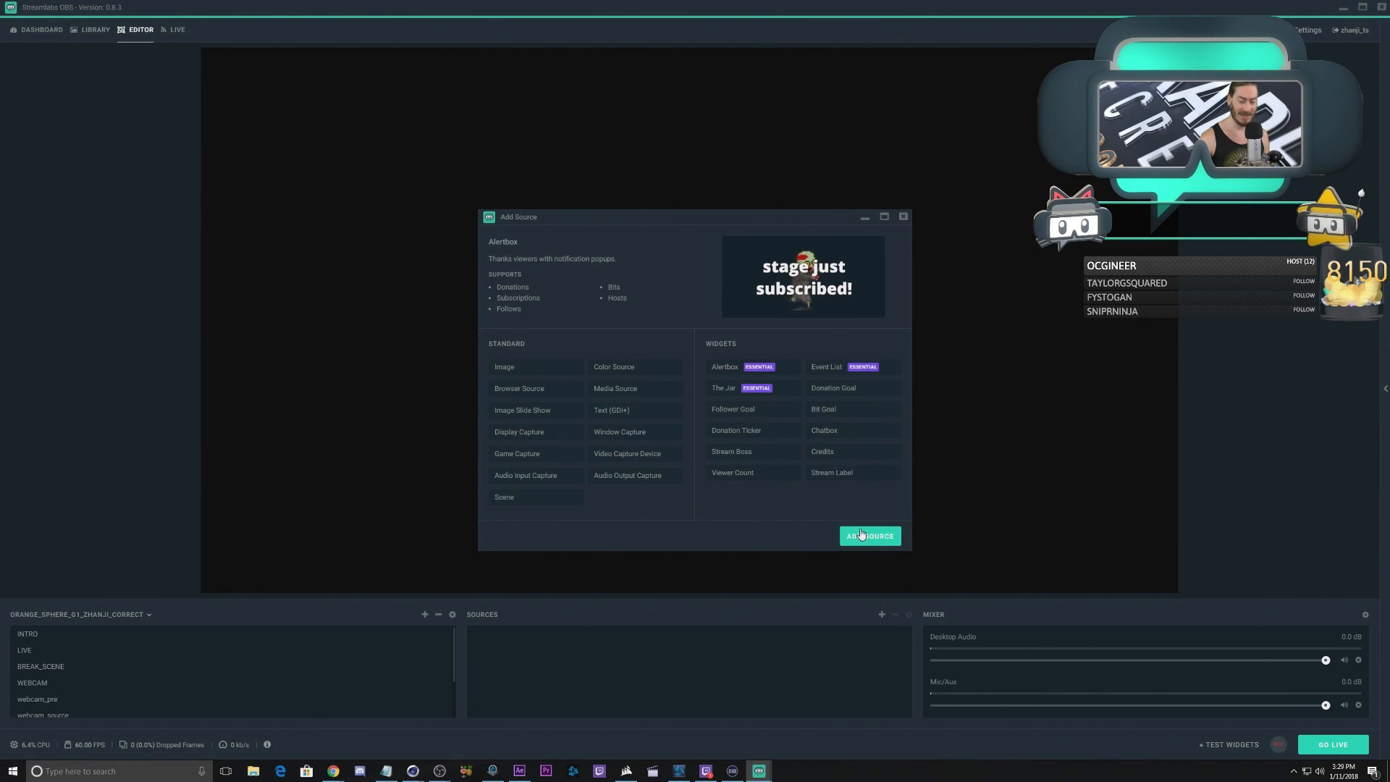
left_click(858, 536)
left_click(774, 430)
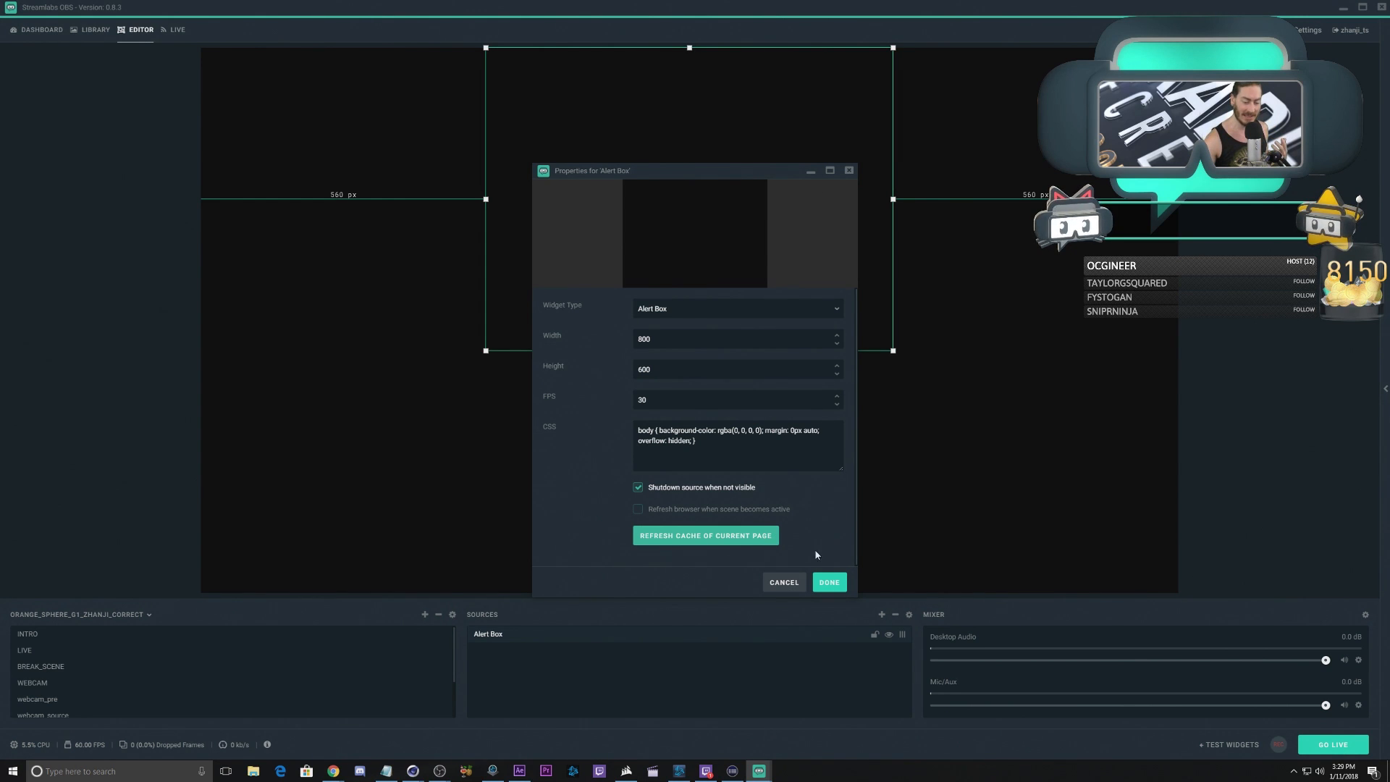
left_click(825, 582)
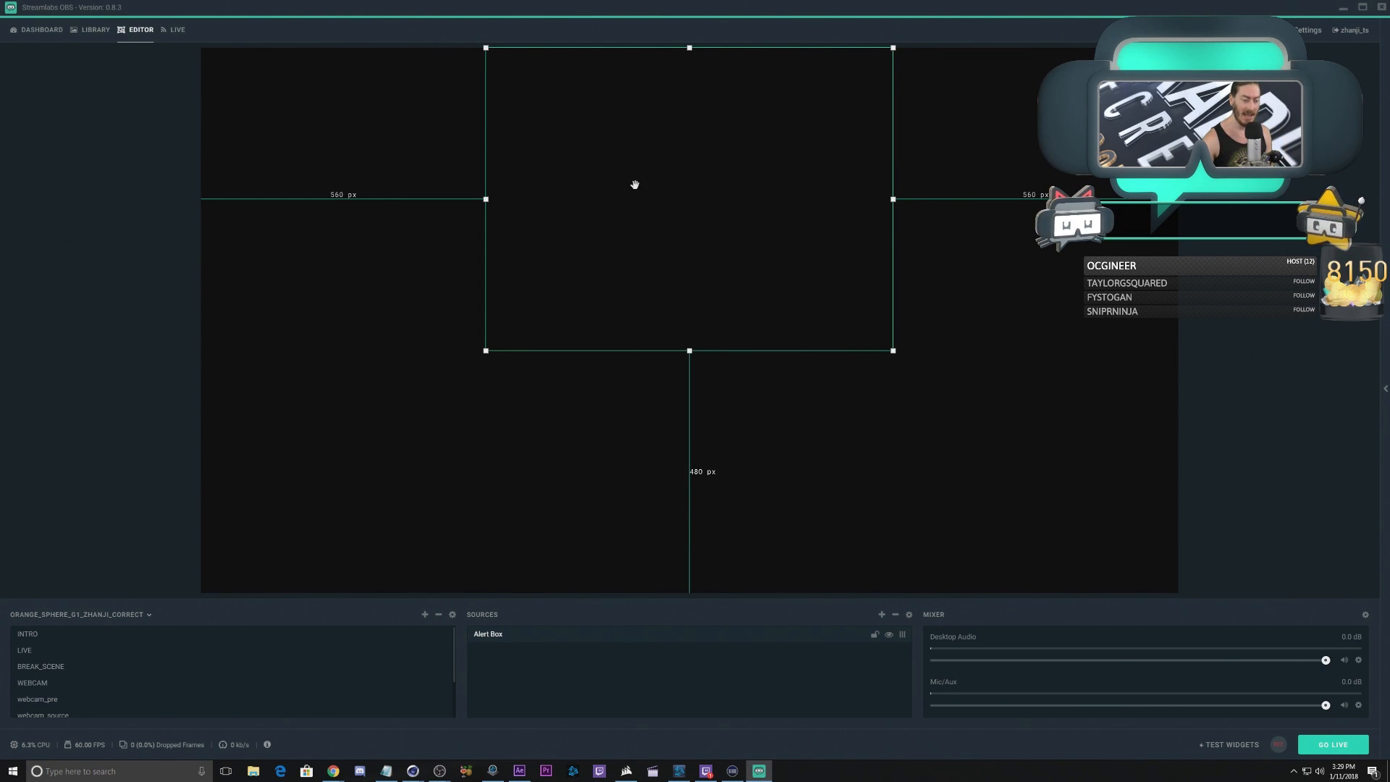
left_click_drag(635, 184, 635, 427)
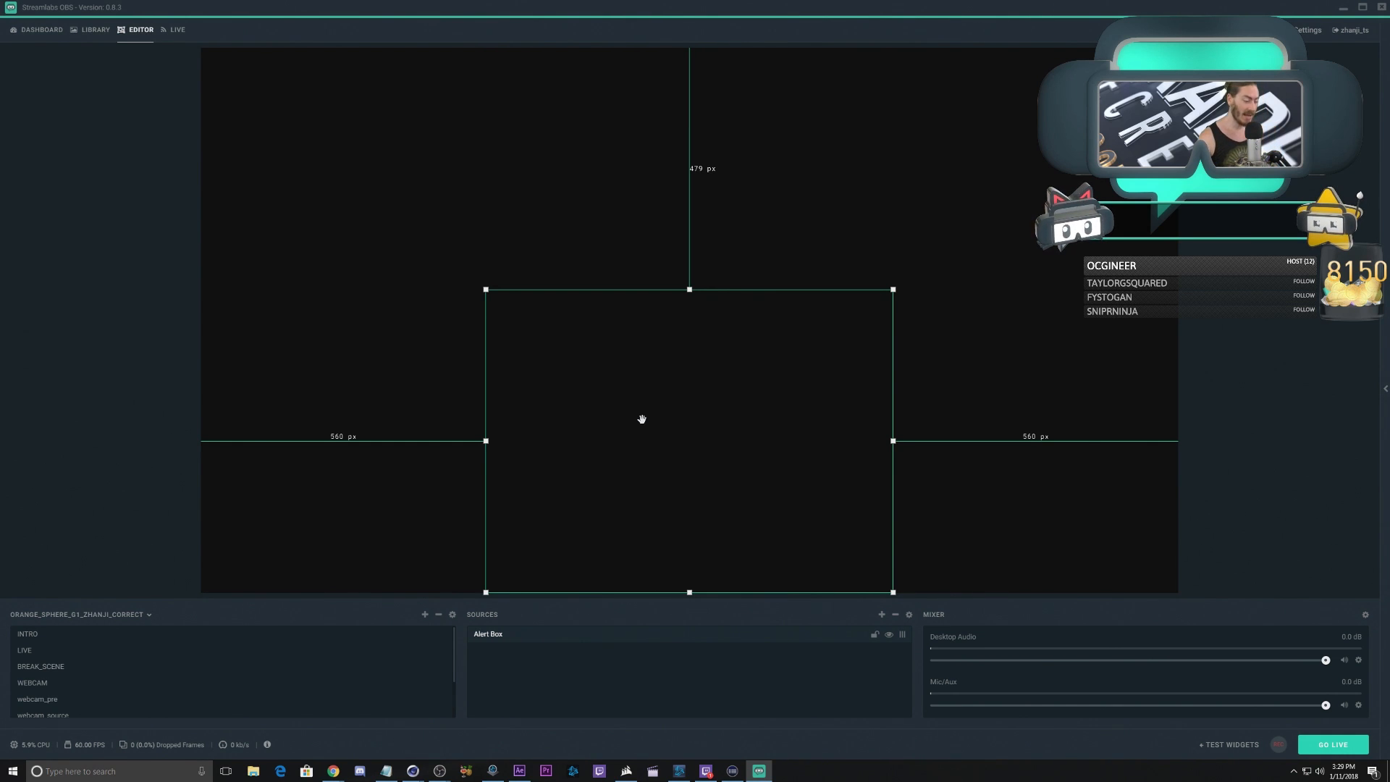
Step: Add the existing ALERTS scene as a source in the INTRO scene
left_click(48, 635)
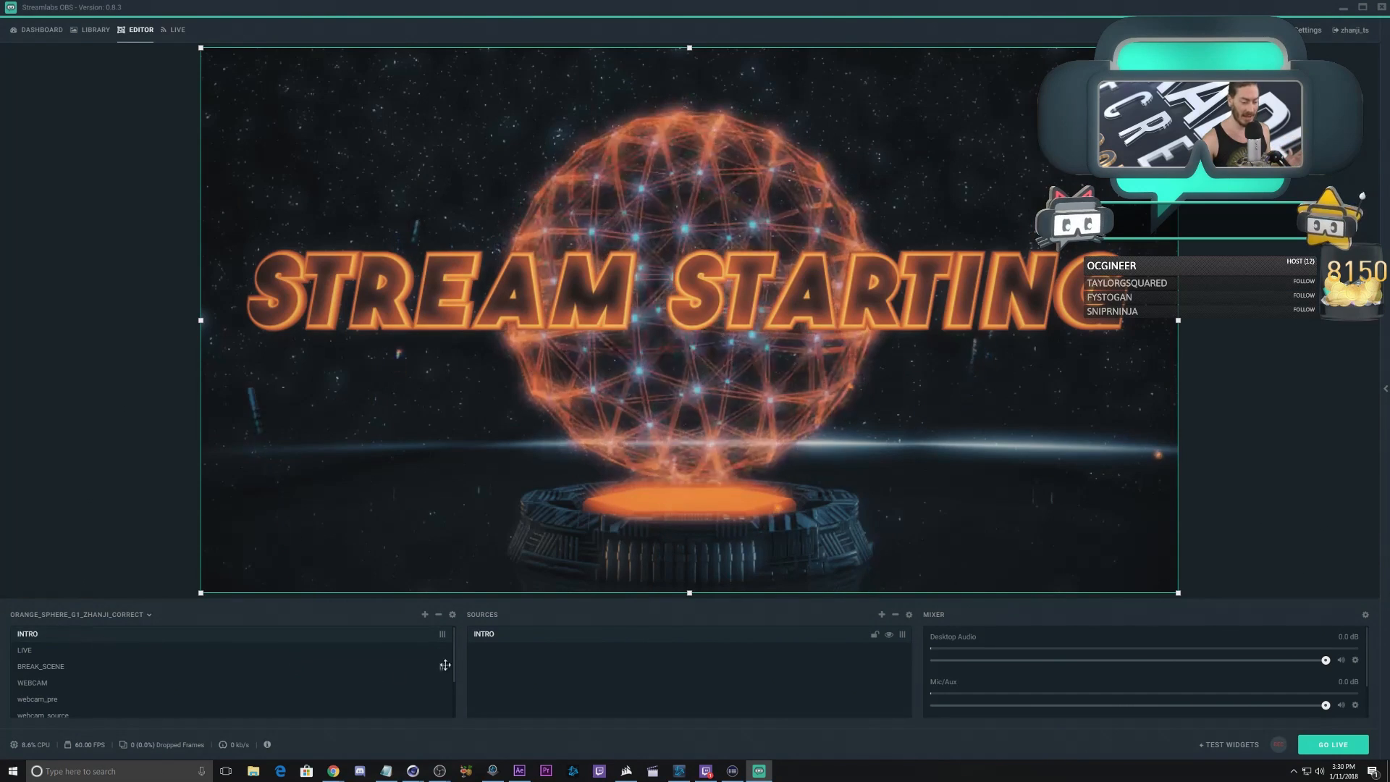
left_click(881, 614)
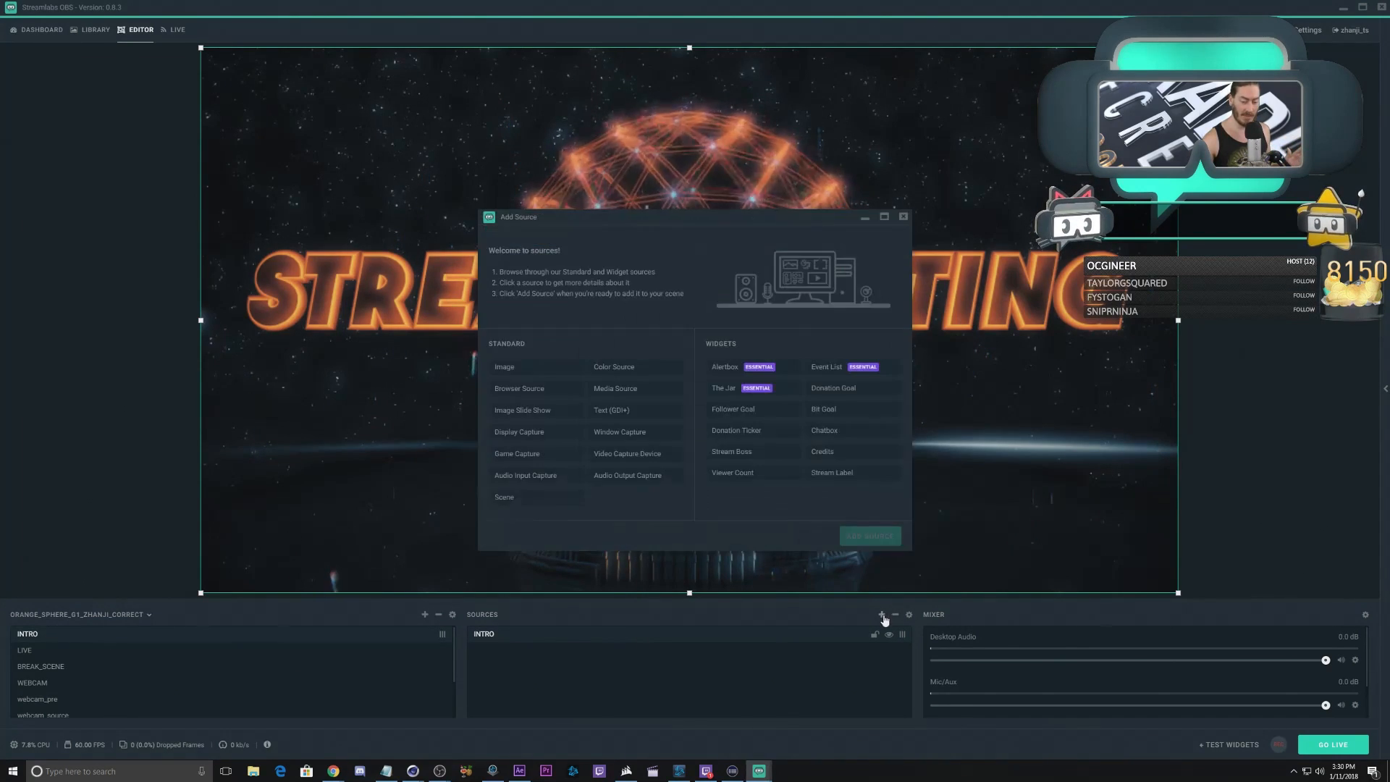
left_click(504, 497)
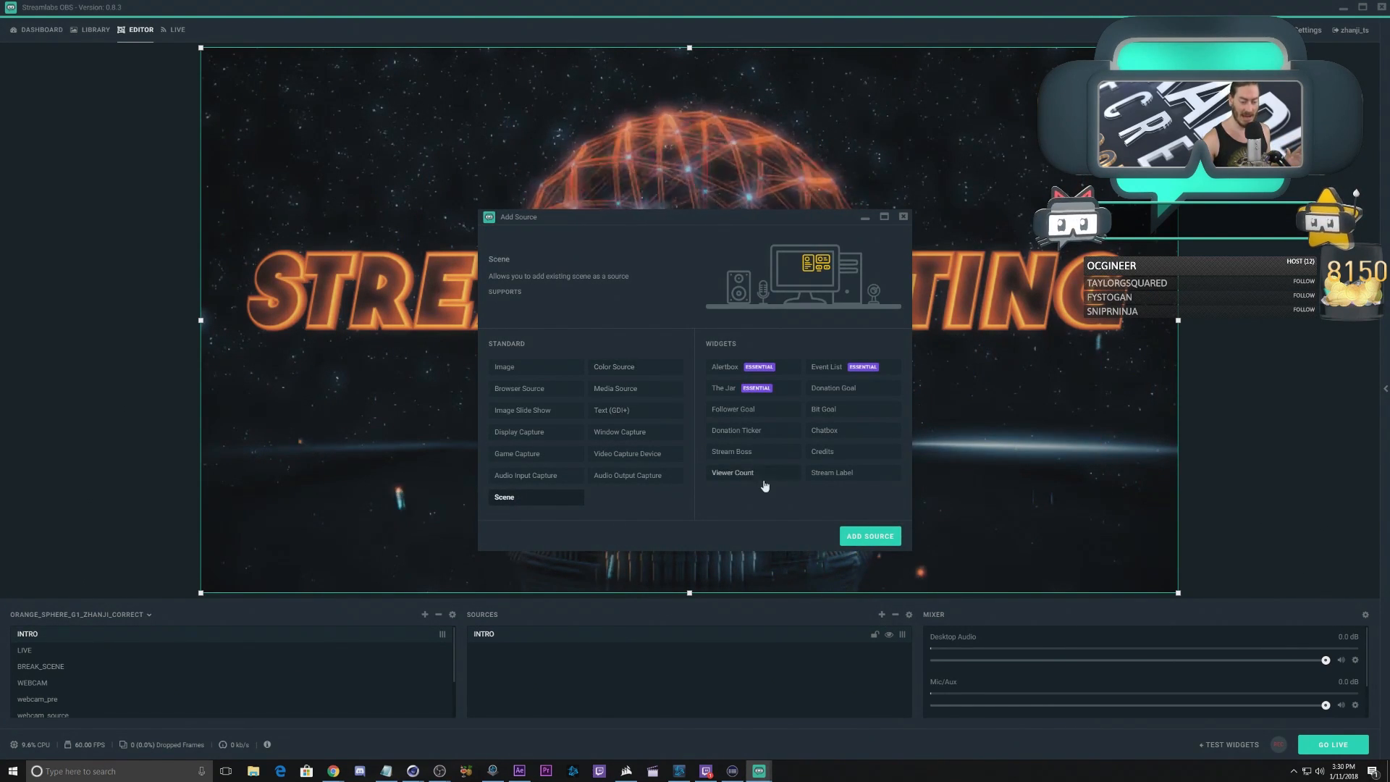
left_click(862, 534)
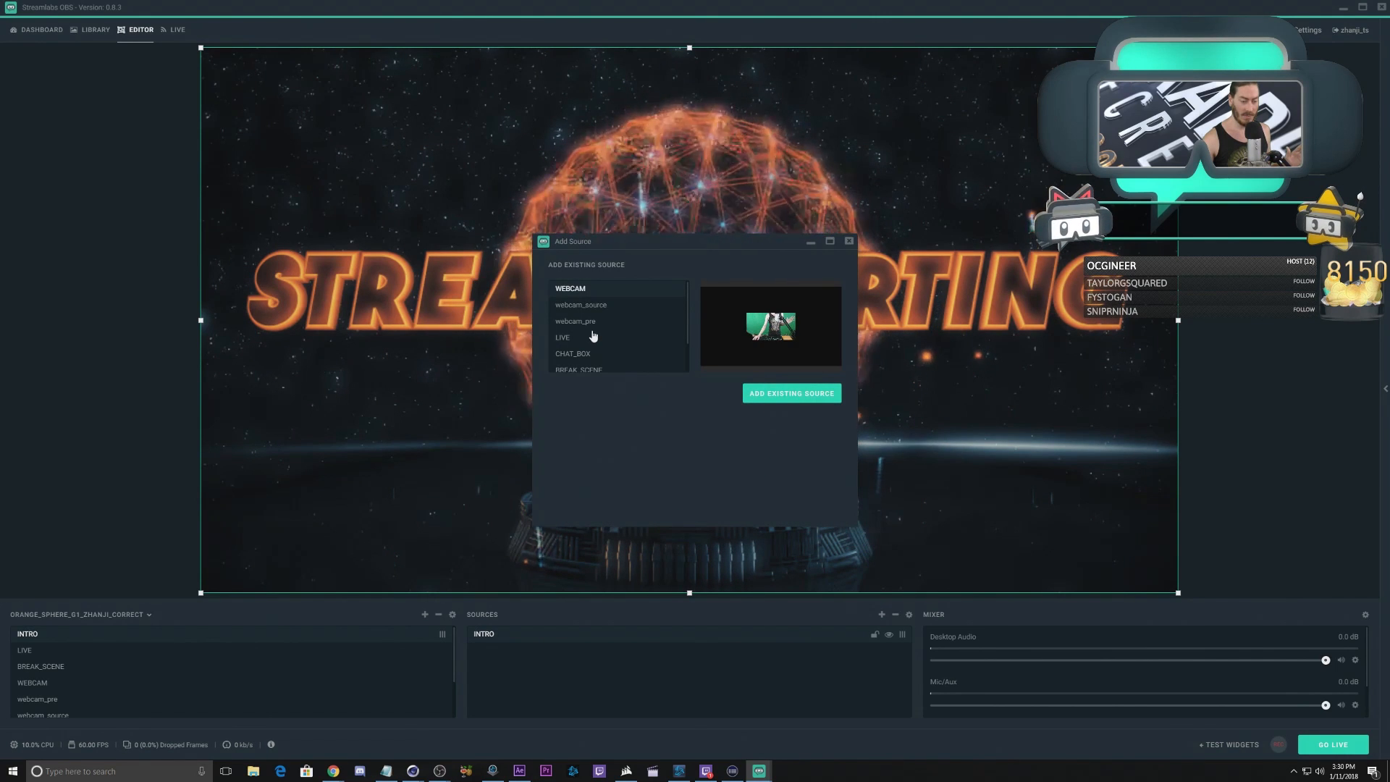
scroll(592, 338, "down", 1)
left_click(579, 364)
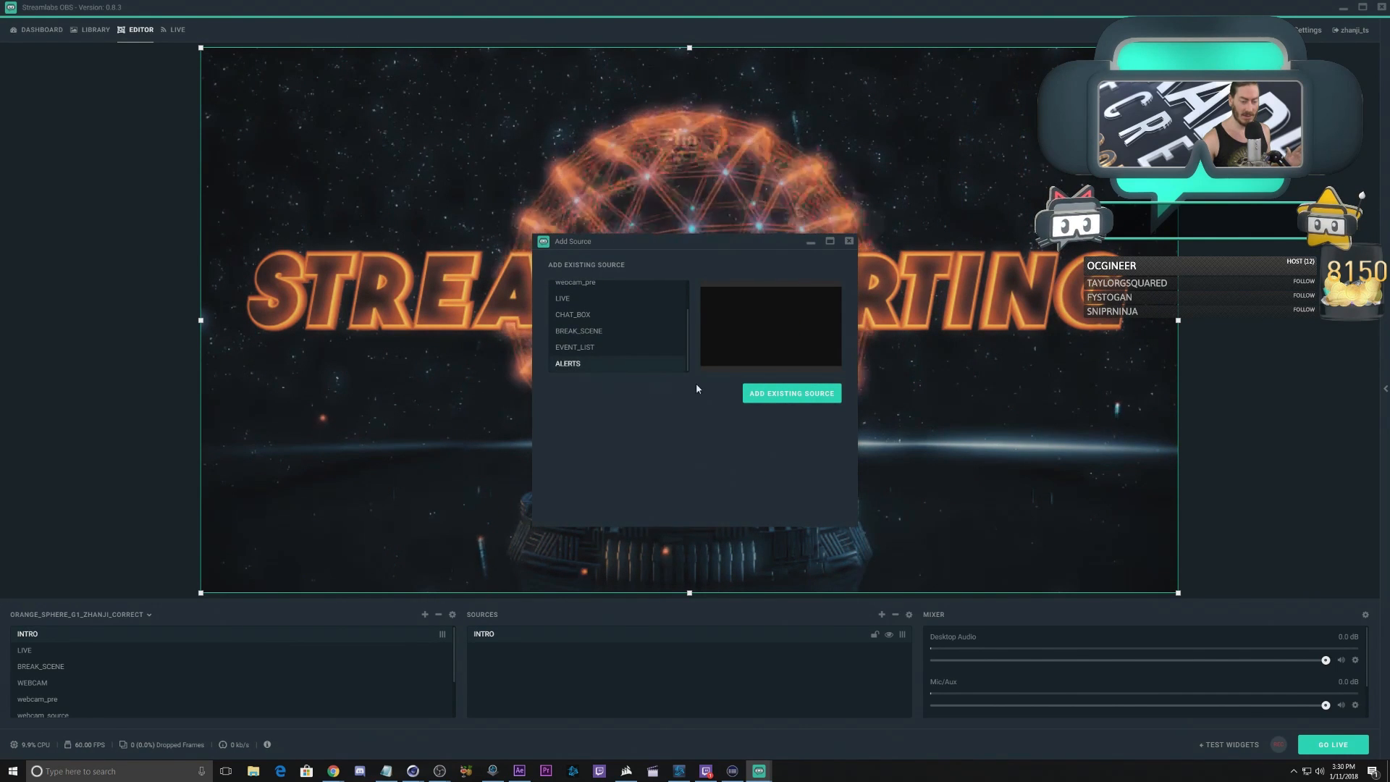
left_click(772, 395)
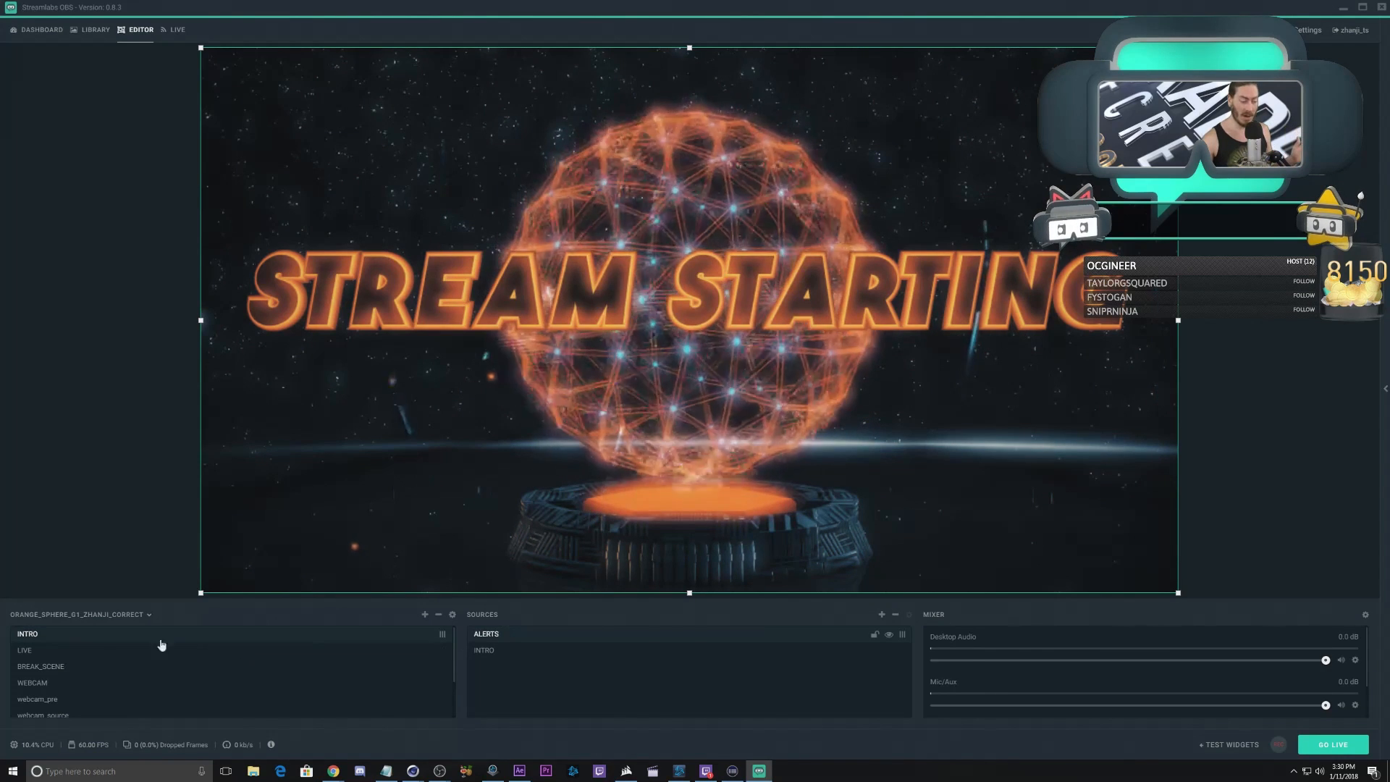
Step: Add the existing ALERTS scene as a source in the LIVE scene
left_click(74, 650)
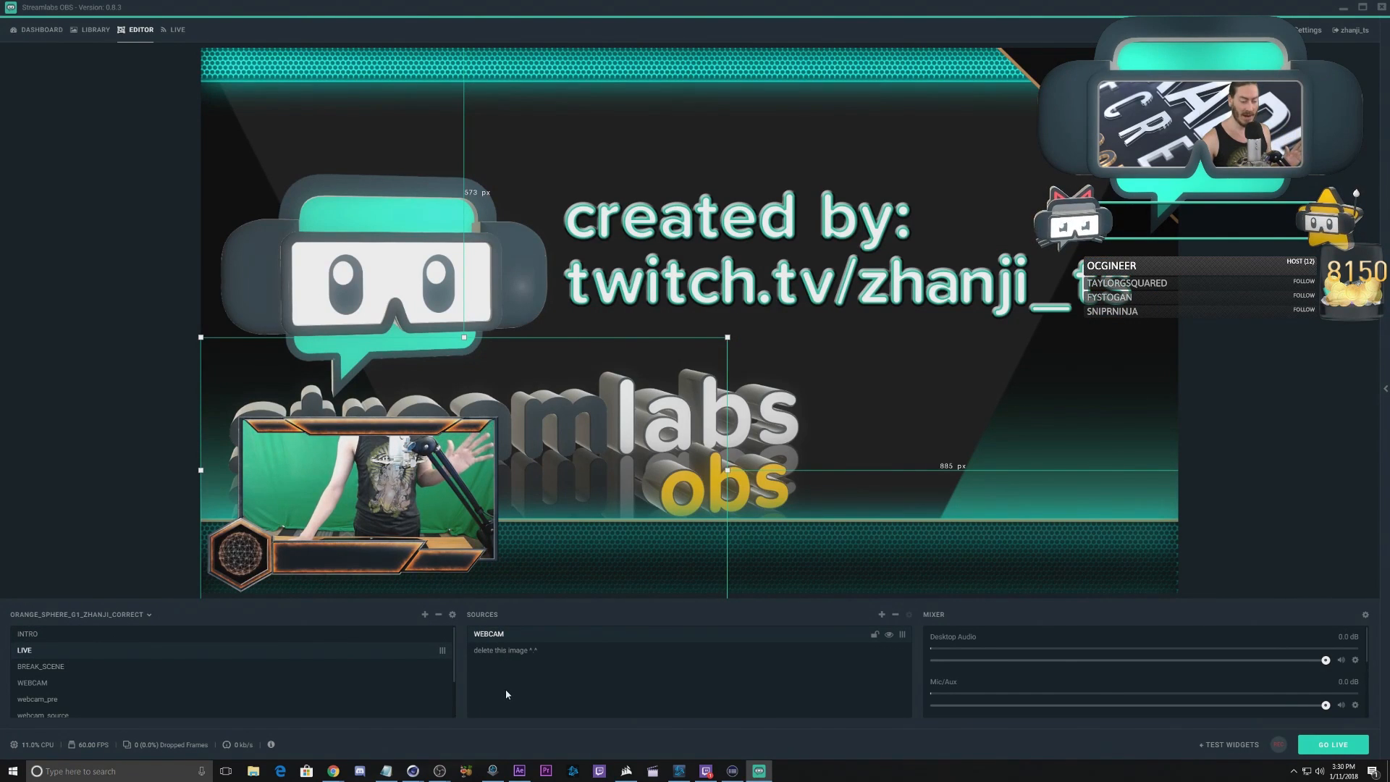
left_click(882, 614)
double_click(516, 498)
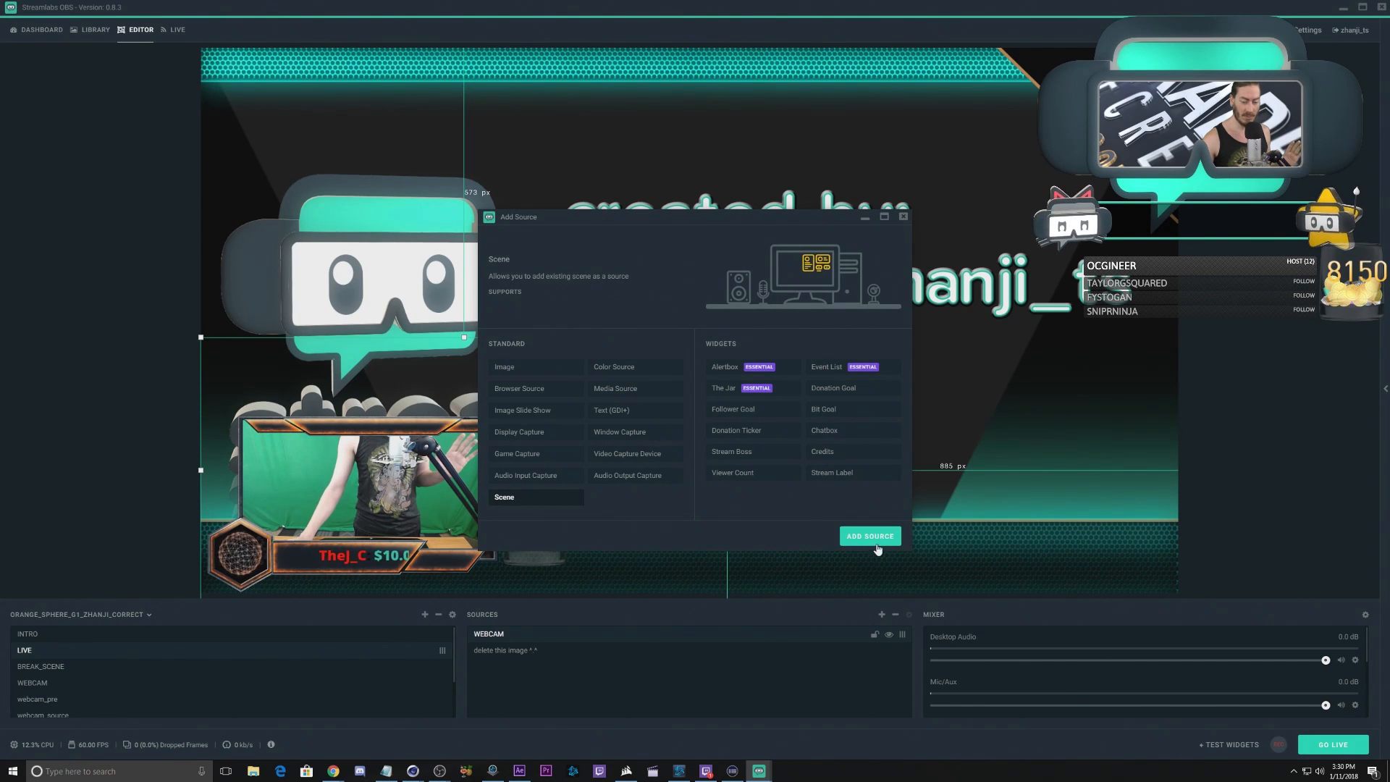
scroll(610, 330, "down", 1)
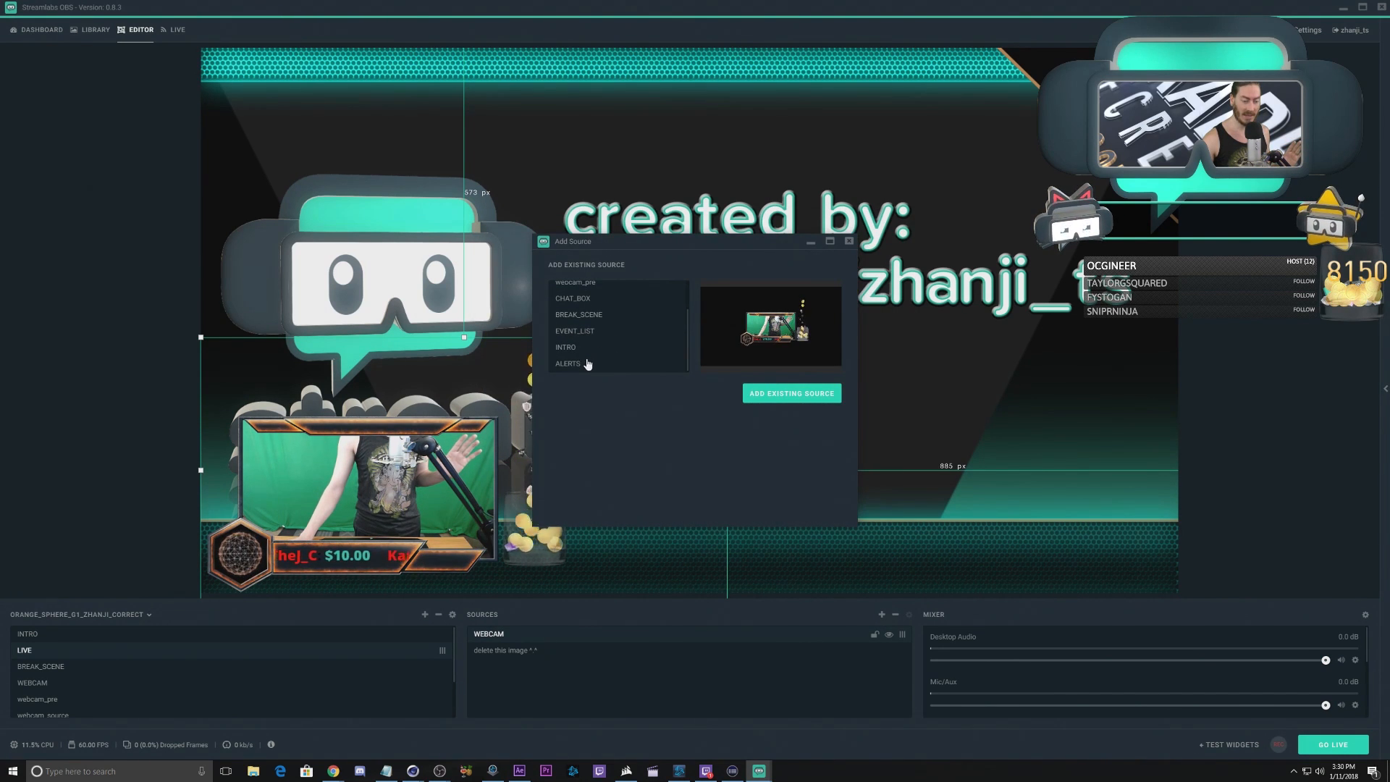
left_click(568, 364)
left_click(782, 395)
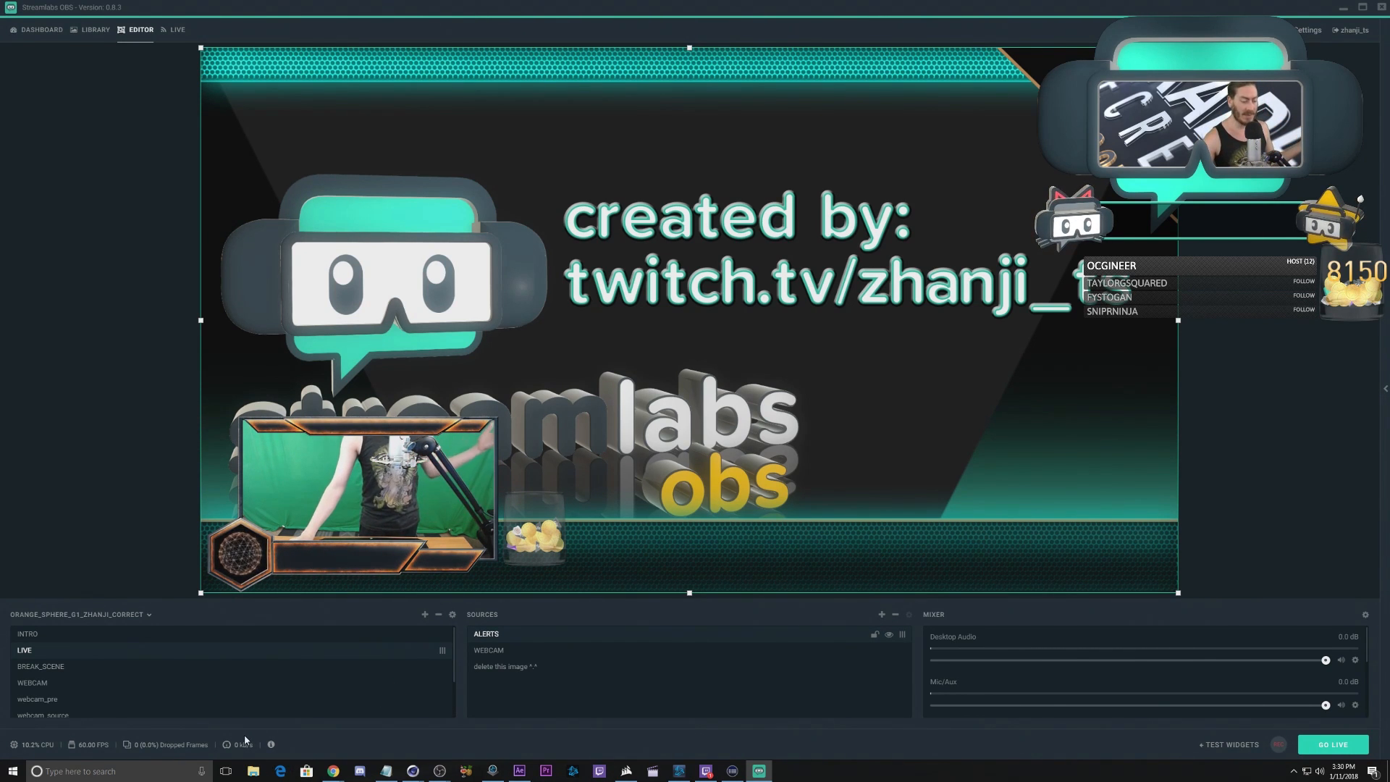
left_click(58, 637)
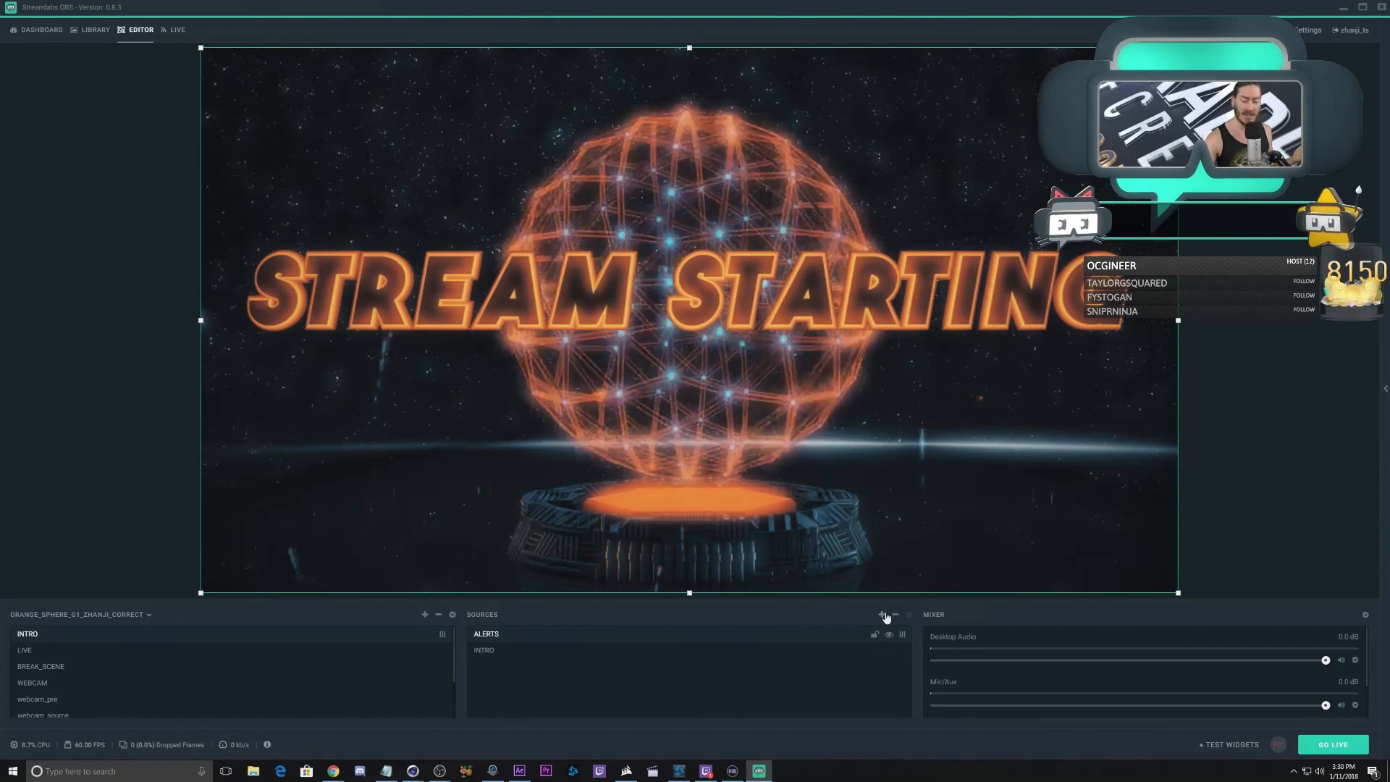
left_click(881, 614)
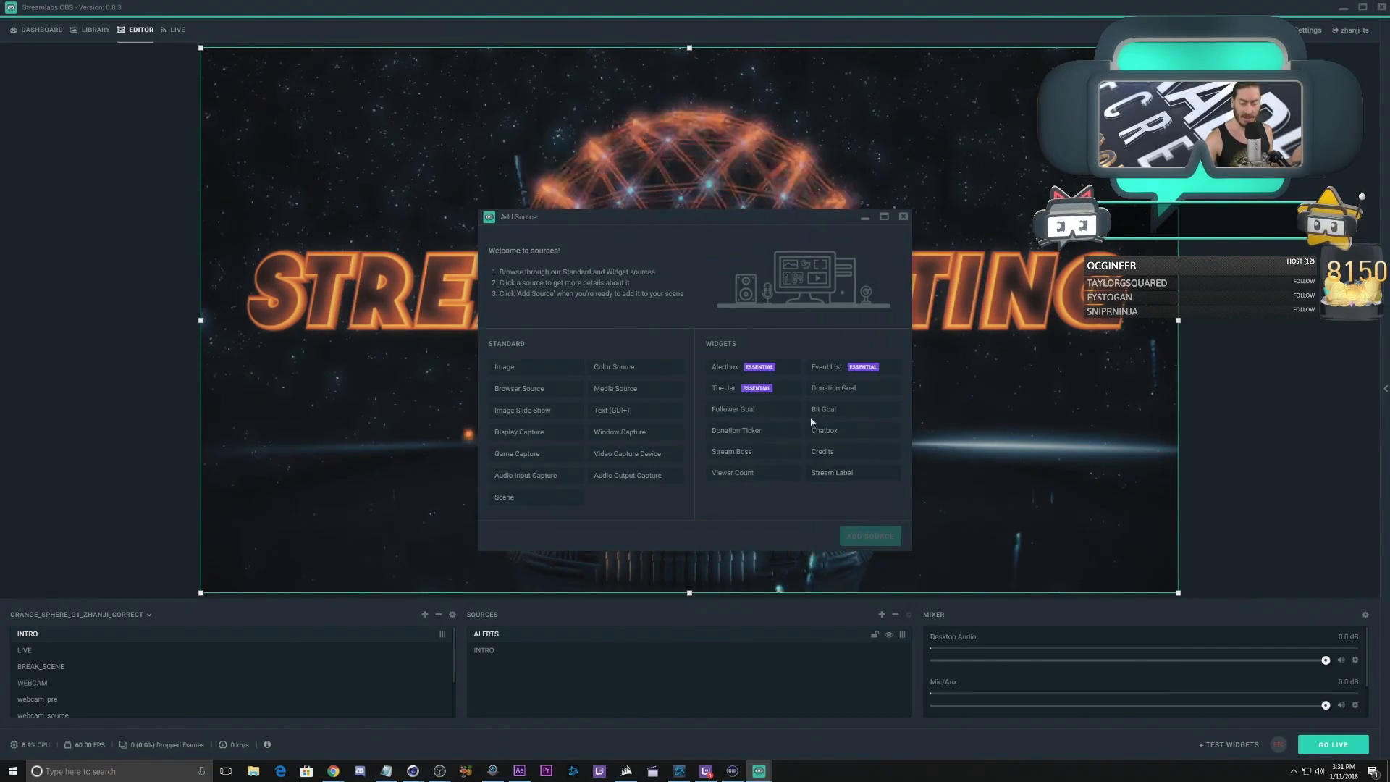
left_click(846, 452)
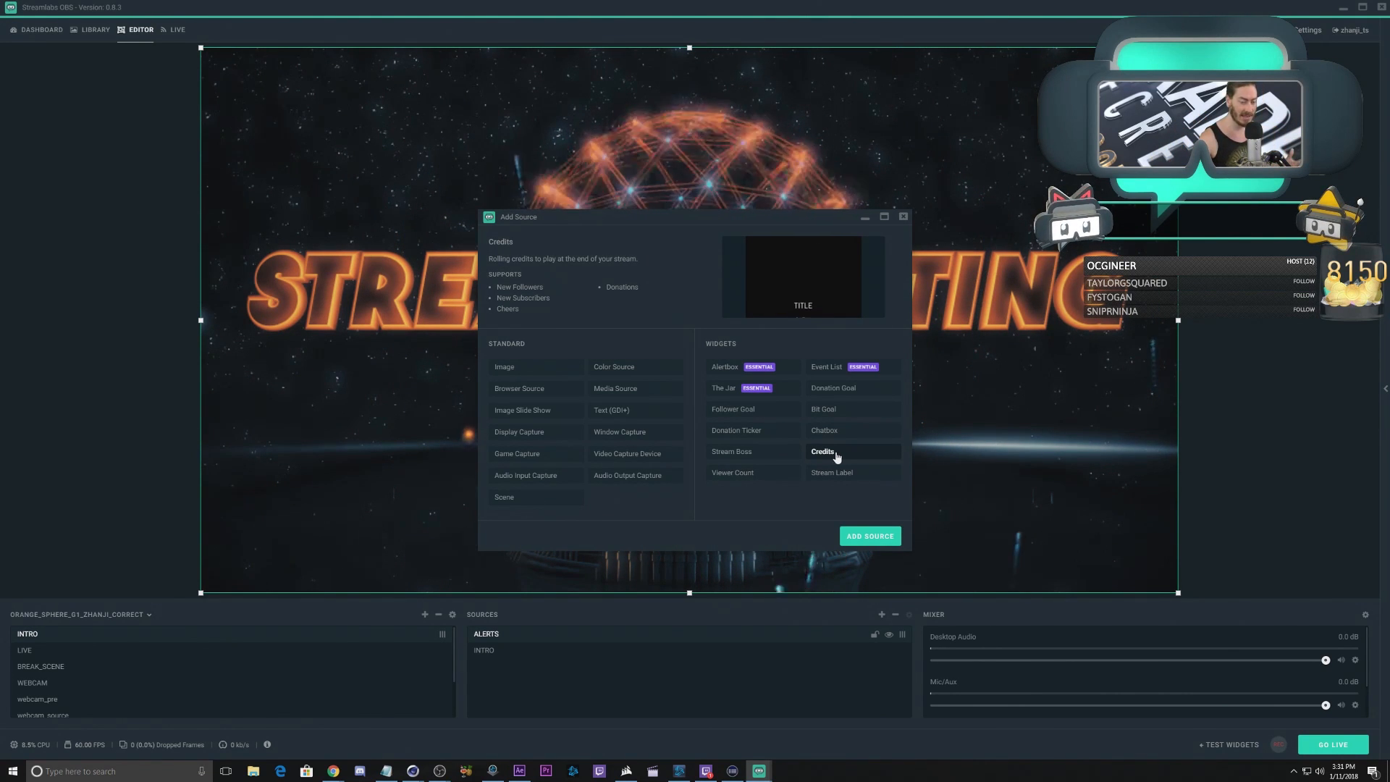
left_click(904, 218)
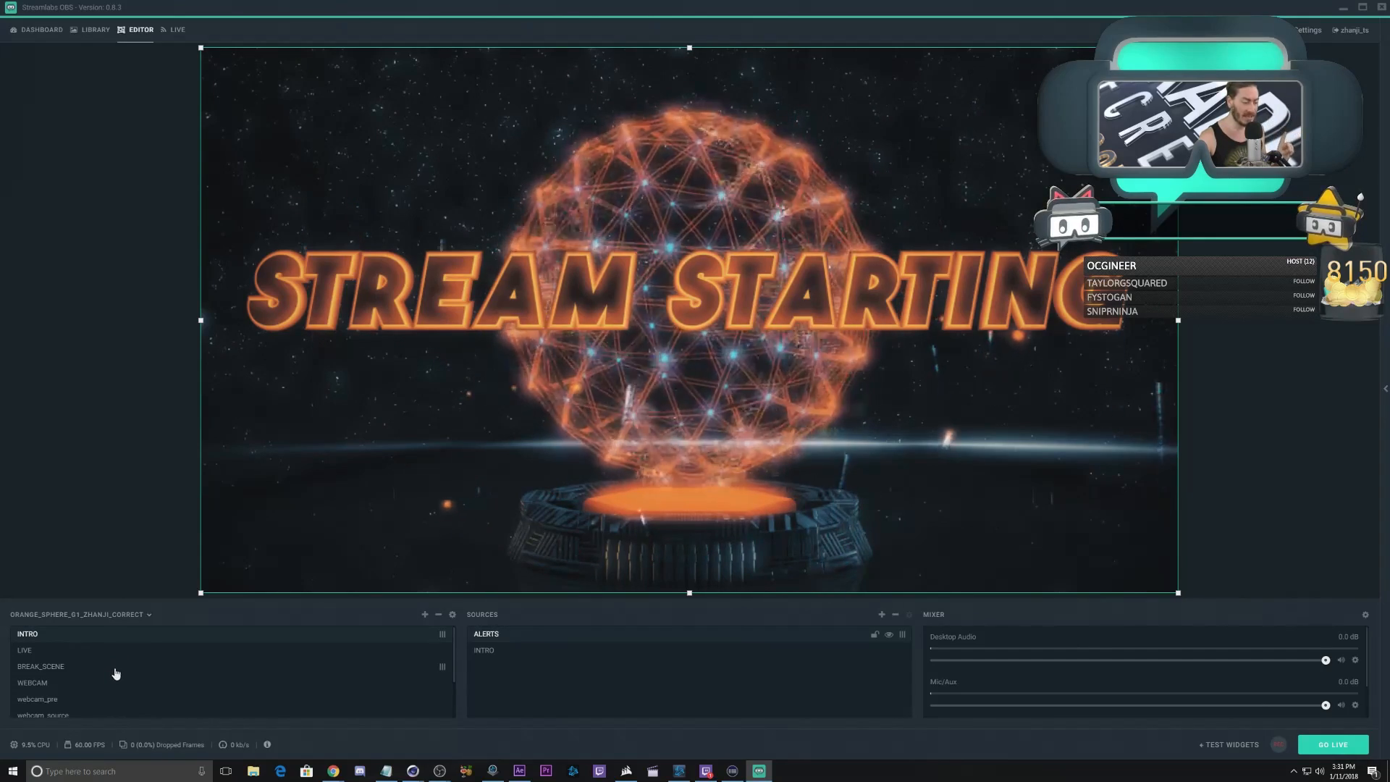
Step: Look through the scene list and show the webcam_source scene
scroll(114, 662, "down", 2)
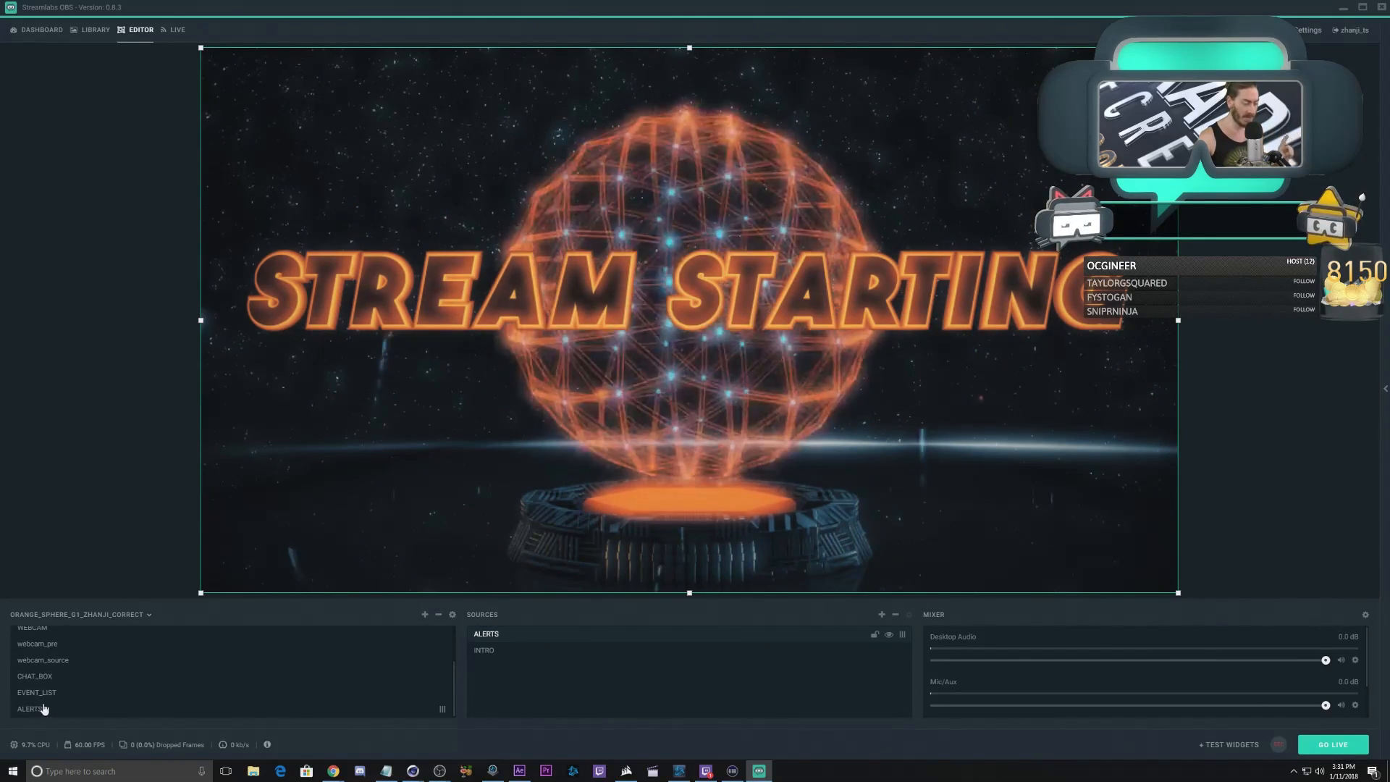
scroll(65, 700, "up", 3)
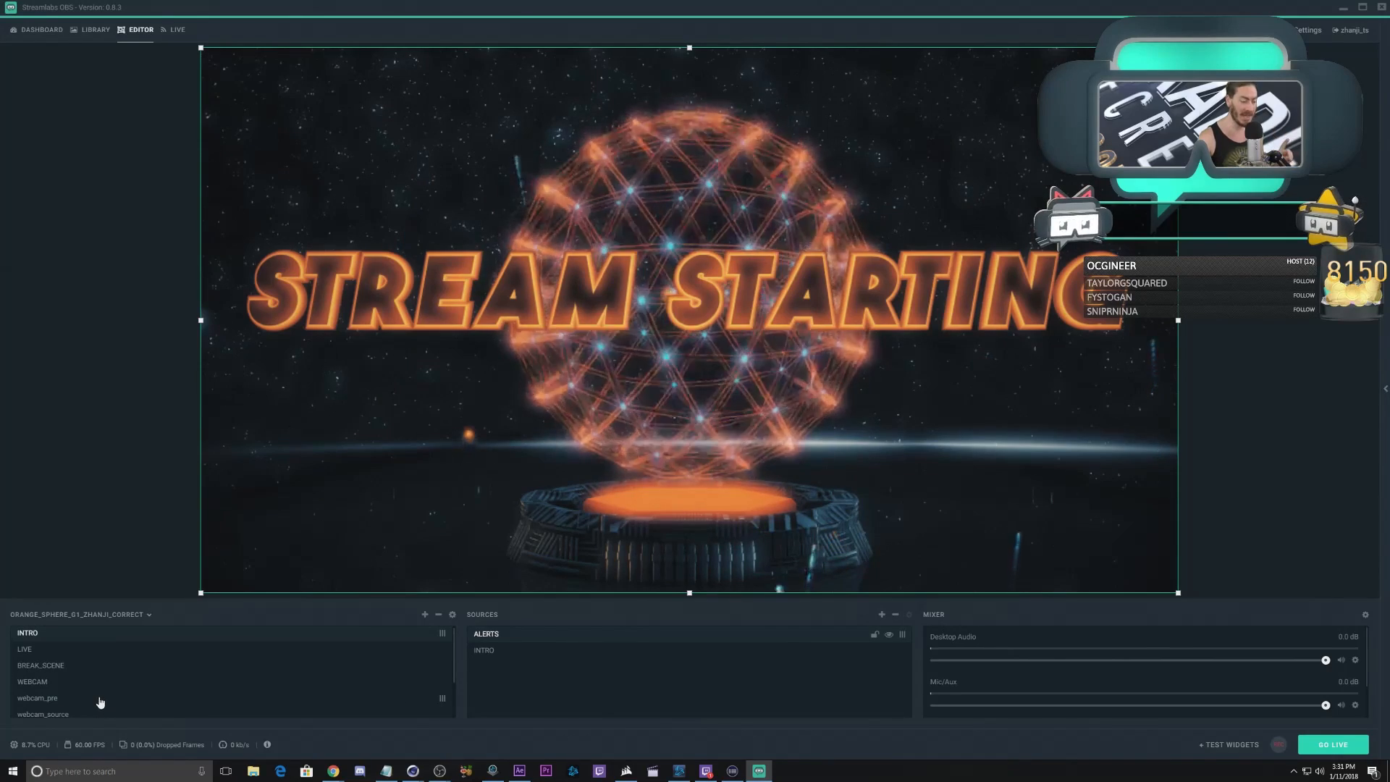
scroll(100, 702, "down", 3)
left_click(81, 659)
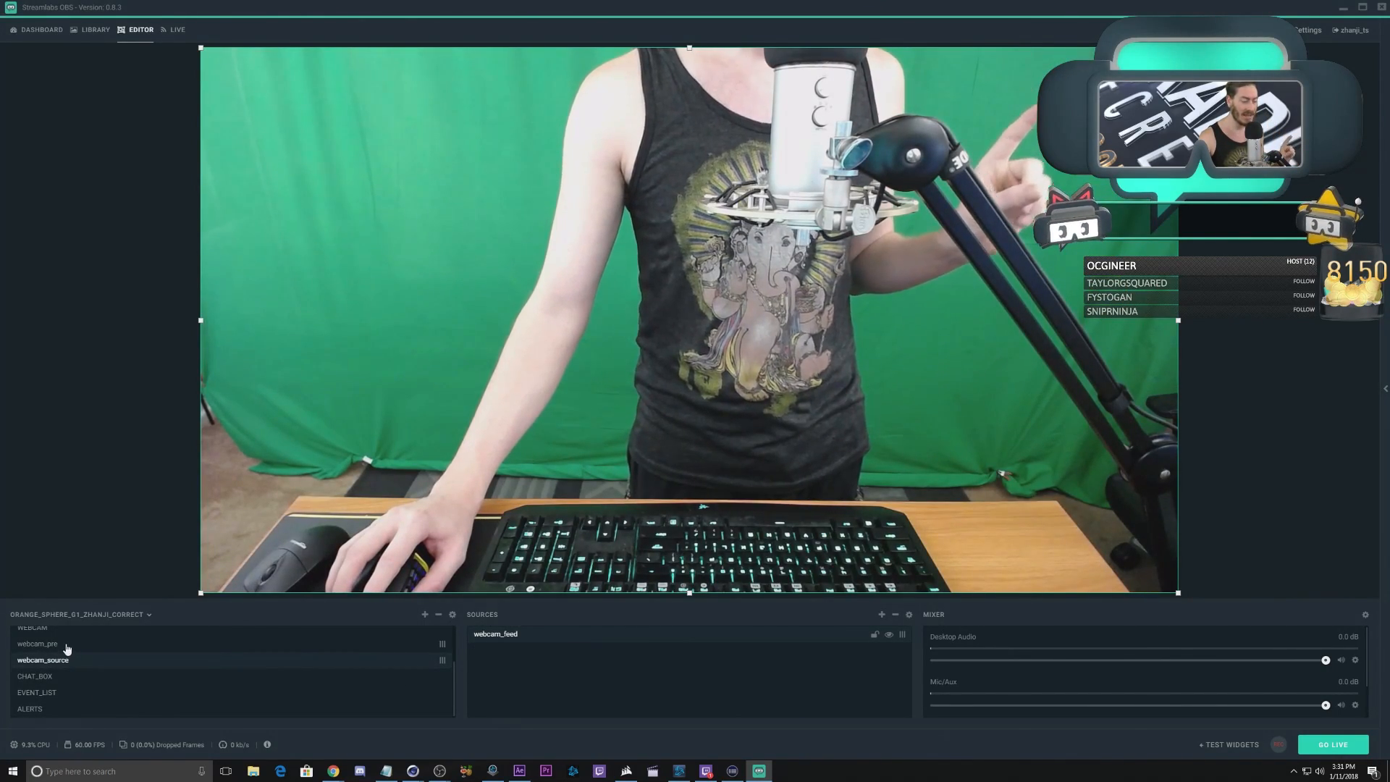
Step: Show the webcam_pre scene, followed by the WEBCAM scene that contains it
left_click(67, 647)
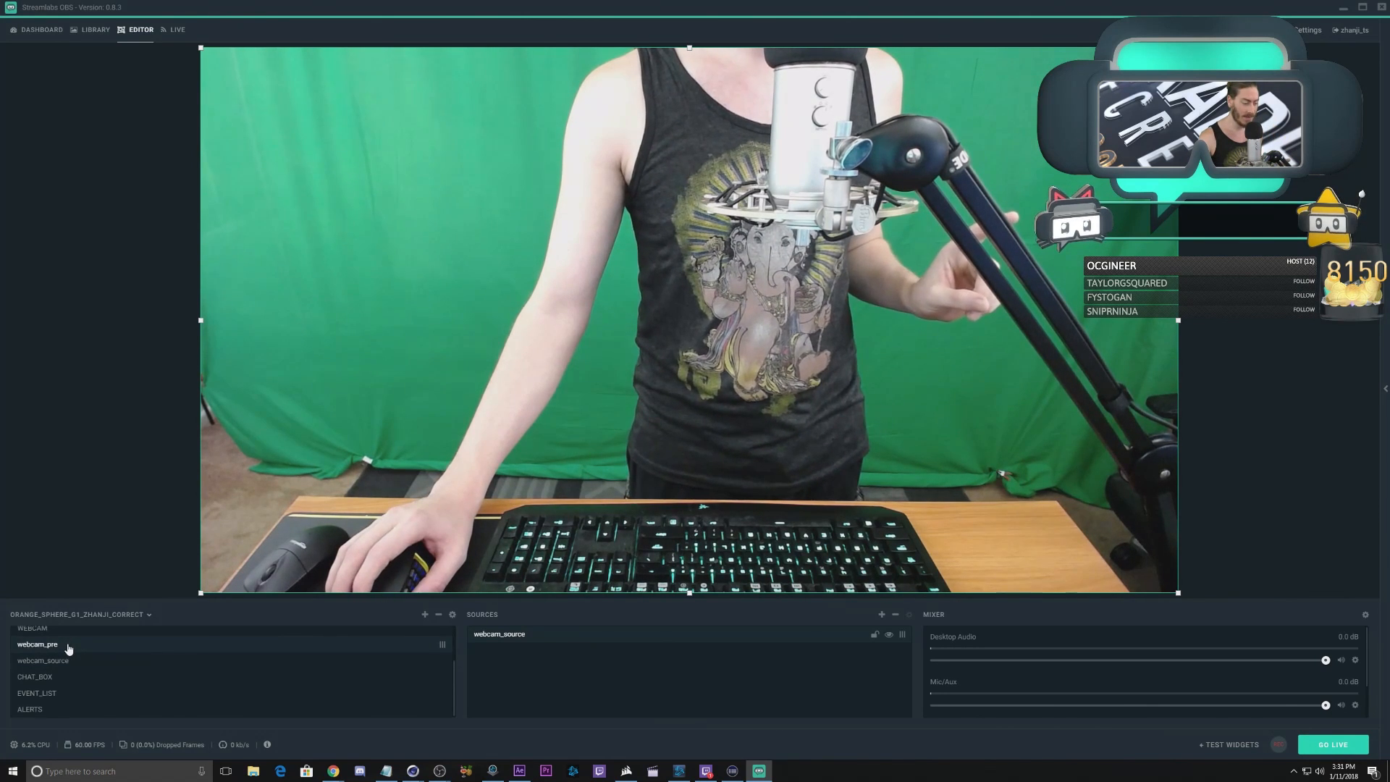
scroll(58, 666, "up", 1)
left_click(55, 683)
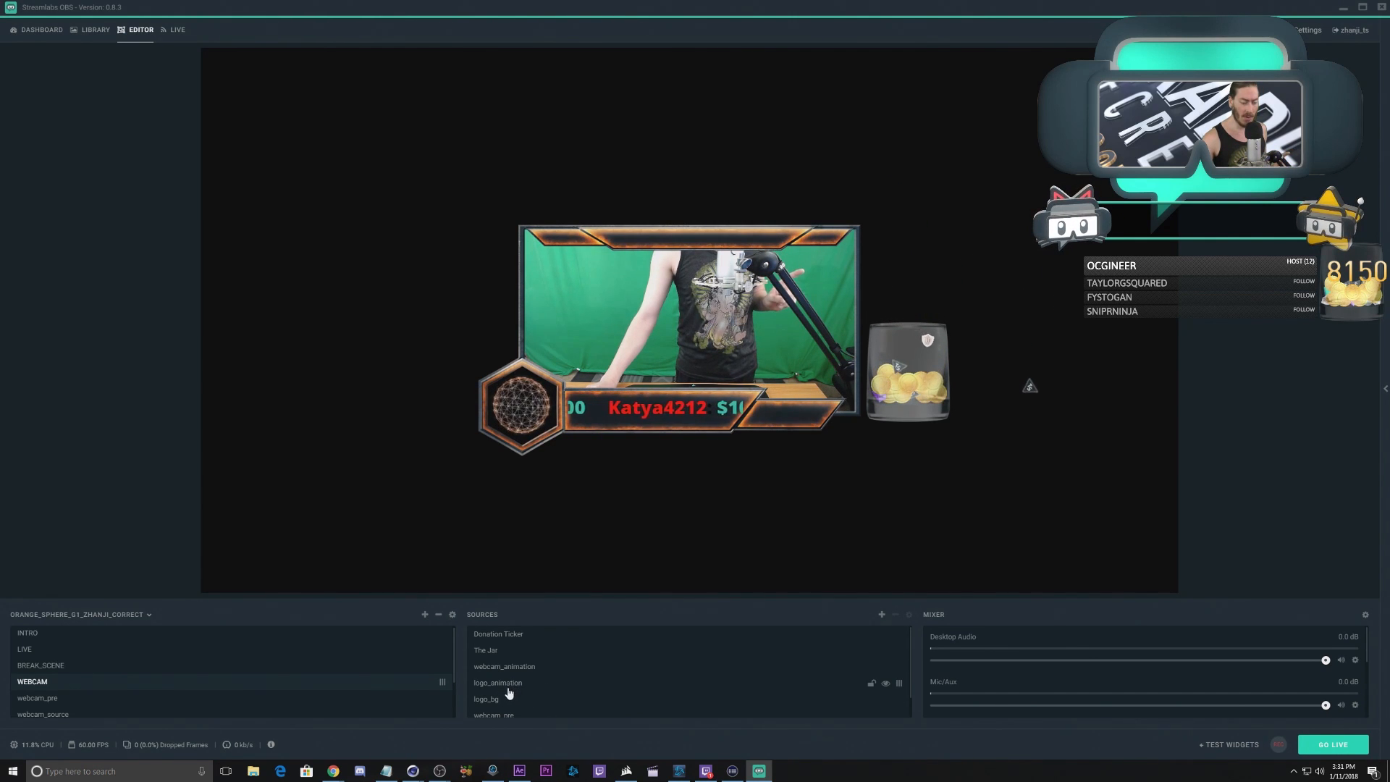
Step: Hide the logo_animation source in the WEBCAM scene and make it visible again
left_click(571, 687)
left_click(887, 684)
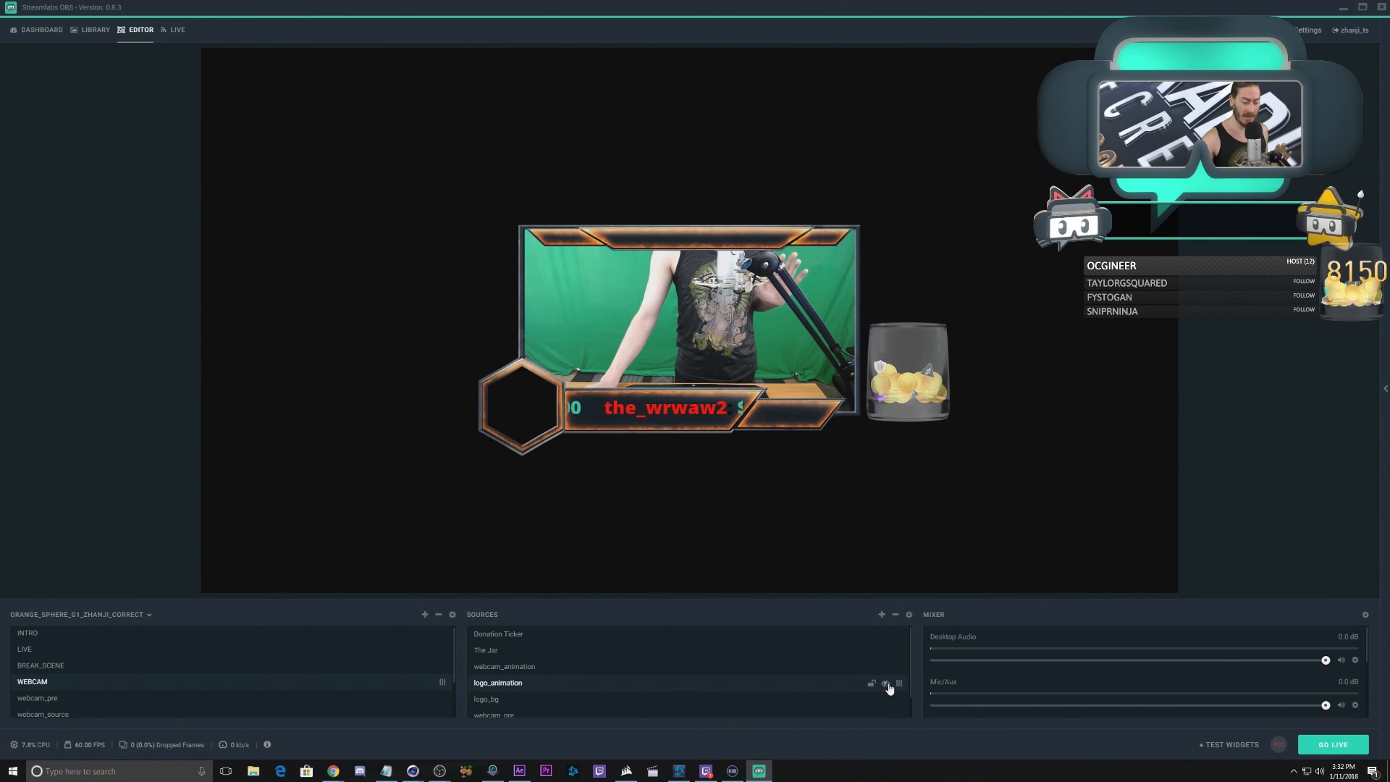
left_click(886, 684)
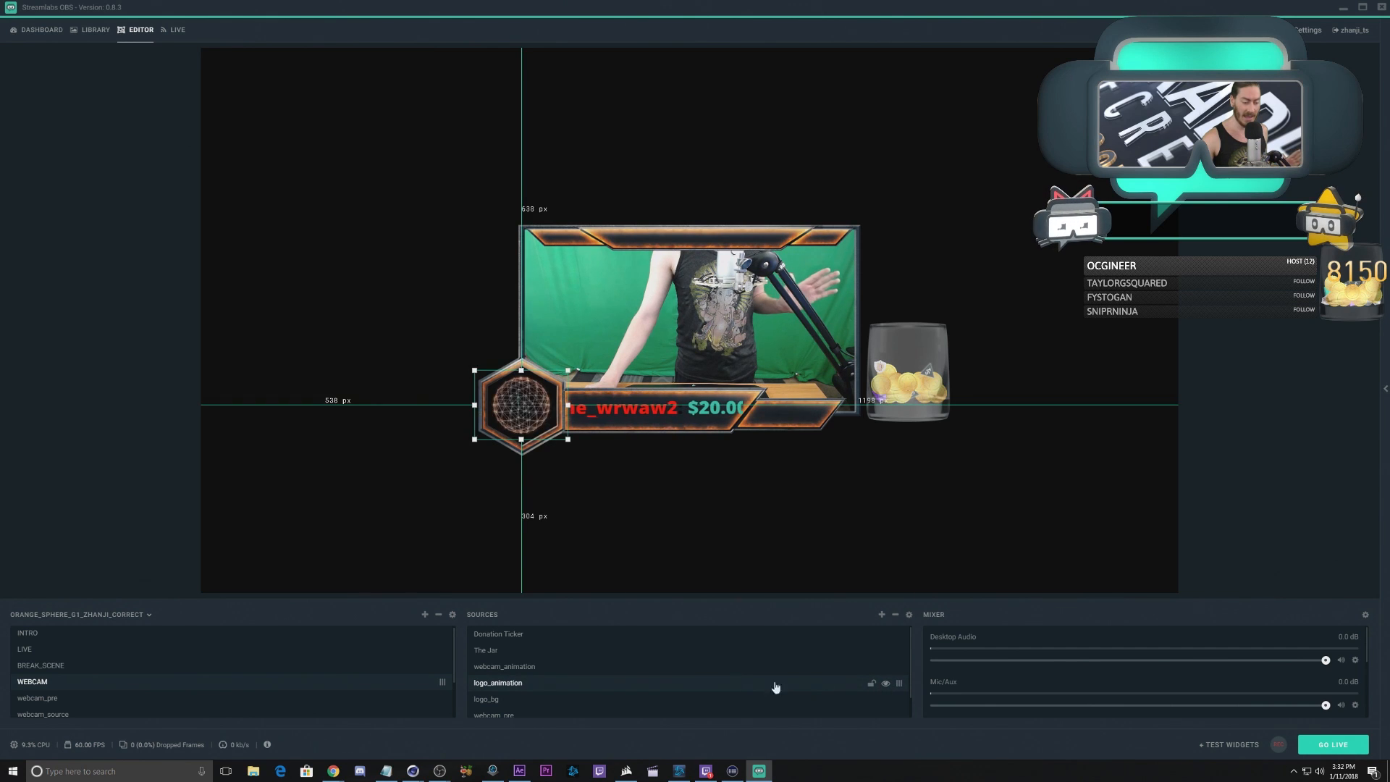
Step: Add a Color Correction filter with its default name to the webcam_animation source
left_click(528, 667)
right_click(528, 670)
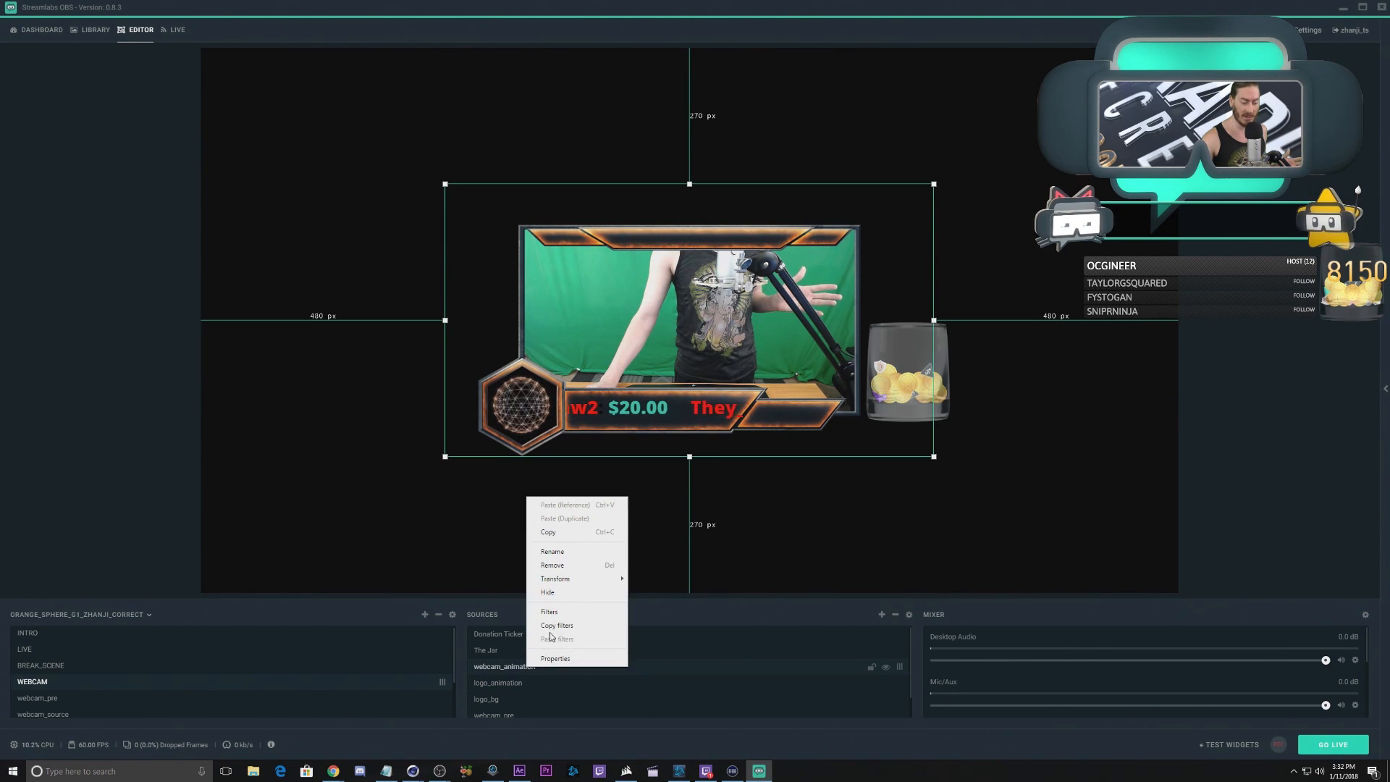
left_click(549, 611)
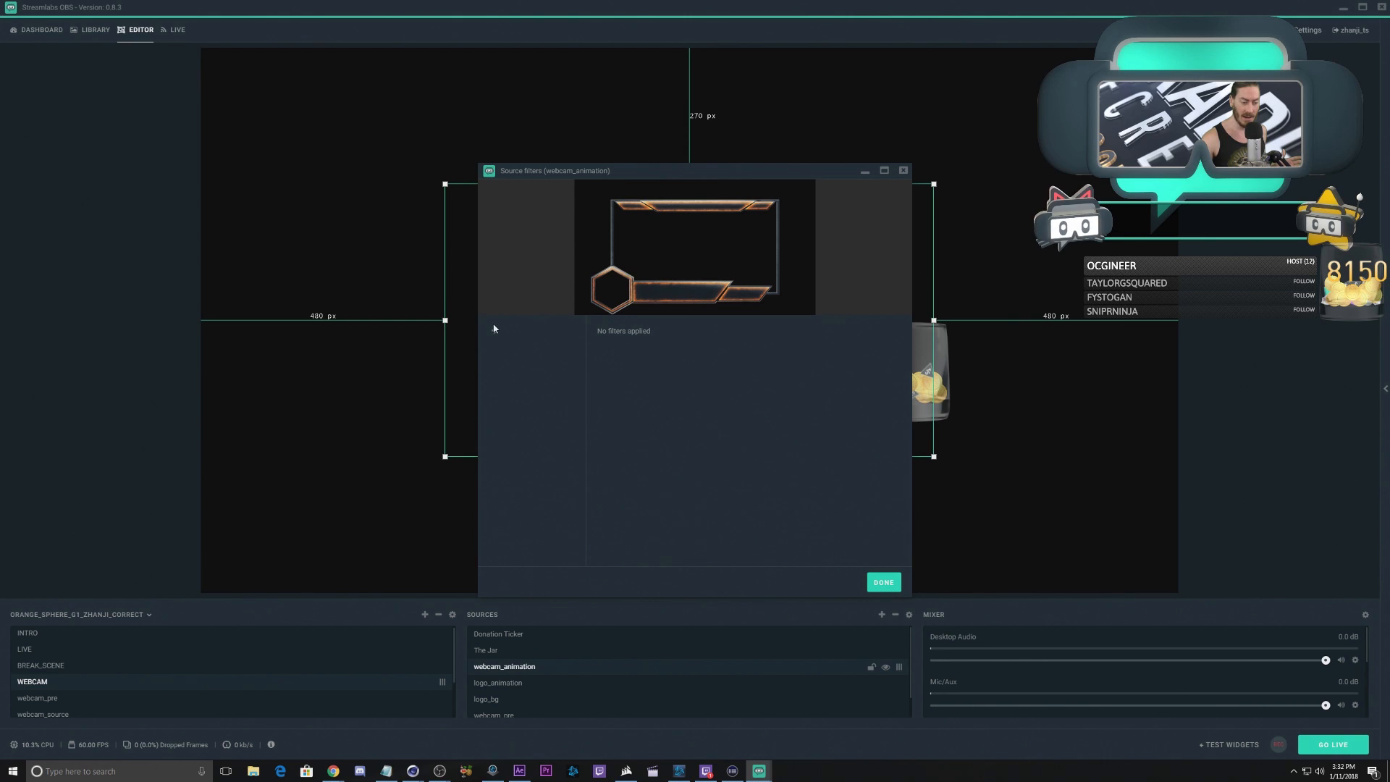
left_click(495, 330)
left_click(712, 309)
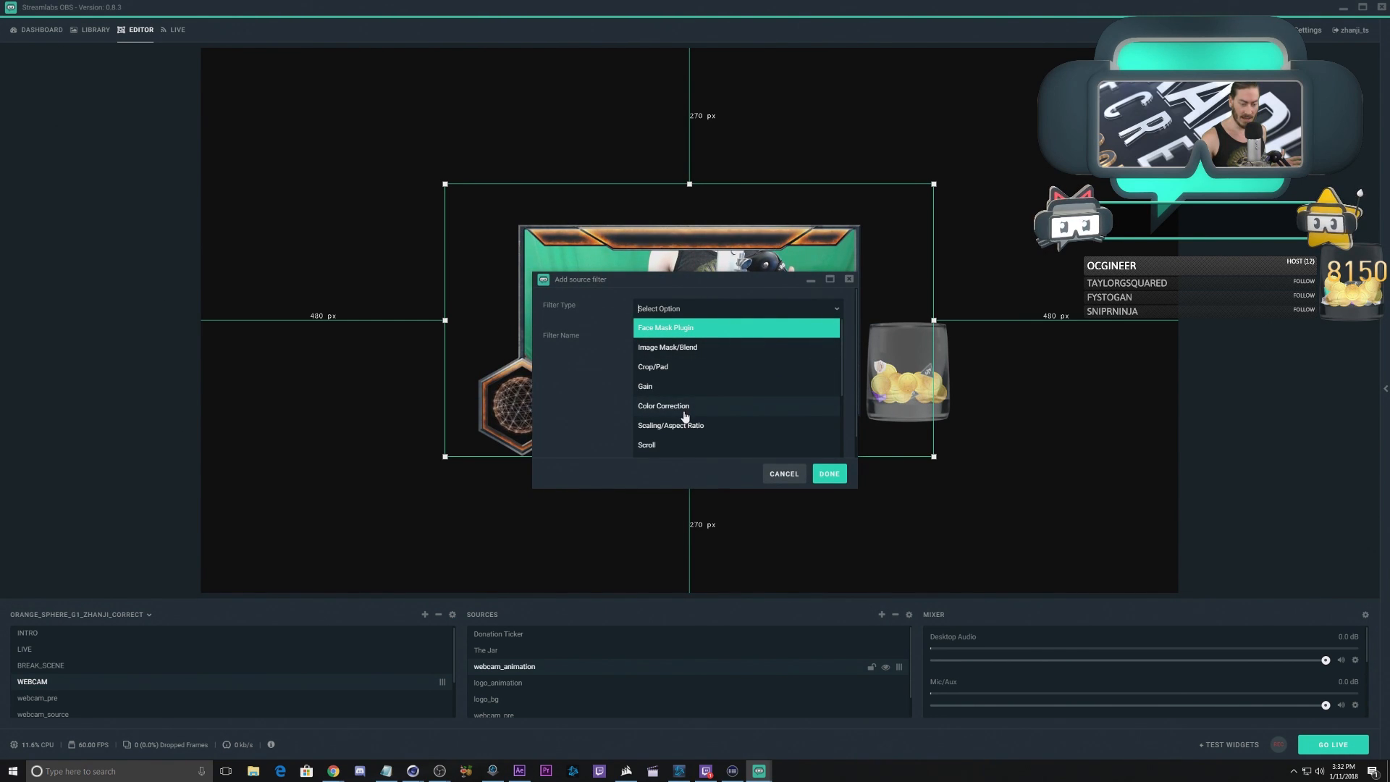
scroll(700, 409, "down", 3)
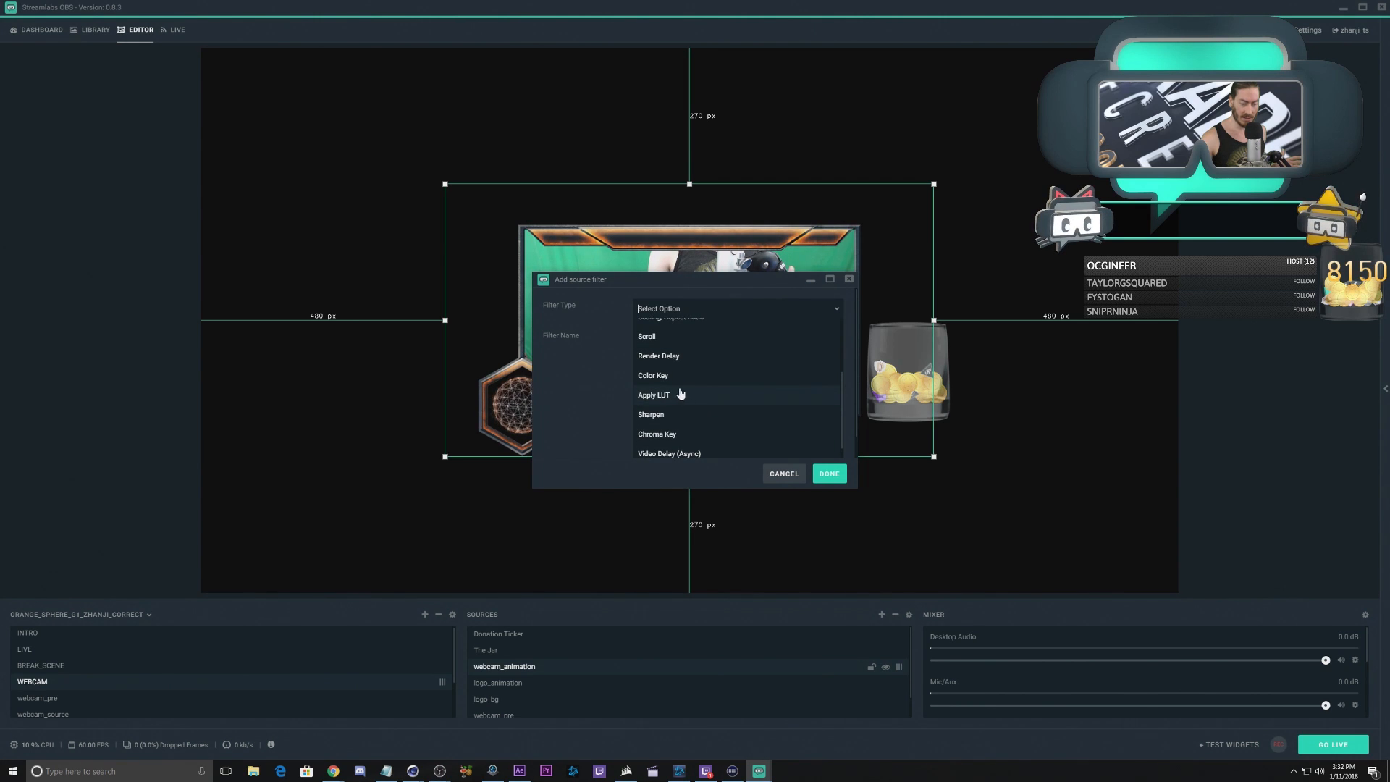
scroll(674, 381, "up", 3)
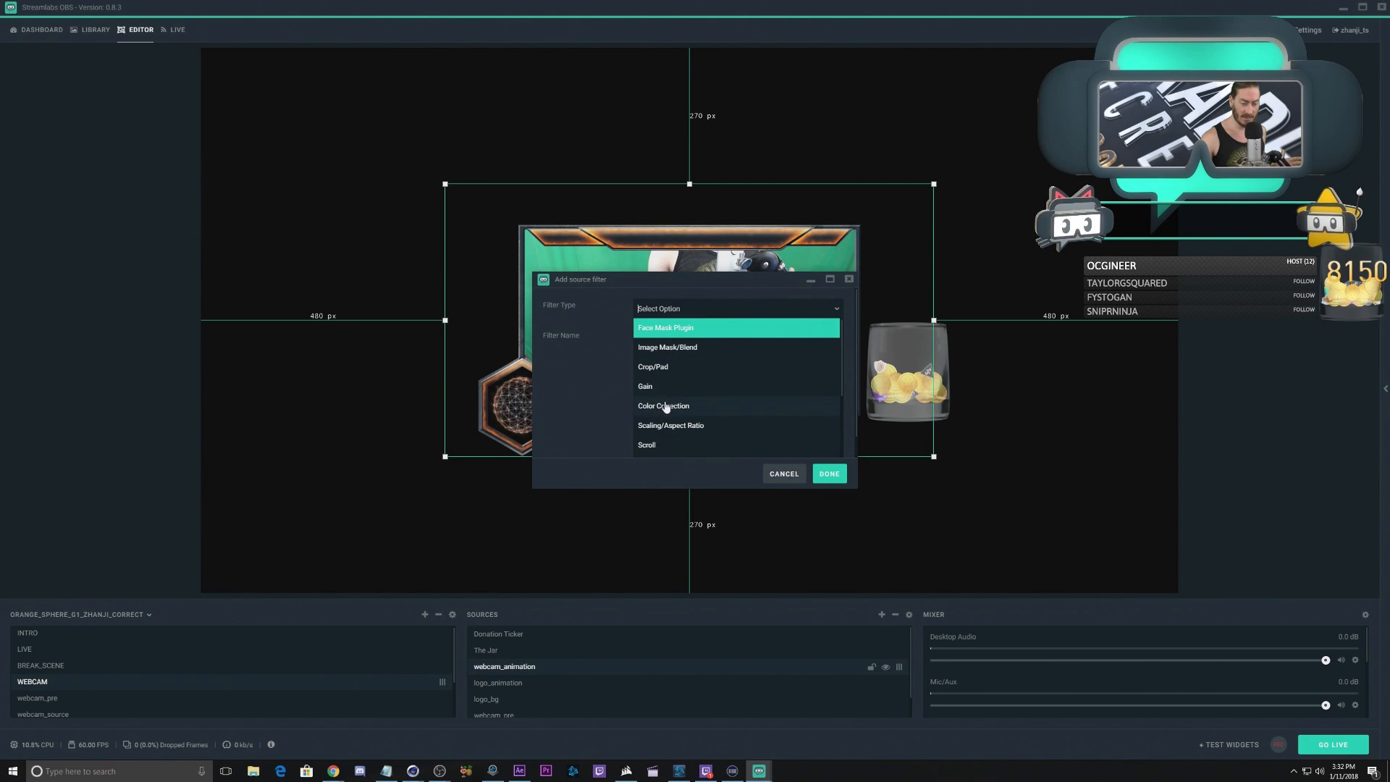
left_click(666, 407)
left_click(829, 475)
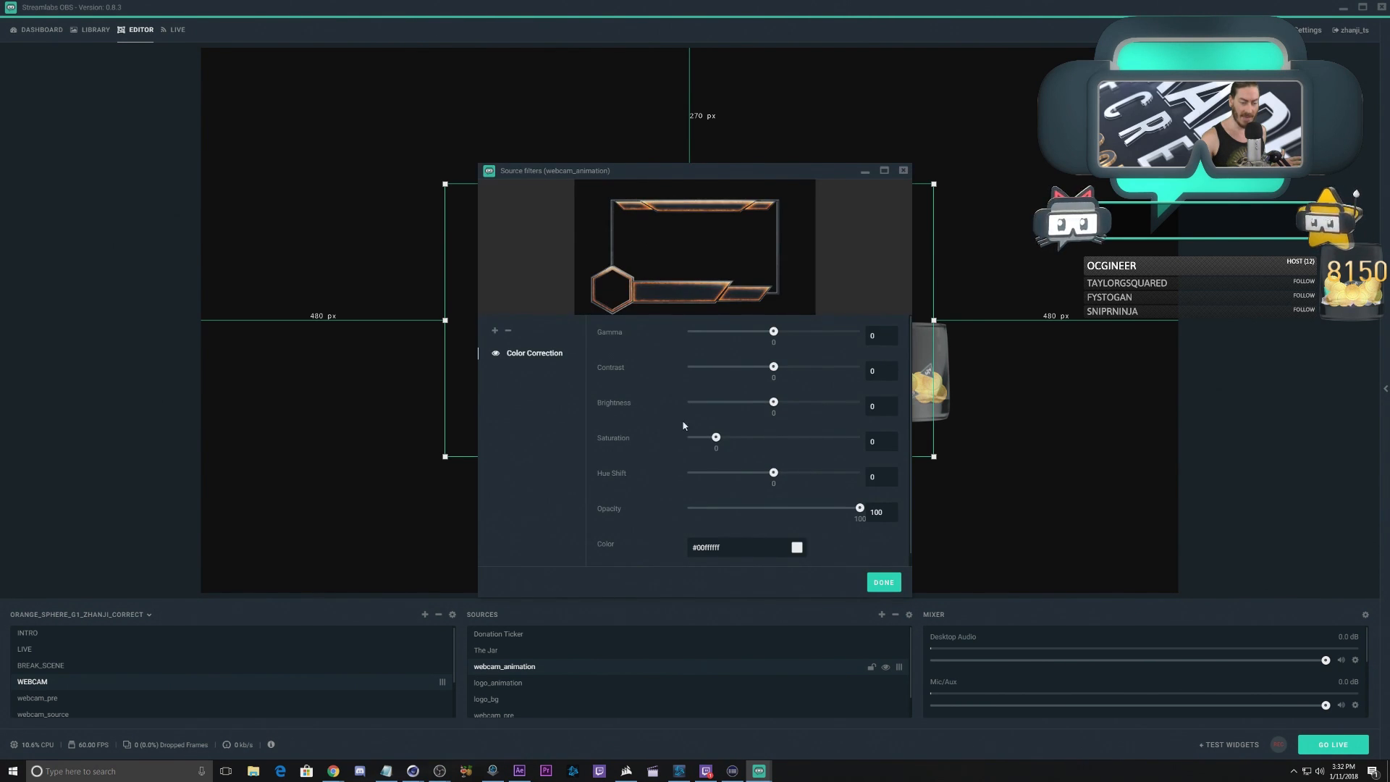
Step: Try different hue shifts on the webcam_animation frame, ending at -68.14, with the filter window moved clear of the webcam preview
left_click_drag(770, 173, 298, 134)
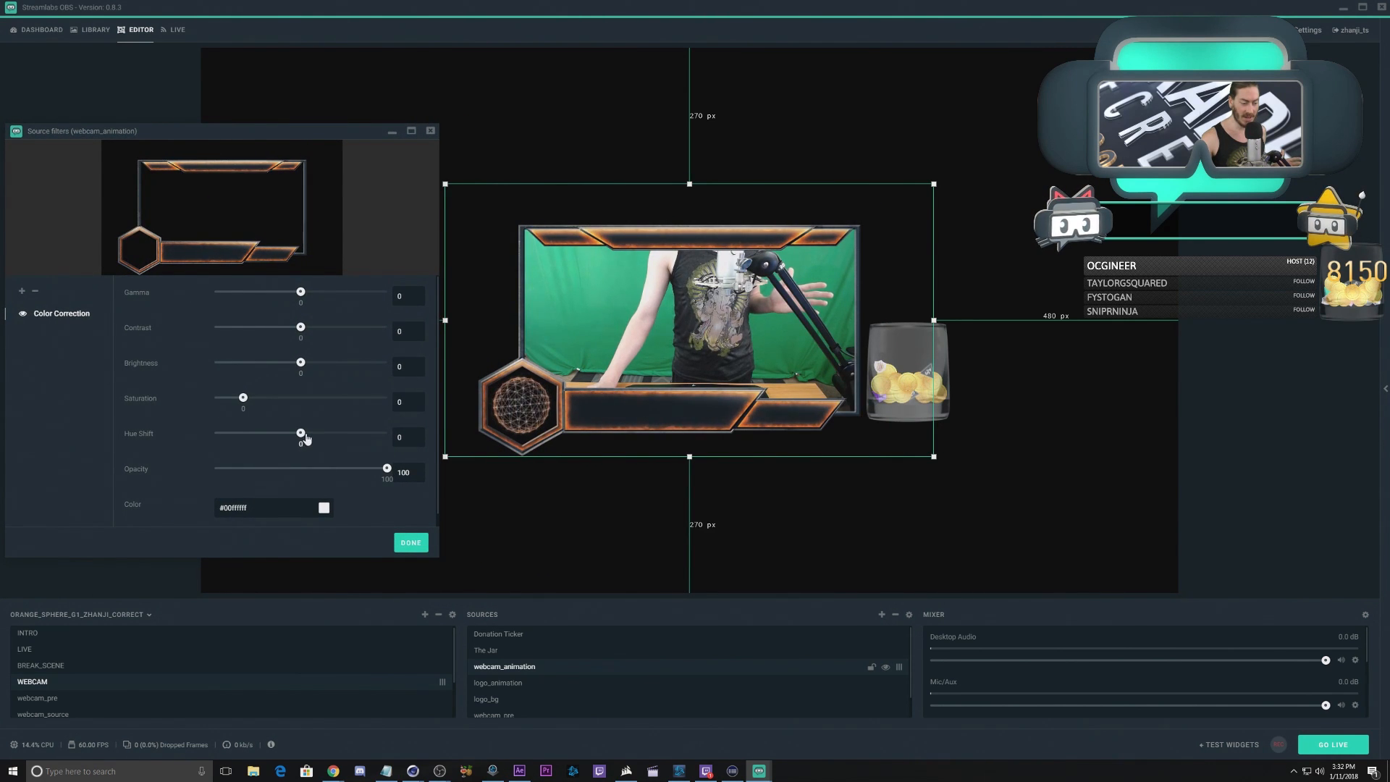
left_click_drag(307, 438, 334, 435)
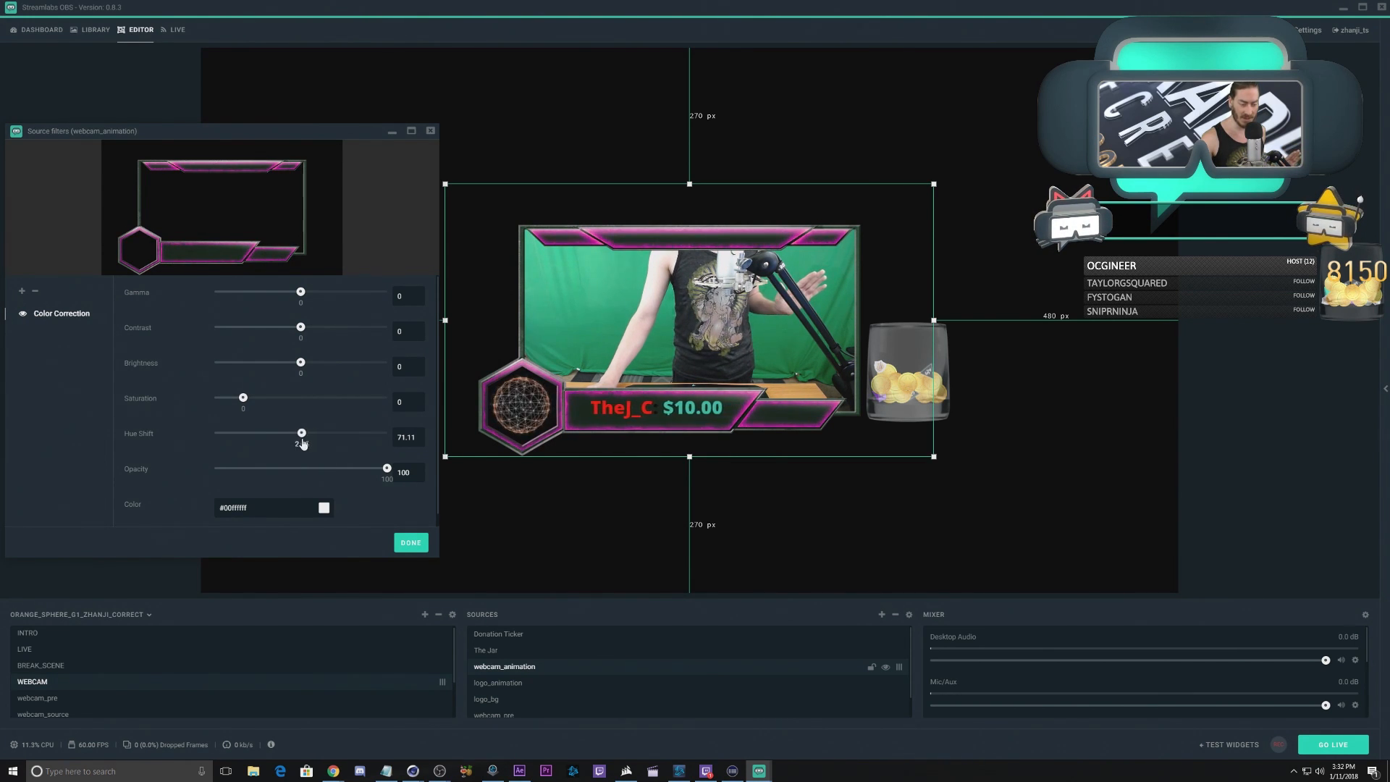
left_click_drag(330, 435, 268, 453)
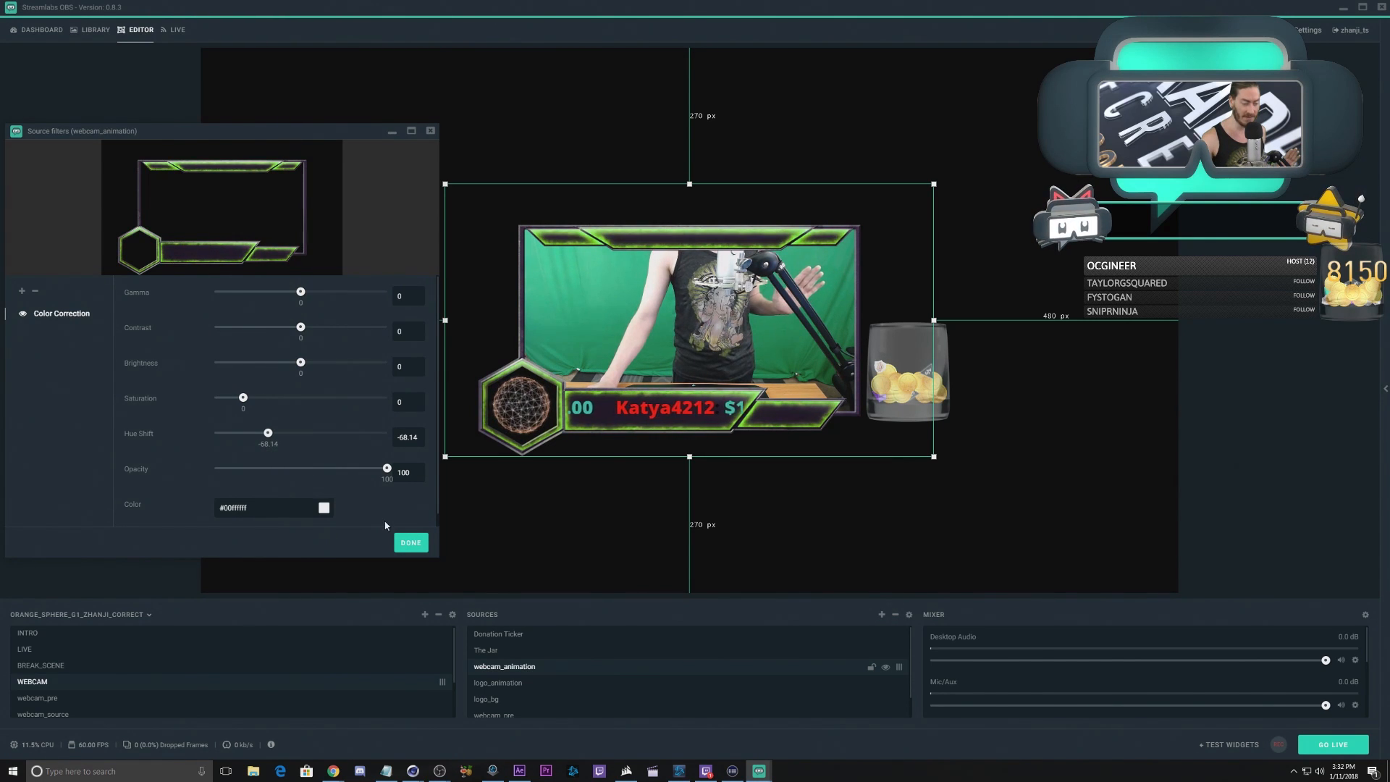
Step: Remove the Color Correction filter from webcam_animation and close its filter settings
left_click(35, 293)
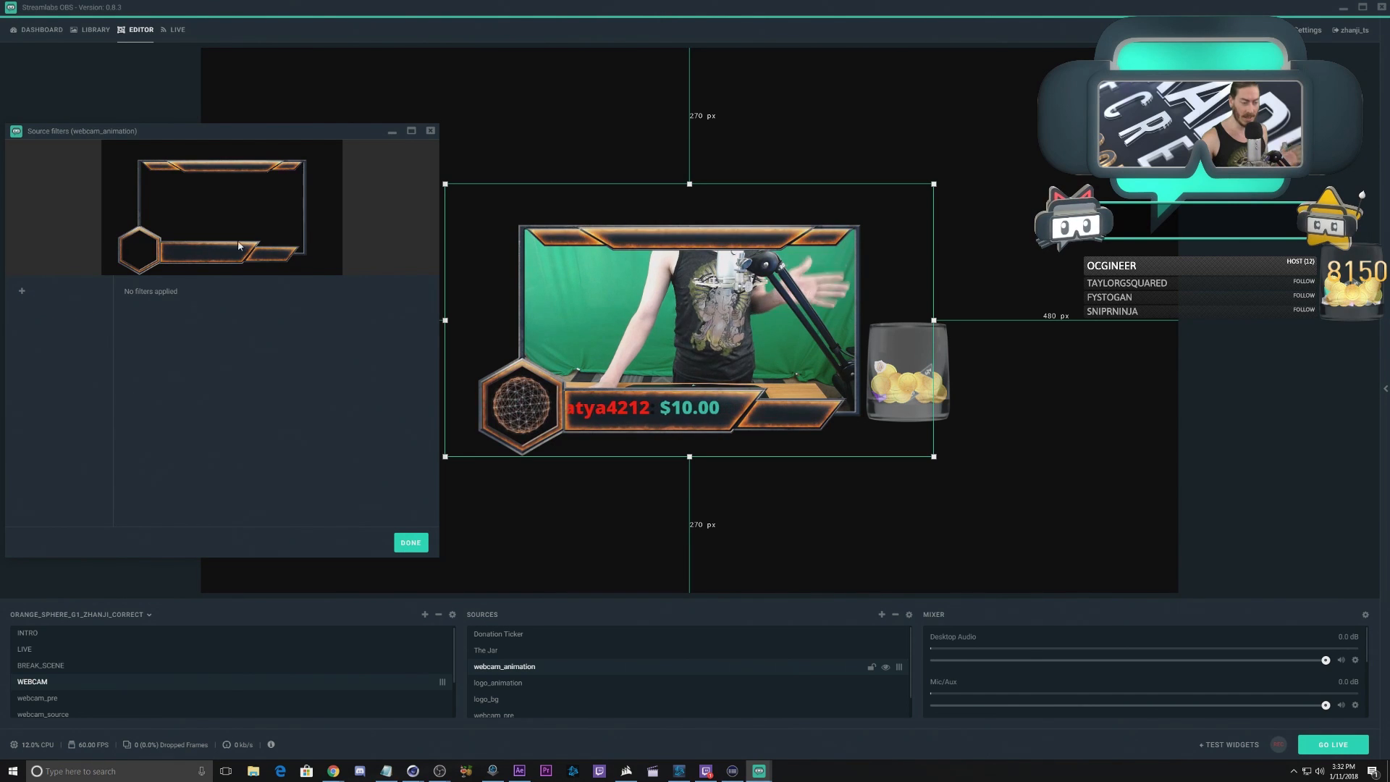
left_click(430, 131)
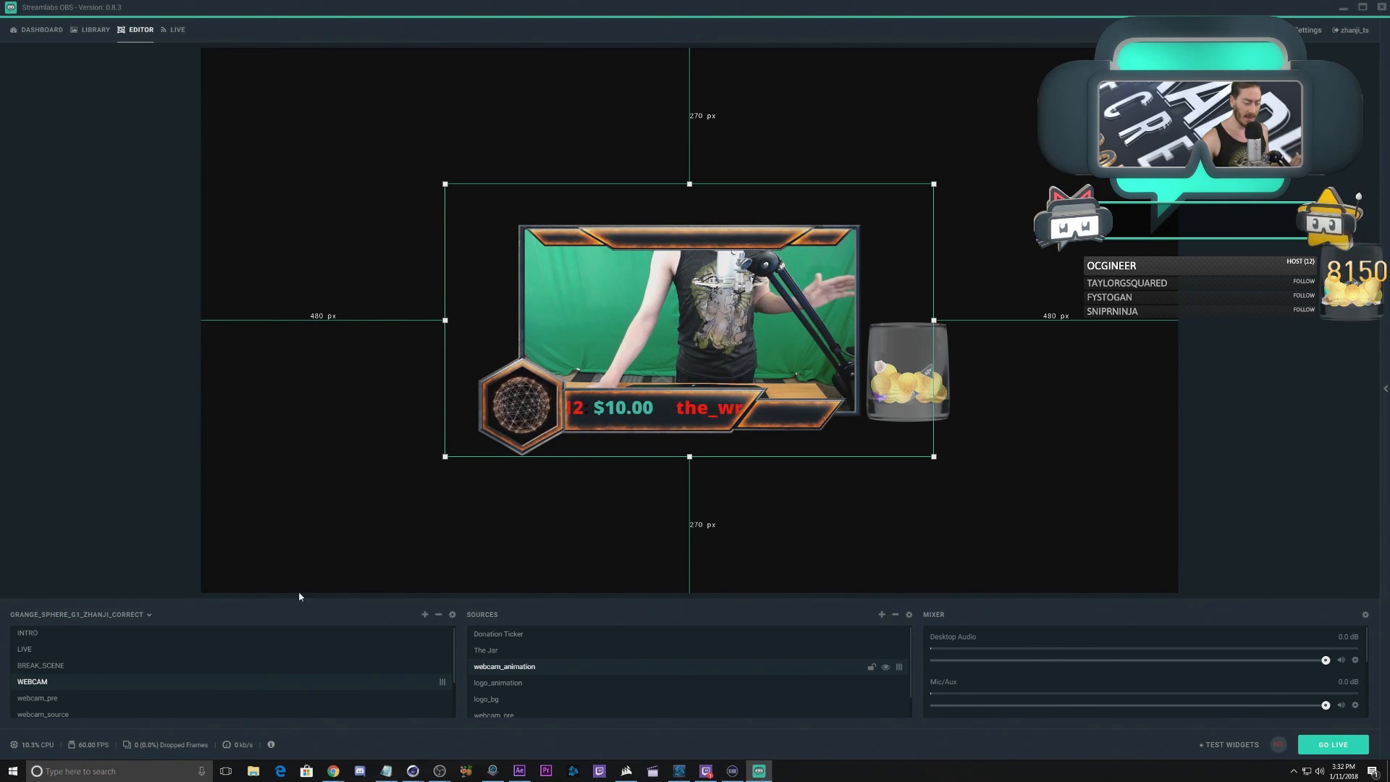
Step: Add a Chroma Key filter with the default green key settings to the webcam_pre source in the WEBCAM scene
left_click(41, 650)
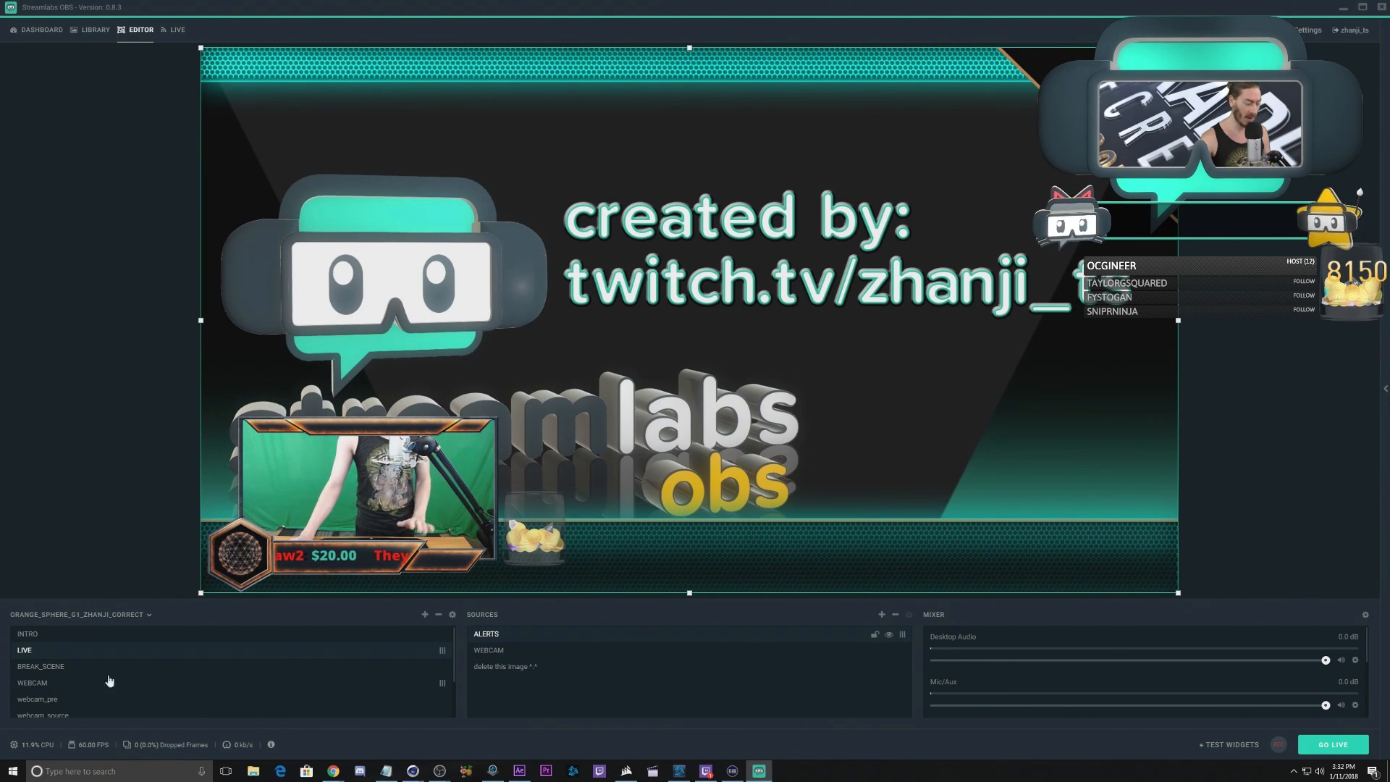
left_click(62, 685)
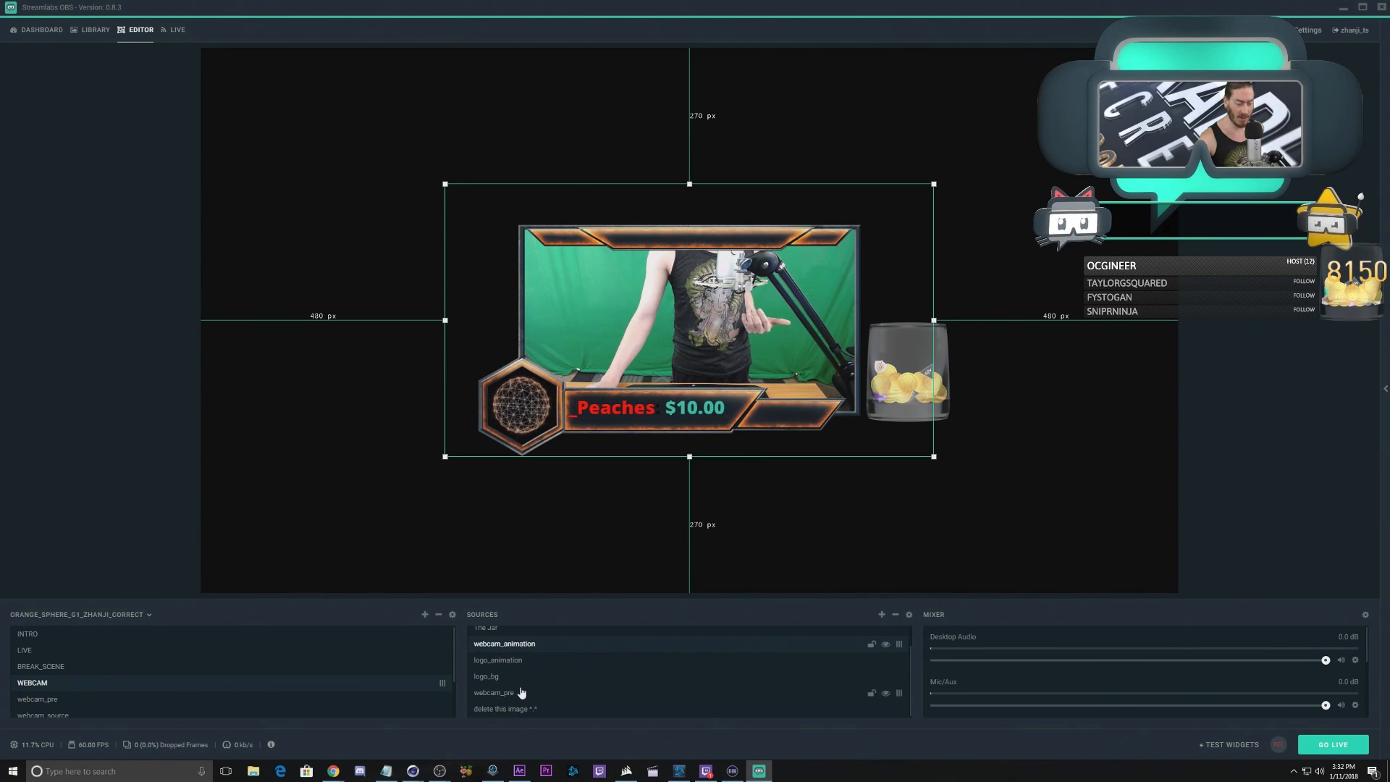
scroll(518, 695, "down", 1)
right_click(516, 692)
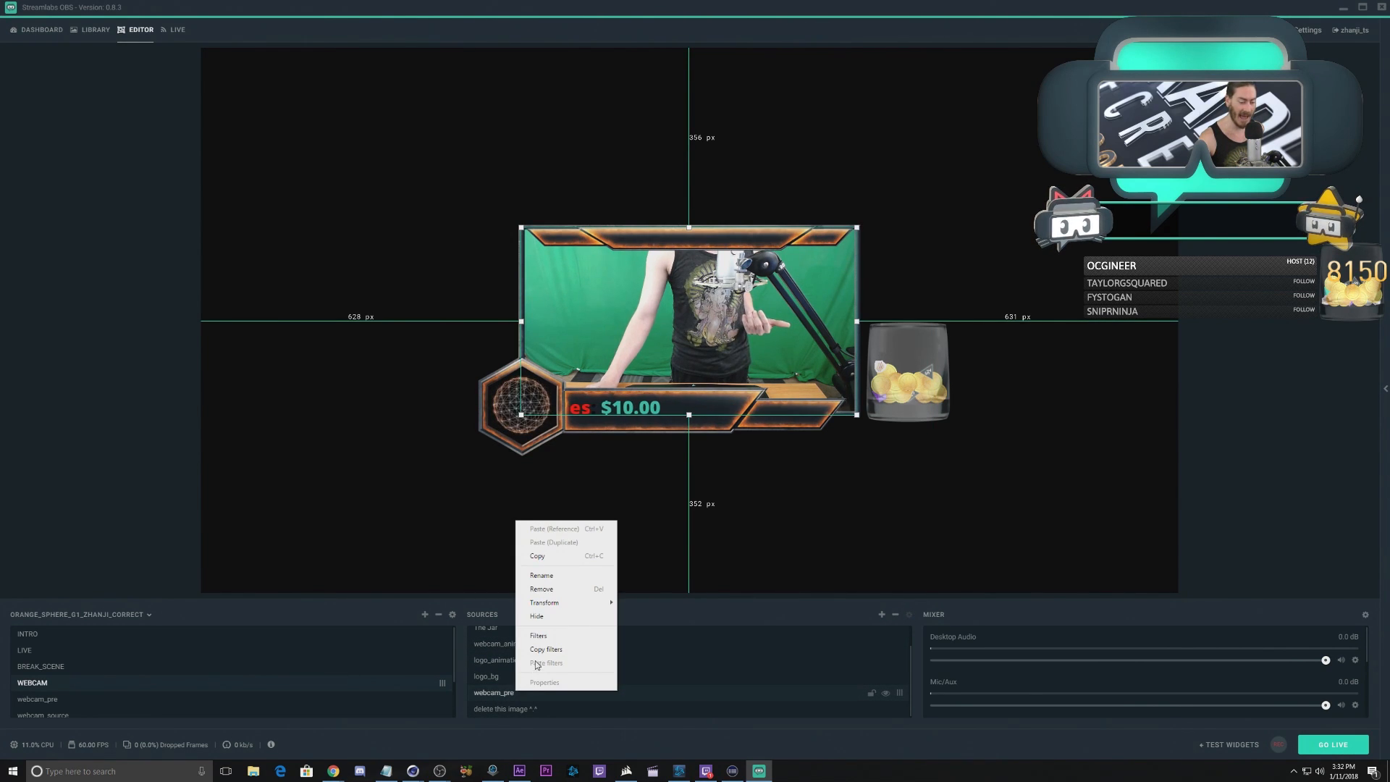
left_click(546, 637)
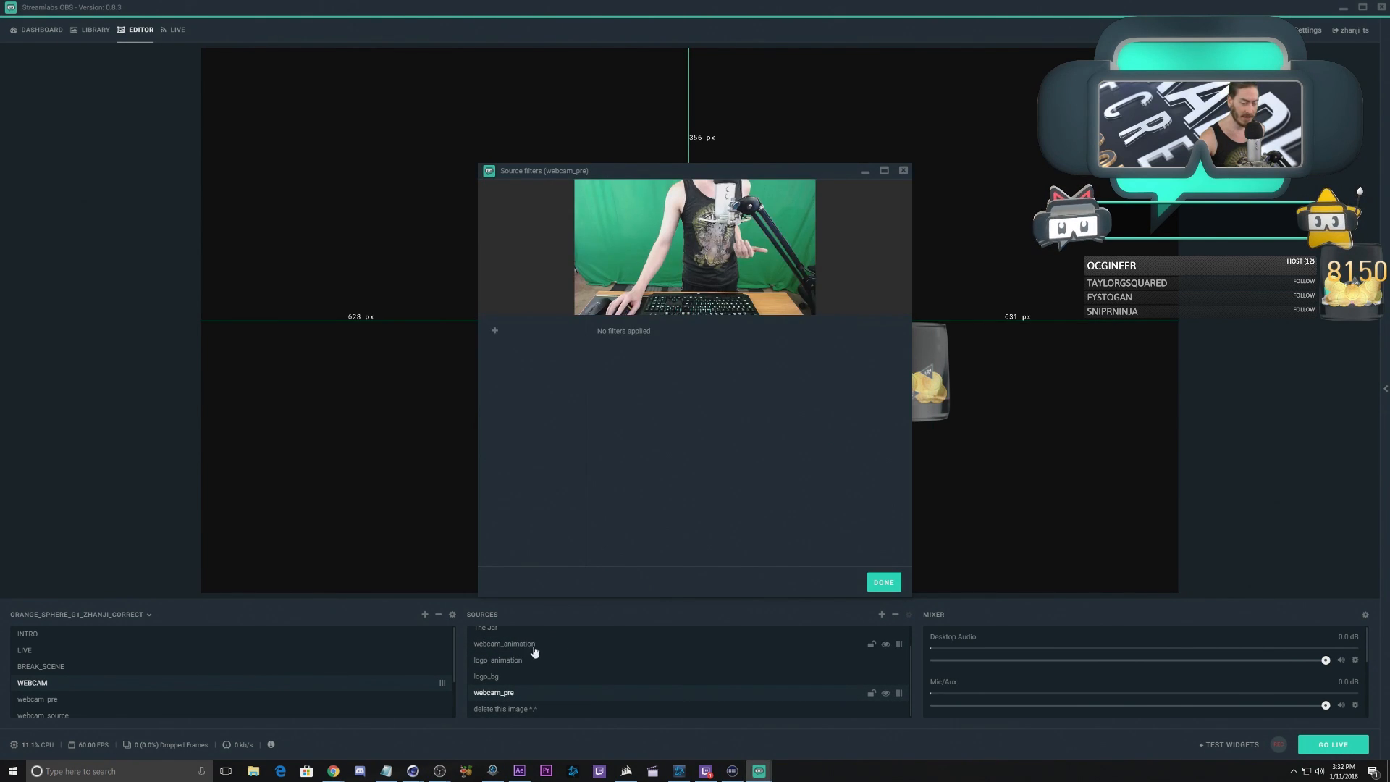
left_click(495, 333)
left_click(703, 315)
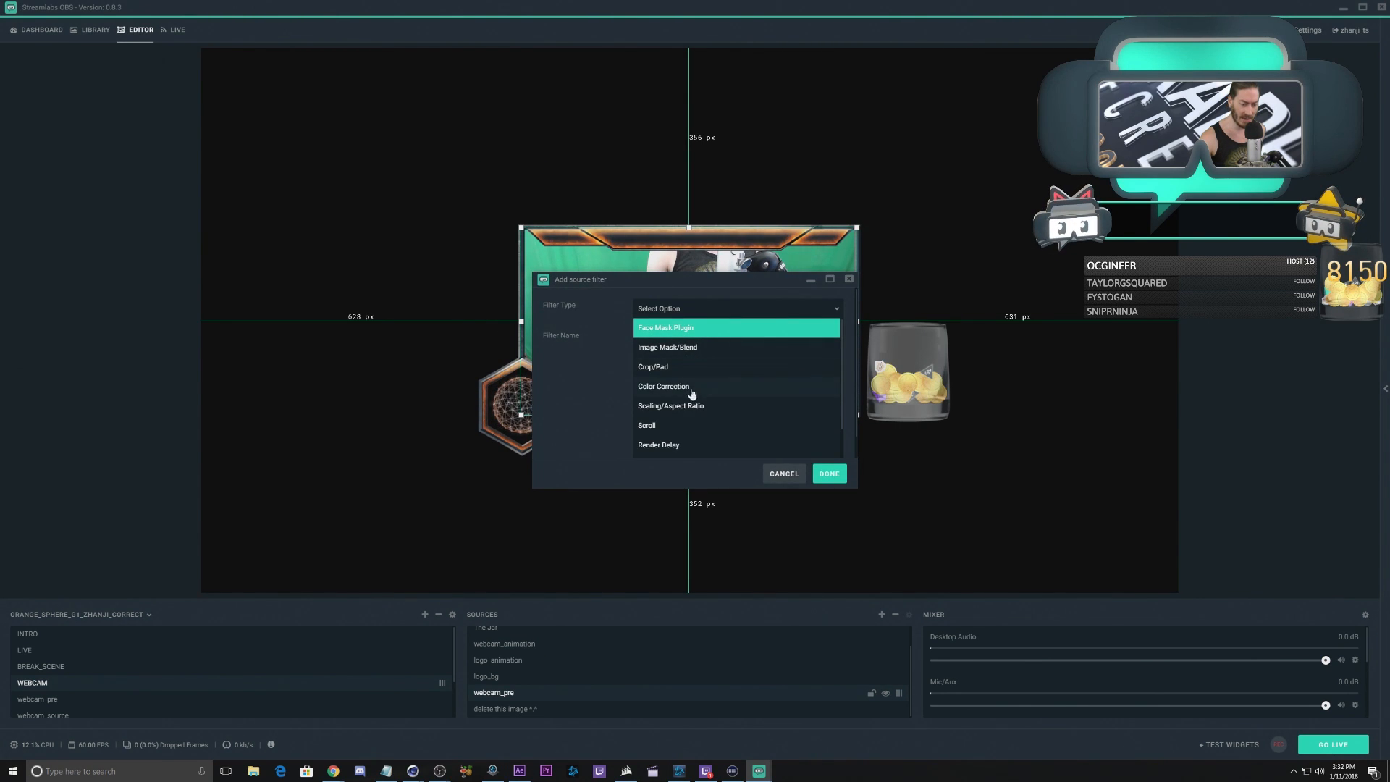
scroll(698, 413, "down", 2)
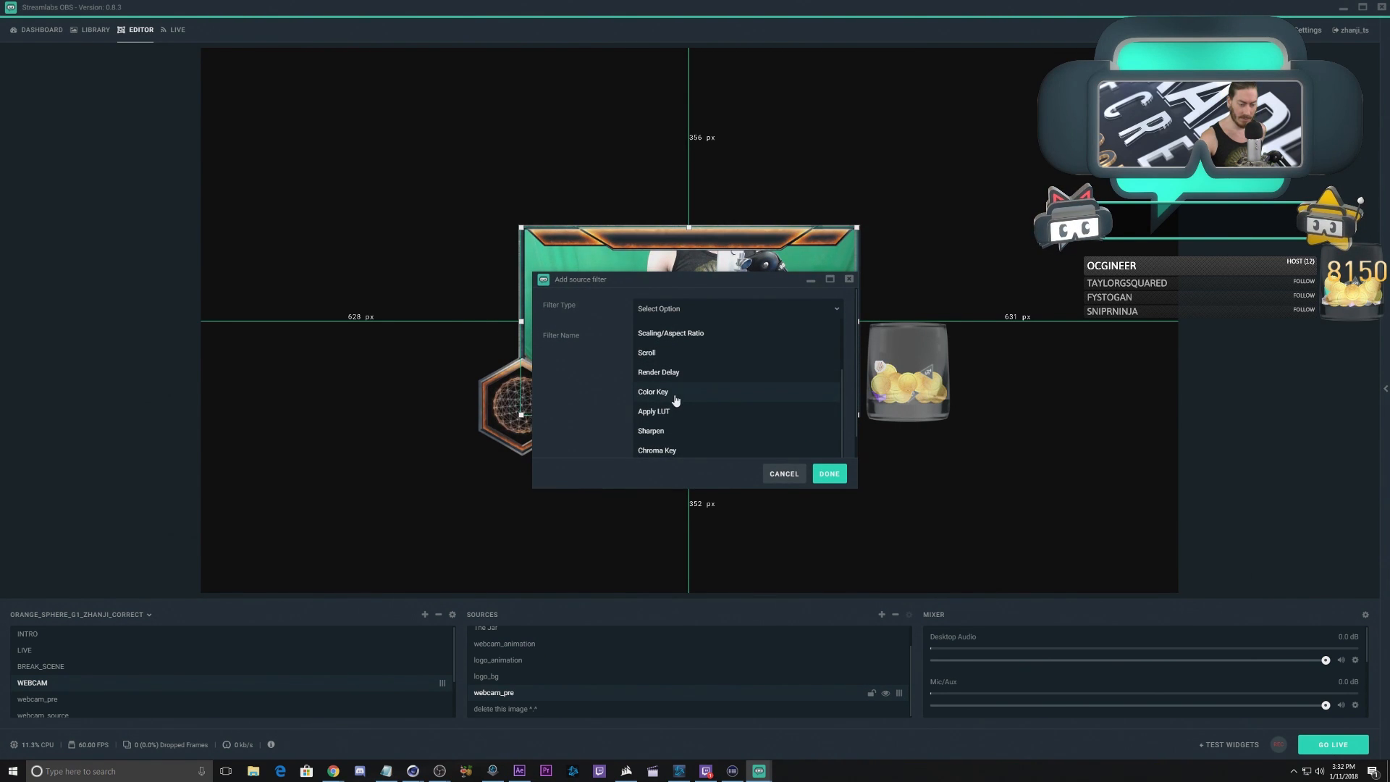
left_click(663, 449)
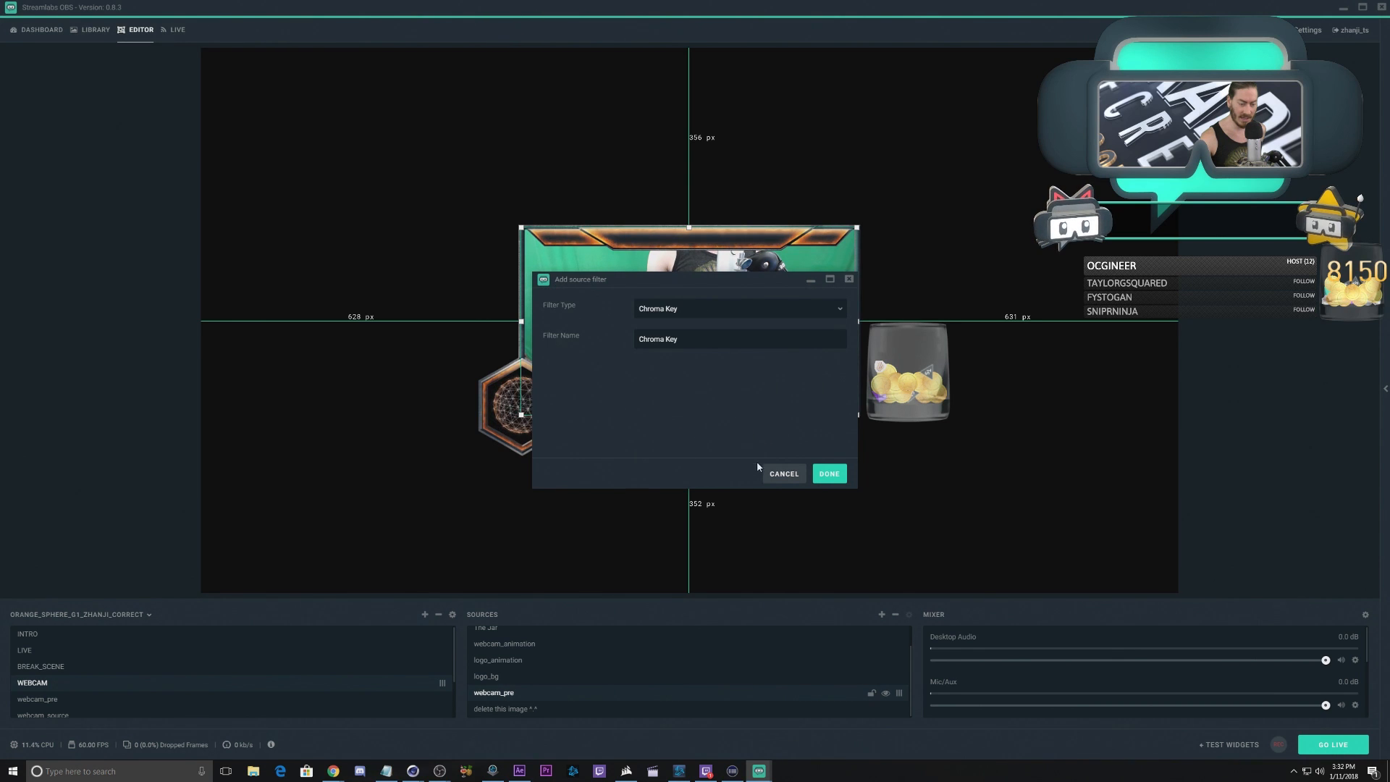
left_click(829, 474)
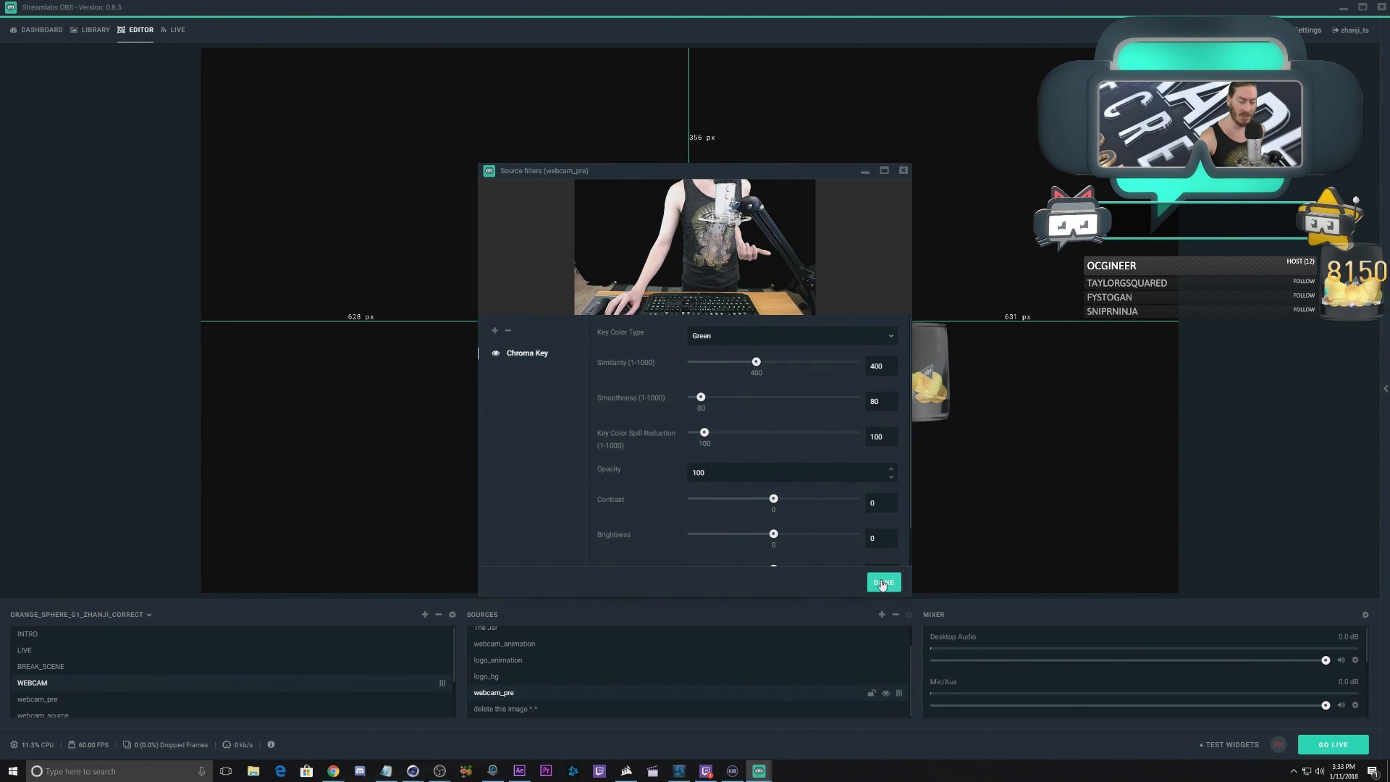
left_click(883, 583)
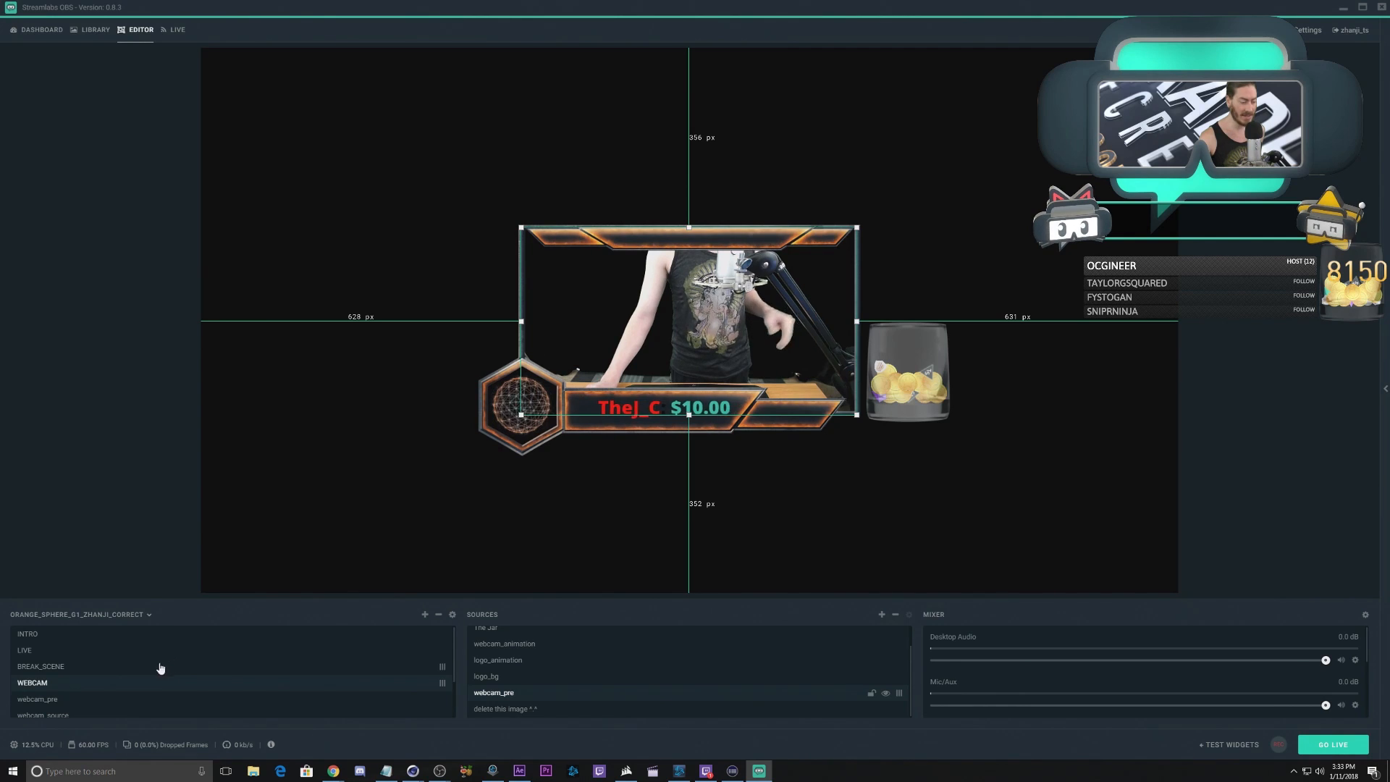
Step: Check how the keyed webcam carries over by showing the LIVE, INTRO and BREAK_SCENE scenes
left_click(36, 652)
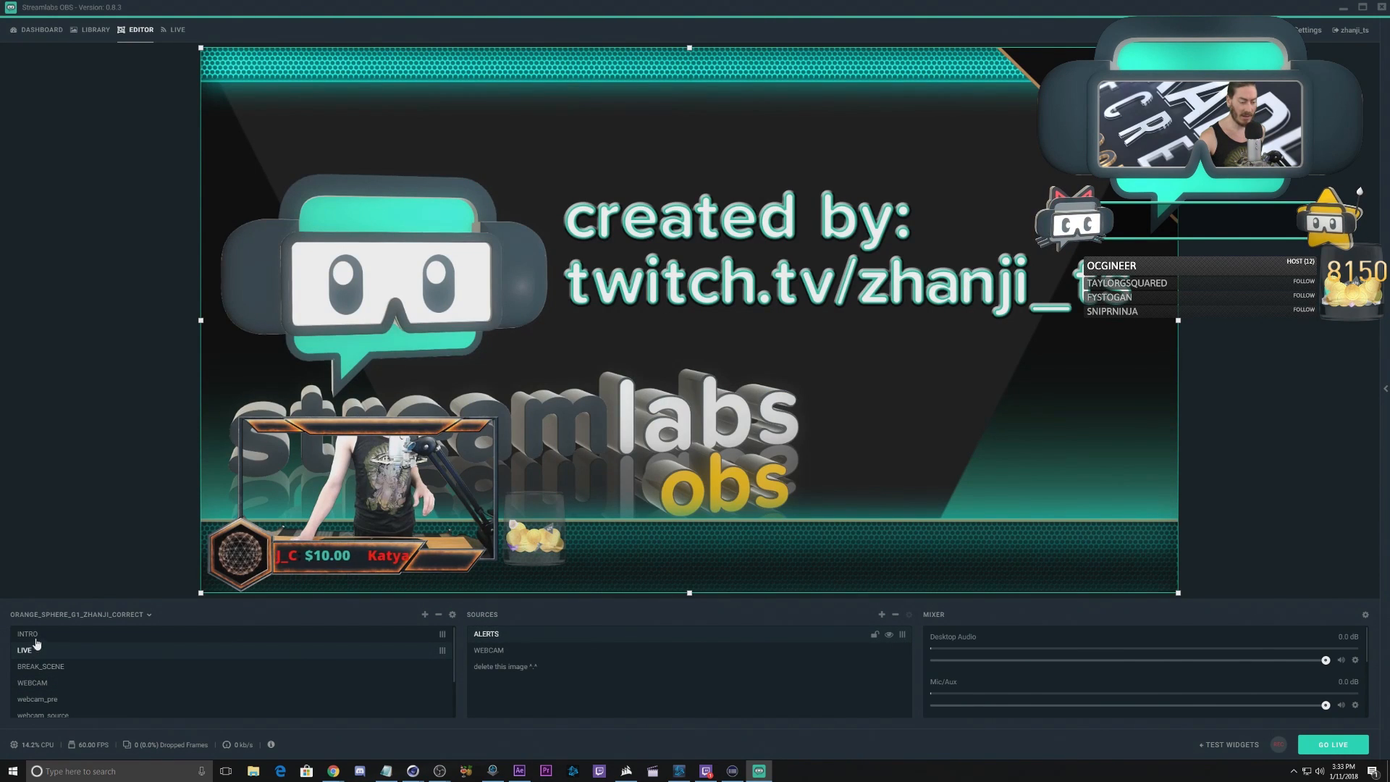
left_click(29, 634)
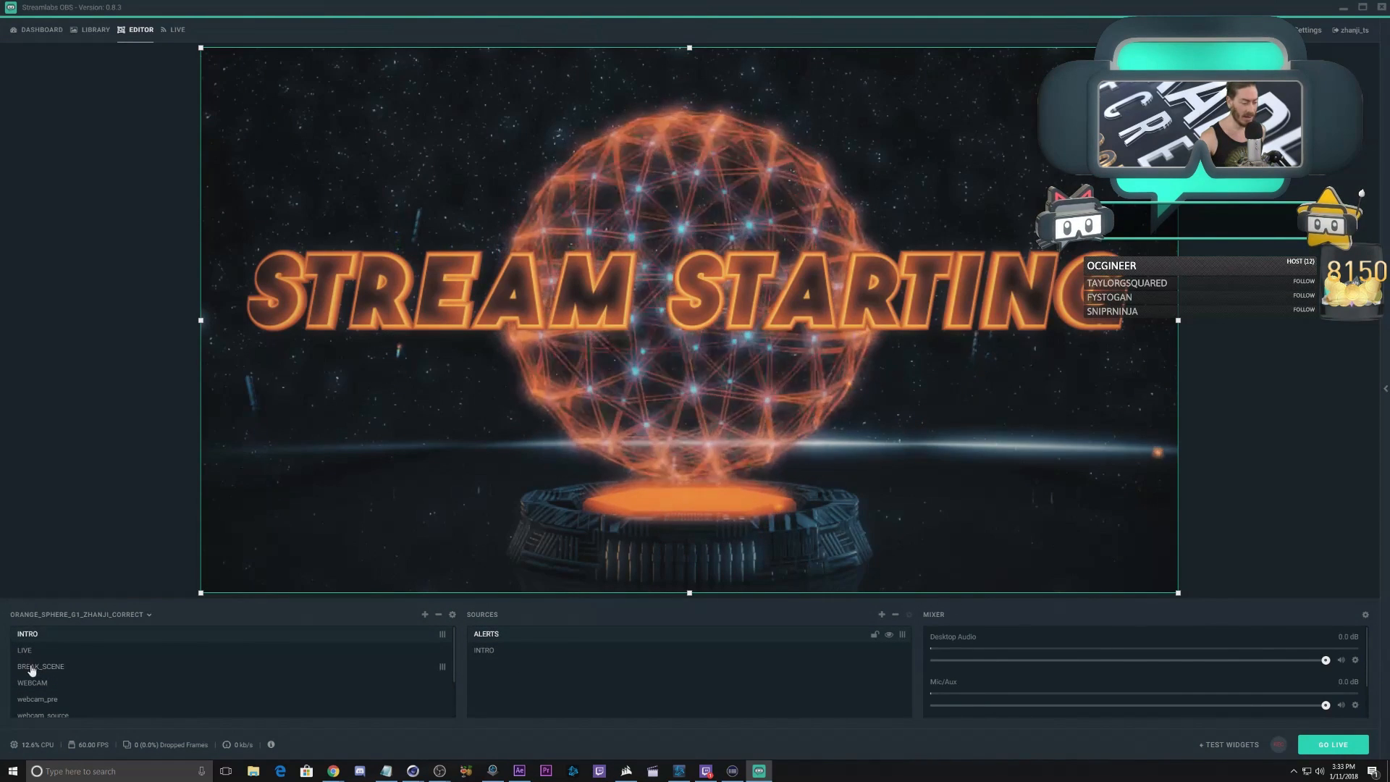
left_click(34, 670)
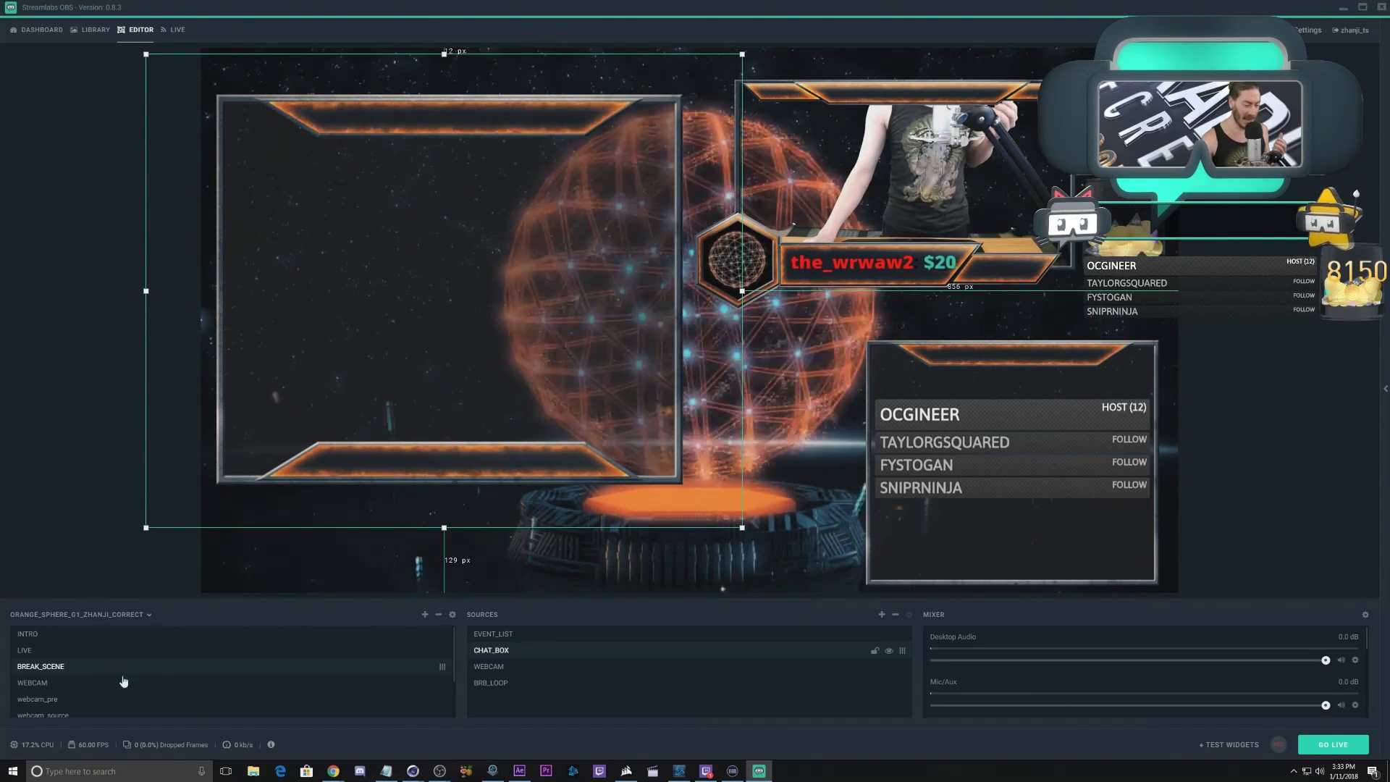
Step: Hide the webcam_pre source in the WEBCAM scene
left_click(32, 682)
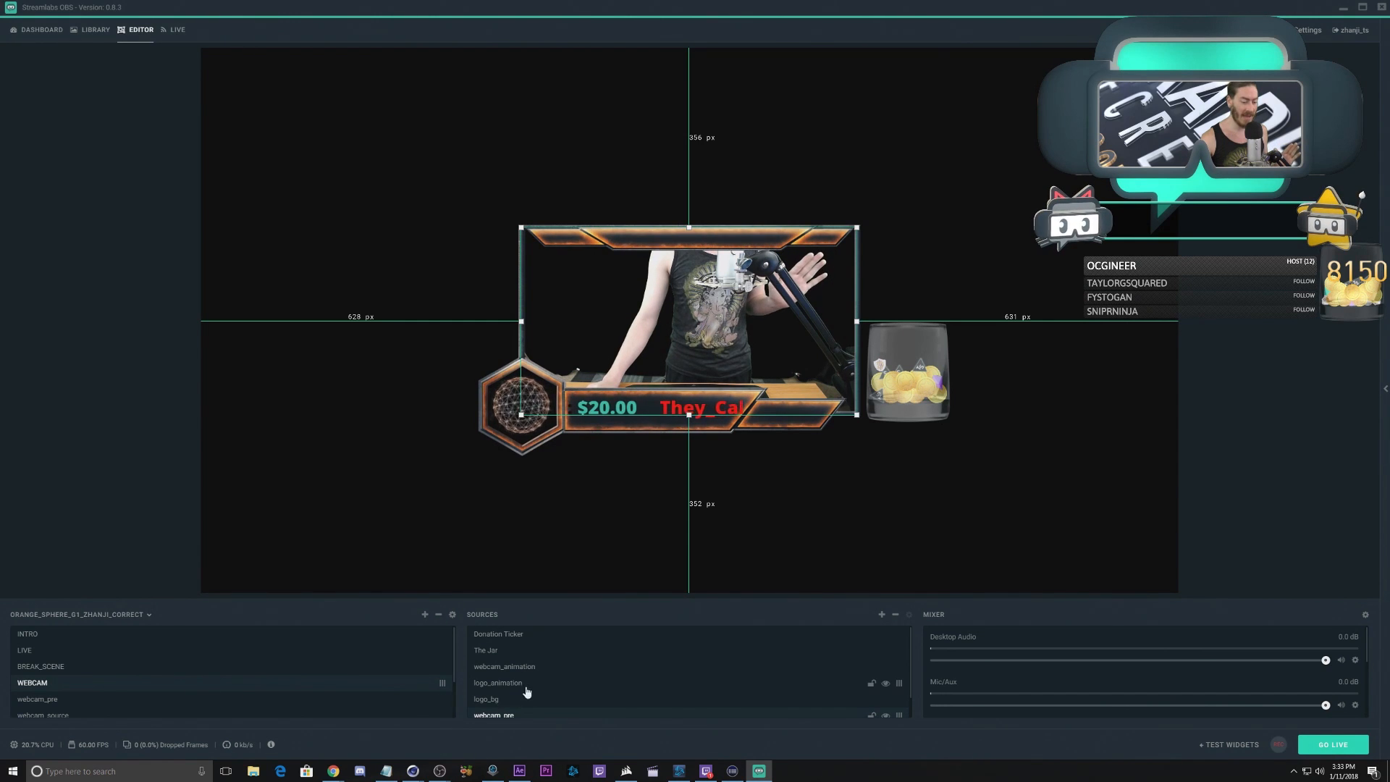
scroll(527, 692, "down", 1)
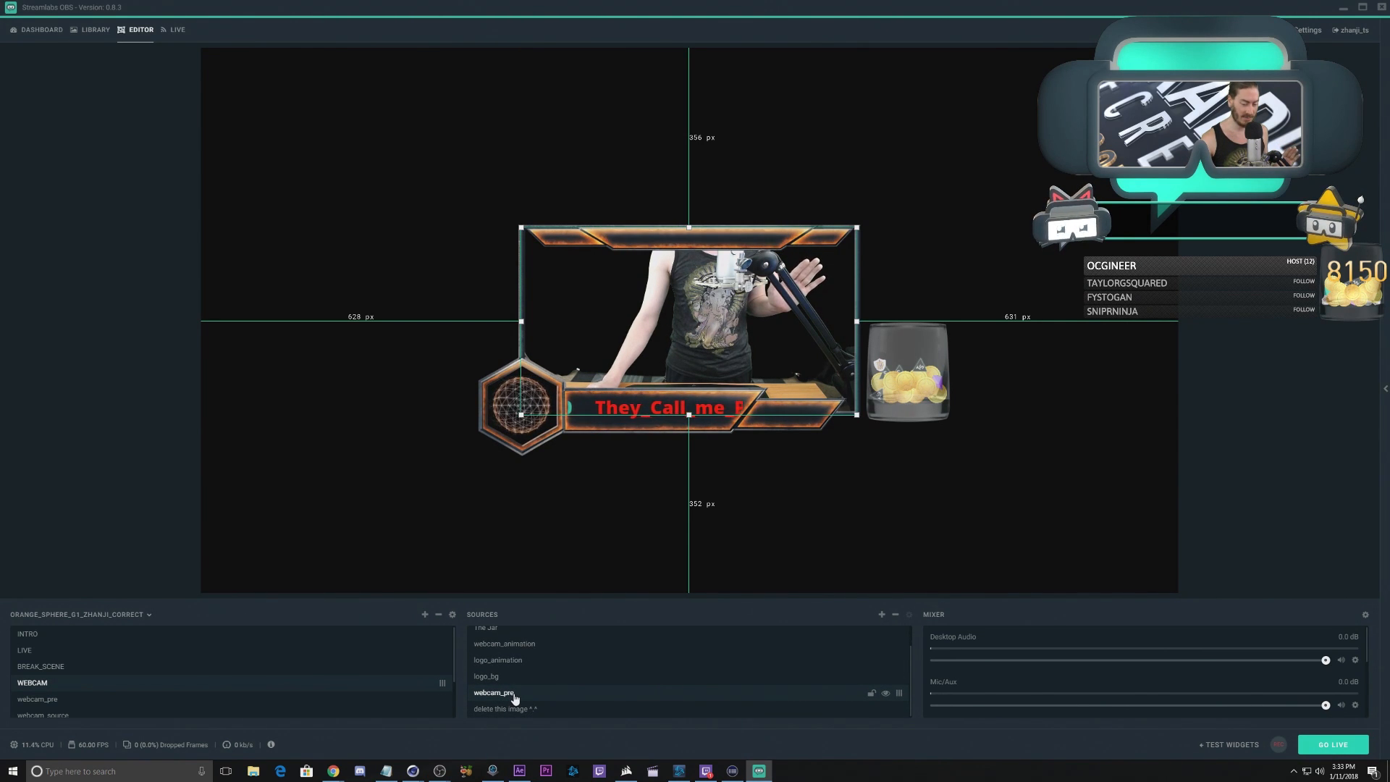
left_click(885, 694)
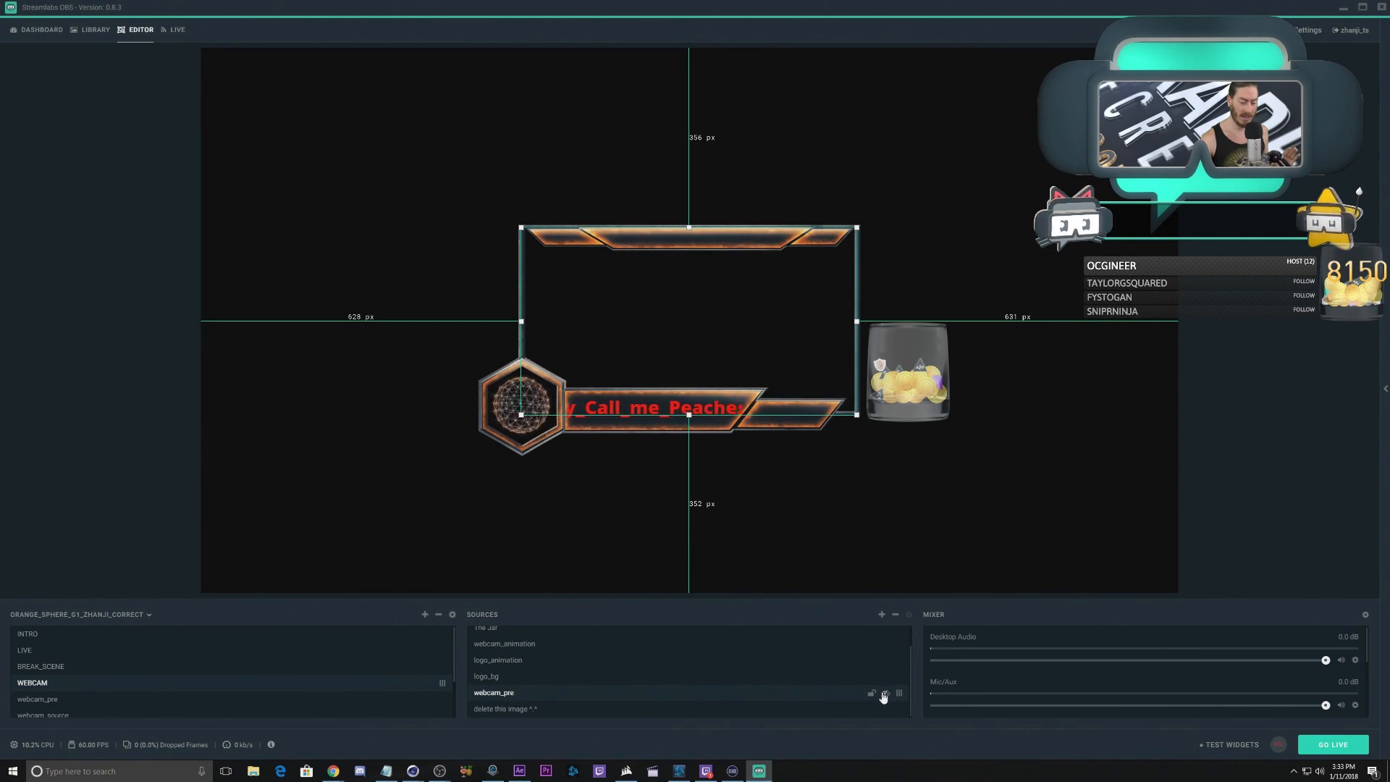
Step: Add the existing webcam_feed video capture device to the WEBCAM scene and place it directly below webcam_pre in the source order
left_click(880, 614)
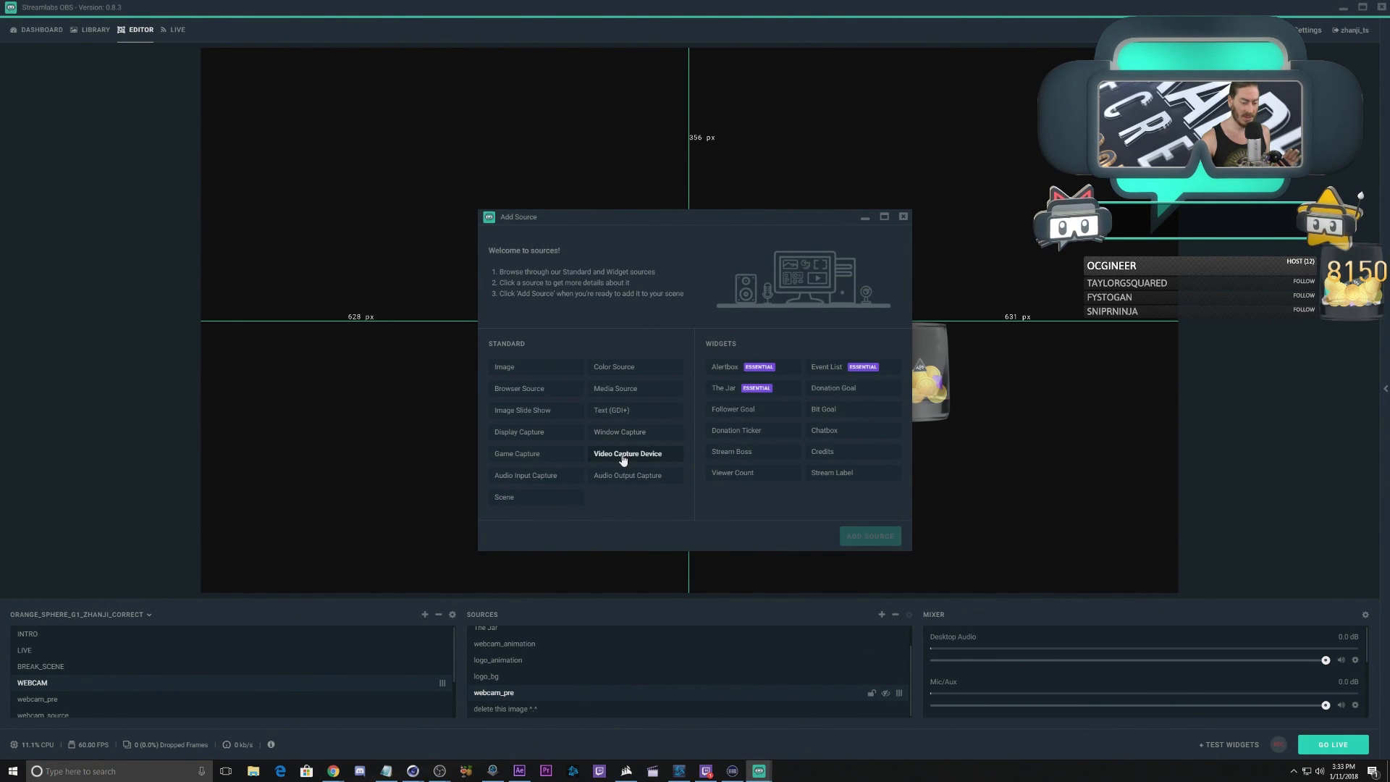
left_click(856, 537)
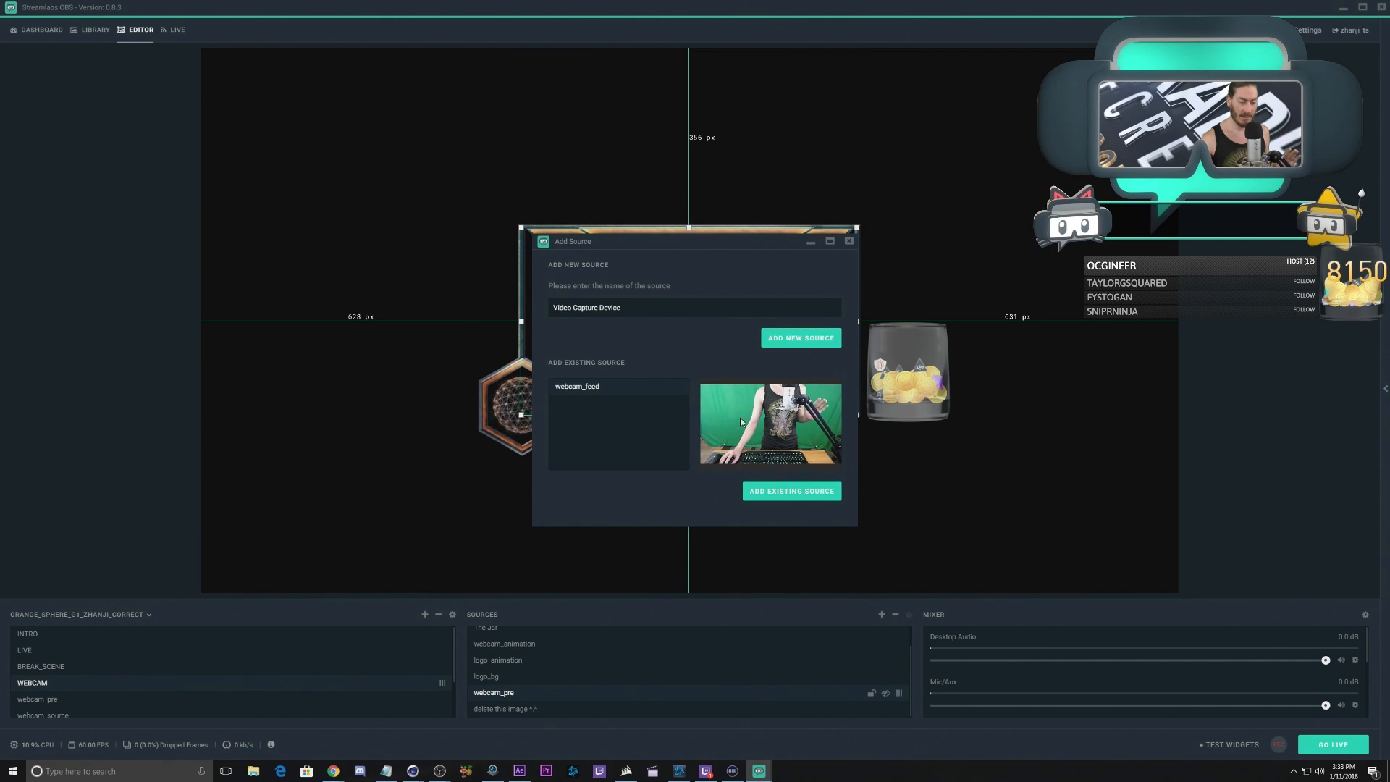
left_click(785, 491)
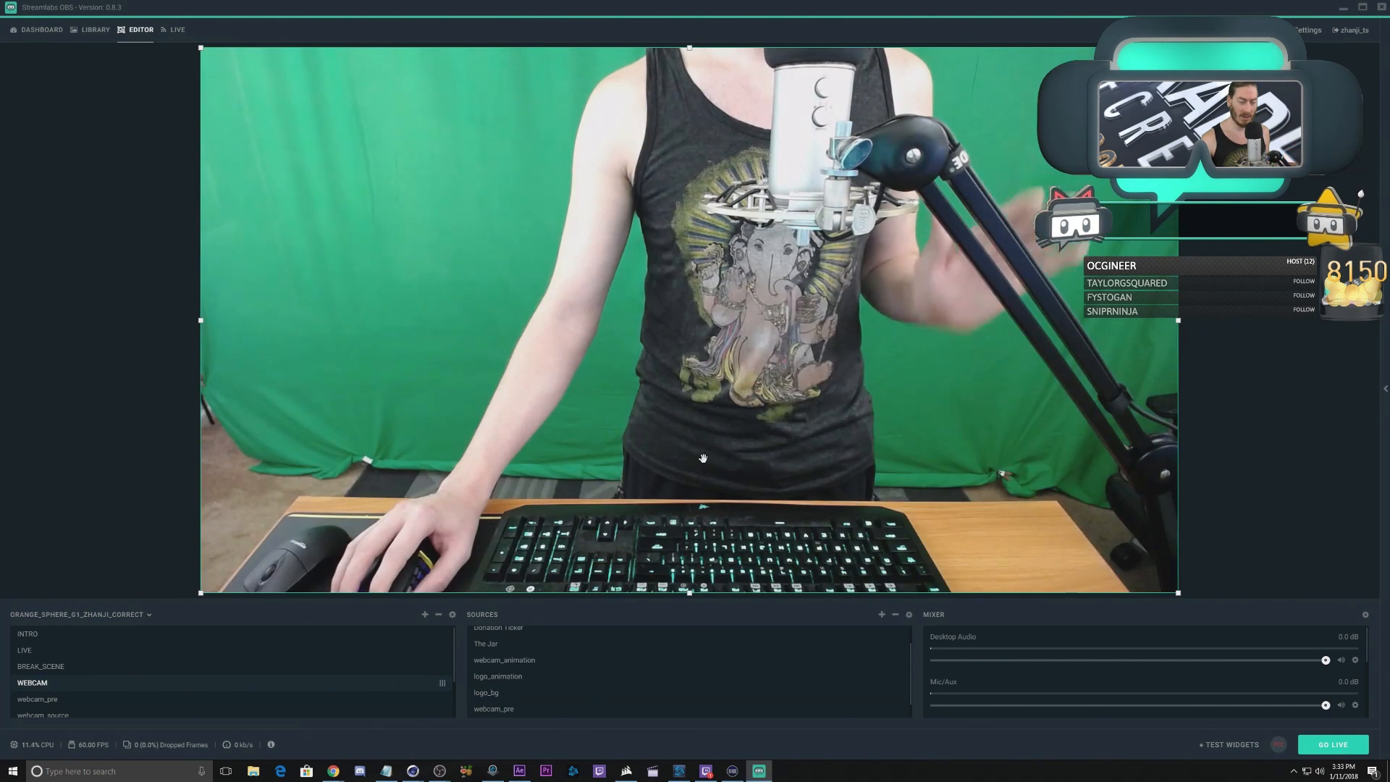
scroll(550, 649, "up", 1)
left_click_drag(506, 634, 586, 691)
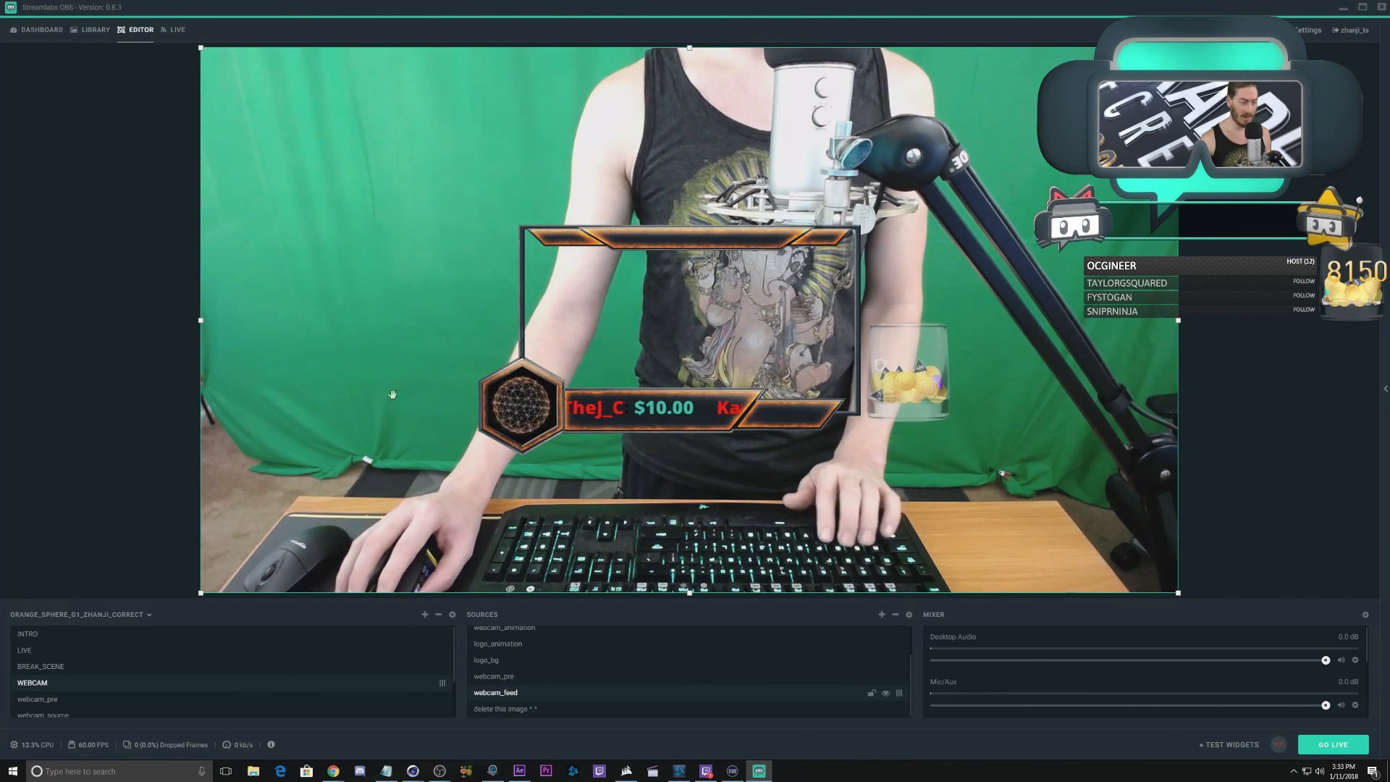
Step: Scale webcam_feed down in the WEBCAM scene until it fits exactly inside the orange webcam frame
left_click_drag(200, 47, 519, 318)
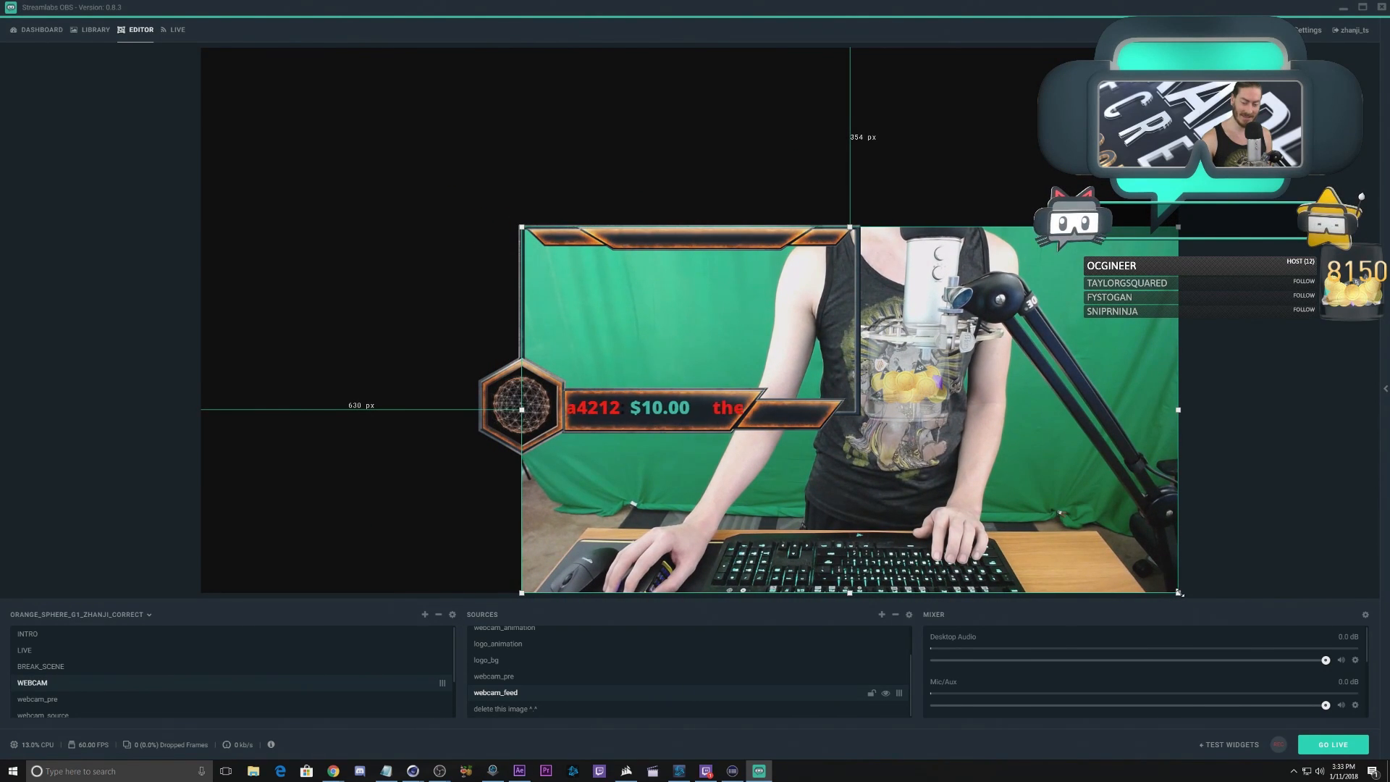
left_click_drag(1178, 593, 760, 413)
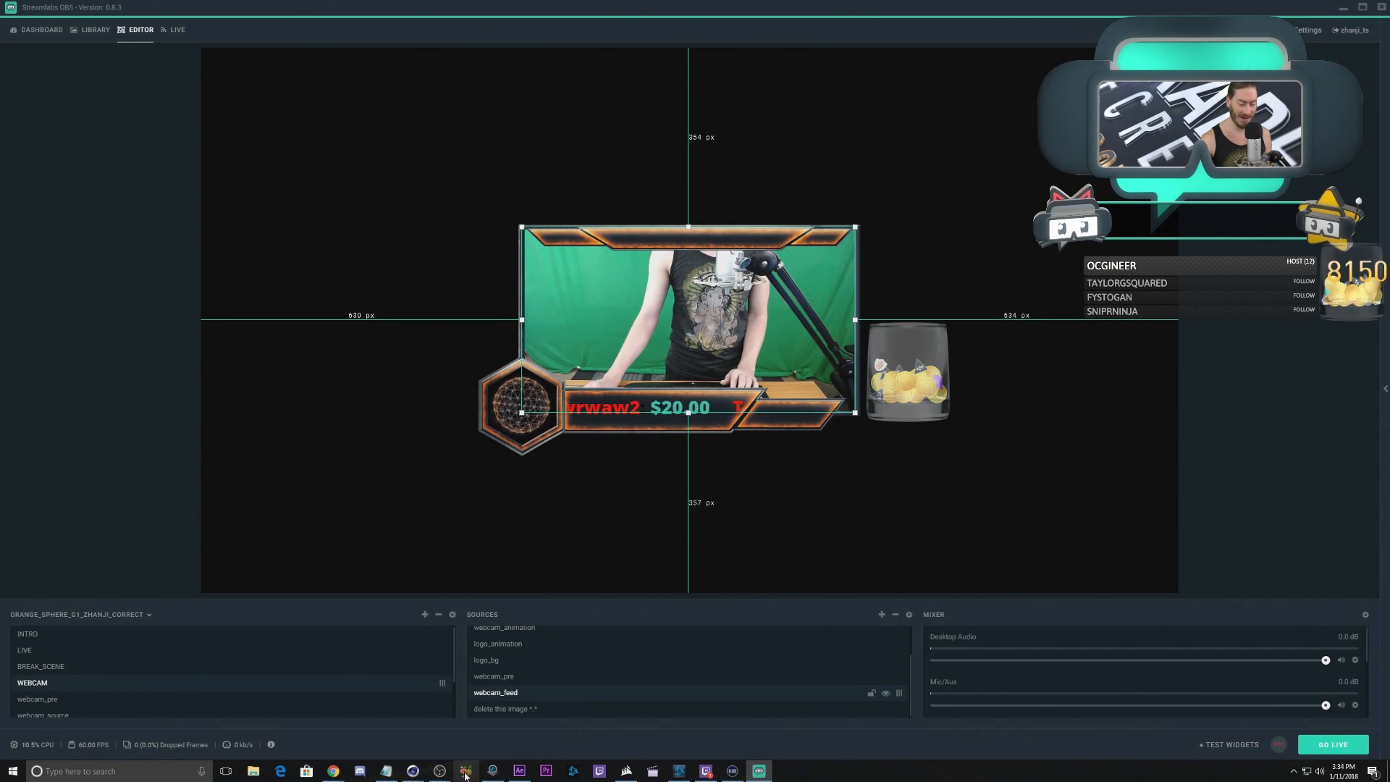
Step: Add a Chroma Key filter with the default green key settings to webcam_feed in the WEBCAM scene
right_click(520, 697)
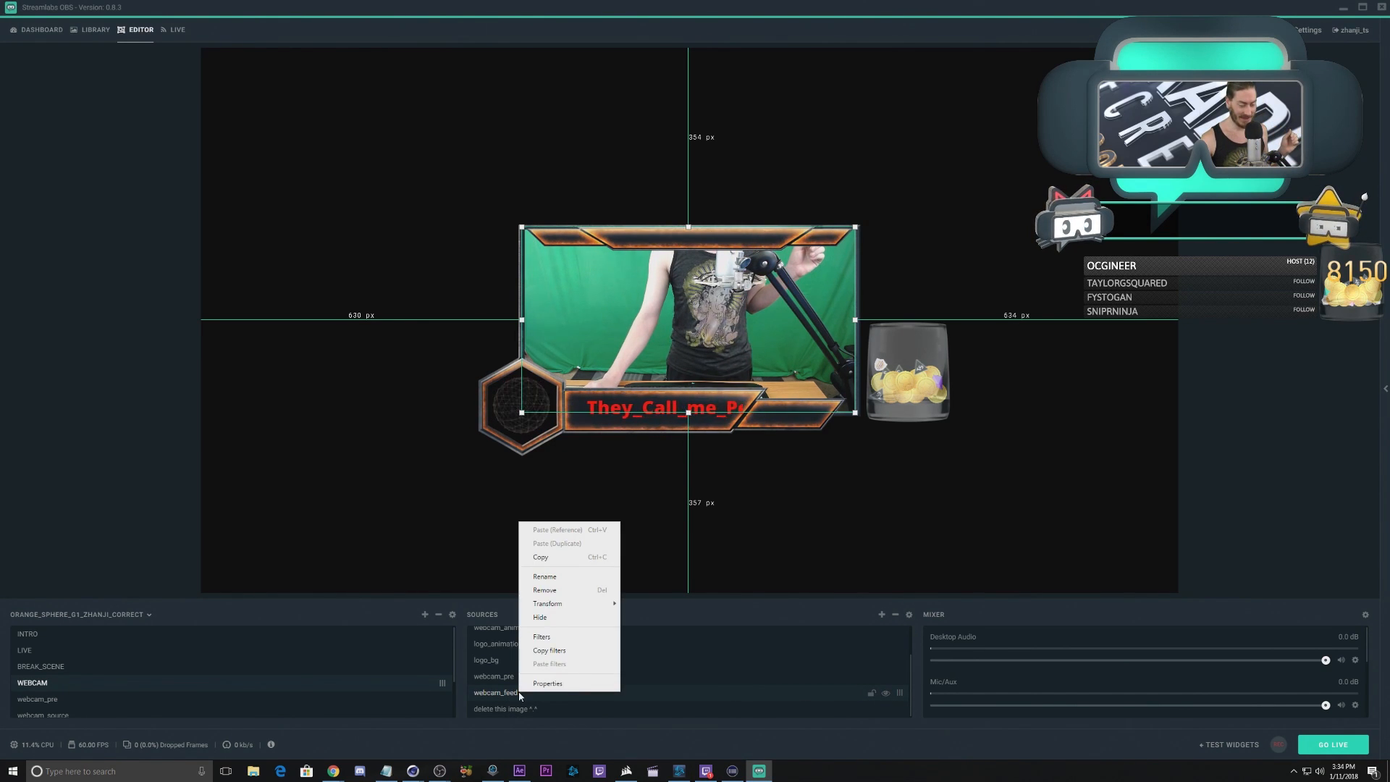
left_click(553, 638)
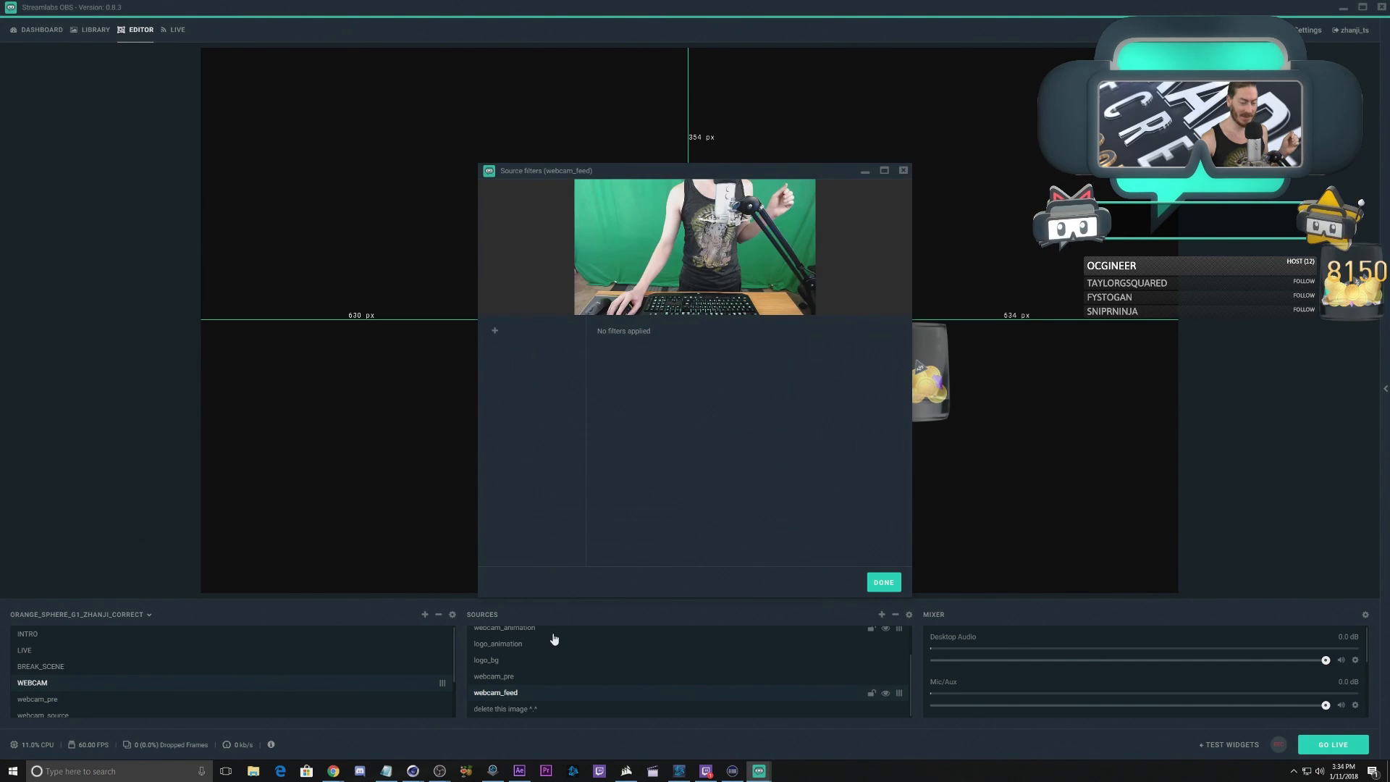
left_click(495, 330)
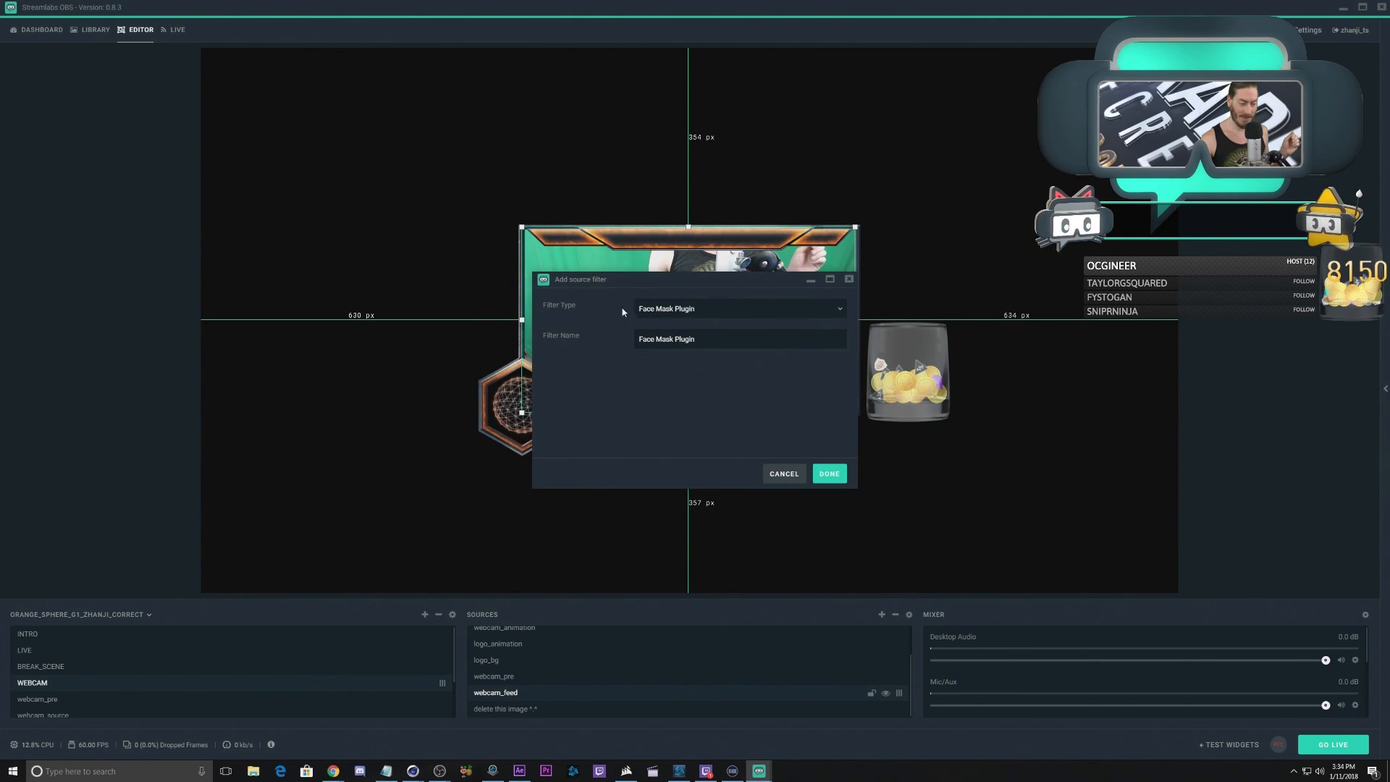
left_click(694, 309)
scroll(677, 430, "down", 3)
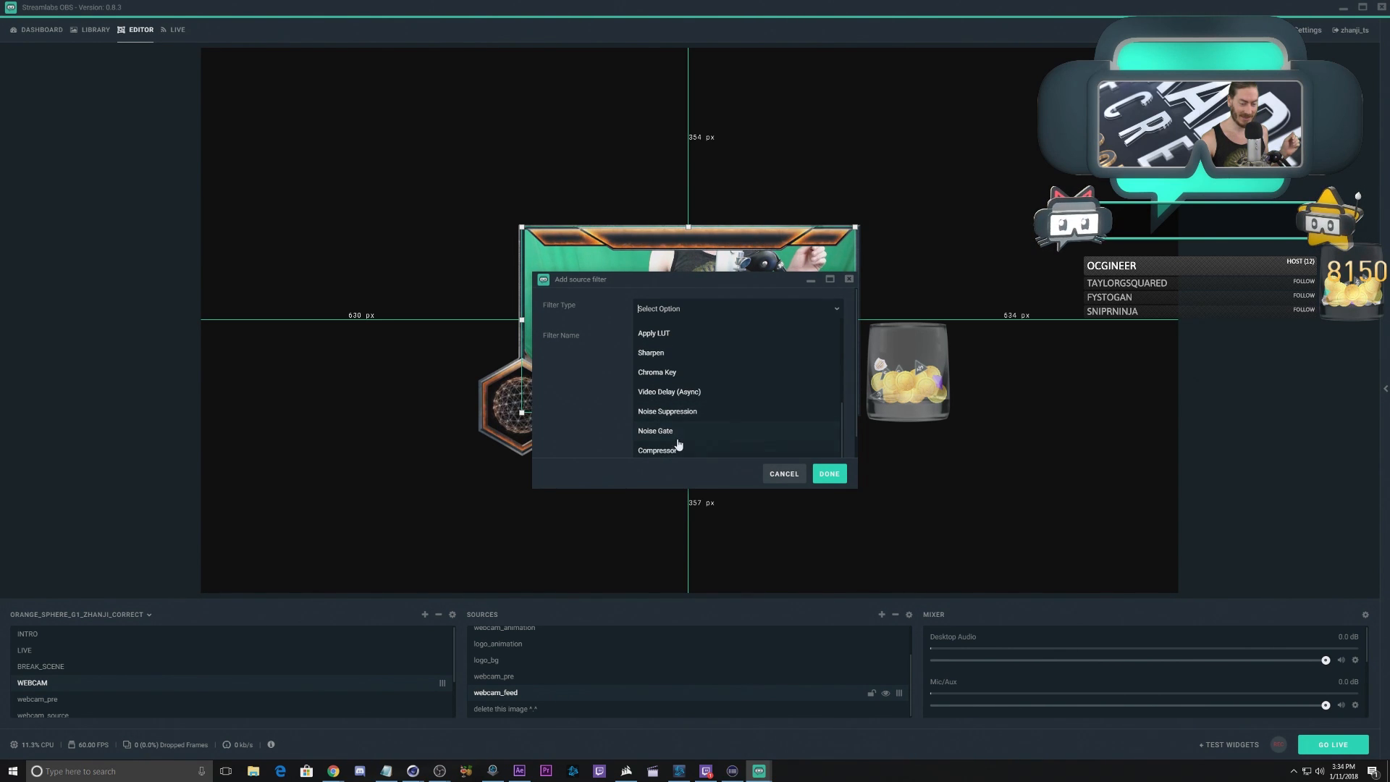
scroll(680, 434, "down", 1)
scroll(684, 429, "up", 5)
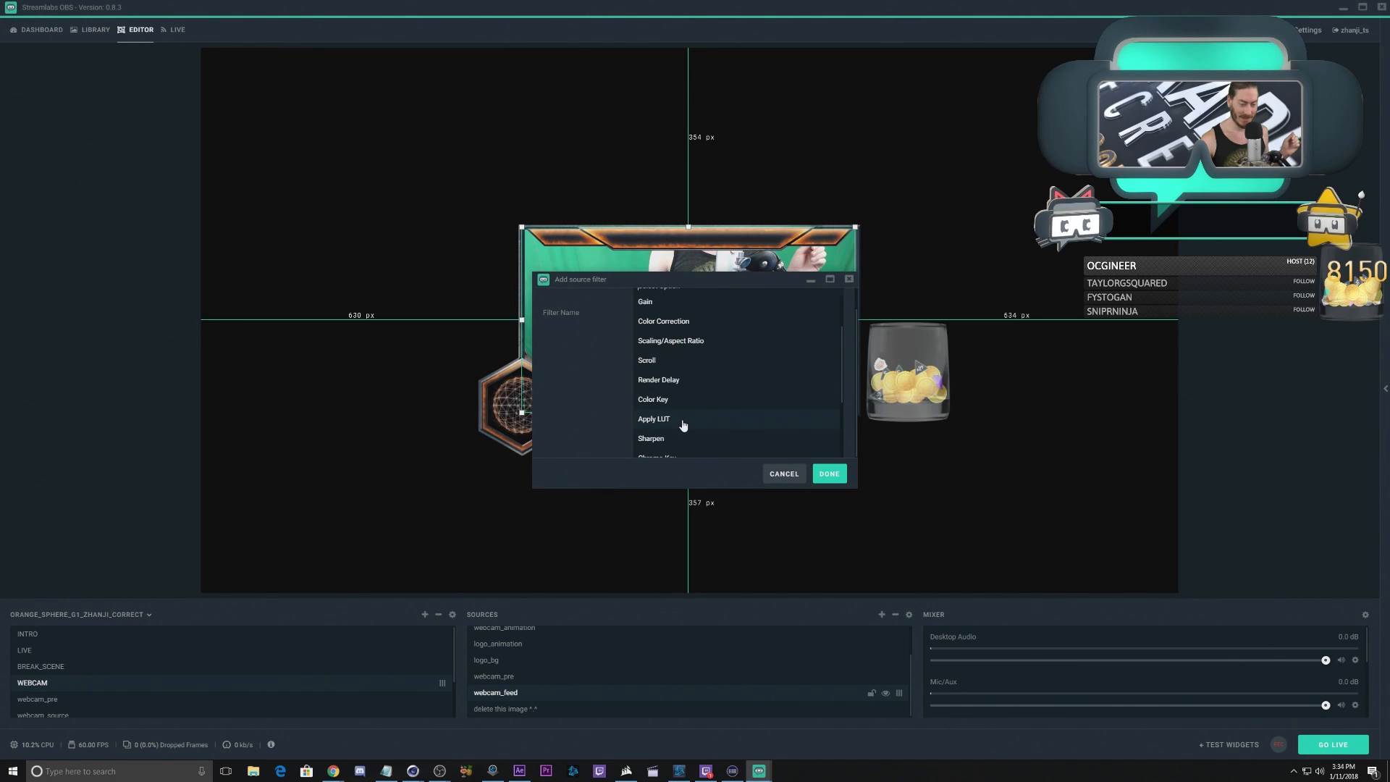
scroll(682, 425, "up", 2)
scroll(683, 425, "down", 4)
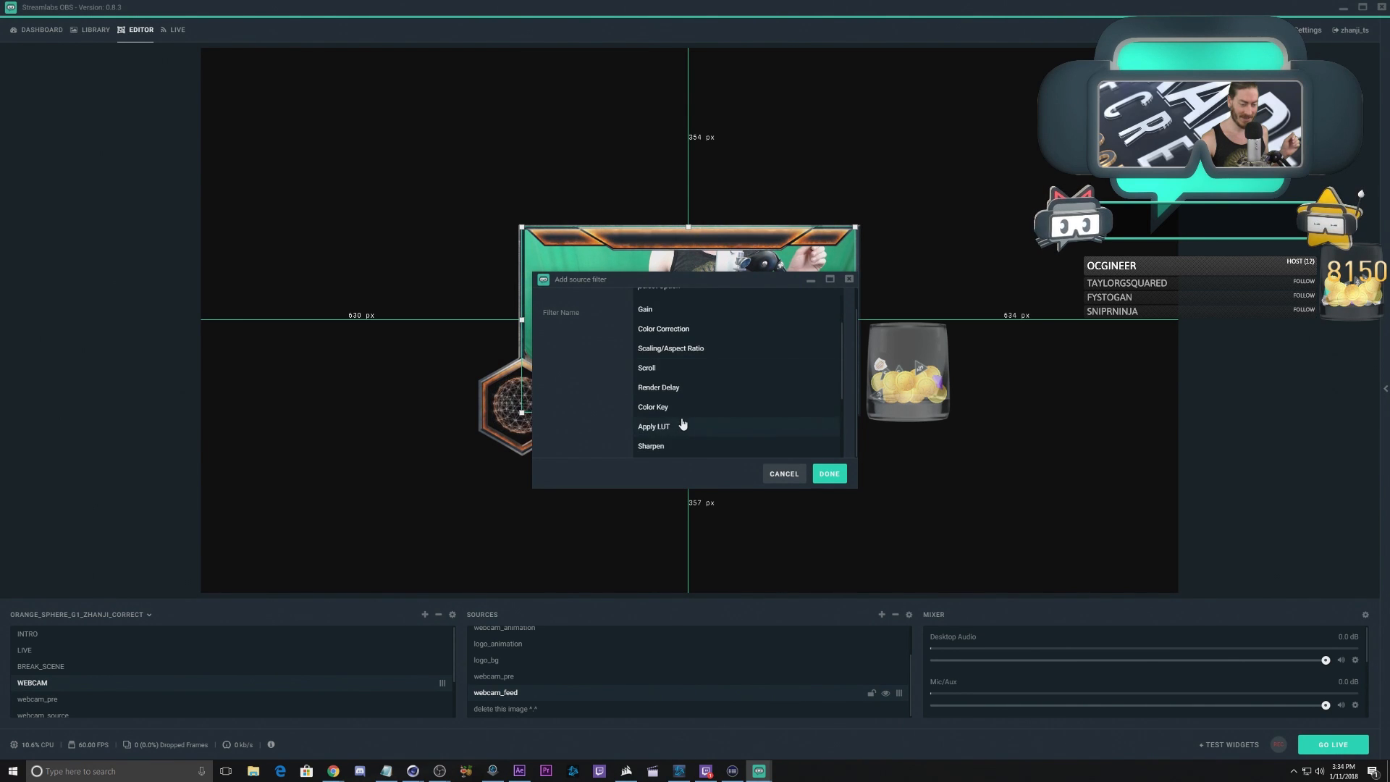
left_click(679, 413)
left_click(825, 474)
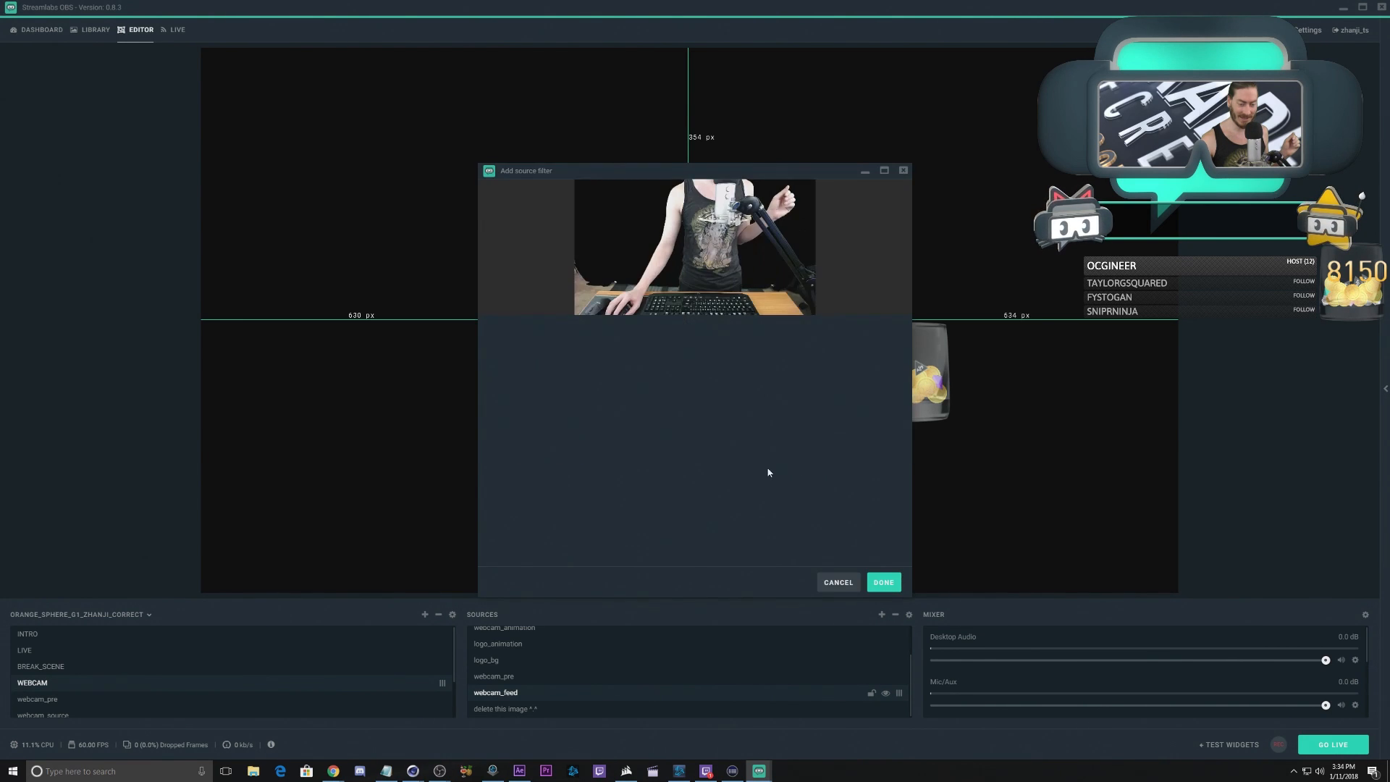
left_click(883, 583)
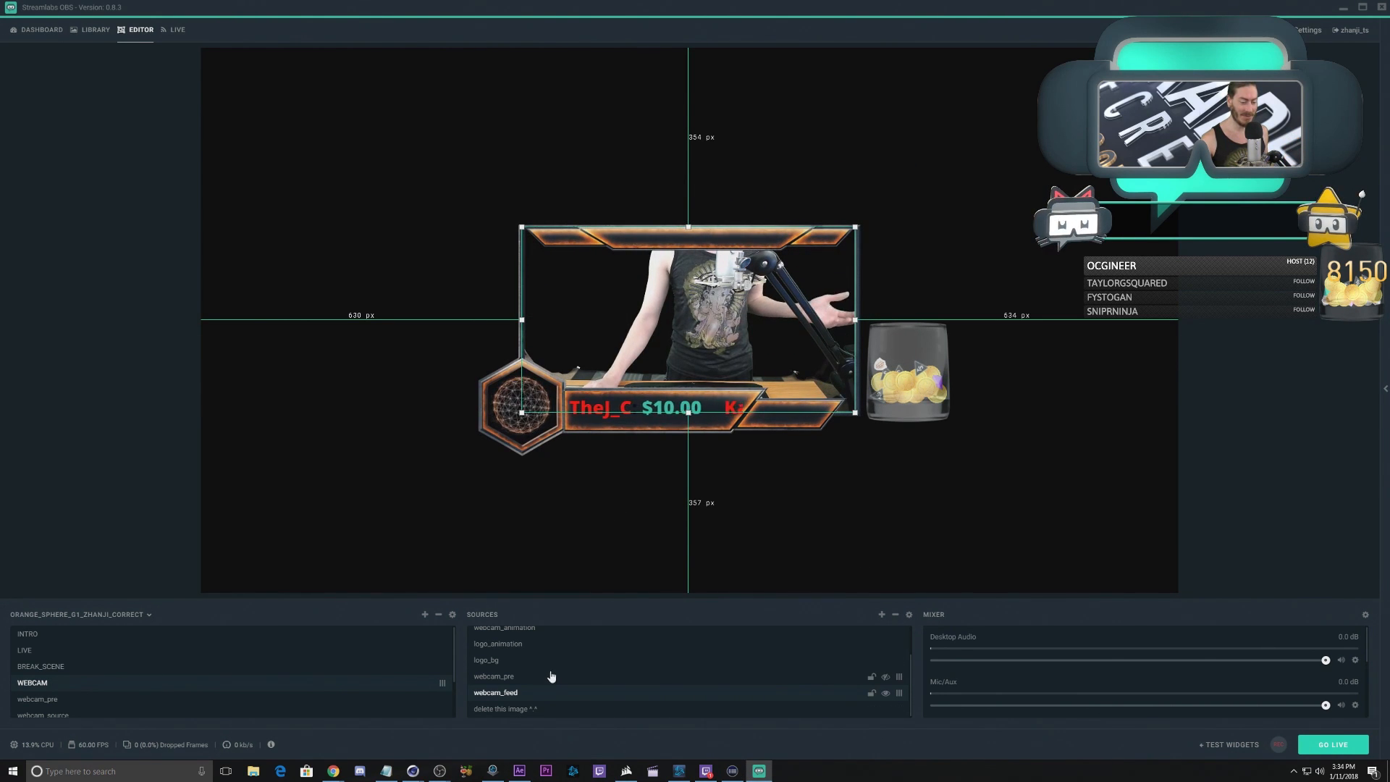
Step: Add the existing webcam_feed video capture device to BREAK_SCENE and hide it there
left_click(45, 666)
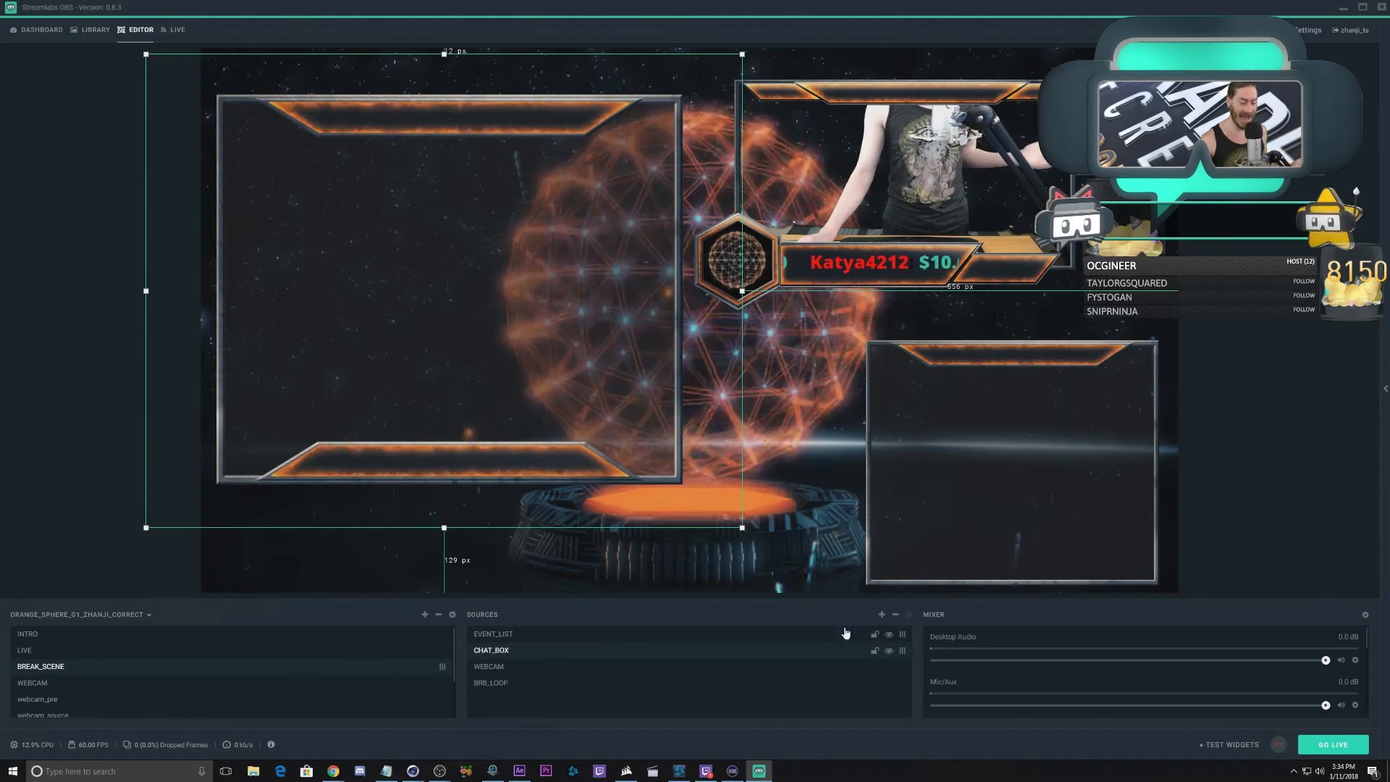
left_click(882, 615)
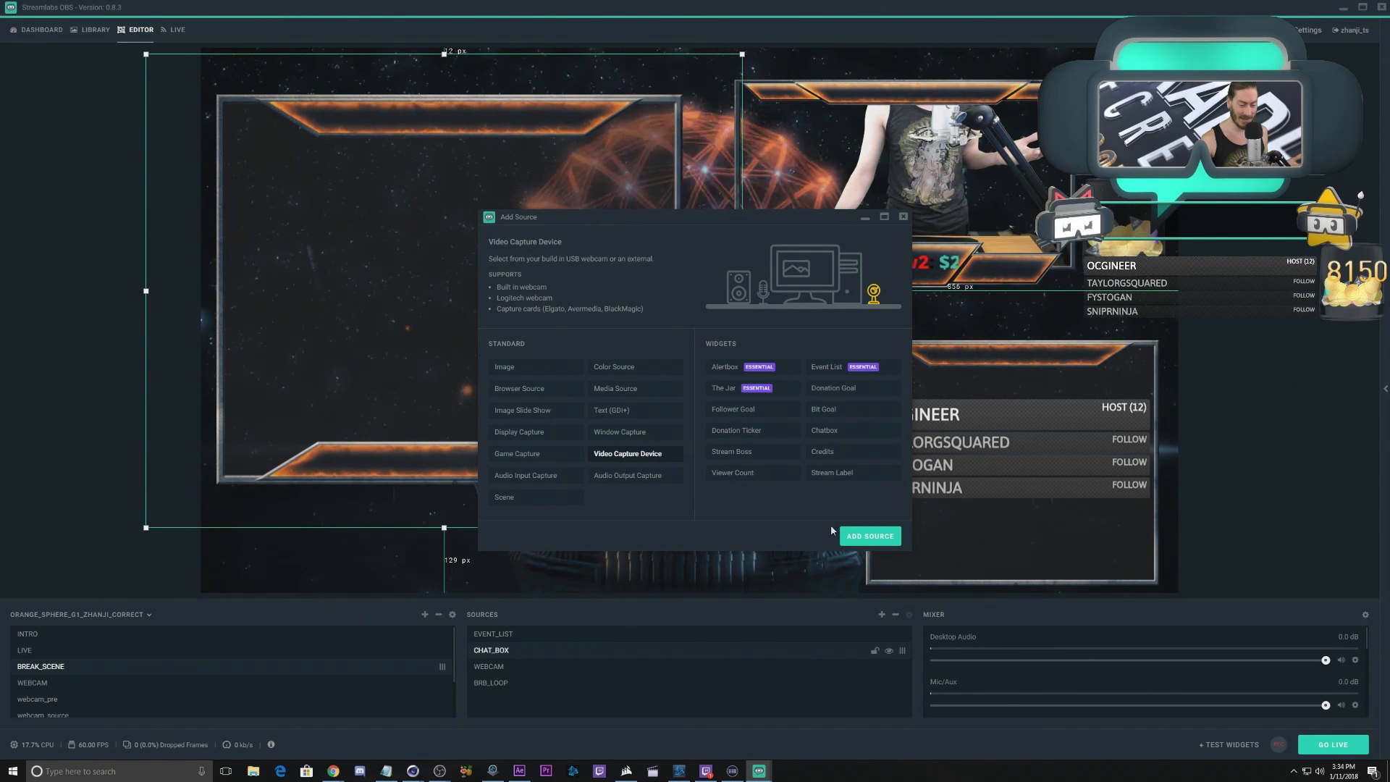
left_click(857, 535)
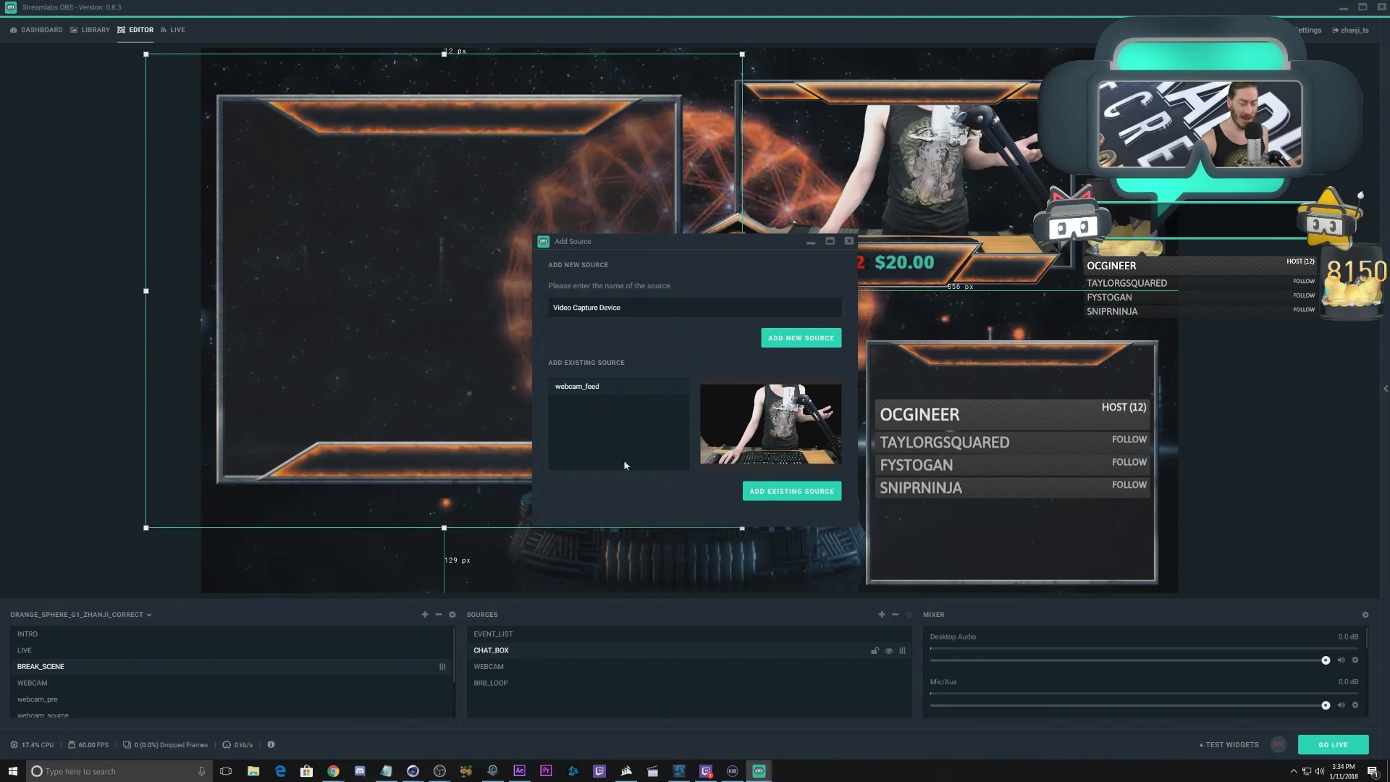
left_click(779, 494)
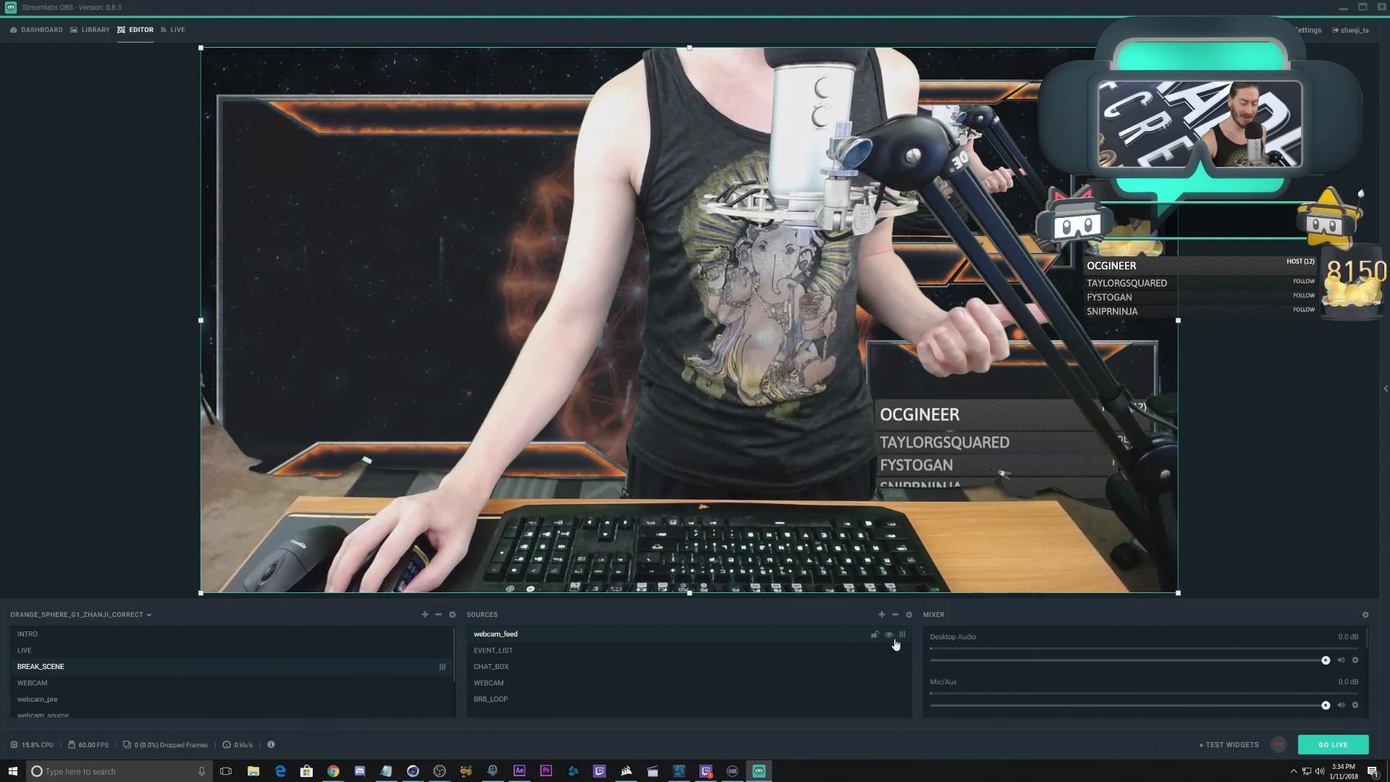
left_click(889, 634)
Step: Hide webcam_feed in the WEBCAM scene and show webcam_pre in its place
left_click(62, 684)
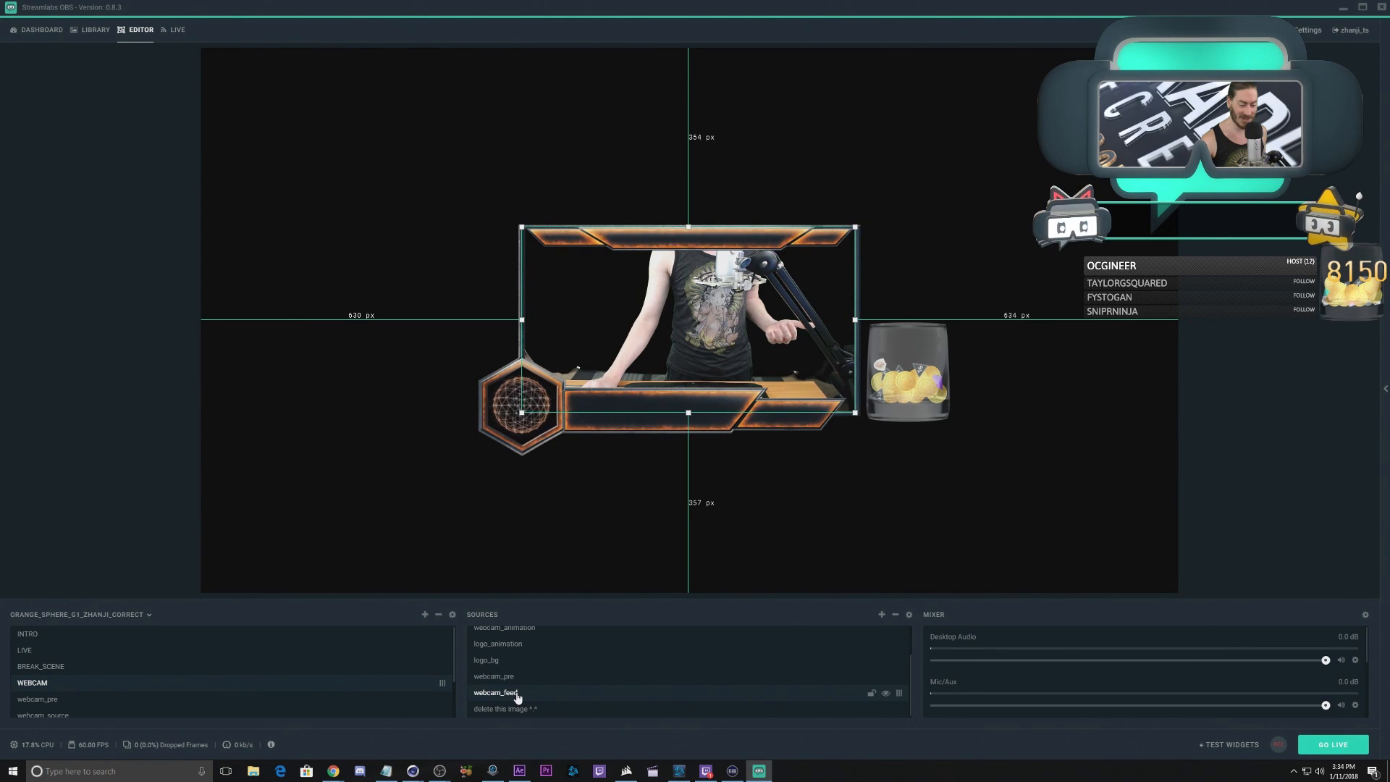
left_click(885, 694)
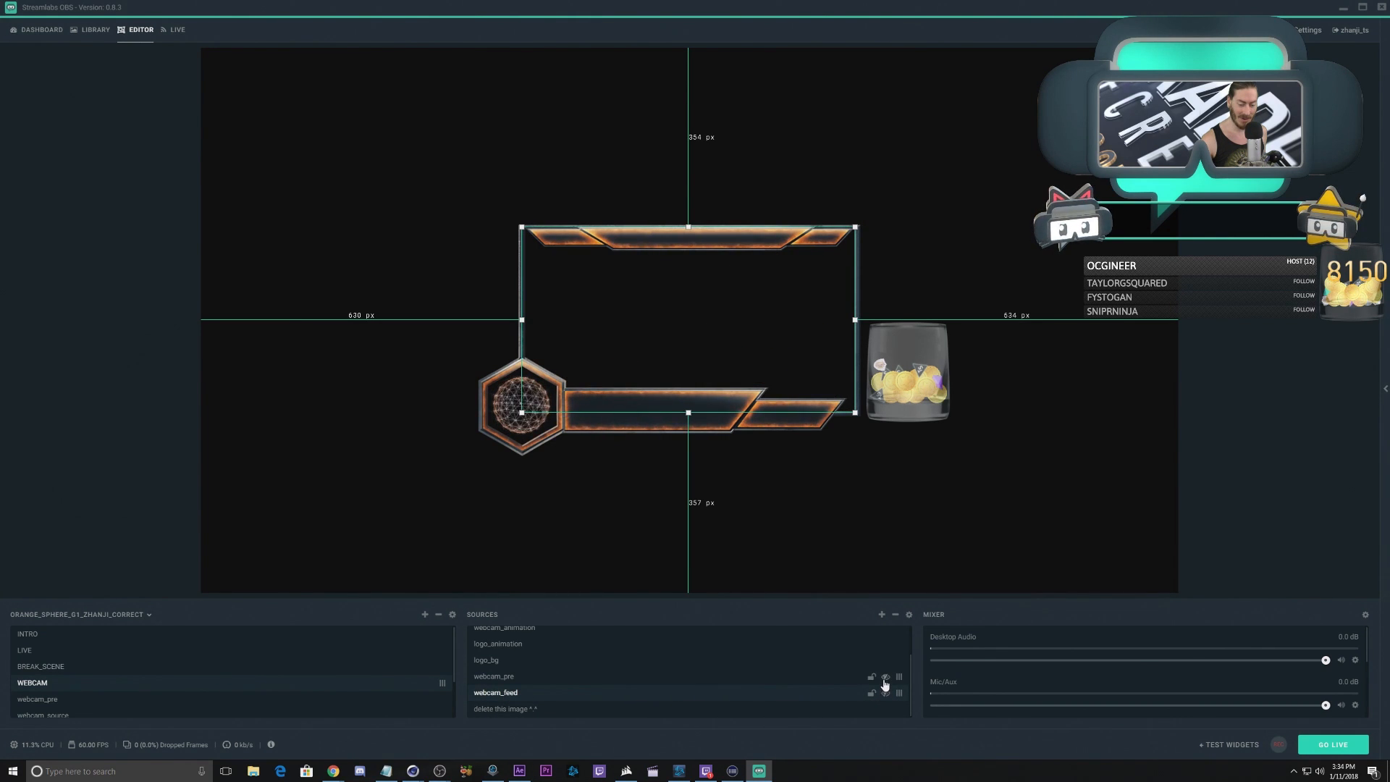
left_click(886, 678)
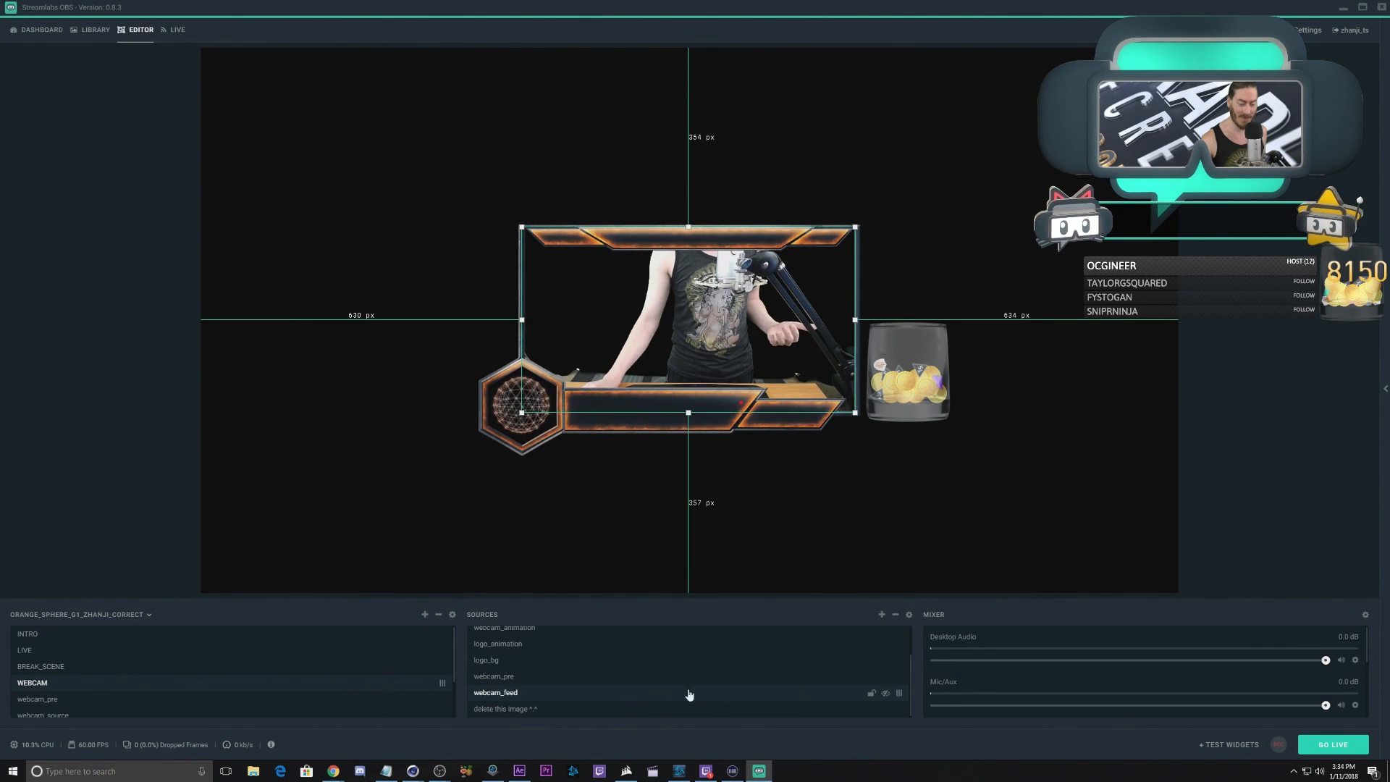
Step: Remove the Chroma Key filter from the webcam_feed source
left_click(516, 714)
left_click(514, 696)
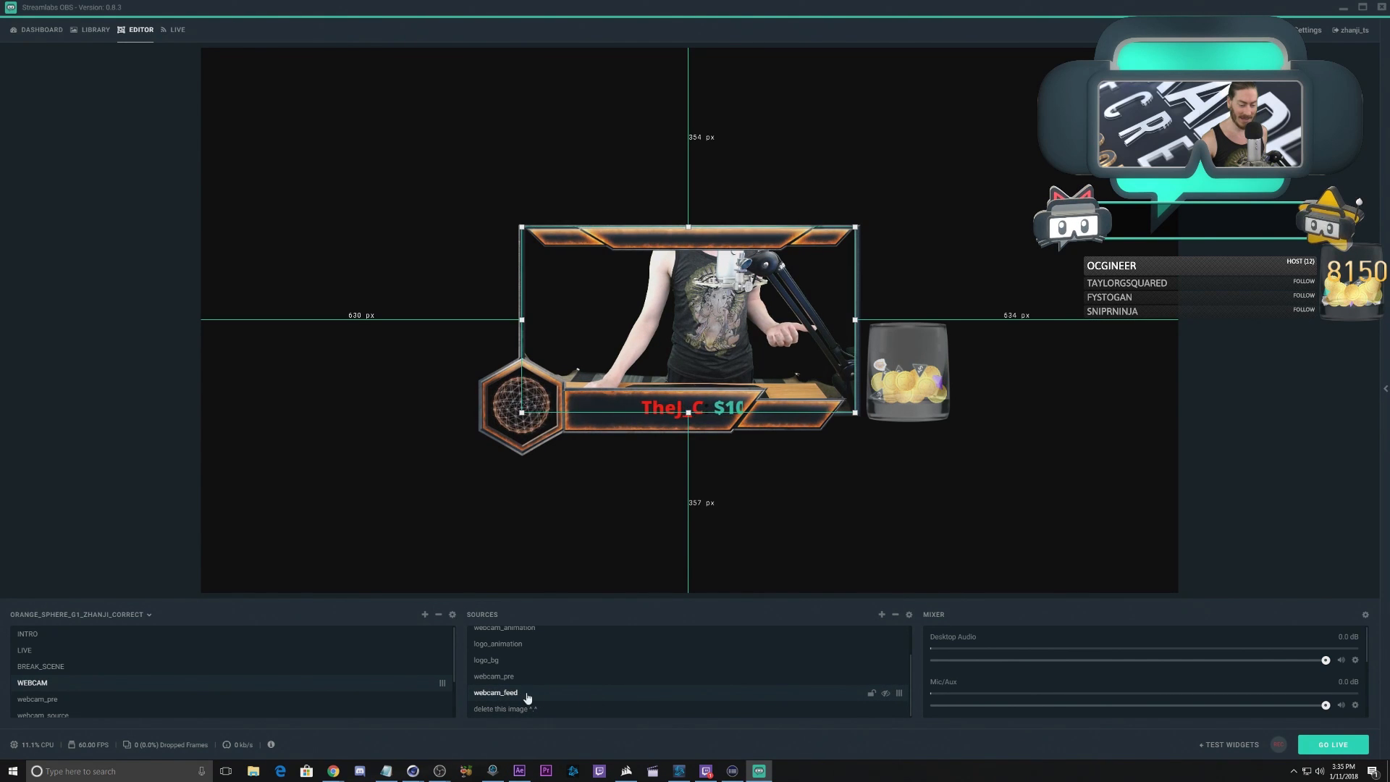
right_click(511, 695)
left_click(535, 638)
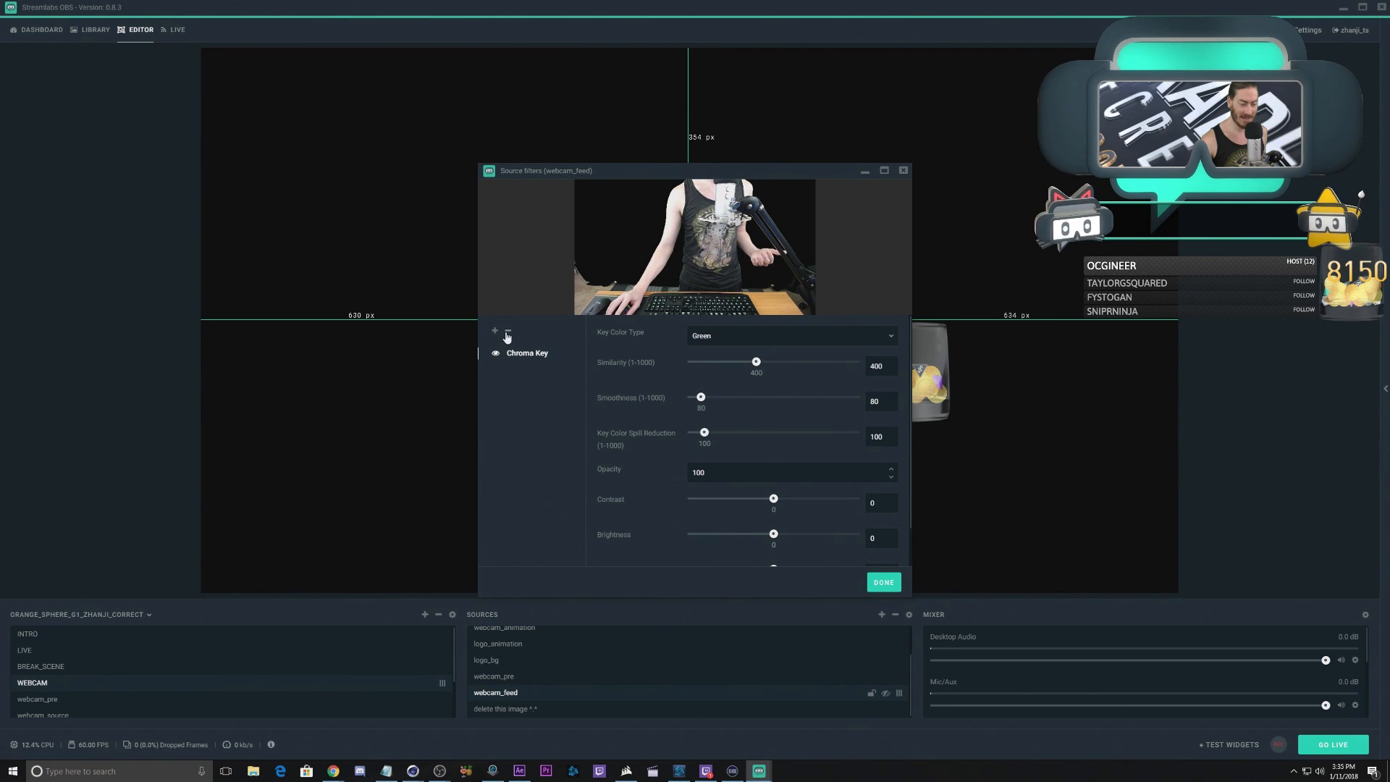
left_click(507, 333)
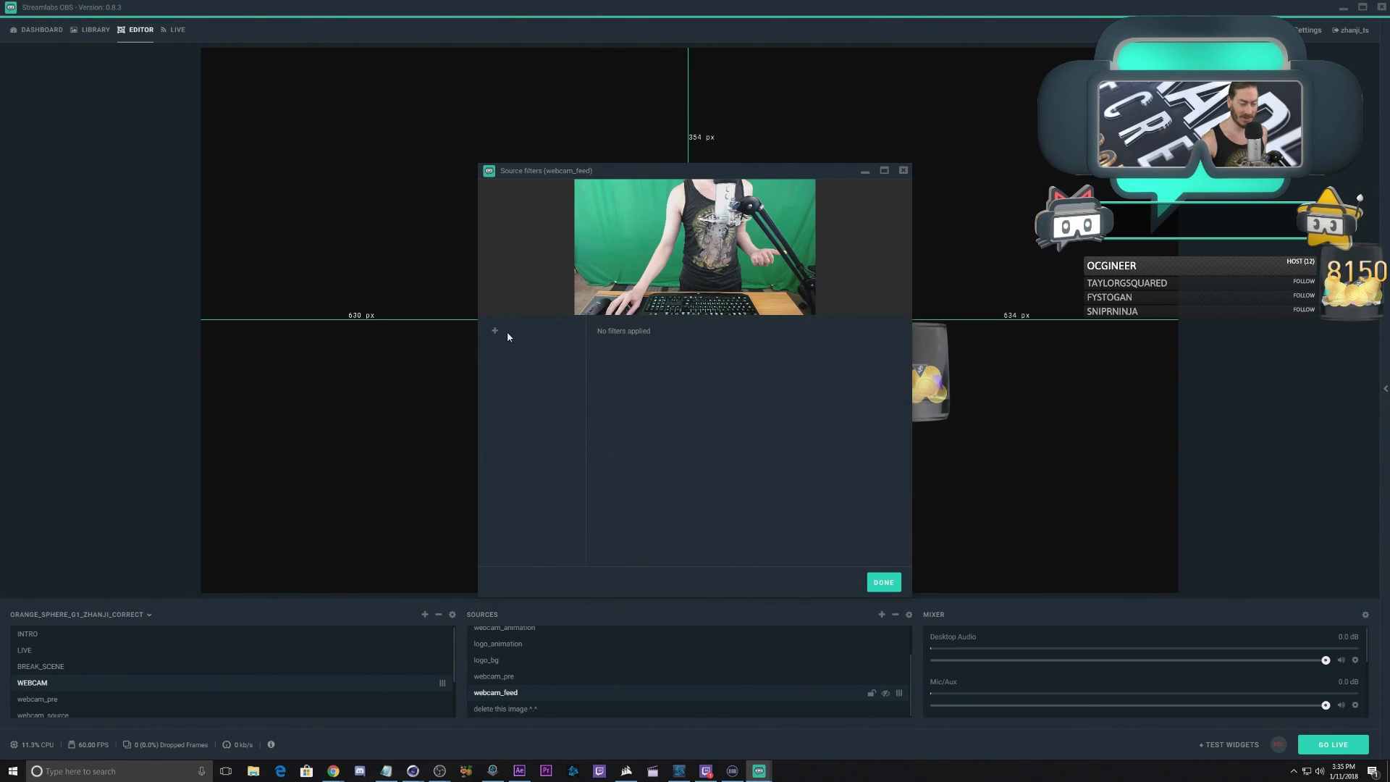
left_click(883, 582)
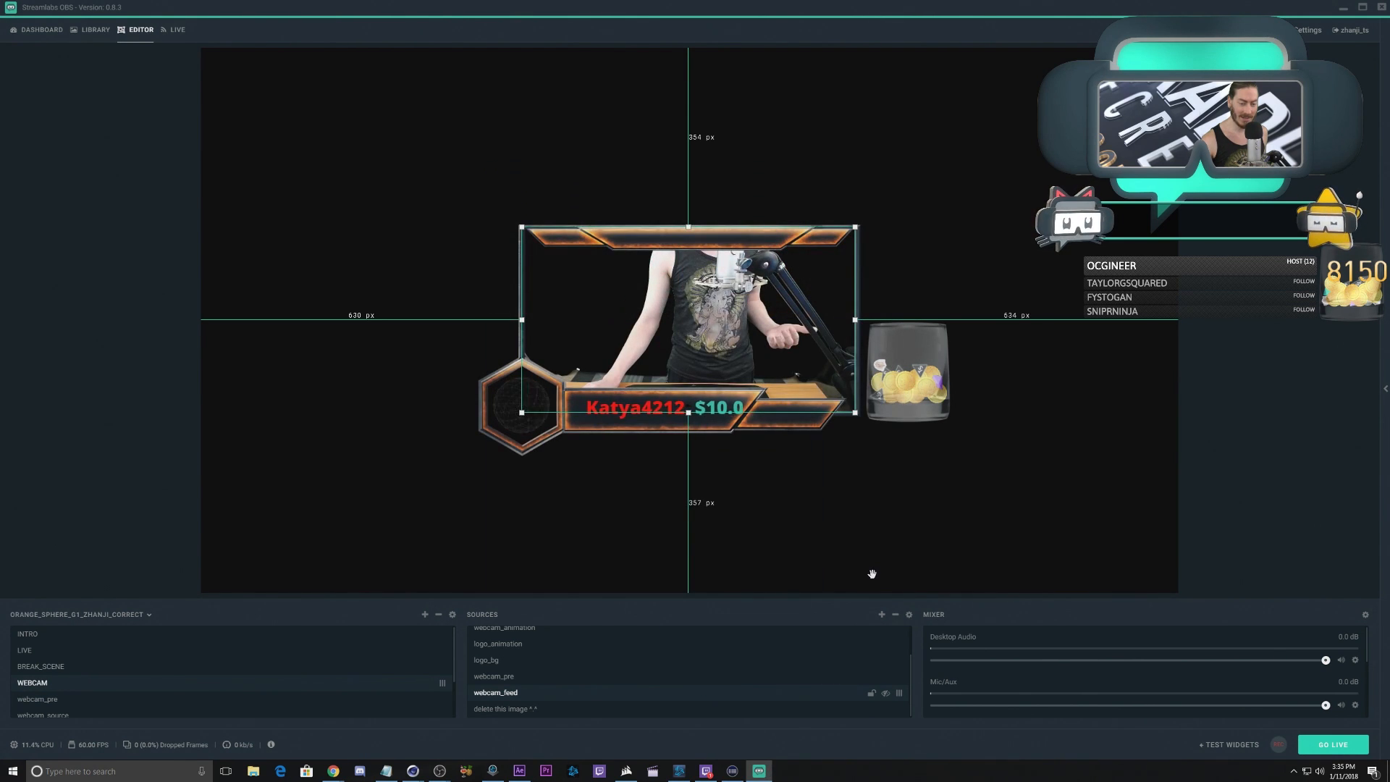
Step: Show webcam_feed in BREAK_SCENE and scale it down to about the lower-left quarter of the canvas
left_click(48, 669)
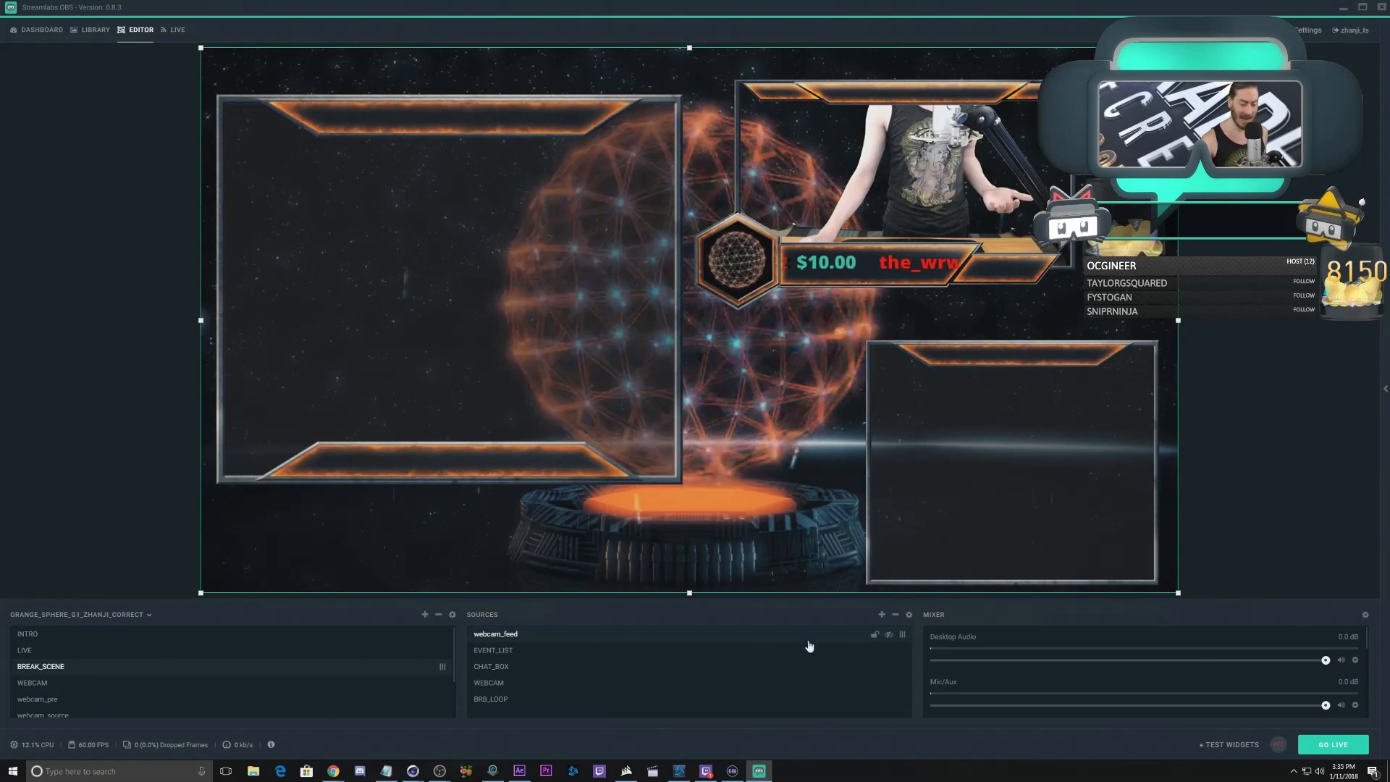
left_click(889, 634)
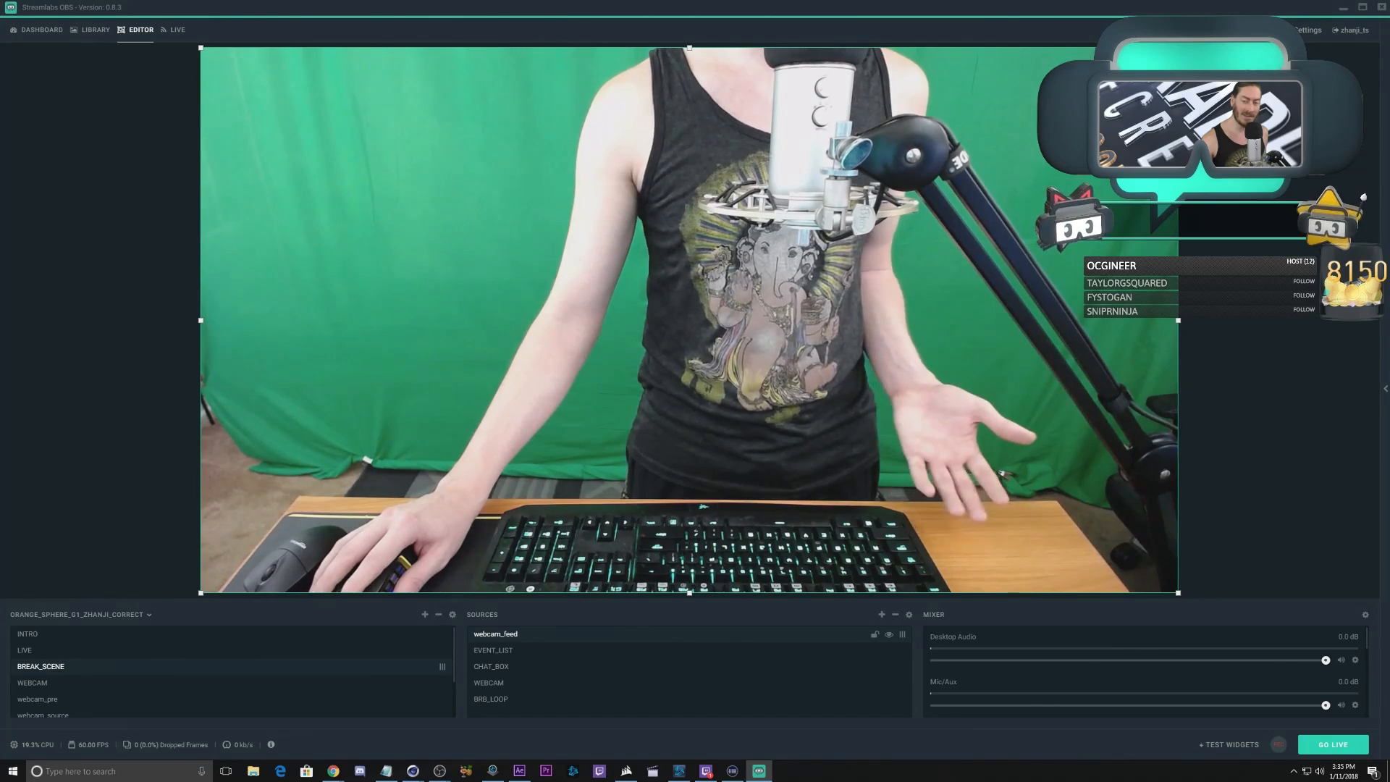
left_click_drag(1178, 48, 605, 324)
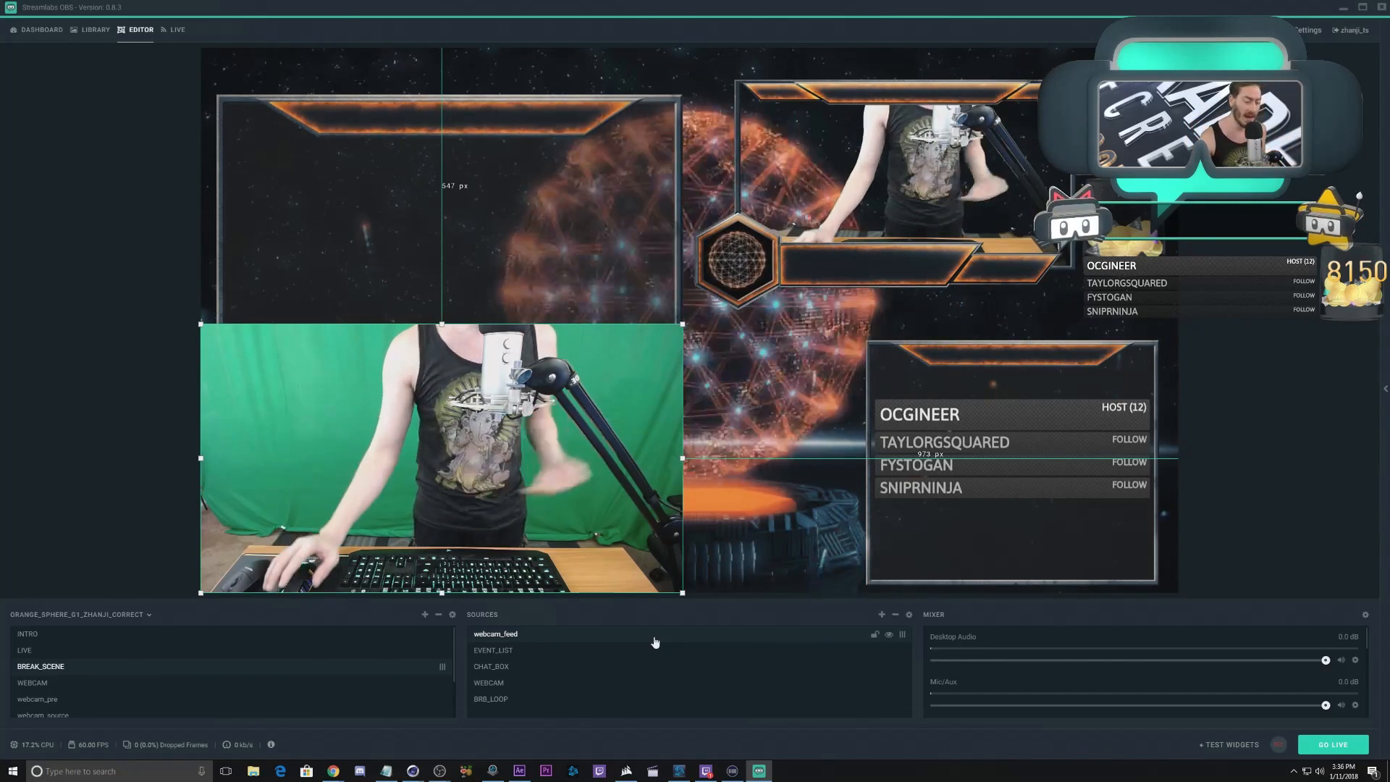
Step: Add an Image Mask/Blend filter to webcam_feed in BREAK_SCENE and set its type to Alpha Mask (Alpha Channel)
right_click(518, 630)
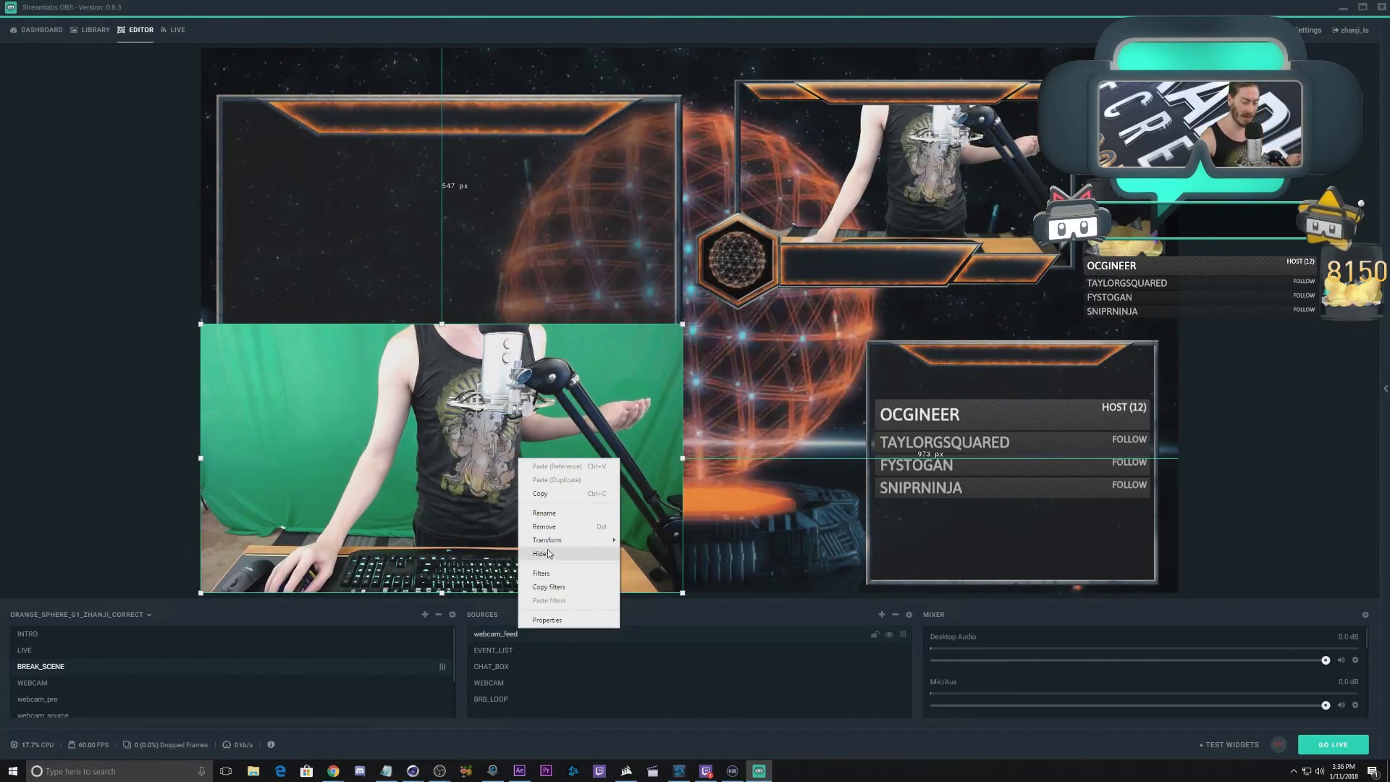
left_click(544, 573)
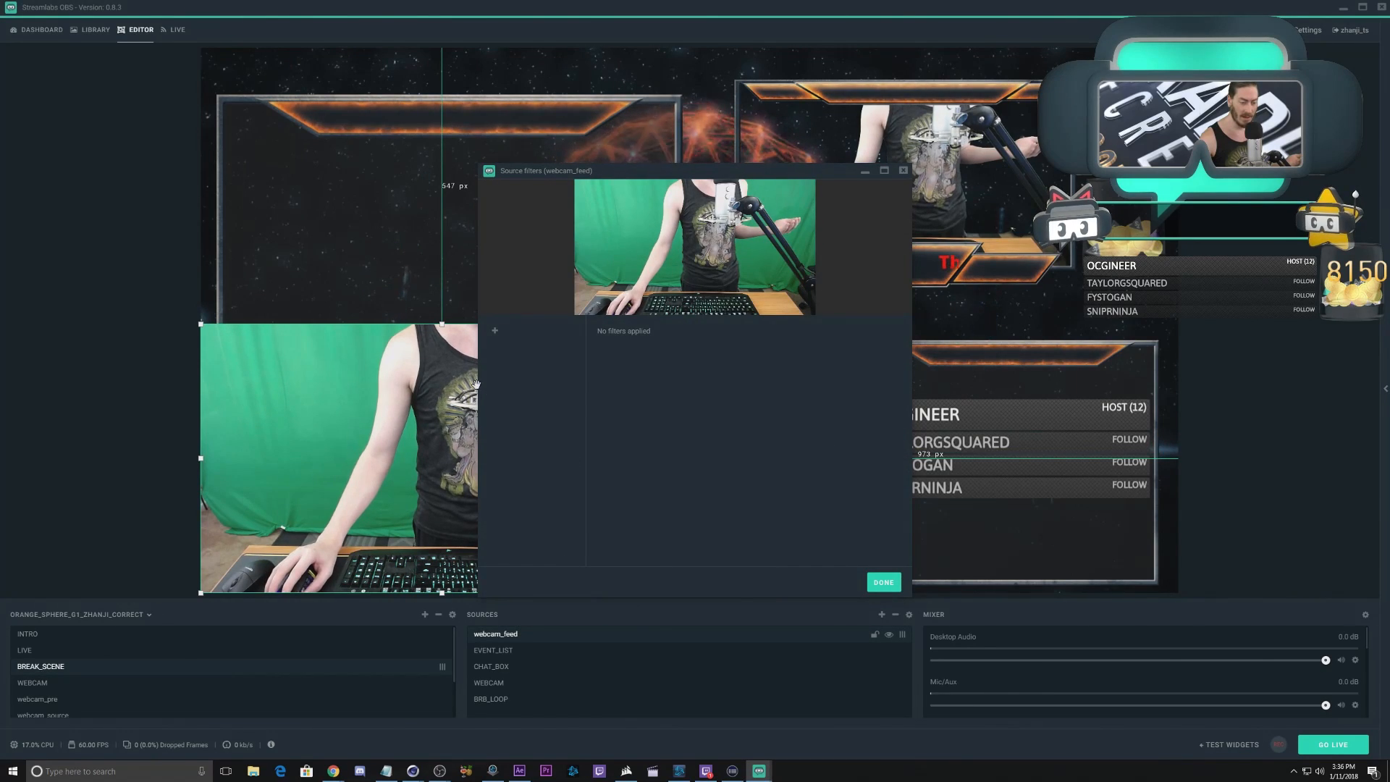
left_click(495, 333)
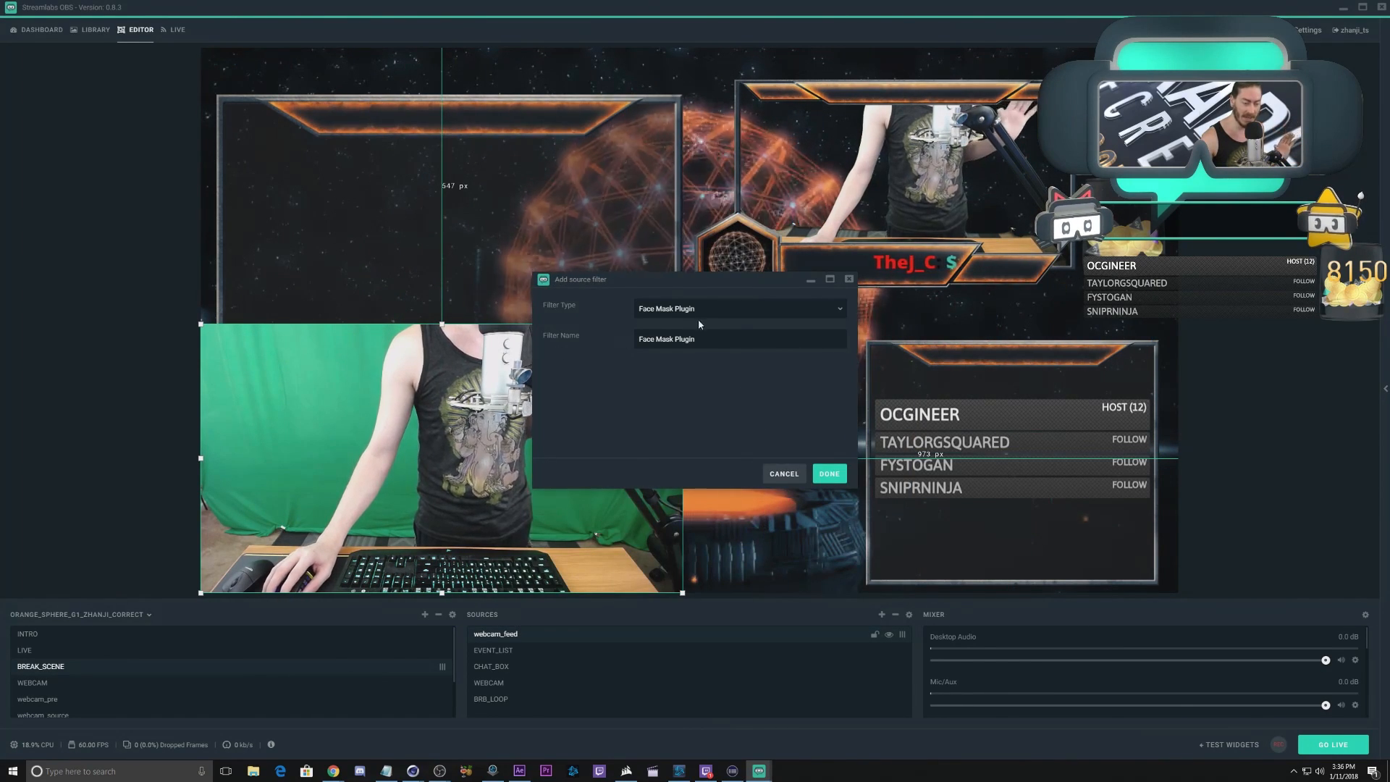
left_click(718, 310)
left_click(688, 347)
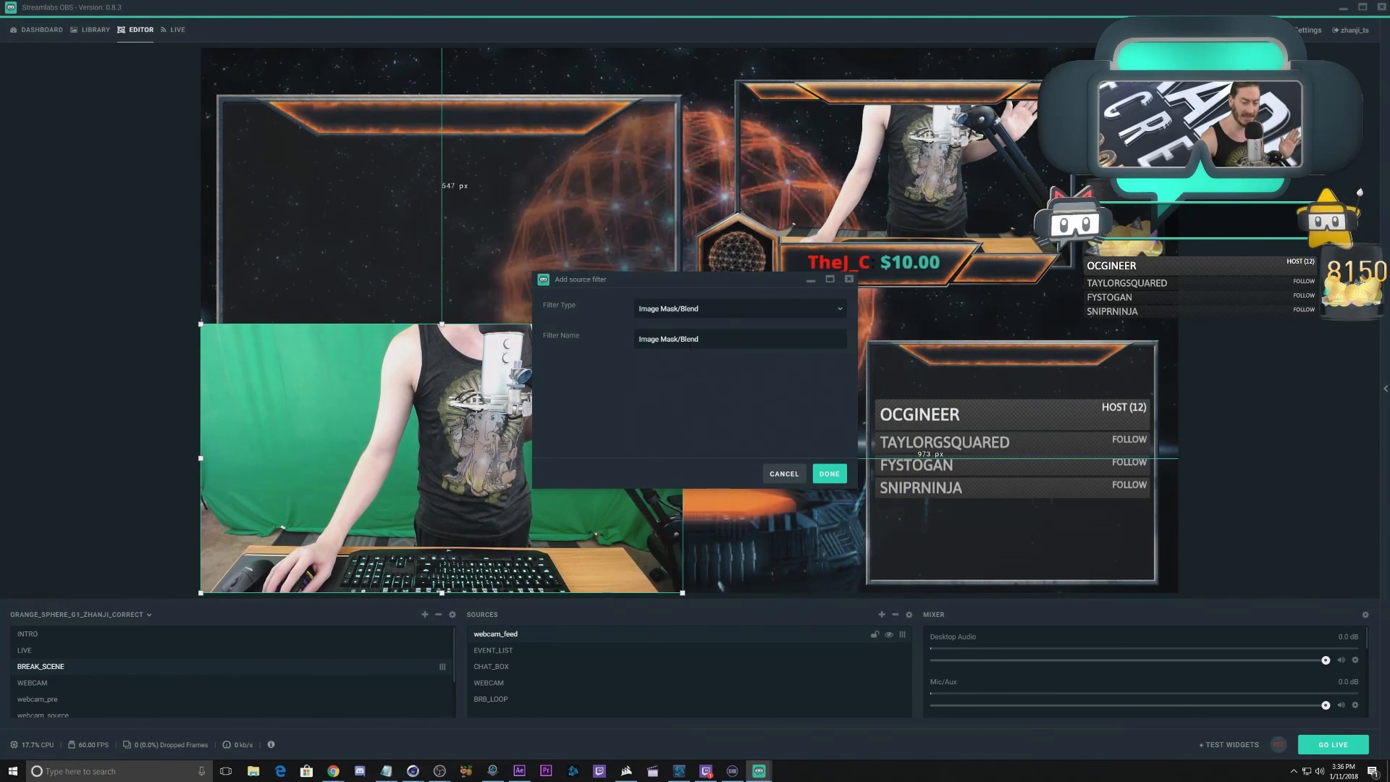
left_click(837, 478)
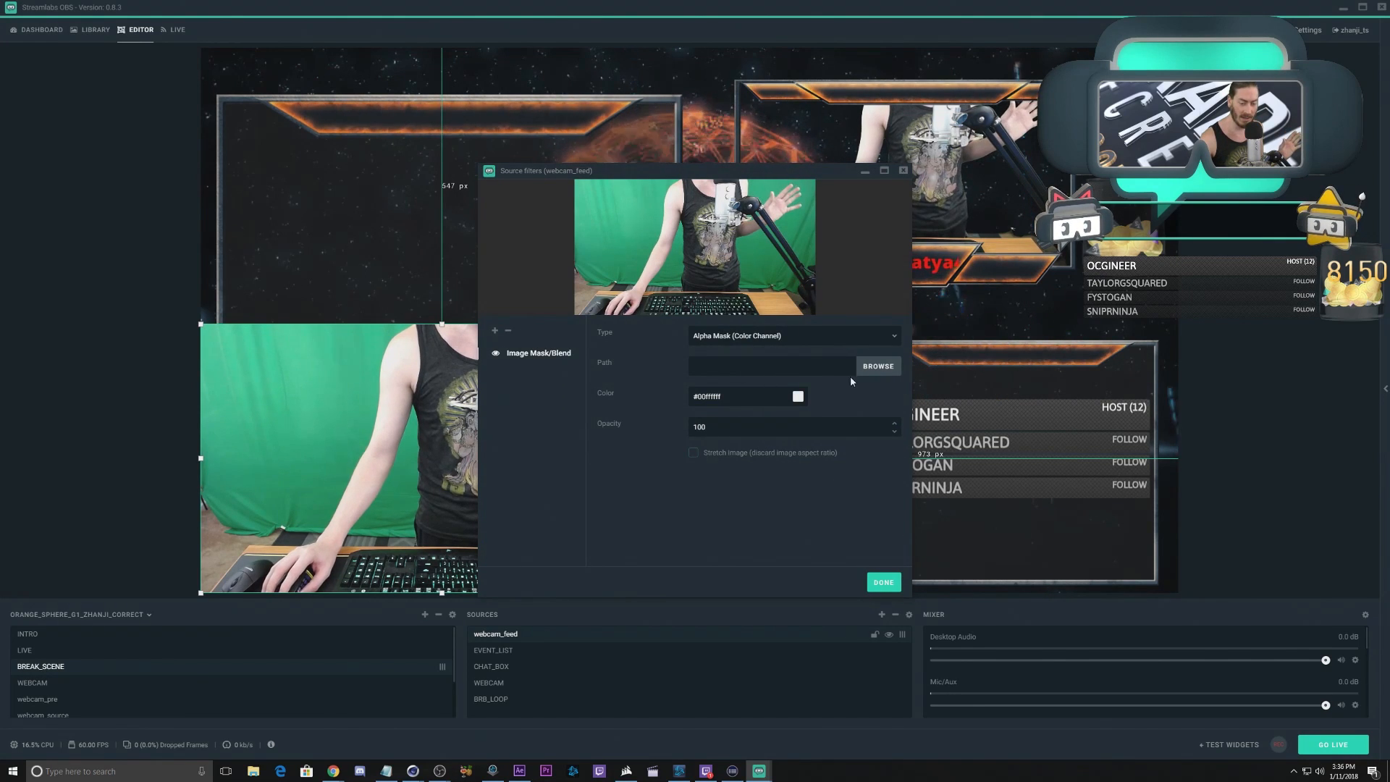
left_click(860, 337)
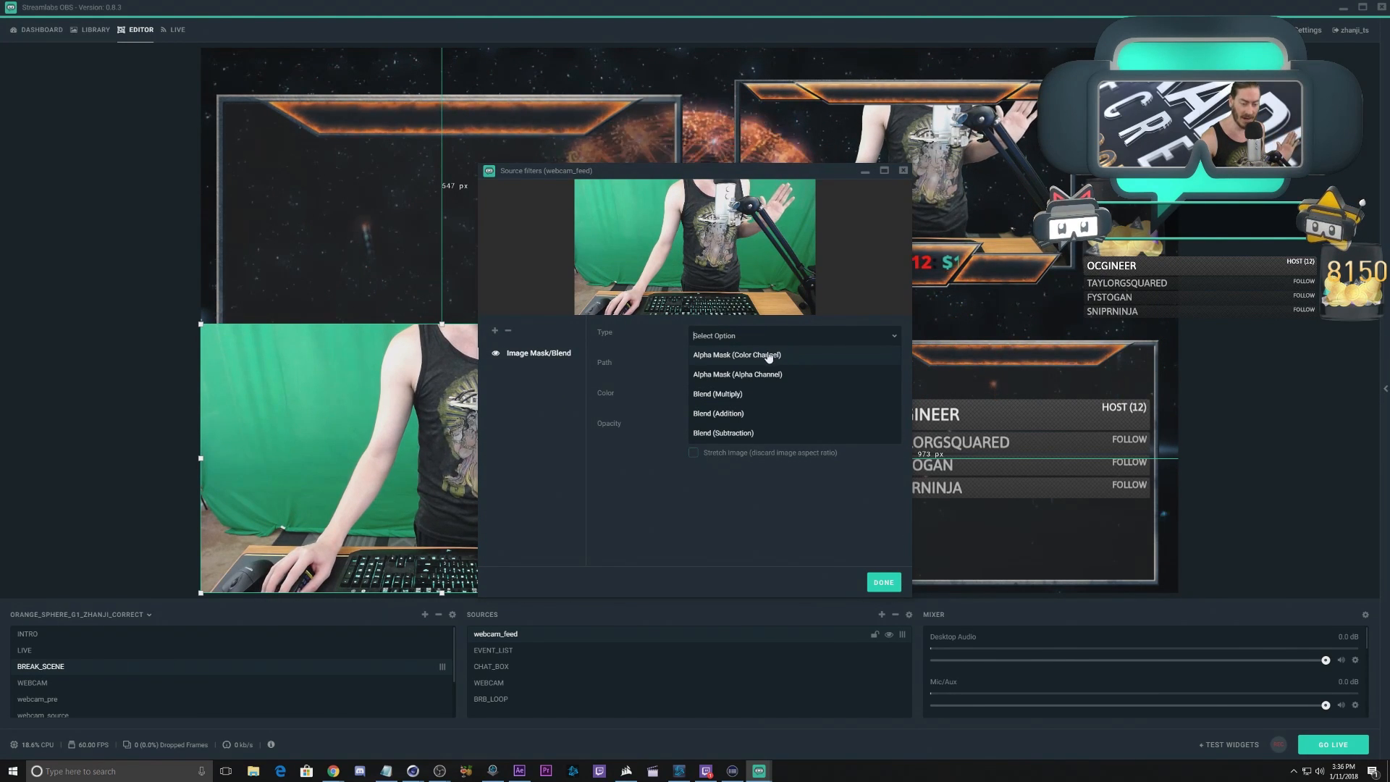
left_click(745, 374)
Step: Load HEARTHSTONE_BOX_webcam_matte.png from the SL_11.27.17 folder in PROJECTS (H:) > 2016 > HEARTHSTONE > 06_RENDERS > 01_BOX_WEBCAM_animation_masters as the filter's mask image
left_click(873, 373)
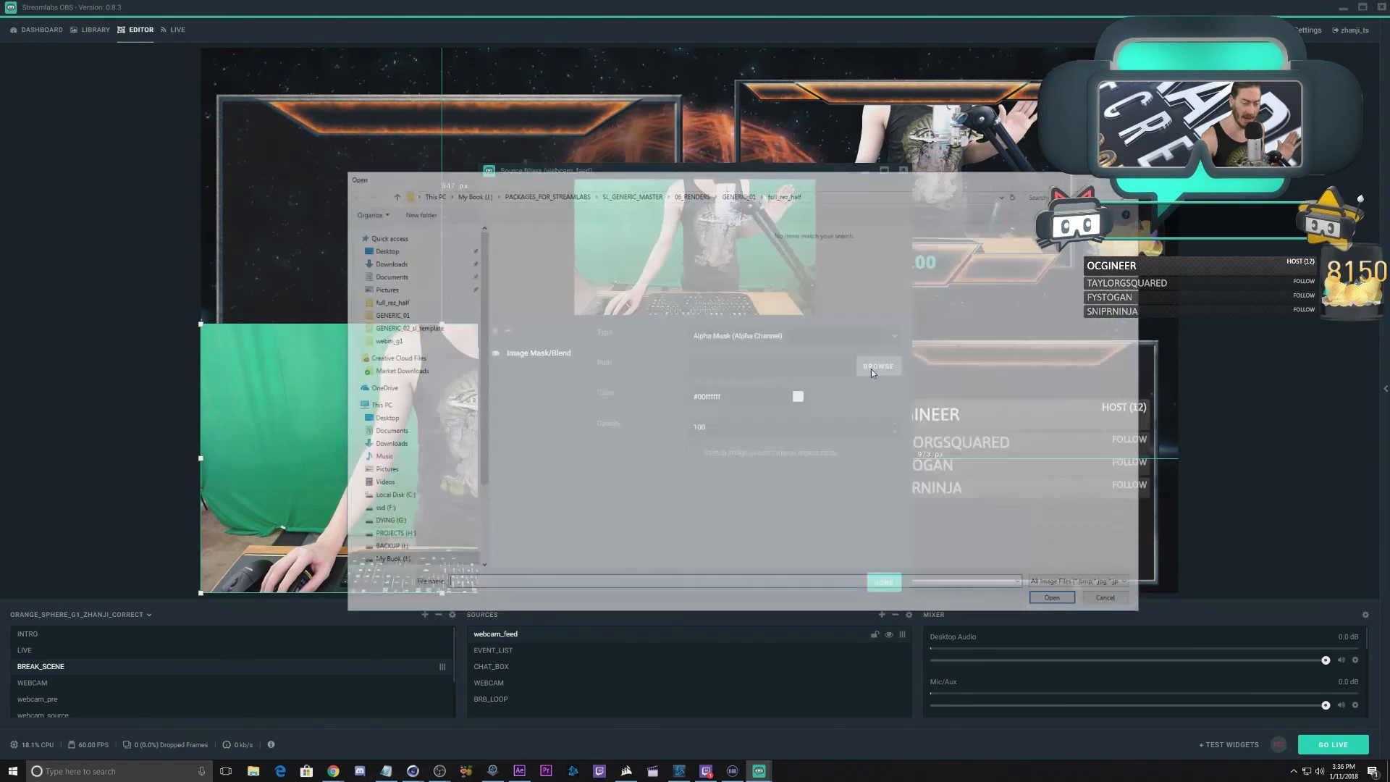
left_click(630, 194)
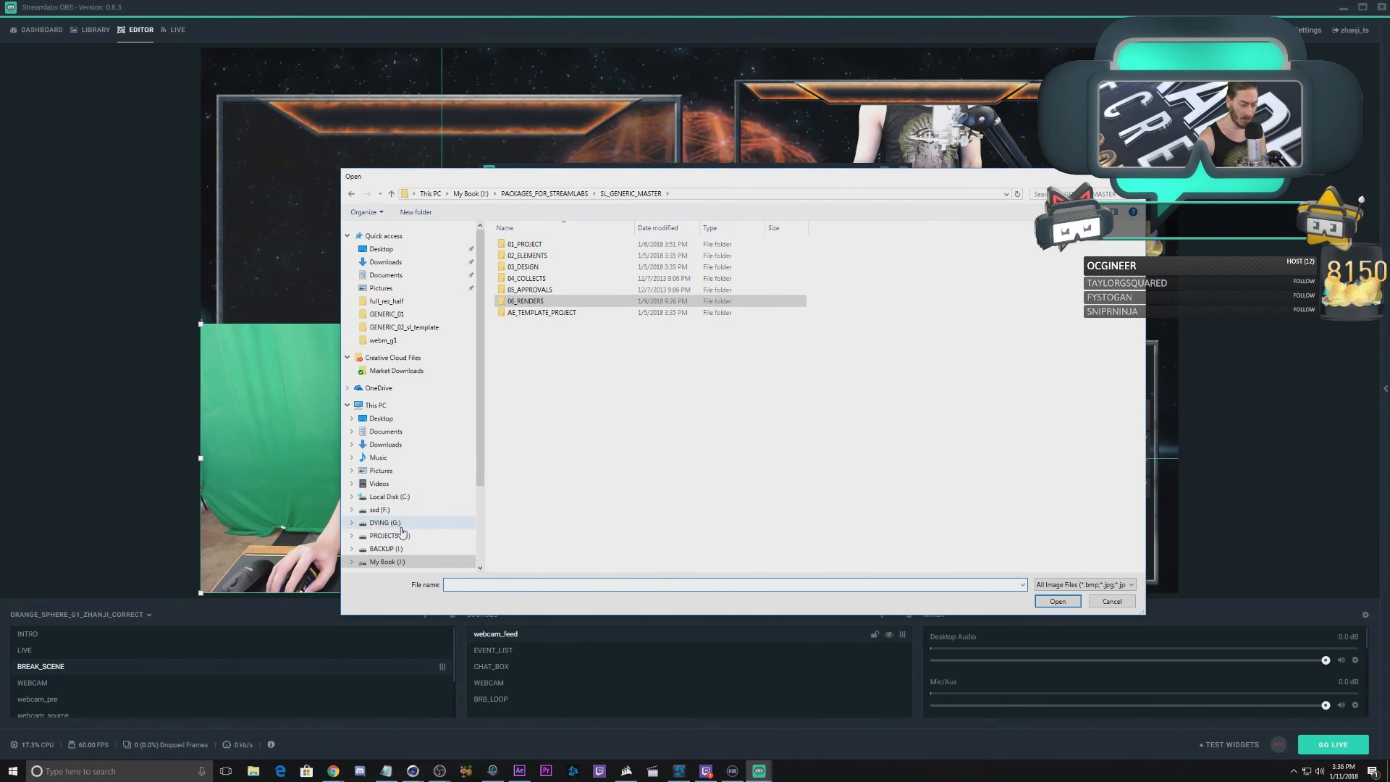
left_click(400, 554)
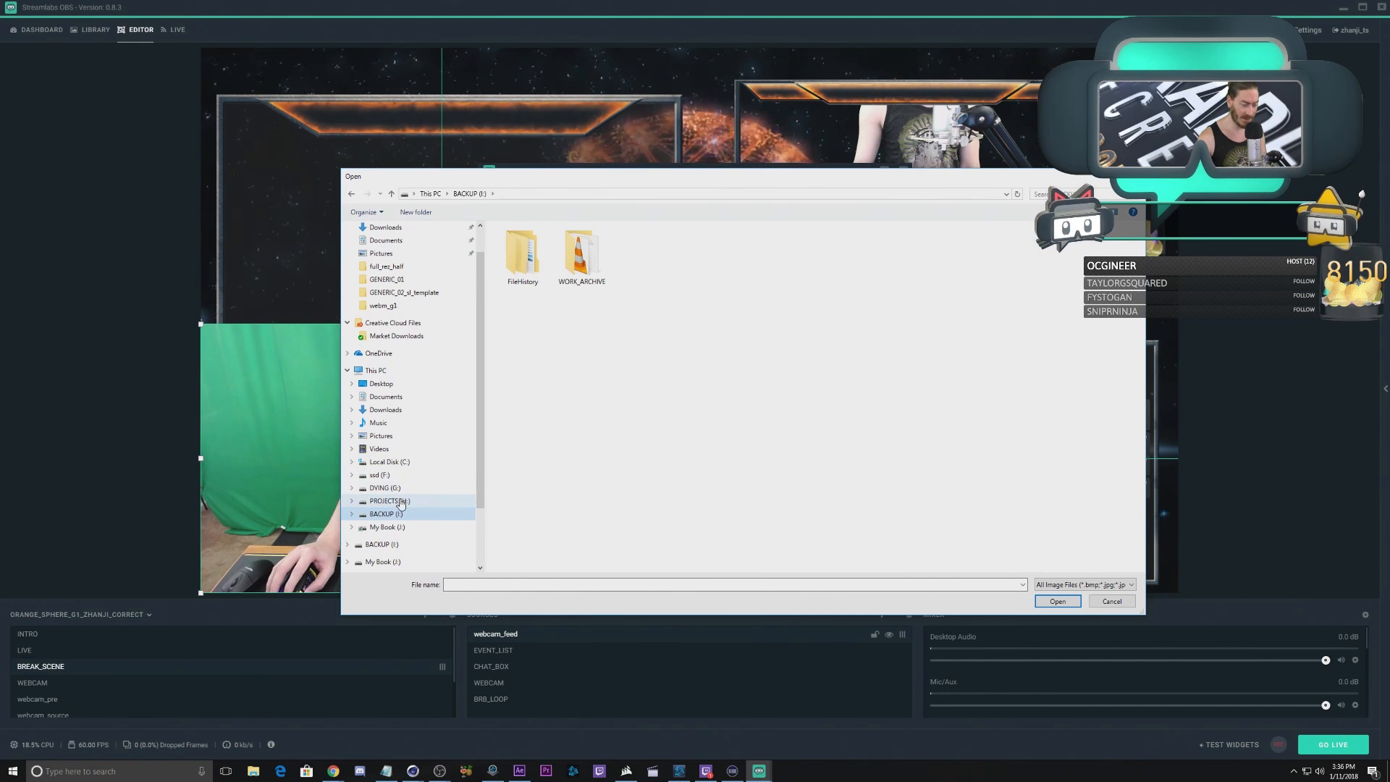
left_click(400, 501)
double_click(514, 244)
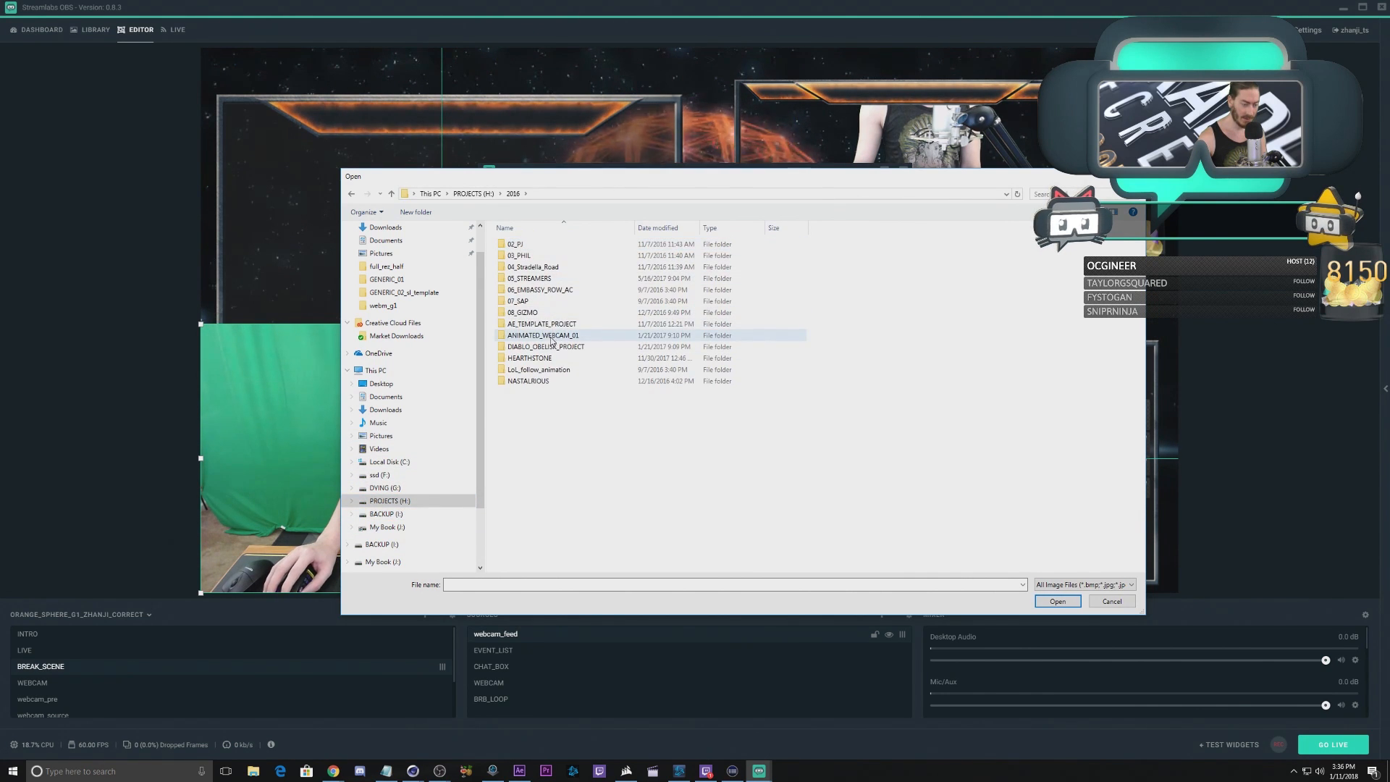
double_click(530, 358)
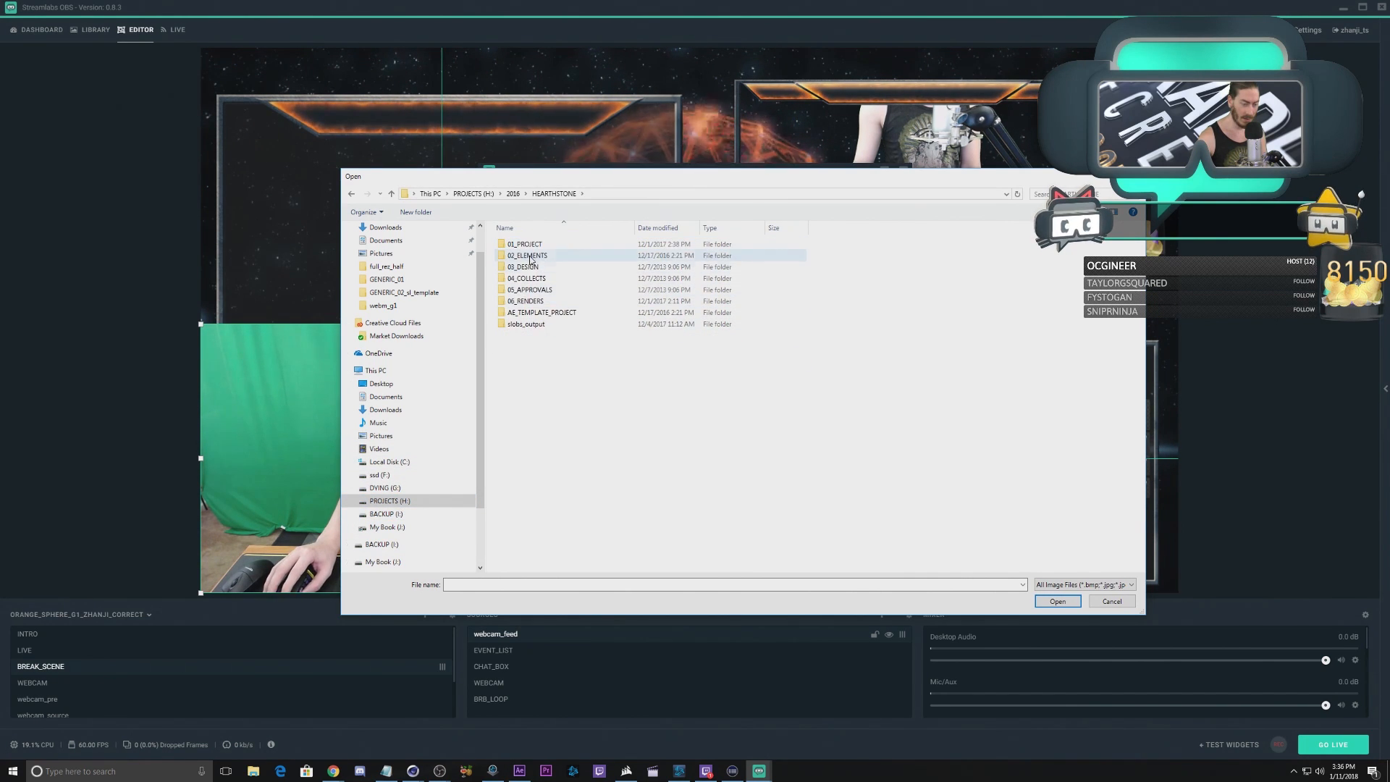
double_click(526, 301)
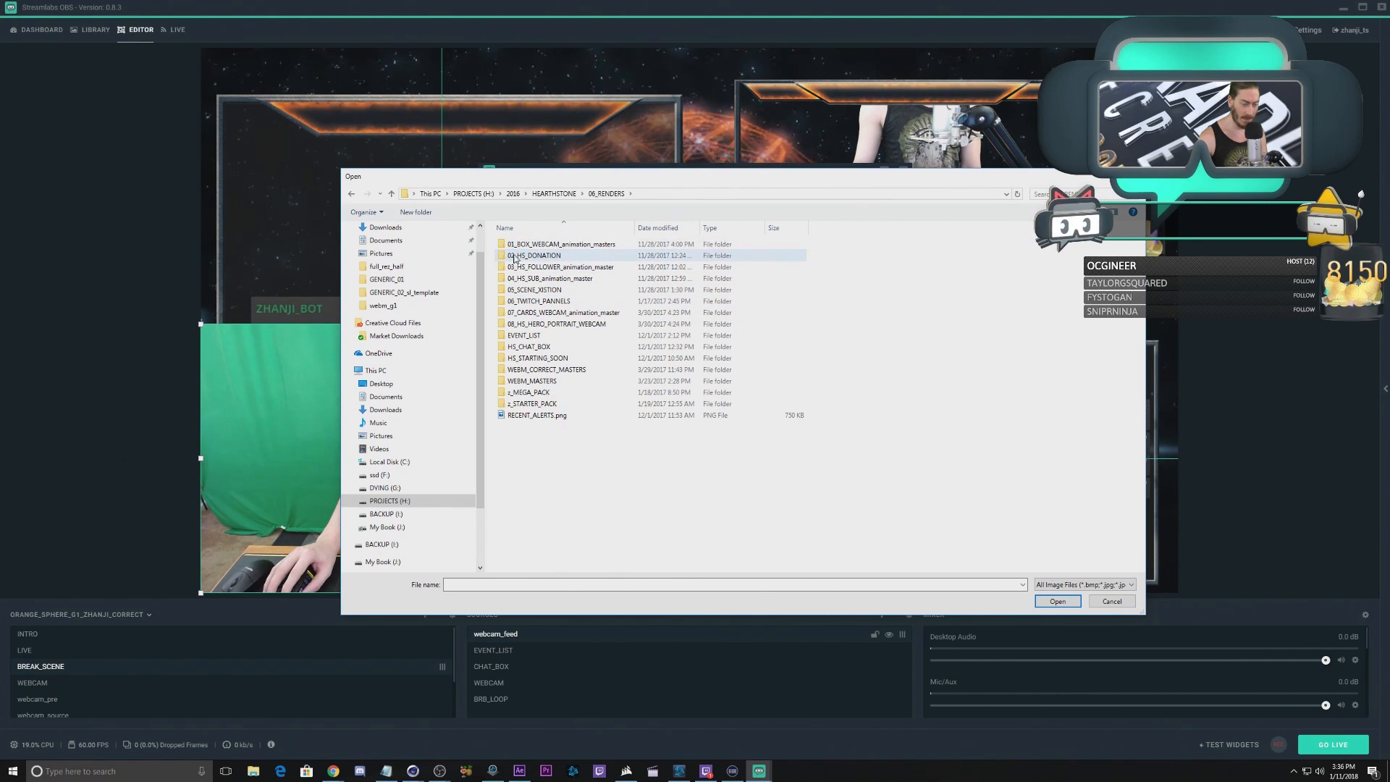
double_click(536, 244)
double_click(680, 262)
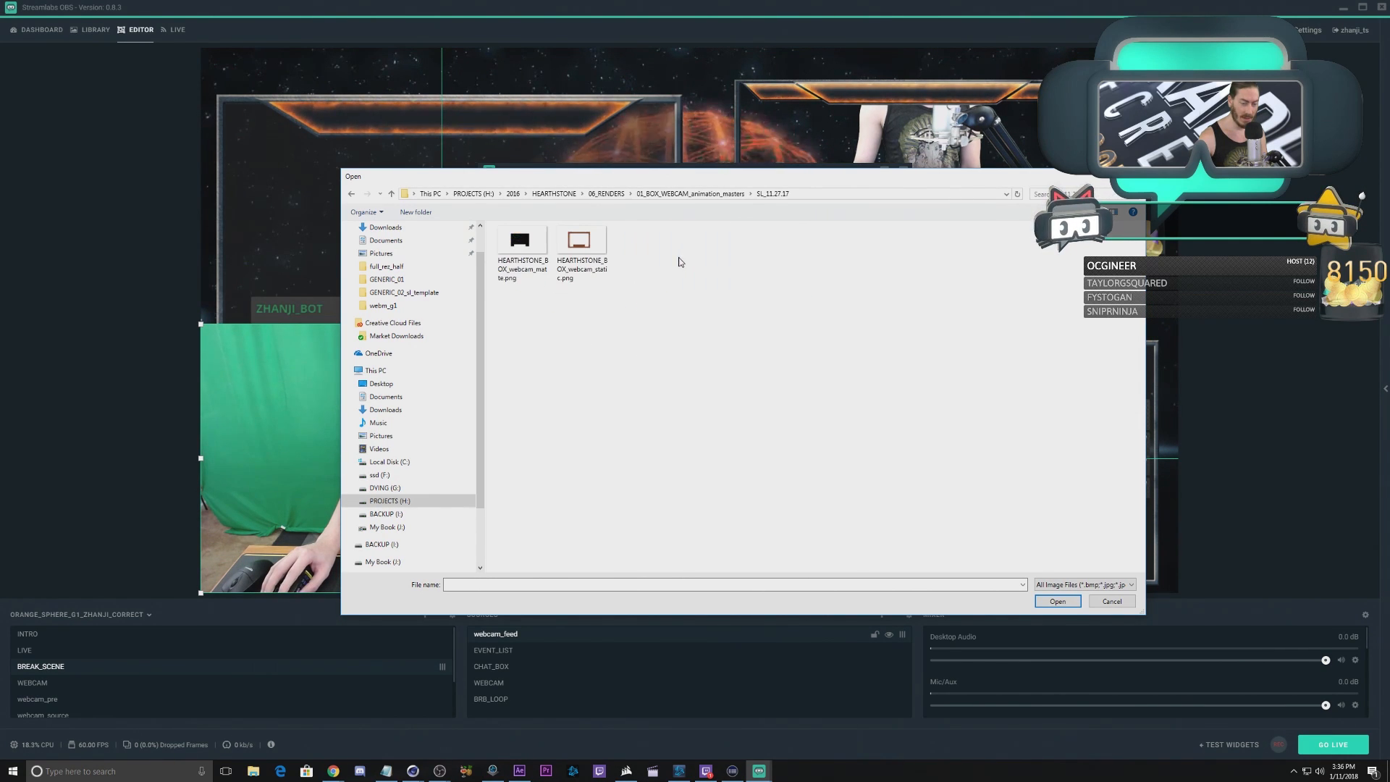
double_click(520, 245)
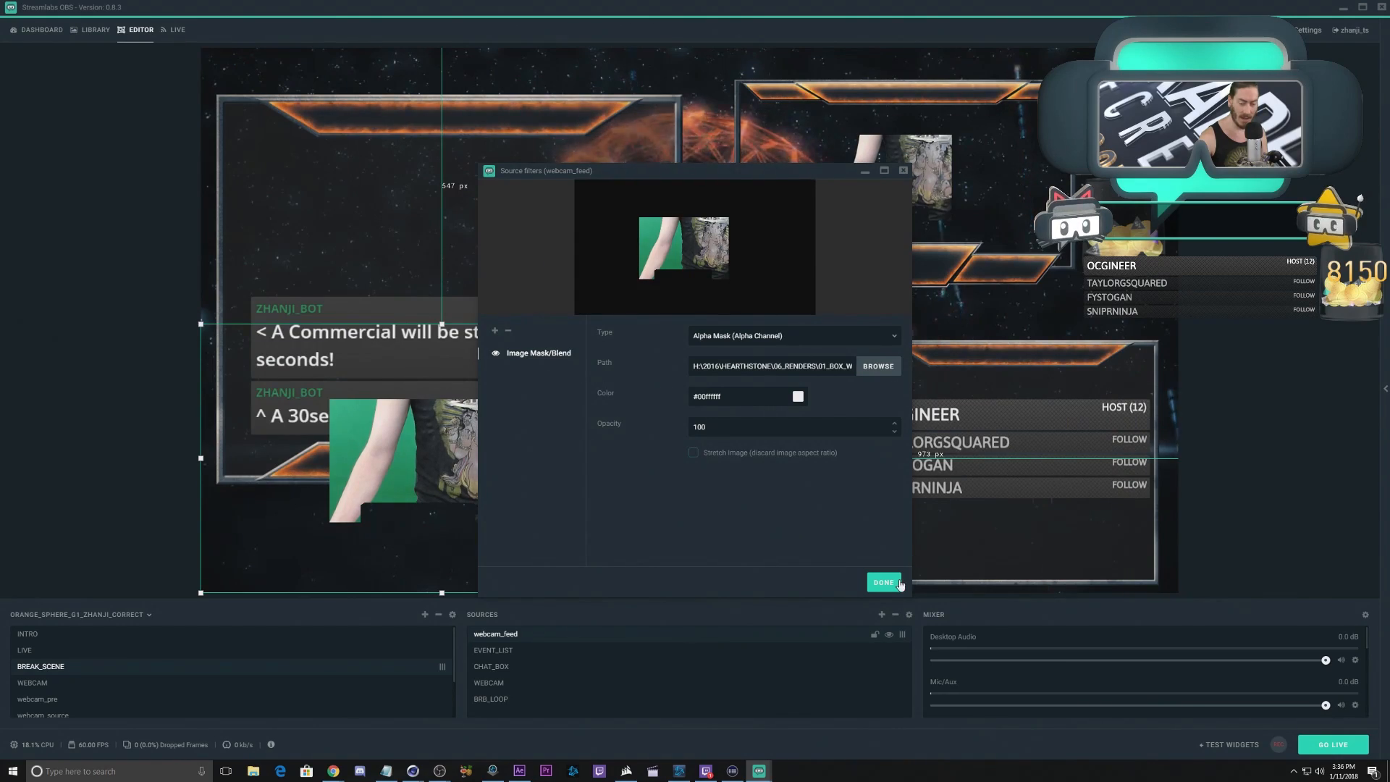
left_click(897, 583)
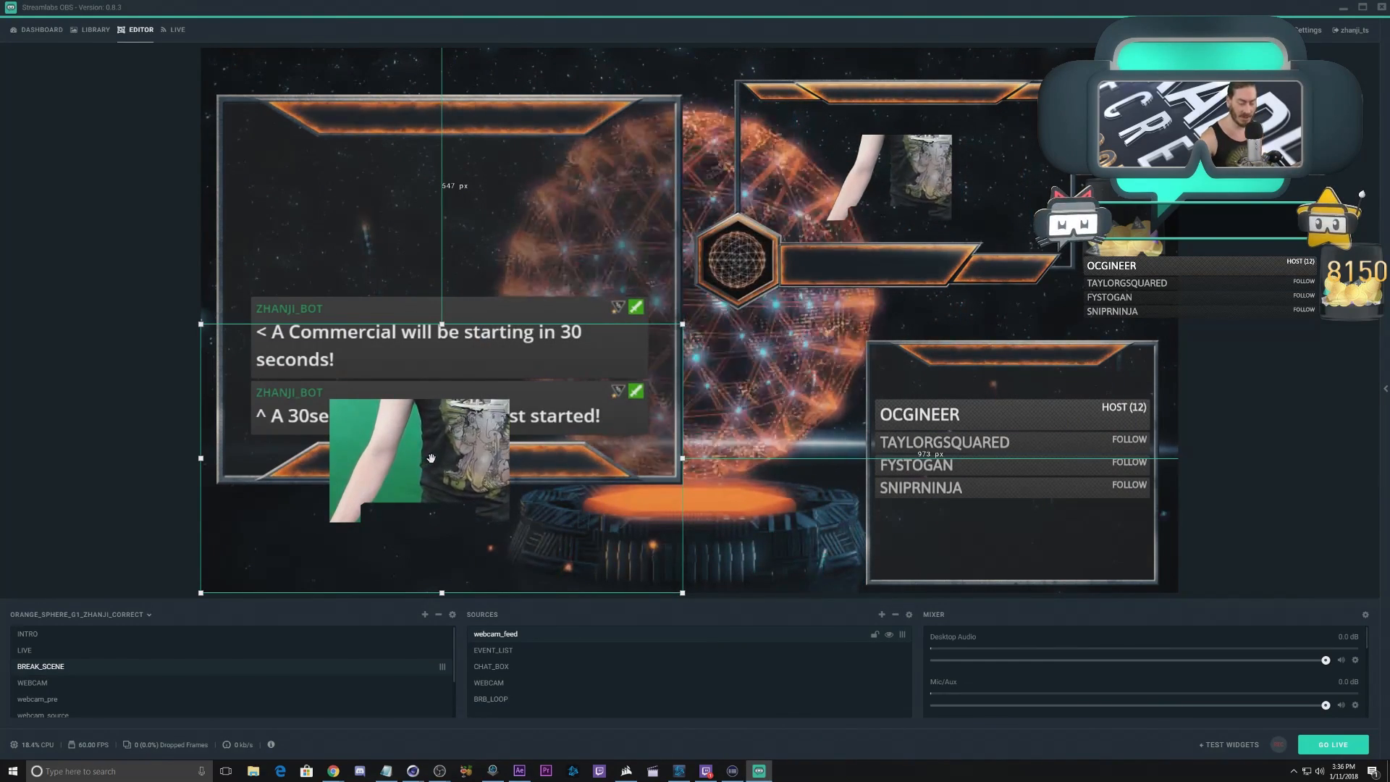
Step: Move webcam_feed slightly up and to the right in BREAK_SCENE, and disable its Image Mask/Blend filter
left_click_drag(431, 458, 488, 417)
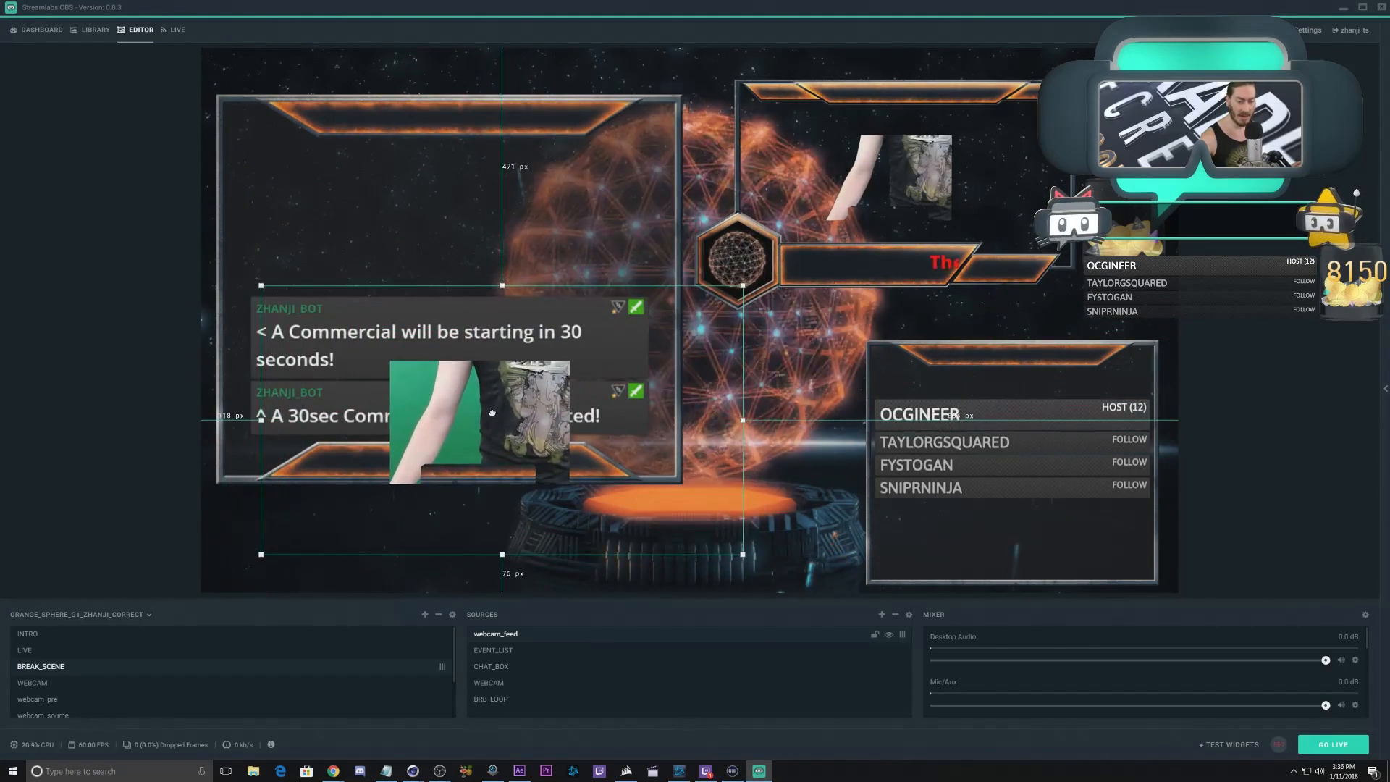
right_click(512, 639)
mouse_move(557, 547)
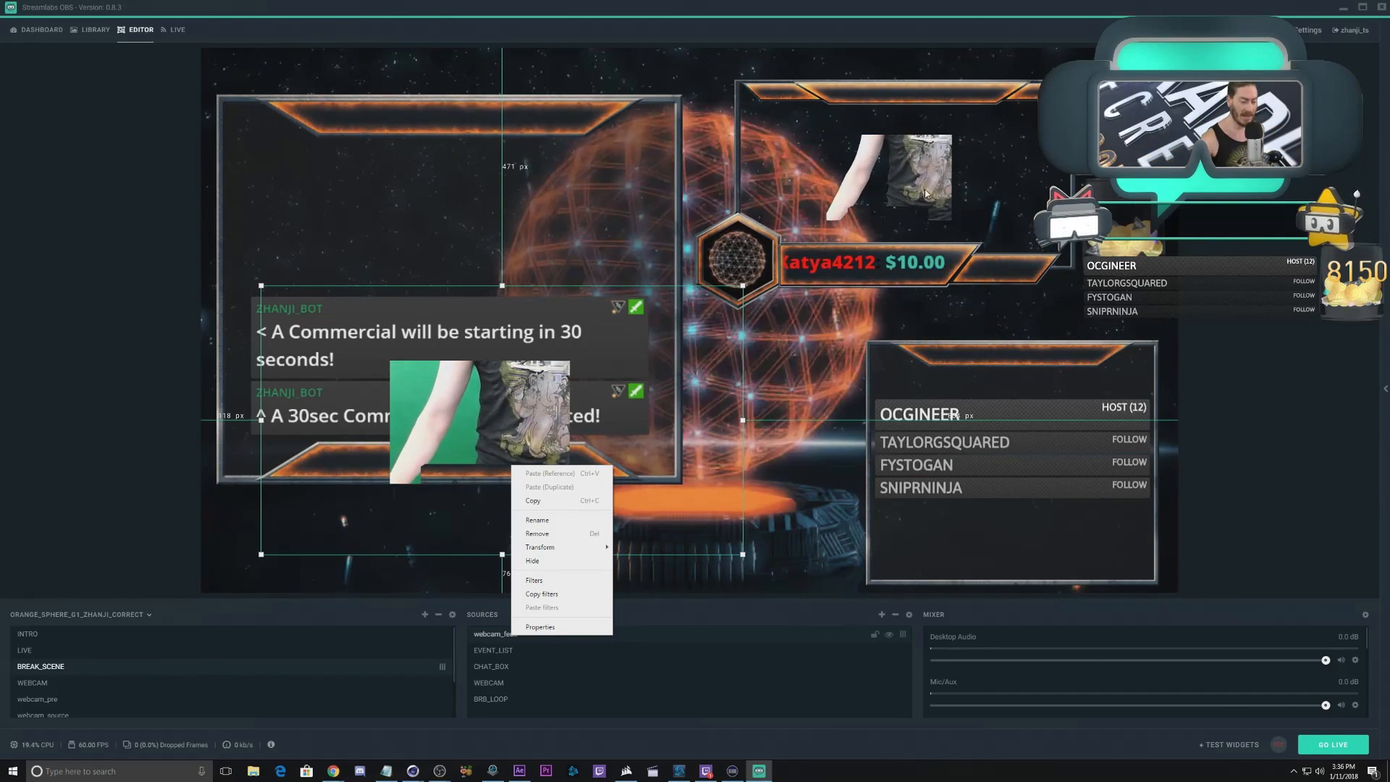
left_click(534, 580)
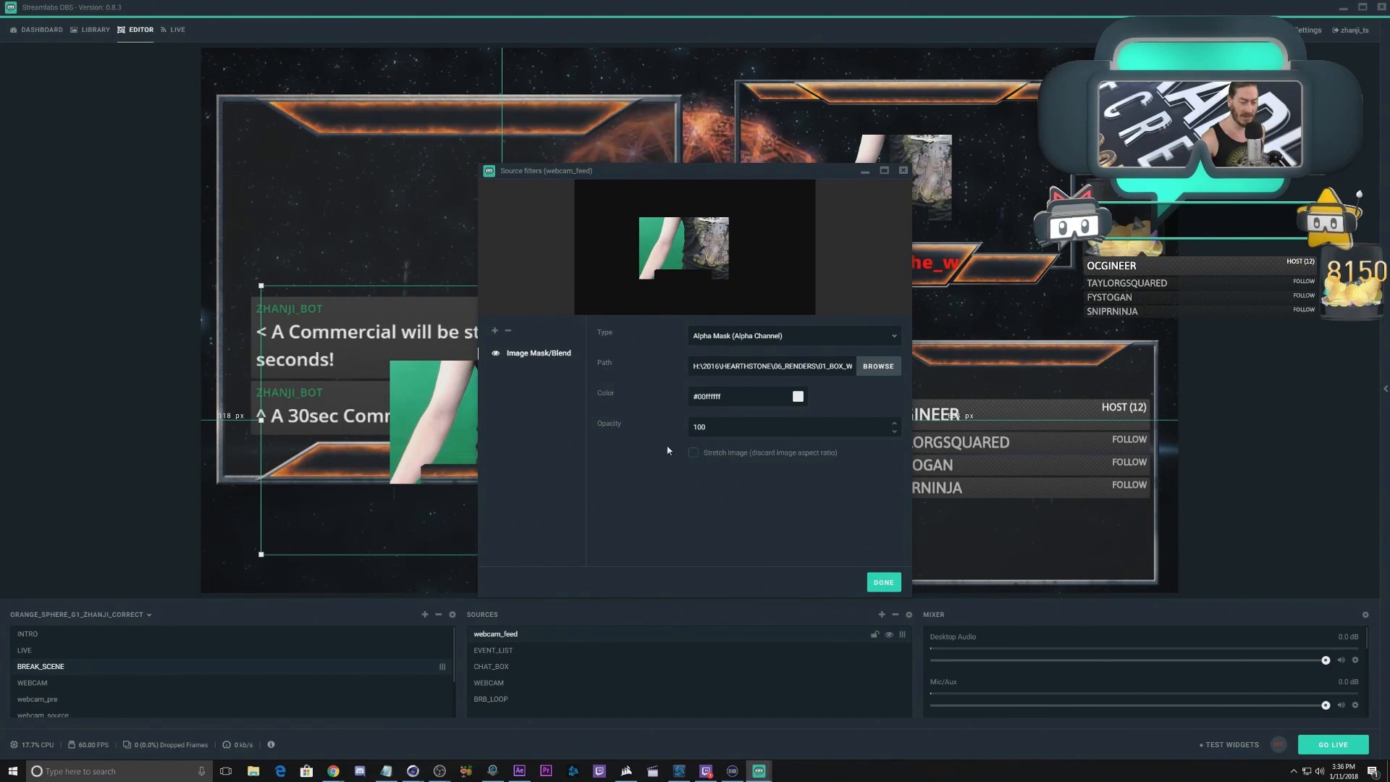
left_click(496, 355)
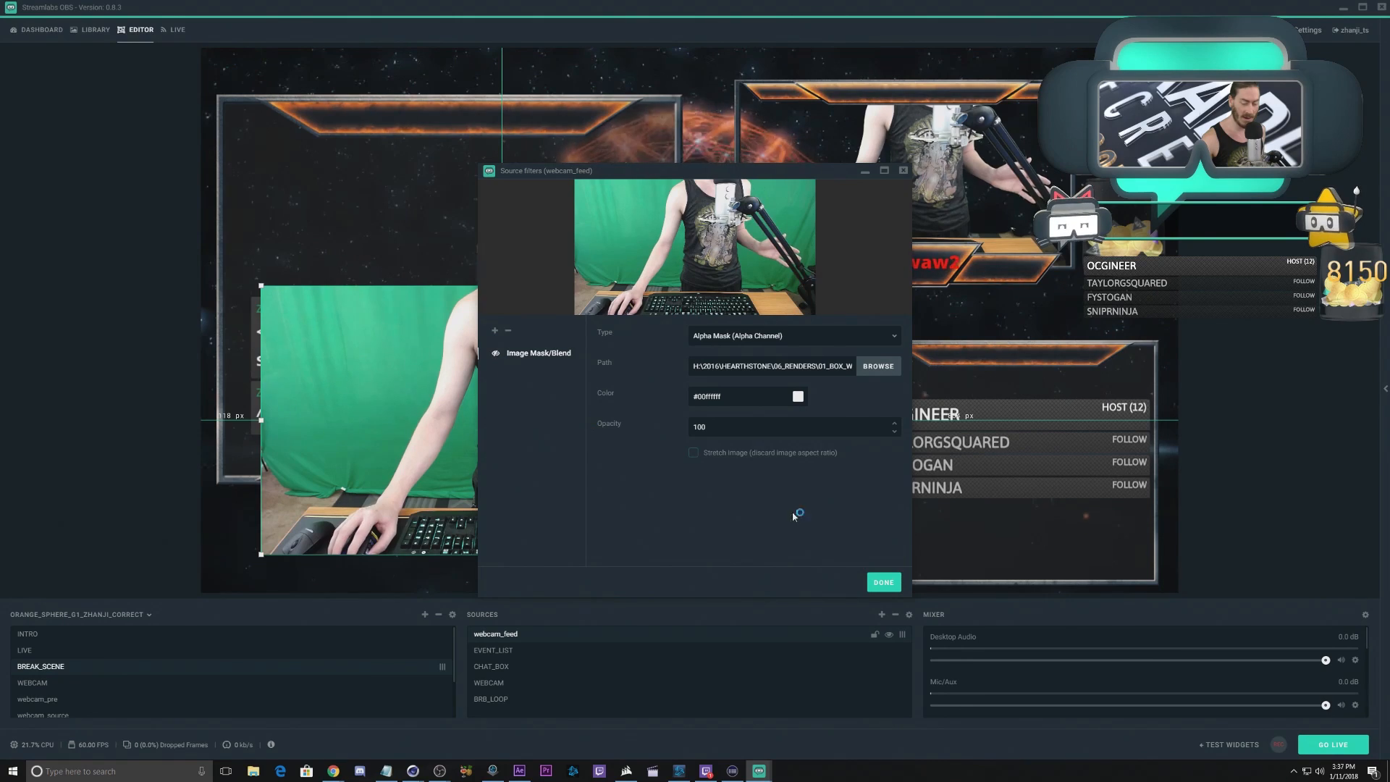
left_click(883, 582)
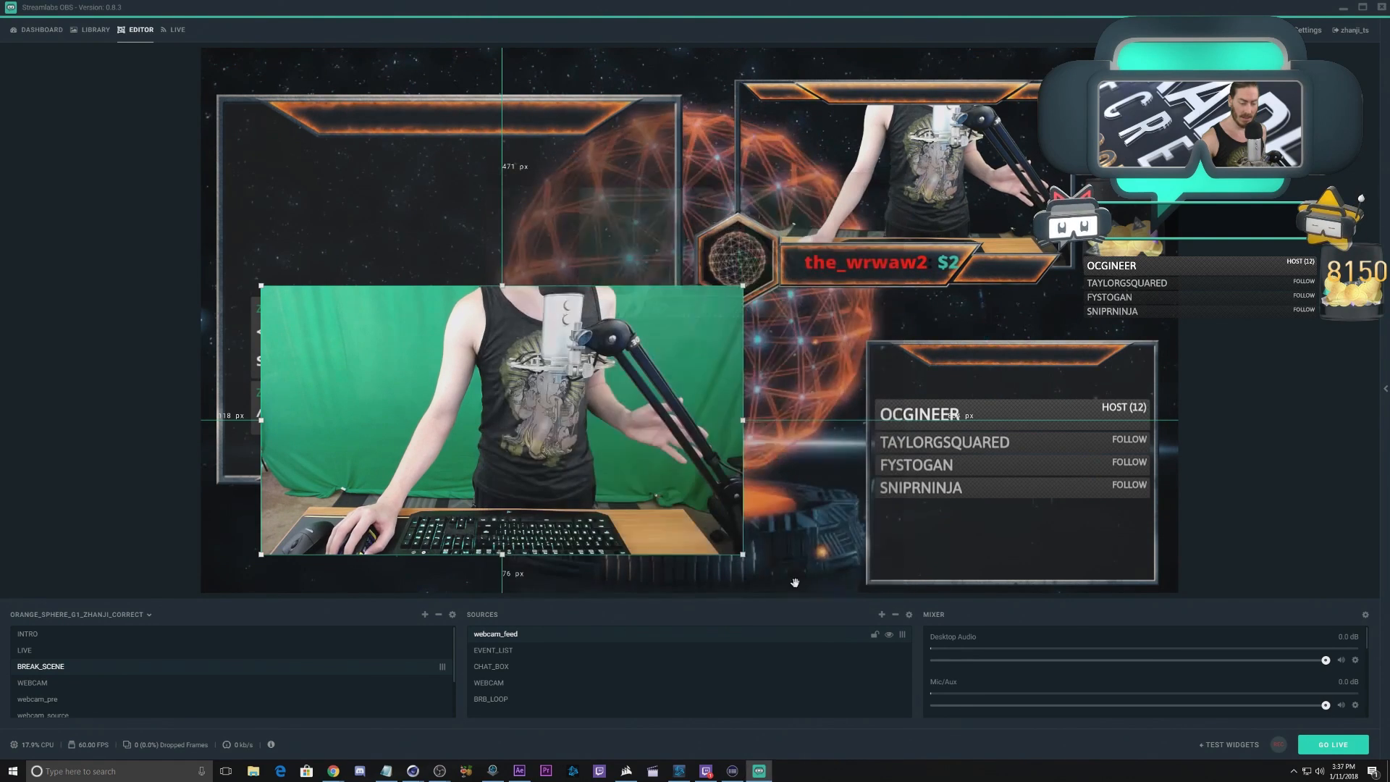
Step: Remove the webcam_feed source from BREAK_SCENE
right_click(536, 634)
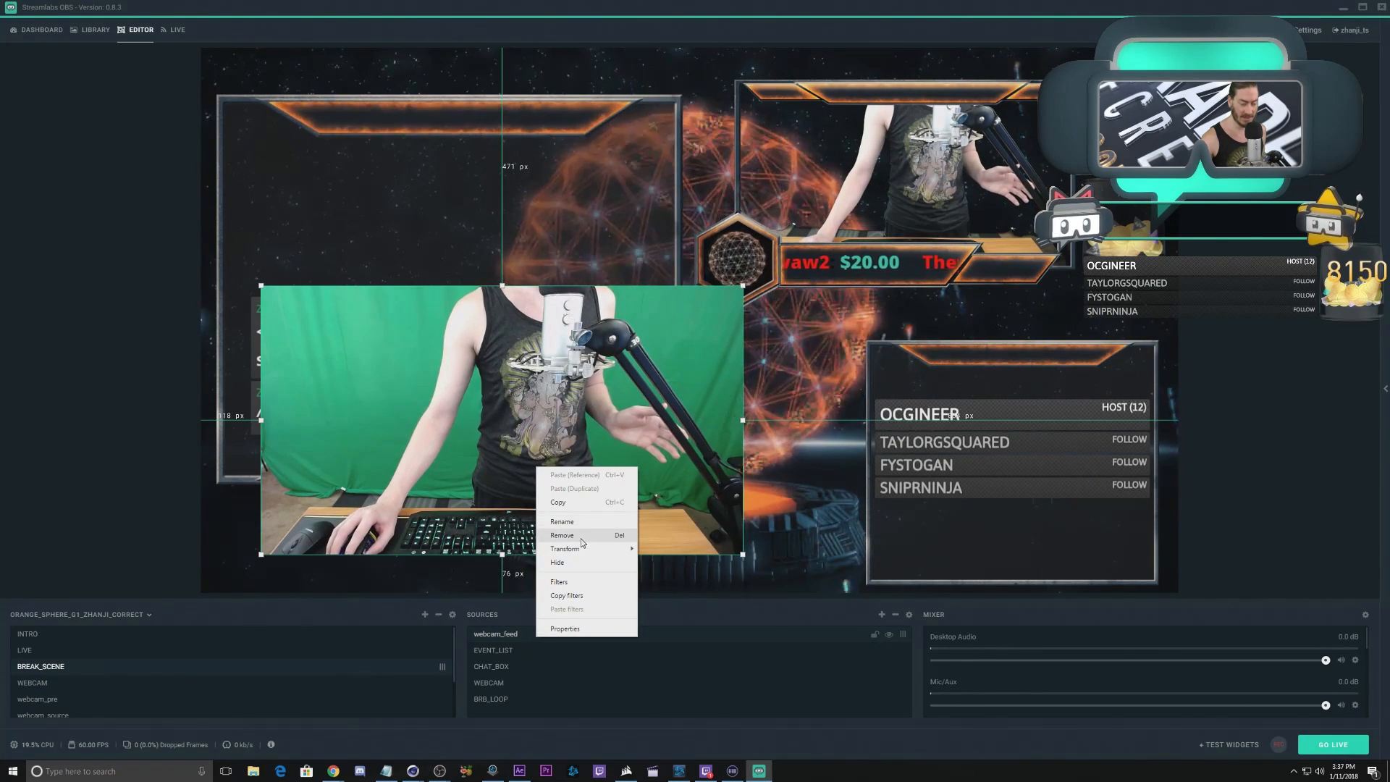
left_click(624, 663)
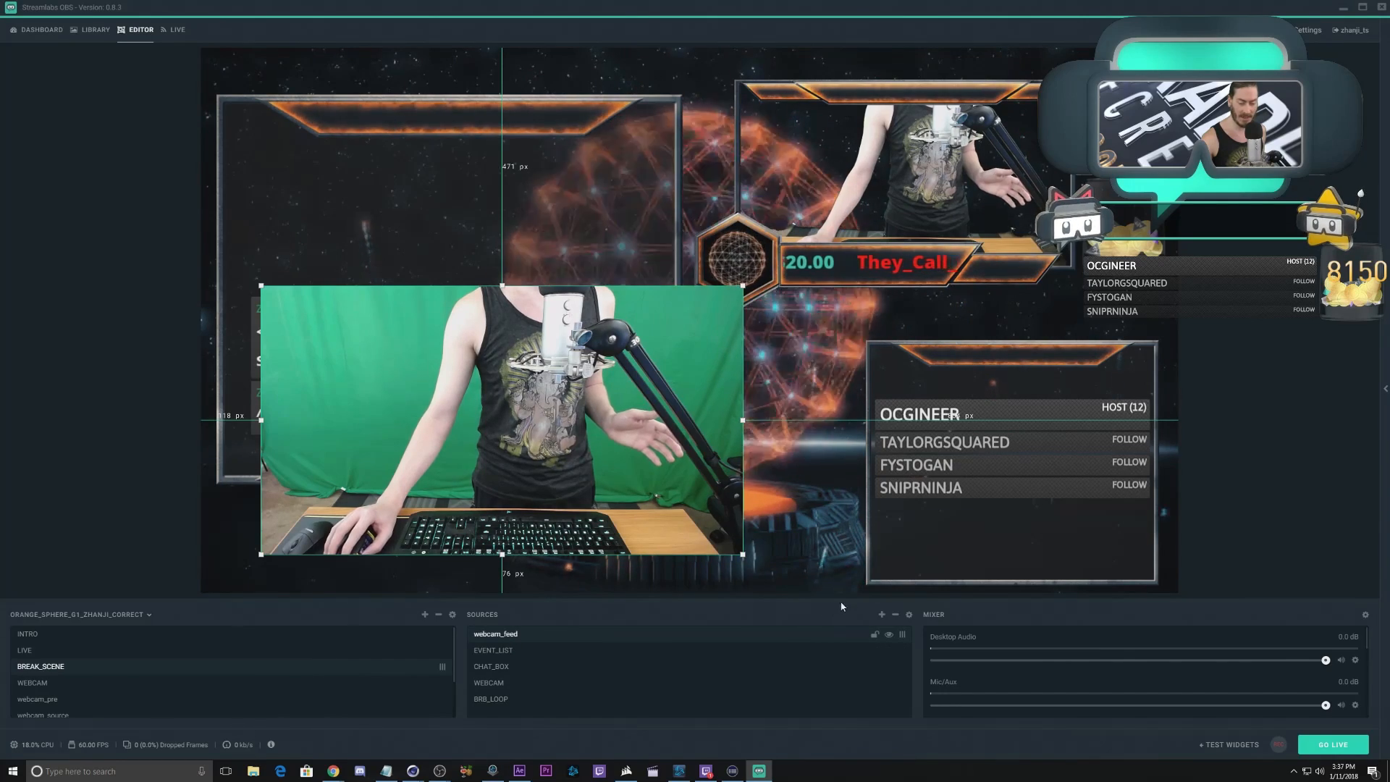
key("Delete")
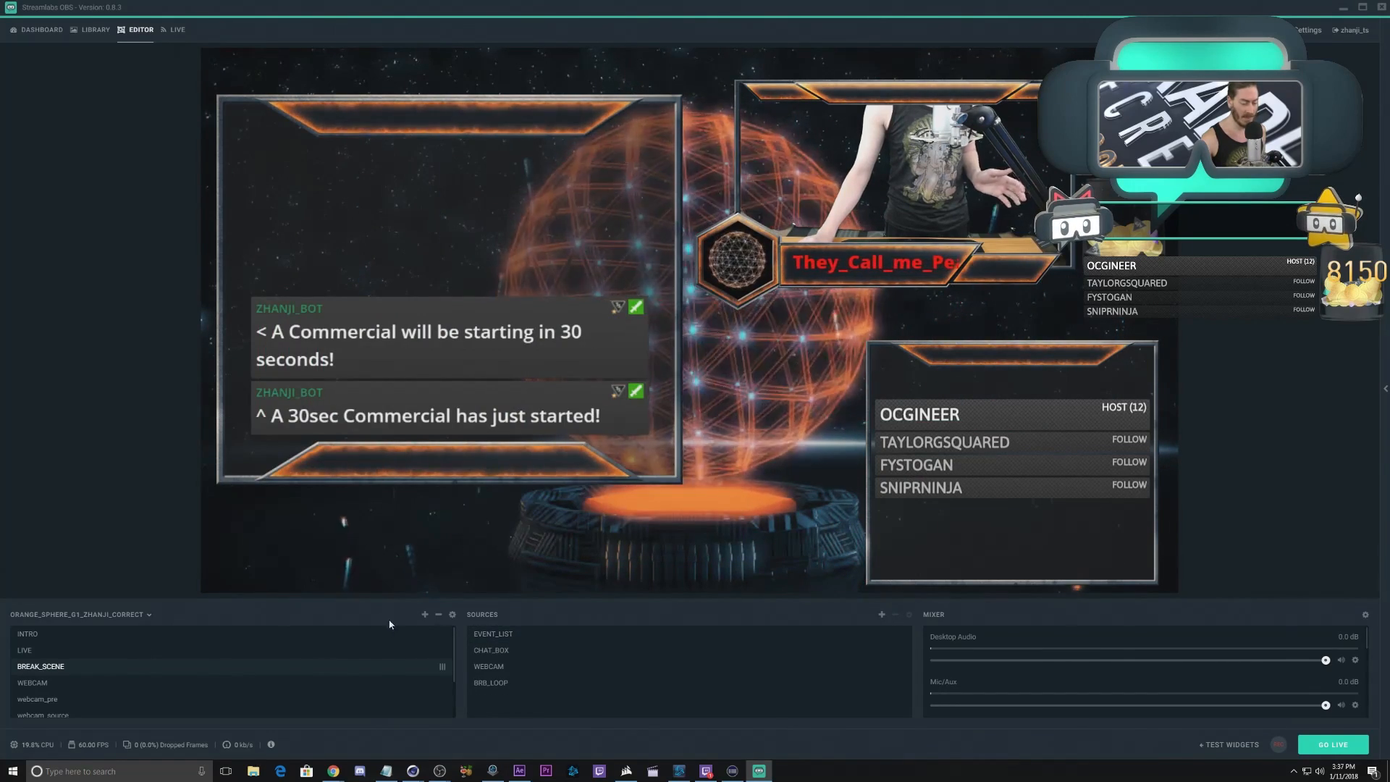
Step: Create a scene named WEBCAM_PRE_2 and add the existing webcam_source scene to it as a source
left_click(424, 614)
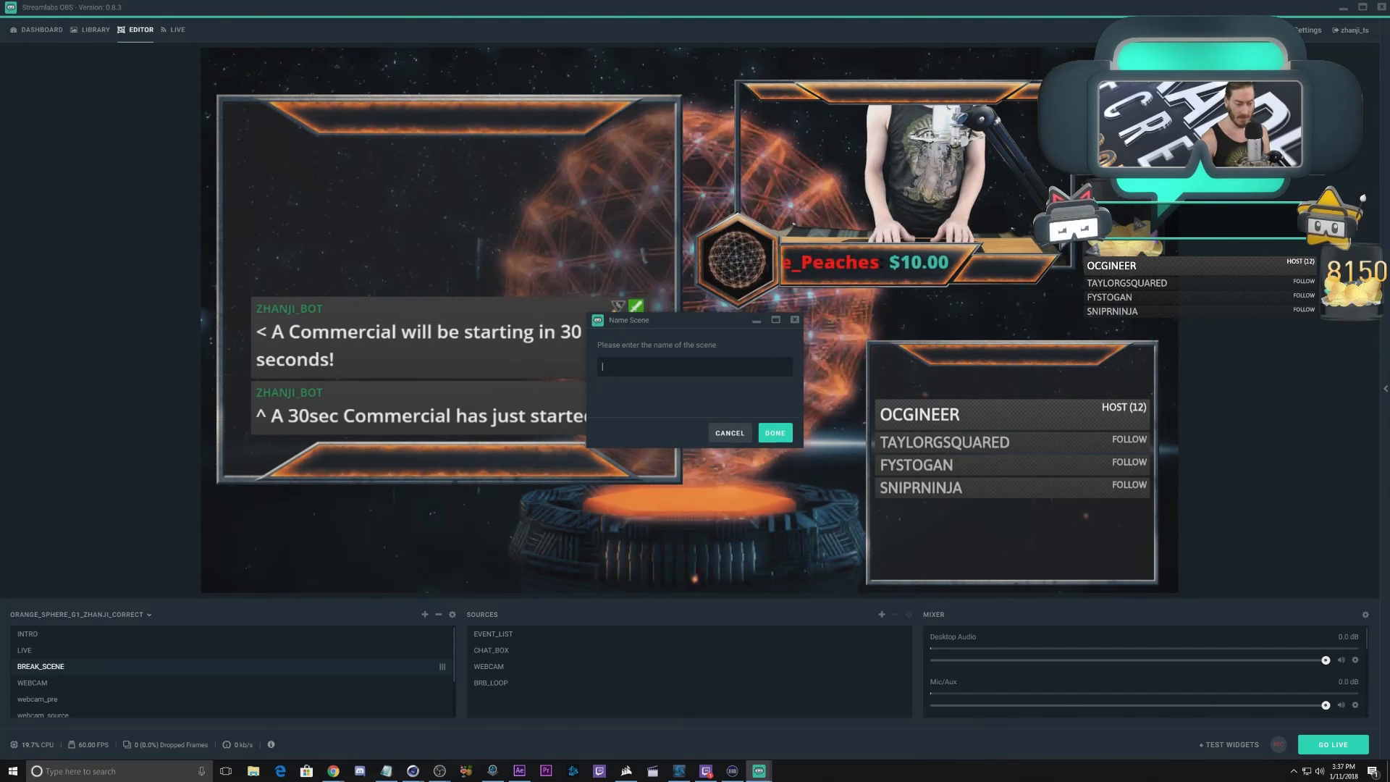
type("WEBCAM")
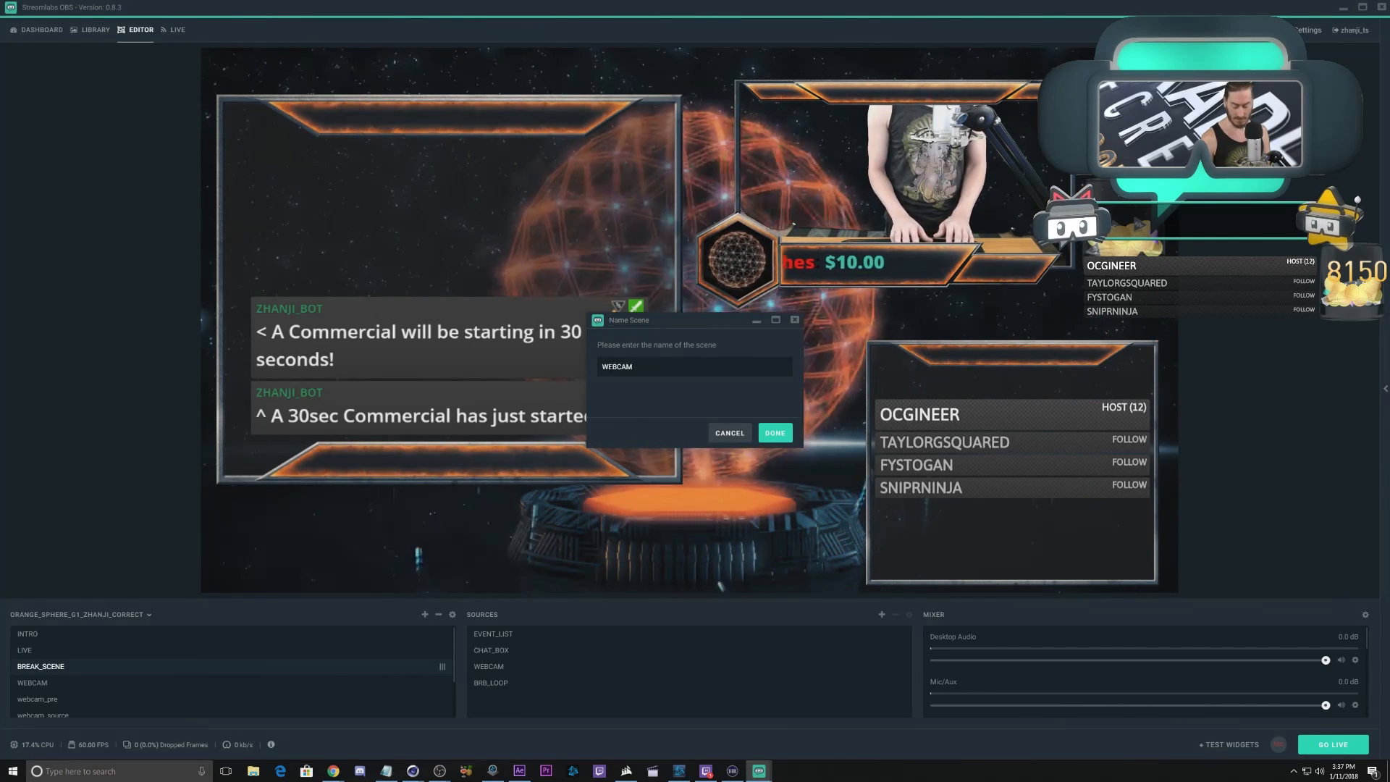
type("_PRE_")
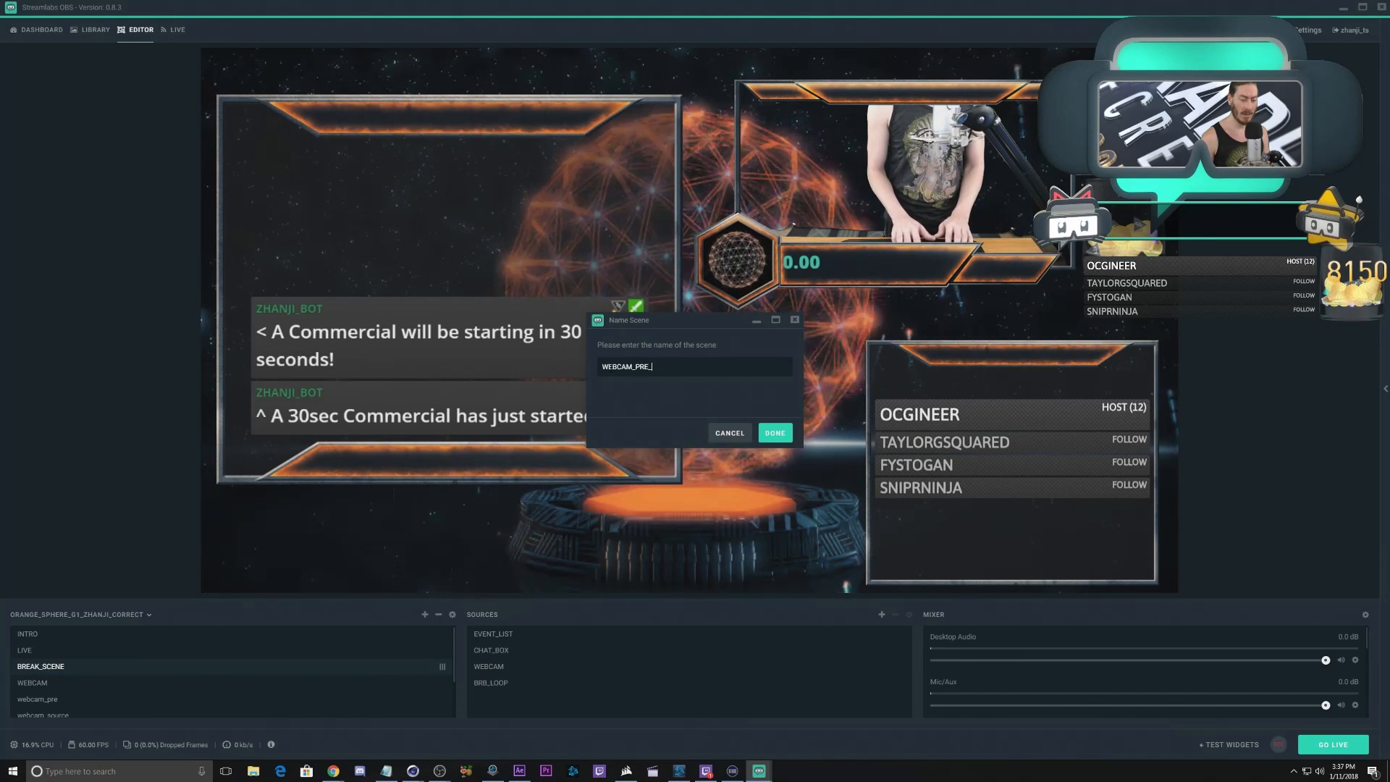
type("2")
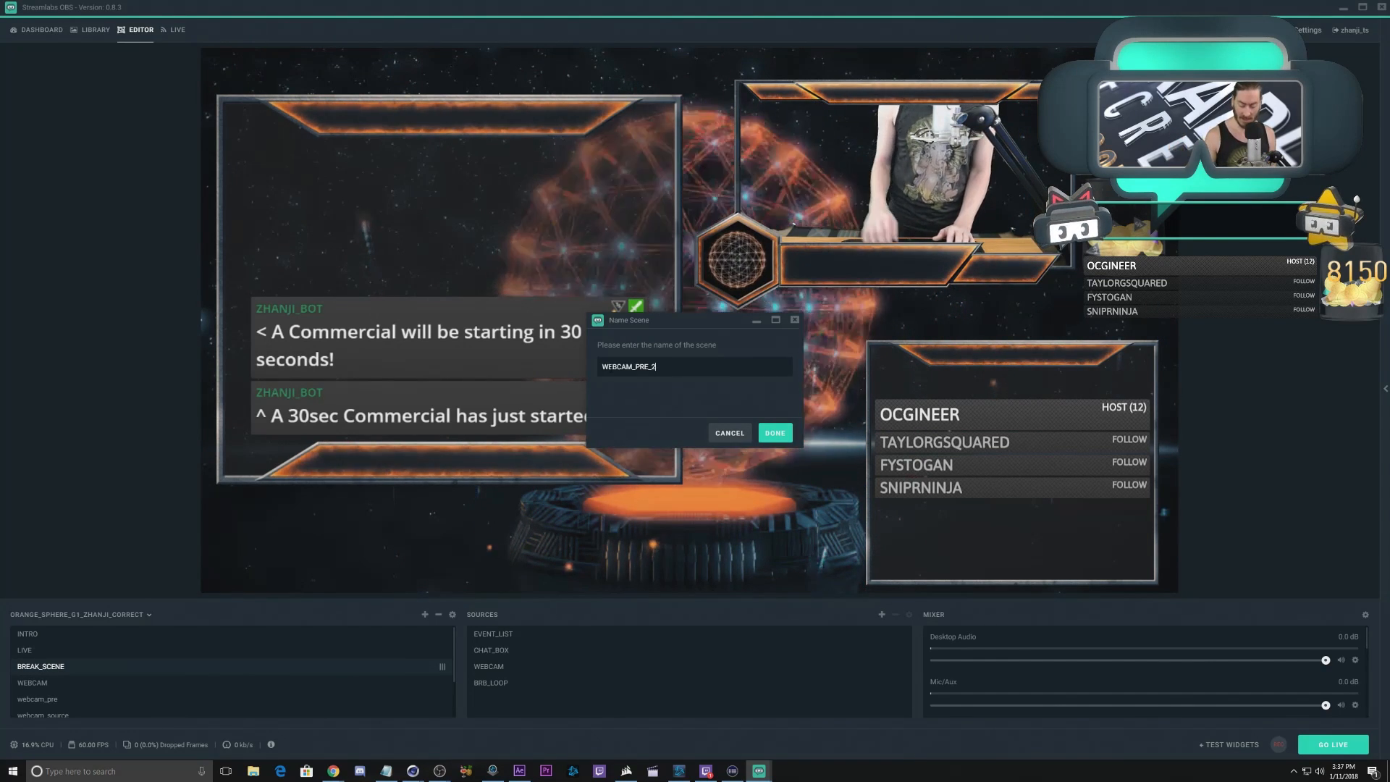
key("Return")
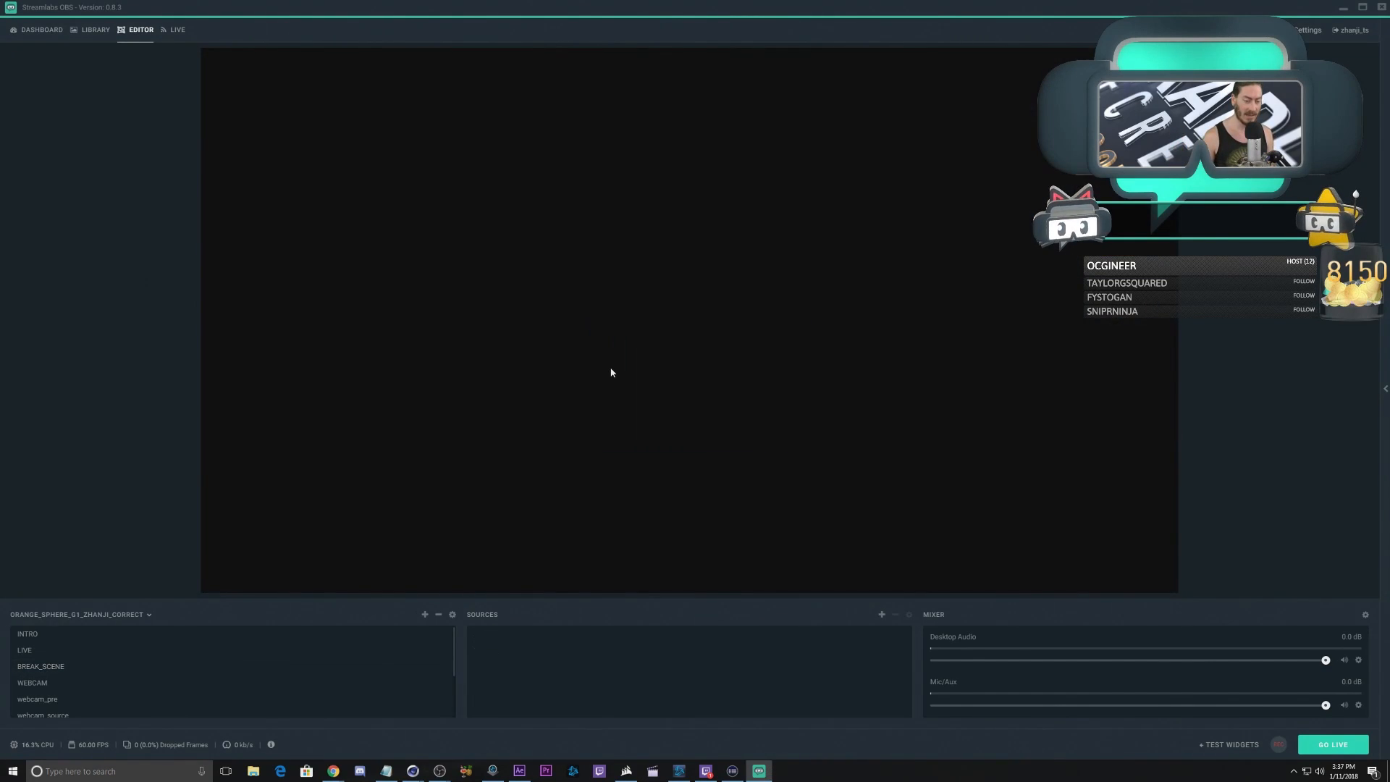
left_click(881, 614)
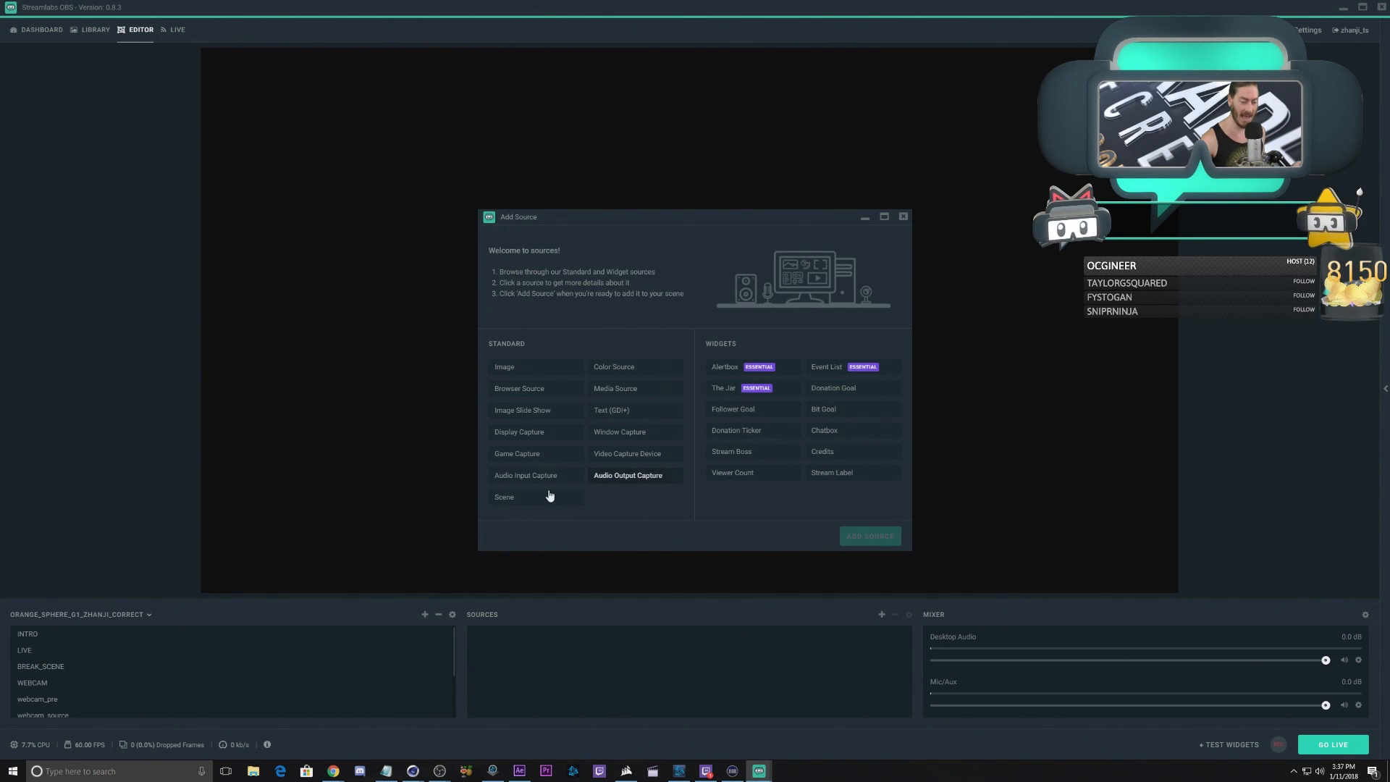
left_click(869, 537)
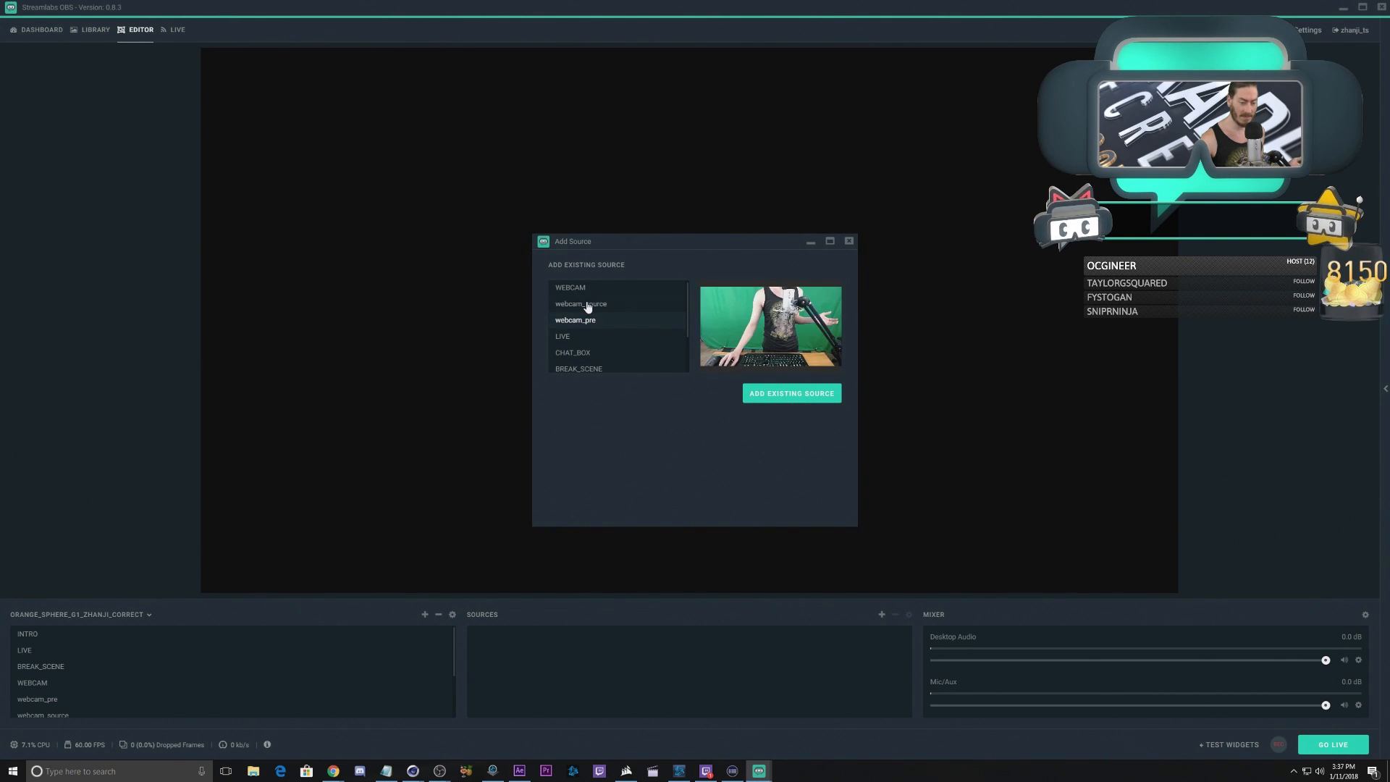
left_click(765, 395)
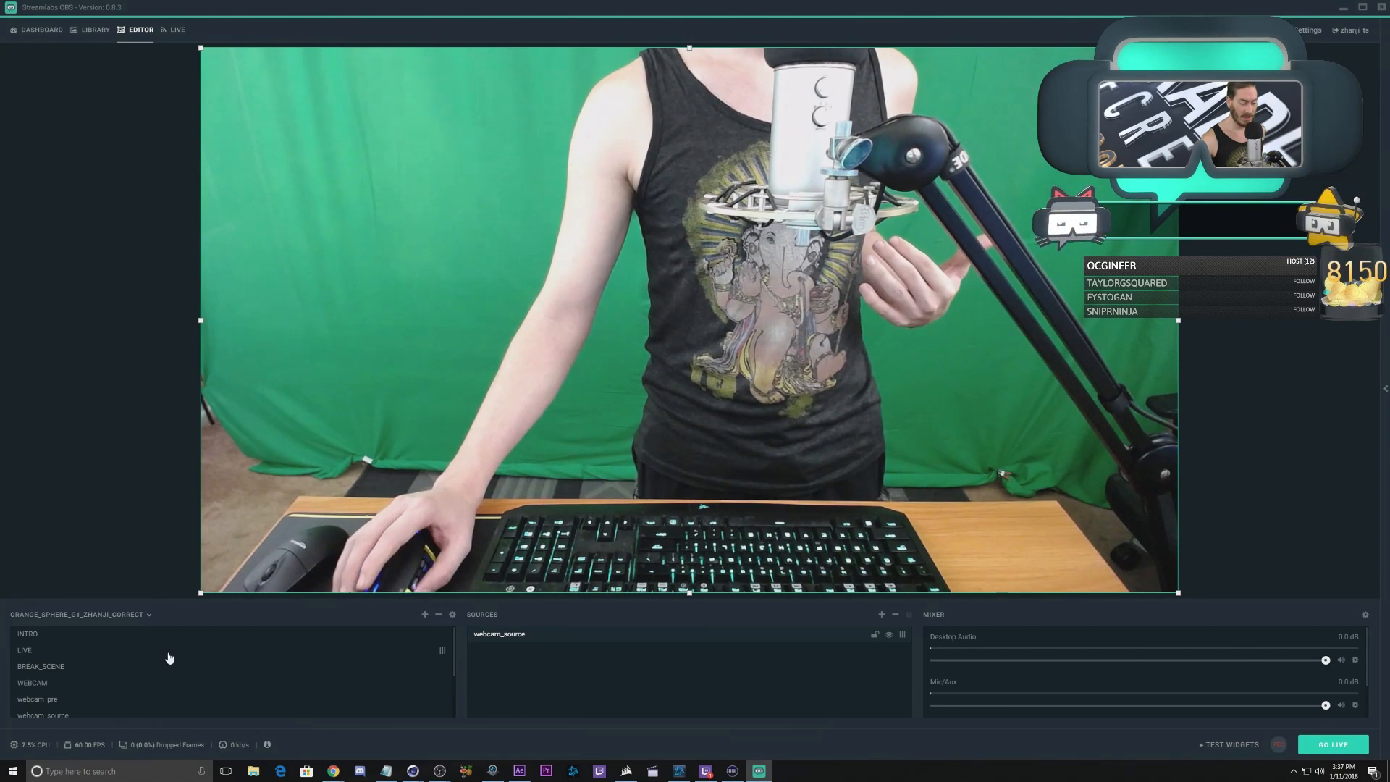
Step: Create a scene named WEBCAM_2 and add the existing WEBCAM_PRE_2 scene to it as a source
left_click(425, 613)
left_click_drag(644, 369, 589, 374)
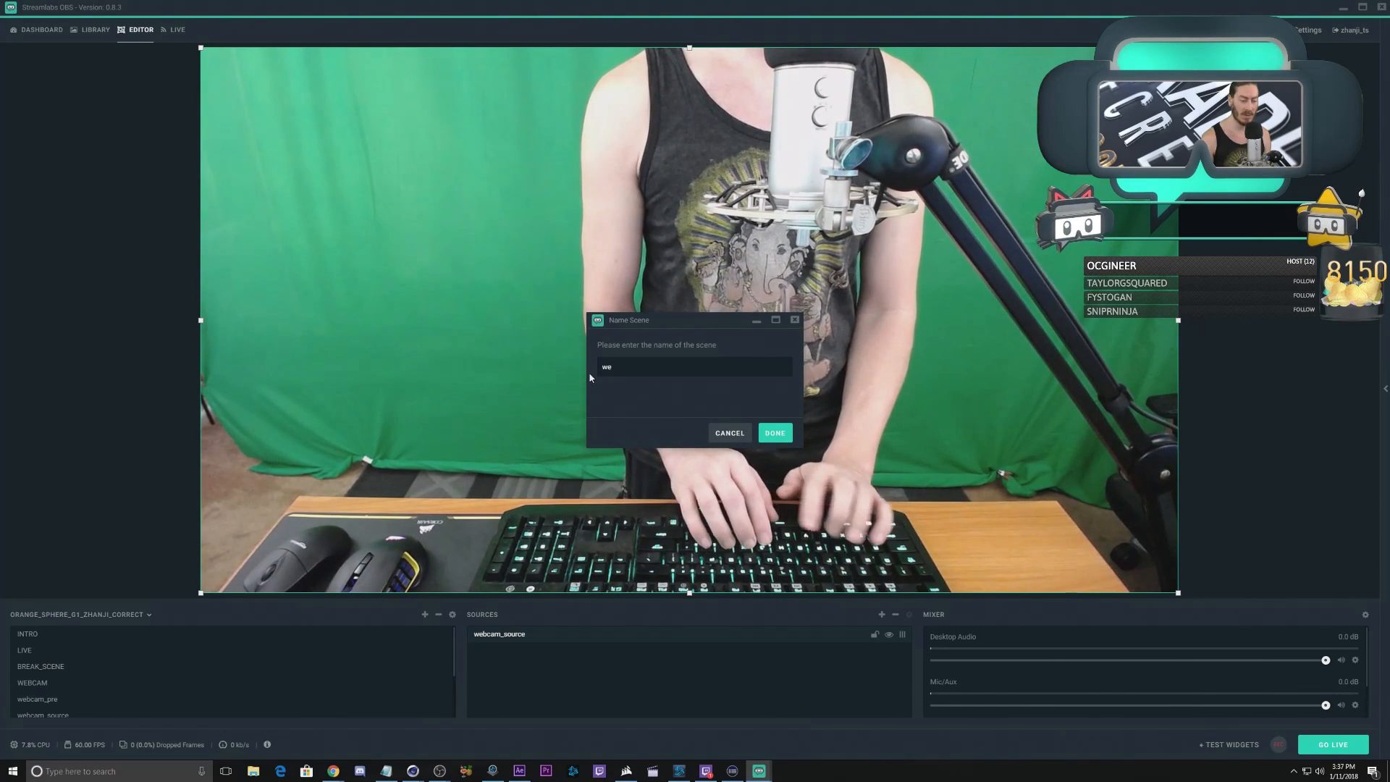
key("BackSpace")
type("WEBCAM_2")
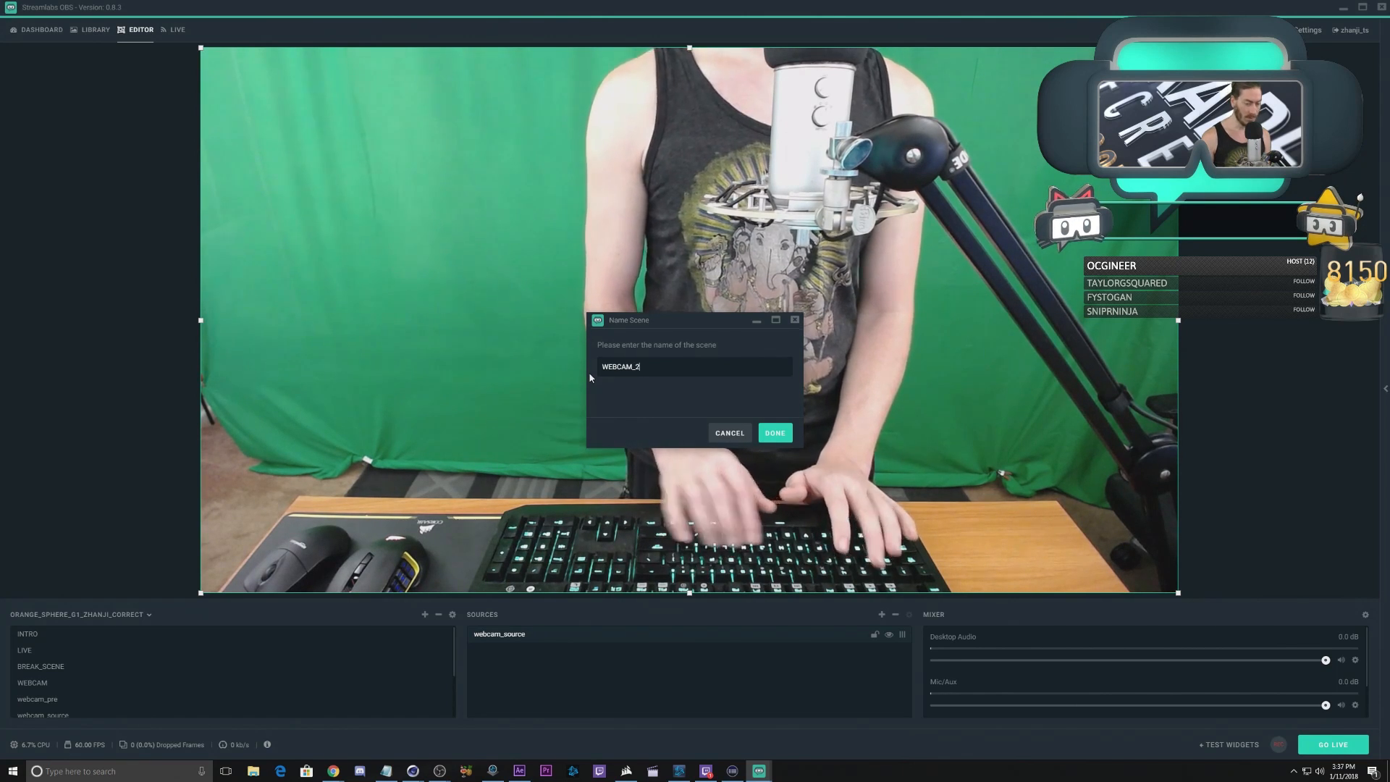
key("Return")
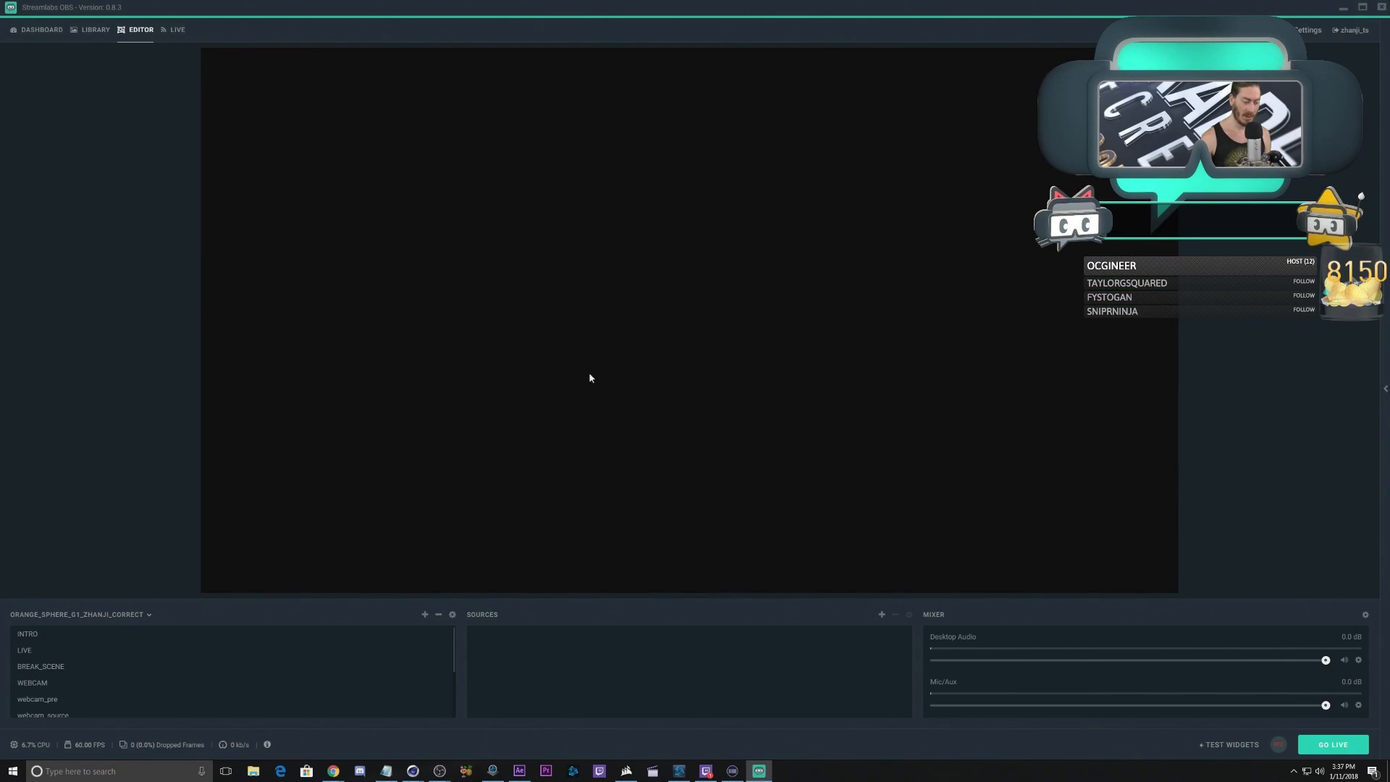
left_click(881, 614)
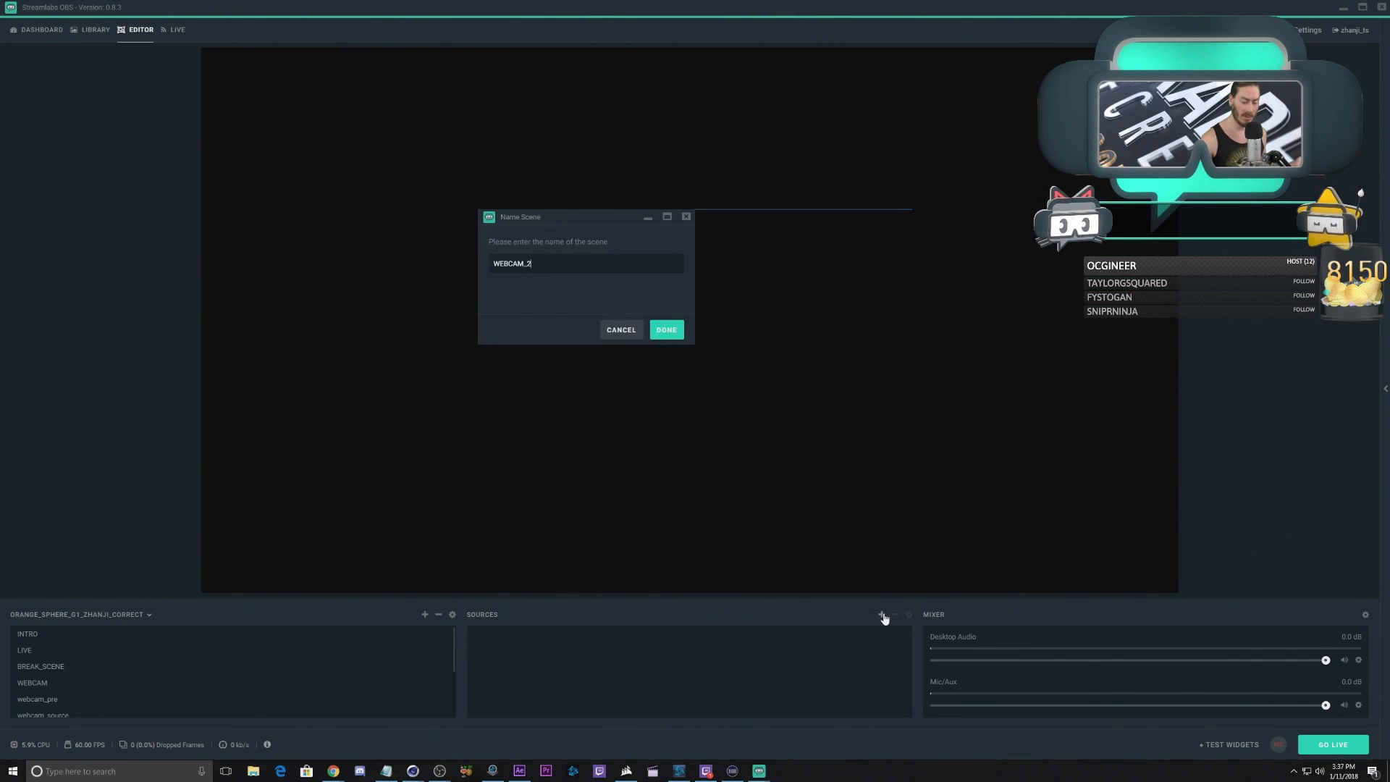
left_click(528, 497)
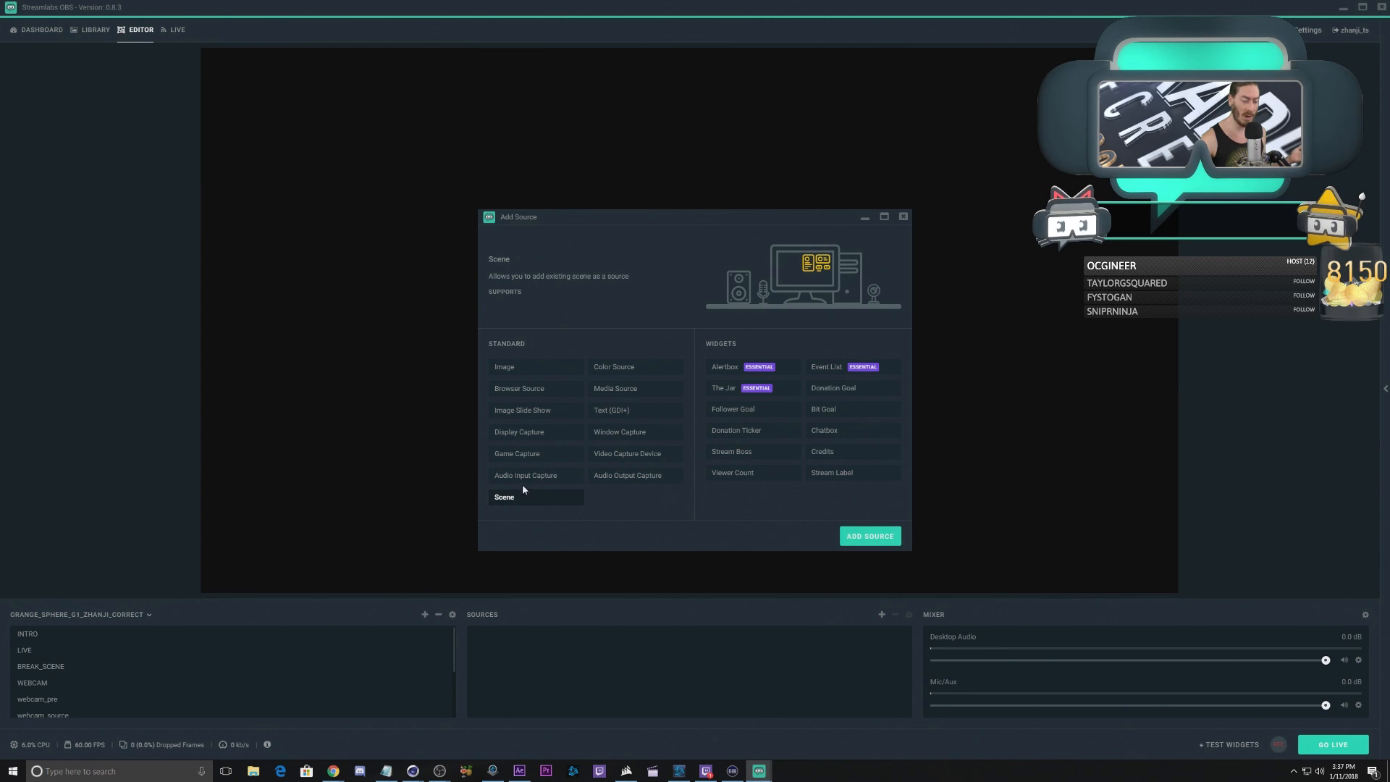
left_click(874, 537)
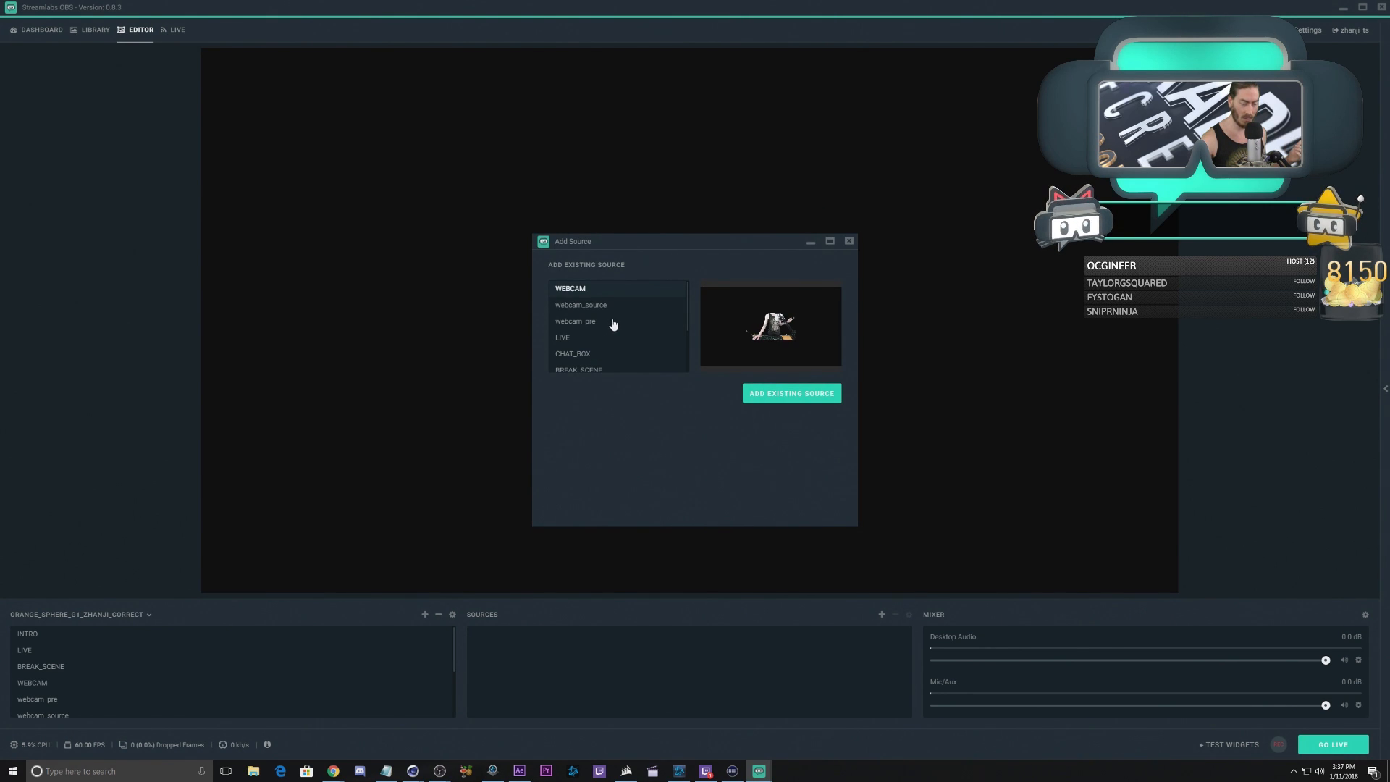
left_click(598, 368)
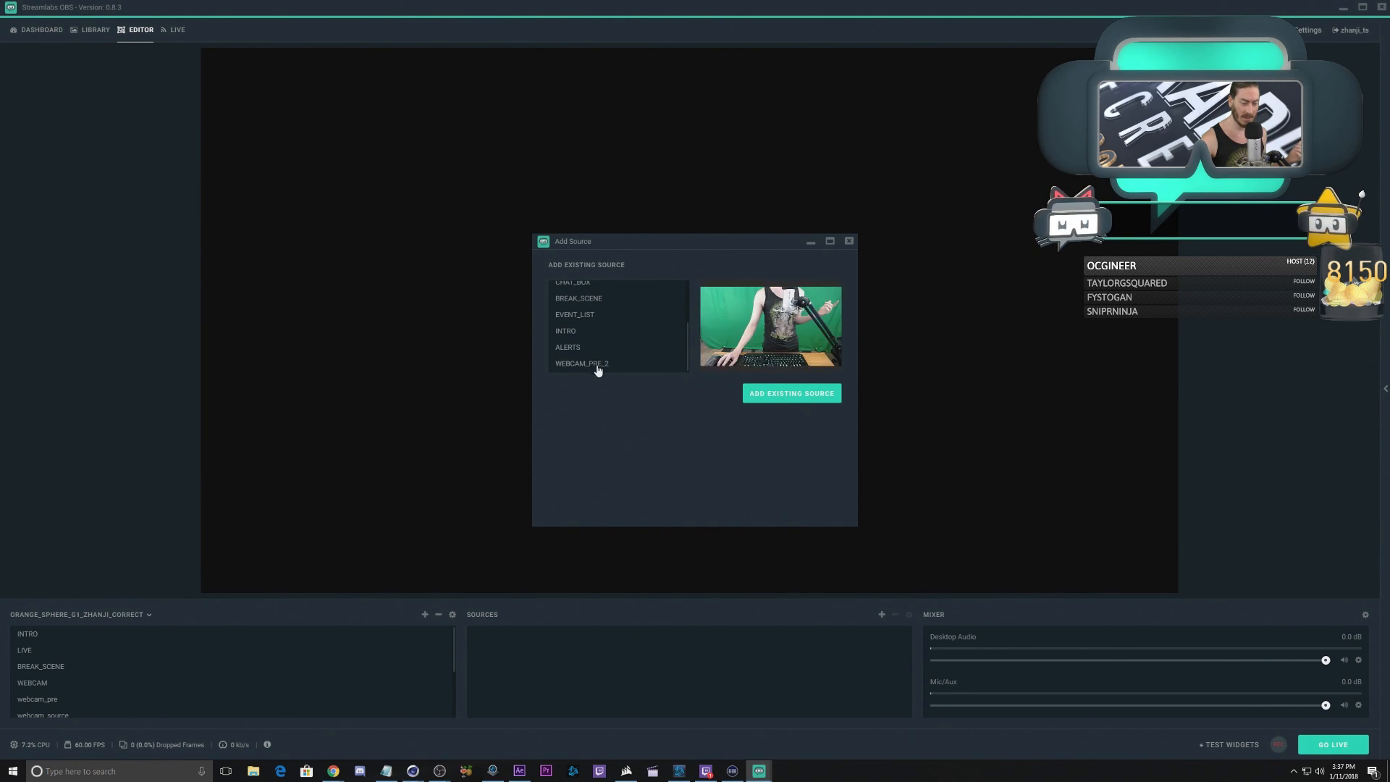
left_click(771, 393)
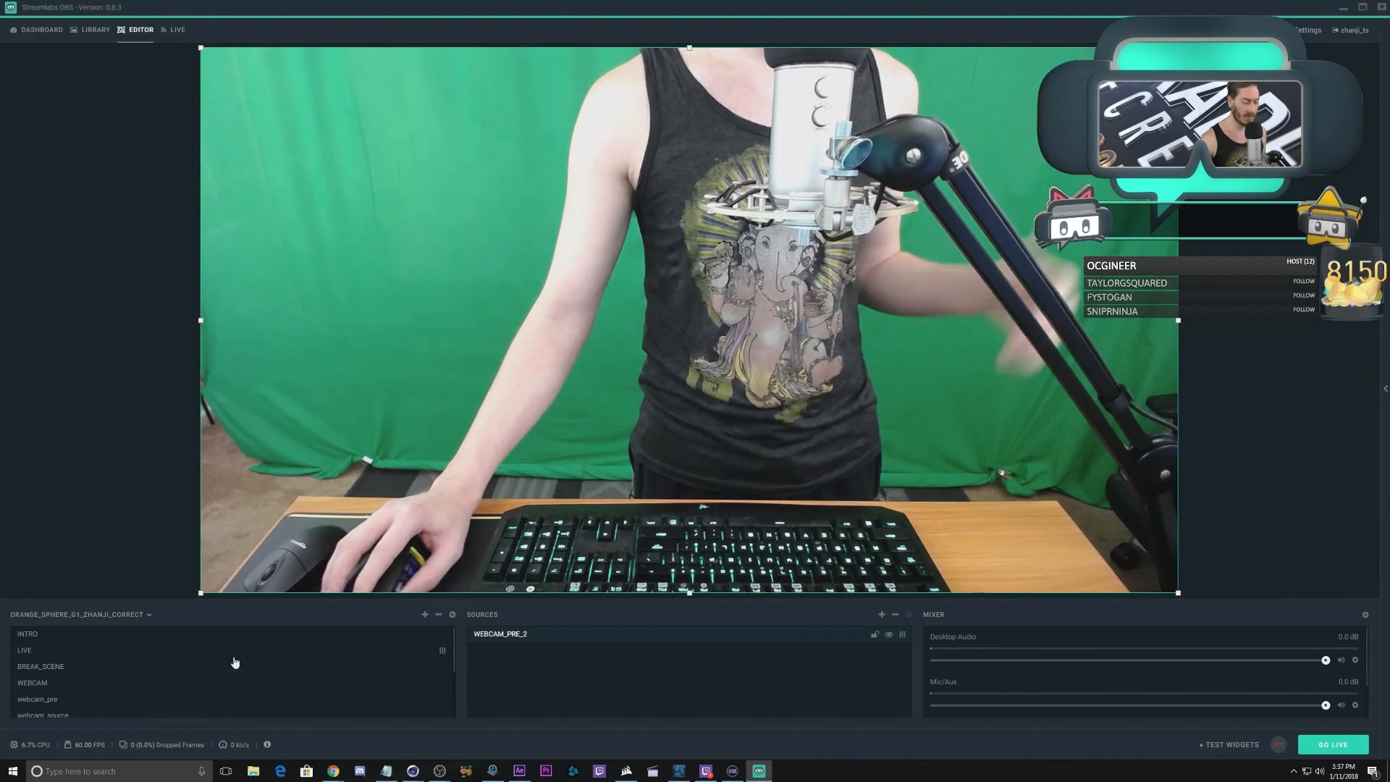
Step: Add the existing WEBCAM_2 scene to BREAK_SCENE as a source and shrink it into the lower-left corner of the canvas
left_click(50, 665)
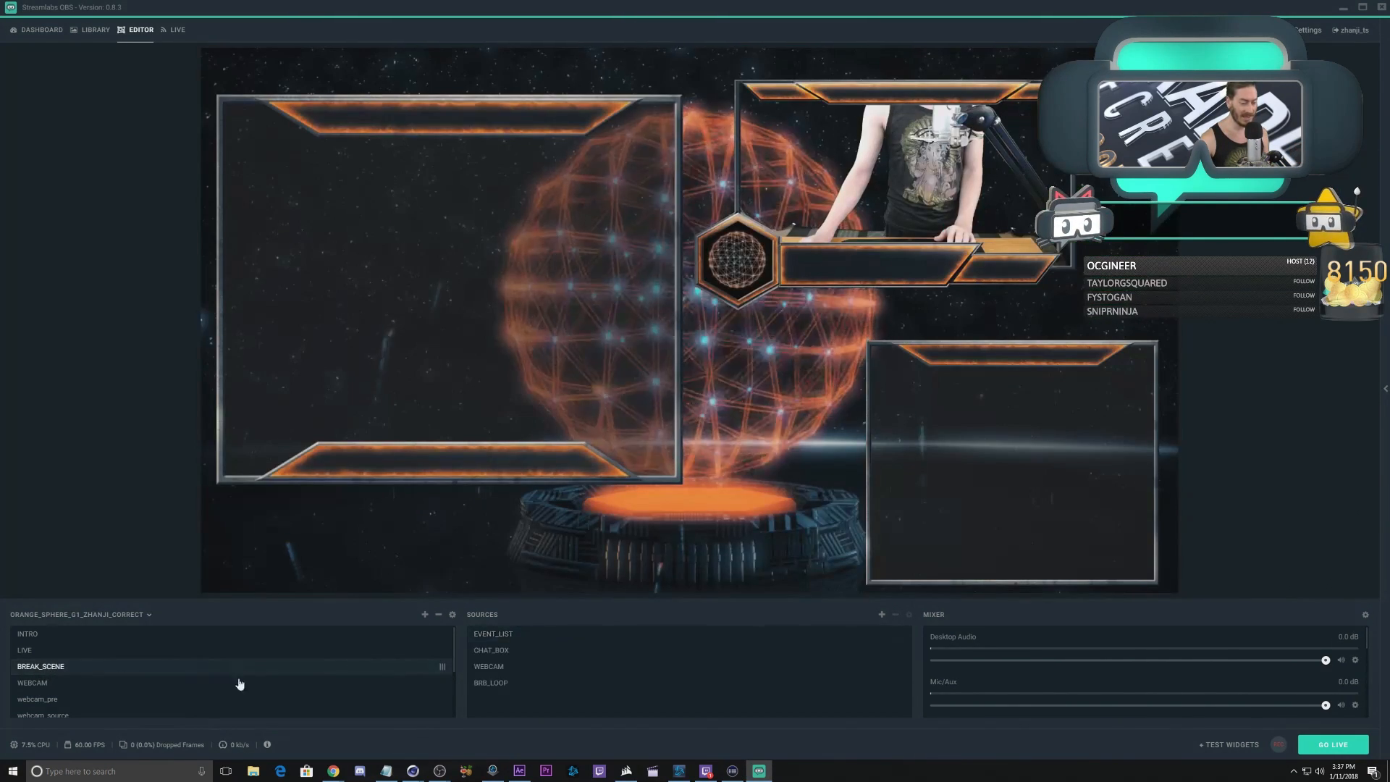
left_click(881, 614)
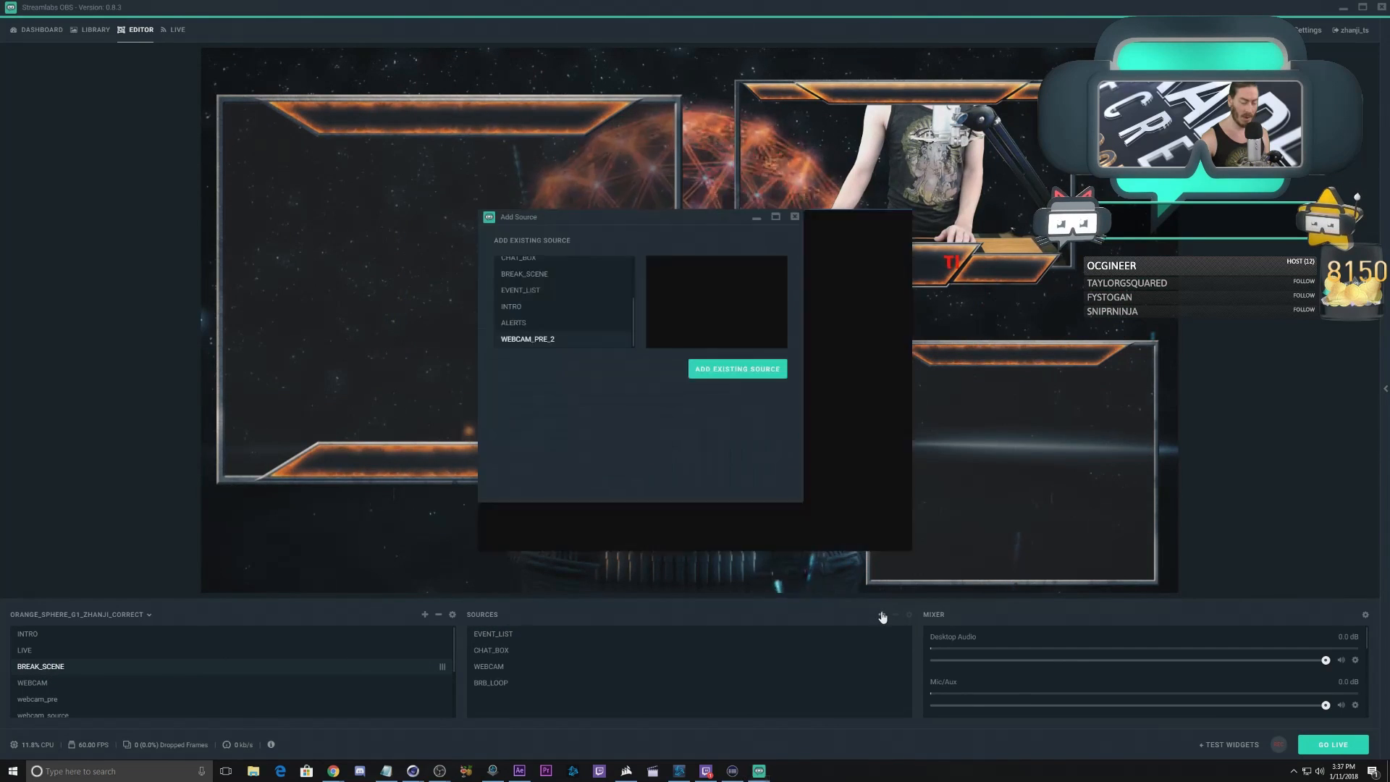
left_click(510, 498)
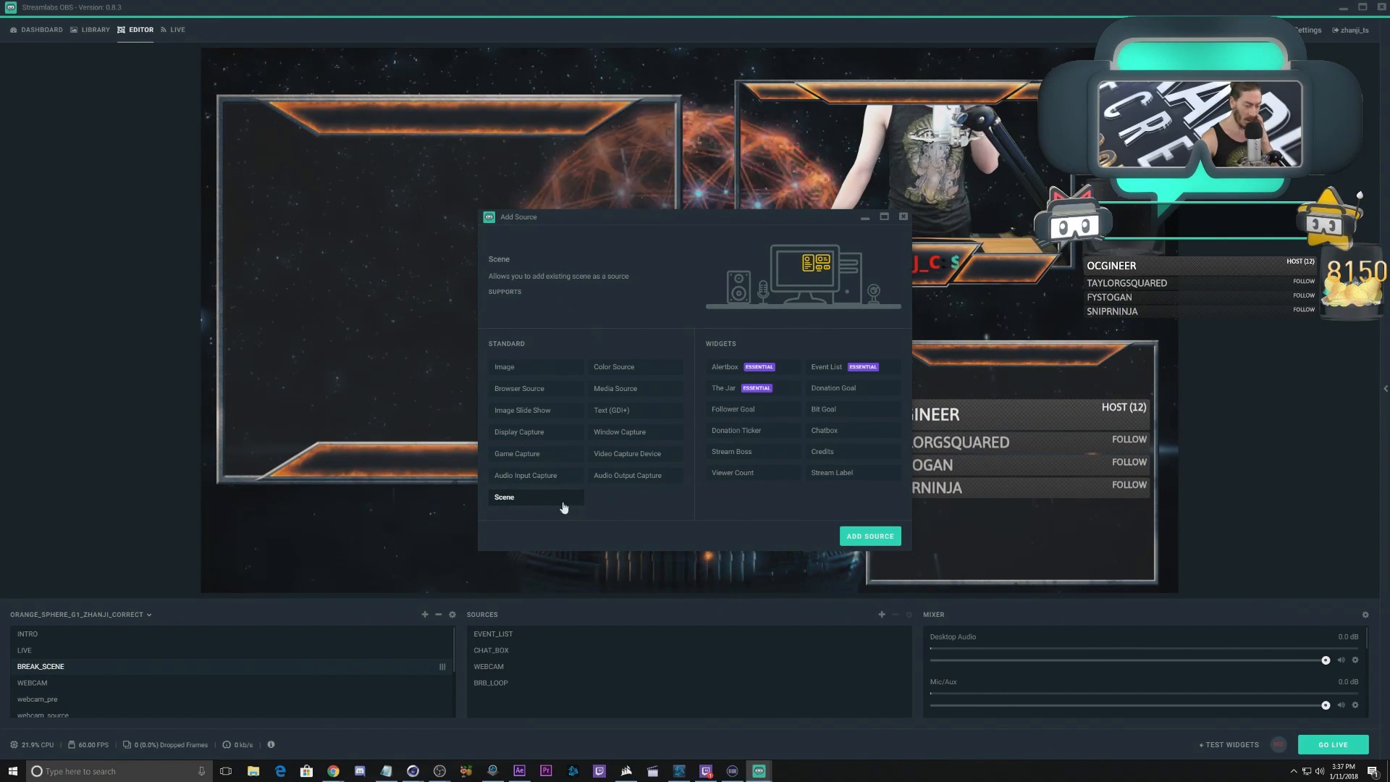
left_click(862, 534)
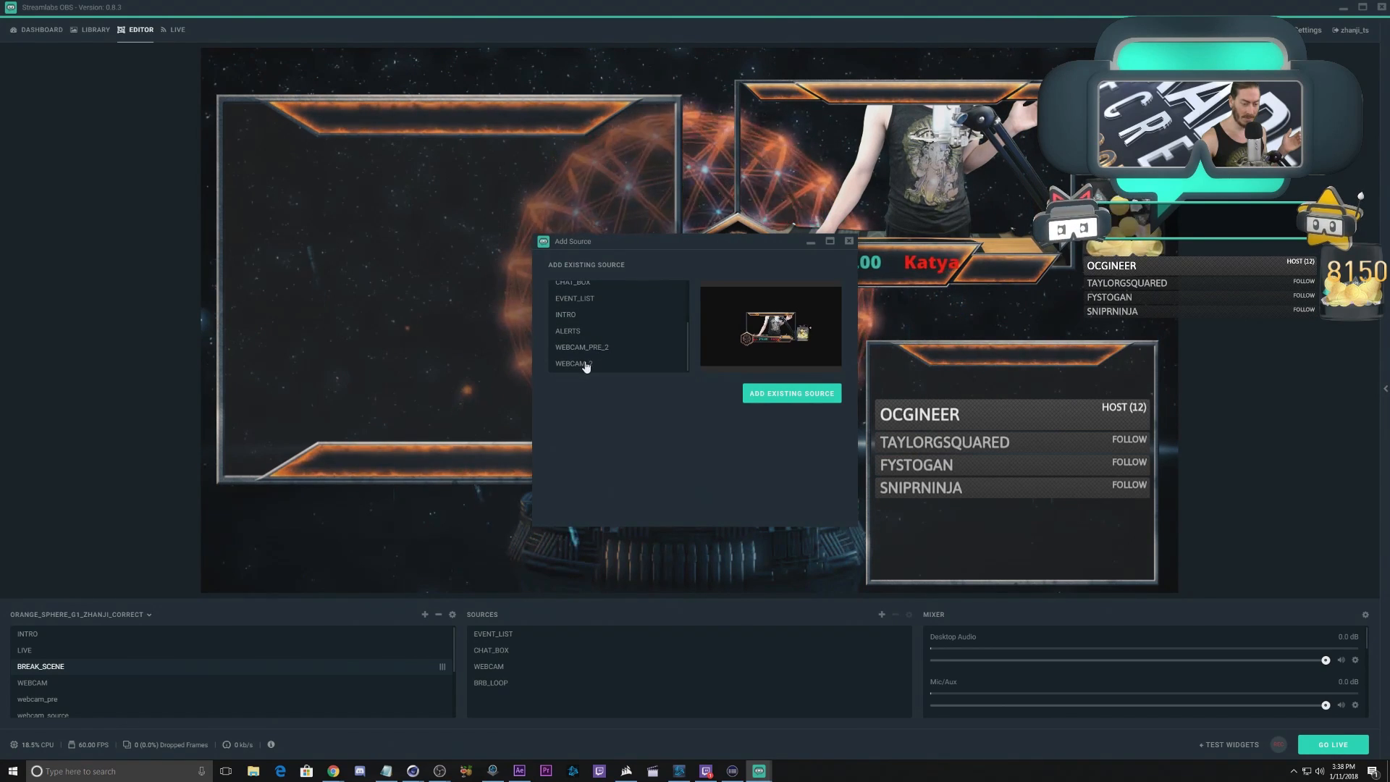
left_click(586, 364)
left_click(792, 394)
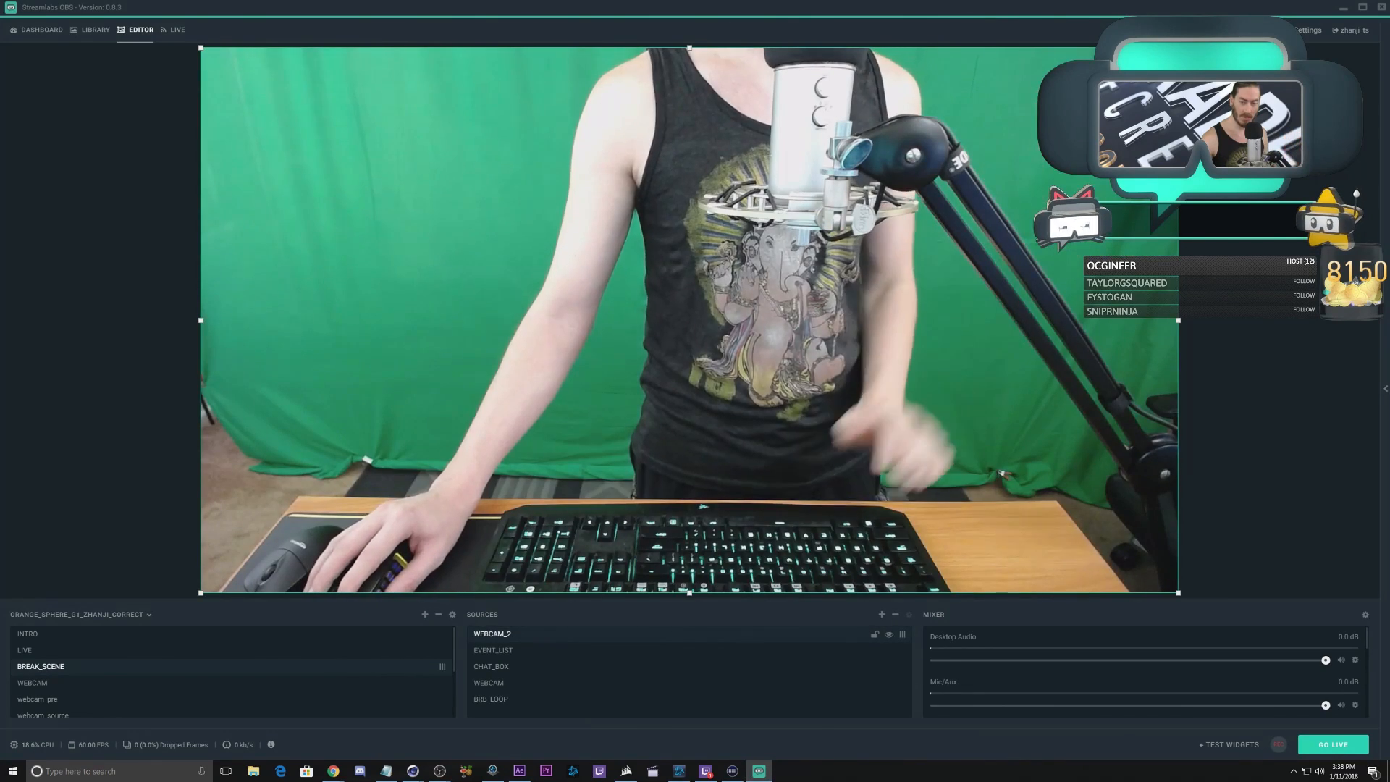
left_click_drag(1089, 96, 615, 361)
Step: Add an Image Mask/Blend filter to the WEBCAM_2 source in BREAK_SCENE
right_click(500, 639)
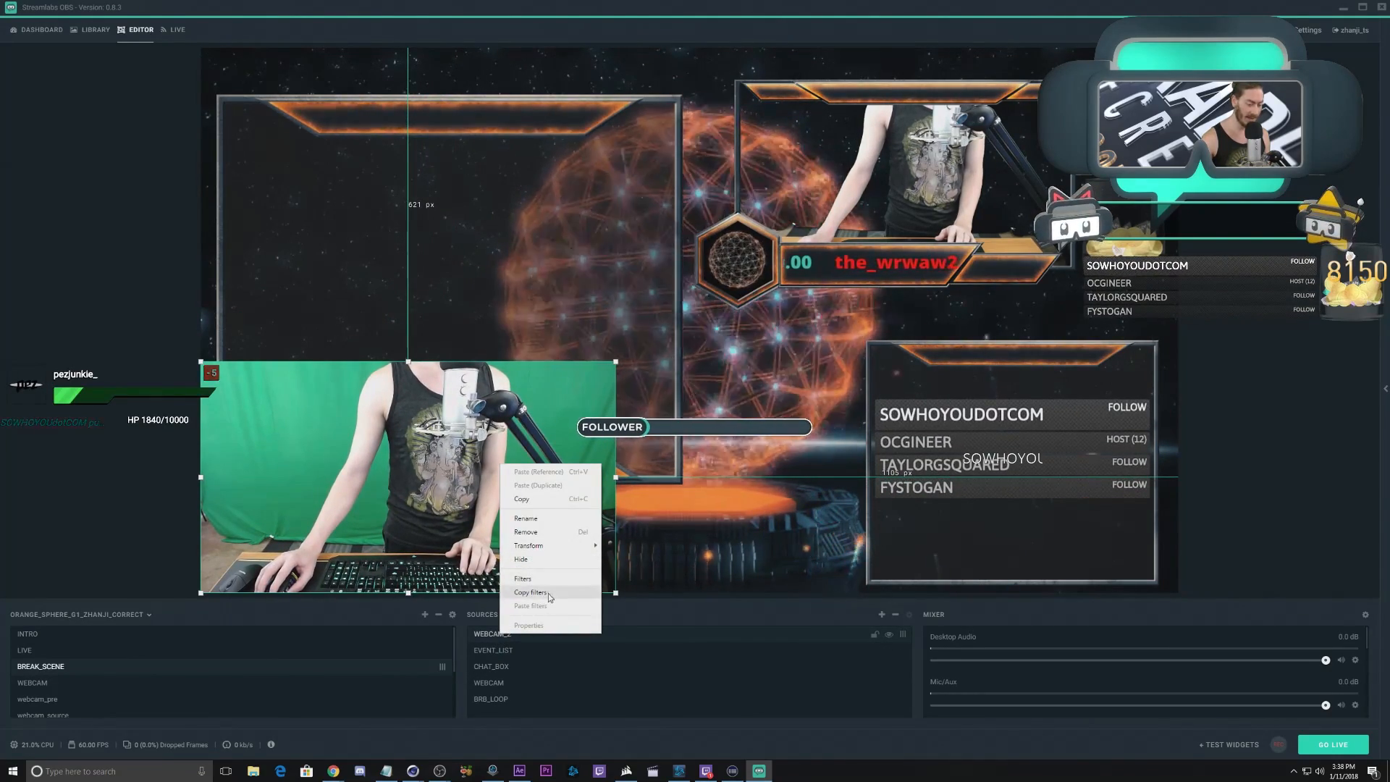
left_click(532, 578)
left_click(496, 333)
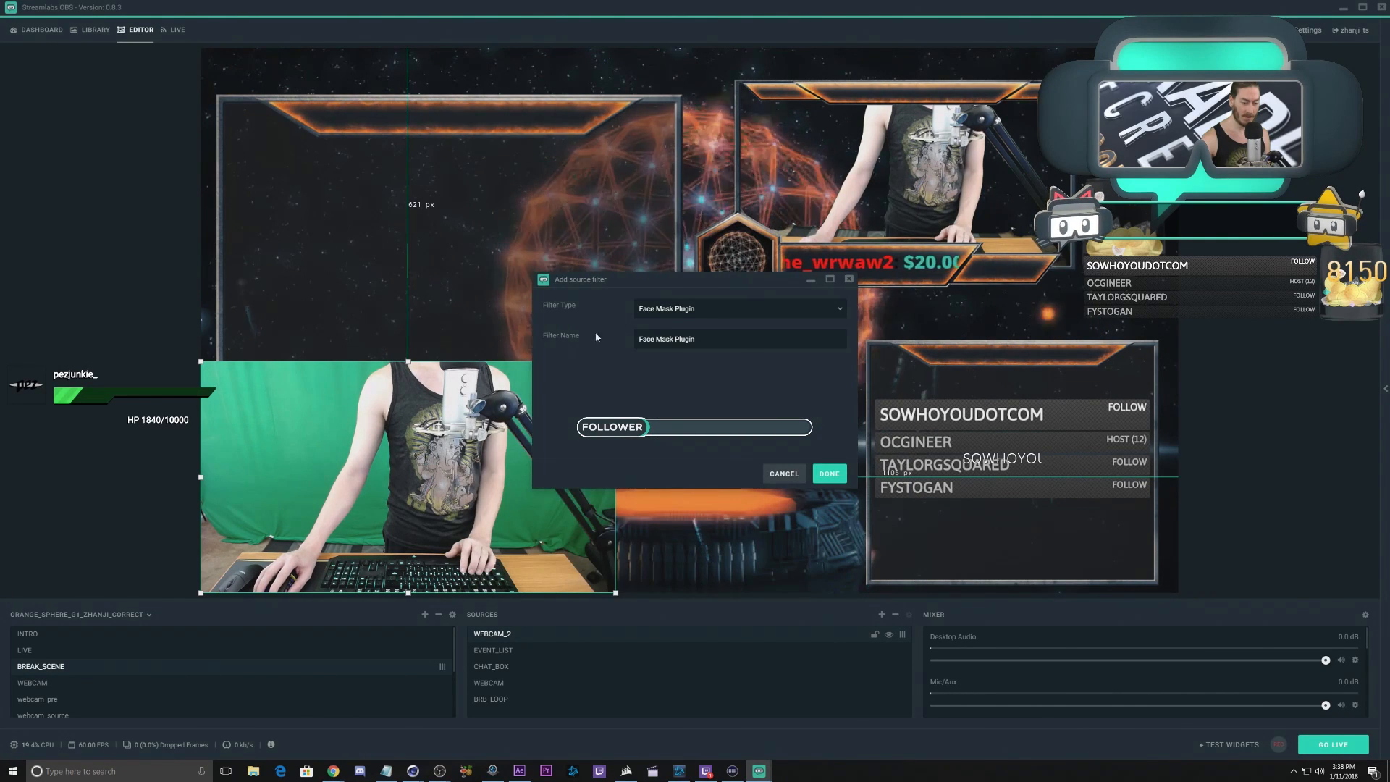
left_click(661, 310)
left_click(655, 330)
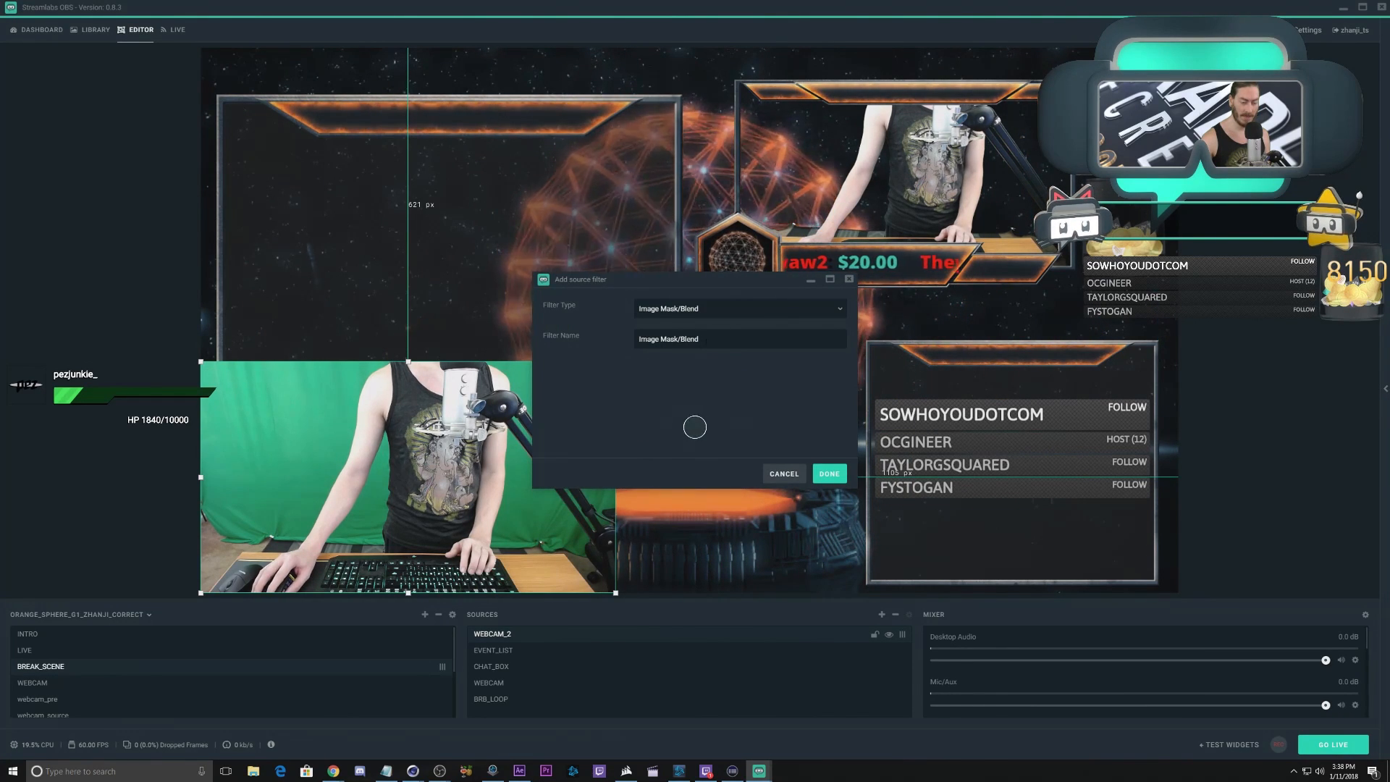
left_click(830, 473)
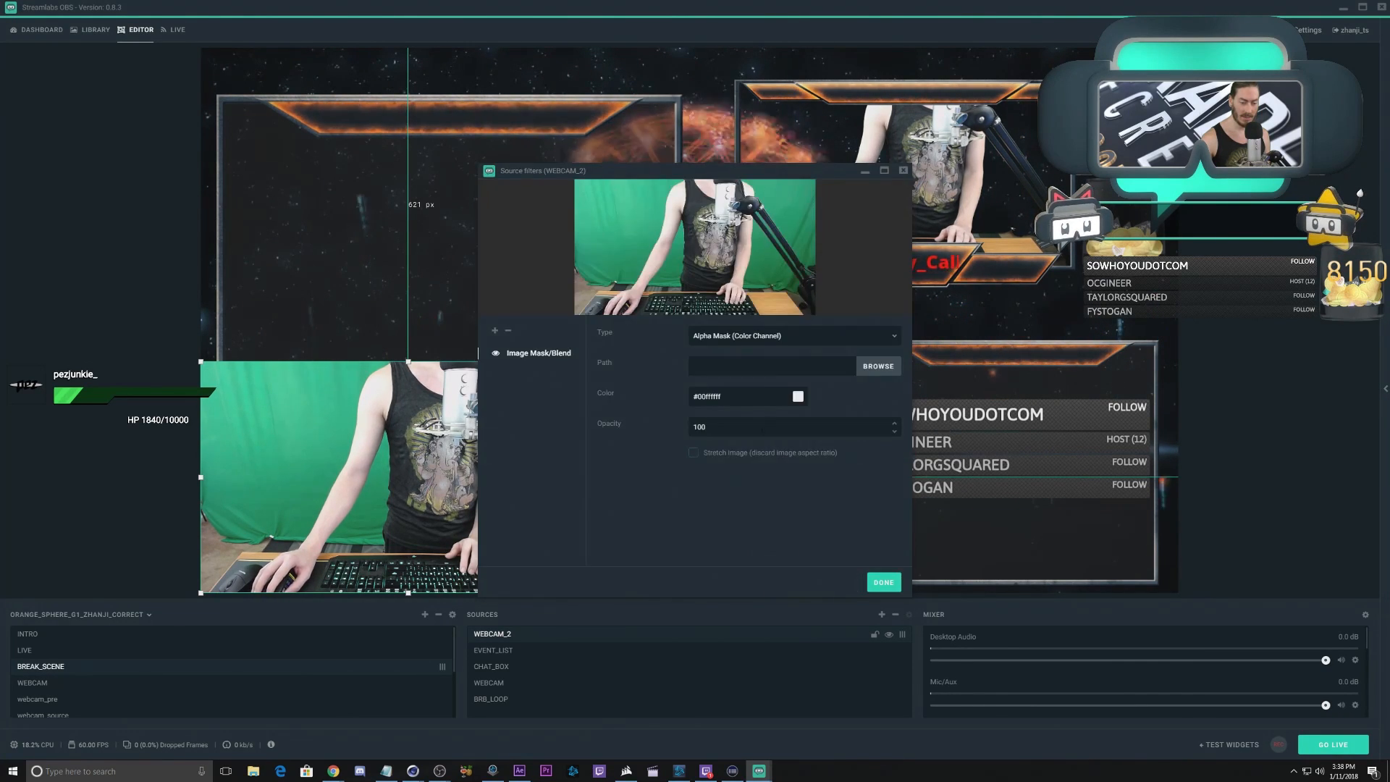
Step: Set the filter type to Alpha Mask (Alpha Channel) with a mask image from the HEARTHSTONE renders folder, and move WEBCAM_2 up into the large frame
left_click(723, 336)
left_click(725, 370)
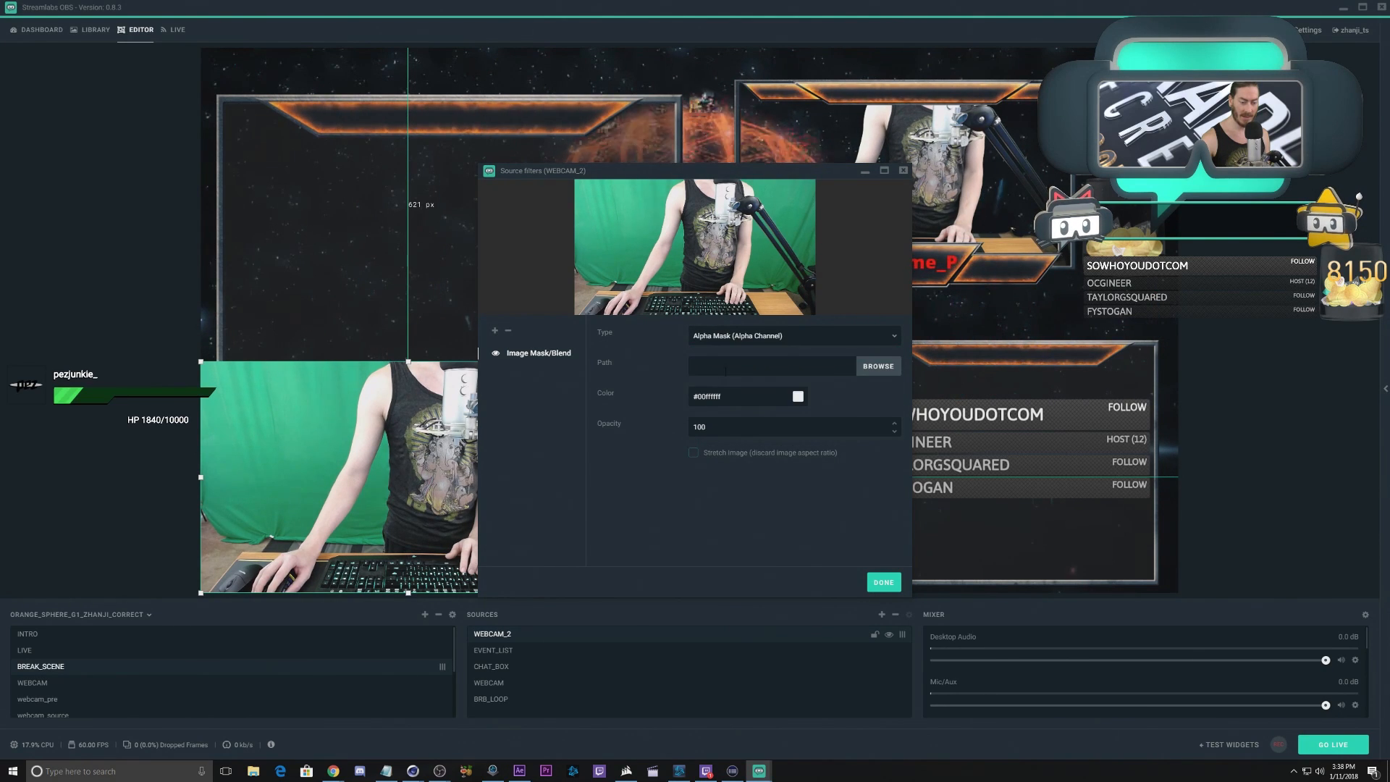
left_click(878, 366)
double_click(527, 262)
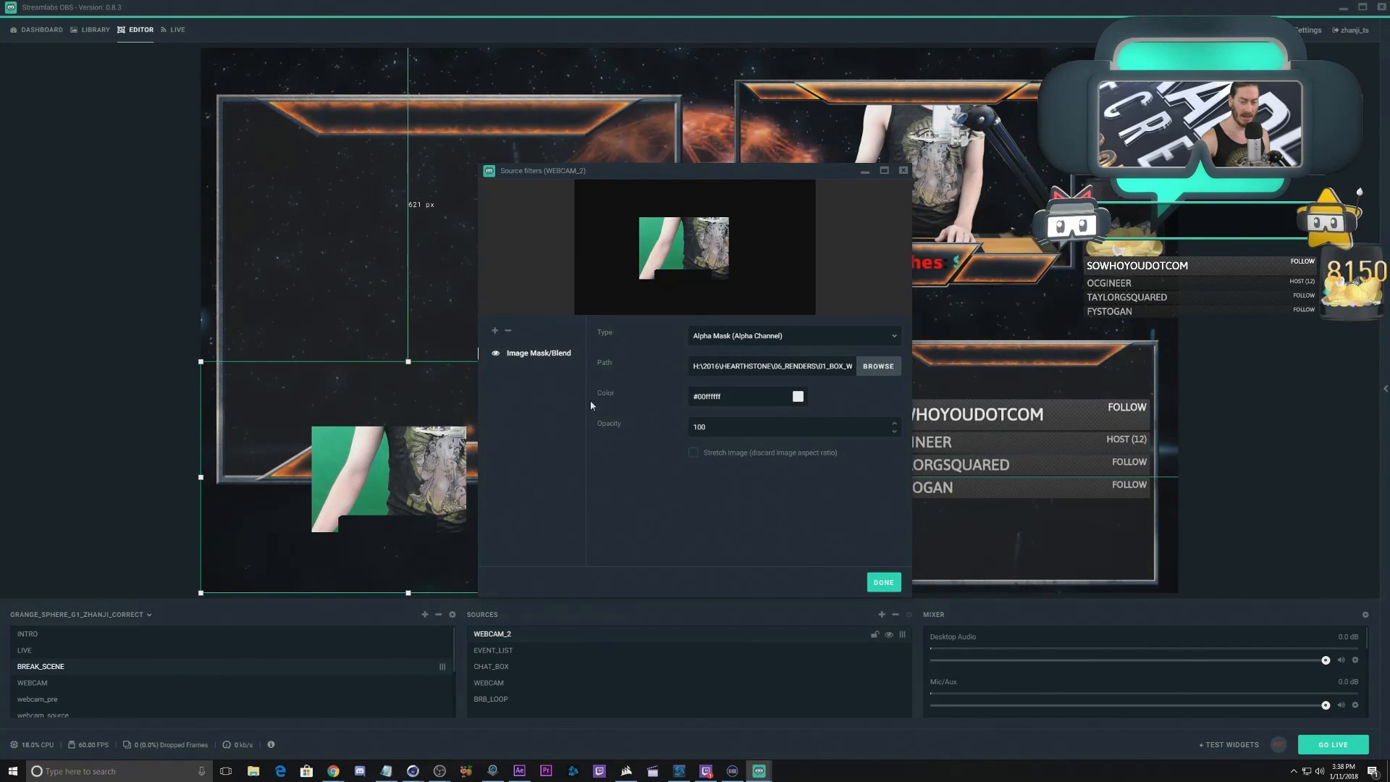
left_click(881, 584)
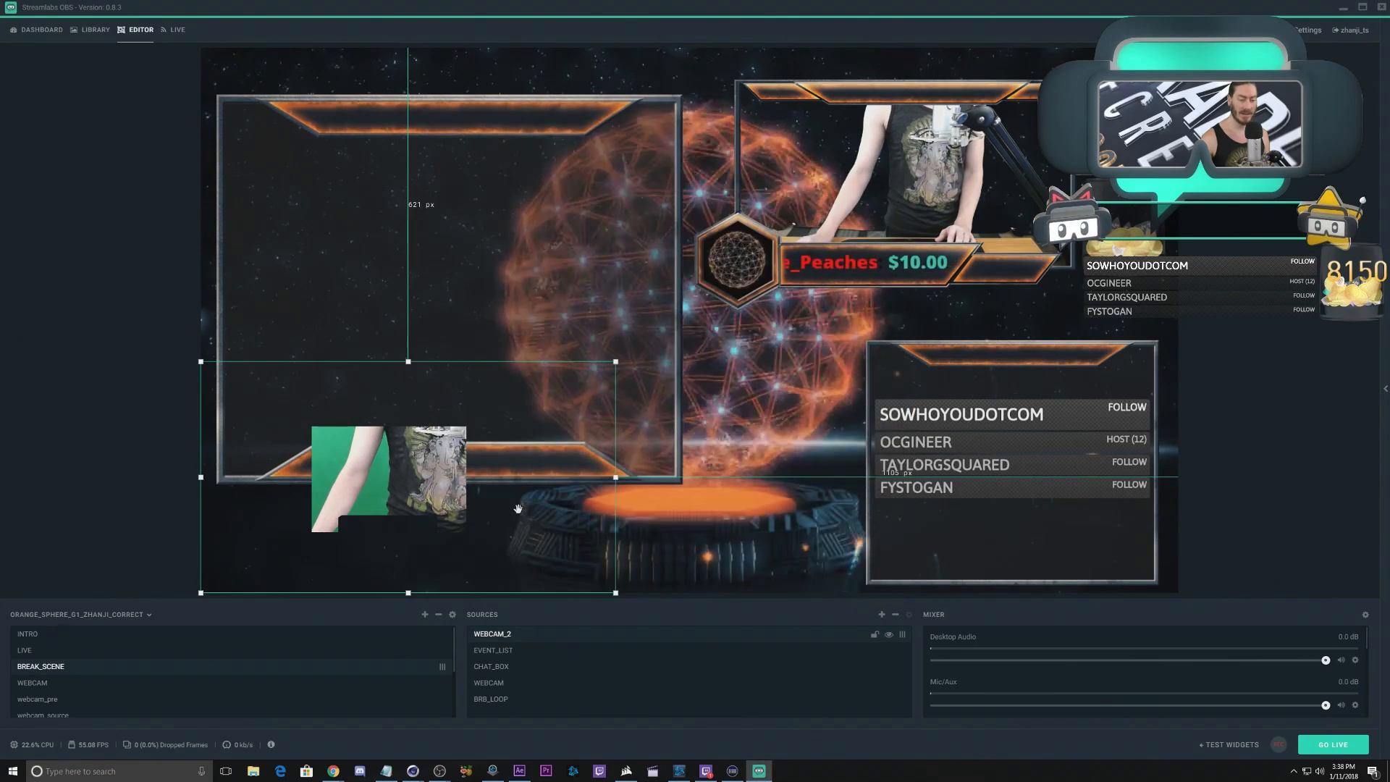
left_click_drag(487, 480, 536, 238)
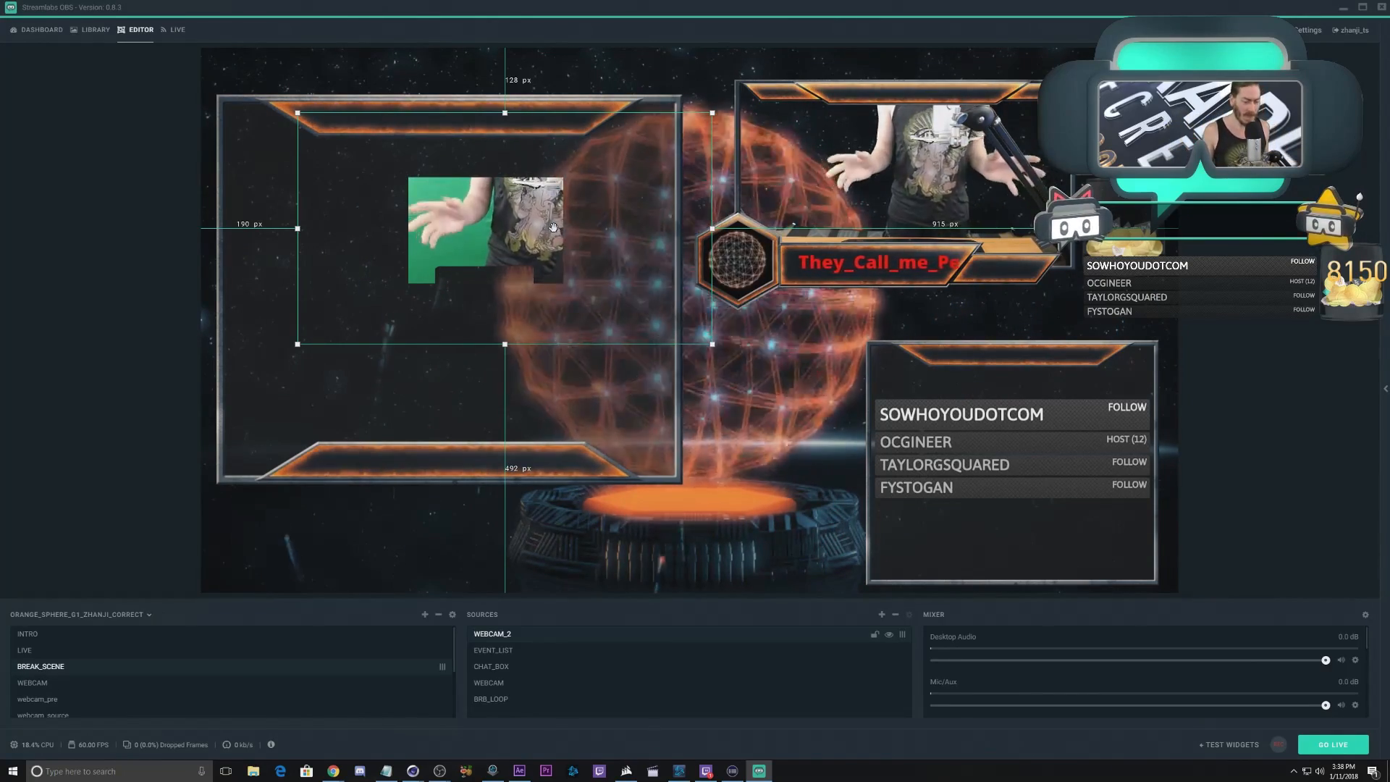
Step: Review the webcam setup in the LIVE scene and compare it with the INTRO scene
left_click(45, 650)
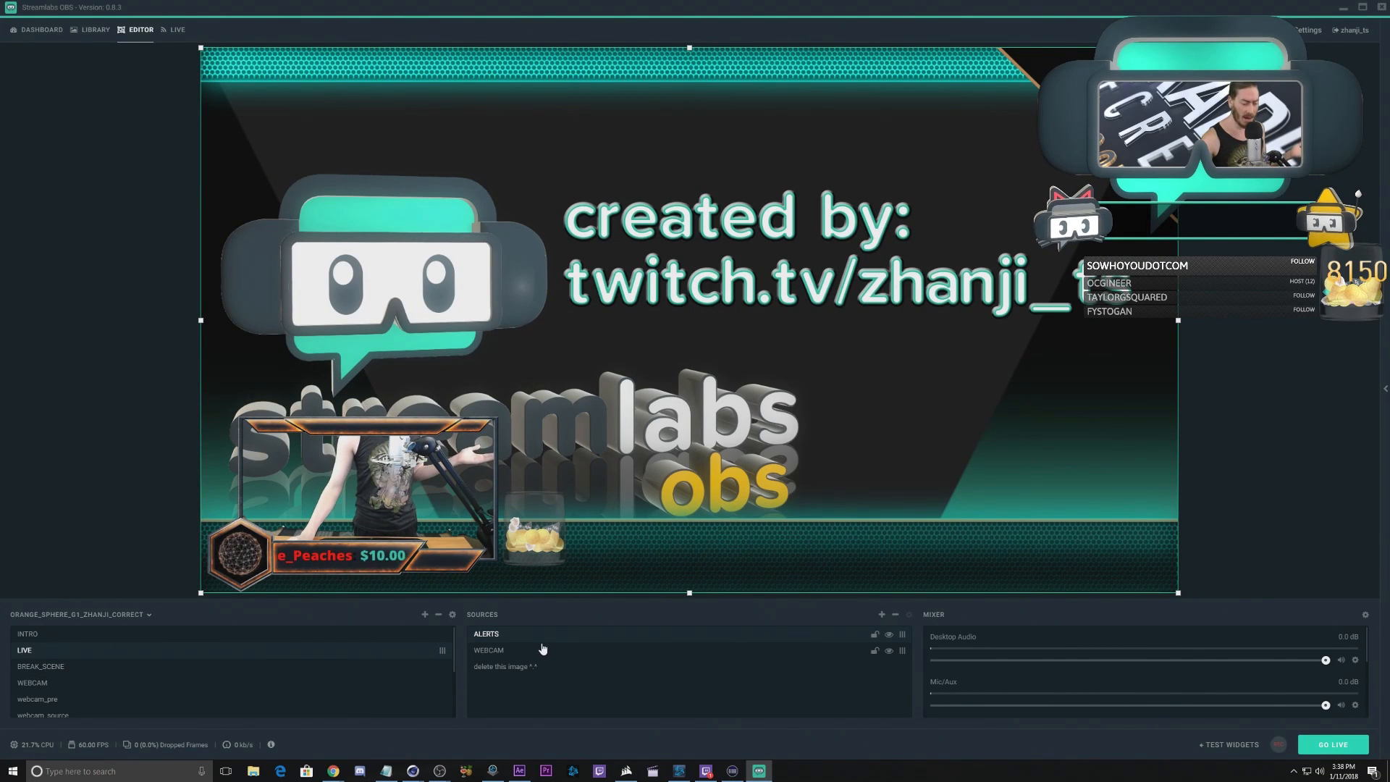
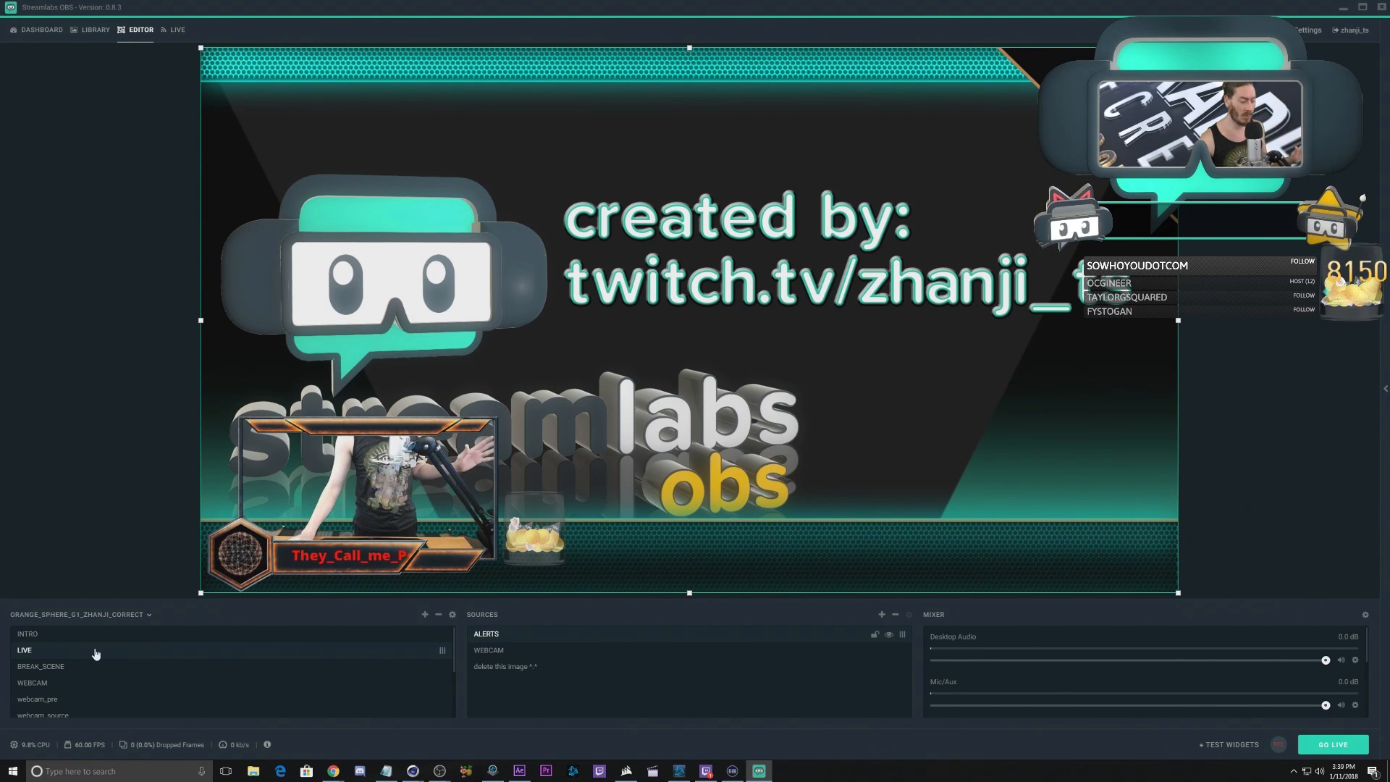
left_click(40, 636)
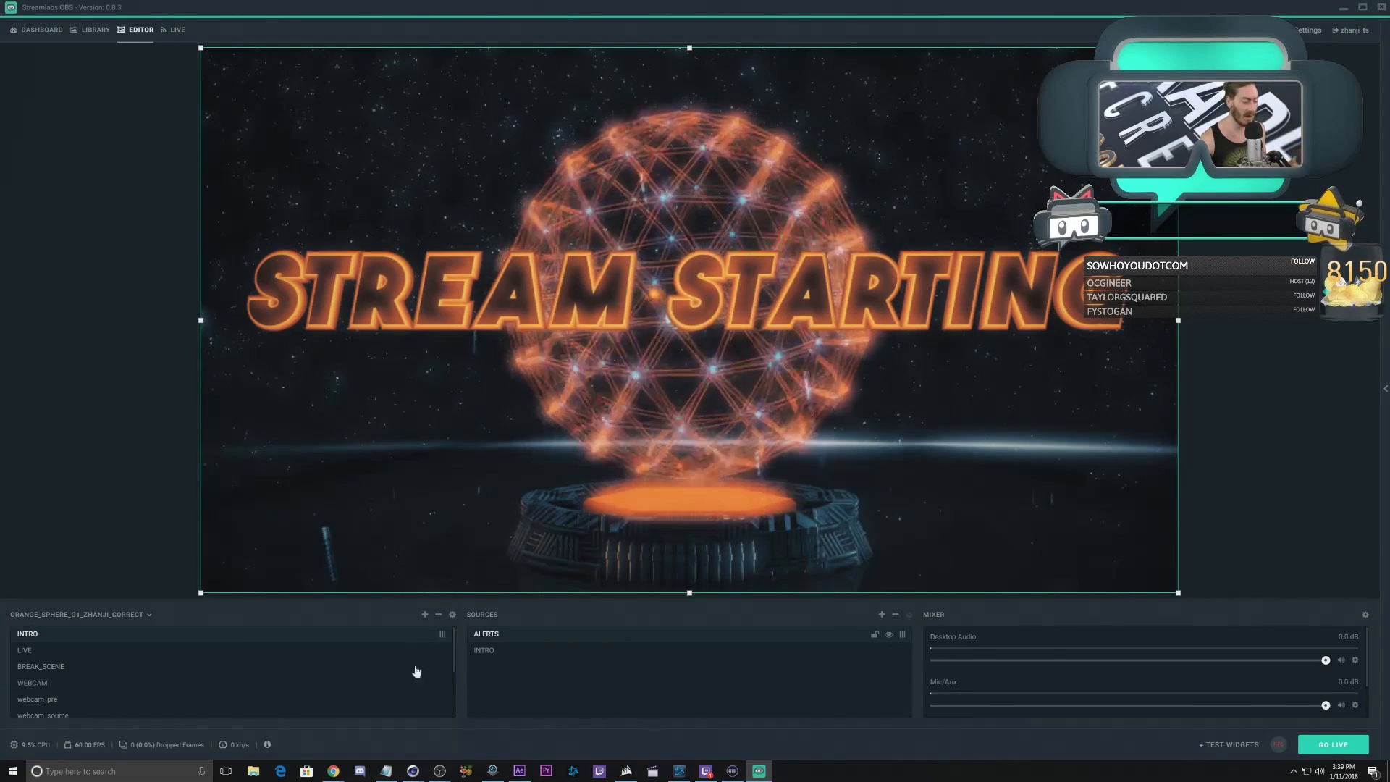
left_click(87, 650)
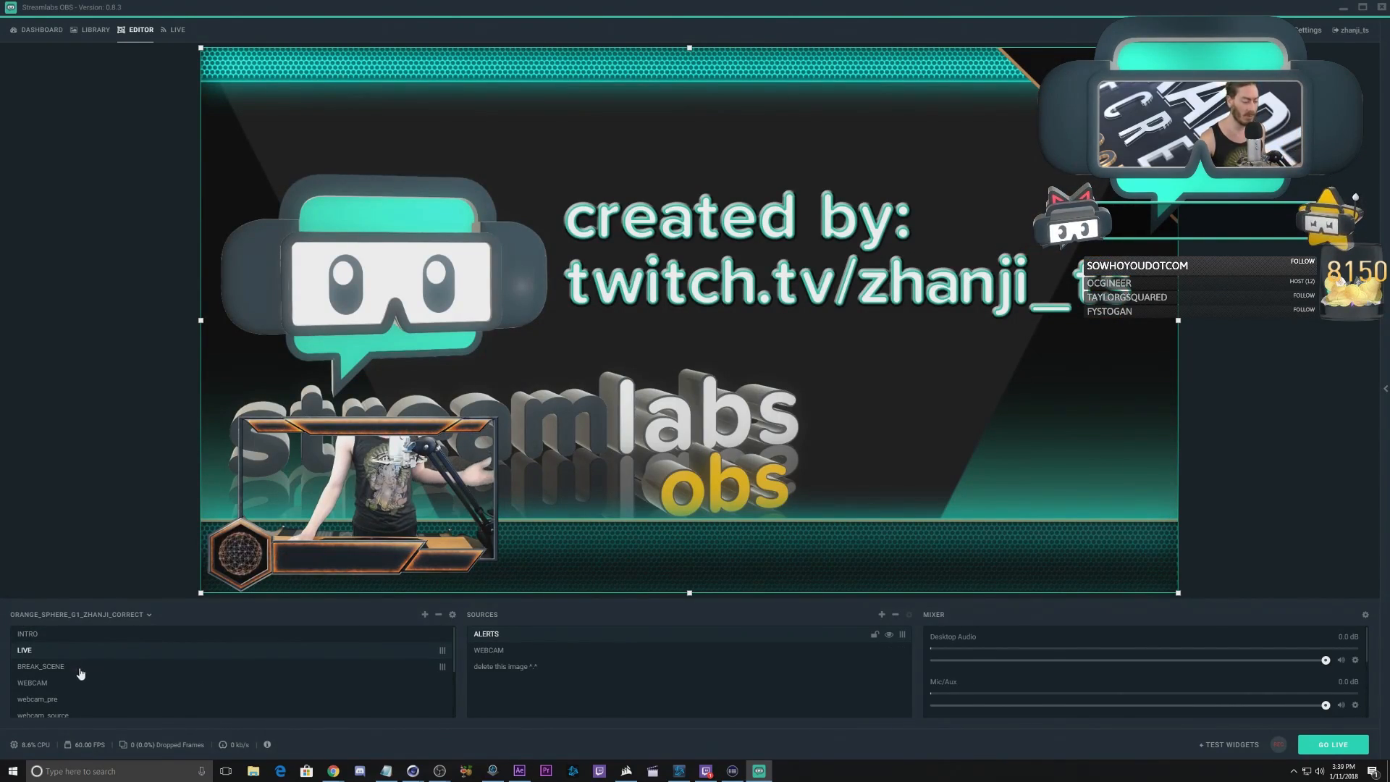
Step: Remove the WEBCAM_2 source from BREAK_SCENE and select the EVENT_LIST source
left_click(72, 667)
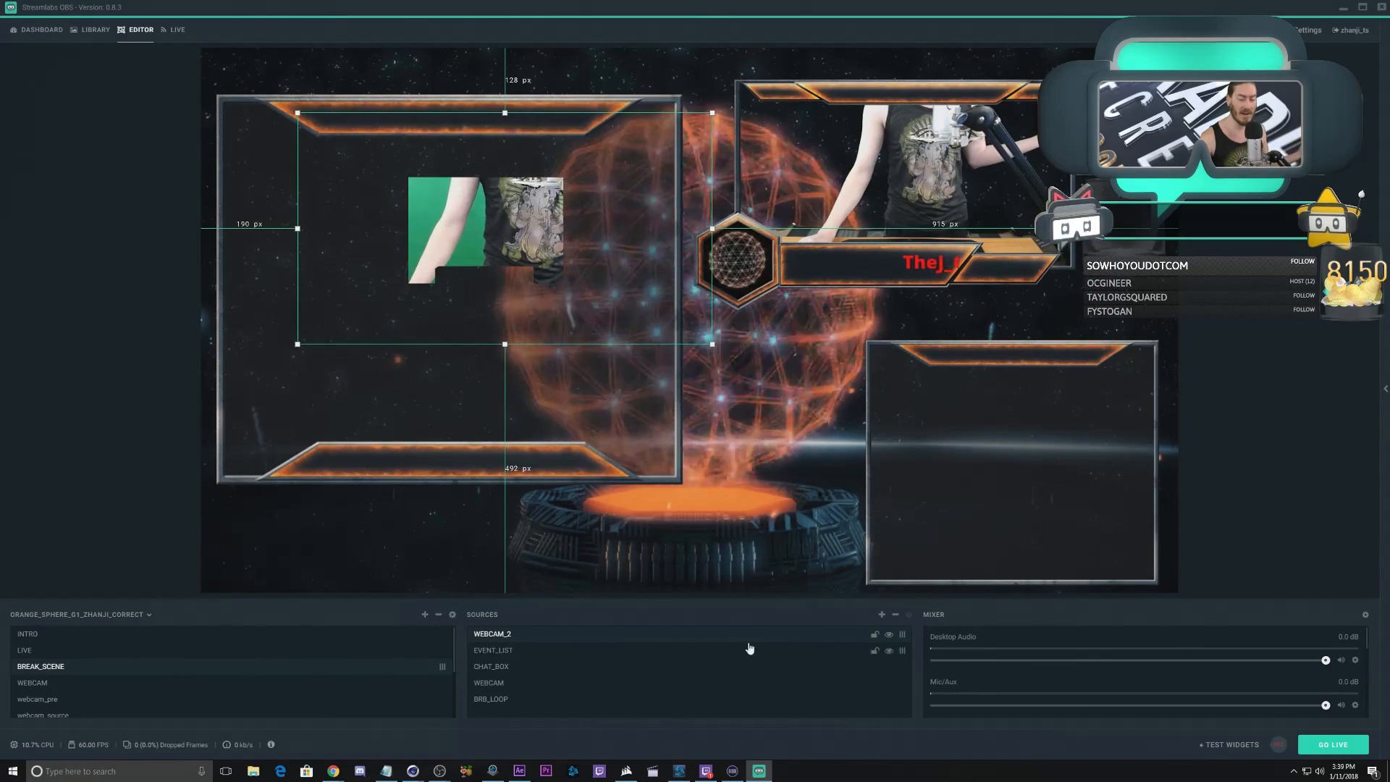
left_click(896, 616)
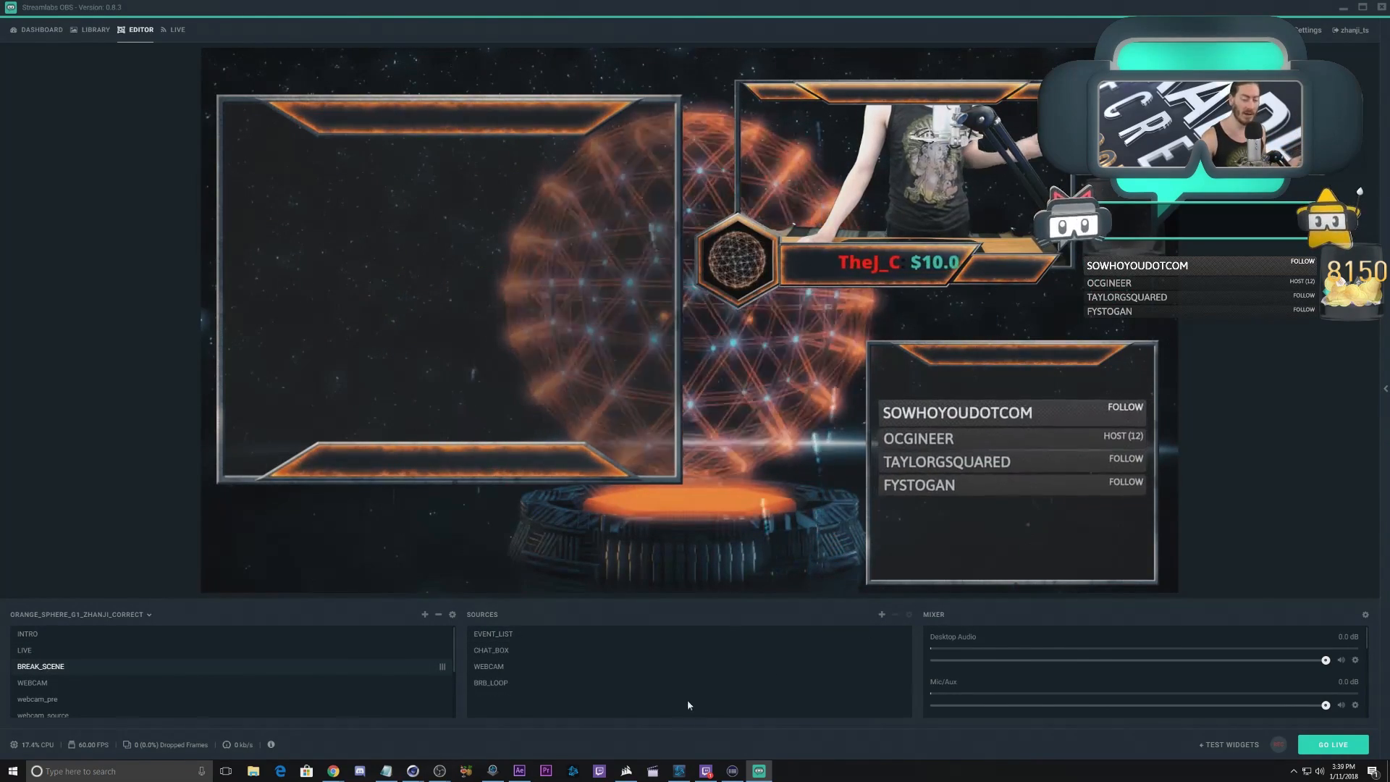
left_click(509, 634)
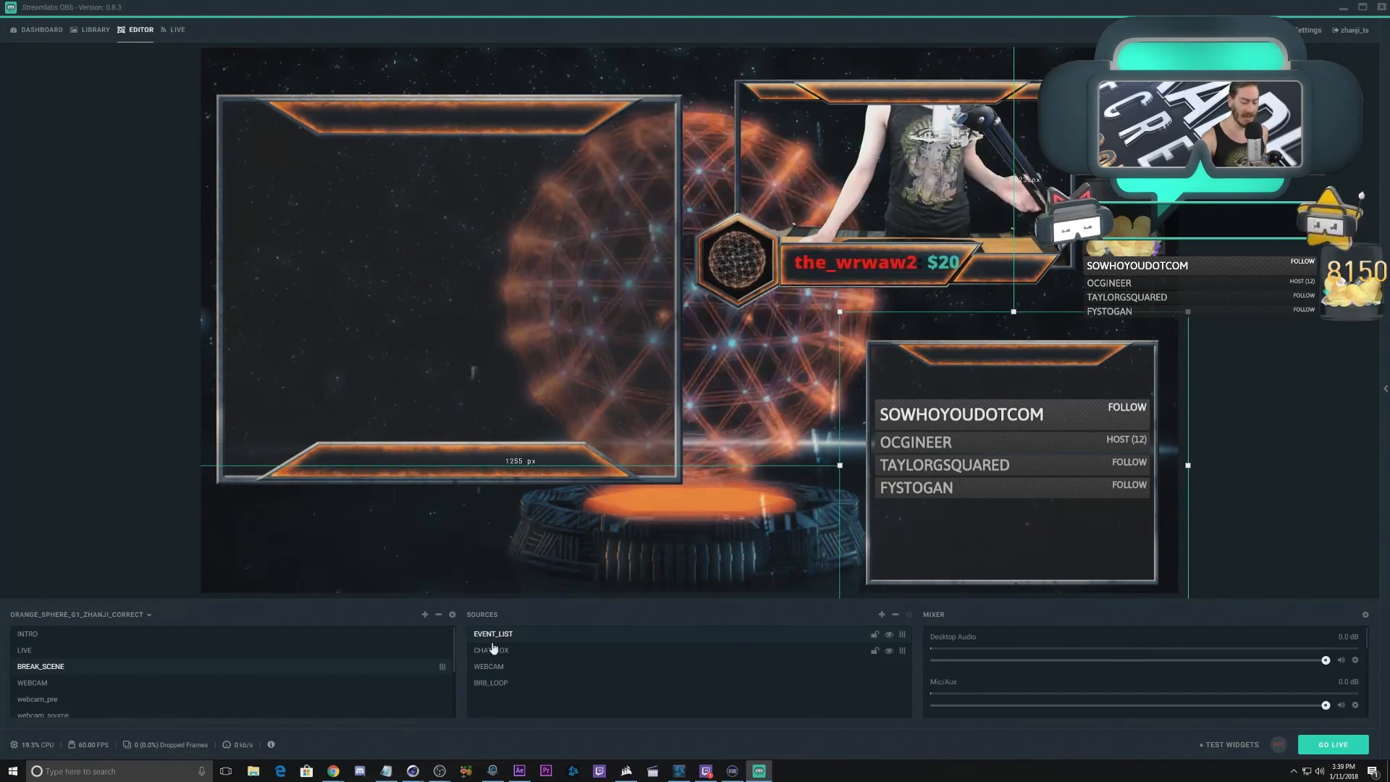
Step: Create a scene named BRB_LOOP_MASTER_assets and place it directly below BREAK_SCENE in the scene order
left_click(423, 615)
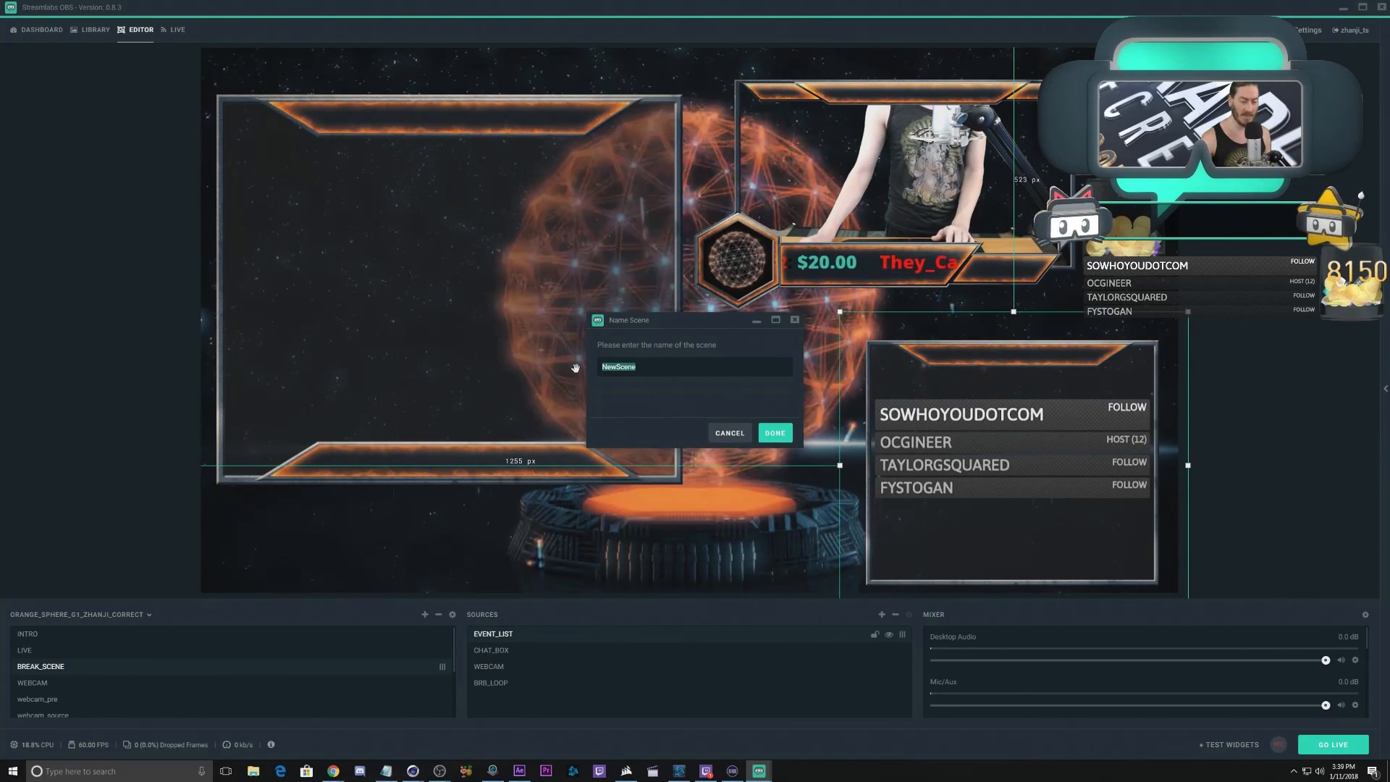
key("BackSpace")
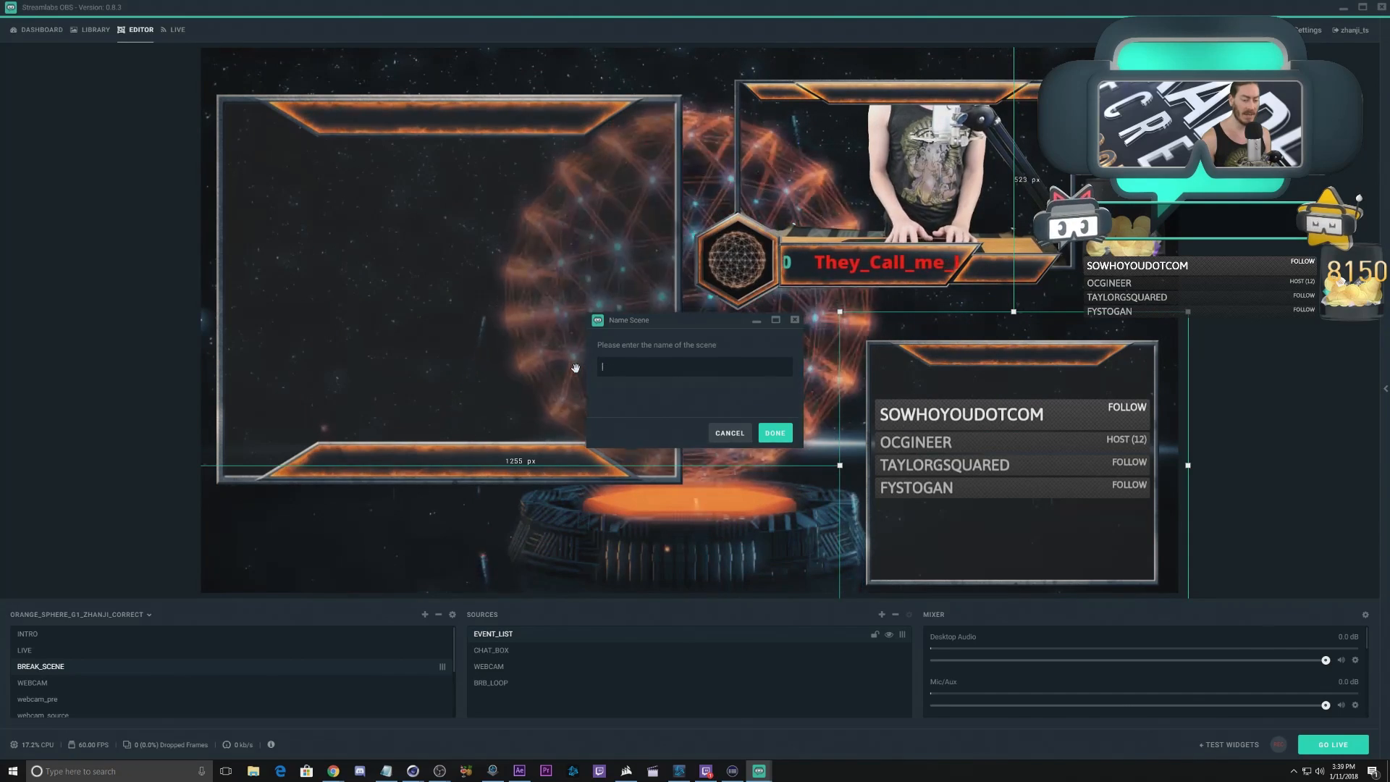
type("BRB_LOO")
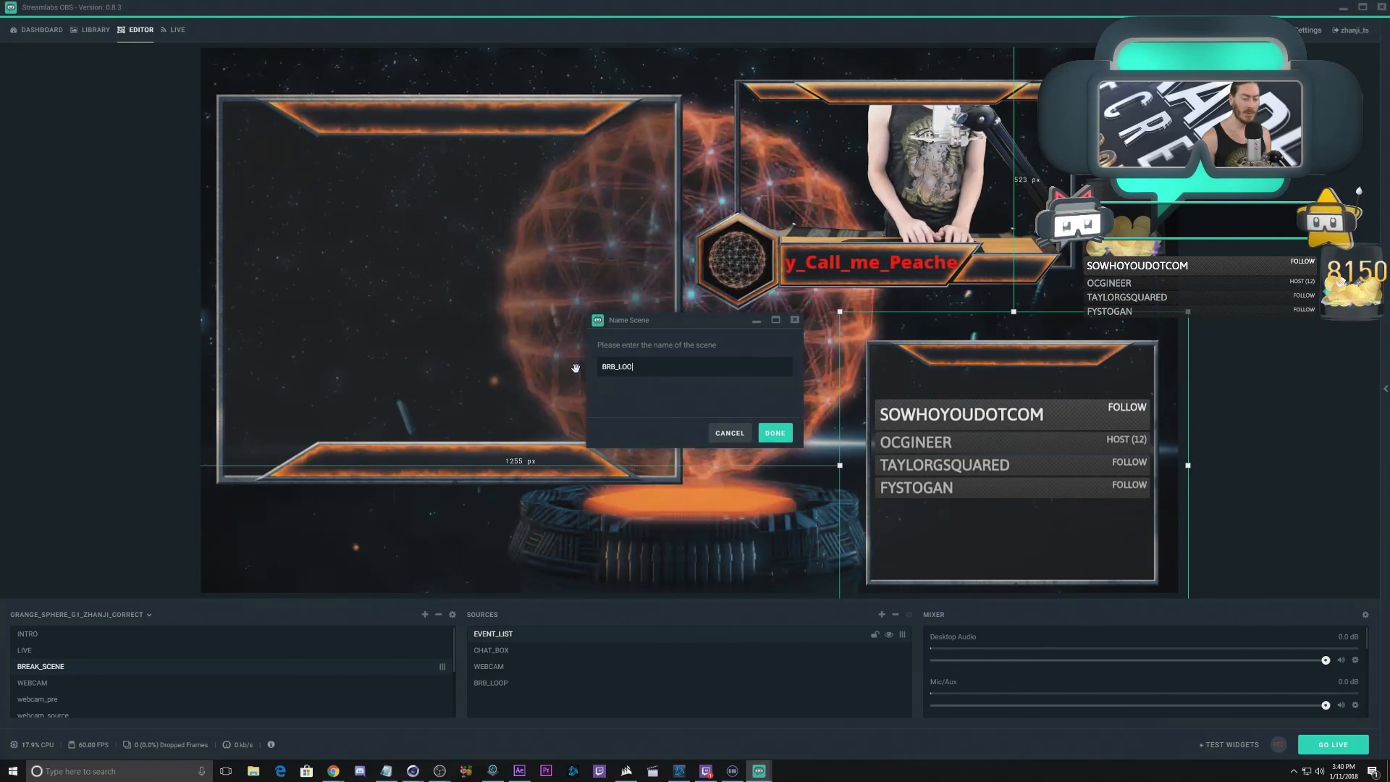
type("P_MA")
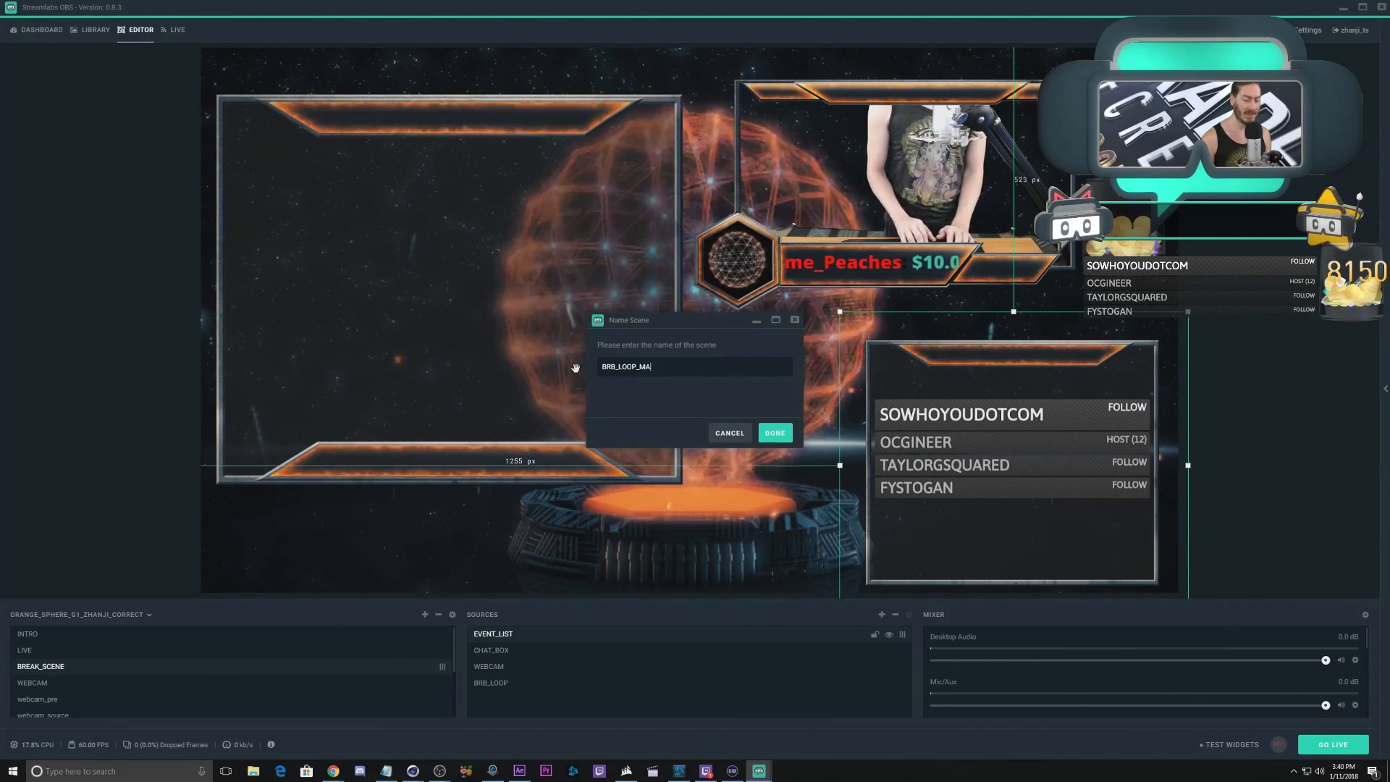
type("STER_")
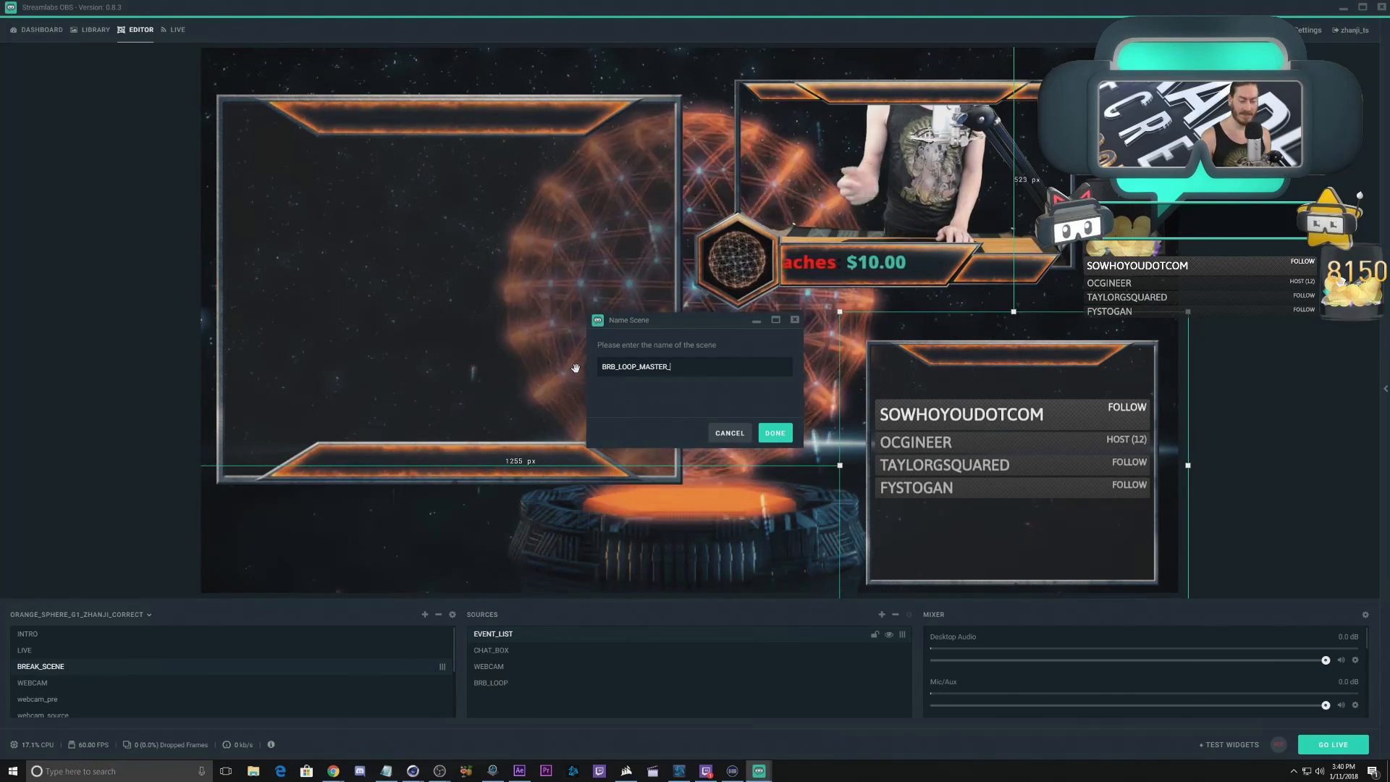
type("assets")
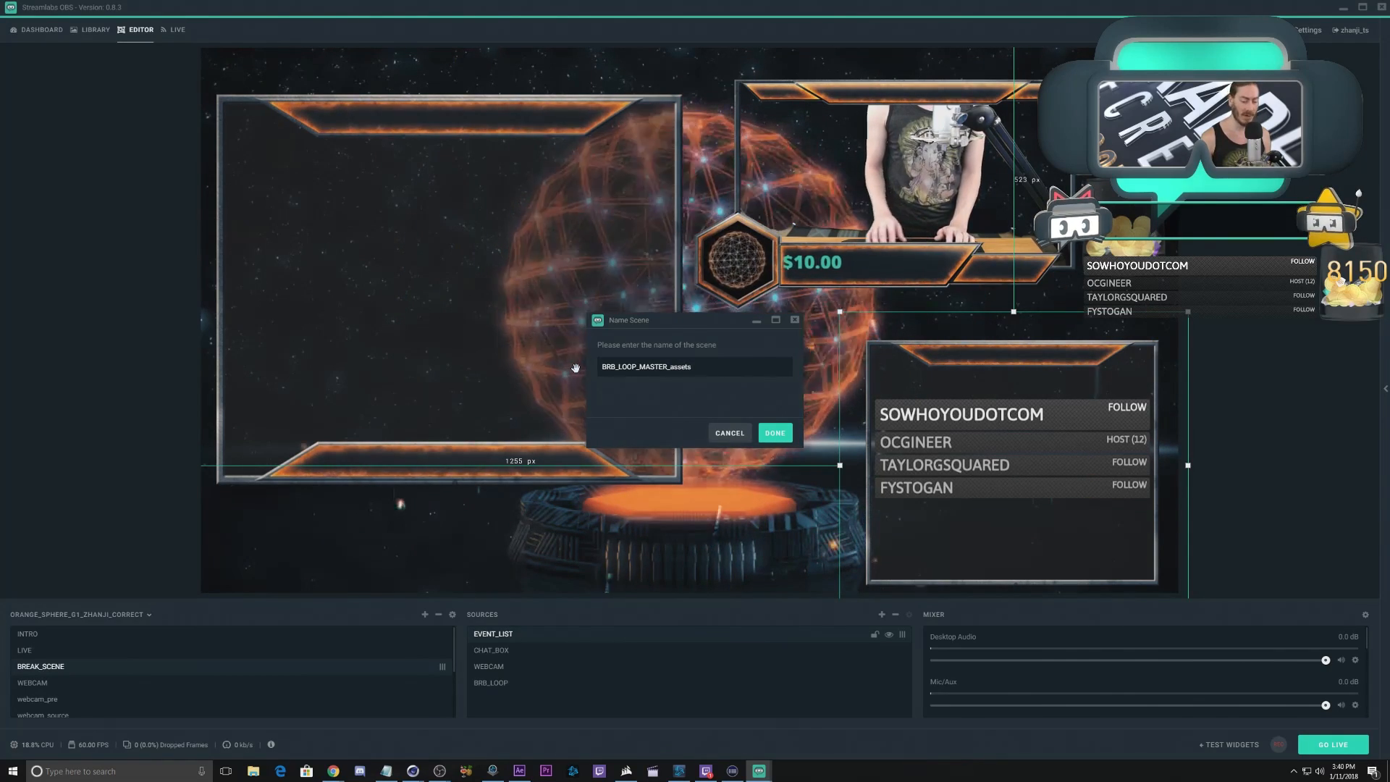
left_click(774, 433)
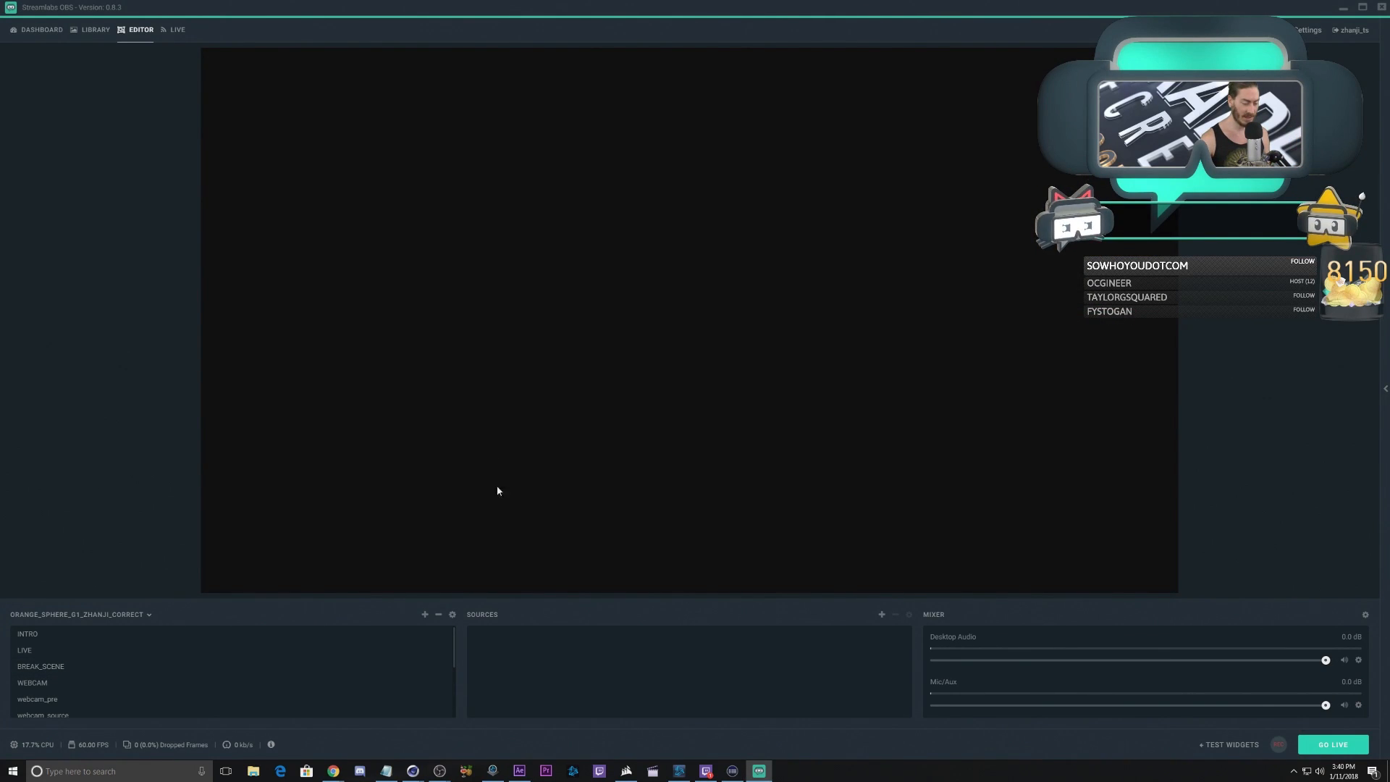
scroll(224, 699, "down", 5)
left_click_drag(96, 714, 99, 676)
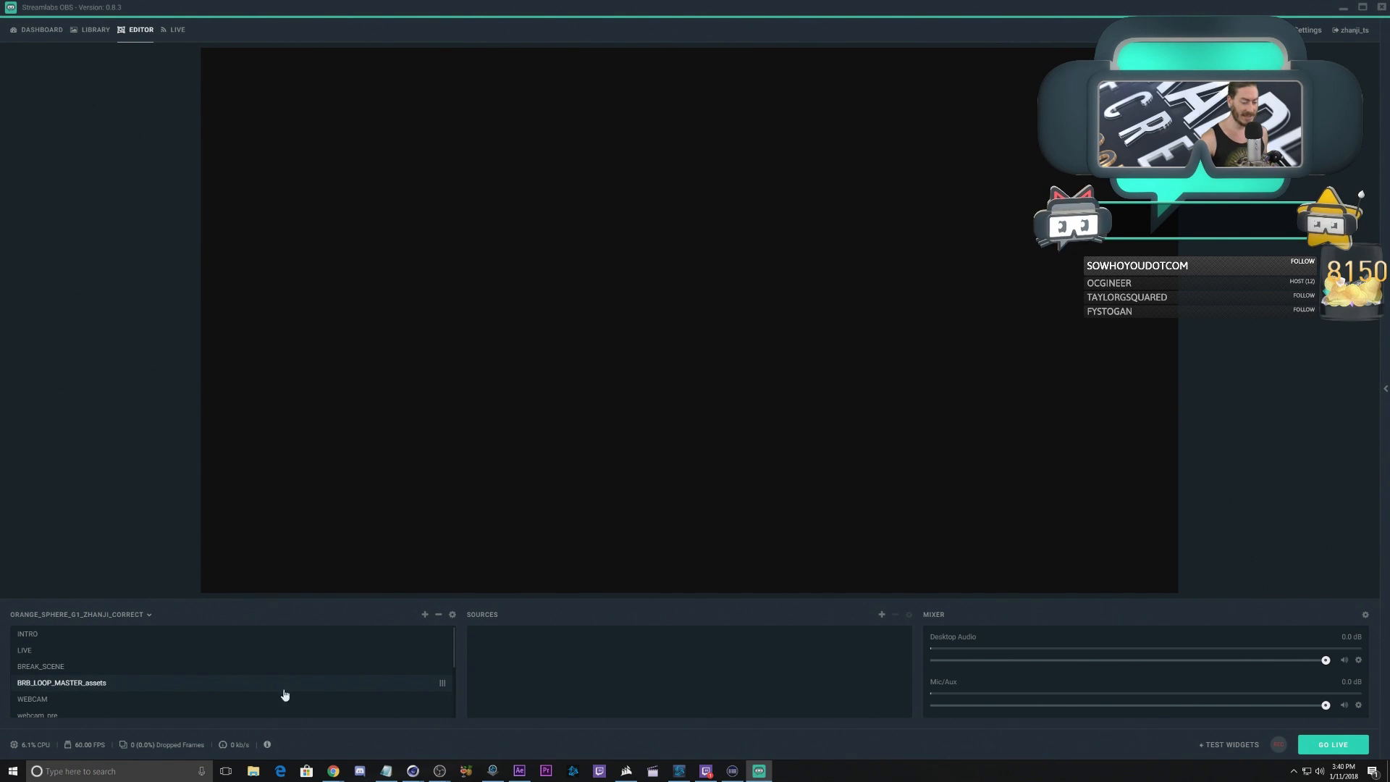
Step: Add the existing WEBCAM scene as a source in BRB_LOOP_MASTER_assets
left_click(881, 615)
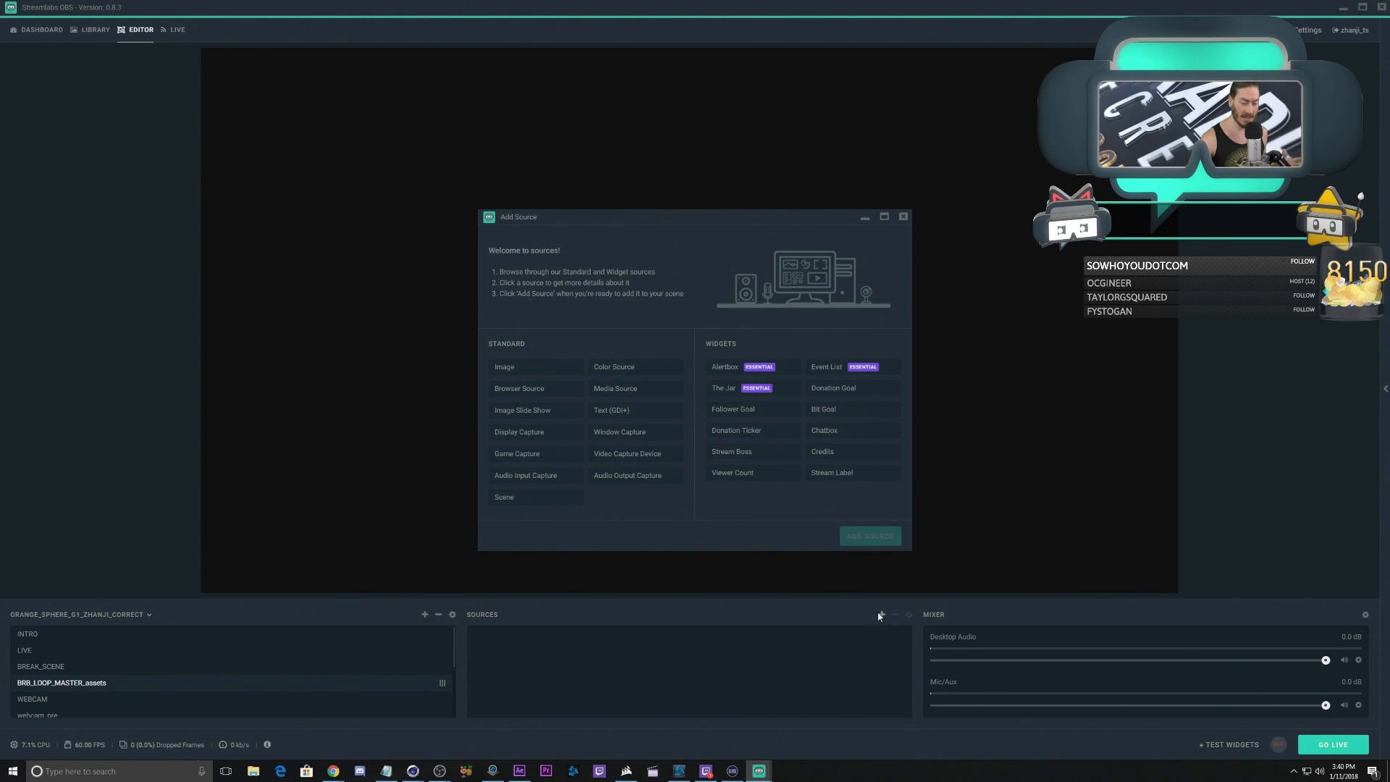
left_click(535, 498)
left_click(867, 539)
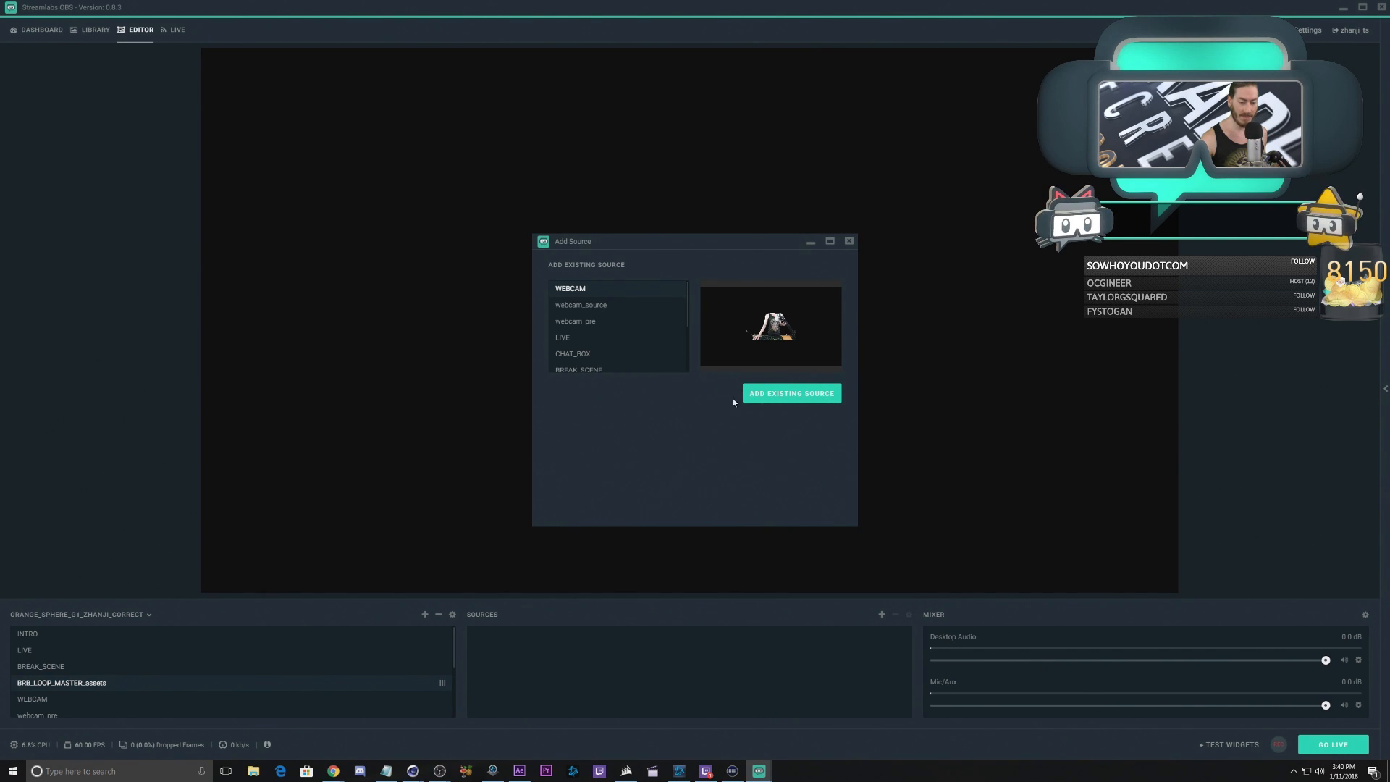
left_click(792, 393)
Step: Crop the WEBCAM source's right, bottom and top edges closer to the overlay and move it to the upper right of the canvas
mouse_move(654, 388)
left_mouse_down()
mouse_move(804, 313)
mouse_move(769, 343)
mouse_move(638, 389)
mouse_move(661, 367)
left_mouse_up()
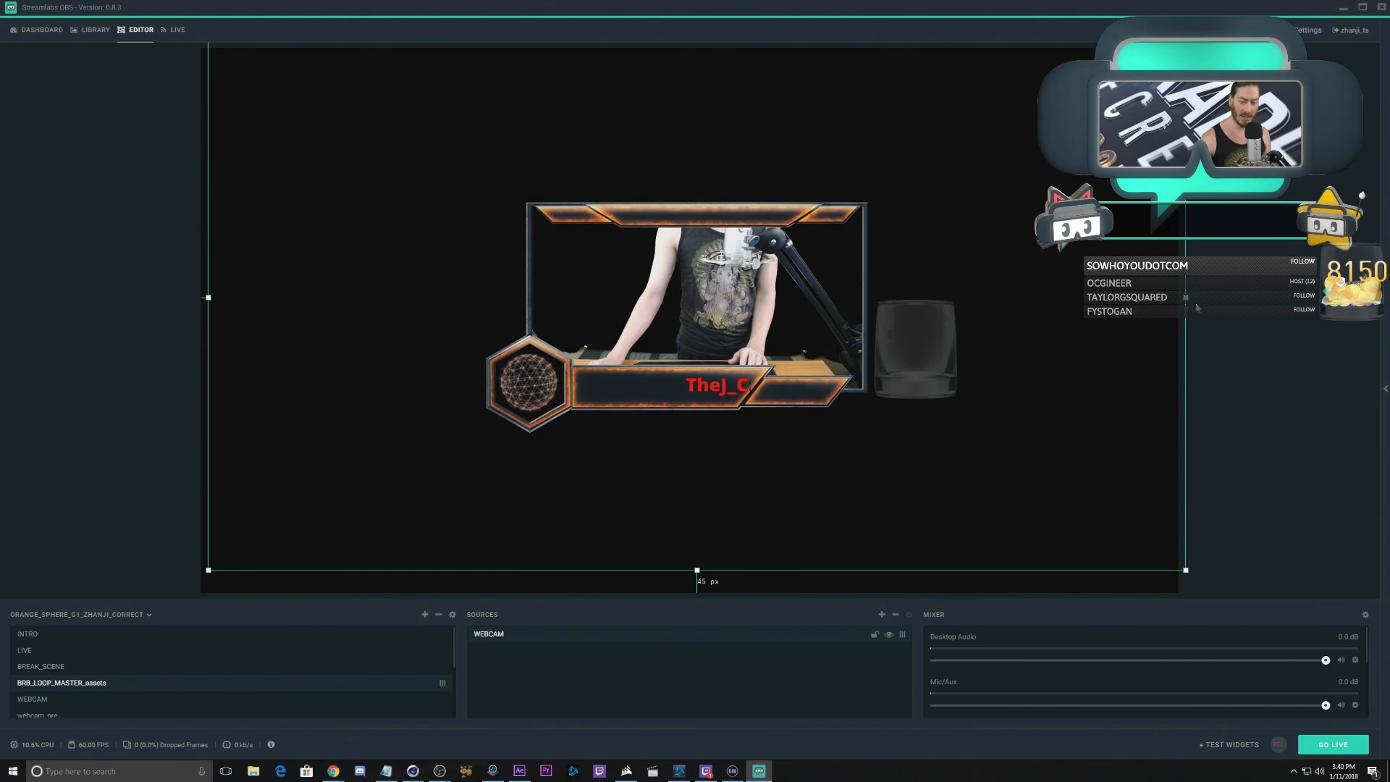
left_click_drag(1185, 296, 1012, 297)
left_click_drag(610, 570, 623, 454)
left_click_drag(640, 326, 650, 395)
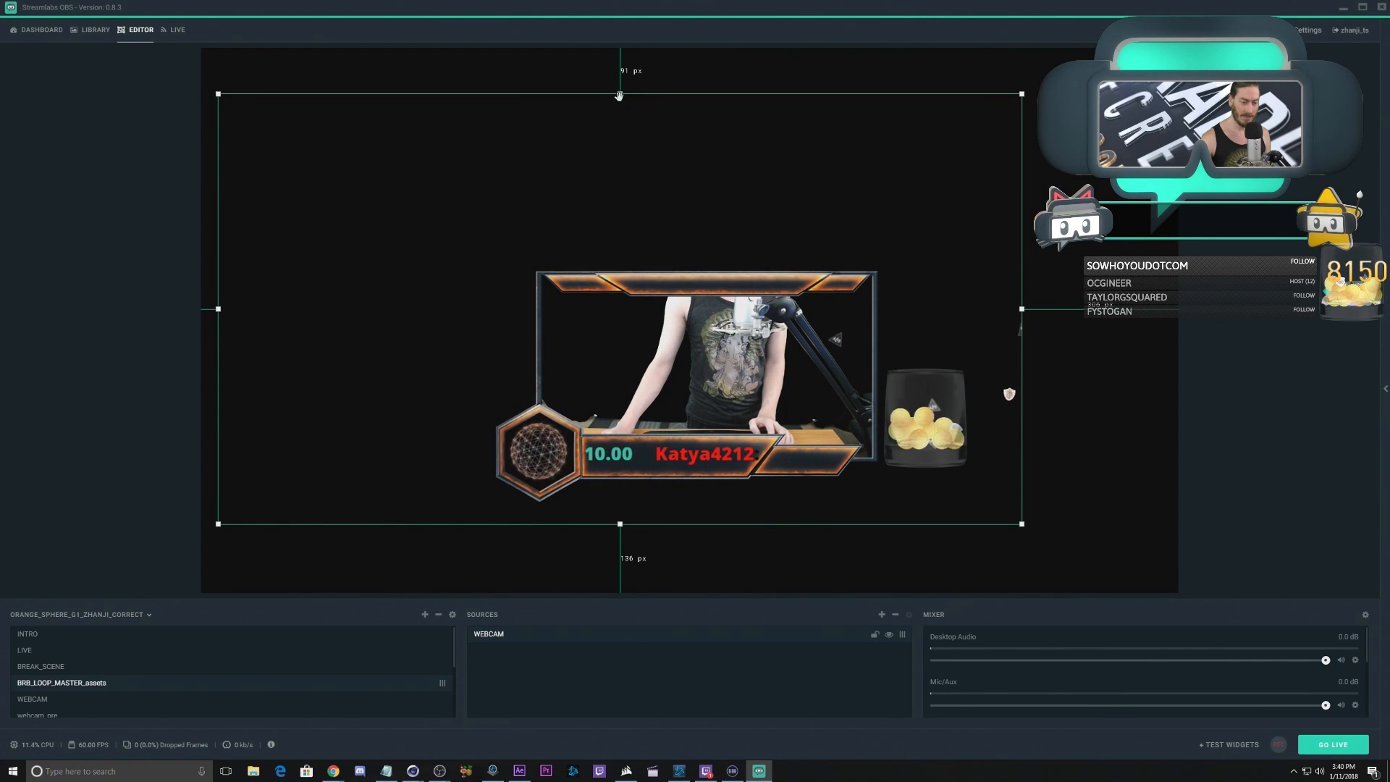
left_click_drag(620, 94, 620, 224)
left_click_drag(621, 329, 817, 127)
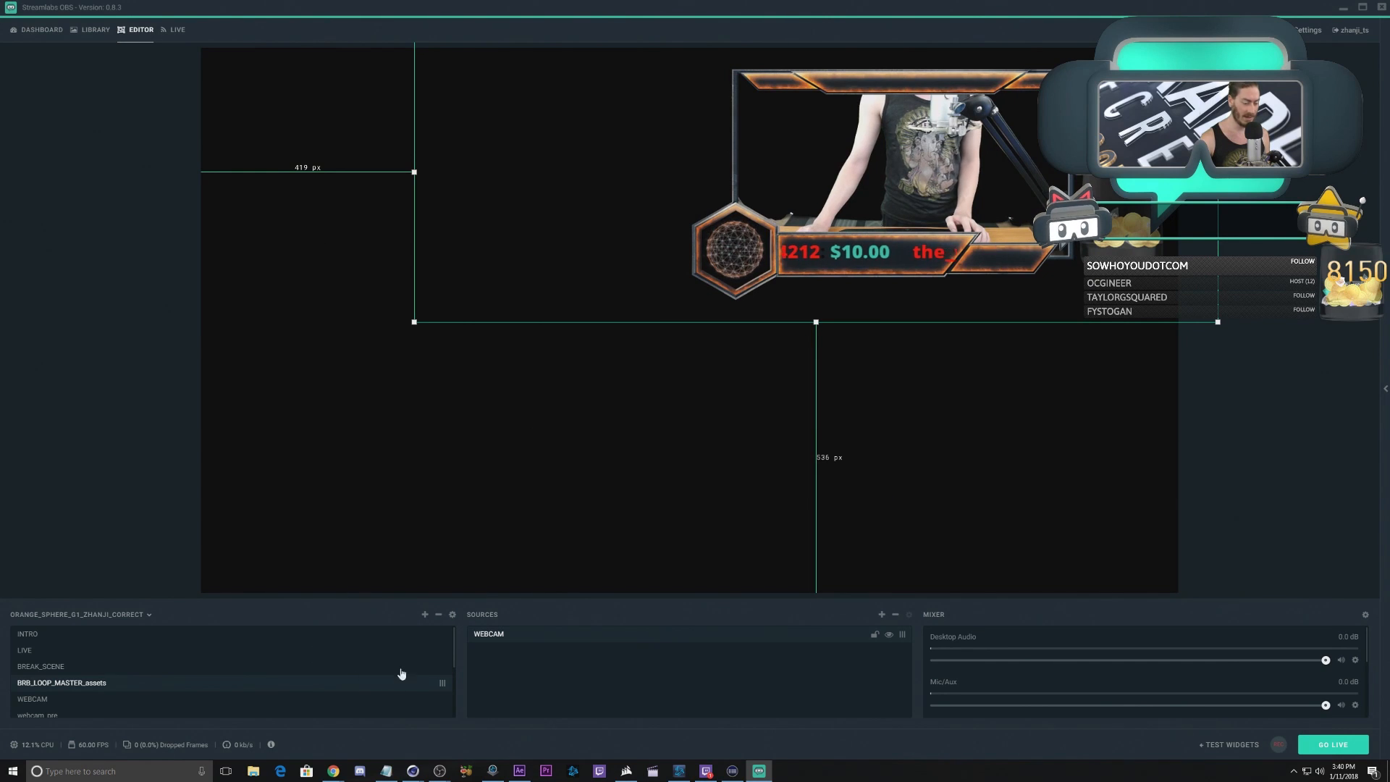
Step: Add the existing CHAT_BOX scene as a source in BRB_LOOP_MASTER_assets
left_click(883, 614)
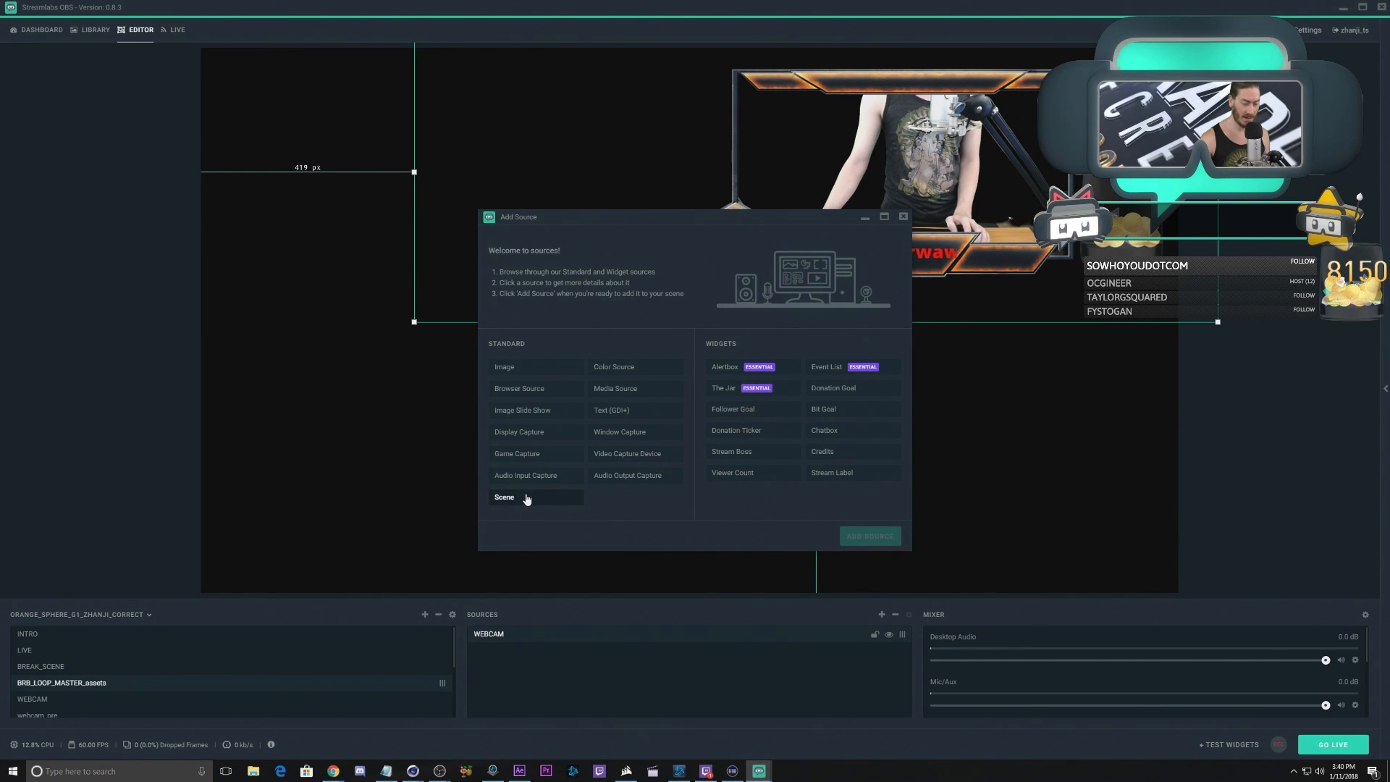
left_click(527, 499)
left_click(884, 537)
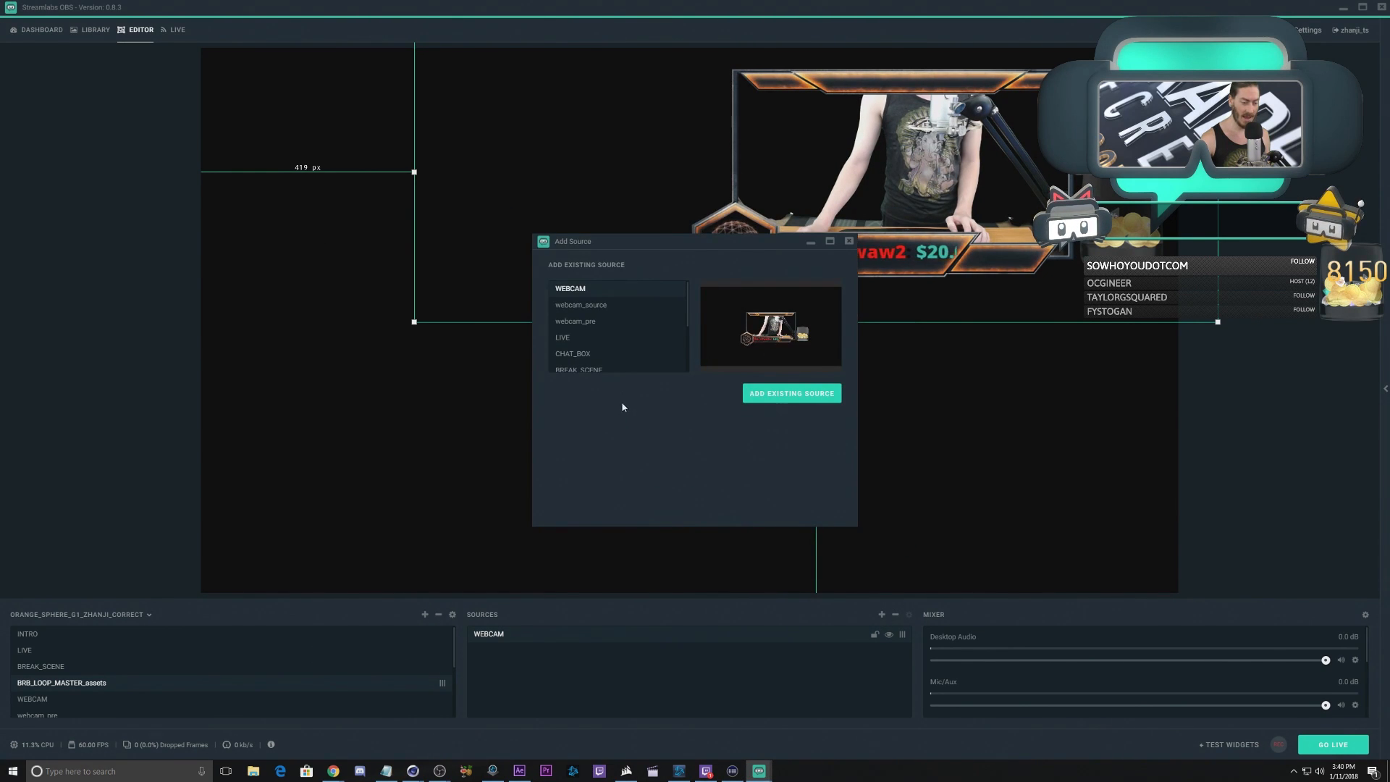
left_click(595, 354)
left_click(771, 394)
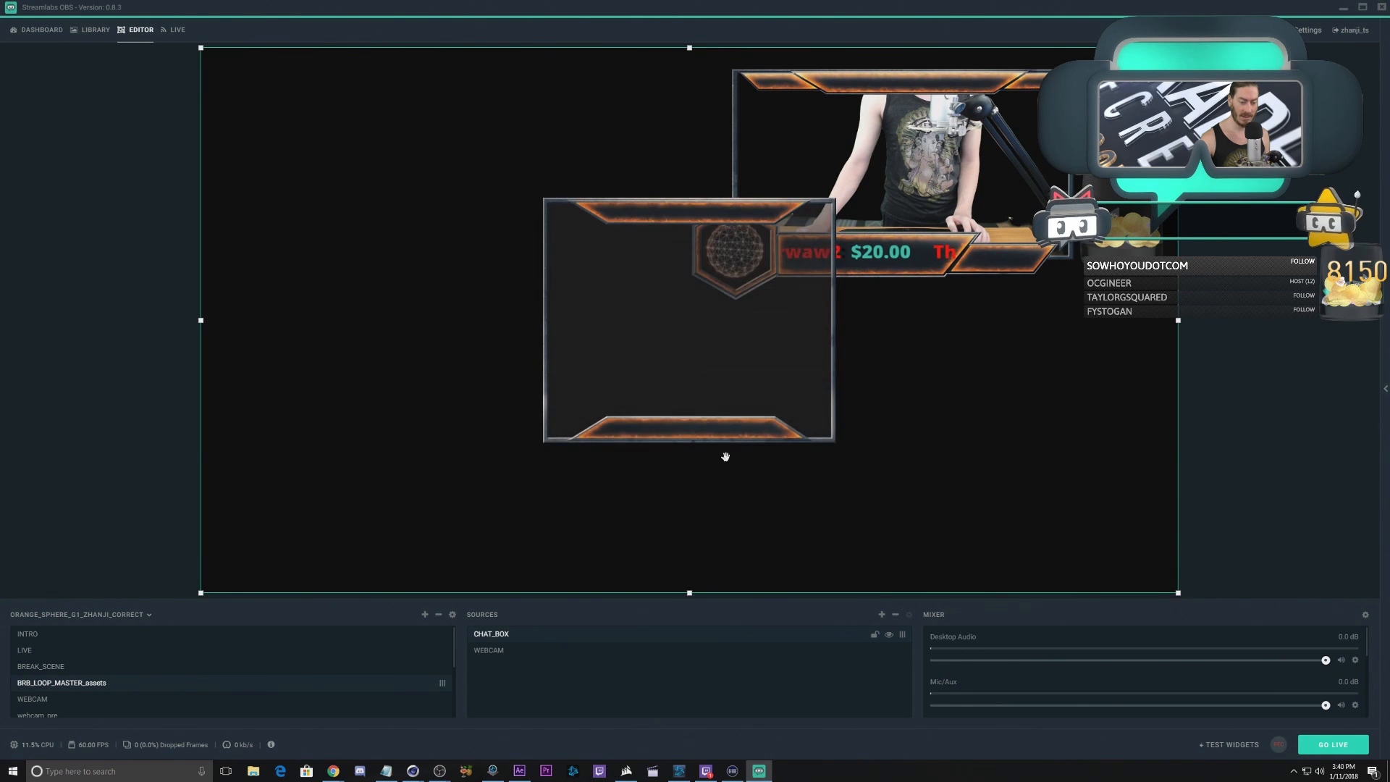
Step: Crop the CHAT_BOX source closer to its frame: about 514 px off the right, 215 px off the bottom, 476 px off the left, plus the top
left_click_drag(1178, 320, 897, 321)
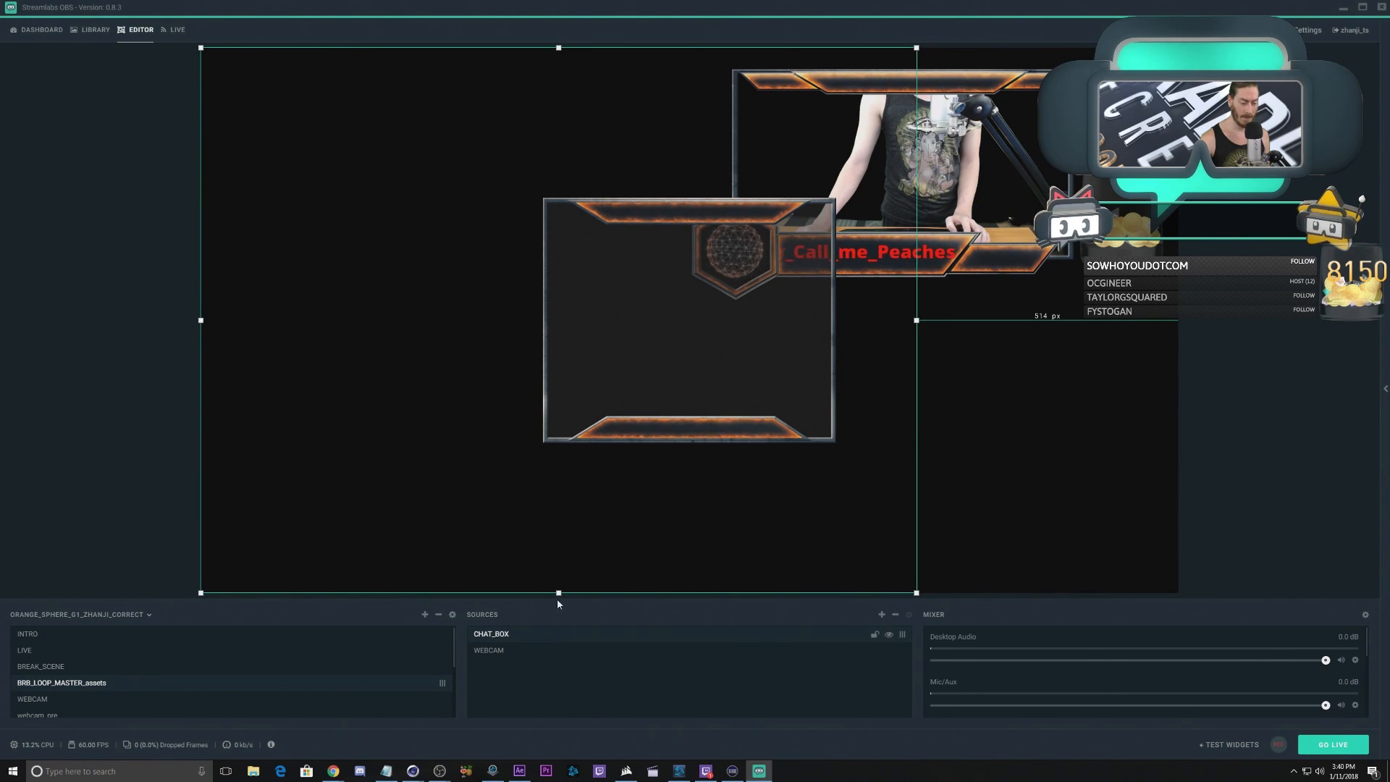
left_click_drag(557, 590, 558, 483)
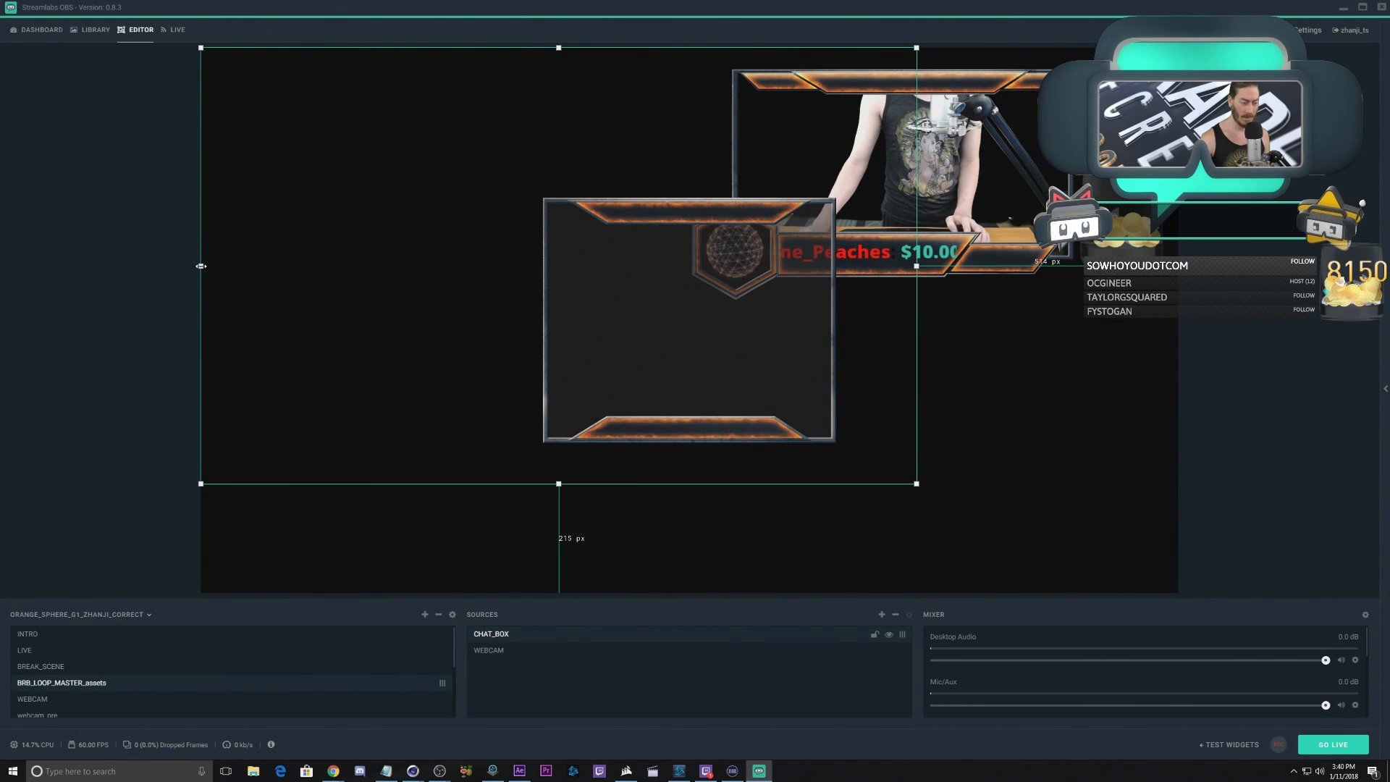
left_click_drag(201, 266, 444, 266)
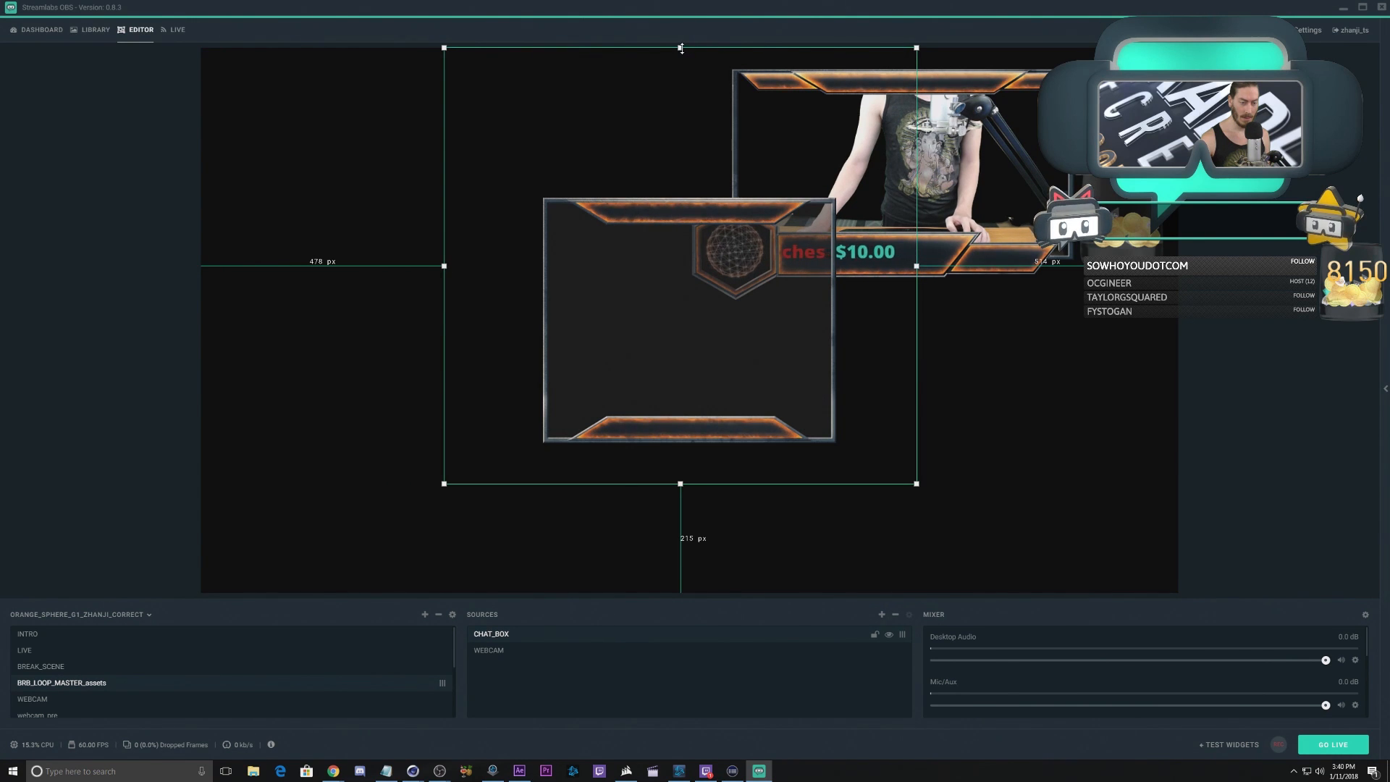
left_click_drag(680, 48, 680, 171)
Step: Move the CHAT_BOX source to the left half of the canvas and enlarge it to fill the space beside the webcam overlay
left_click_drag(713, 285, 418, 393)
left_click(616, 278)
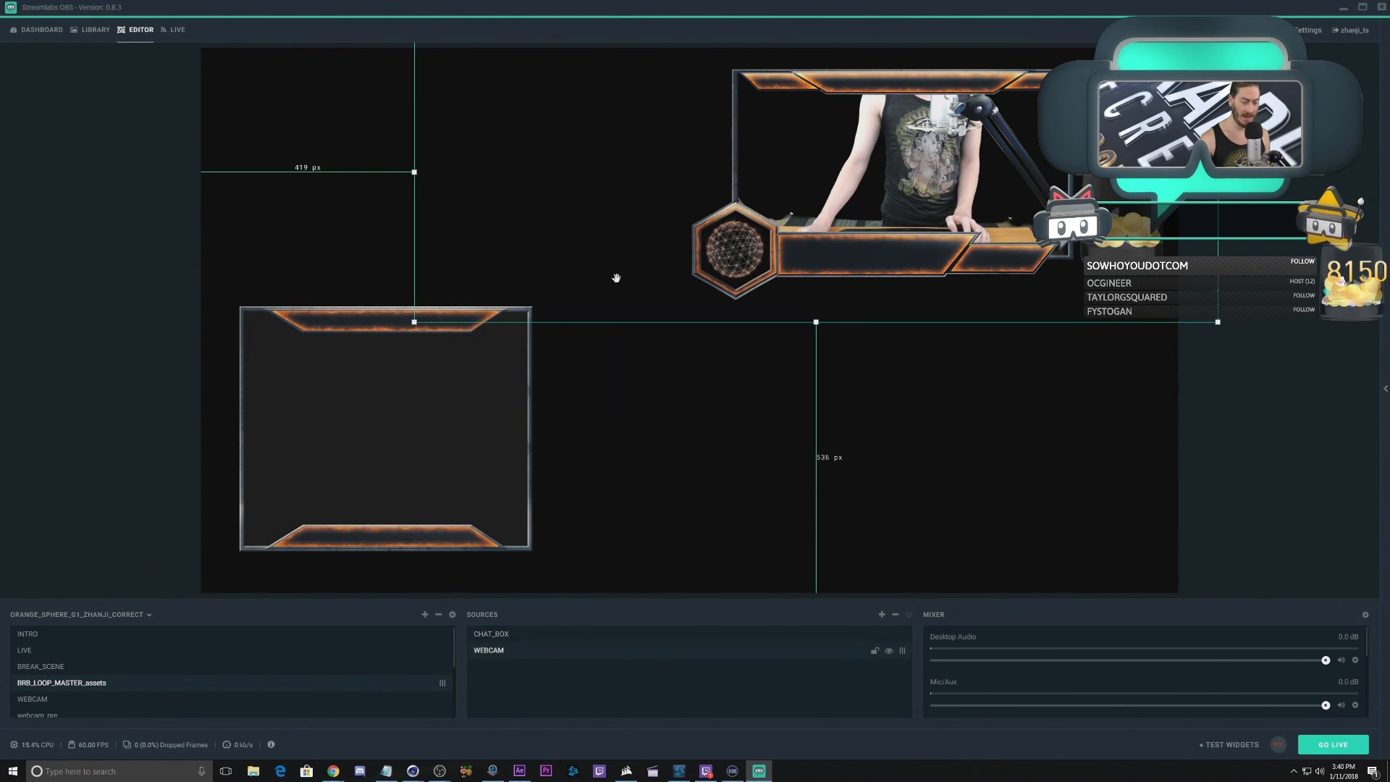
left_click(393, 405)
left_click_drag(613, 280, 896, 94)
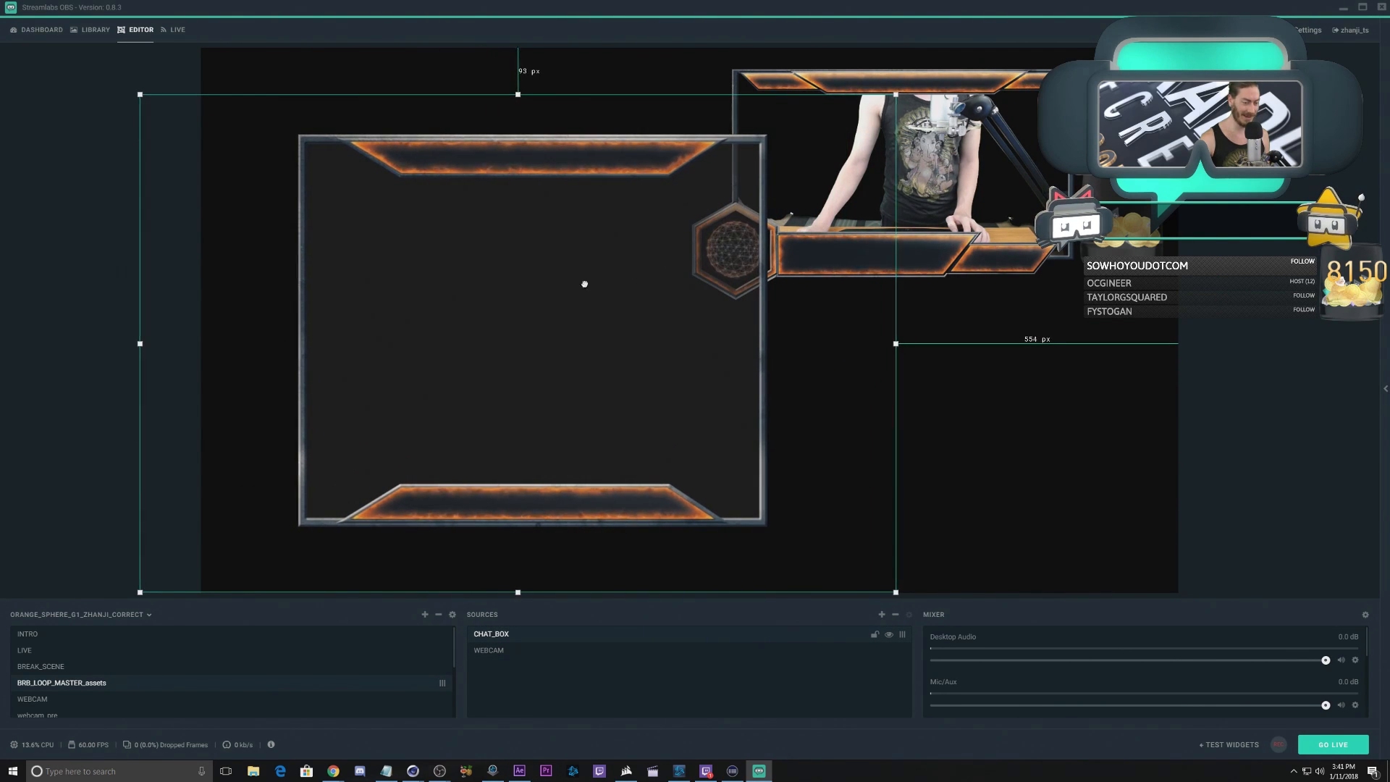
left_click_drag(602, 281, 519, 278)
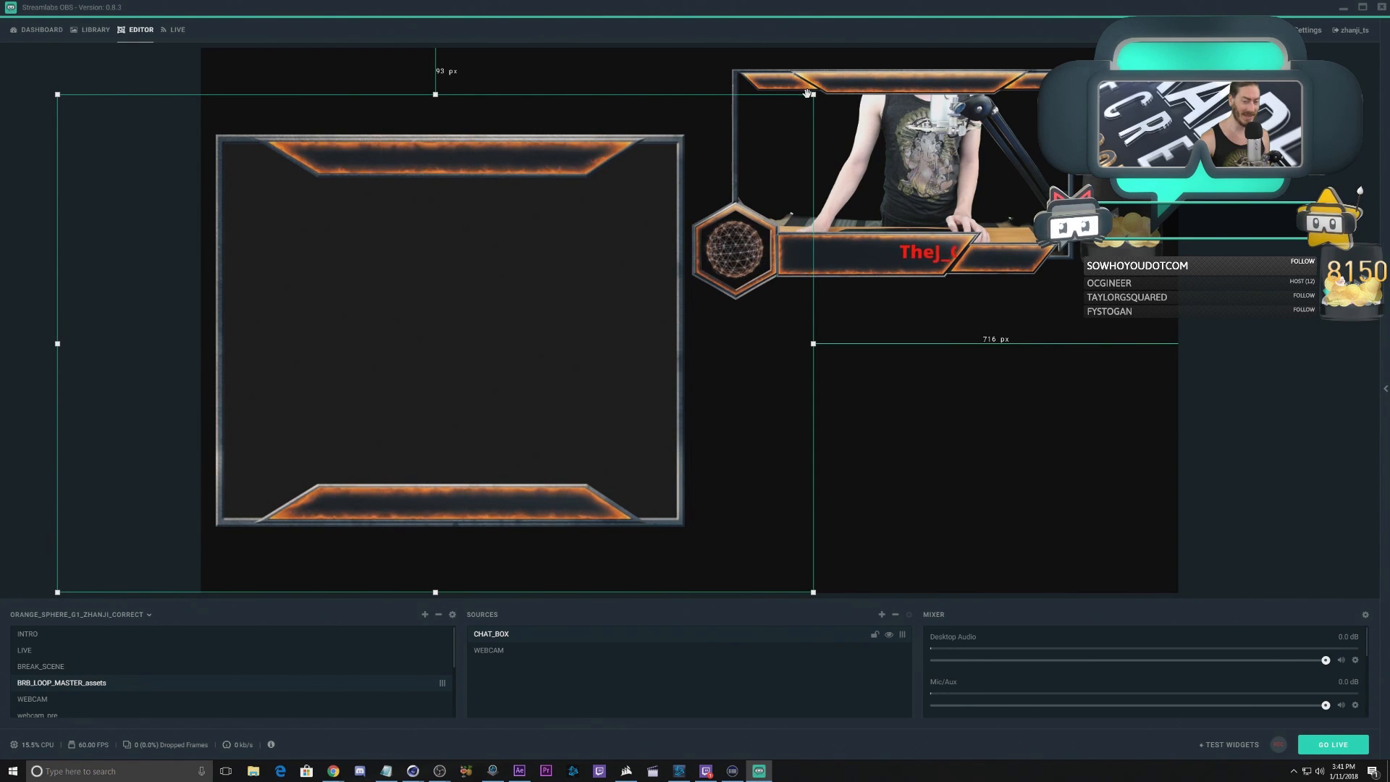
Step: Add the existing EVENT_LIST scene as a source in BRB_LOOP_MASTER_assets
left_click(881, 614)
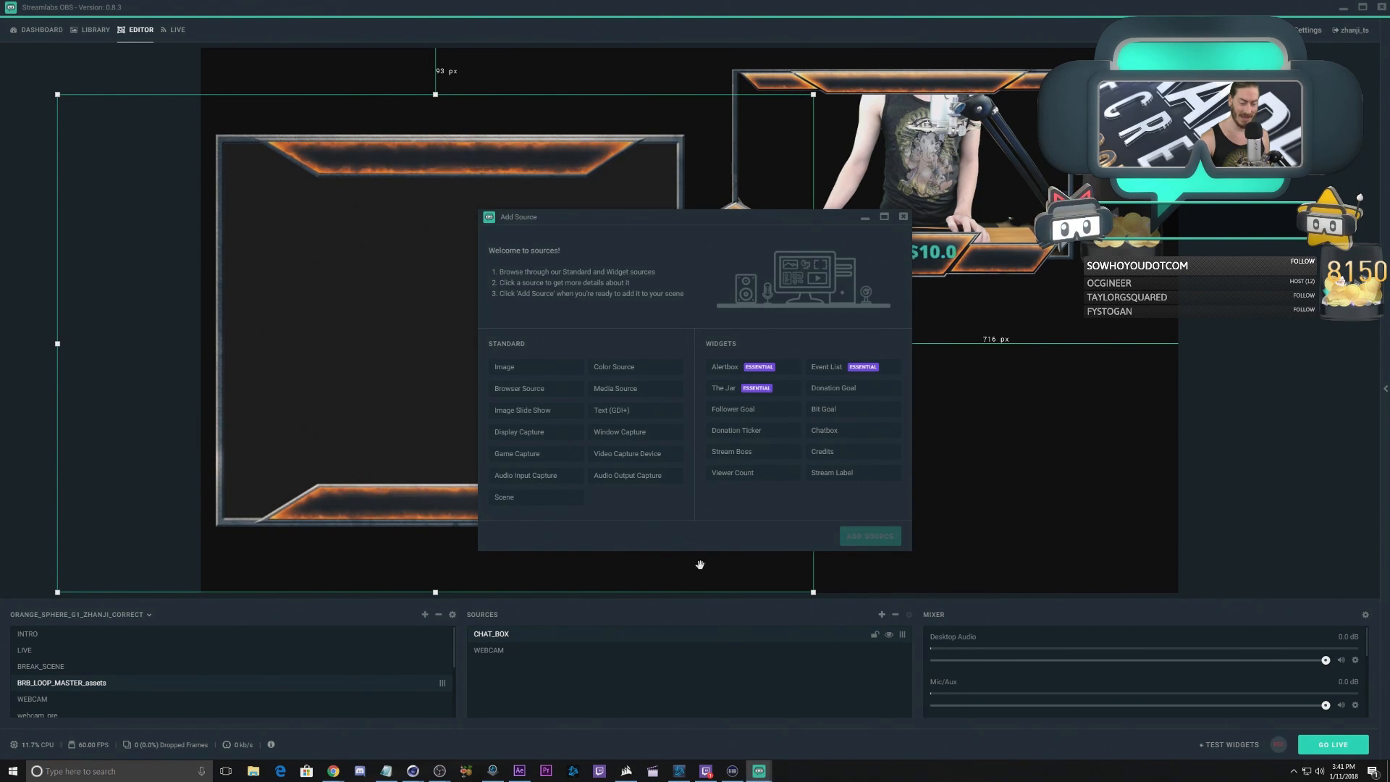
left_click(534, 500)
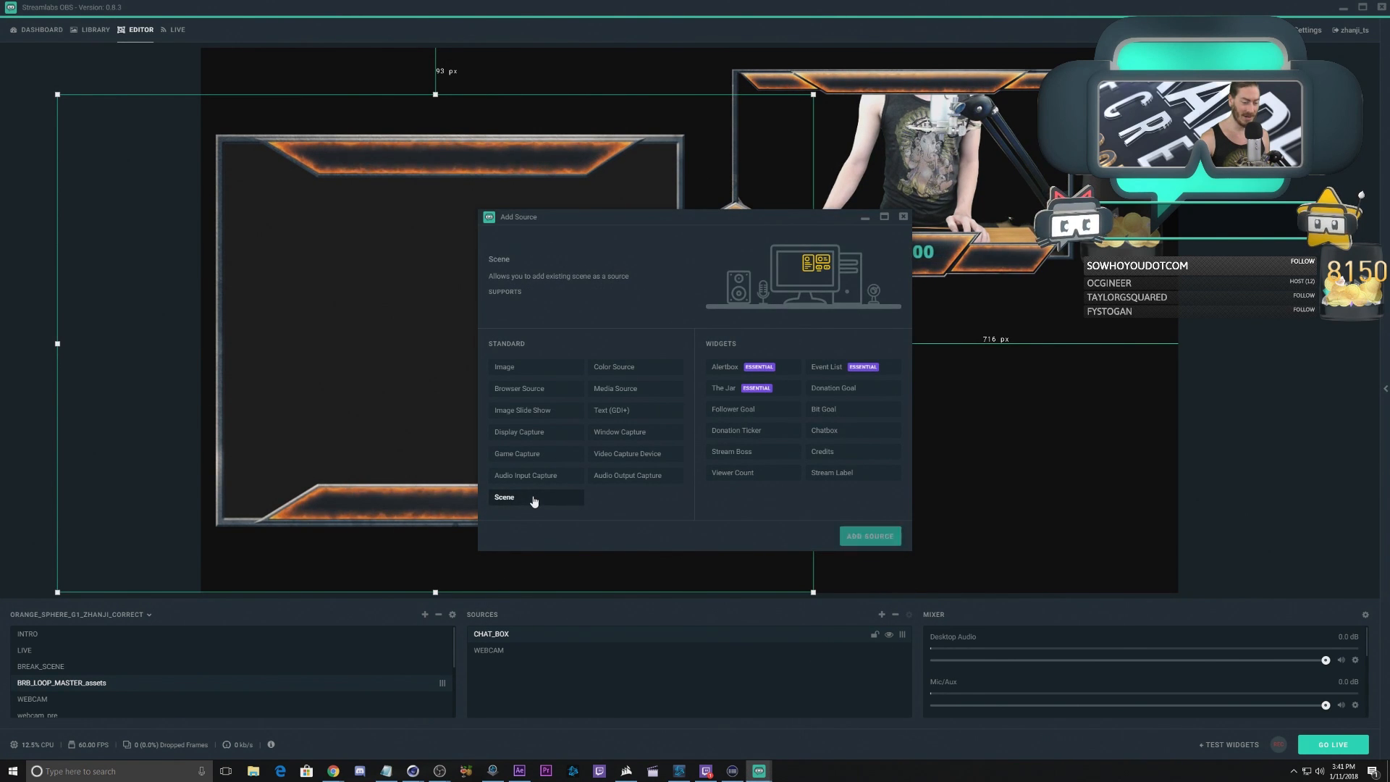
left_click(857, 536)
scroll(589, 340, "down", 3)
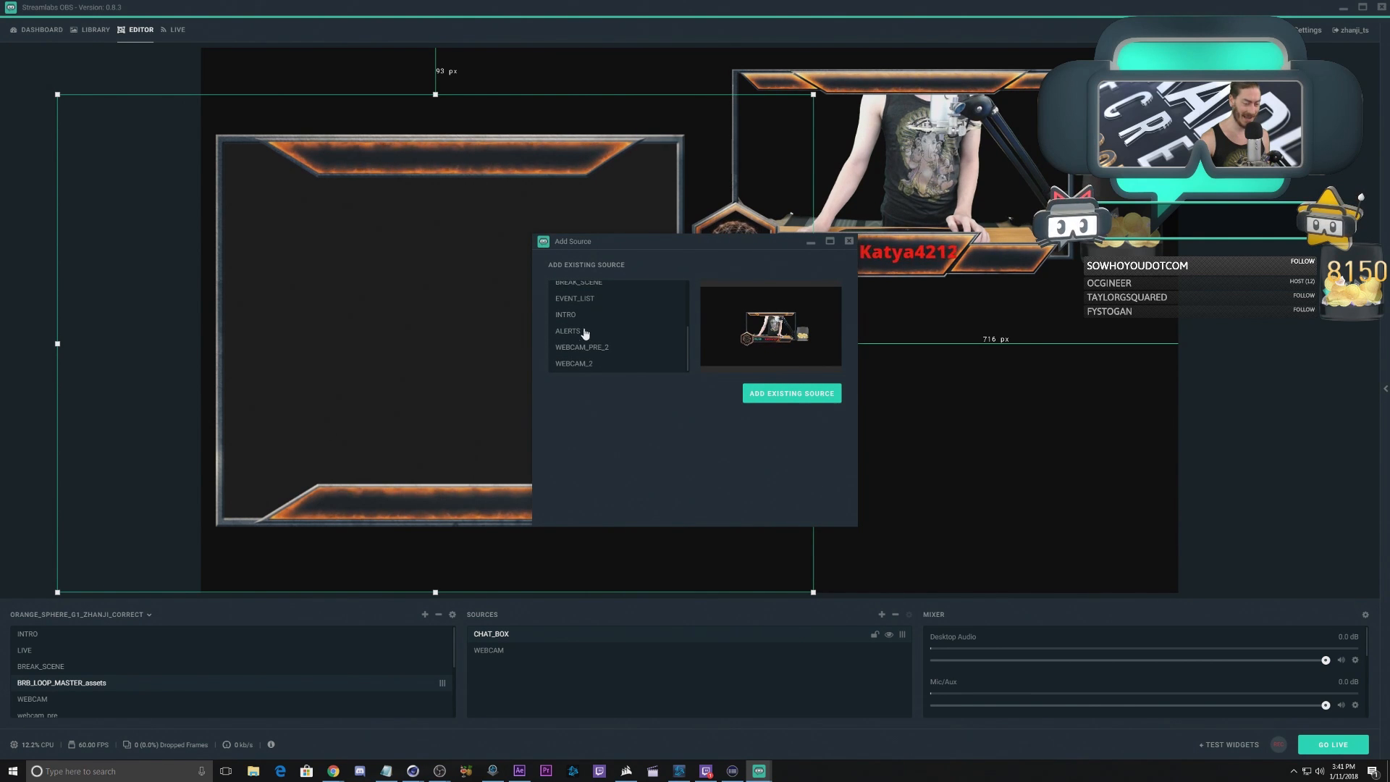
left_click(587, 304)
left_click(775, 394)
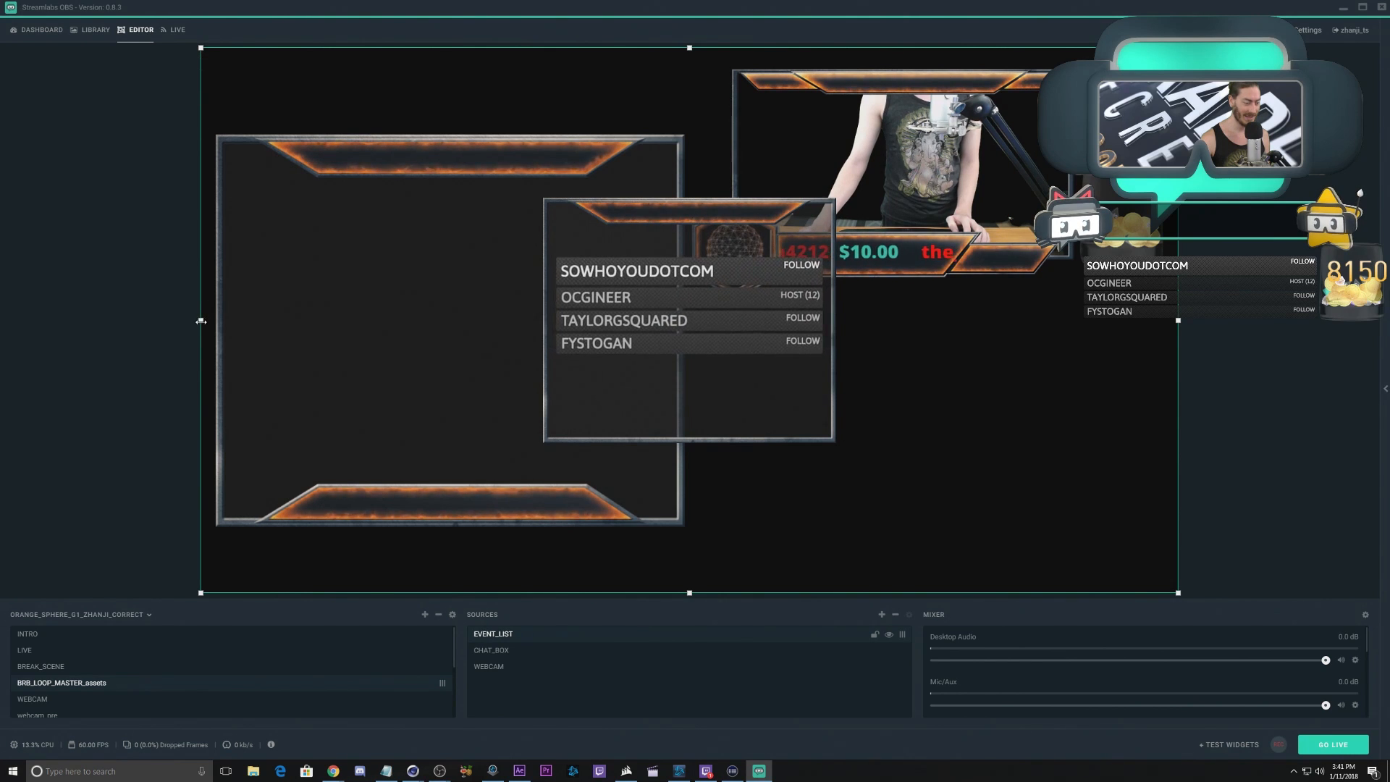
Step: Crop the EVENT_LIST source about 593 px left, 552 px right and 268 px top, and move it below the webcam overlay
left_click_drag(201, 320, 502, 320)
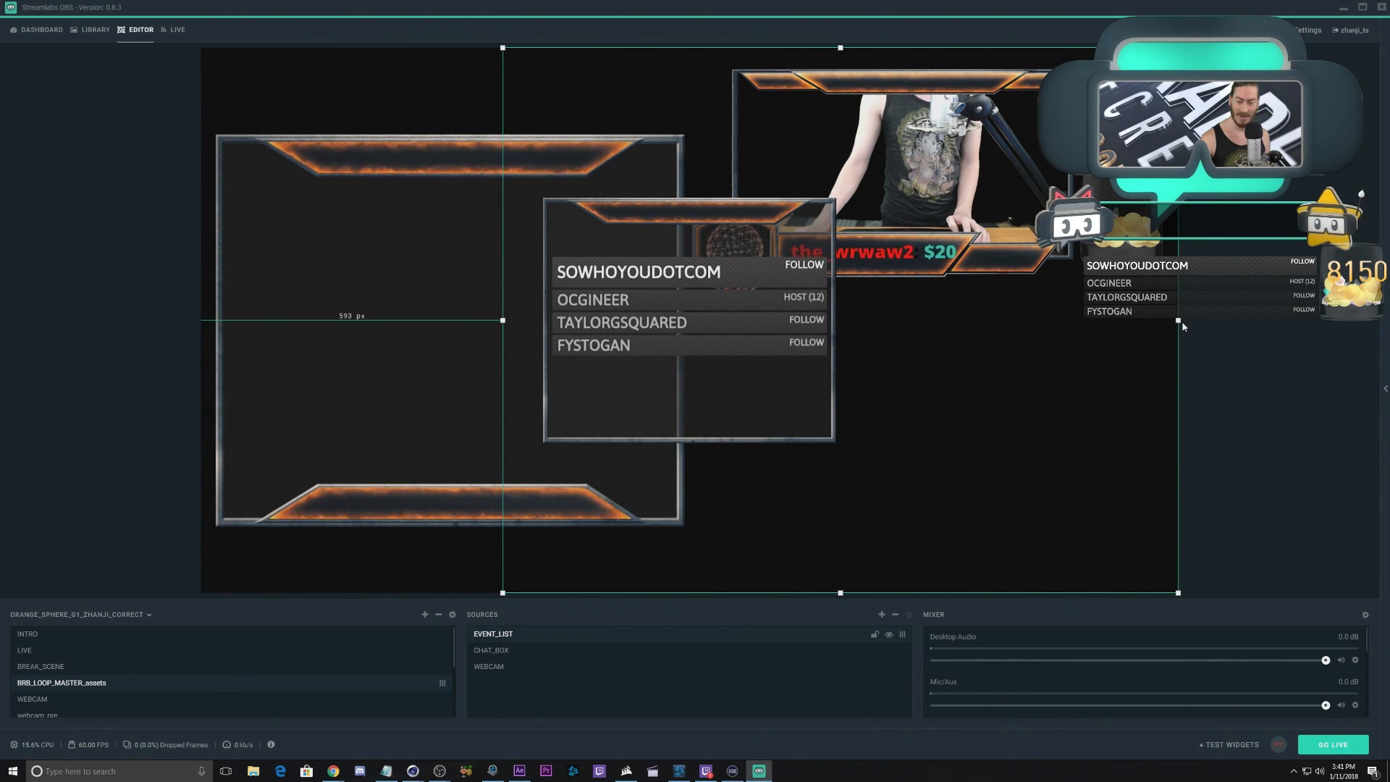
left_click_drag(1179, 320, 897, 320)
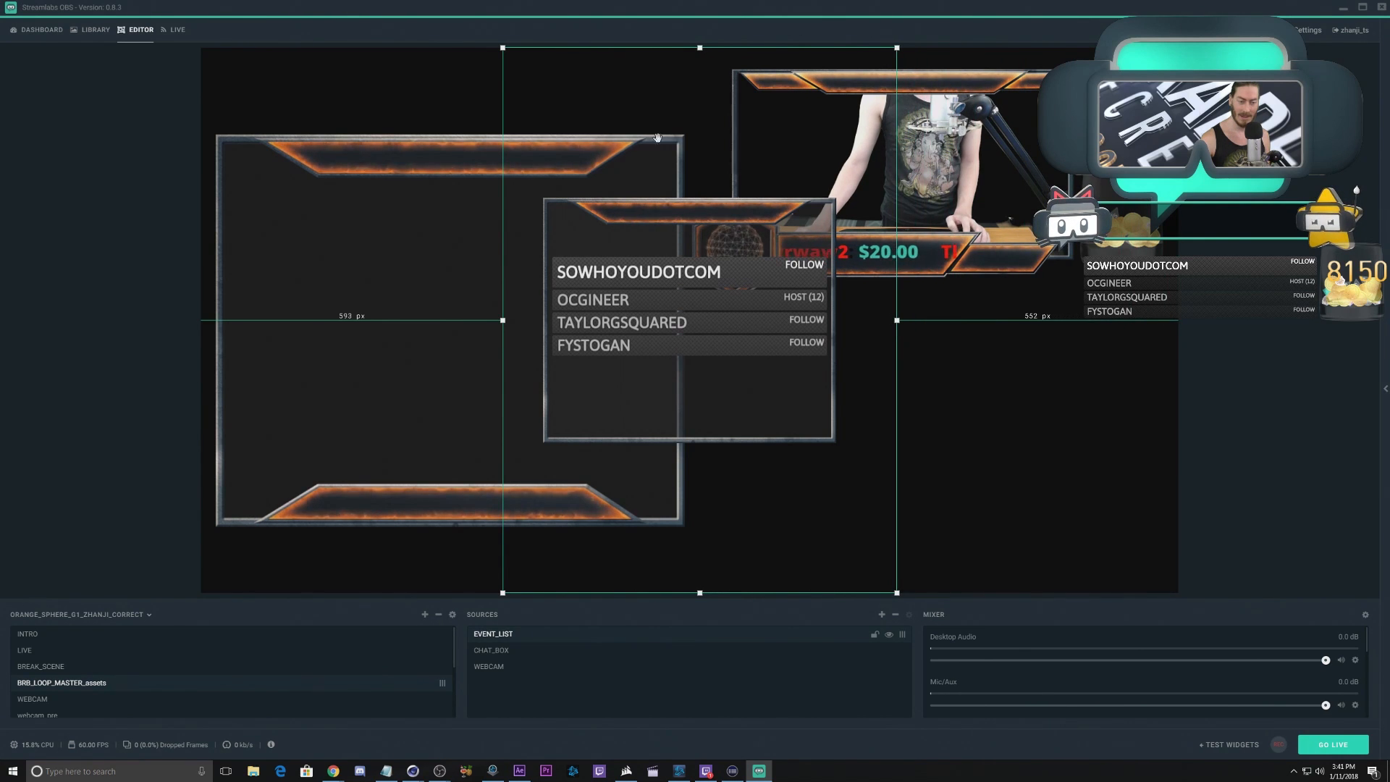
left_click_drag(700, 48, 700, 183)
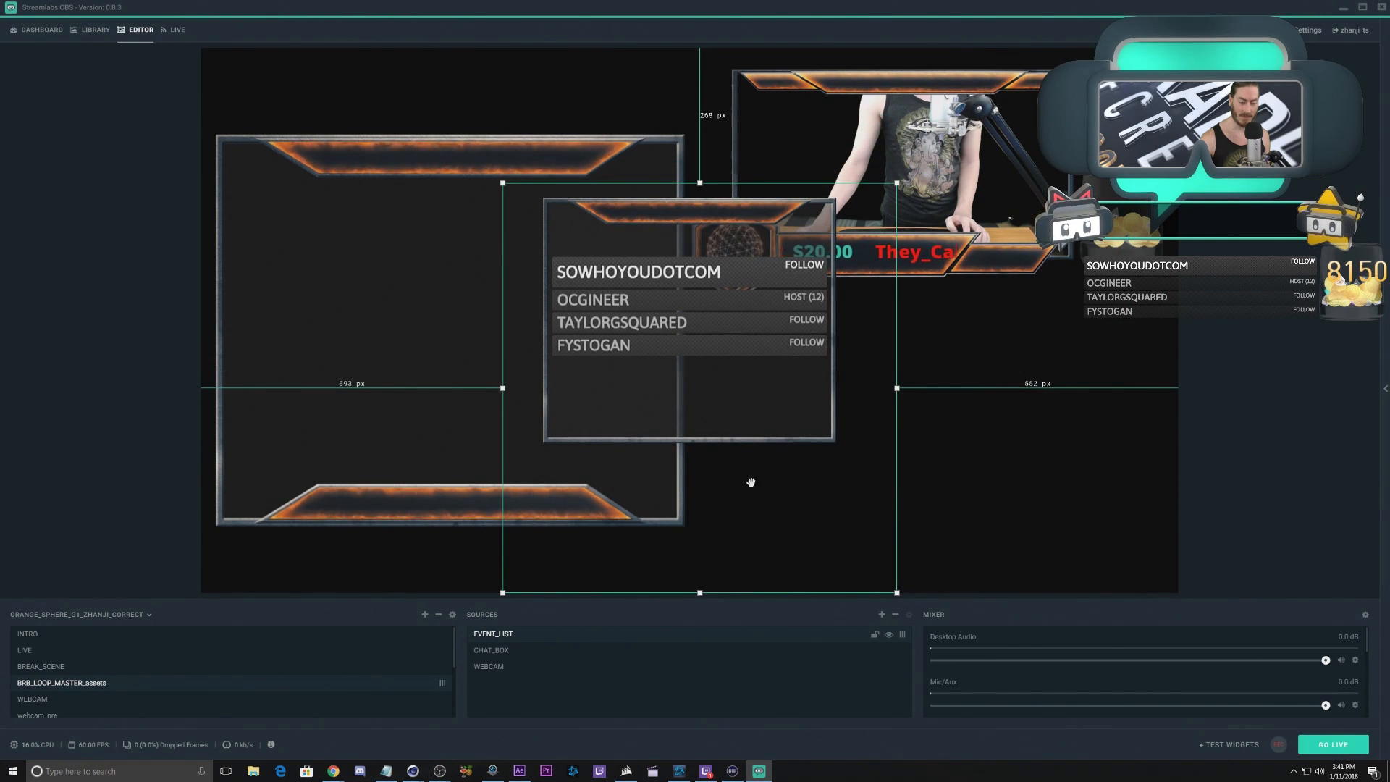
left_click_drag(686, 380, 947, 495)
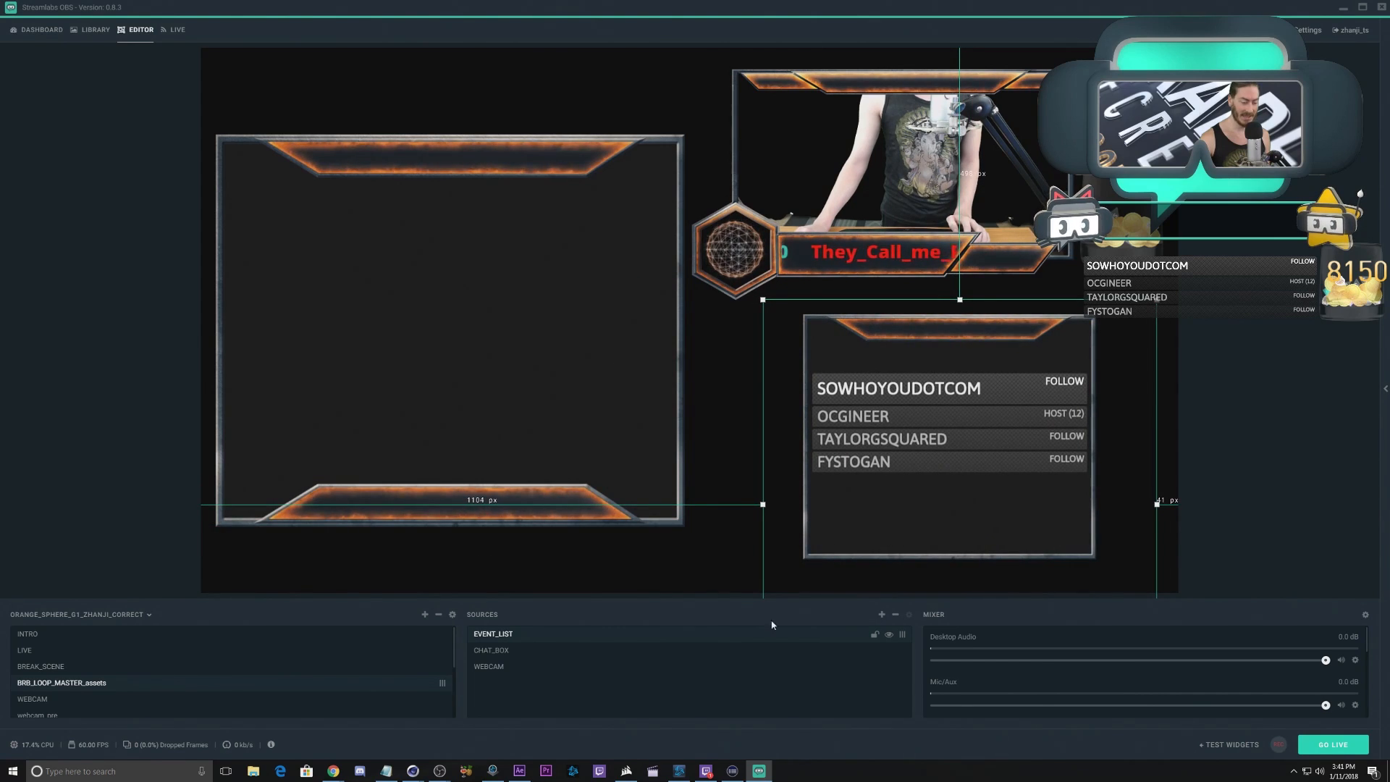
Step: Remove the EVENT_LIST, CHAT_BOX and WEBCAM sources from BREAK_SCENE
left_click(67, 669)
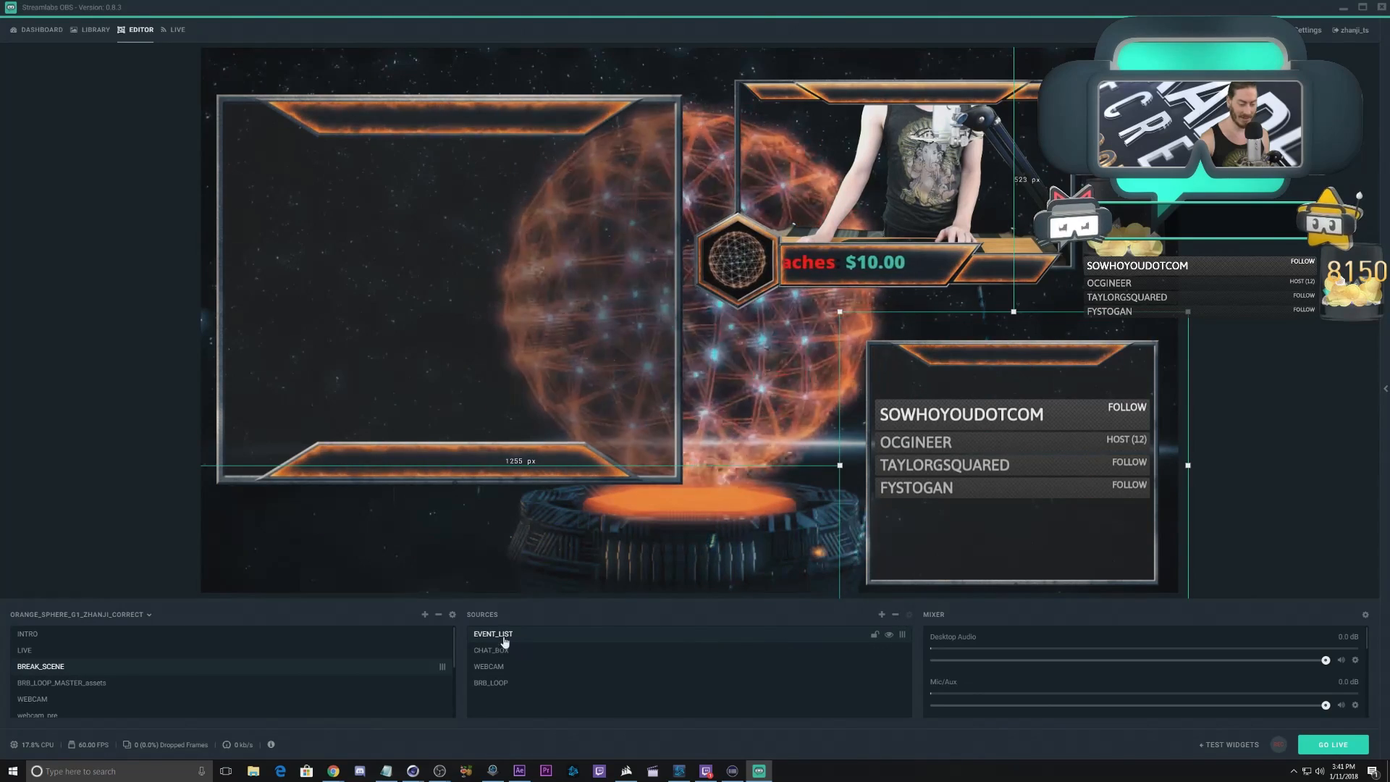
left_click(896, 617)
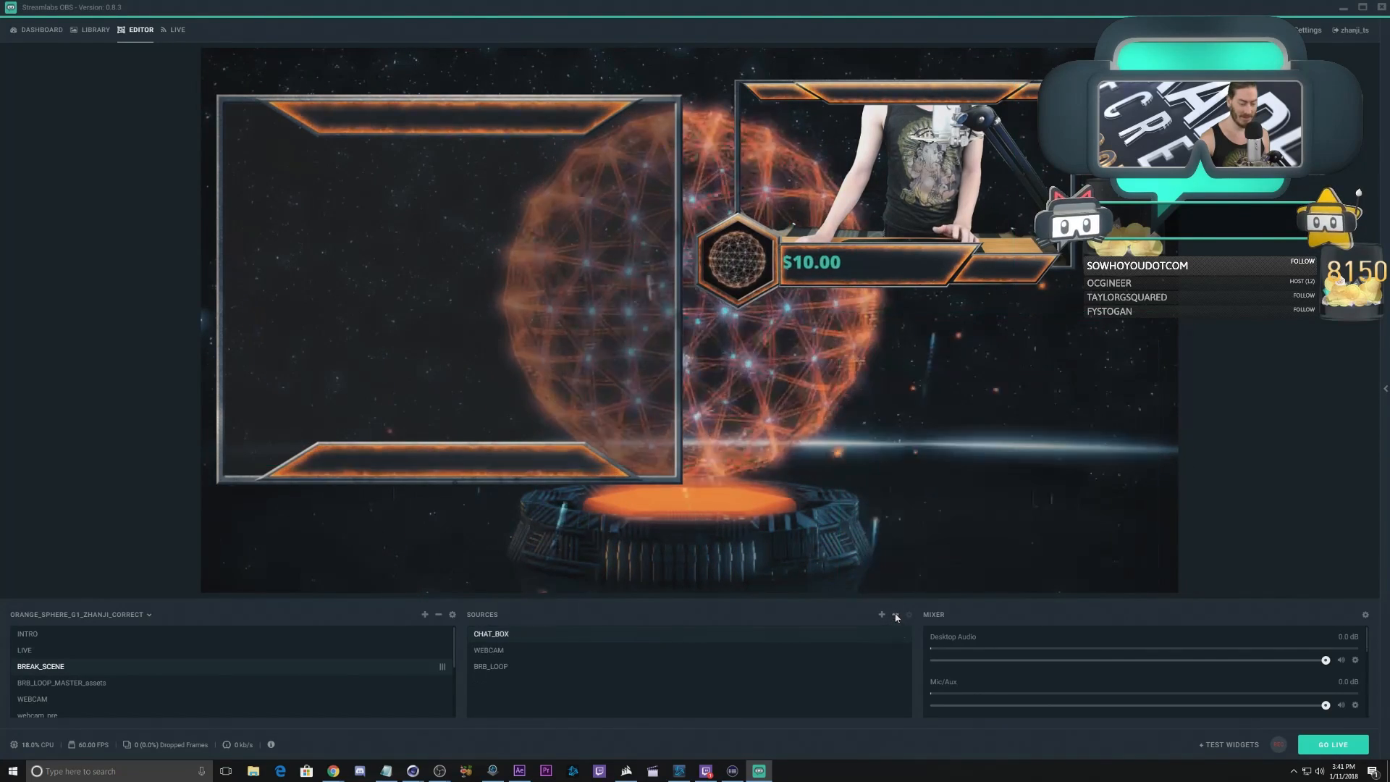
left_click(512, 634)
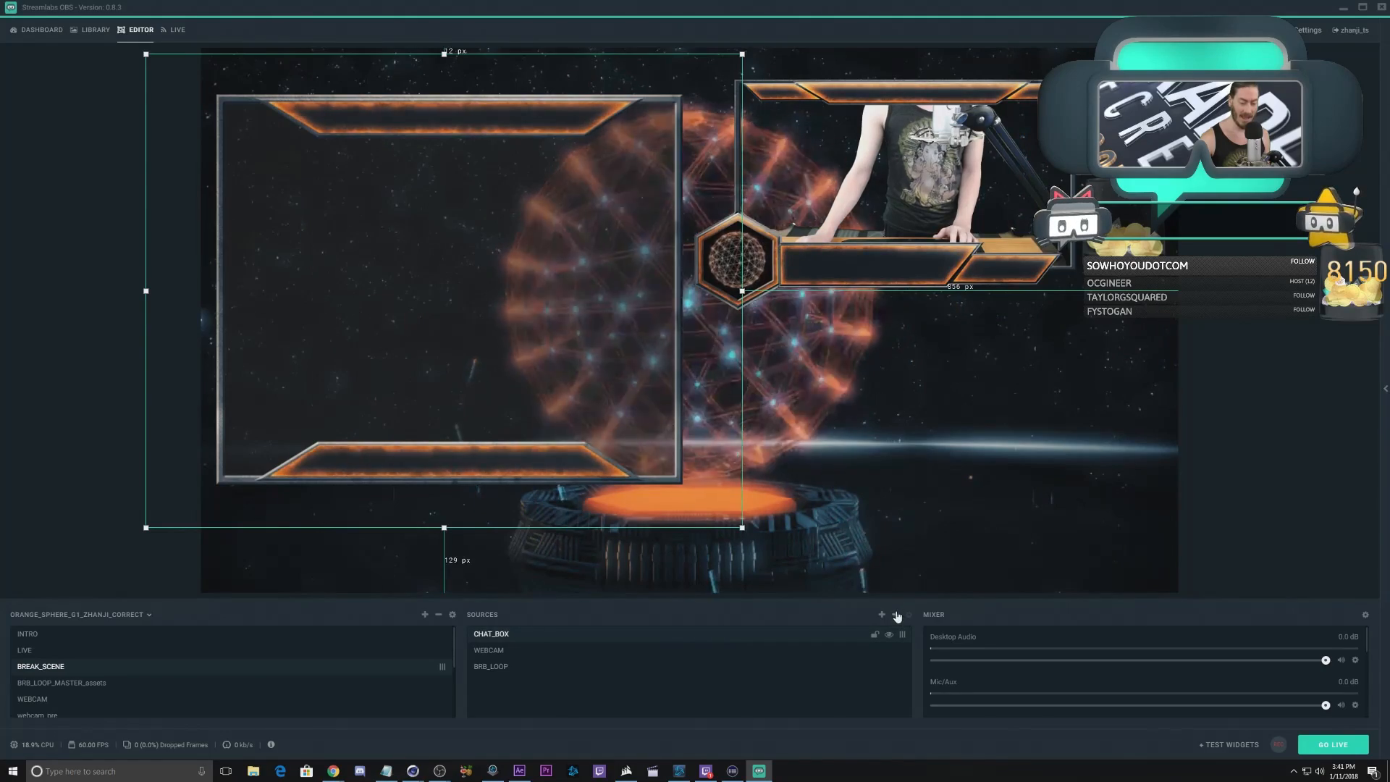
left_click(896, 615)
left_click(513, 635)
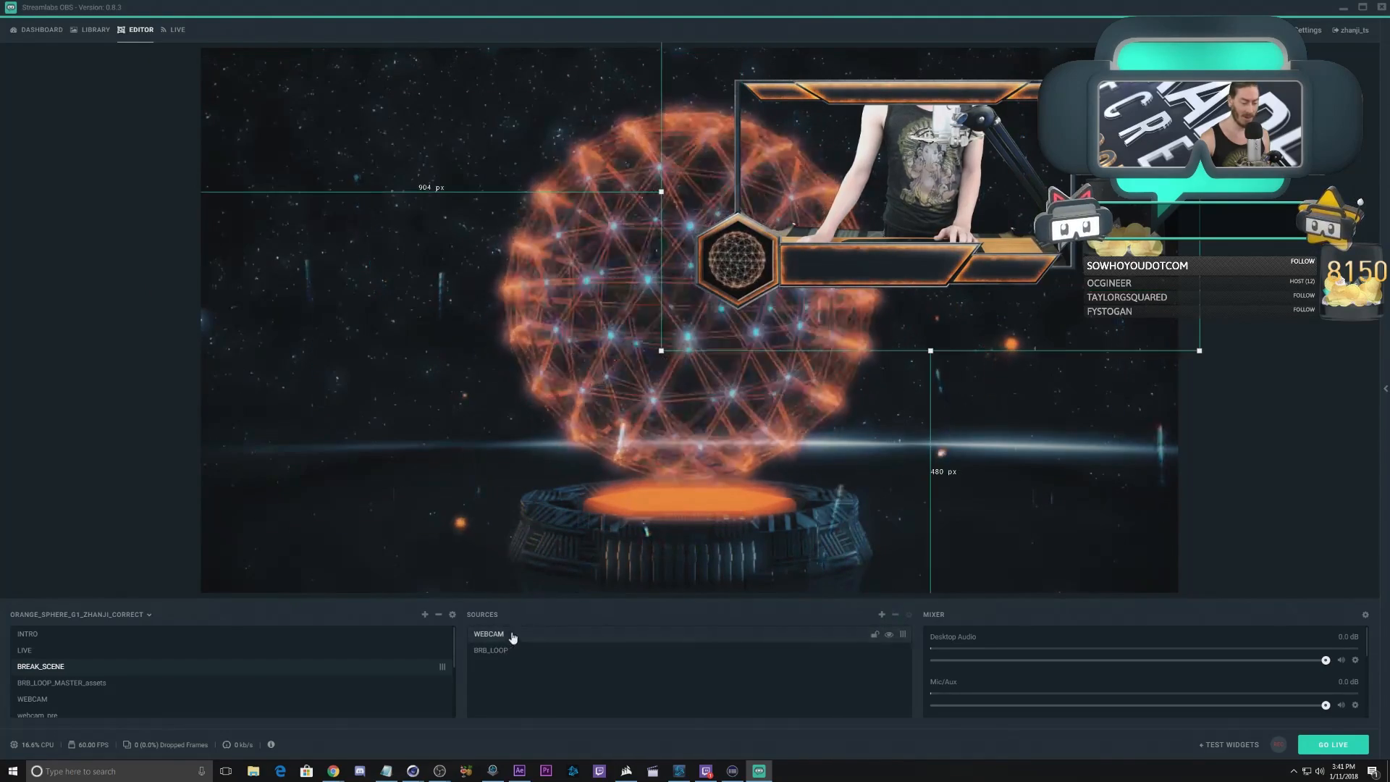
left_click(895, 614)
Step: Add the existing BRB_LOOP_MASTER_assets scene as a source in BREAK_SCENE above BRB_LOOP
left_click(881, 615)
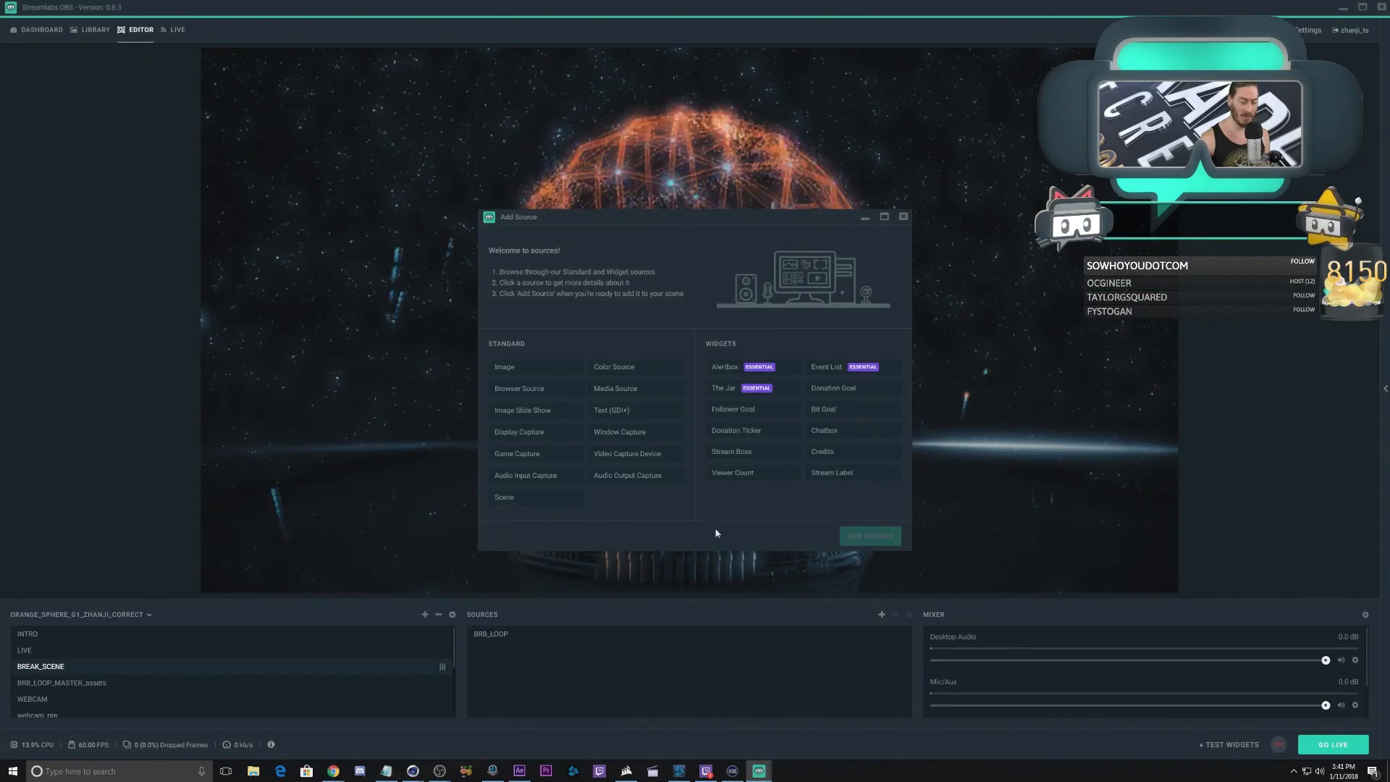
left_click(500, 497)
left_click(869, 537)
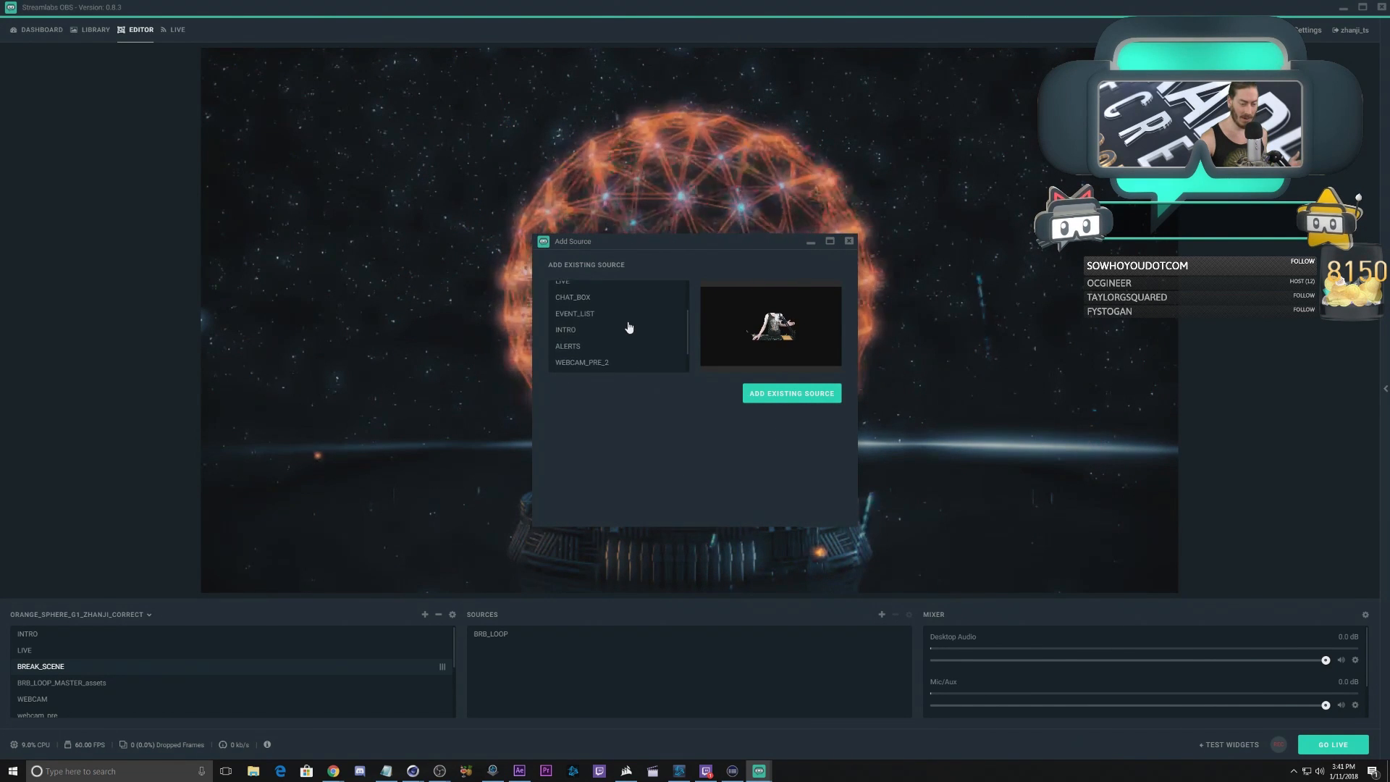
scroll(622, 347, "down", 3)
left_click(616, 364)
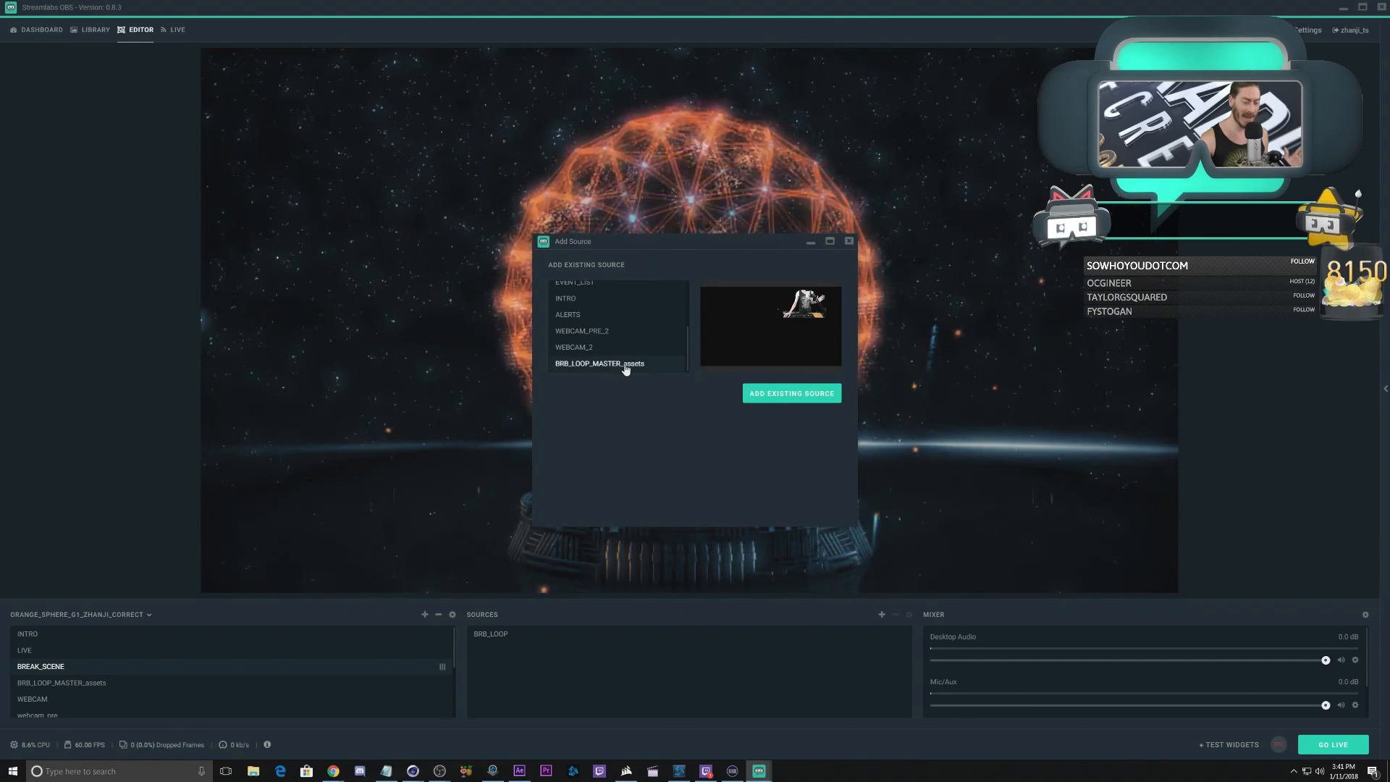
left_click(778, 392)
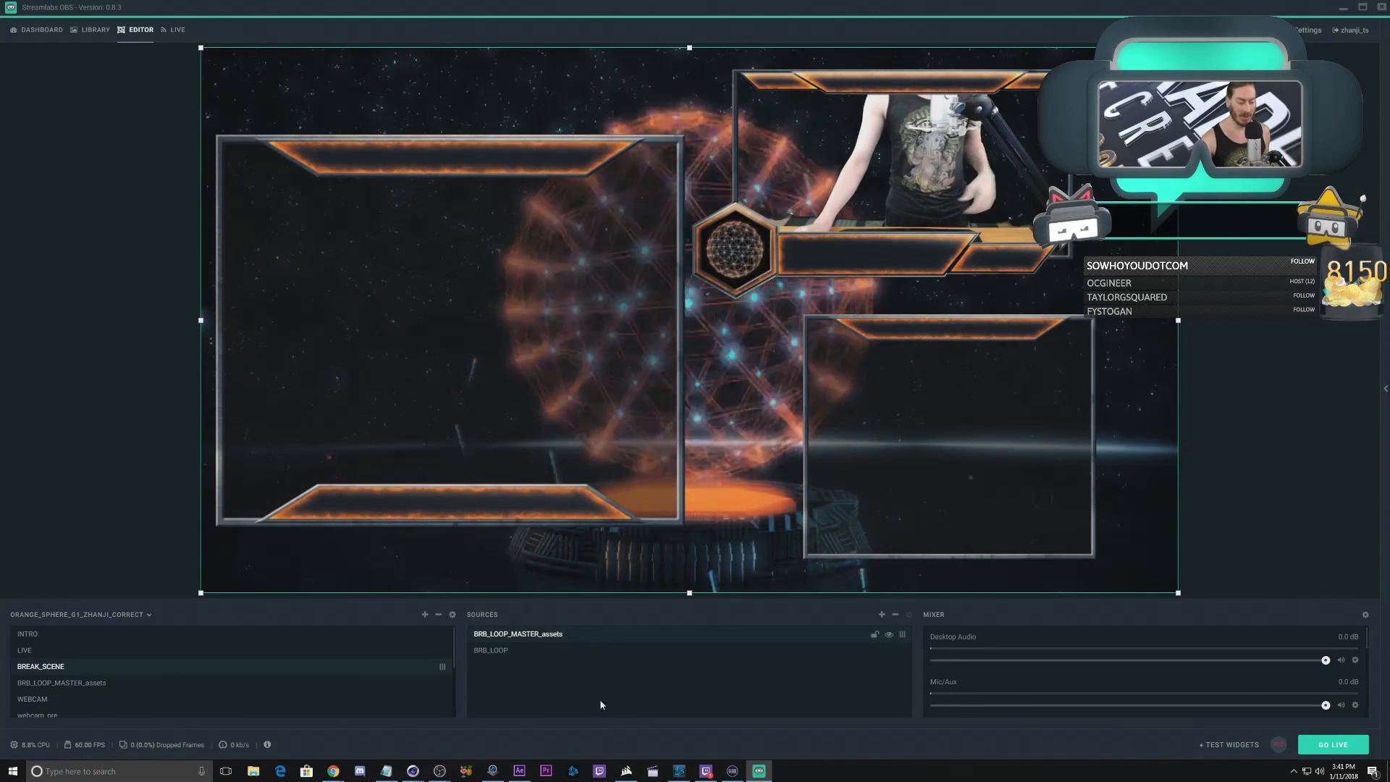